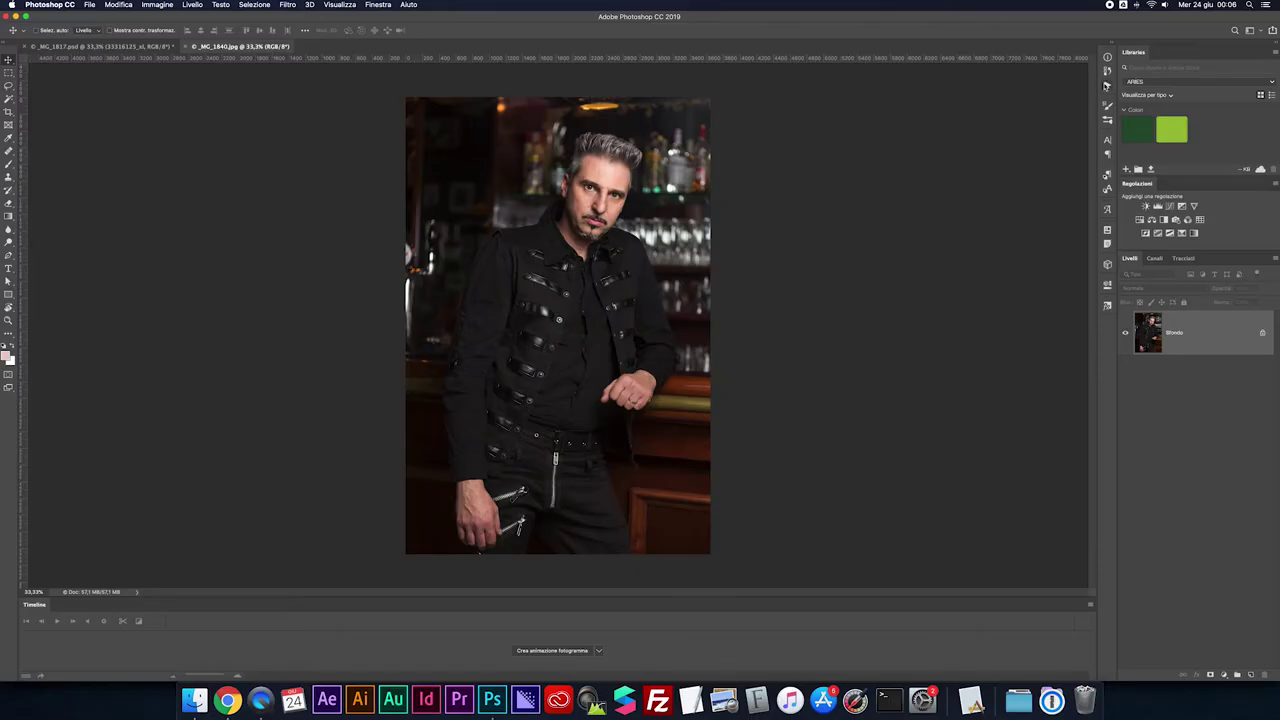
Run the FrequencySeparation action with the 4,8 blur radius to create blurred and Luce lineare detail layers
left_click(1106, 86)
left_click(1048, 117)
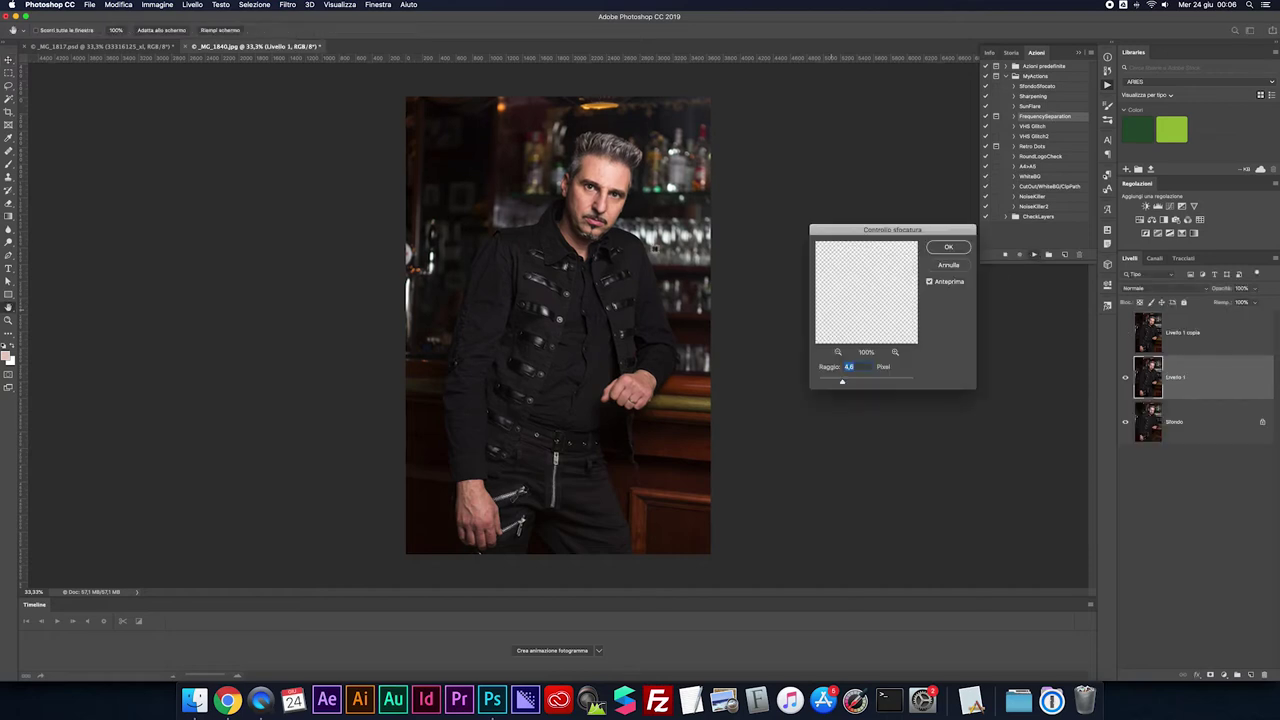
left_click(600, 190)
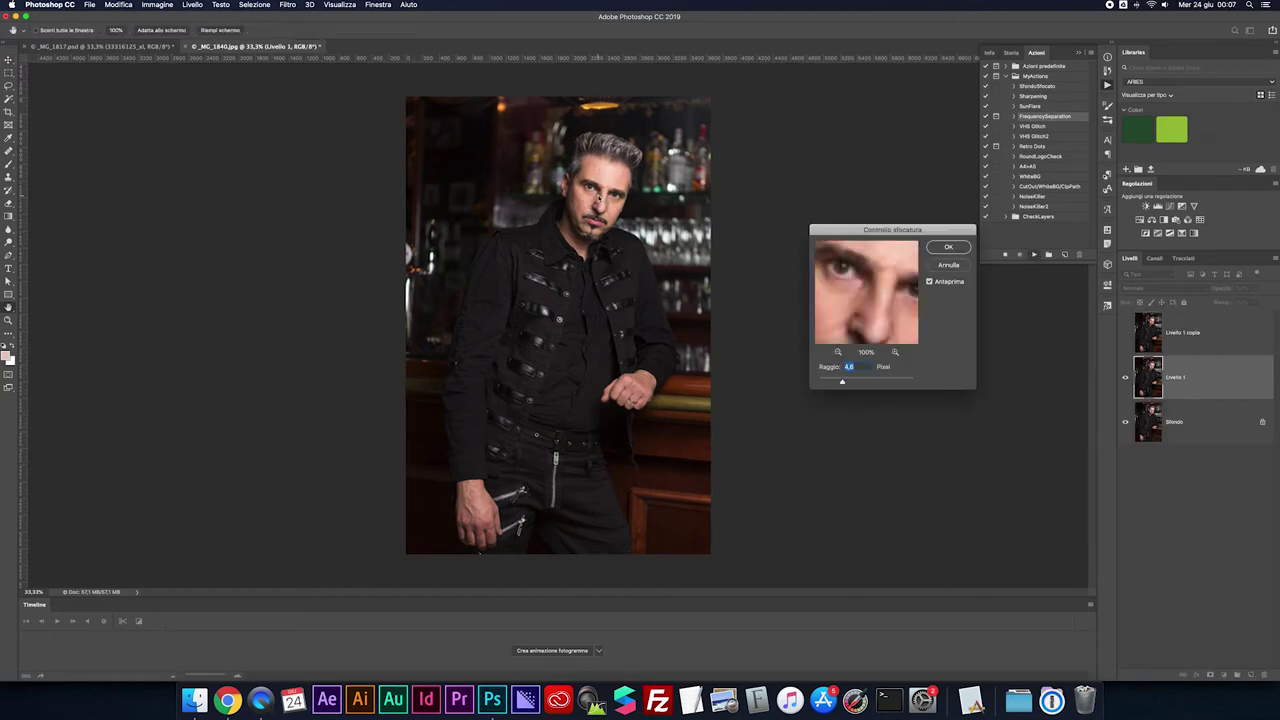
key("Return")
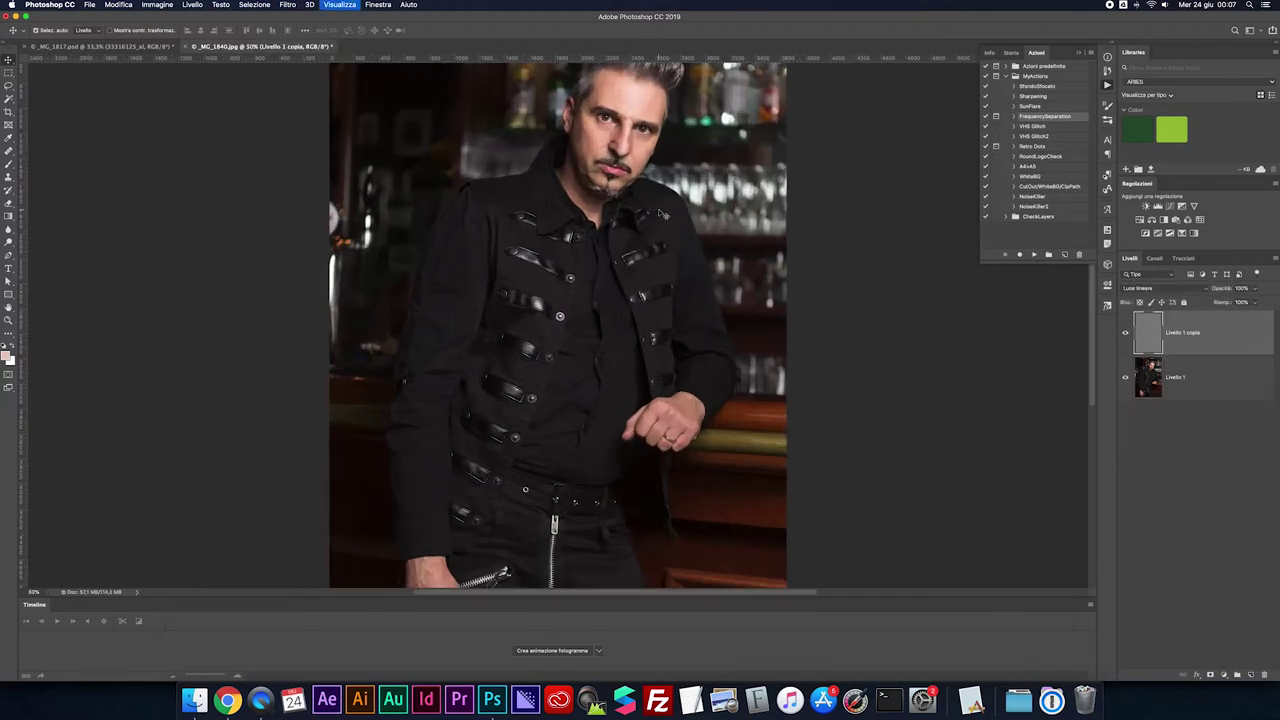
scroll(660, 214, "up", 5)
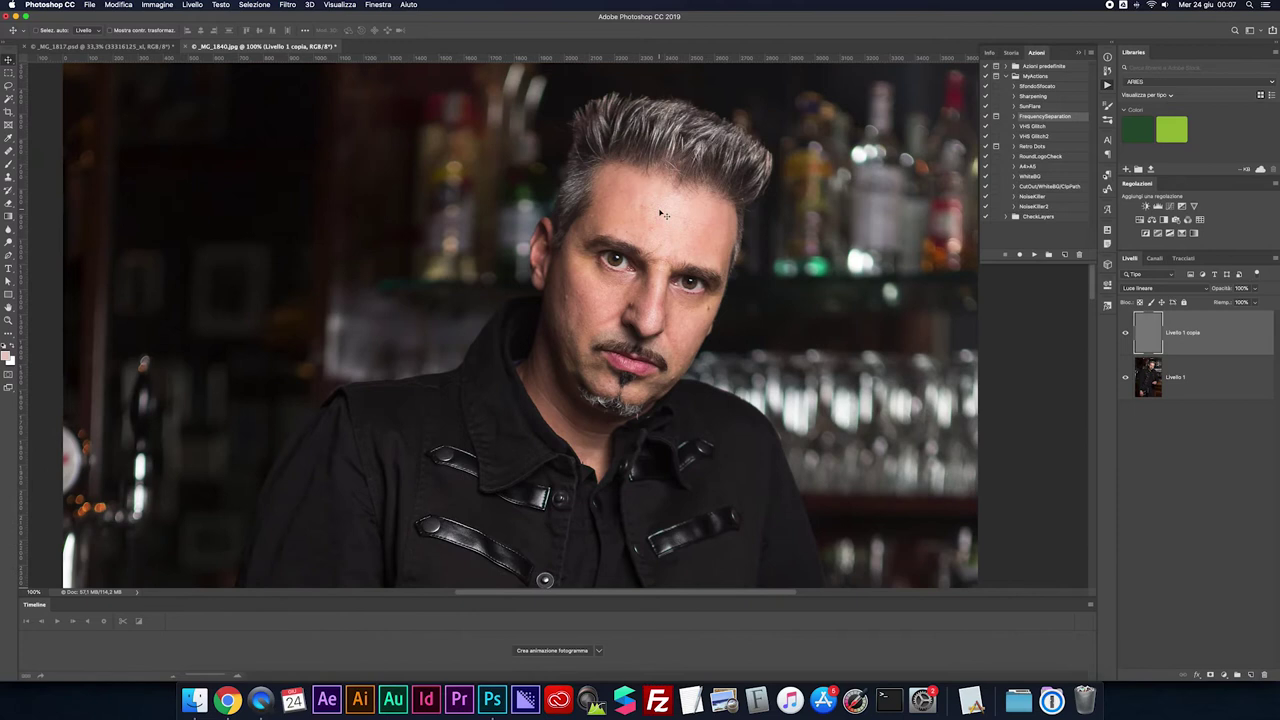
scroll(661, 213, "down", 3)
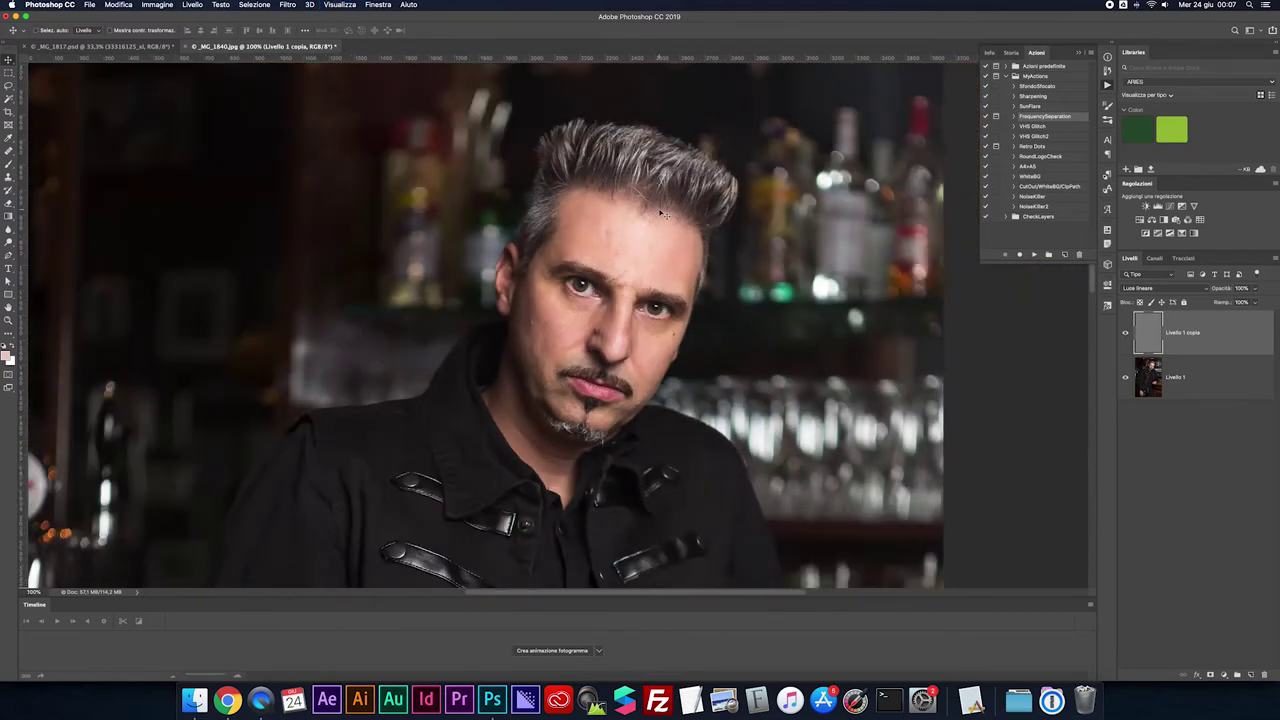
On Livello 1, lasso the forehead and blur it with Controllo sfocatura at 9,5 px
left_click(1165, 378)
key("l")
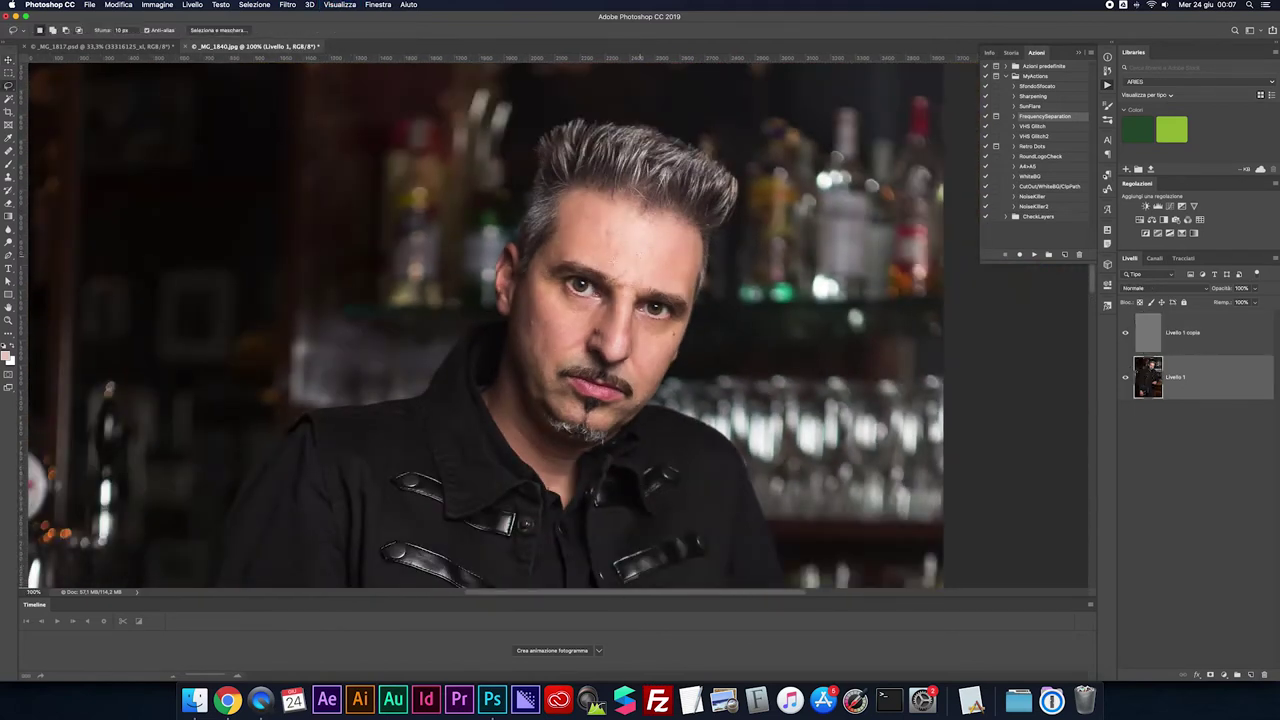
mouse_move(546, 259)
left_mouse_down()
mouse_move(650, 228)
mouse_move(598, 260)
mouse_move(548, 250)
left_mouse_up()
left_click(288, 4)
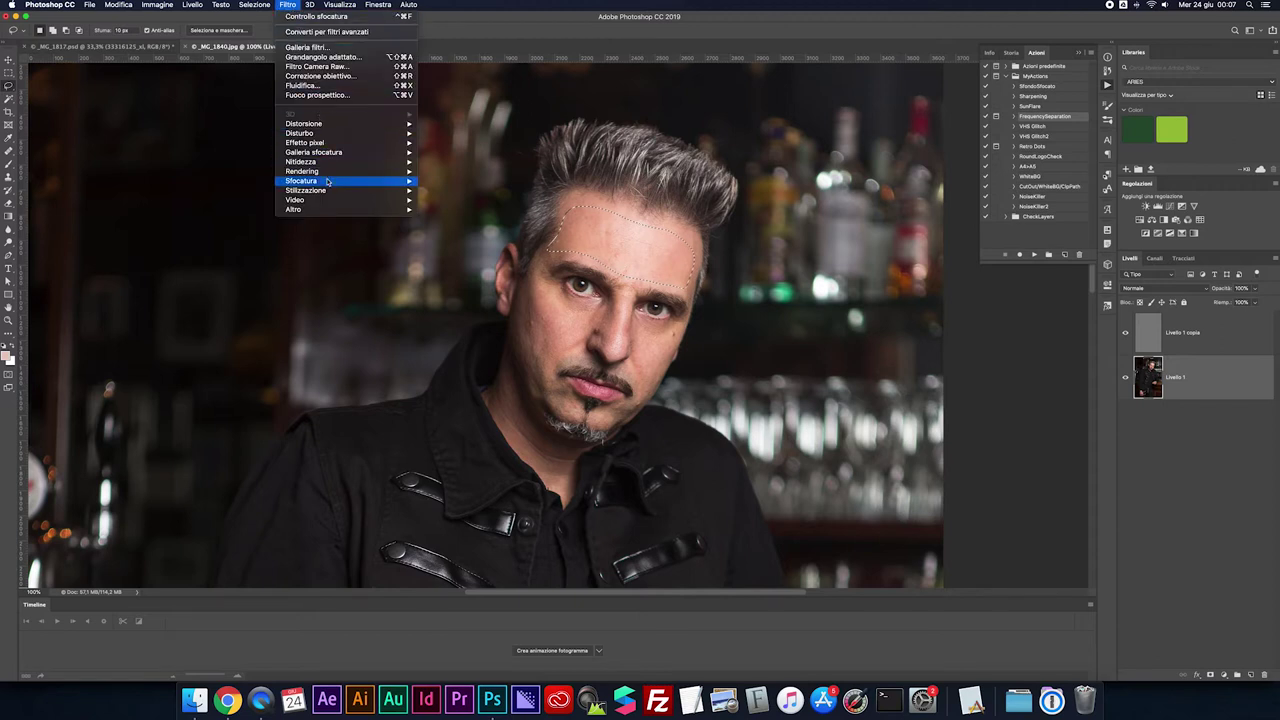
mouse_move(301, 180)
left_click(493, 204)
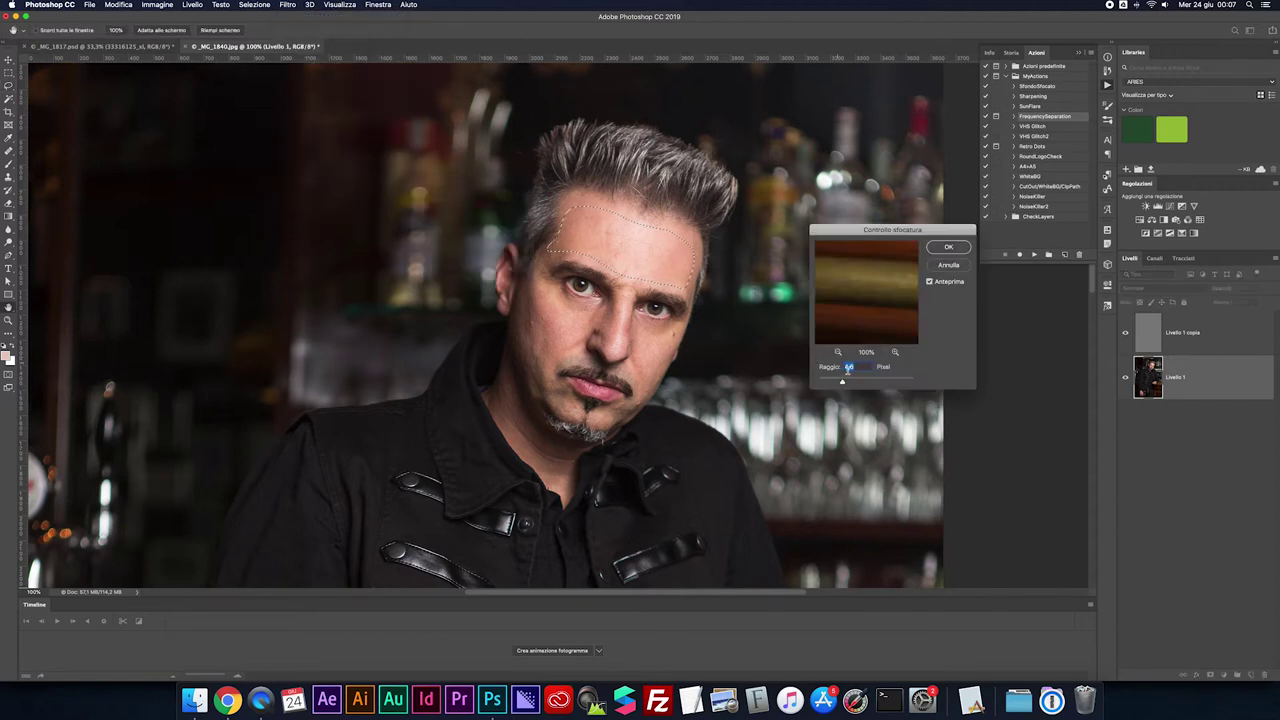
type("9,5")
key("Return")
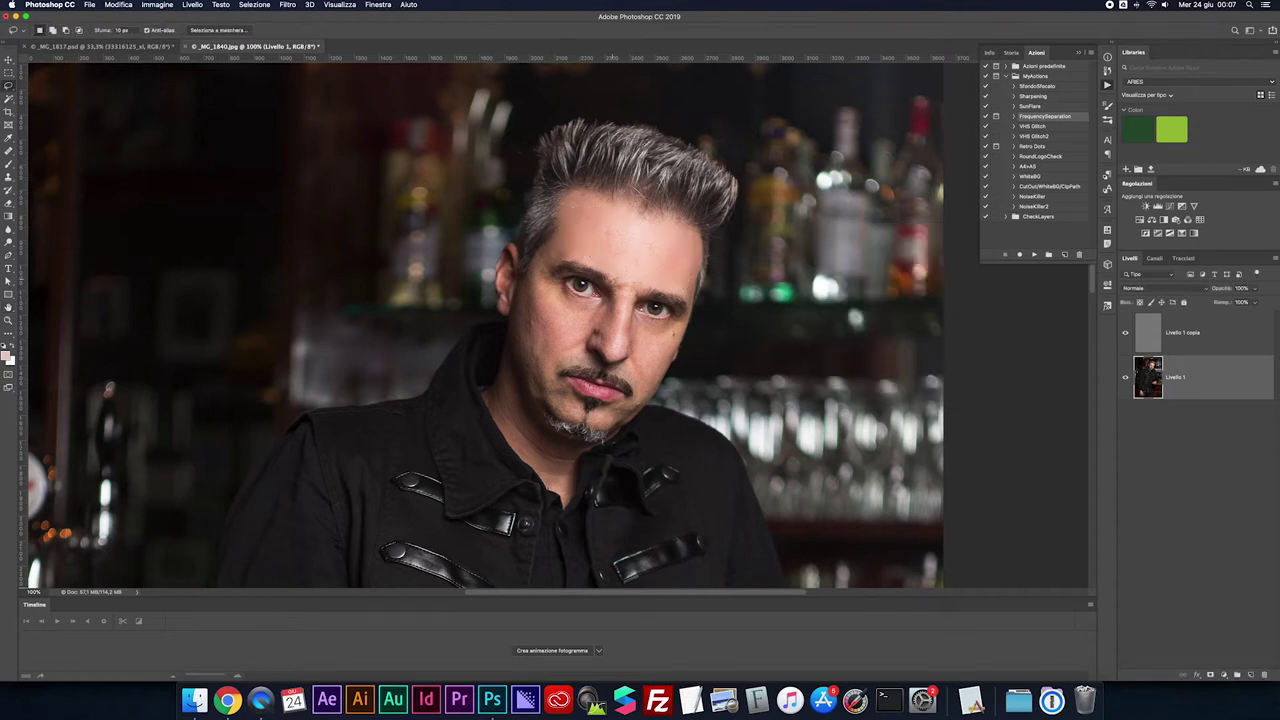
Lasso the nose bridge, cheeks and skin beside the eye for further smoothing
mouse_move(614, 290)
left_mouse_down()
mouse_move(618, 308)
mouse_move(637, 272)
left_mouse_up()
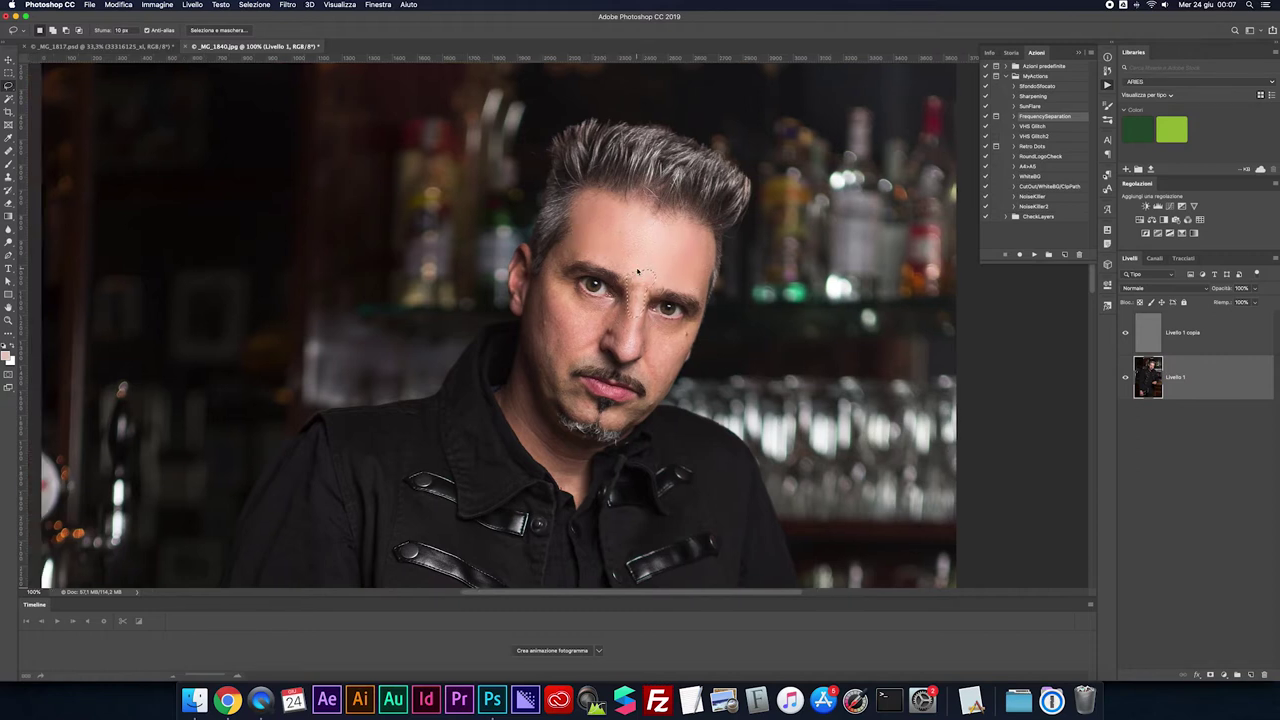
mouse_move(536, 296)
left_mouse_down()
mouse_move(550, 392)
mouse_move(530, 315)
left_mouse_up()
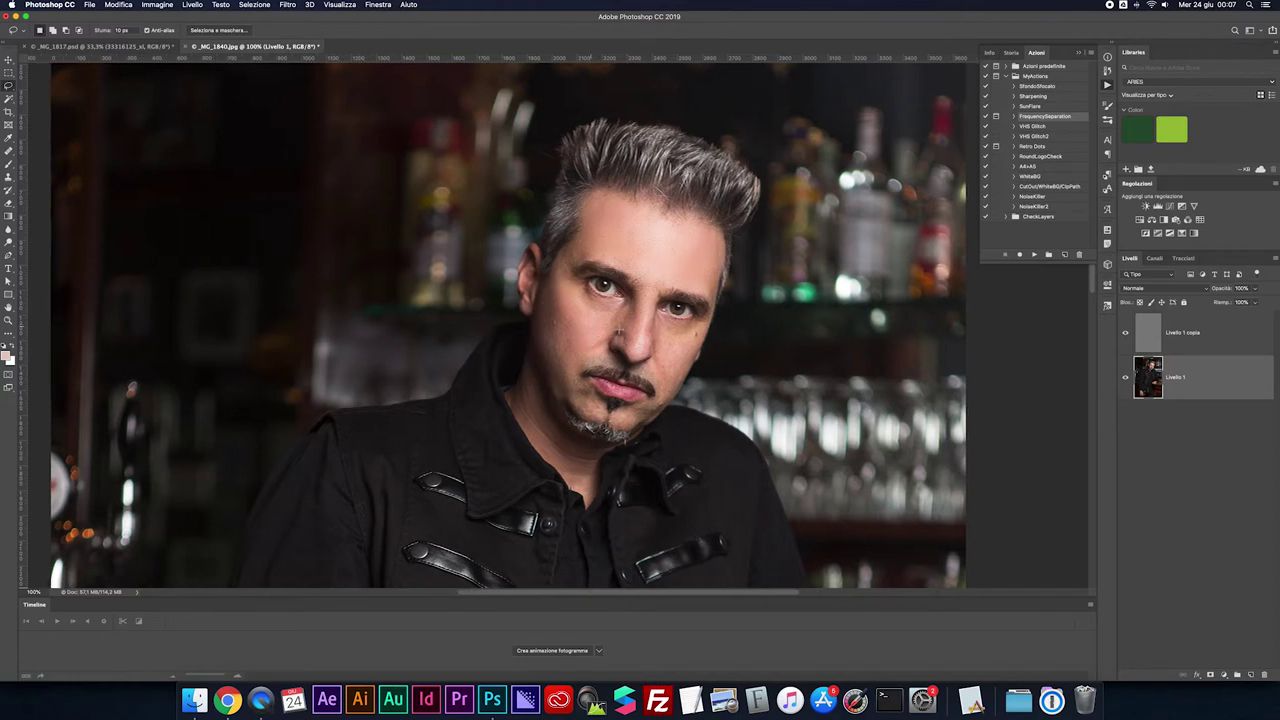
mouse_move(656, 336)
left_mouse_down()
mouse_move(662, 402)
mouse_move(700, 345)
mouse_move(695, 310)
mouse_move(650, 310)
left_mouse_up()
key("super+d")
left_click_drag(624, 302, 563, 320)
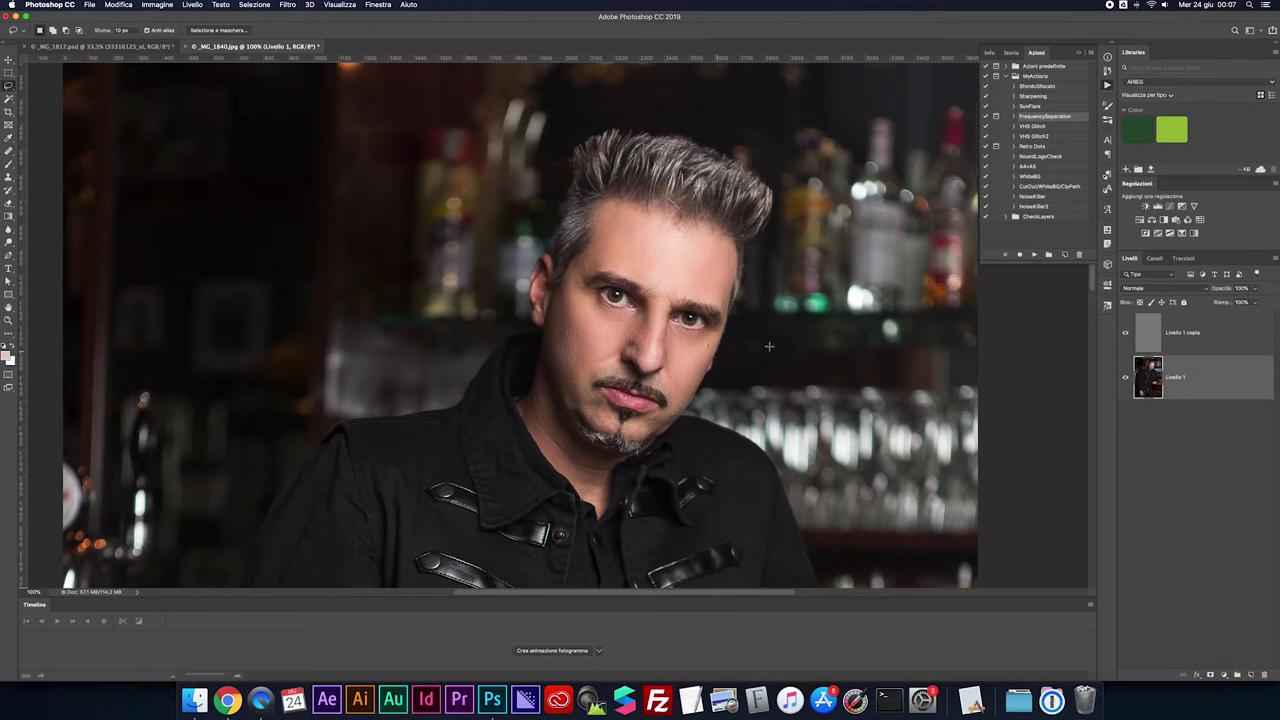
Stamp all visible layers into a new top layer, apply Accentua passaggio at 7,6 px, blend as Sovrapponi
left_click(1144, 342)
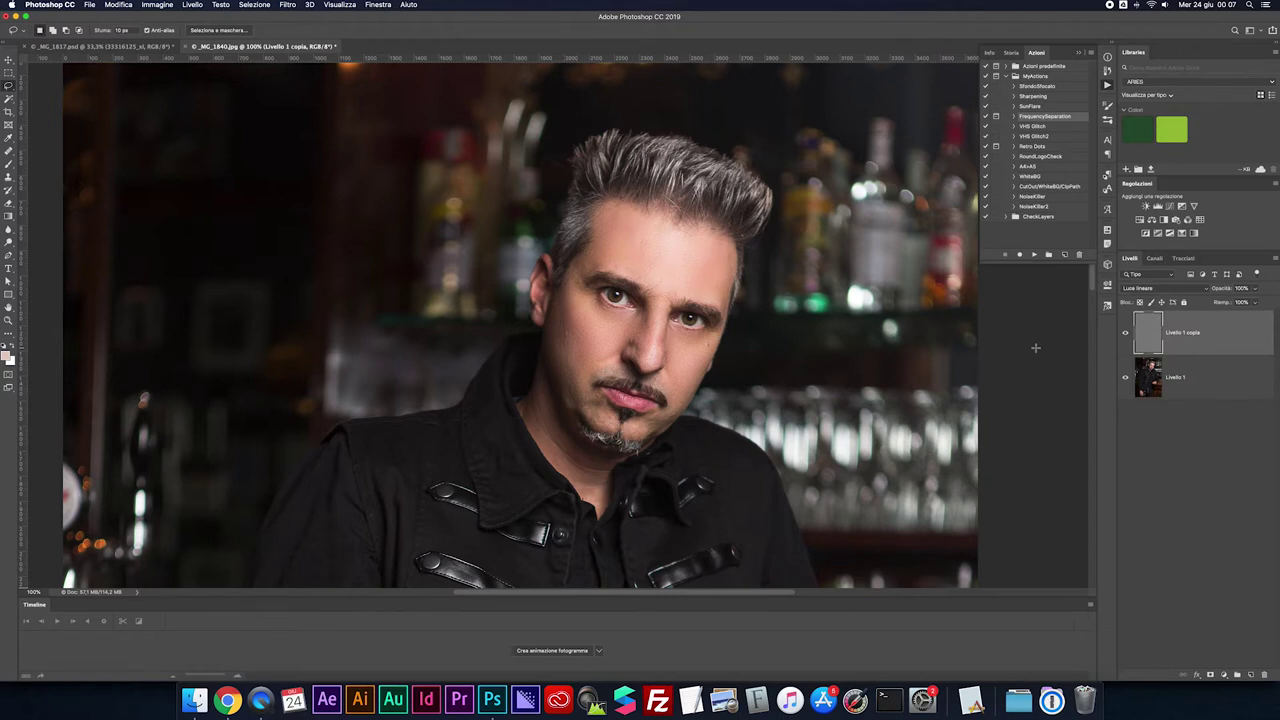
key("alt+F9")
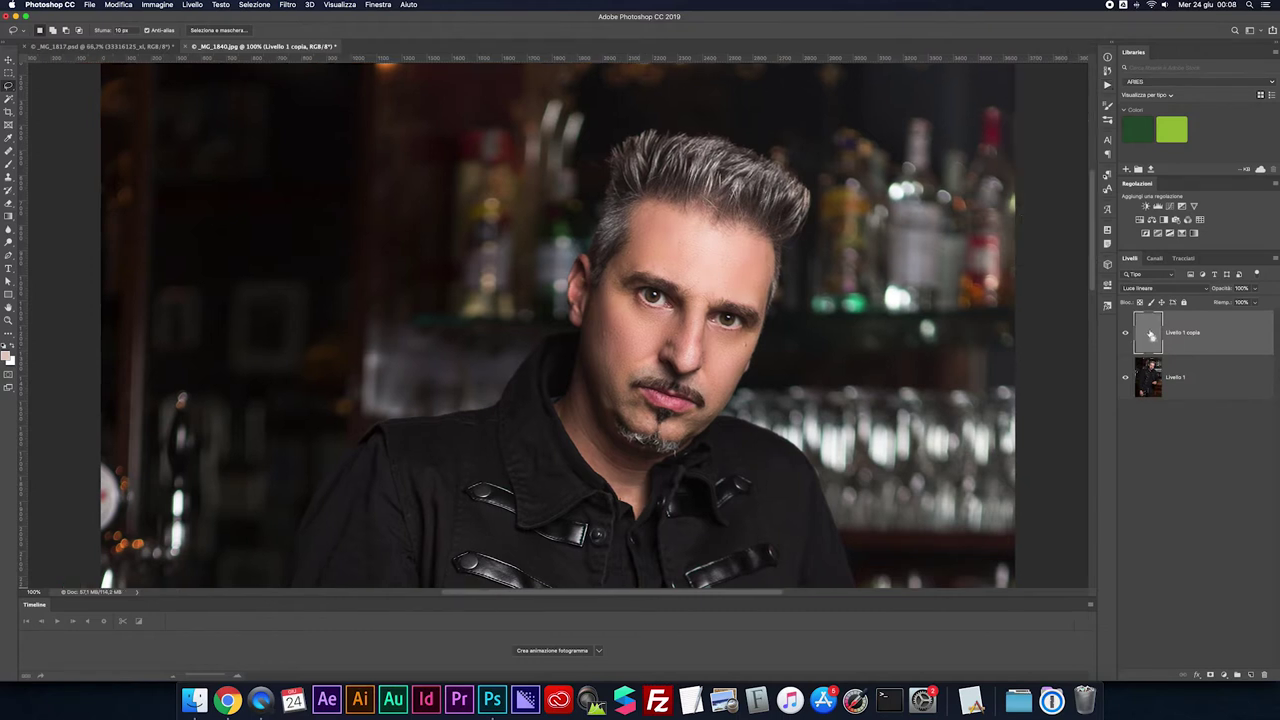
key("super+alt+shift+e")
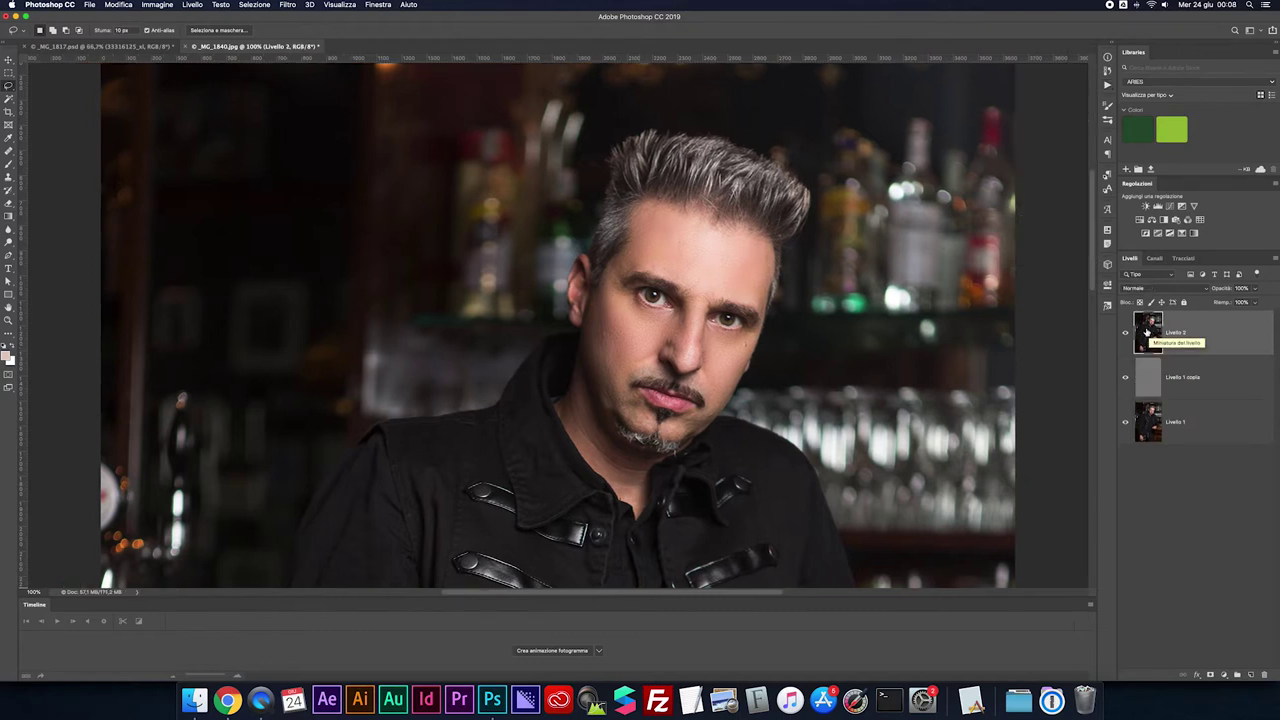
left_click(289, 6)
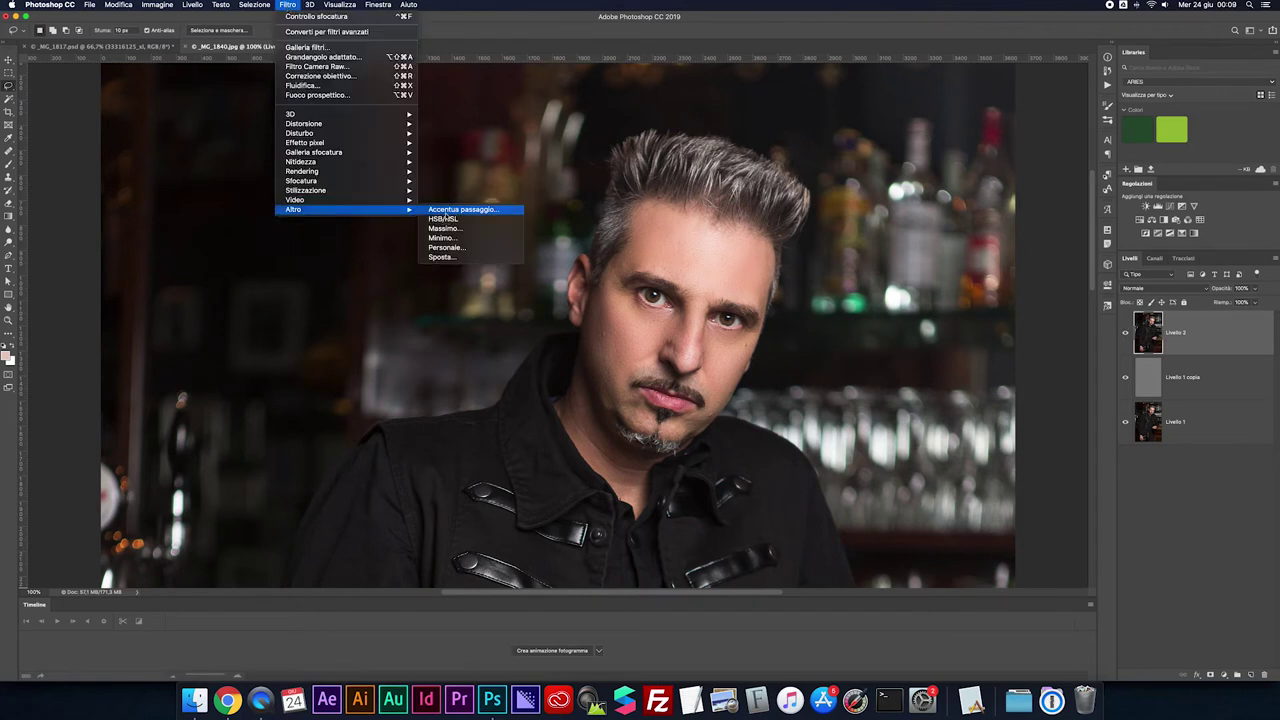
left_click(451, 216)
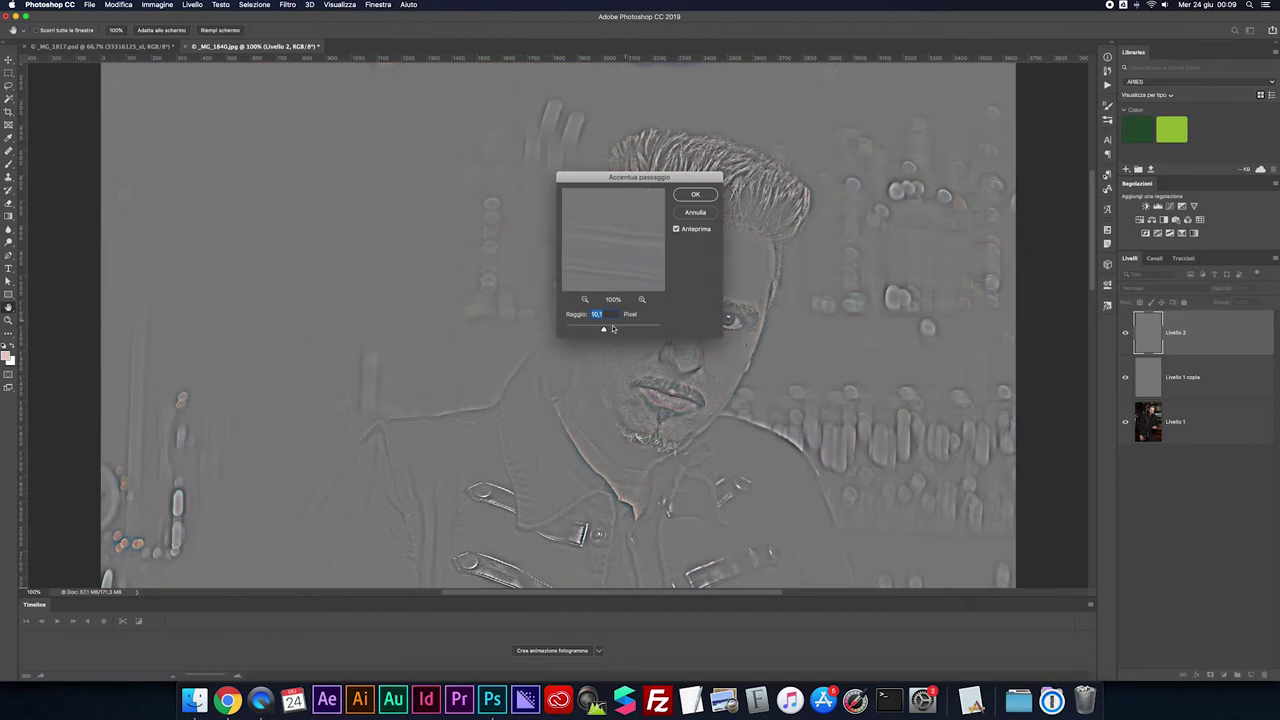
left_click_drag(603, 329, 592, 330)
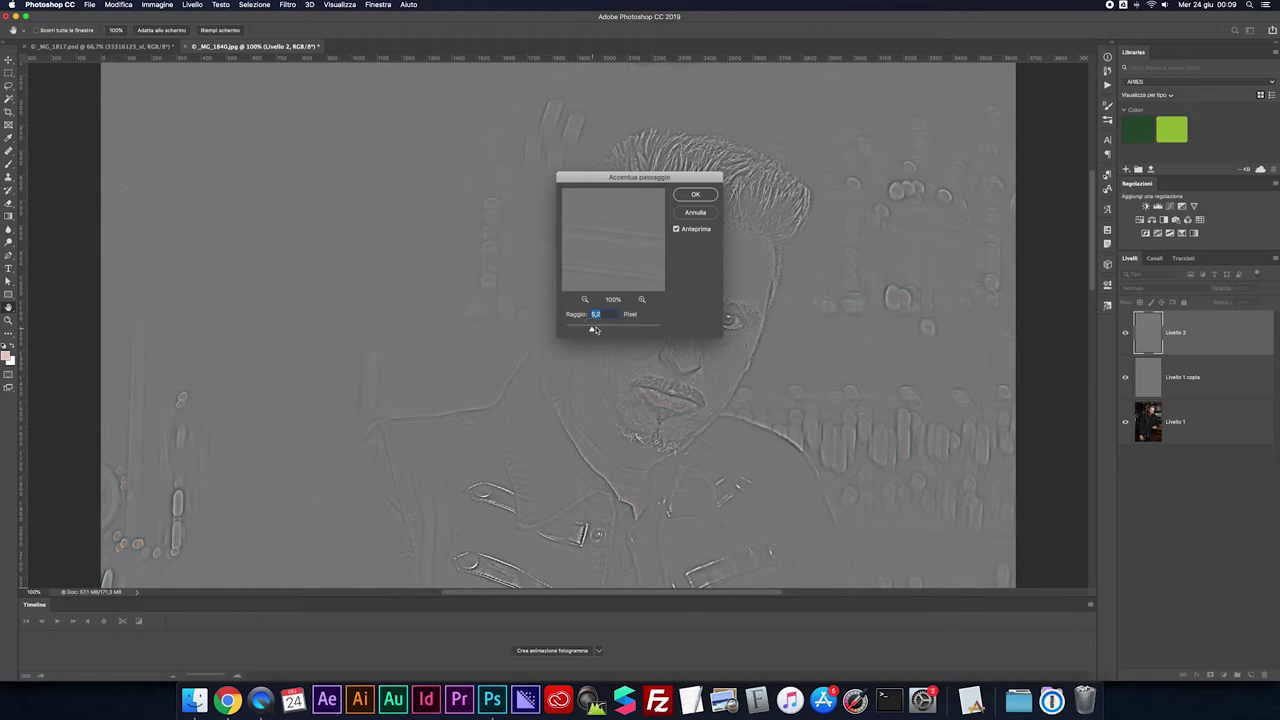
left_click(697, 196)
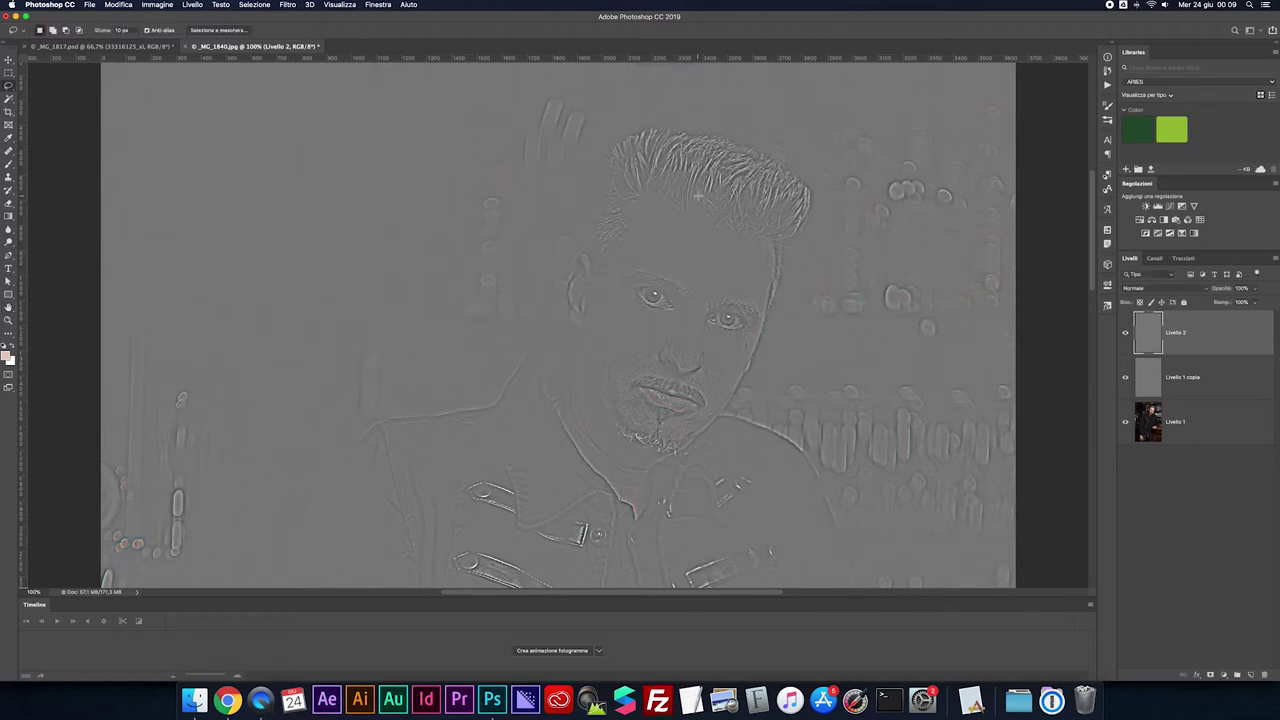
left_click(1163, 290)
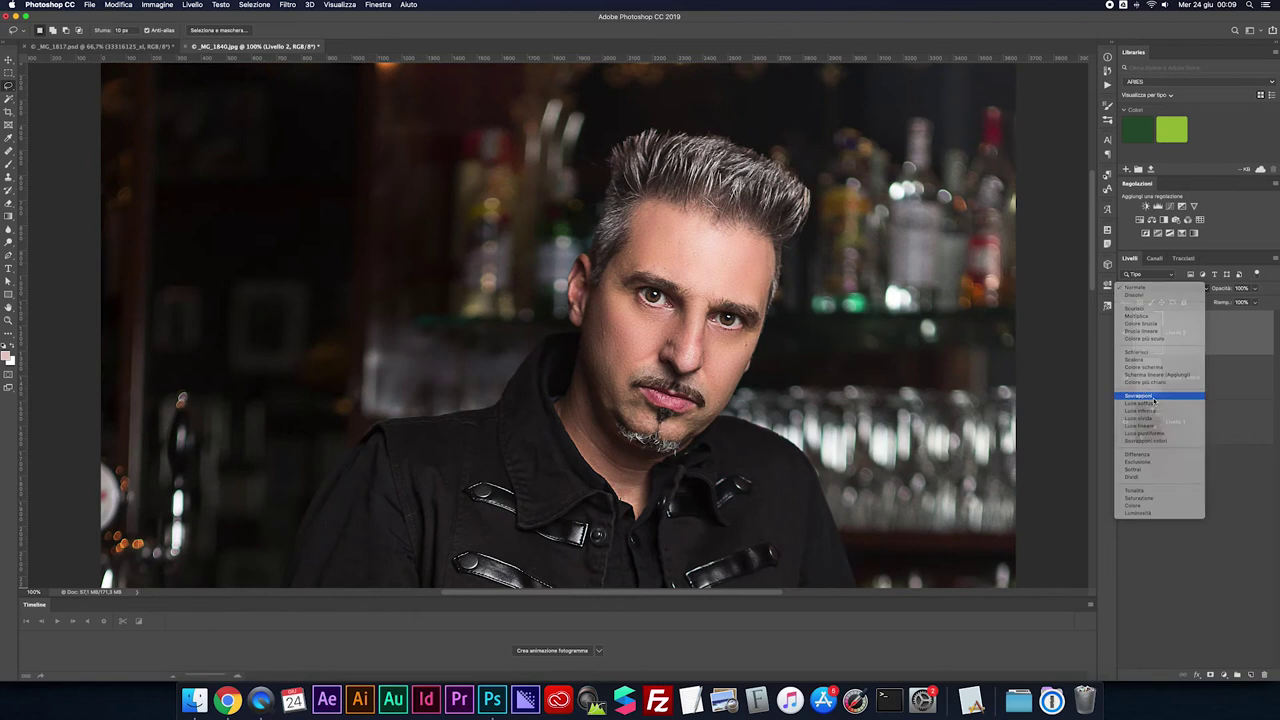
left_click(1155, 397)
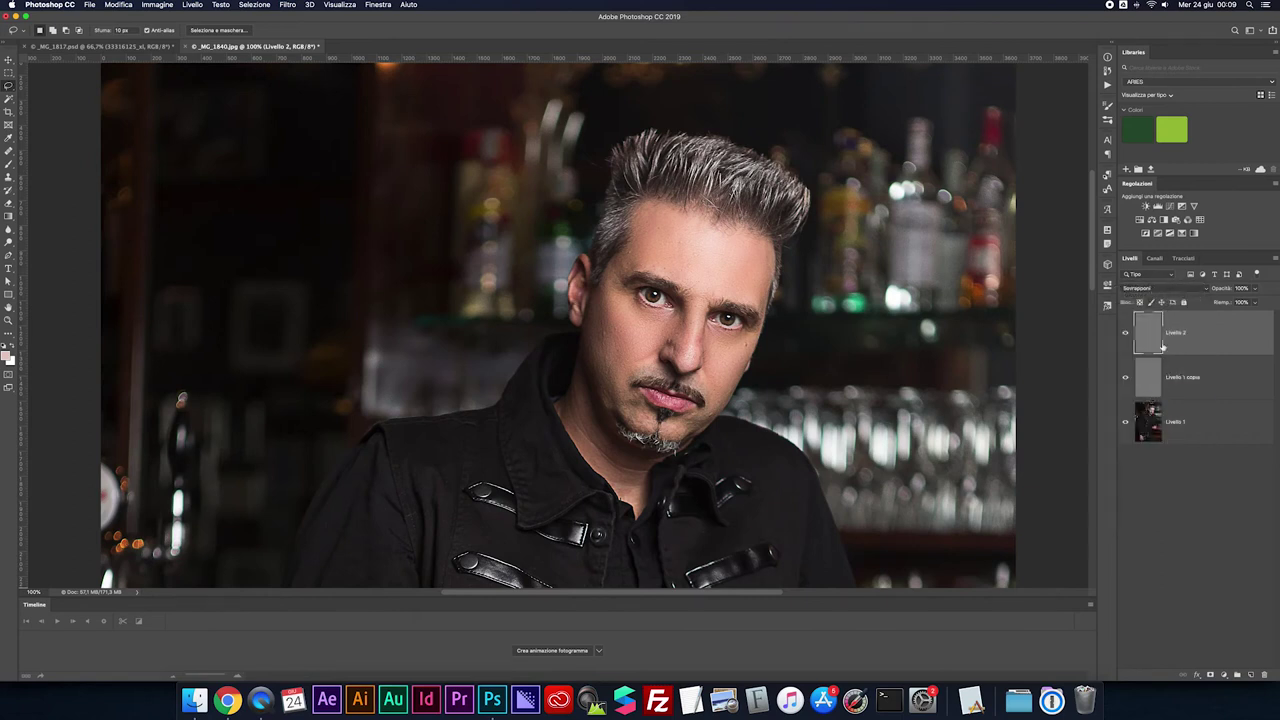
Add an inverted black mask to Livello 2 and paint white over the goatee and jacket straps
left_click(1210, 675)
key("super+i")
key("b")
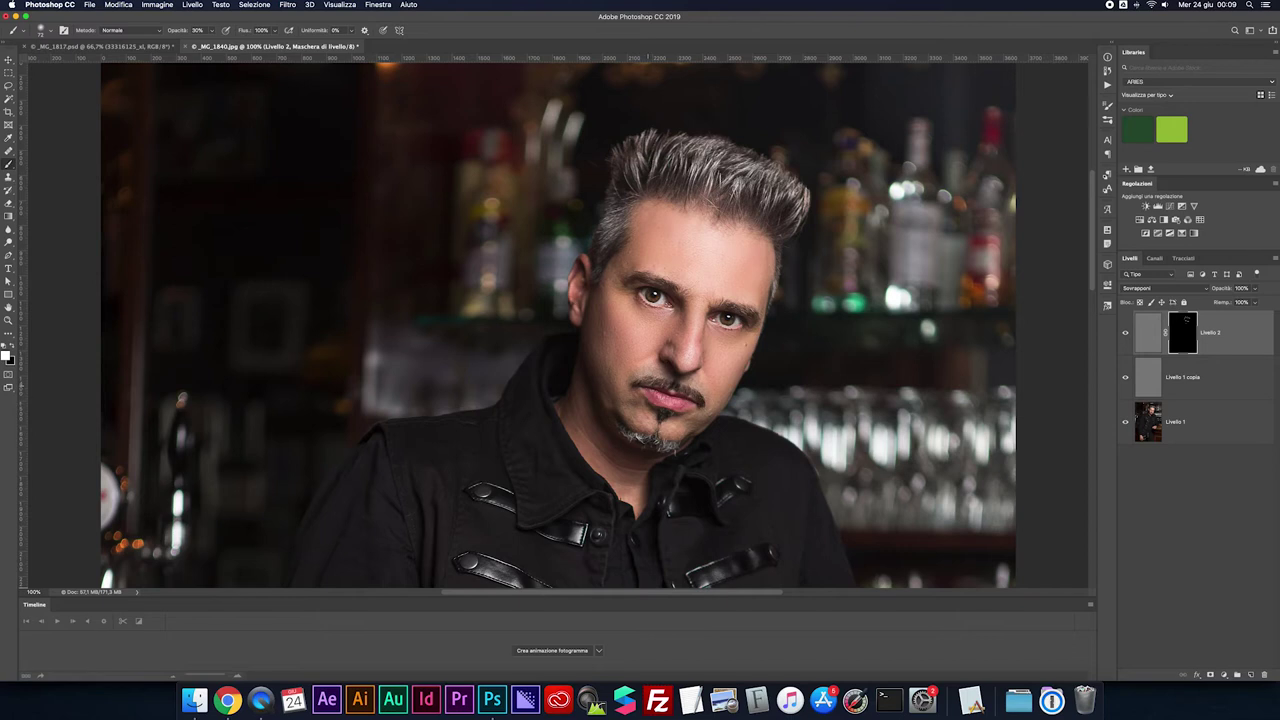
mouse_move(650, 440)
left_mouse_down()
mouse_move(623, 429)
mouse_move(666, 443)
mouse_move(623, 443)
mouse_move(656, 448)
left_mouse_up()
key("super+minus")
left_click_drag(515, 459, 529, 450)
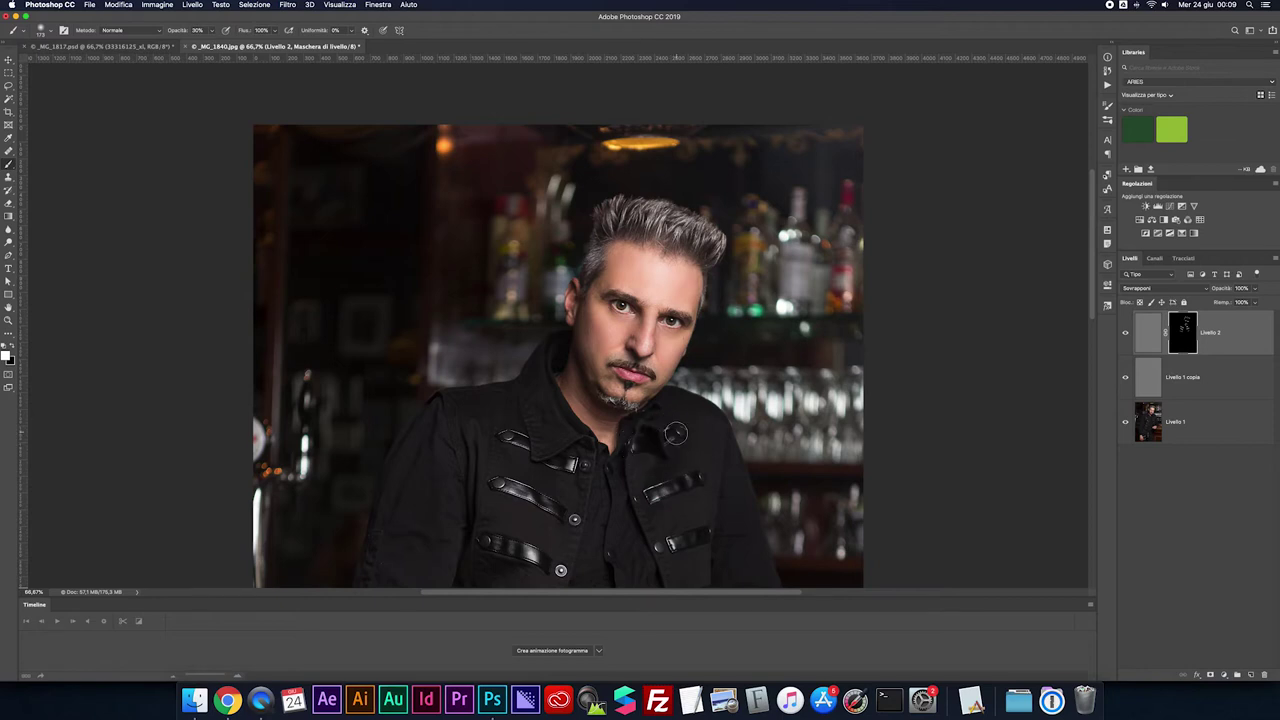
scroll(662, 437, "down", 10)
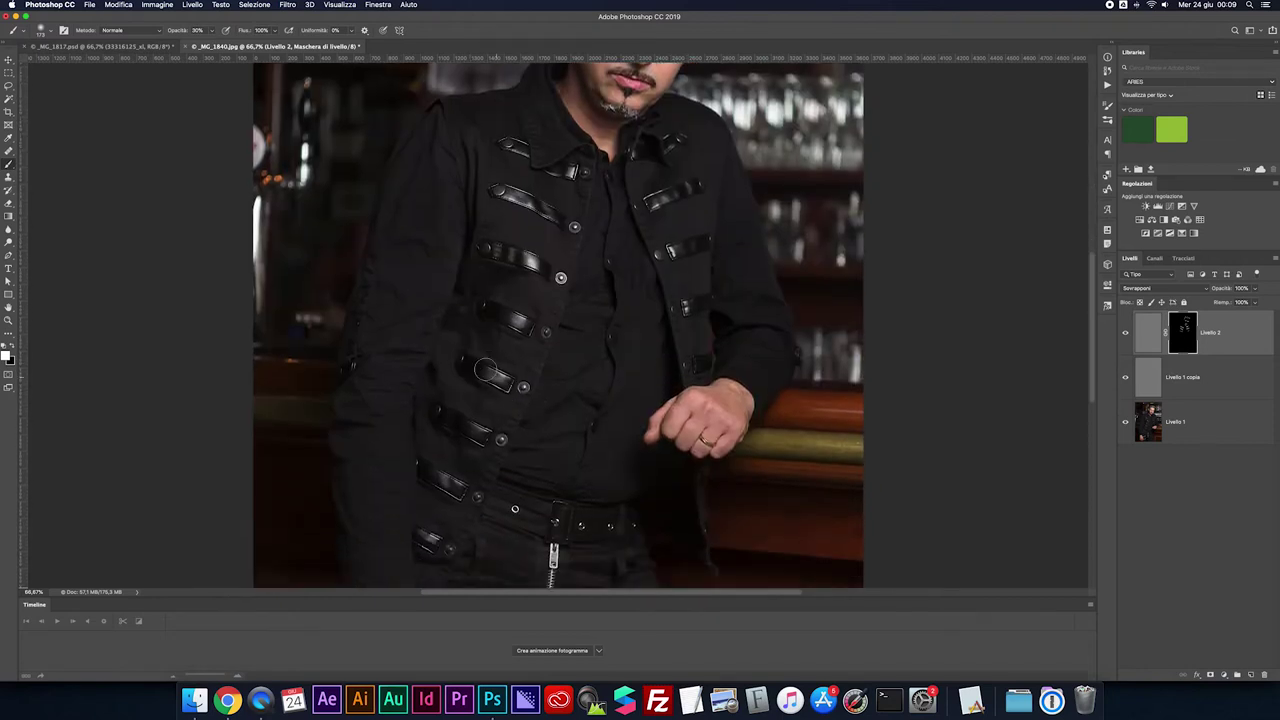
left_click_drag(425, 402, 445, 480)
key("bracketleft")
key("bracketleft")
key("bracketleft")
Check the painted areas by soloing Livello 2 and viewing its mask, then zoom to 100%
left_click(1128, 335, "alt")
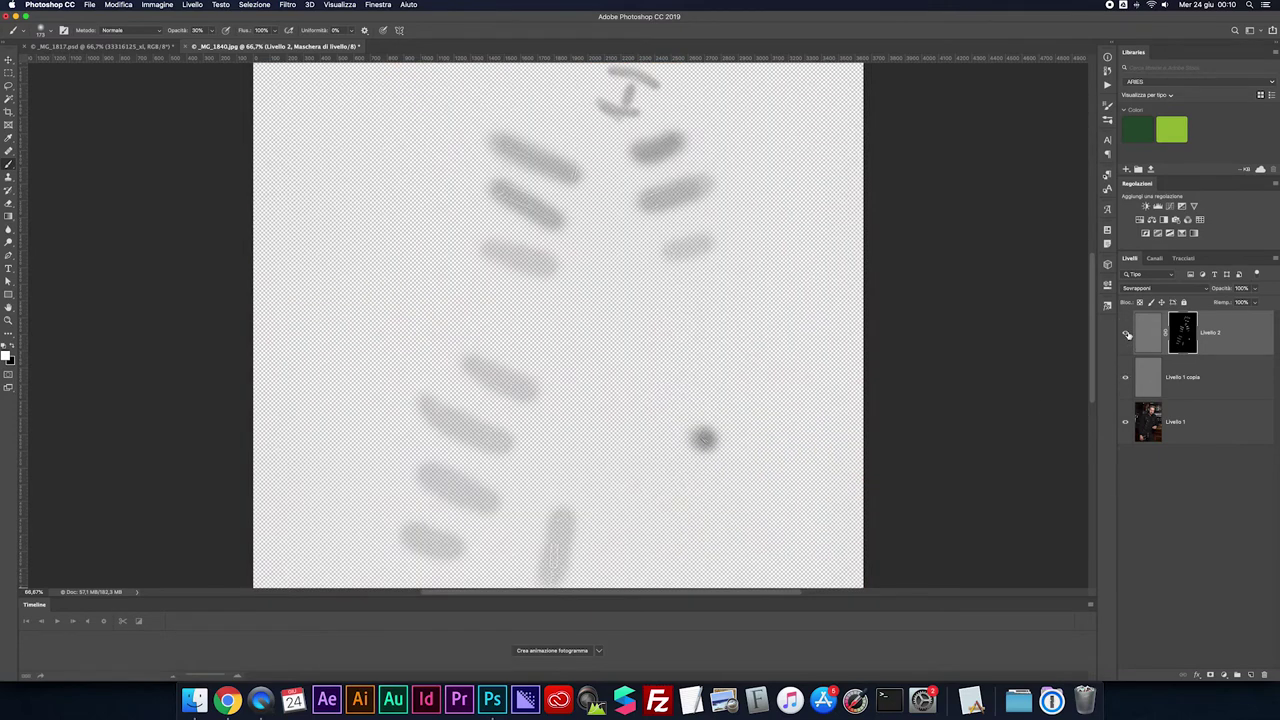
left_click(1127, 335, "alt")
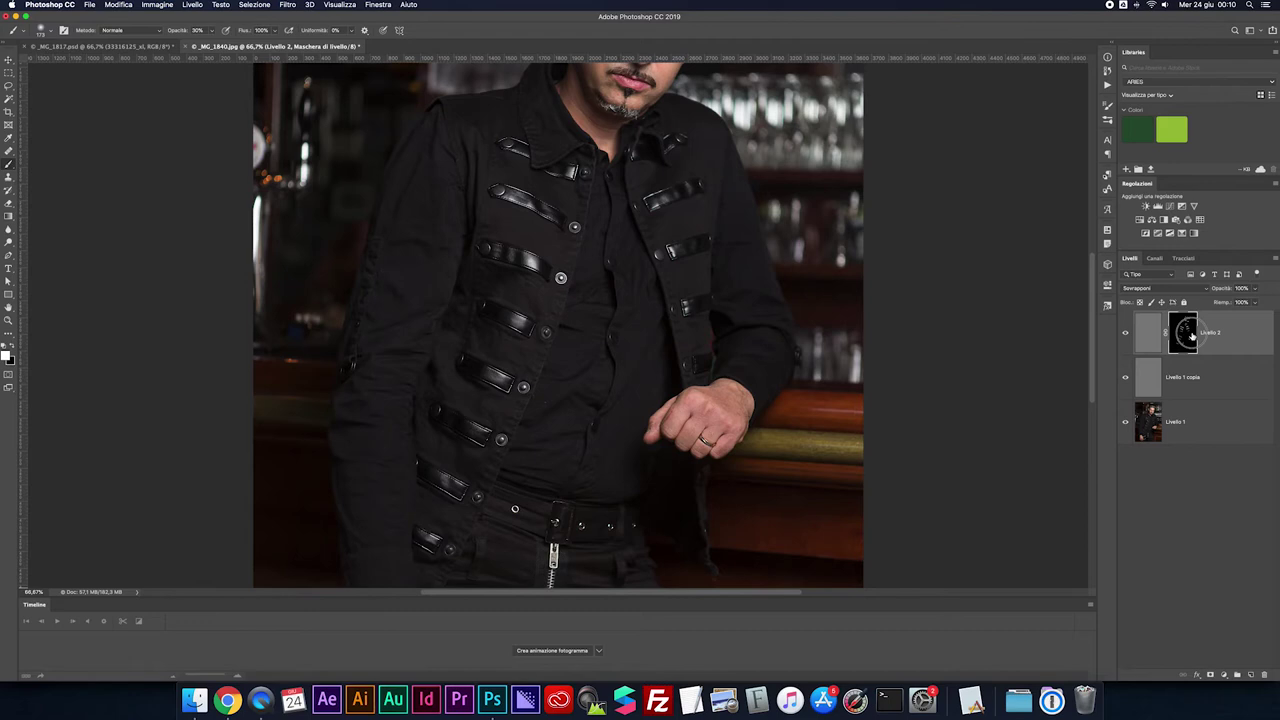
left_click(1192, 336, "alt")
left_click(1192, 336, "alt")
left_click(1188, 343, "alt")
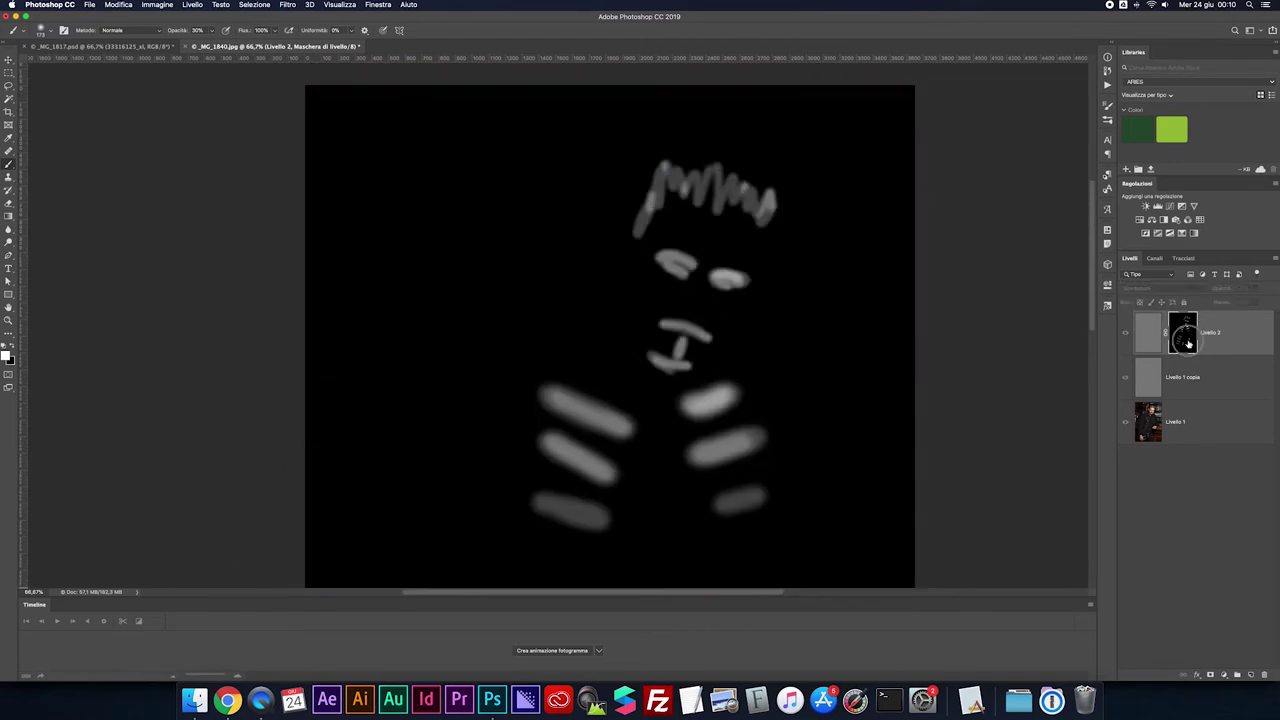
left_click(1188, 343, "alt")
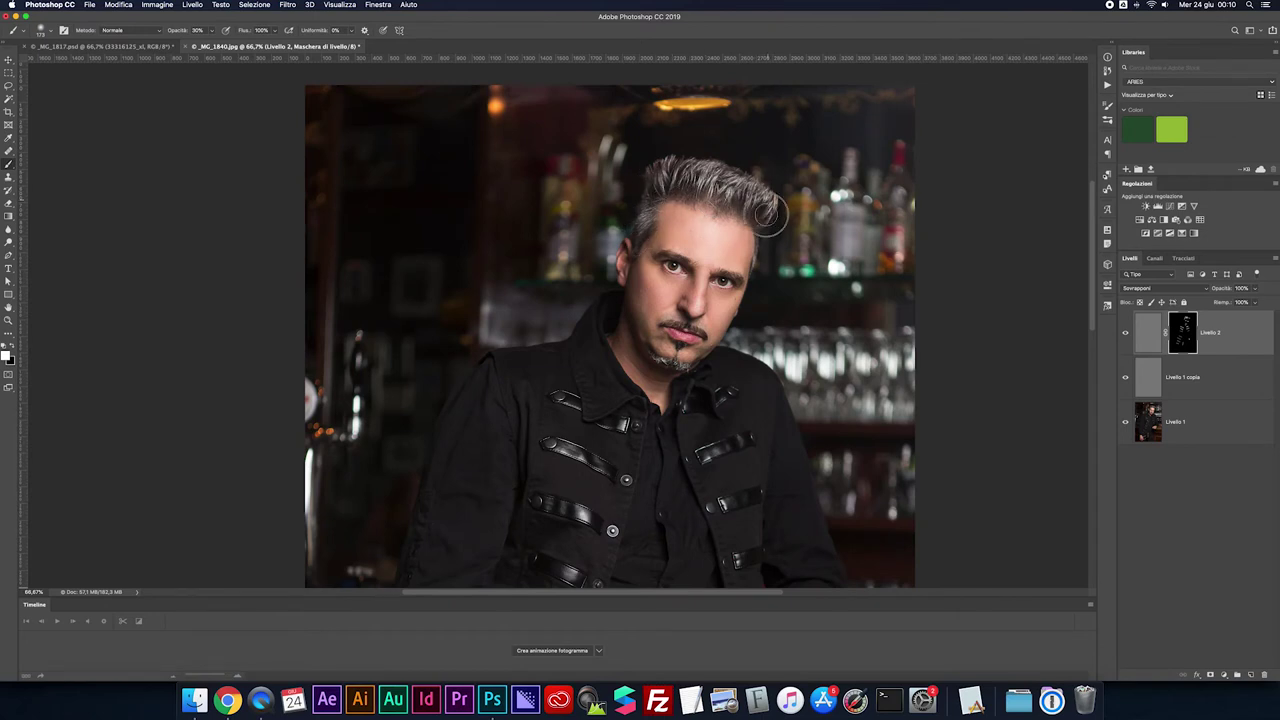
left_click(1181, 340, "alt")
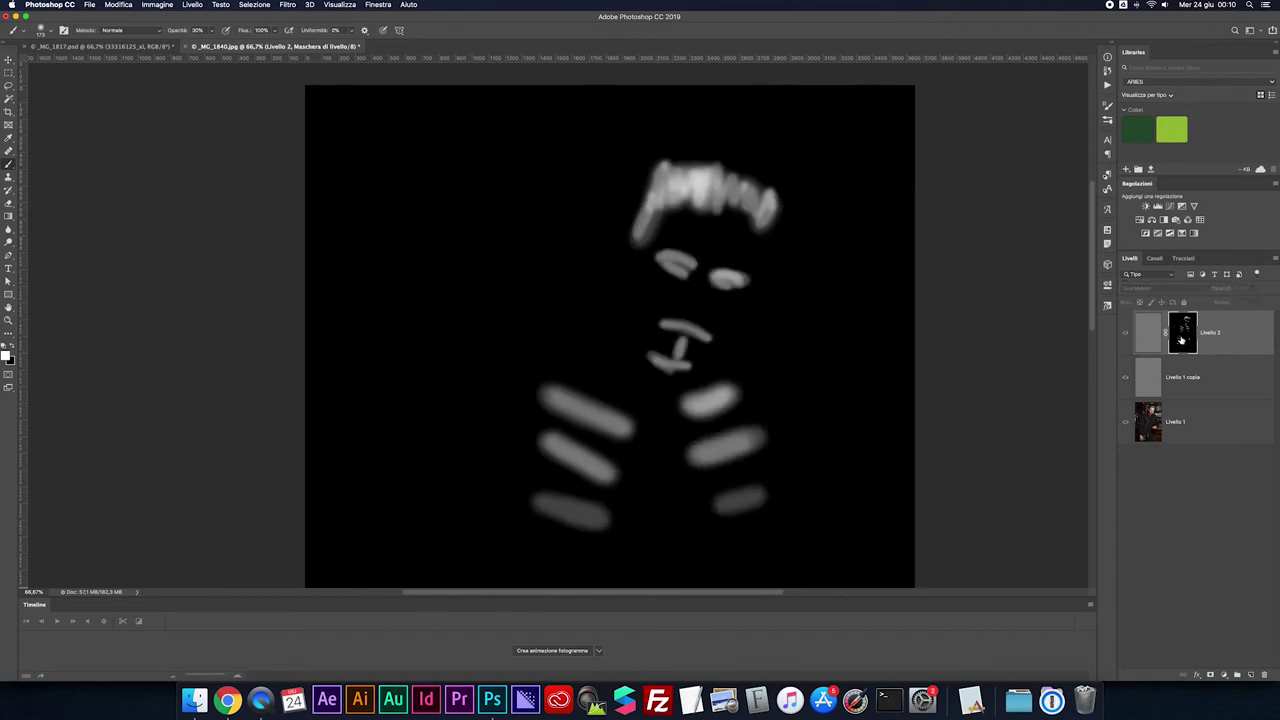
left_click(1181, 340, "alt")
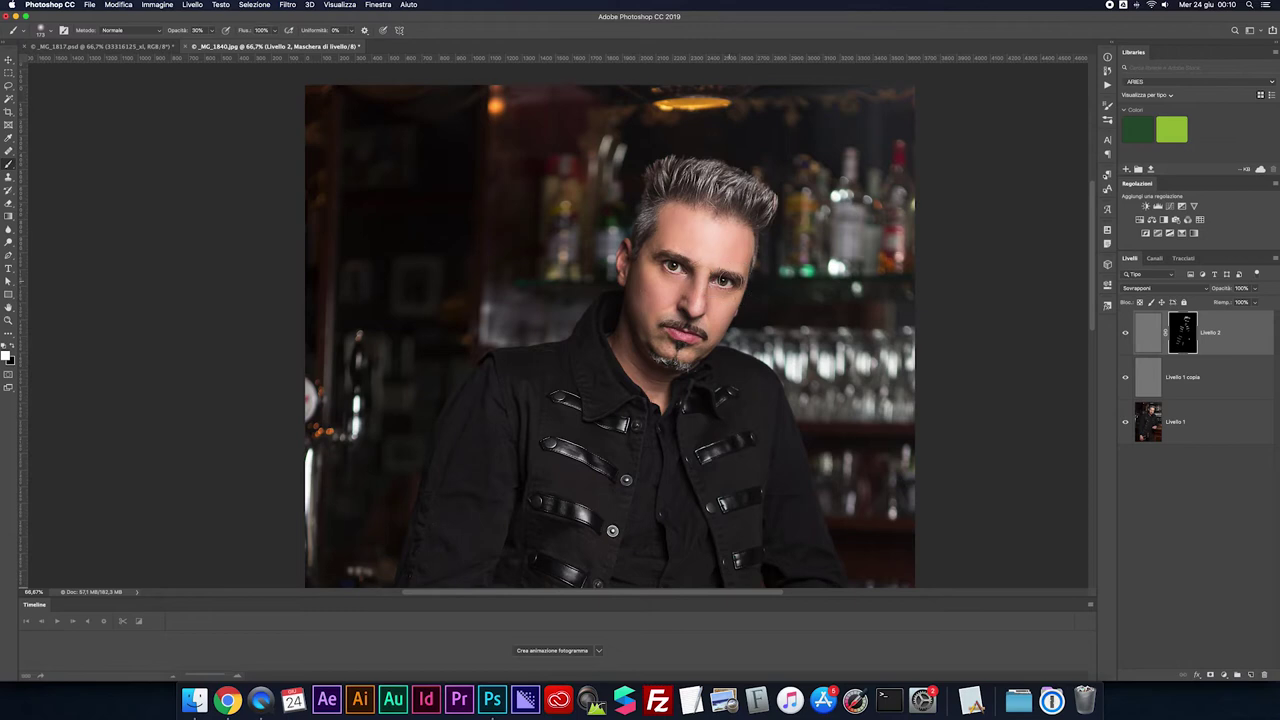
scroll(720, 278, "up", 1)
key("ctrl+plus")
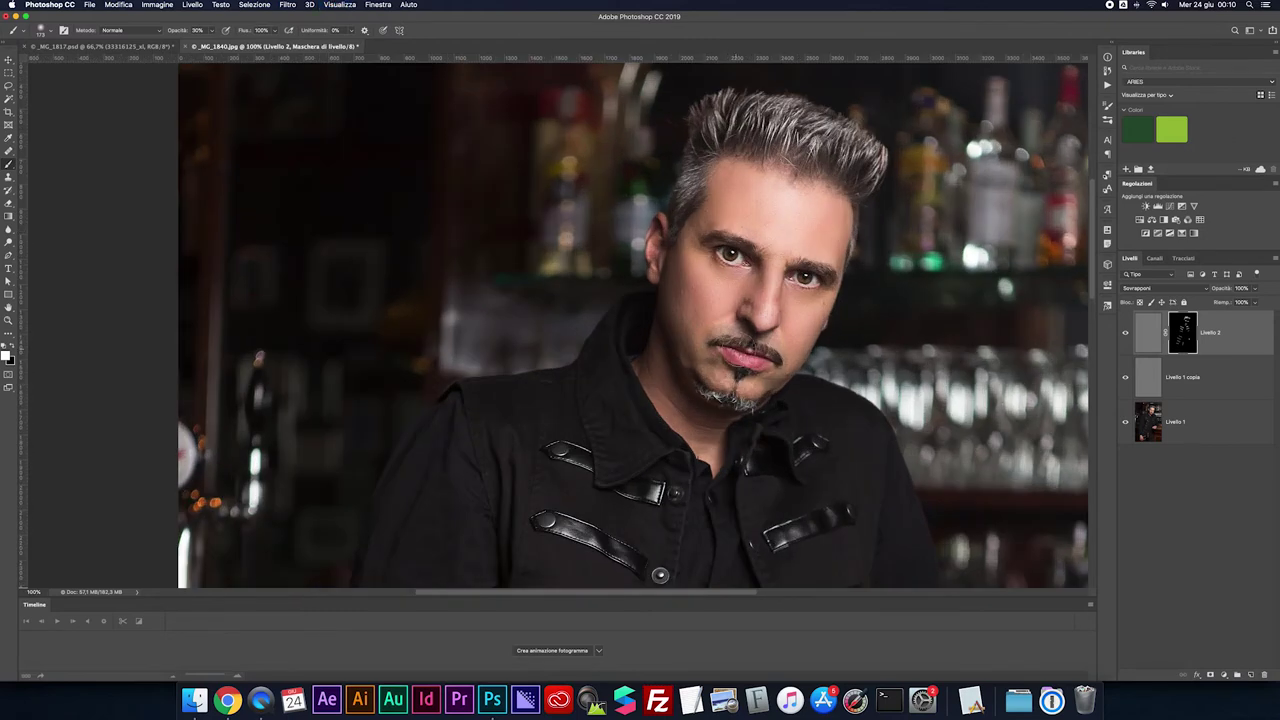
On Livello 1, lasso around the goatee and apply a Sfocatura blur to it
left_click(1148, 425)
key("l")
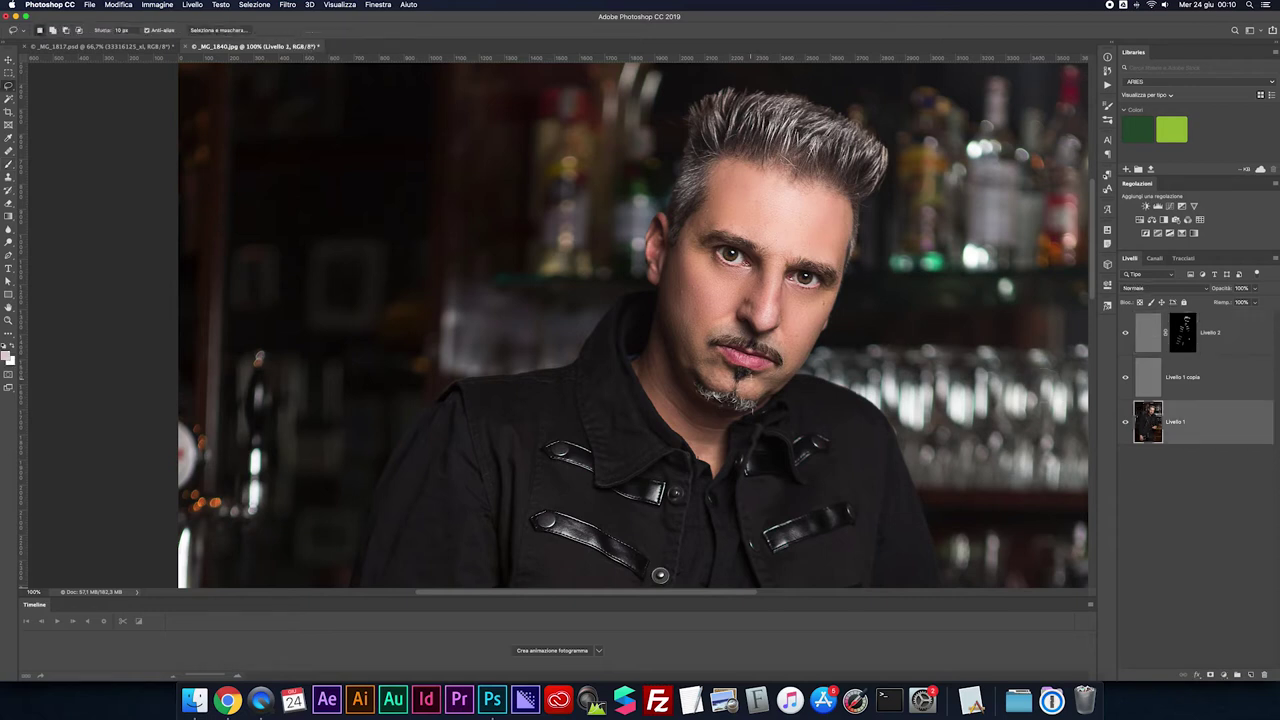
left_click_drag(738, 388, 786, 378)
left_click_drag(790, 375, 738, 390)
left_click(283, 4)
mouse_move(301, 180)
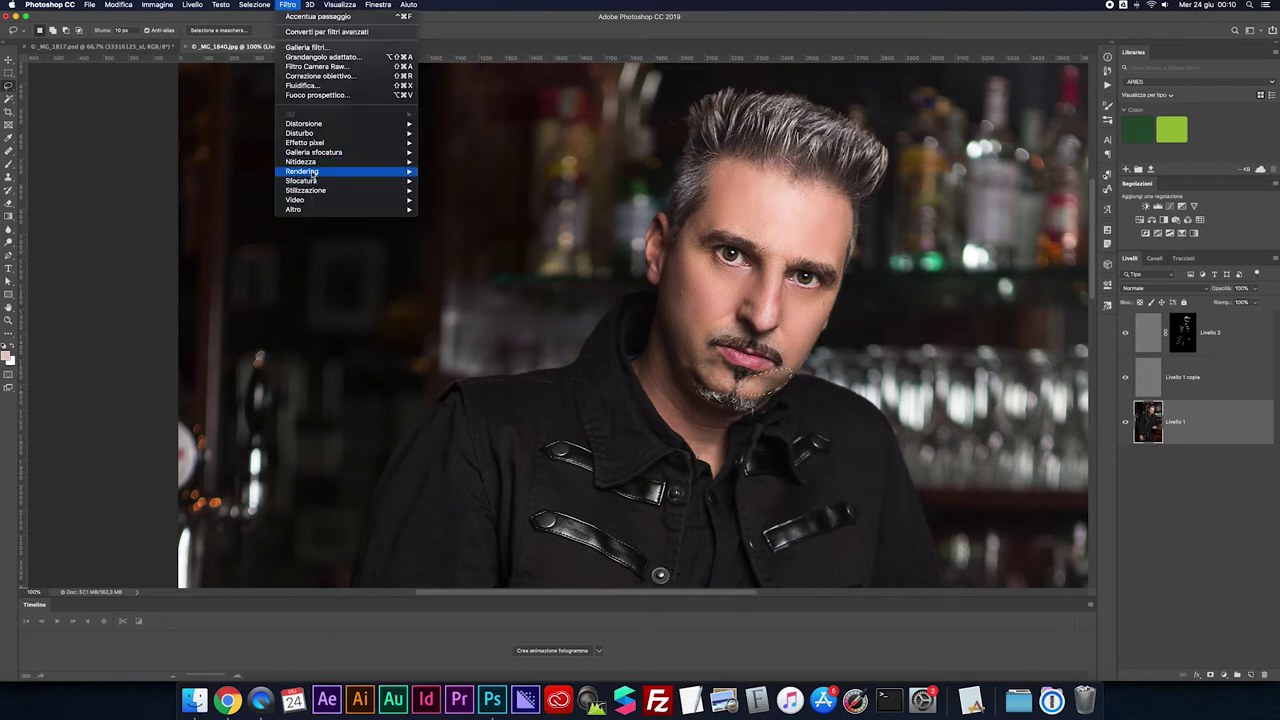
left_click(433, 182)
key("Return")
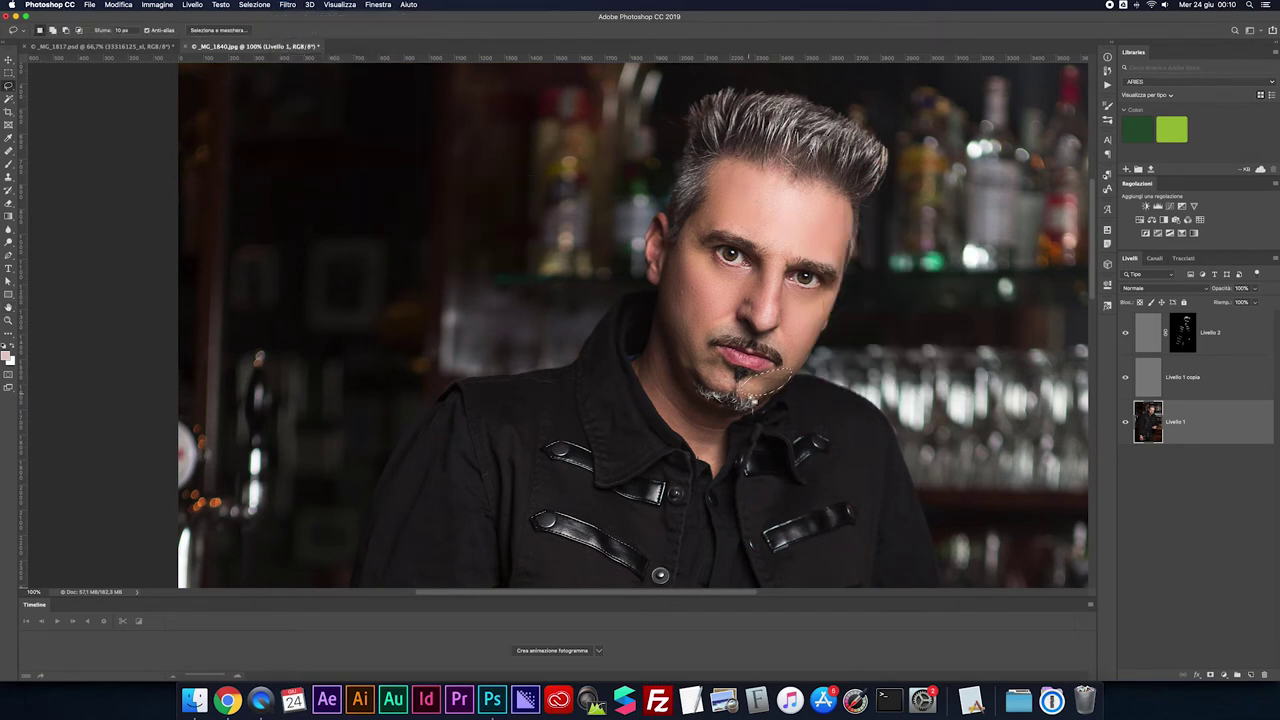
Reapply the same blur to a second goatee selection with Cmd+Ctrl+F, then deselect
mouse_move(708, 344)
left_mouse_down()
mouse_move(726, 398)
mouse_move(696, 360)
left_mouse_up()
key("ctrl+super+f")
key("super+d")
scroll(705, 347, "left", 2)
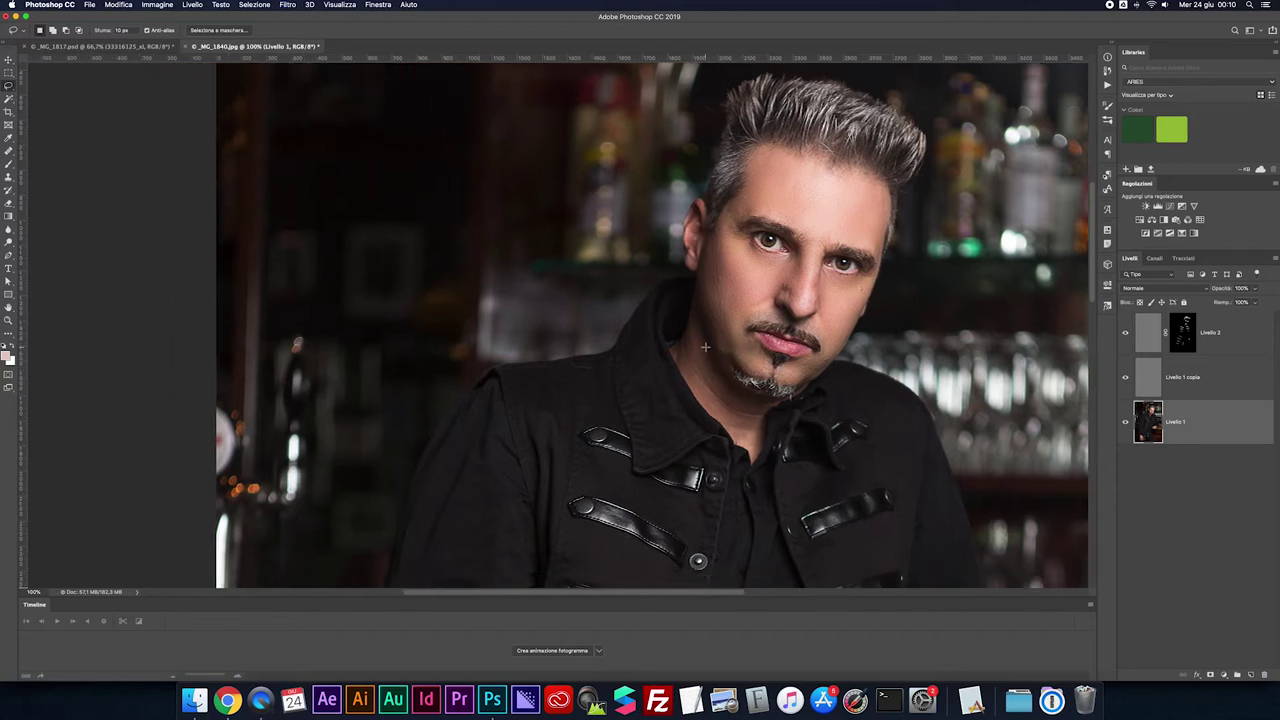
scroll(909, 342, "right", 2)
scroll(960, 260, "right", 2)
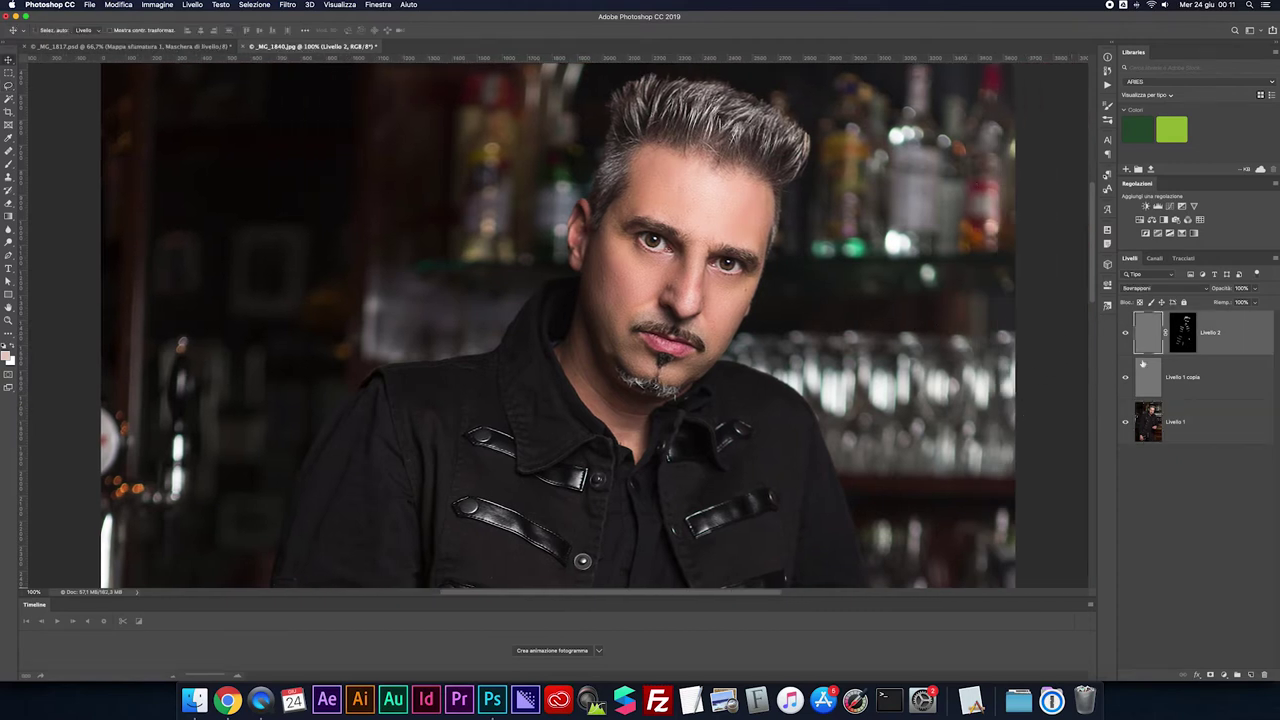
Group the three layers into Gruppo 1 and add a Fire preset gradient map above
left_click(1149, 414, "shift")
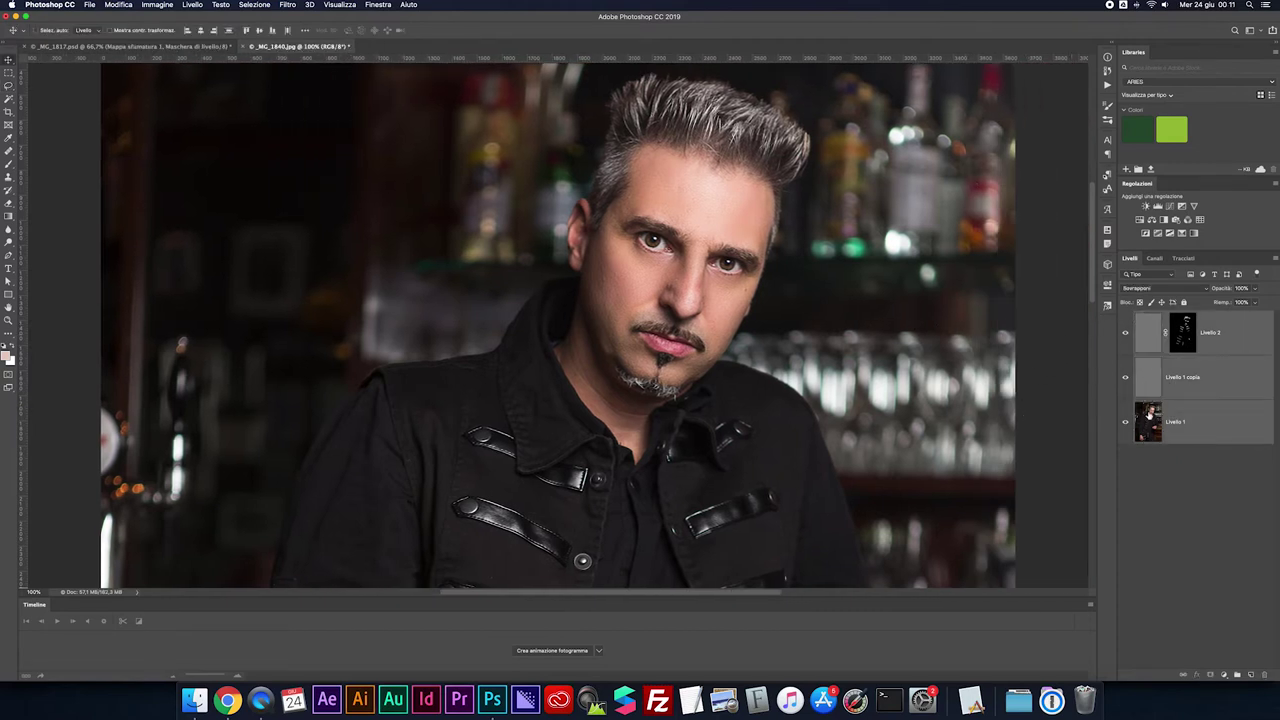
key("ctrl+g")
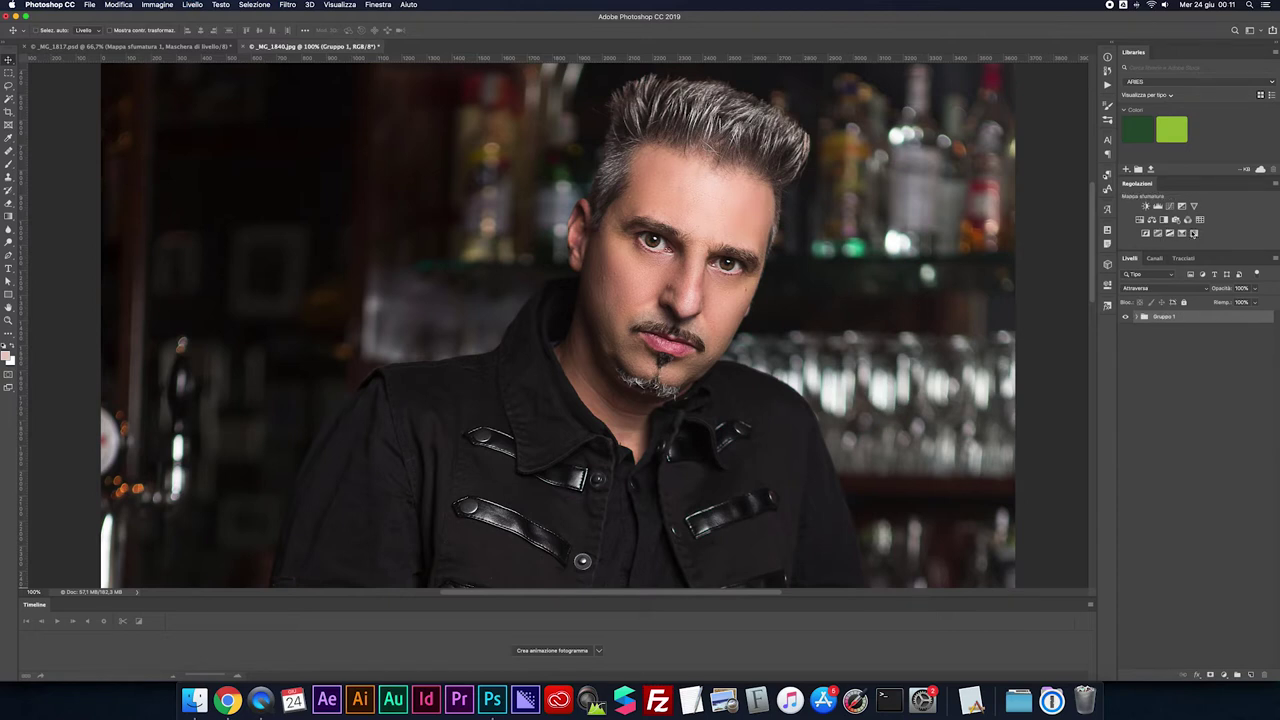
left_click(1194, 233)
left_click(1044, 316)
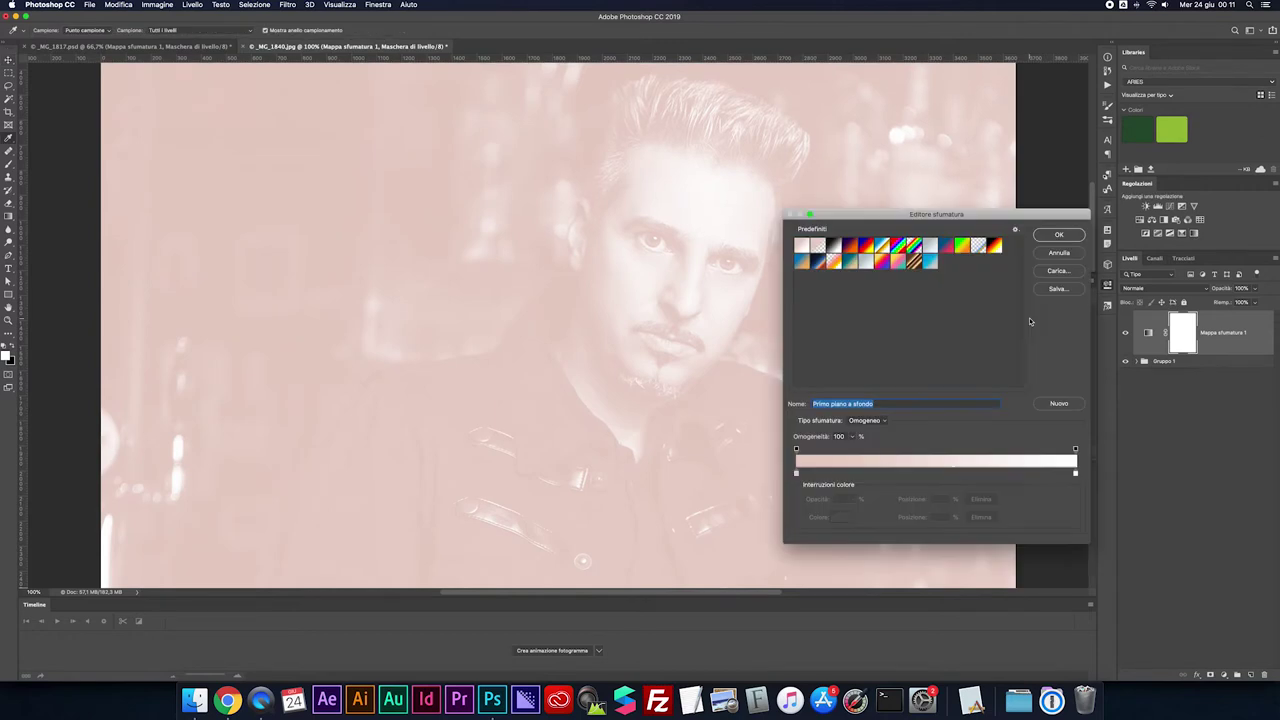
left_click(996, 248)
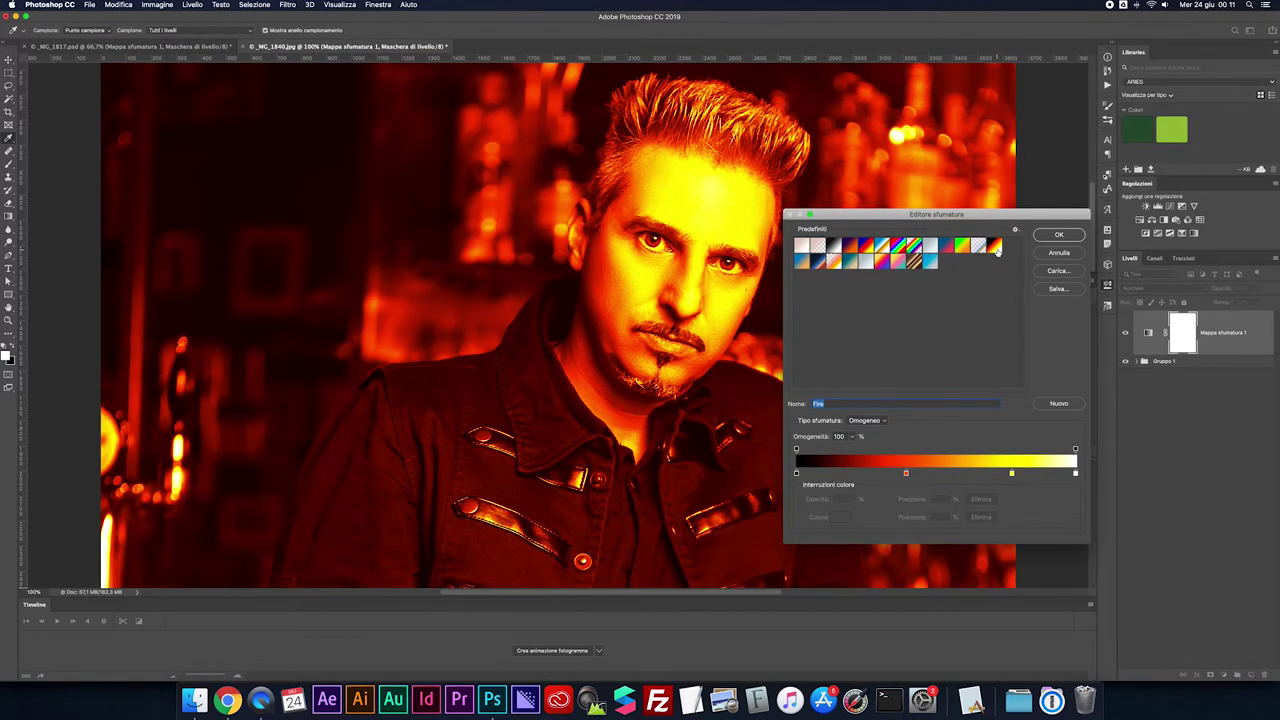
left_click(1057, 236)
Blend the gradient map in Luce soffusa at 10% opacity and compare it on and off
left_click(1143, 288)
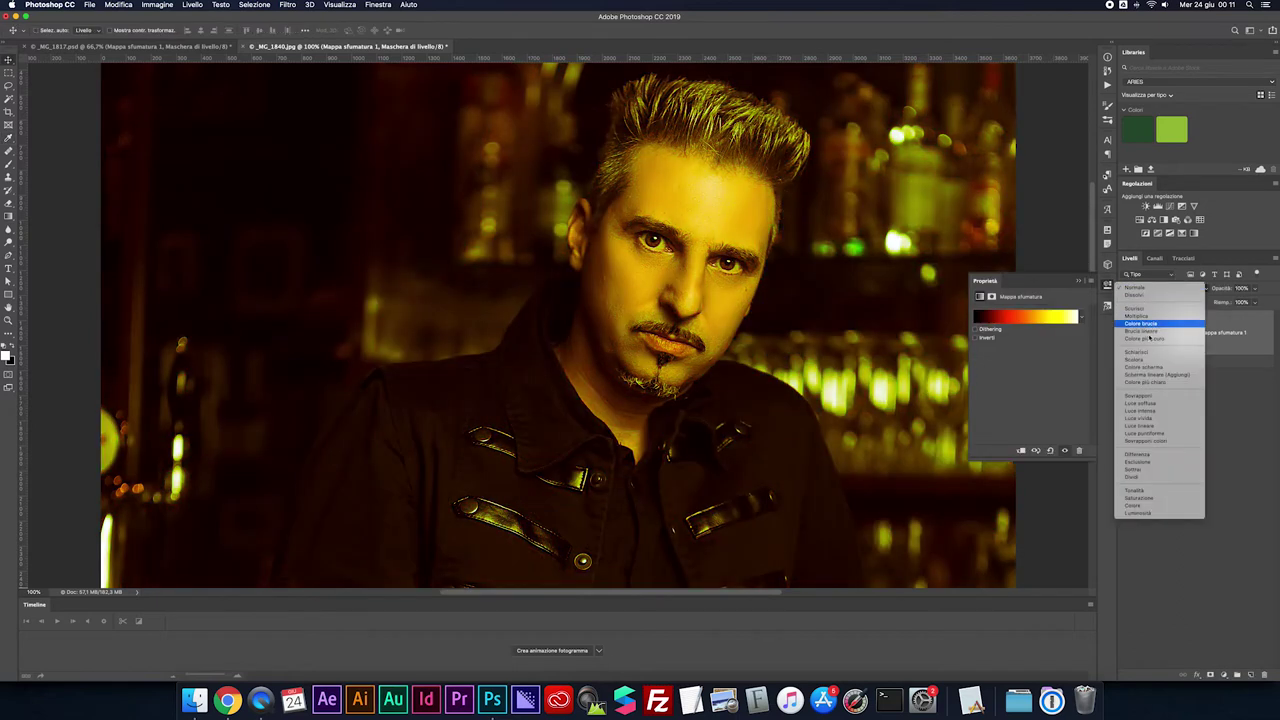
left_click(1152, 403)
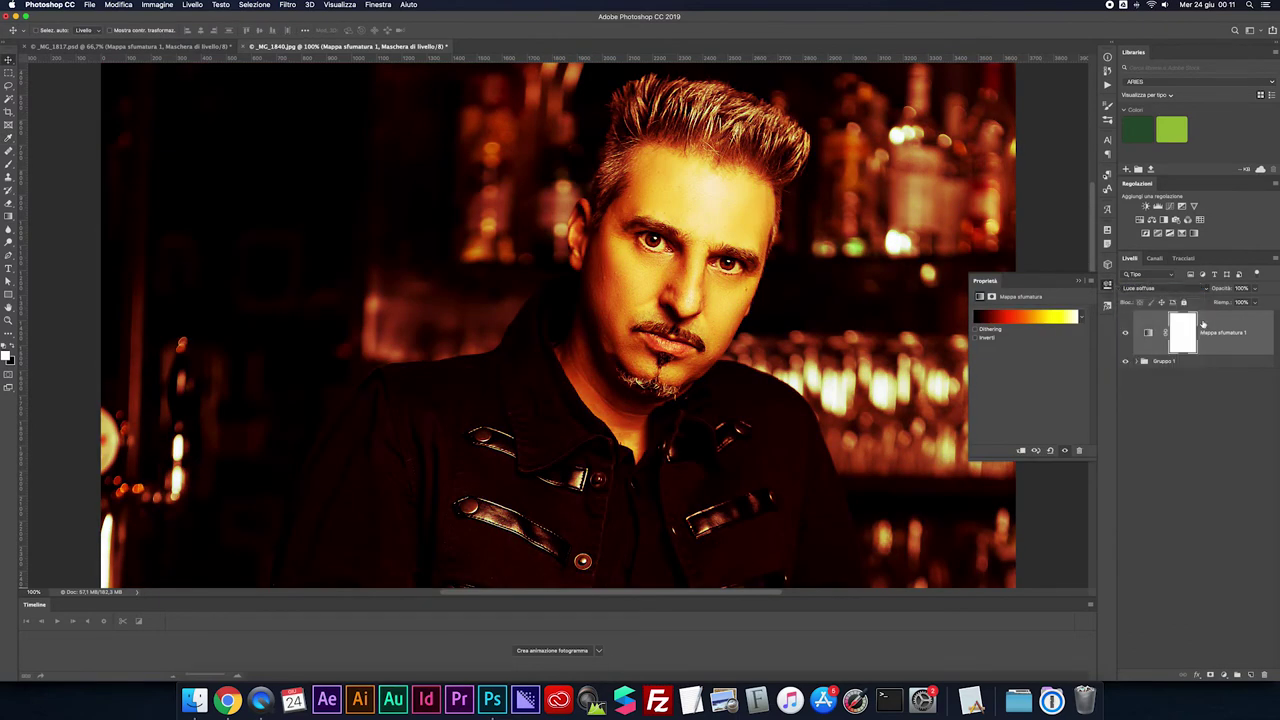
key("1")
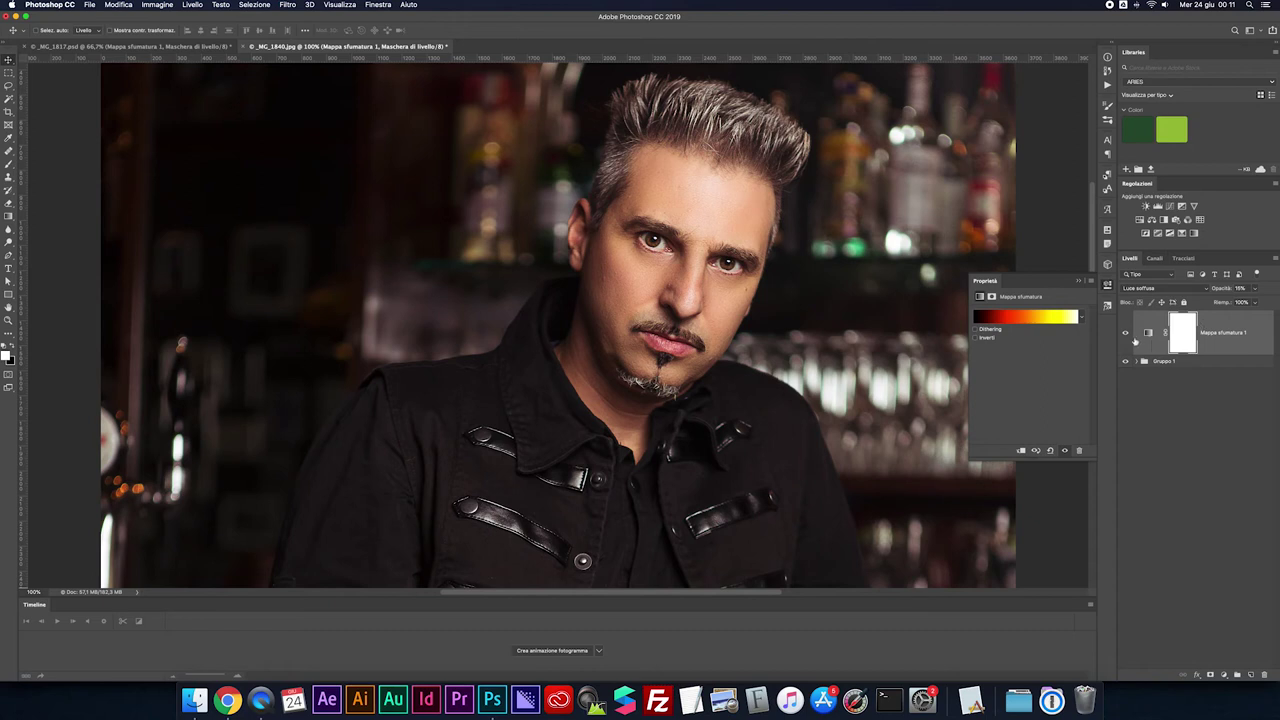
left_click(1148, 432)
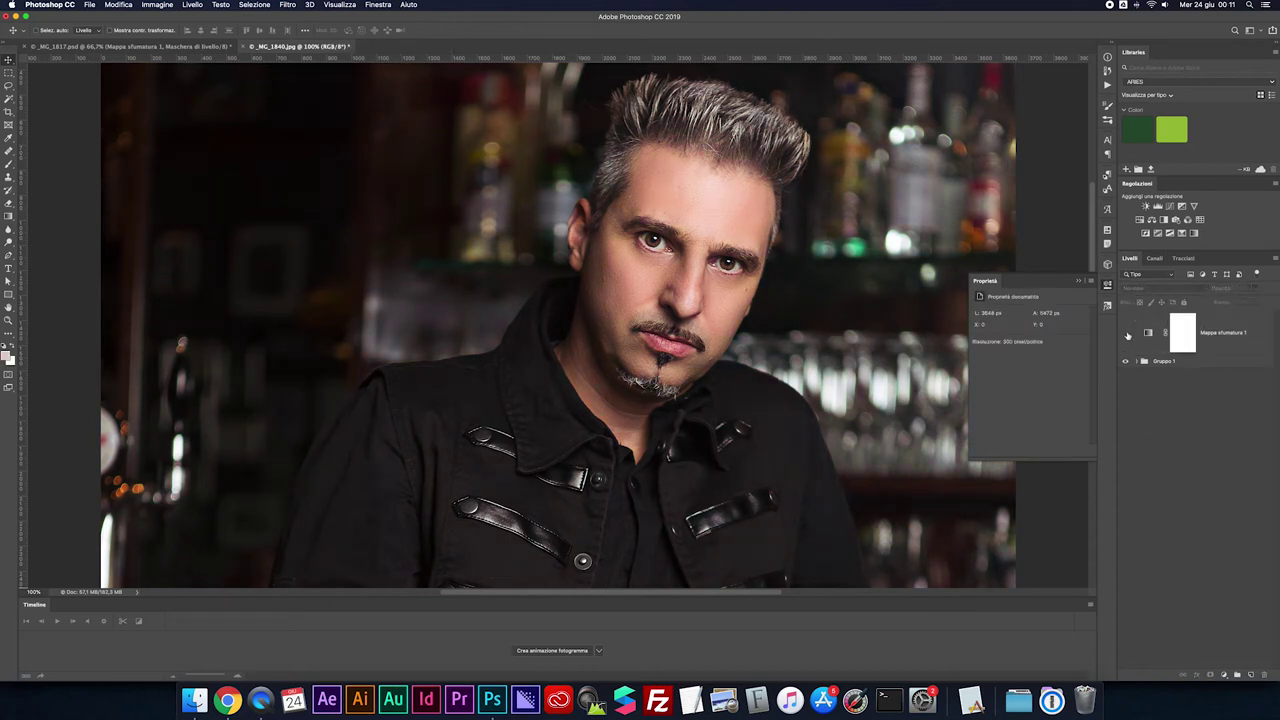
key("super+0")
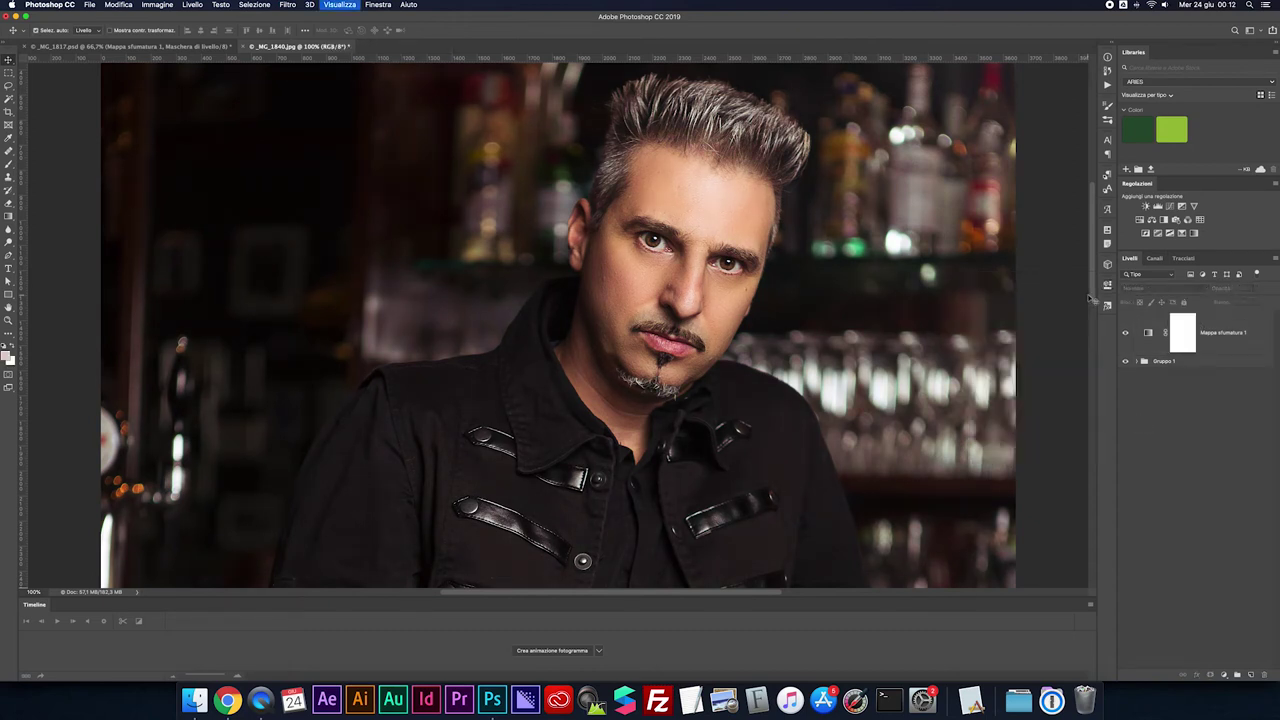
left_click(1125, 335)
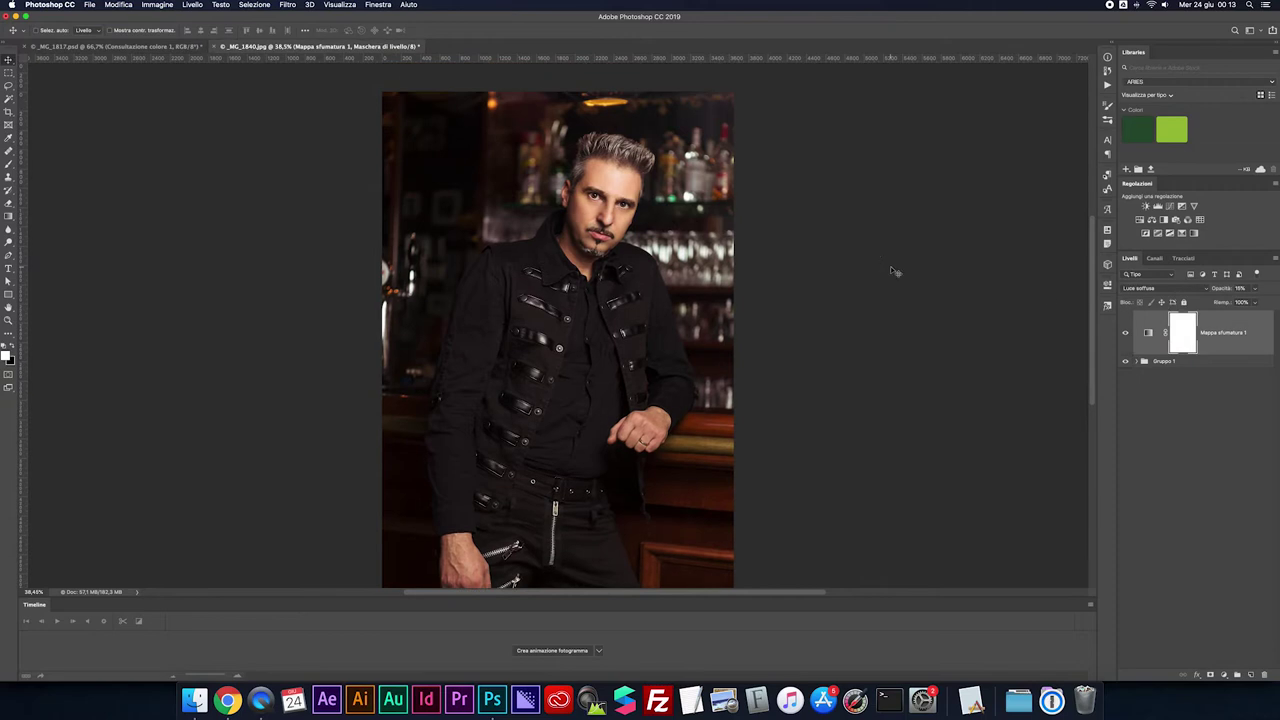
Run the CHECK-LAYER_NOISE action from CheckLayers to add the false-colour Curve 1 layer
left_click(1107, 85)
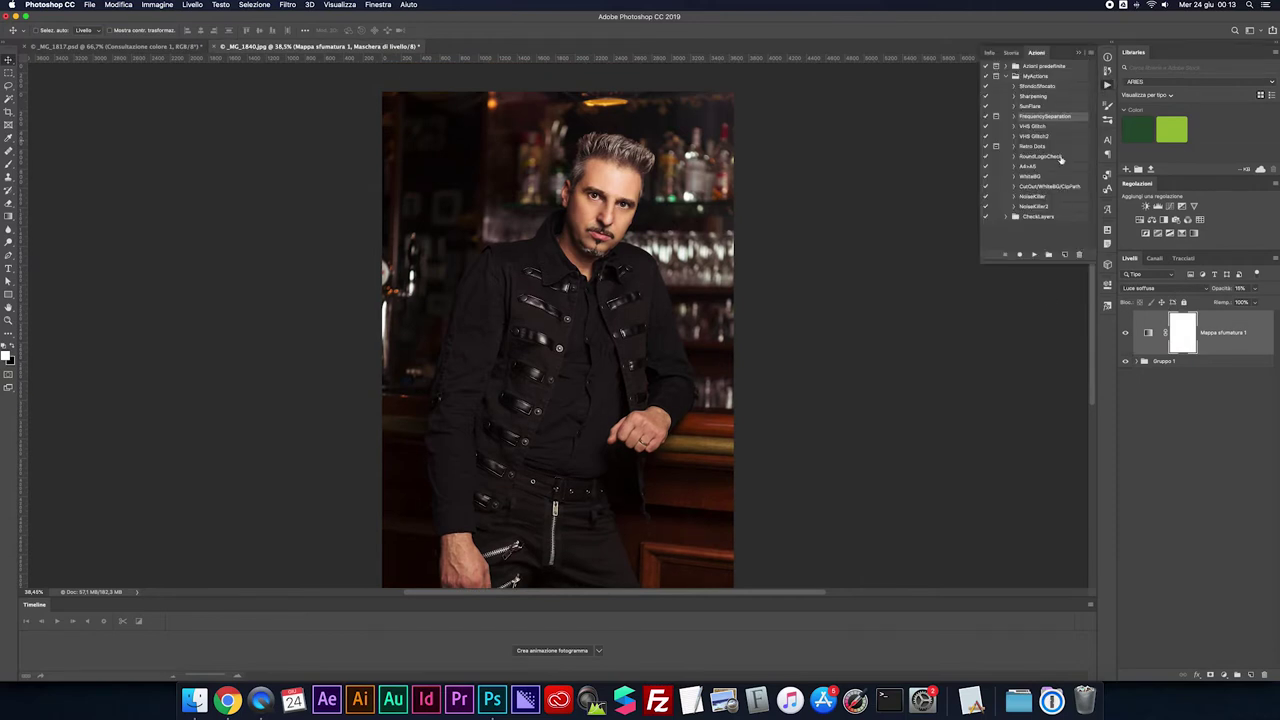
left_click(1007, 217)
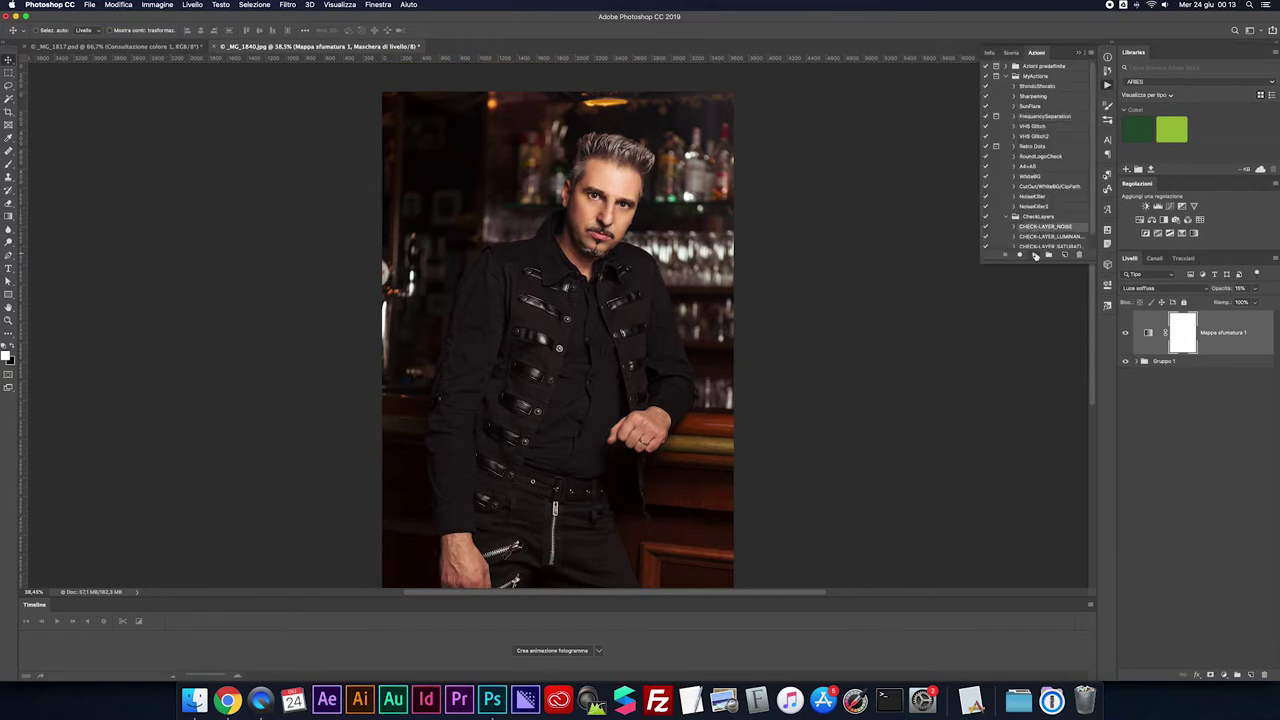
left_click(1035, 255)
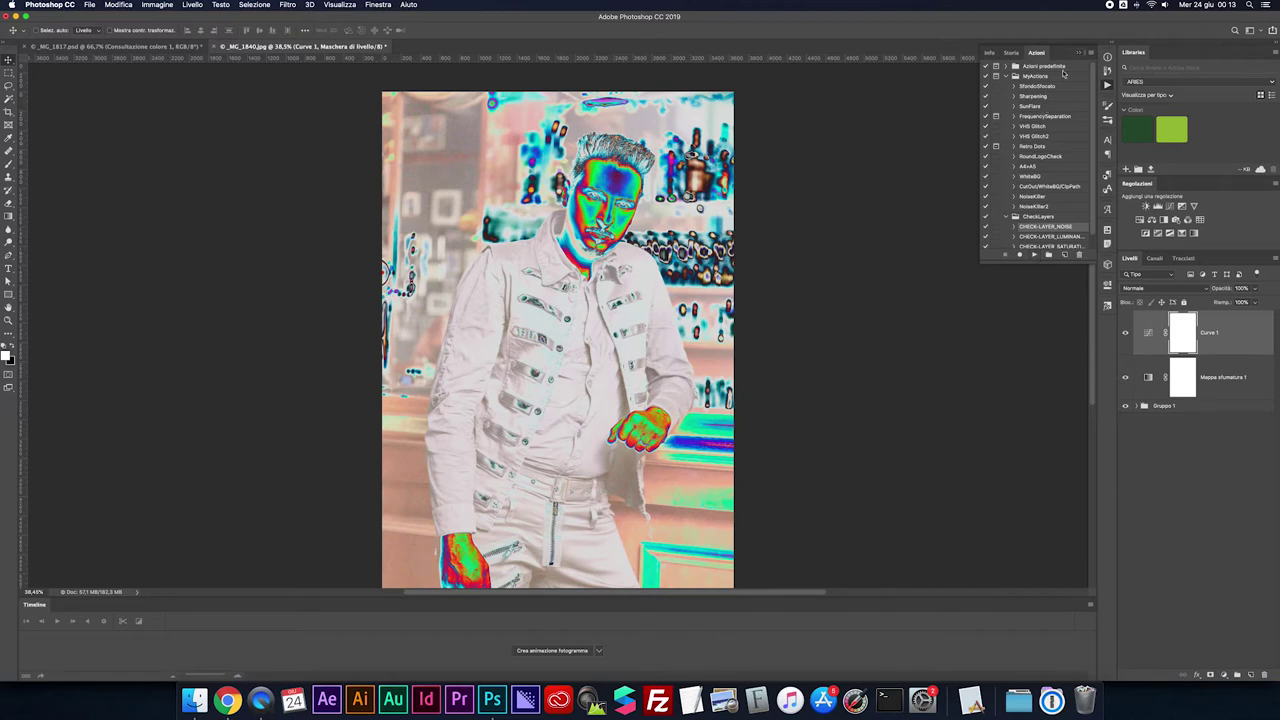
left_click(814, 529)
Choose the Pen tool and zoom to 100% on the trousers
key("super+plus")
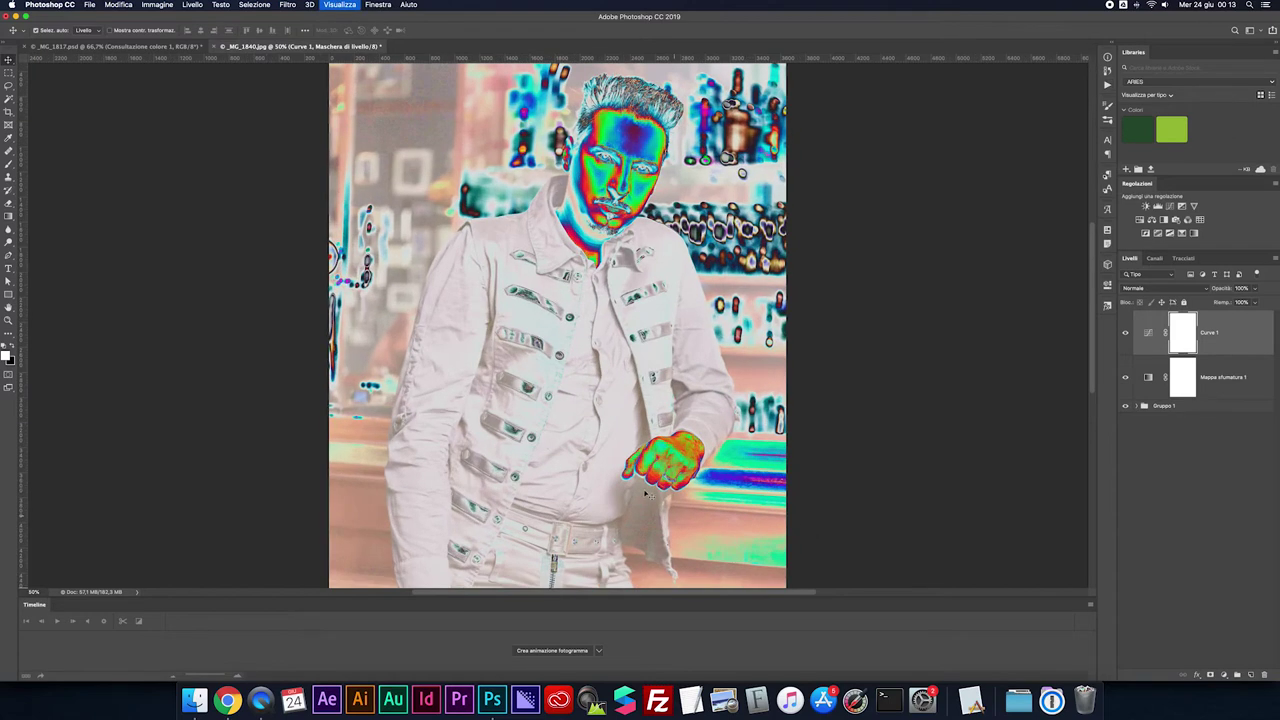
key("super+plus")
scroll(645, 493, "down", 2)
key("p")
scroll(645, 493, "down", 5)
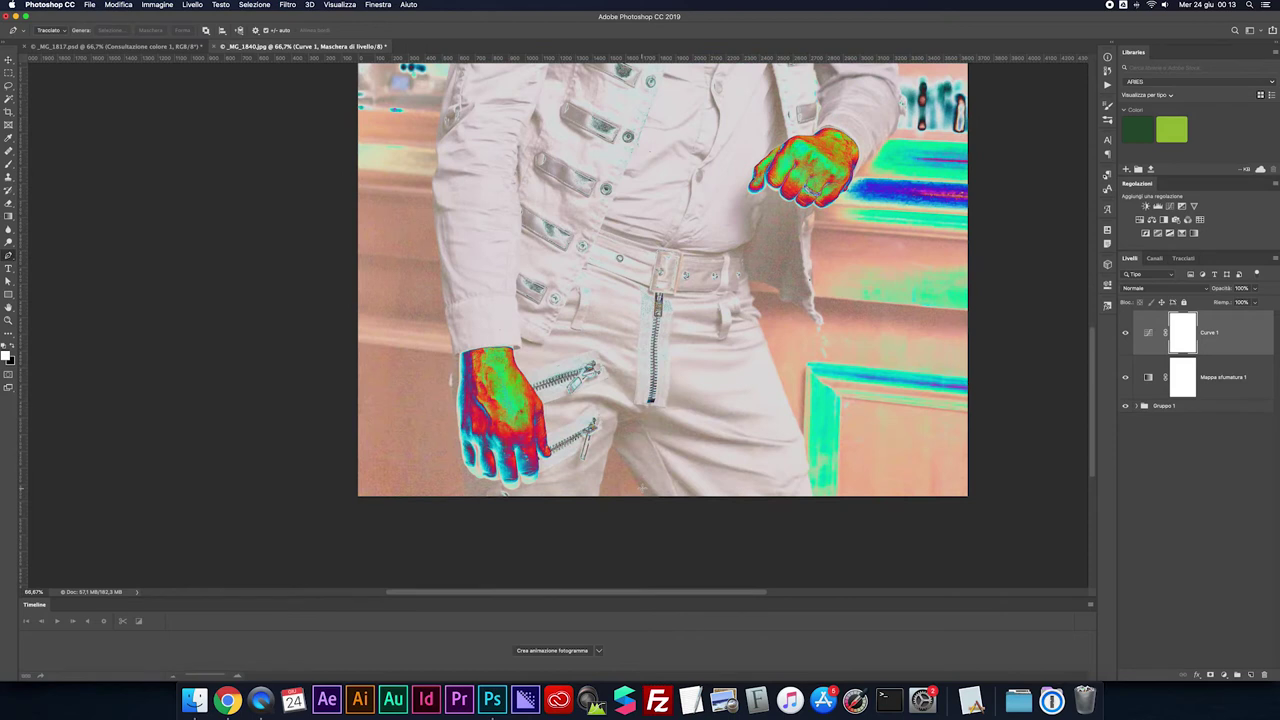
key("super+plus")
scroll(606, 483, "down", 2)
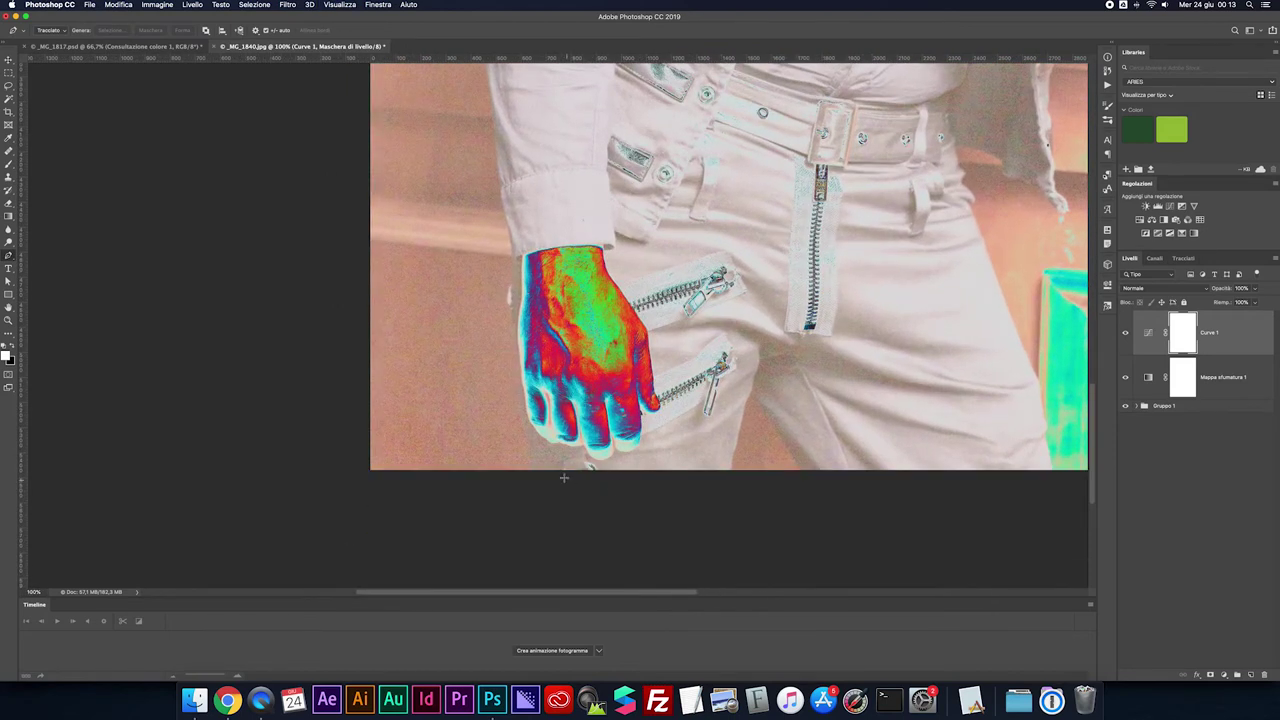
Start the pen path at the fingertip and trace up the hand's edge toward the sleeve
left_click(562, 472)
key("super+plus")
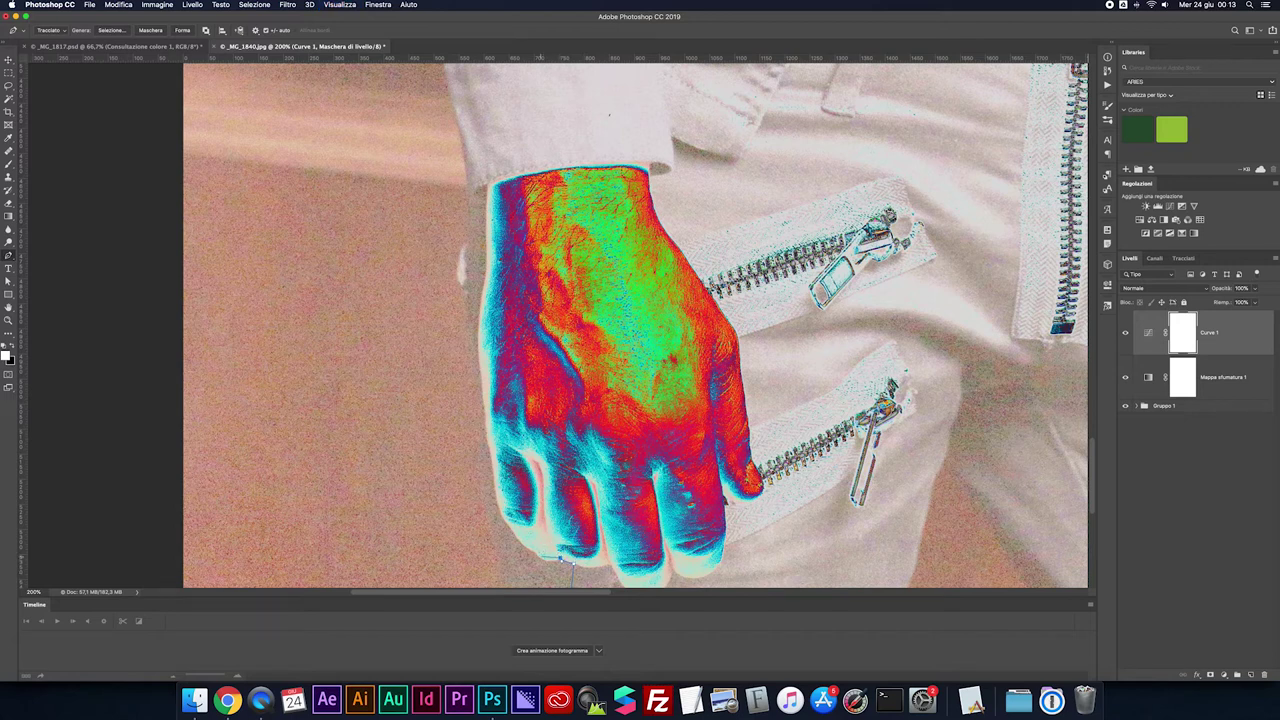
left_click(530, 541)
left_click(512, 522)
left_click(489, 446)
left_click(485, 396)
left_click(478, 338)
left_click_drag(470, 200, 483, 62)
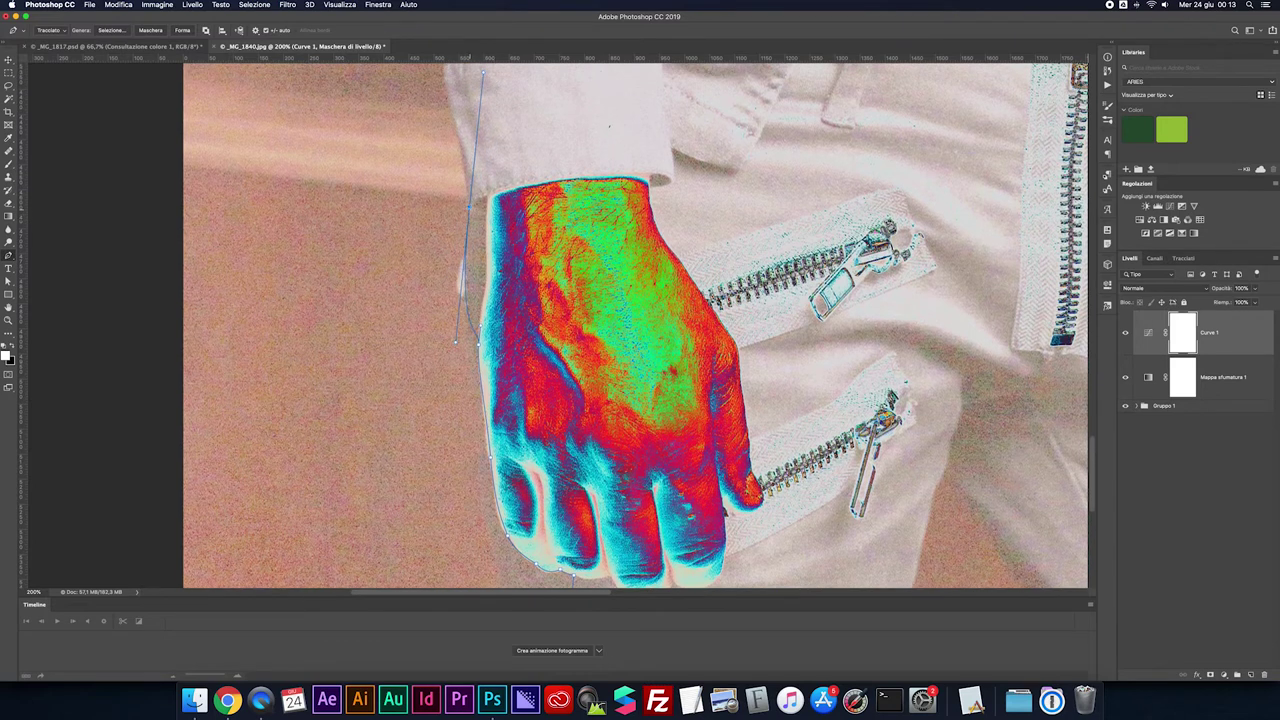
Continue the path with straight and curved anchors up the sleeve and shirt edge
scroll(549, 449, "up", 5)
mouse_move(566, 420)
left_mouse_down()
mouse_move(566, 391)
mouse_move(567, 436)
left_mouse_up()
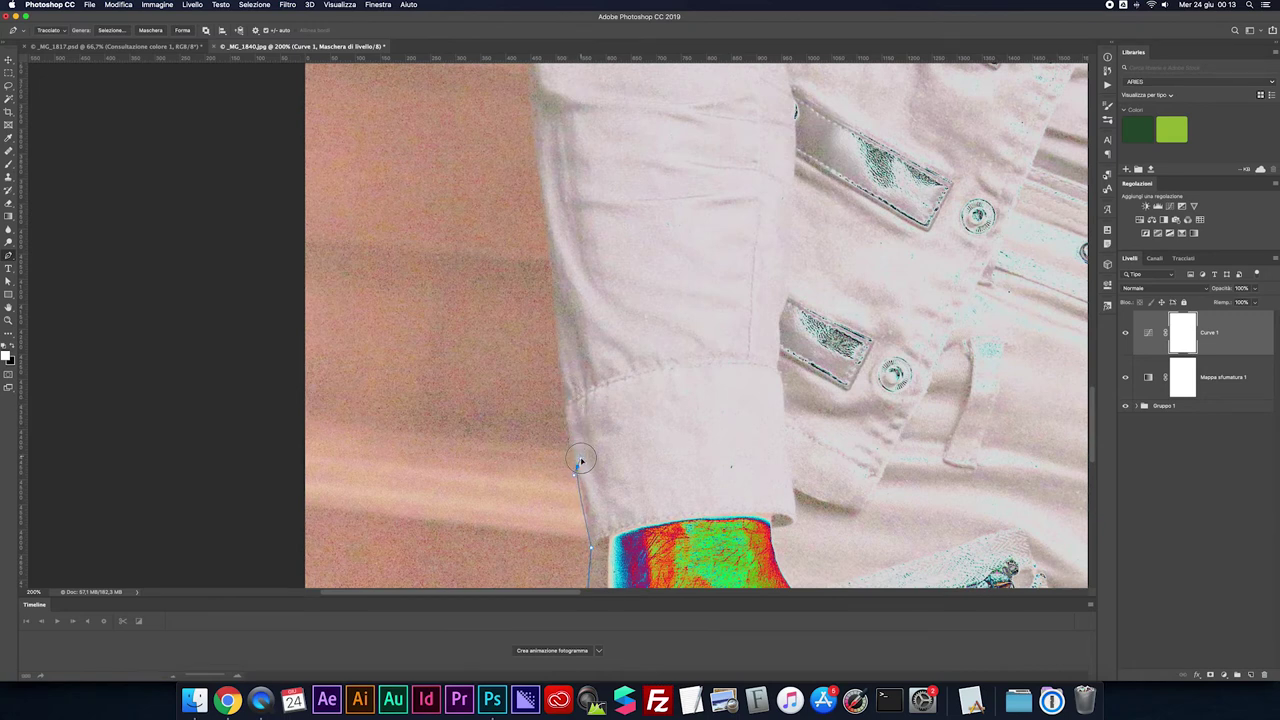
left_click(566, 397)
scroll(560, 260, "up", 5)
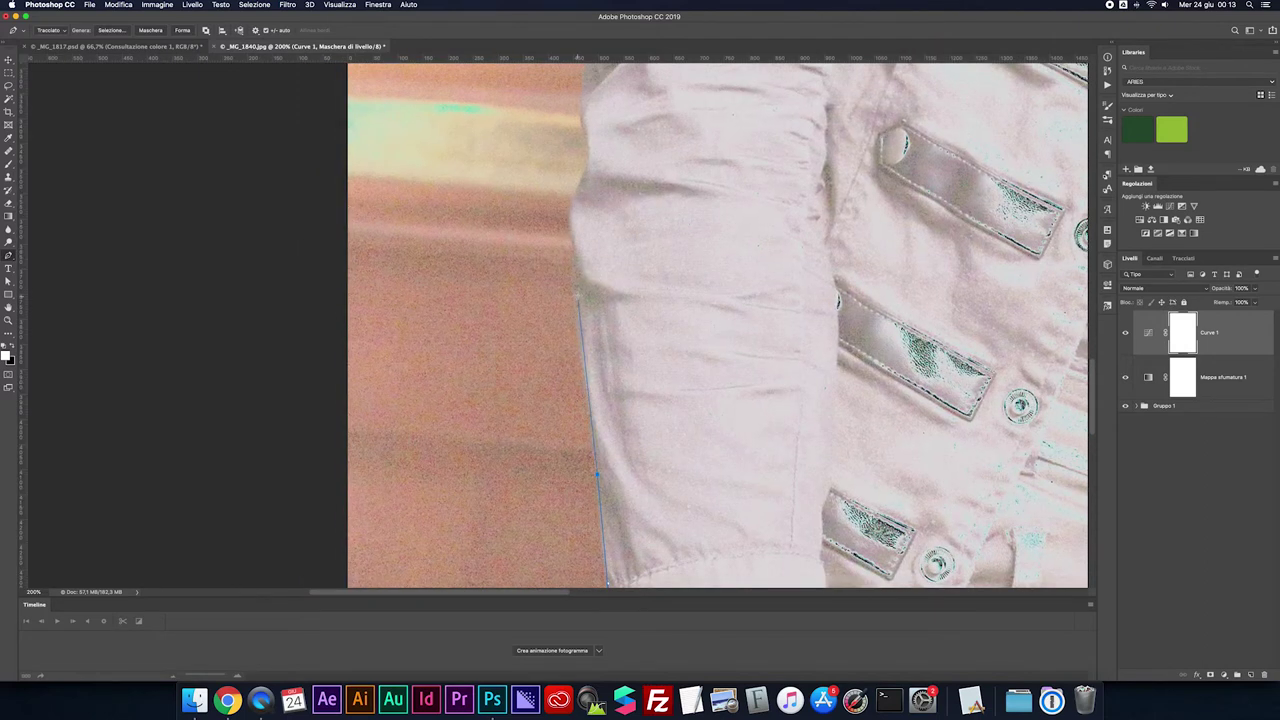
left_click(577, 287)
left_click(570, 220)
scroll(570, 220, "up", 1)
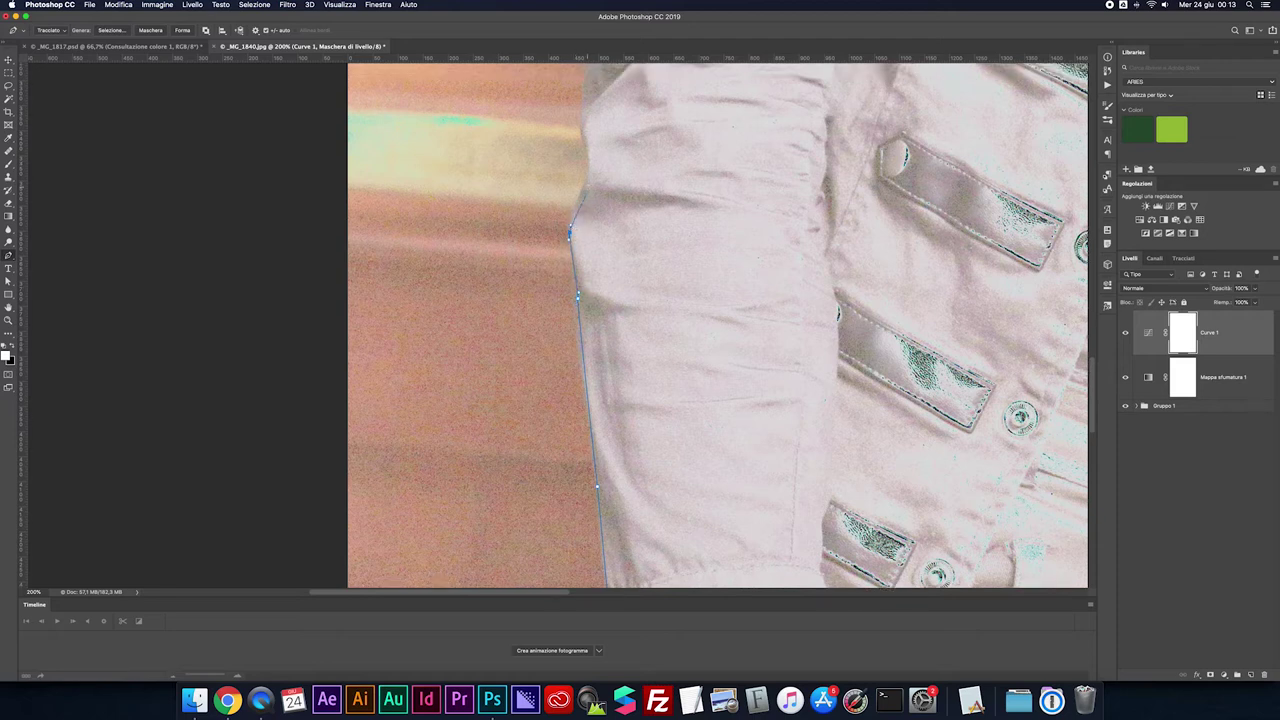
left_click_drag(584, 183, 592, 160)
scroll(592, 160, "up", 5)
scroll(580, 220, "up", 5)
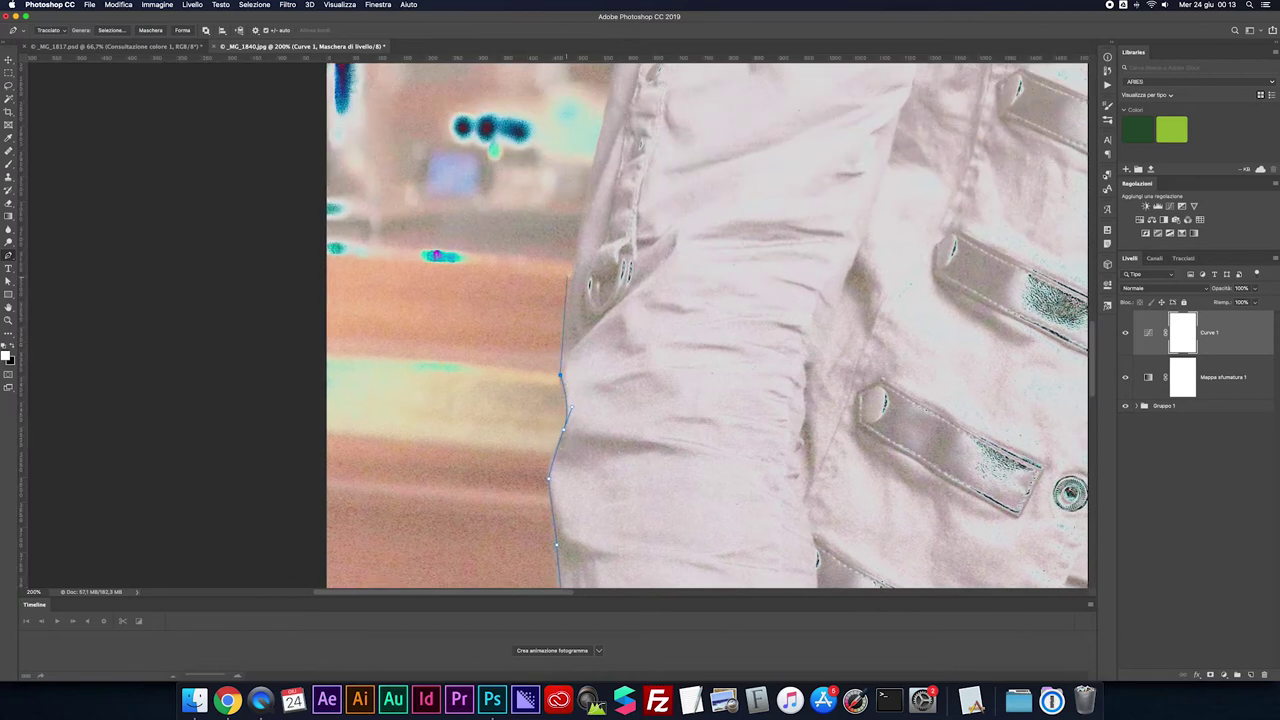
left_click_drag(573, 275, 587, 206)
scroll(590, 155, "up", 5)
scroll(590, 155, "up", 5)
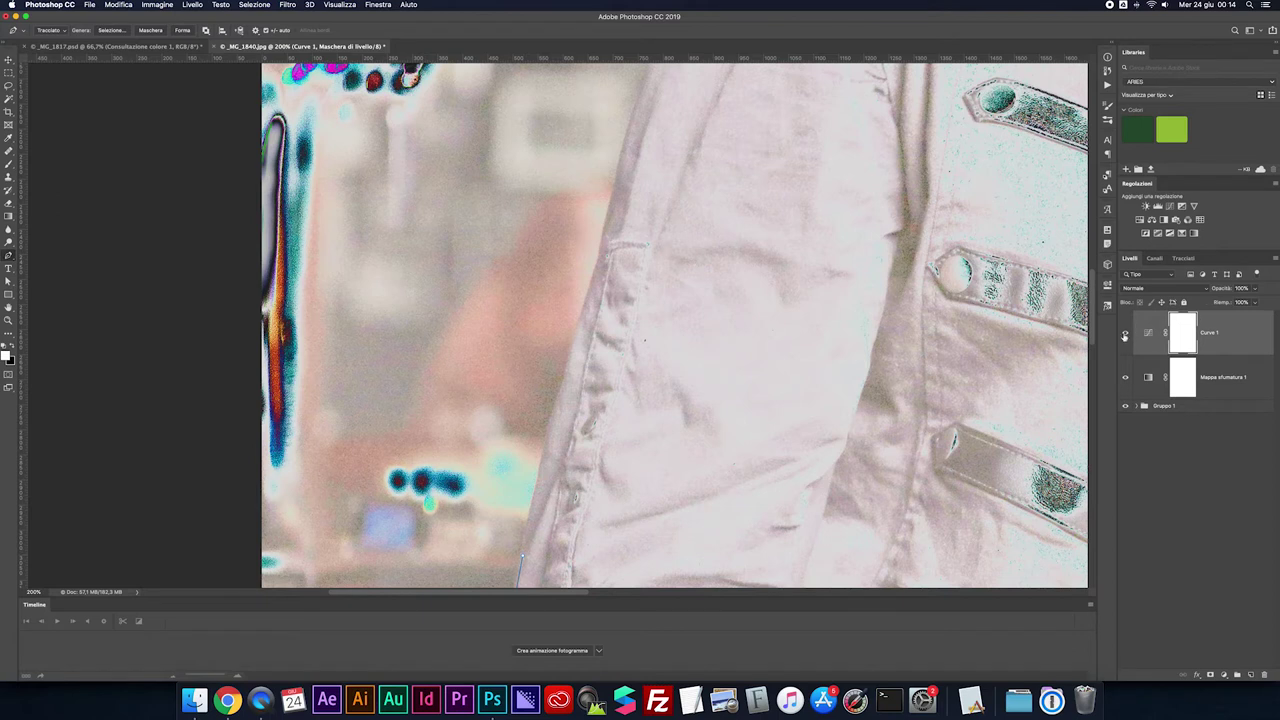
Toggle Curves 1 to check the edge, then add anchors up the arm toward the shoulder
left_click(1124, 334)
left_click(1124, 334)
scroll(520, 558, "down", 3)
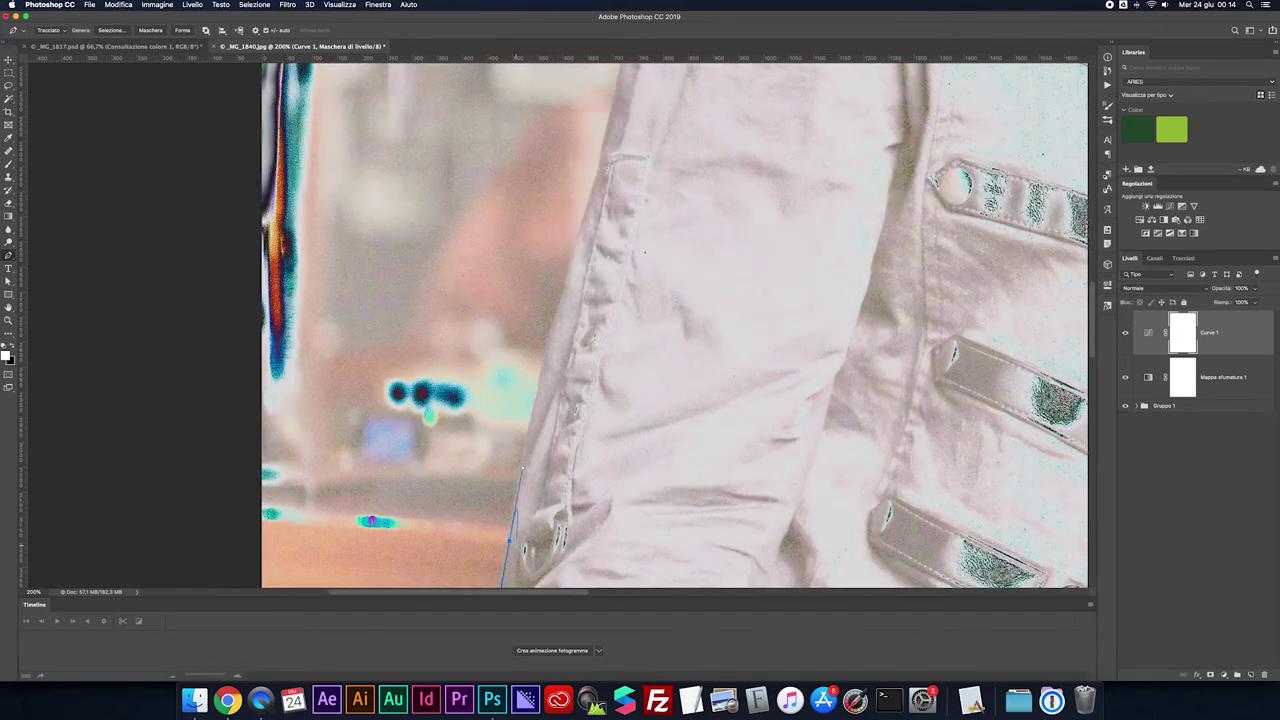
left_click(519, 467)
left_click(541, 360)
scroll(541, 360, "up", 1)
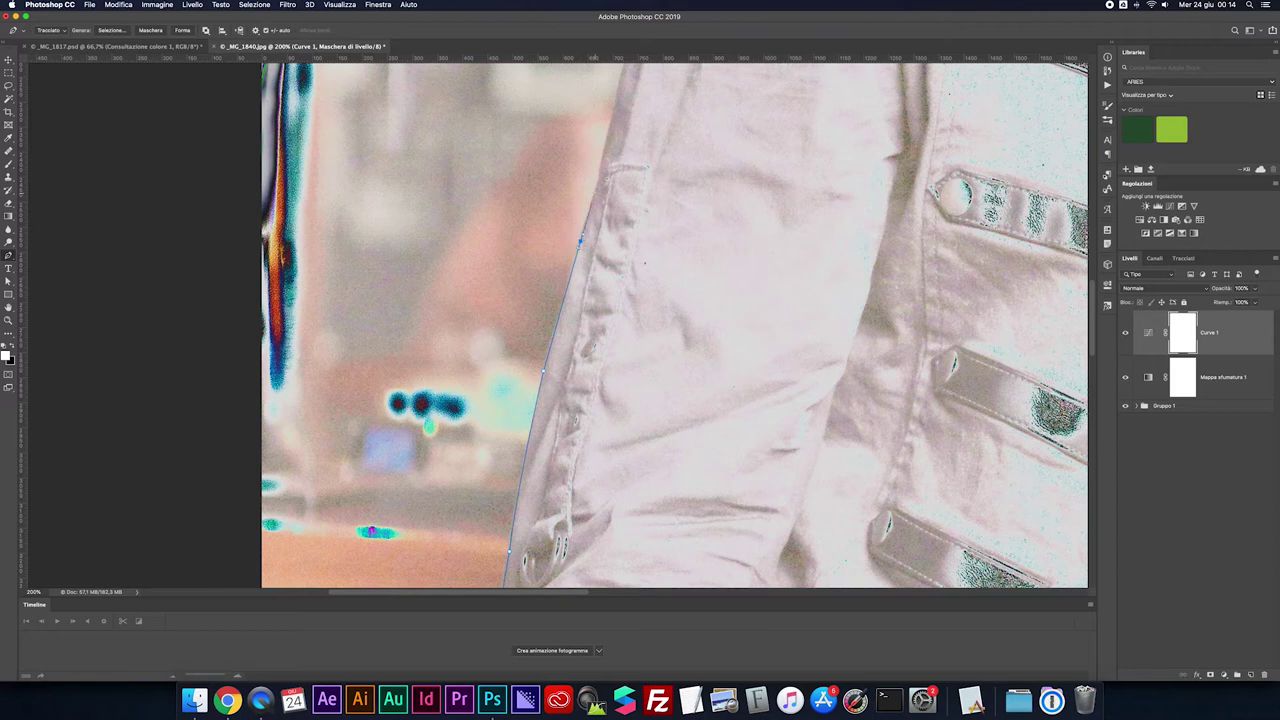
scroll(582, 236, "up", 3)
scroll(582, 236, "up", 3)
scroll(577, 440, "up", 1)
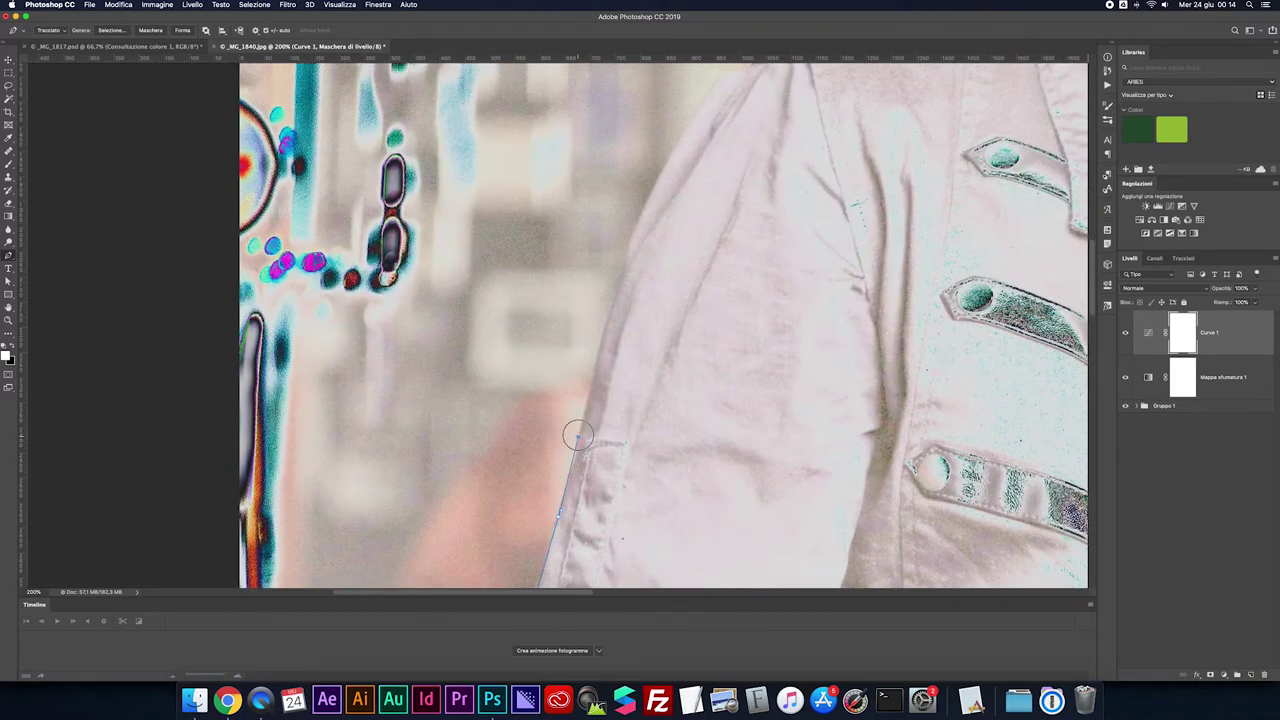
left_click(575, 466)
scroll(578, 437, "down", 1)
scroll(632, 216, "up", 1)
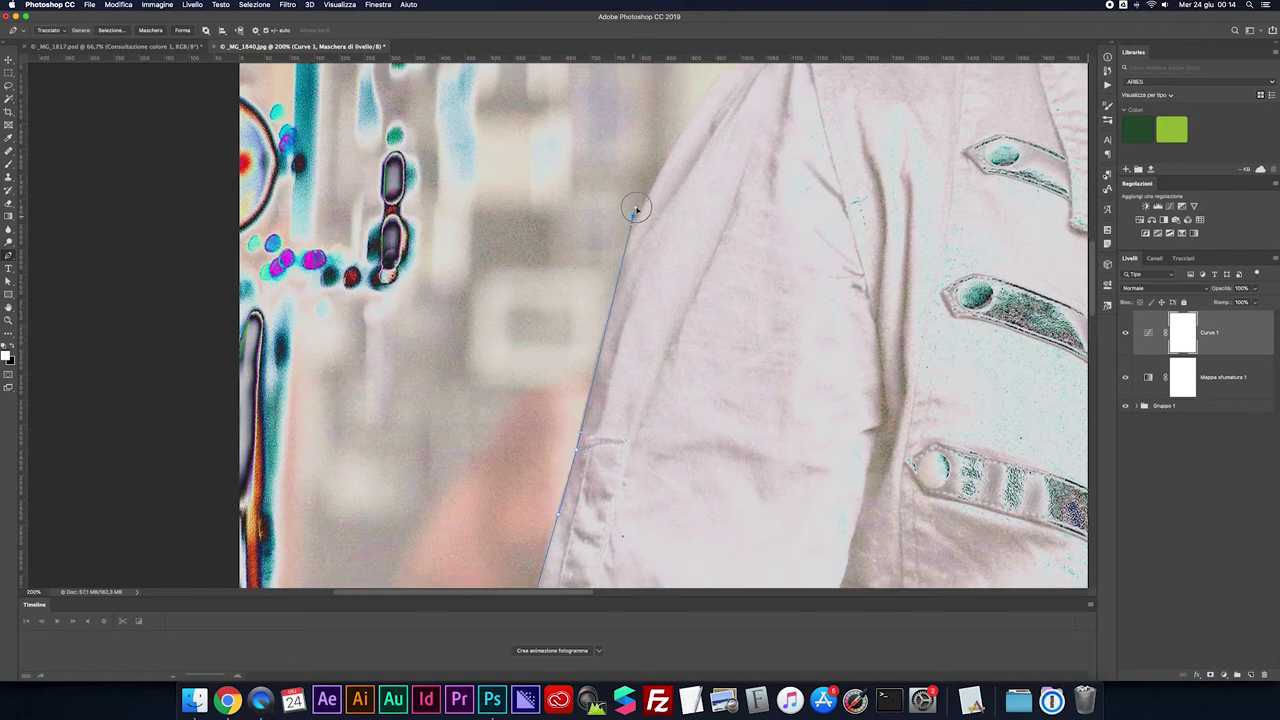
left_click(636, 216)
Add pen anchors from the start of the shoulder across its top toward the collar
scroll(661, 145, "up", 3)
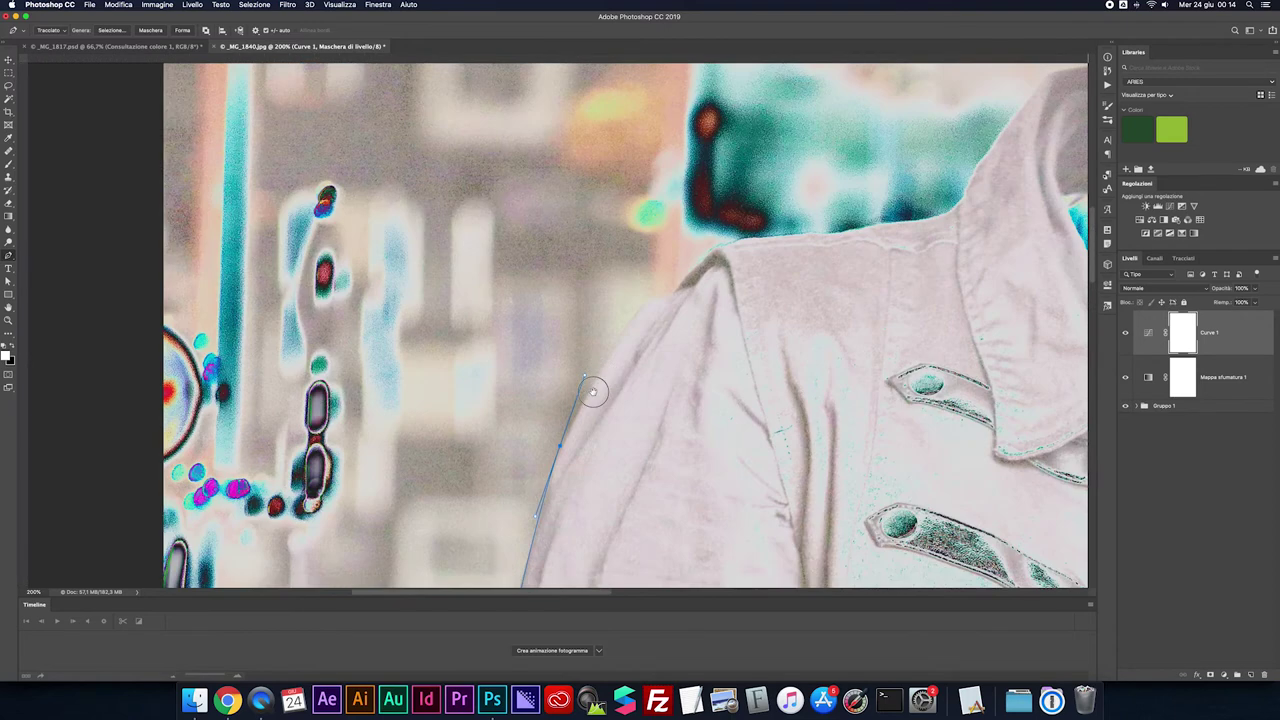
scroll(661, 145, "up", 3)
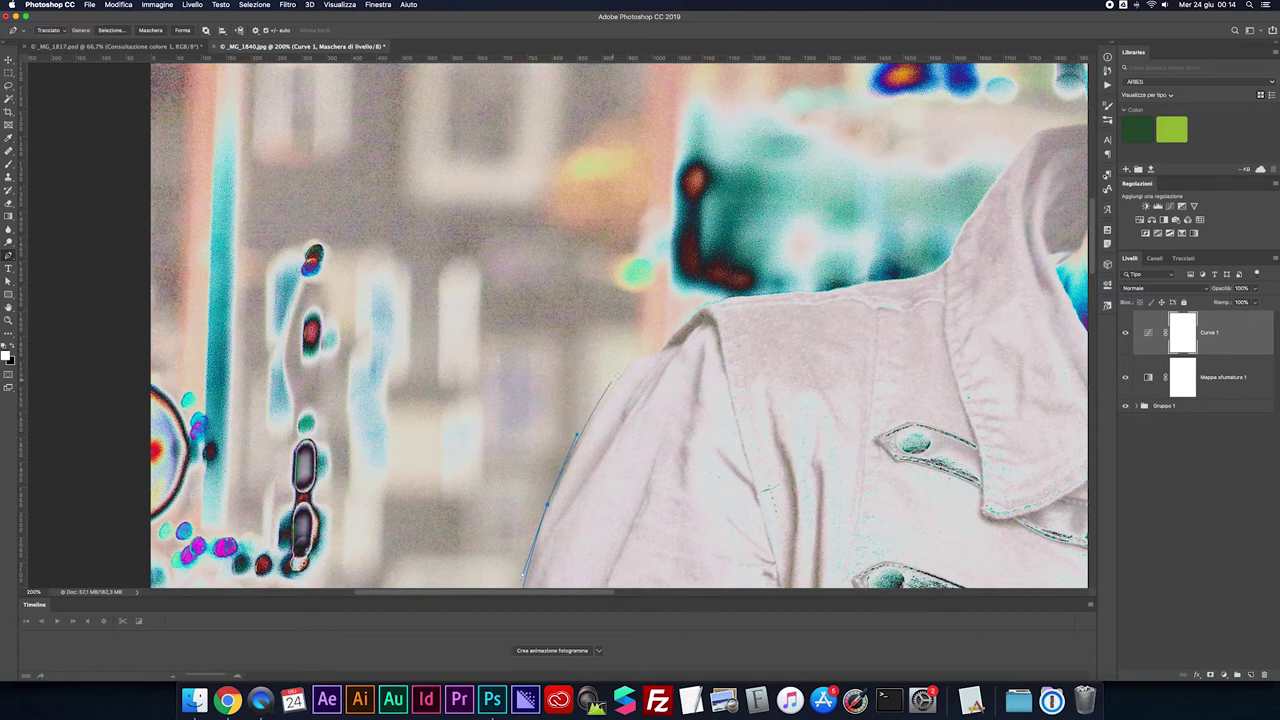
left_click(660, 352)
left_click(719, 303)
left_click(735, 294)
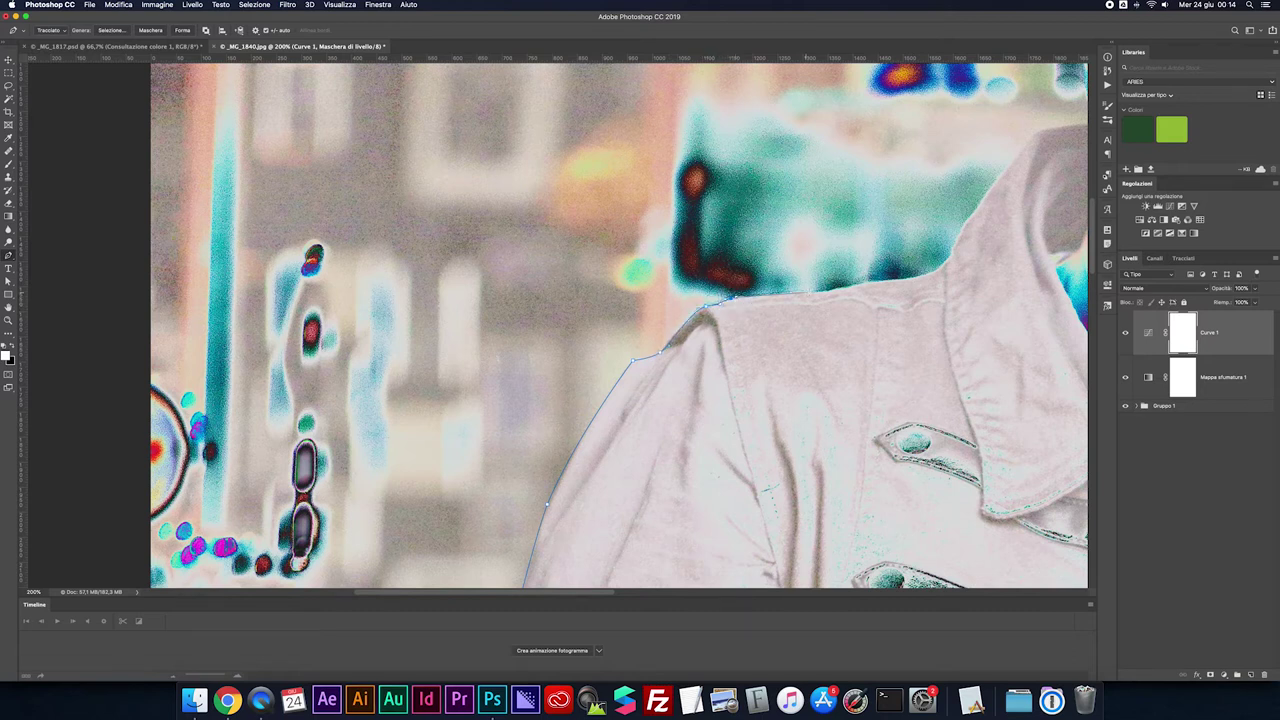
left_click_drag(857, 285, 913, 284)
left_click(923, 277)
left_click(948, 259)
Extend the path along the collar and up the ear's edge, toggling Curve 1 to check
left_click_drag(951, 258, 763, 459)
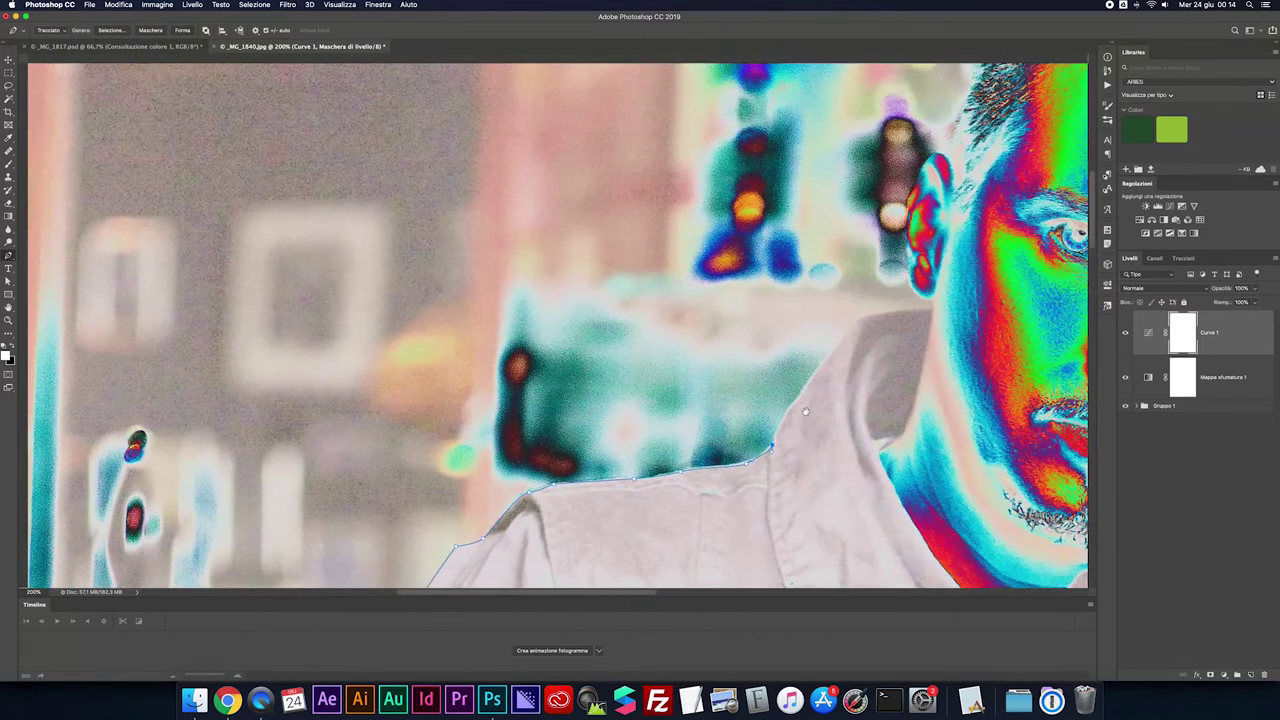
left_click(845, 333)
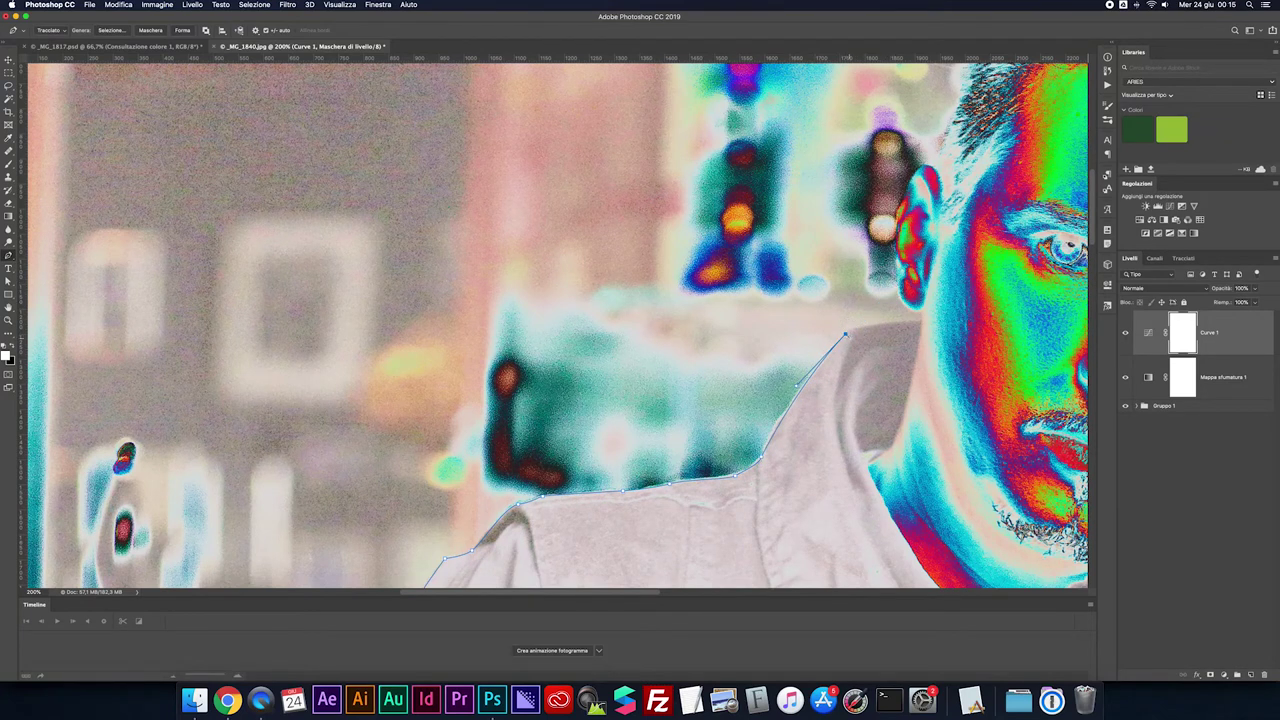
left_click_drag(921, 322, 973, 323)
left_click(1125, 332)
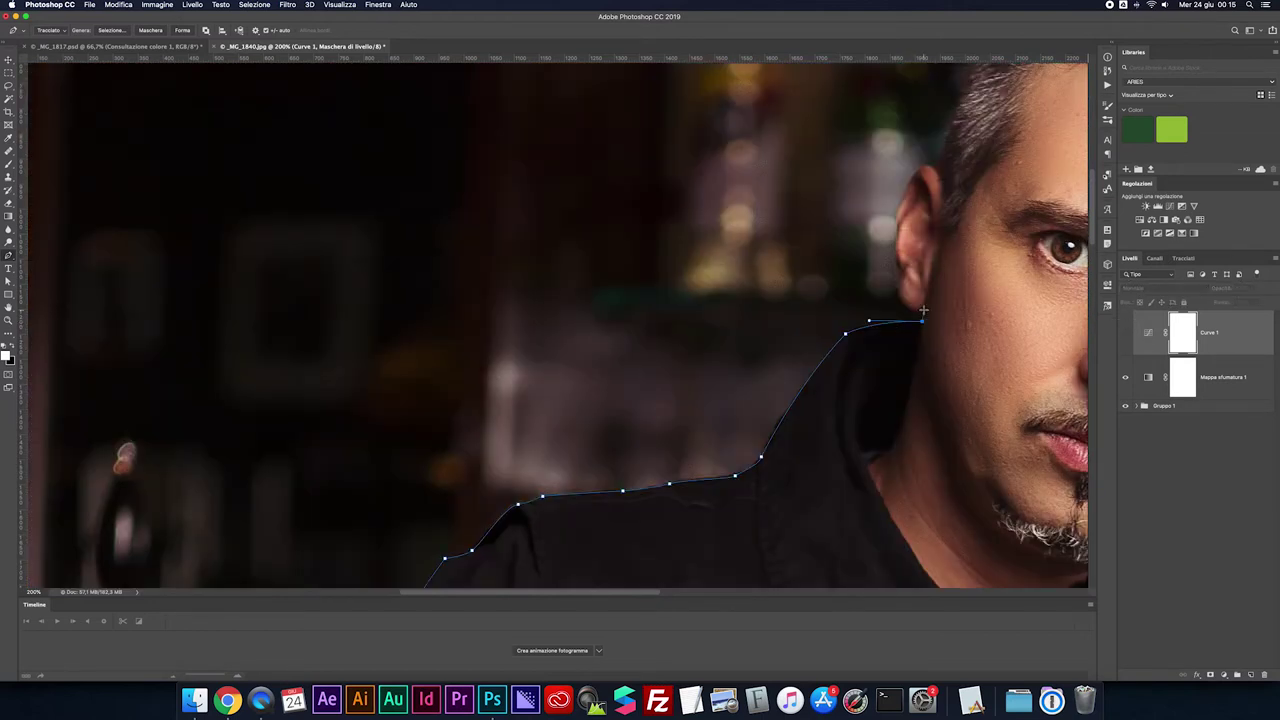
left_click(1125, 332)
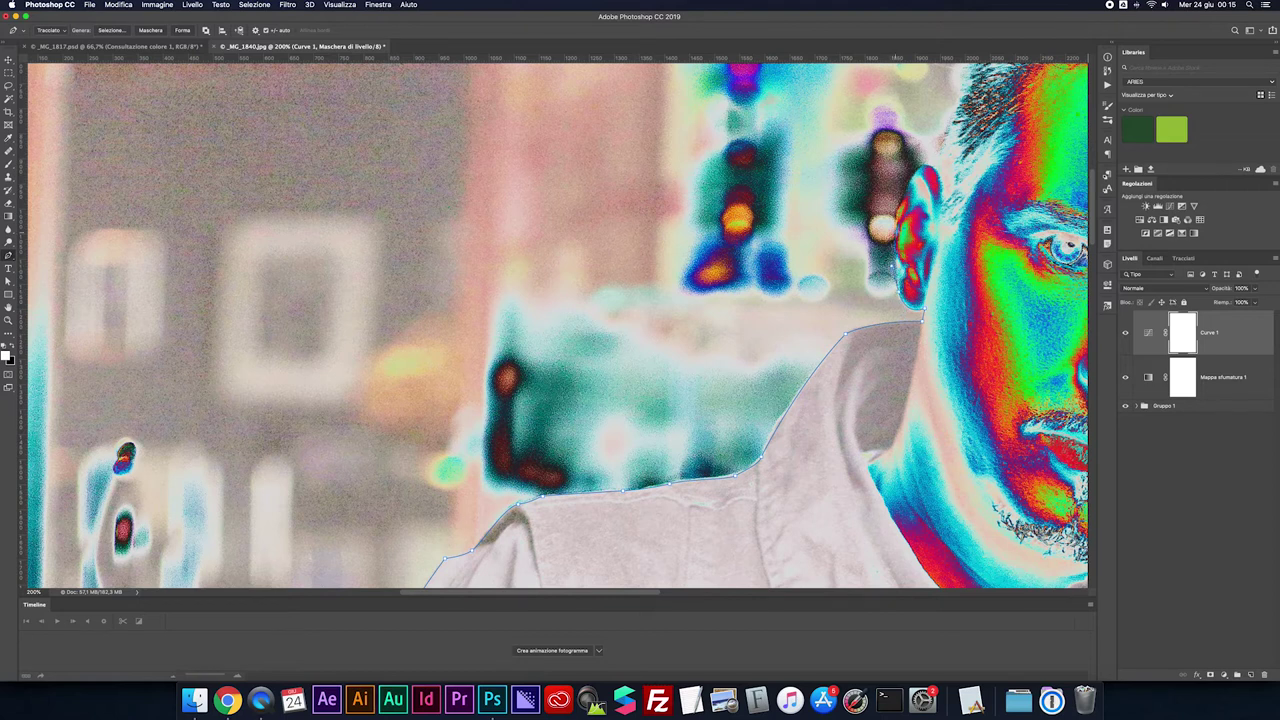
left_click(898, 212)
left_click(915, 160)
Hide Curves 1 and trace curved pen anchors over the top of the man's hair
left_click(1126, 333)
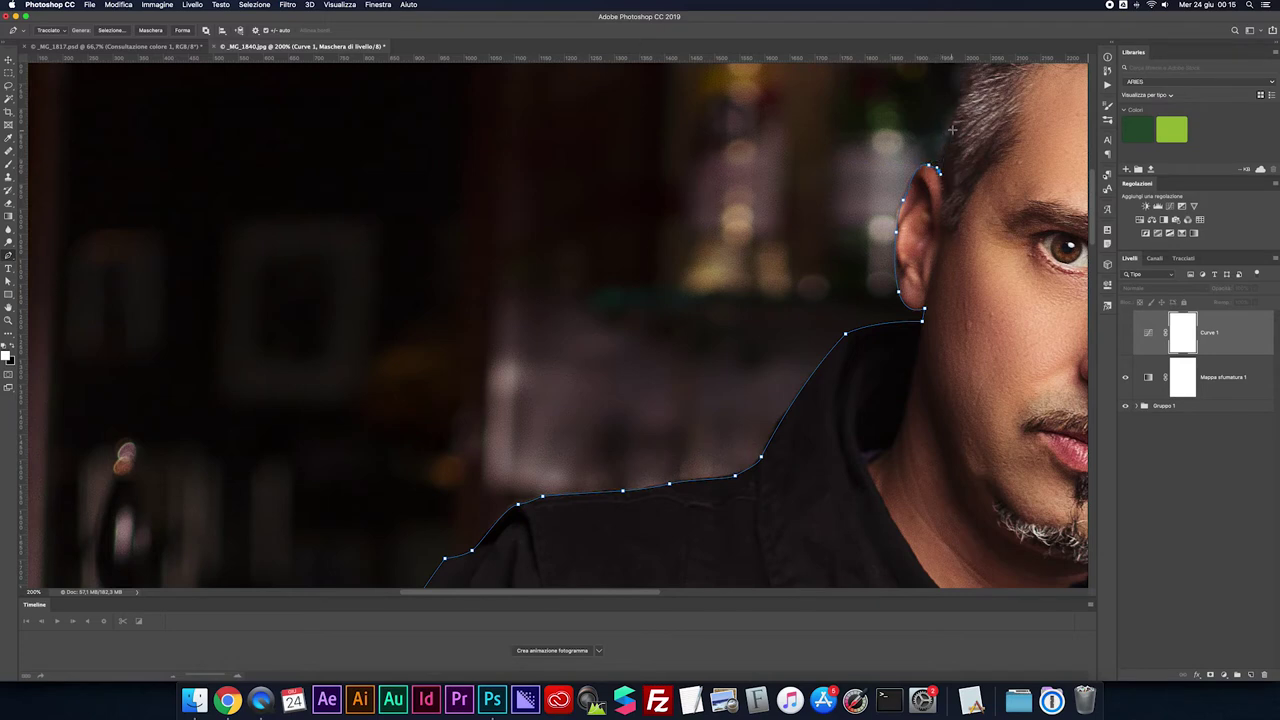
scroll(927, 185, "up", 2)
scroll(927, 185, "up", 5)
scroll(927, 185, "right", 2)
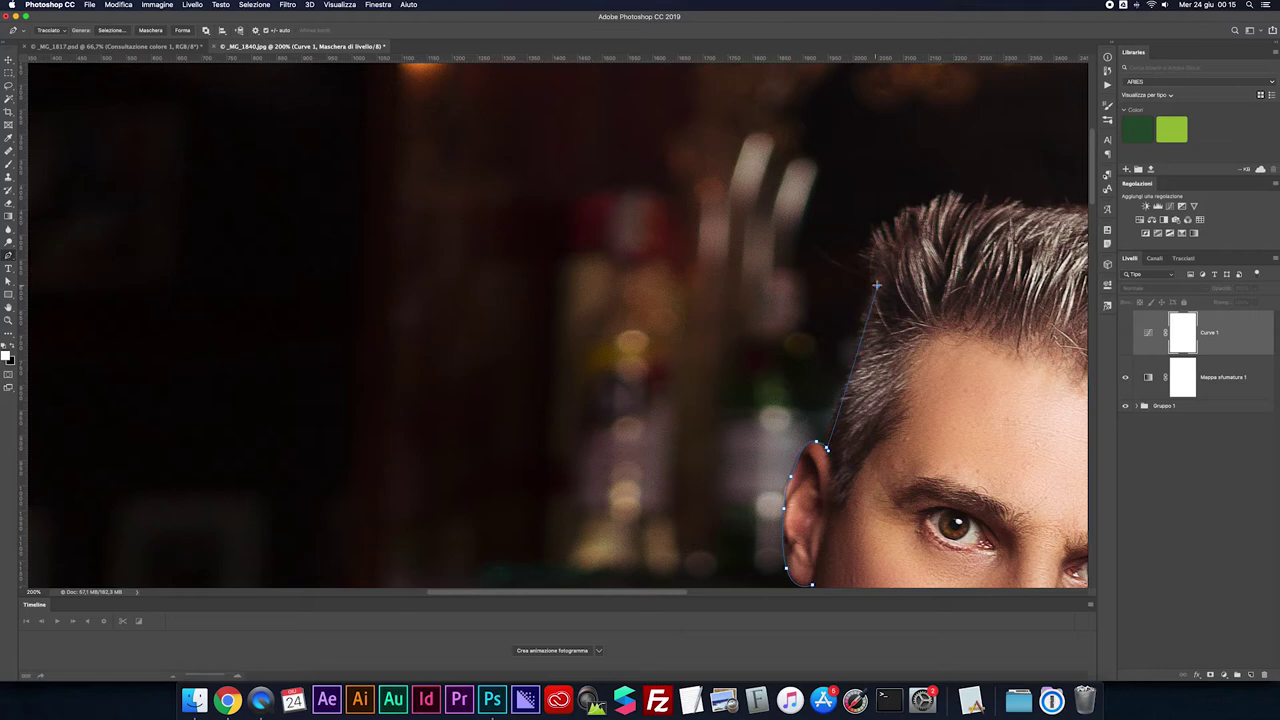
left_click_drag(876, 246, 884, 229)
scroll(876, 250, "up", 2)
scroll(876, 250, "right", 2)
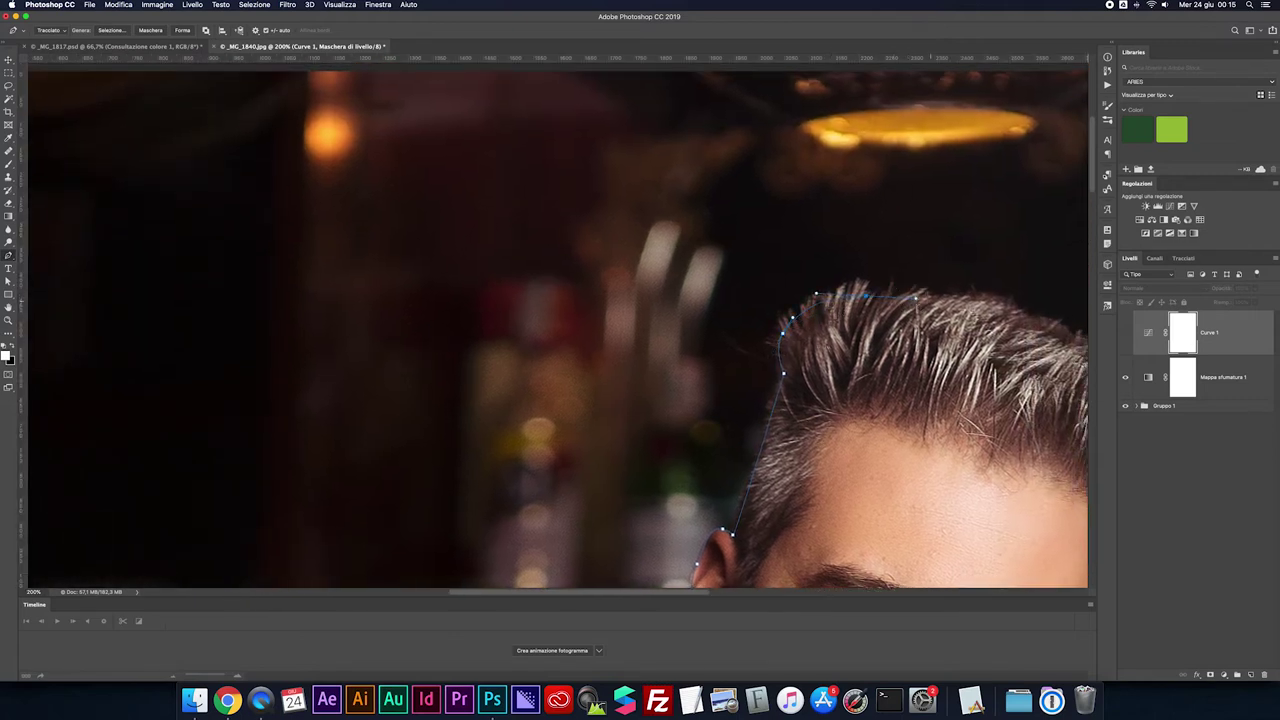
left_click(914, 299)
scroll(914, 300, "right", 5)
left_click_drag(766, 310, 826, 335)
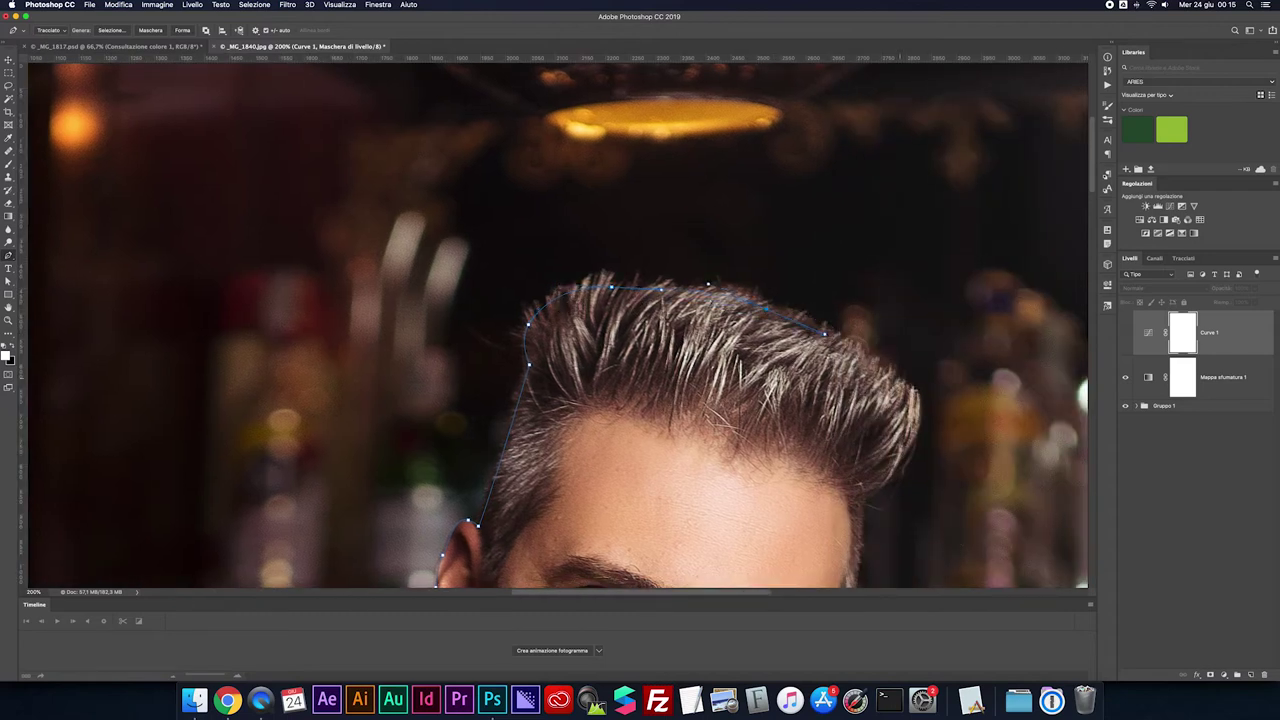
Continue the path down the hair's right edge and along the cheek to the jawline
left_click_drag(913, 400, 921, 421)
scroll(880, 400, "down", 3)
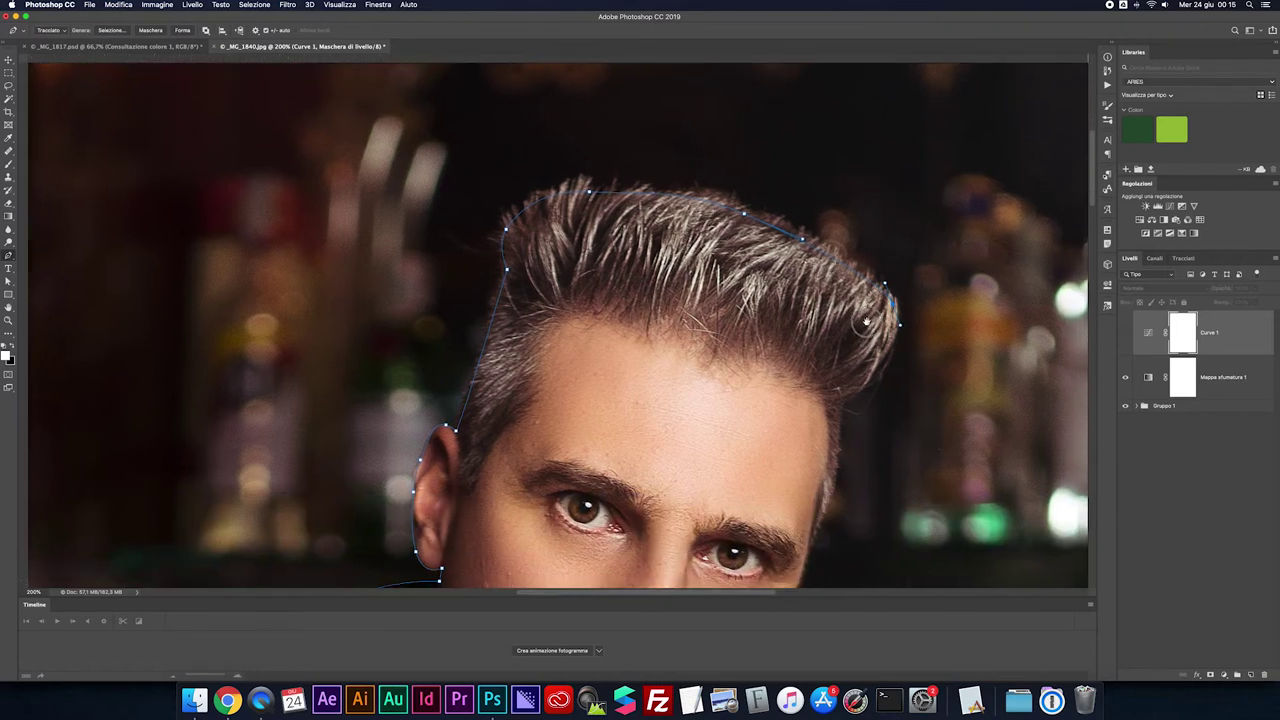
scroll(860, 395, "right", 1)
left_click_drag(835, 389, 780, 416)
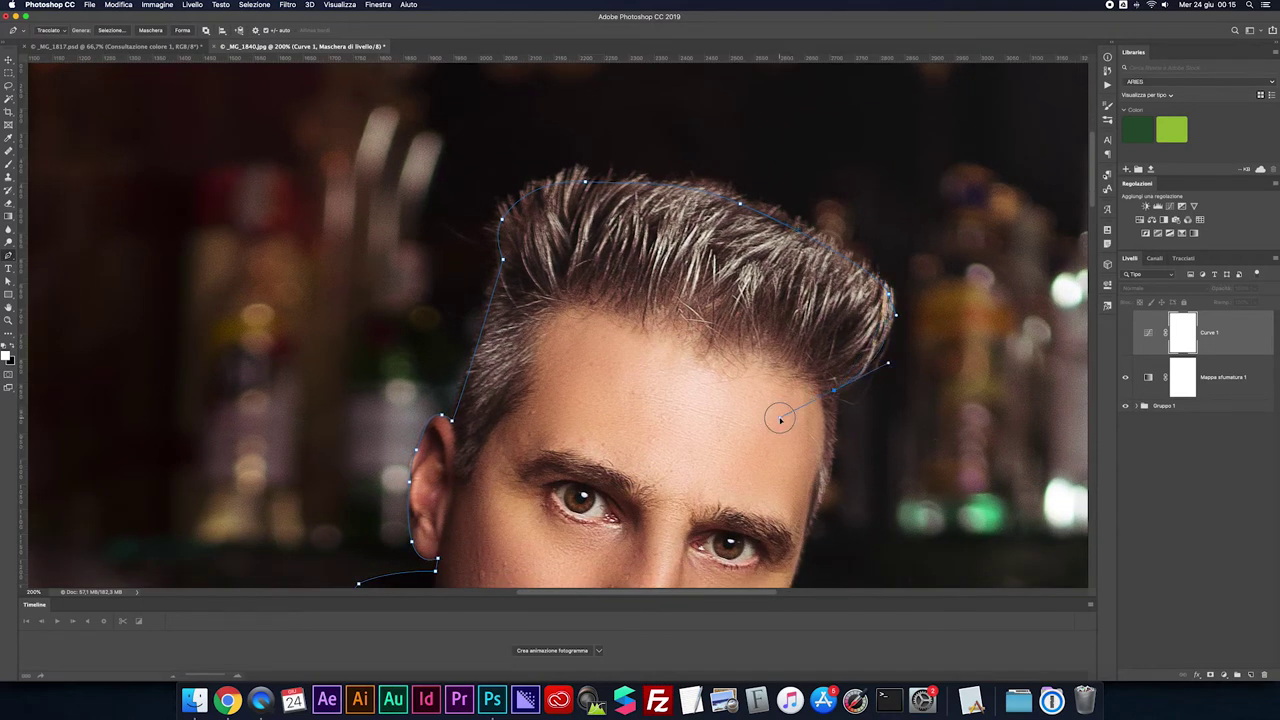
scroll(820, 400, "down", 3)
scroll(820, 400, "right", 1)
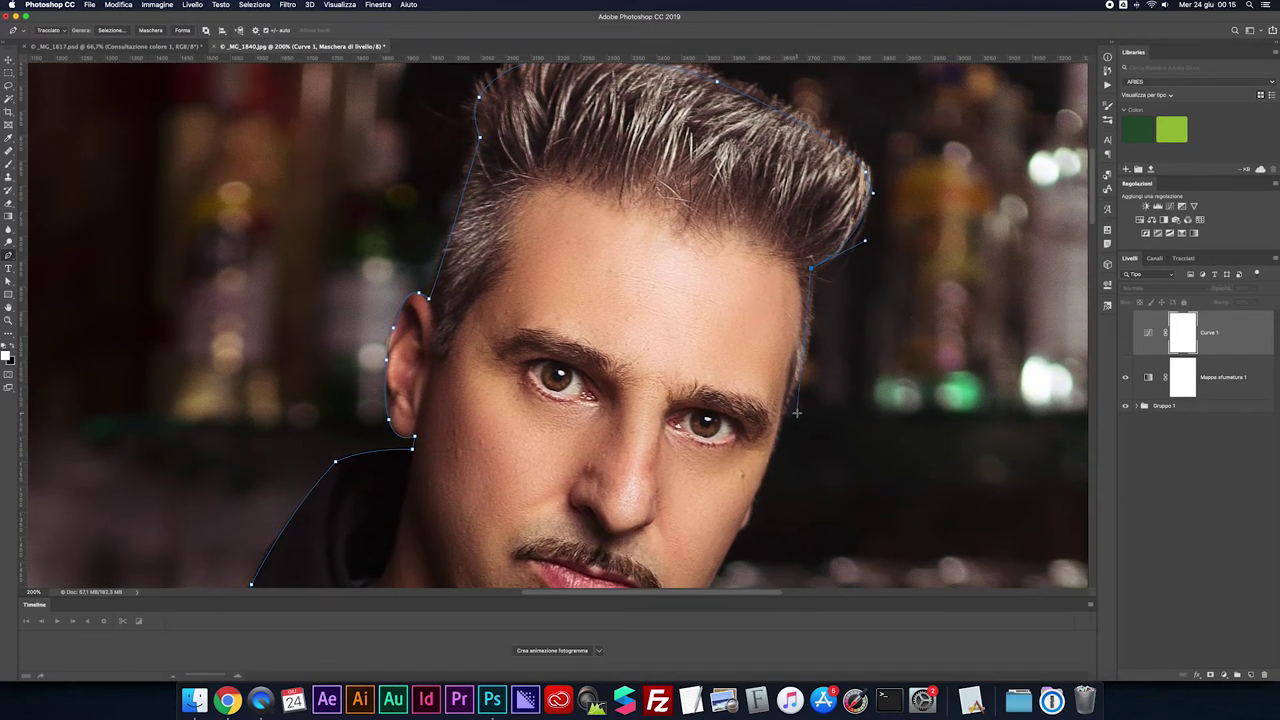
left_click_drag(781, 417, 747, 491)
scroll(800, 395, "down", 3)
left_click_drag(753, 384, 734, 418)
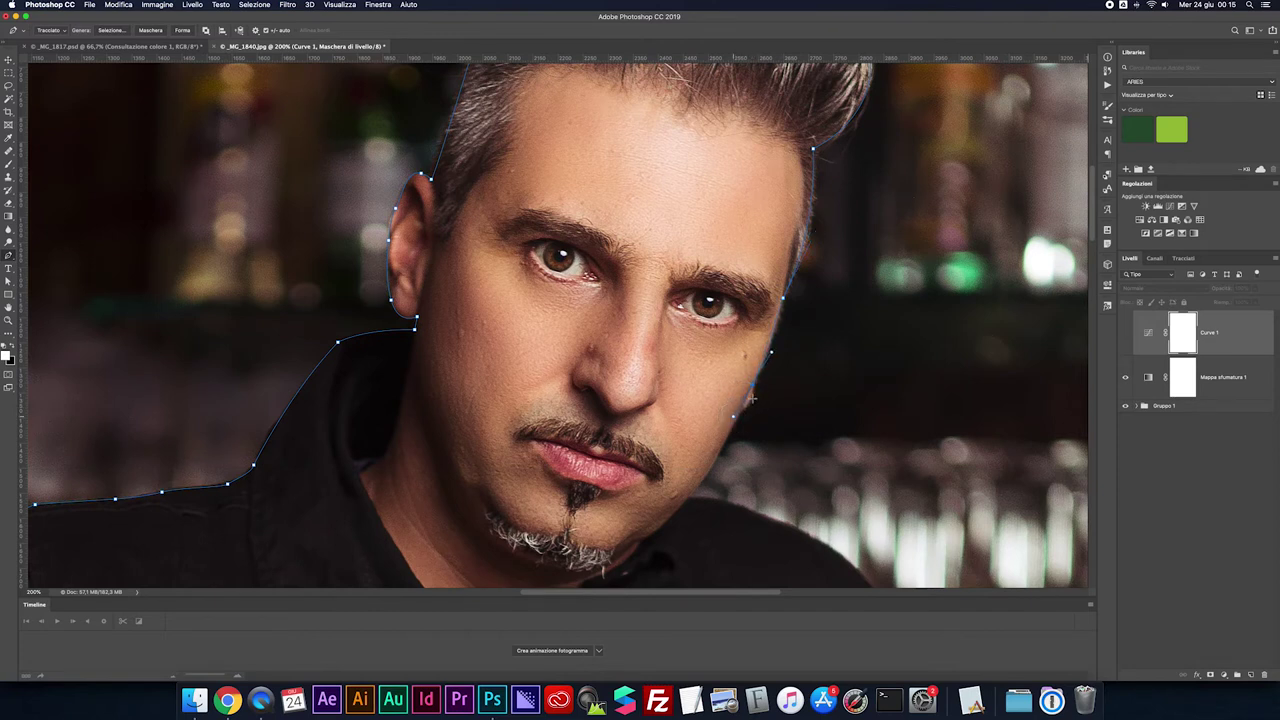
left_click_drag(741, 410, 741, 412)
left_click_drag(672, 511, 703, 481)
scroll(688, 498, "down", 4)
Show Curves 1 again and extend the path along the shoulder and down the upper arm
left_click(1126, 333)
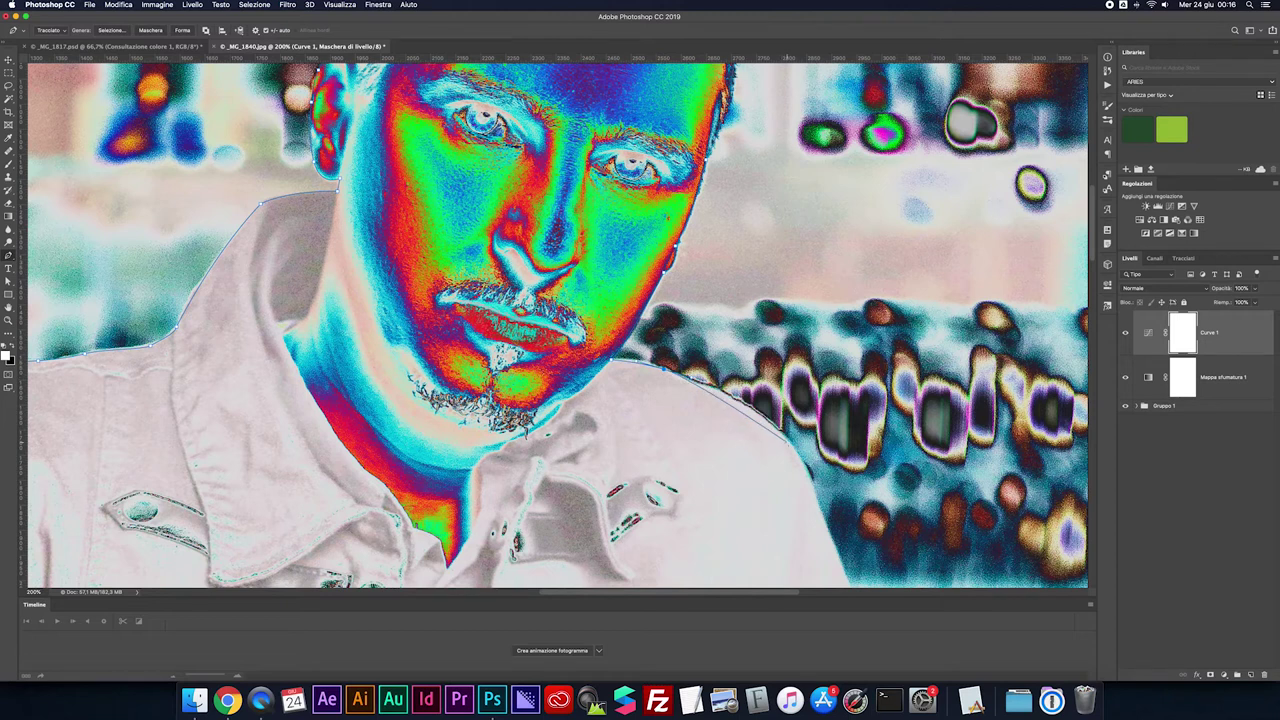
mouse_move(808, 466)
left_mouse_down()
mouse_move(833, 490)
mouse_move(715, 210)
left_mouse_up()
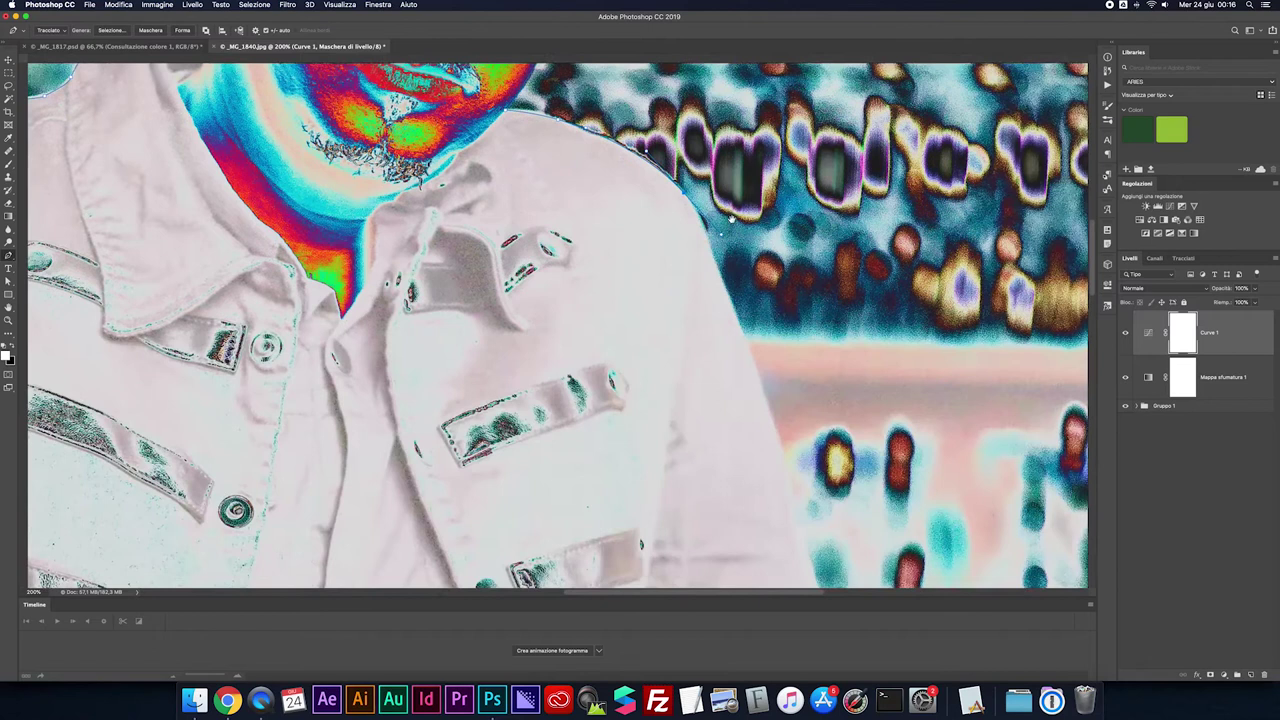
left_click_drag(675, 172, 762, 380)
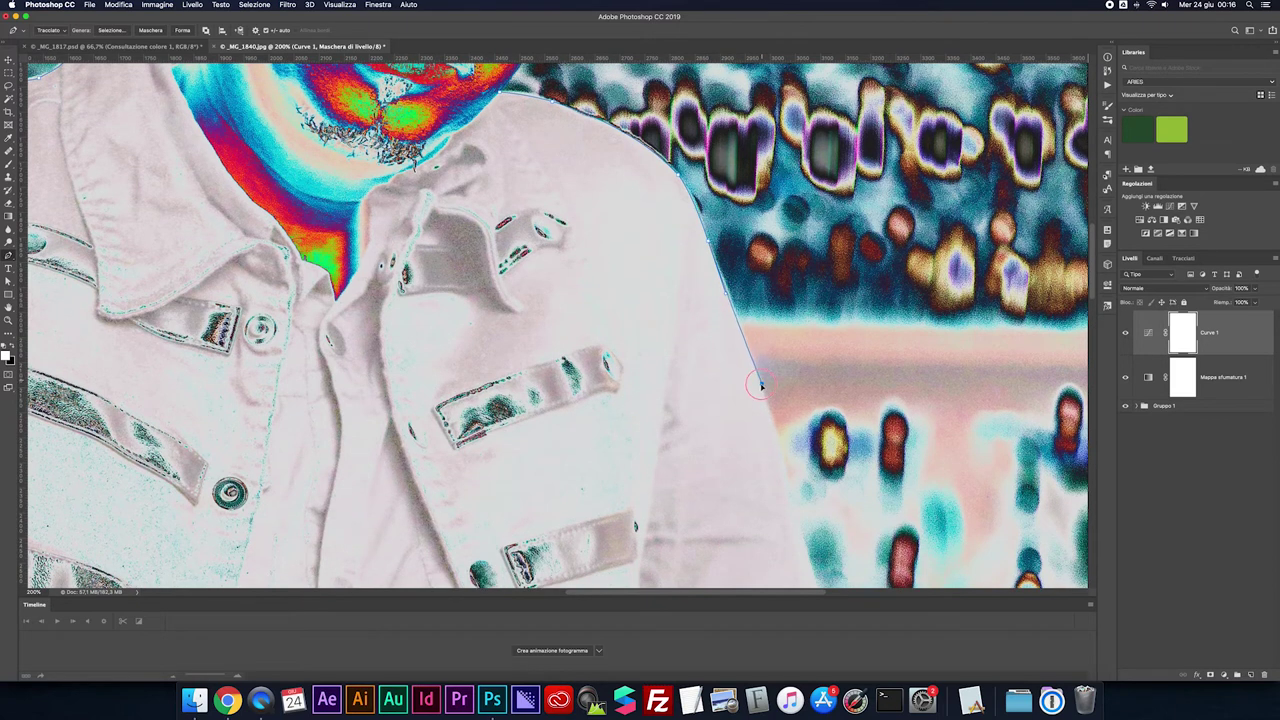
mouse_move(786, 378)
left_mouse_down()
mouse_move(737, 165)
mouse_move(750, 318)
mouse_move(788, 432)
left_mouse_up()
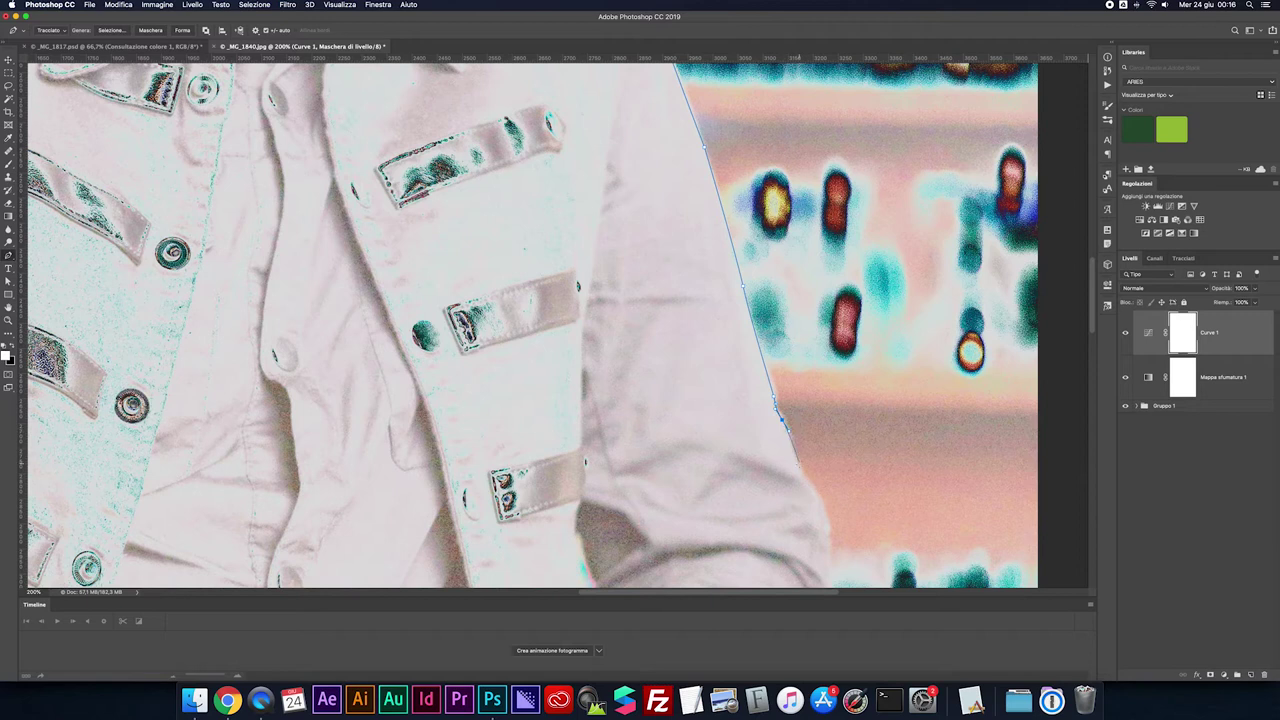
scroll(817, 380, "down", 5)
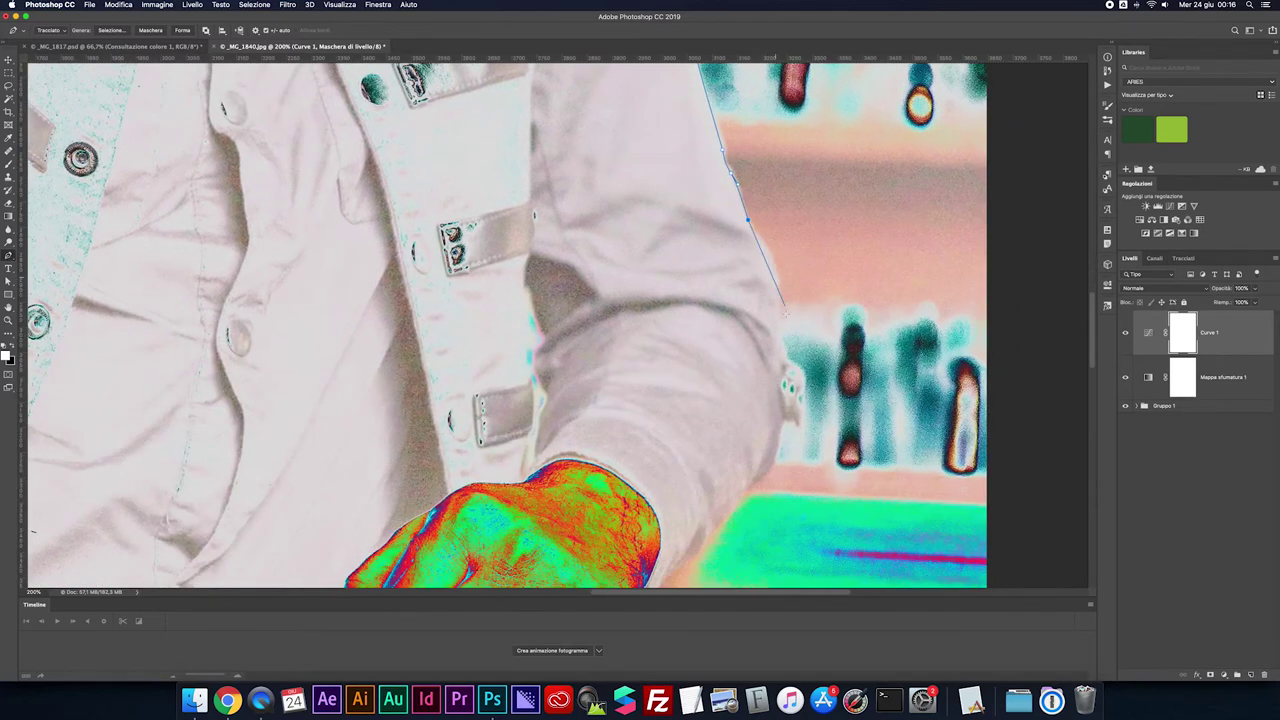
left_click_drag(779, 314, 778, 362)
scroll(778, 362, "down", 1)
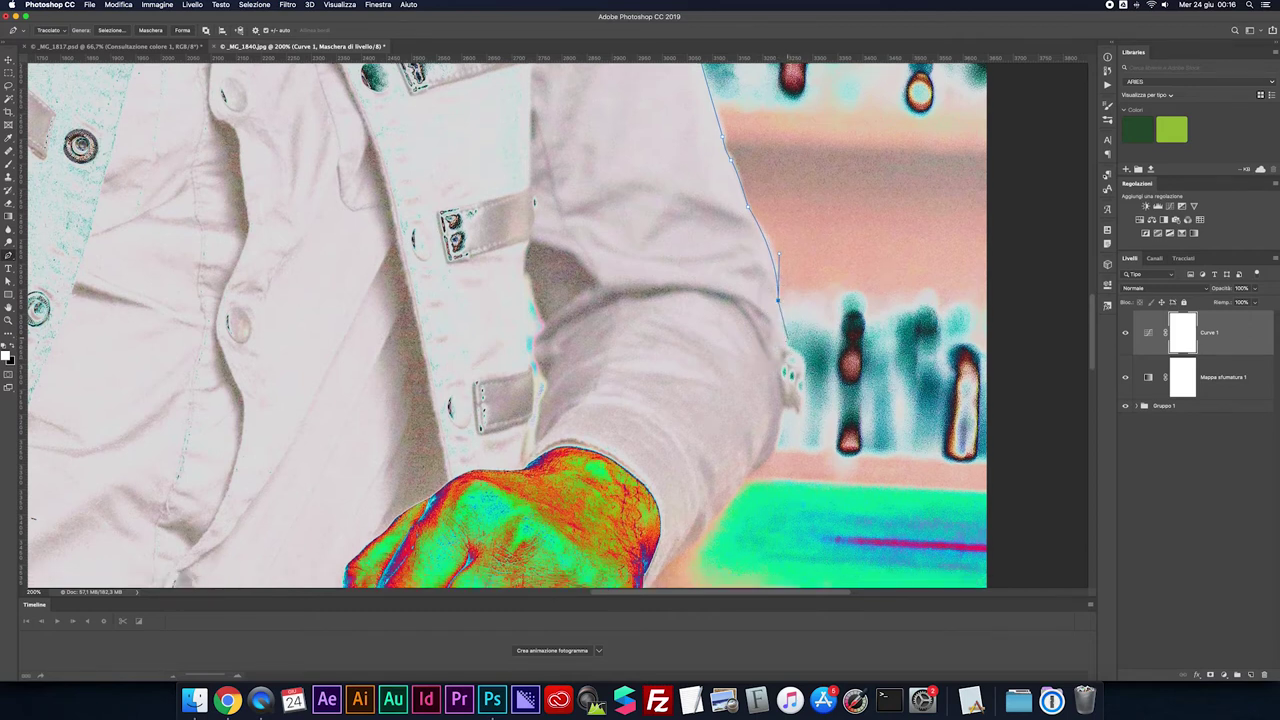
left_click(786, 345)
Trace around the sleeve cuff and the knuckles of the resting fist
left_click(1125, 333)
left_click(803, 359)
left_click(800, 412)
left_click(773, 407)
scroll(790, 410, "down", 2)
scroll(780, 370, "down", 3)
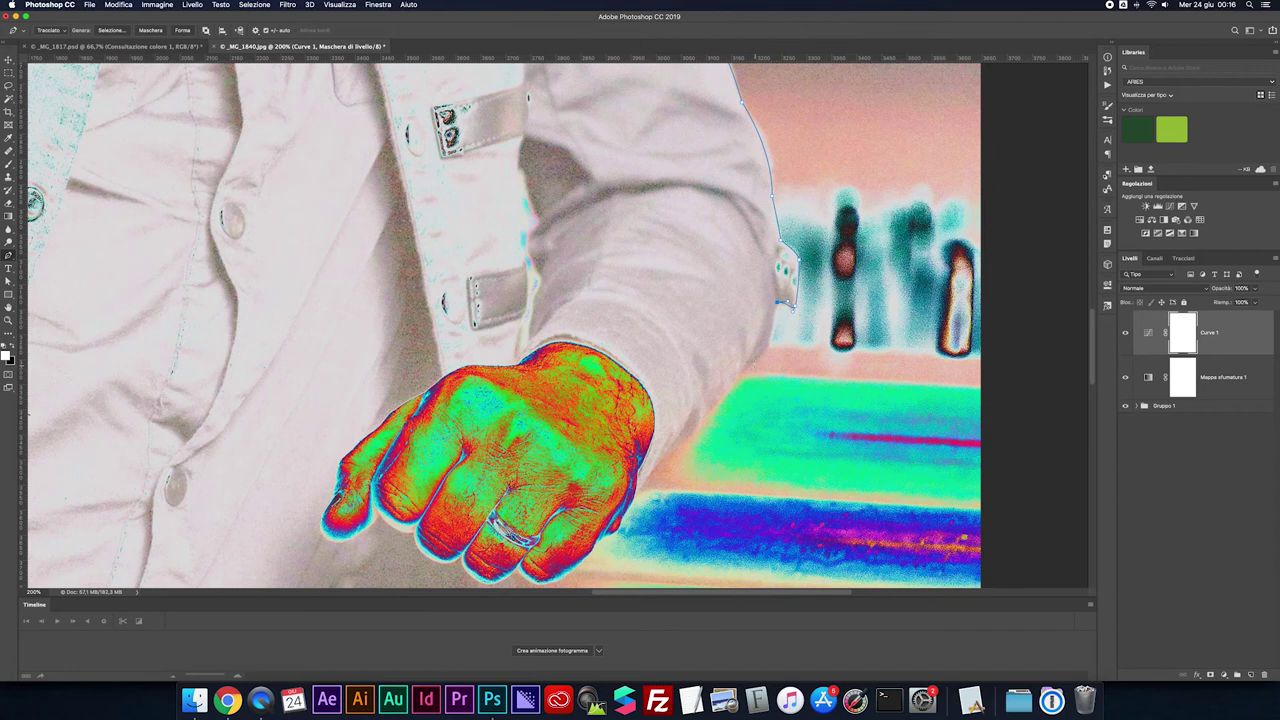
left_click_drag(775, 347, 727, 385)
left_click(730, 390)
left_click_drag(730, 390, 652, 452)
left_click(668, 449)
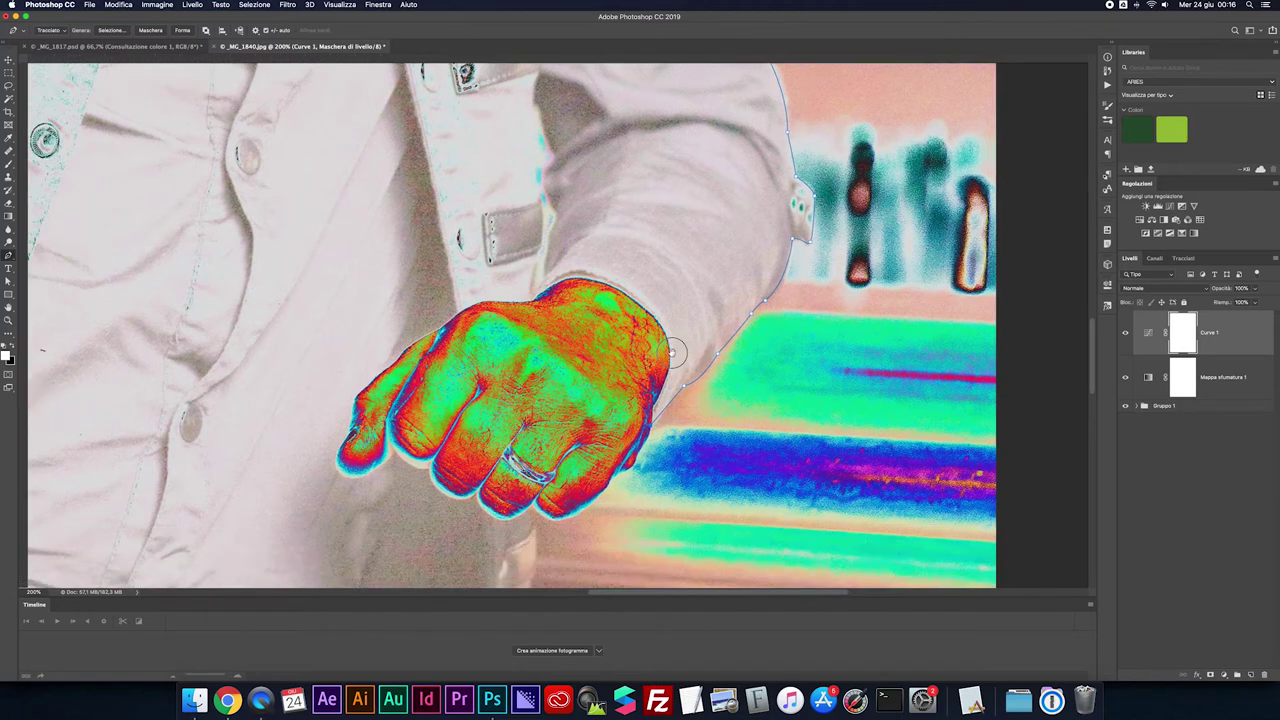
Trace the hand's lower edge while toggling Curves 1, then start down the glass edge
key("super+plus")
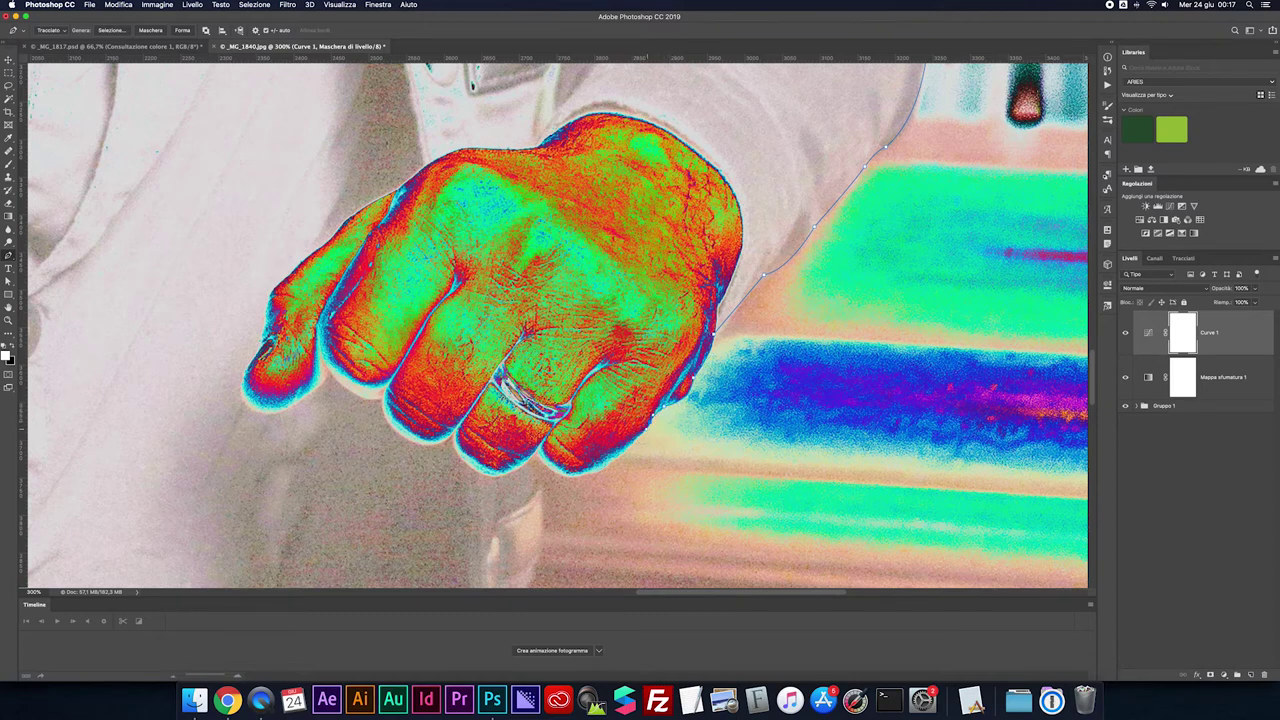
left_click_drag(607, 473, 563, 479)
scroll(608, 476, "up", 1)
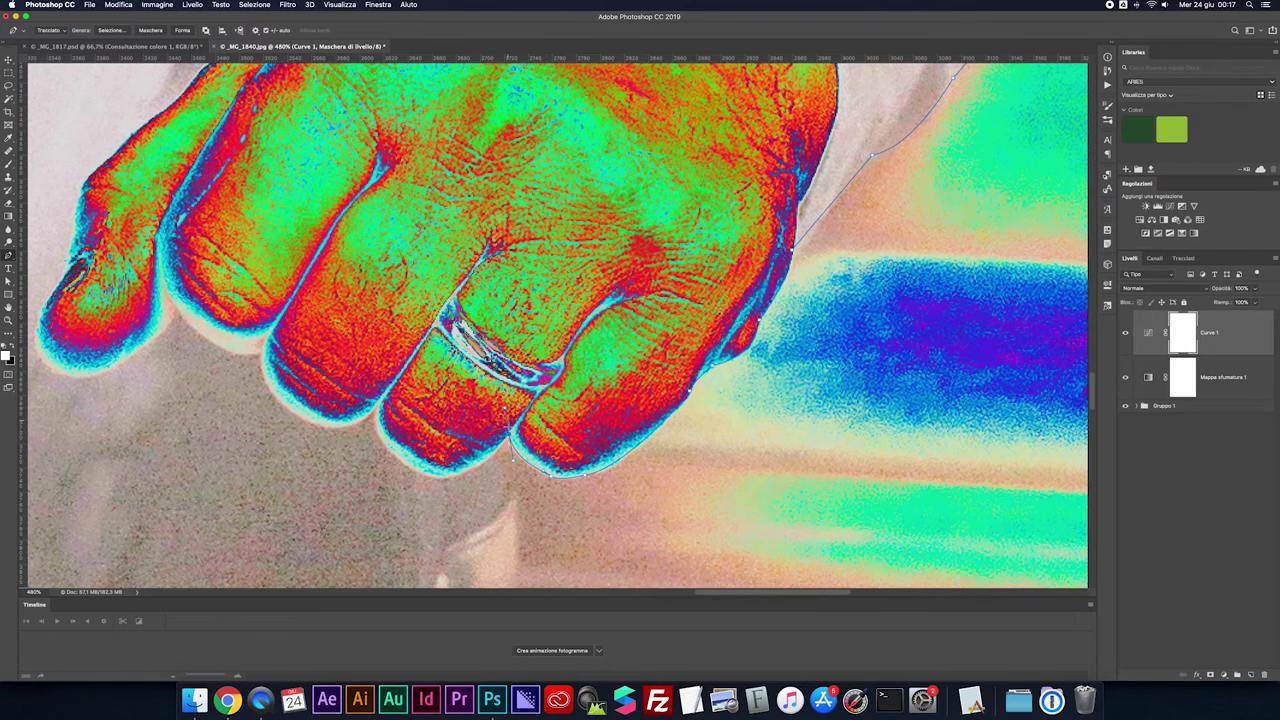
left_click(1125, 334)
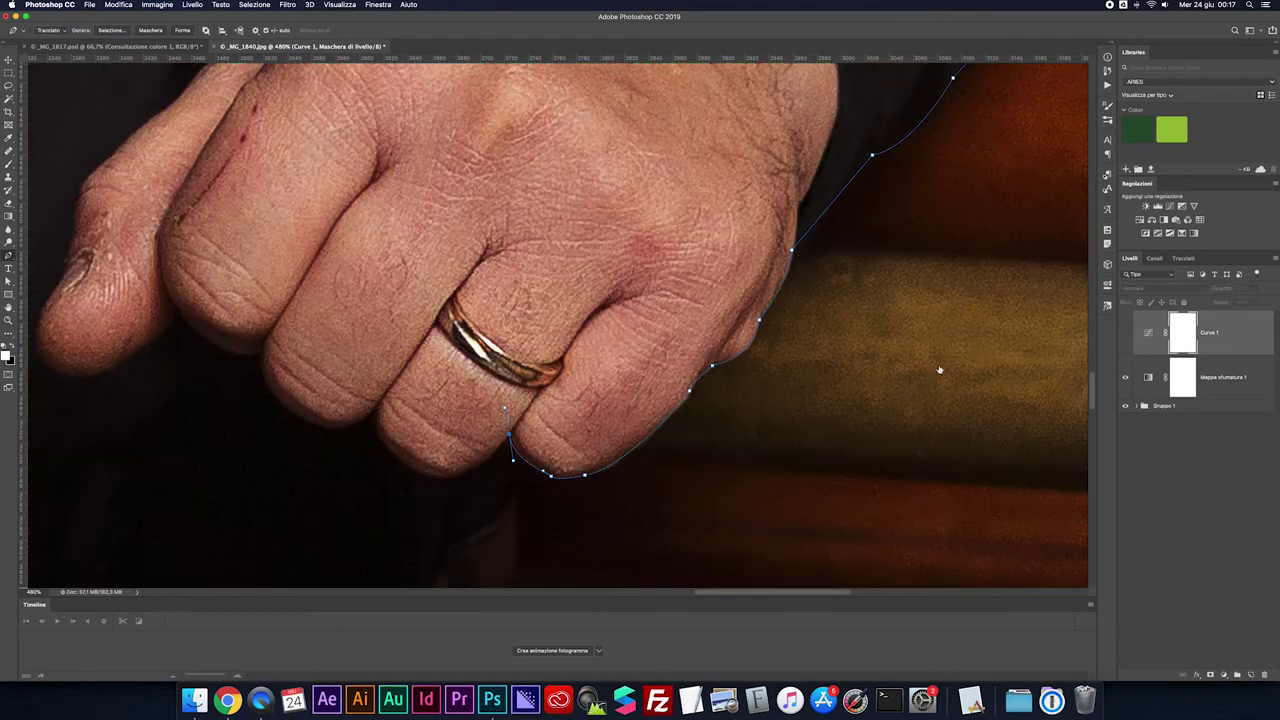
key("super+minus")
key("super+minus")
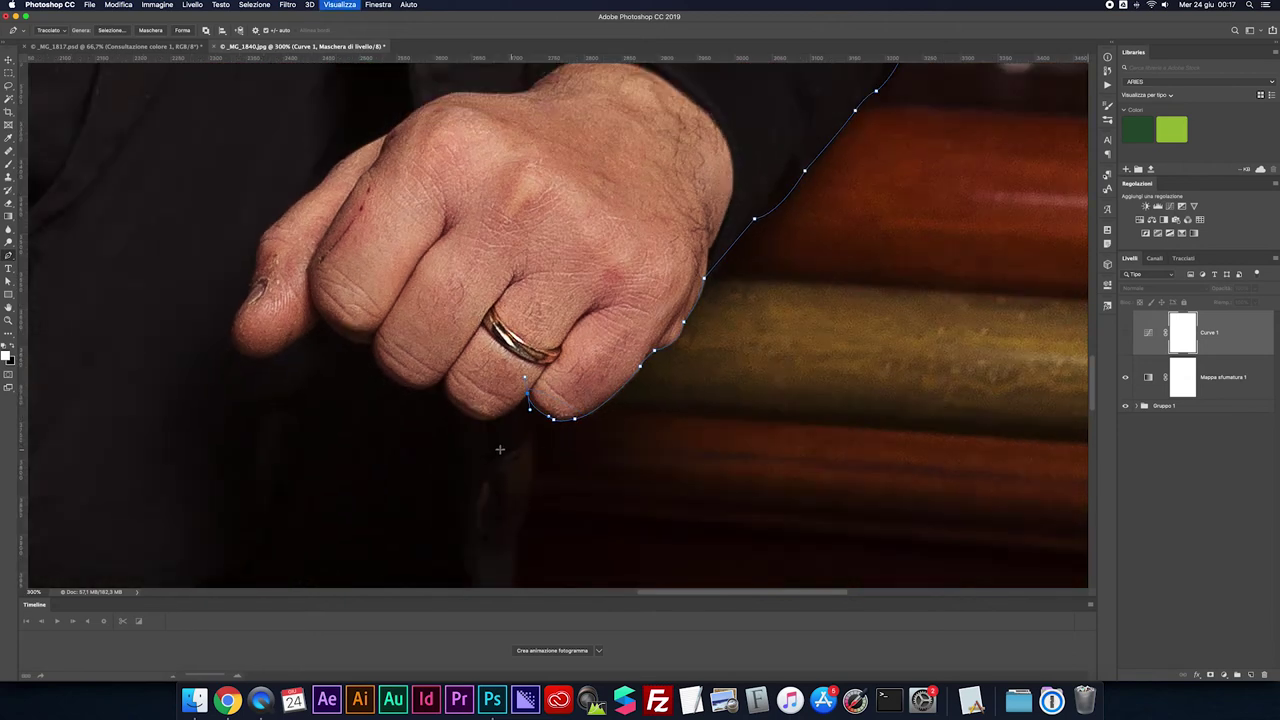
left_click(1125, 333)
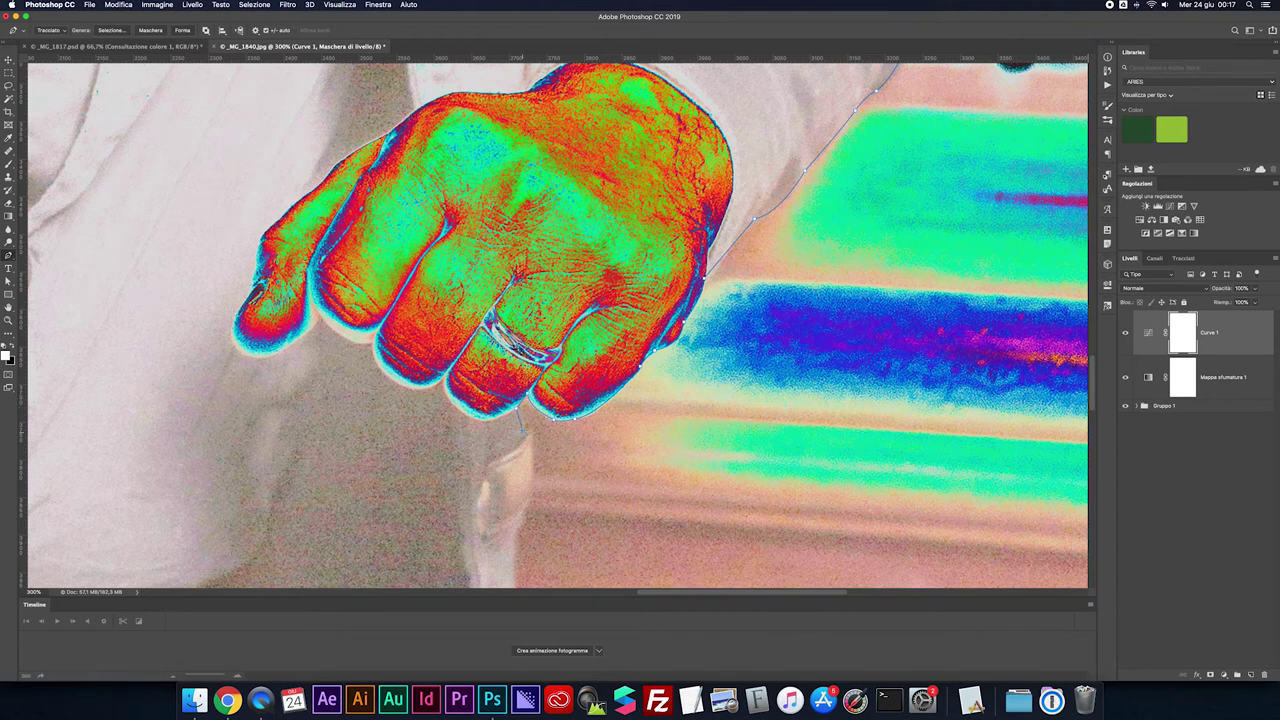
left_click(533, 437)
left_click(534, 462)
left_click(530, 488)
Add more anchors down the glass edge, undoing one unwanted curve adjustment
scroll(557, 496, "down", 3)
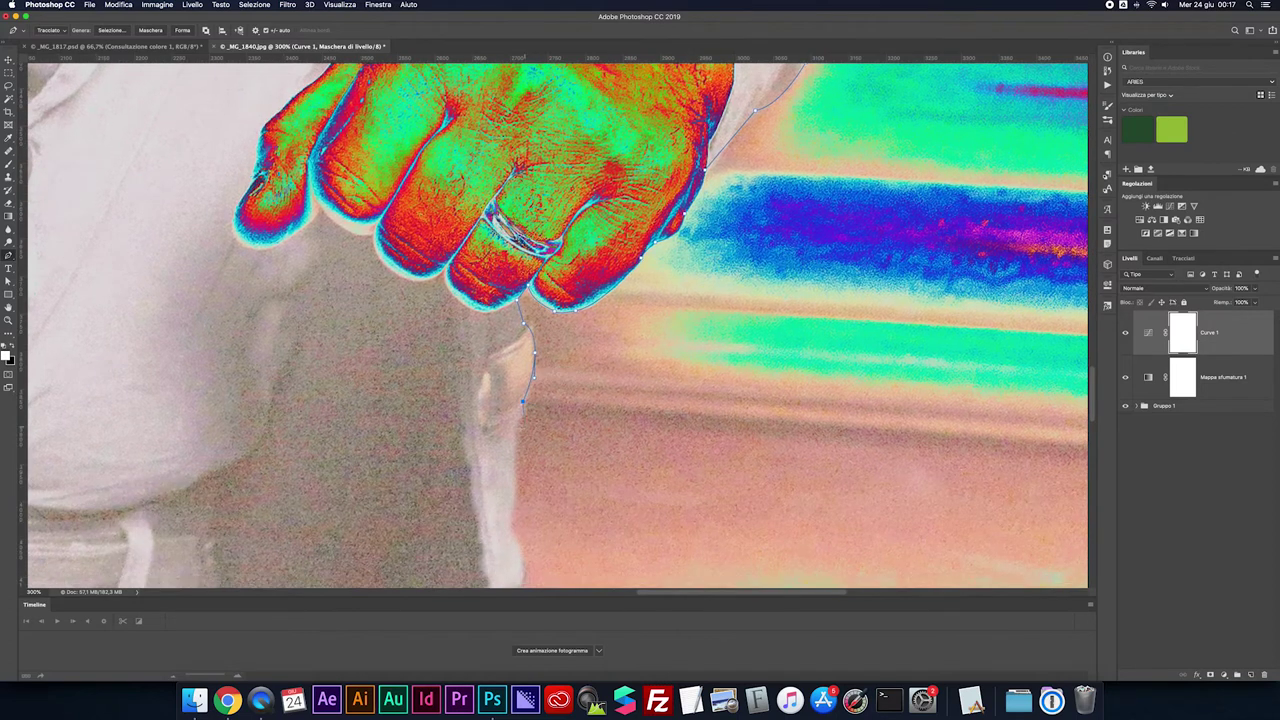
left_click(523, 427)
left_click(522, 462)
scroll(563, 382, "down", 2)
scroll(550, 370, "down", 3)
left_click(491, 314)
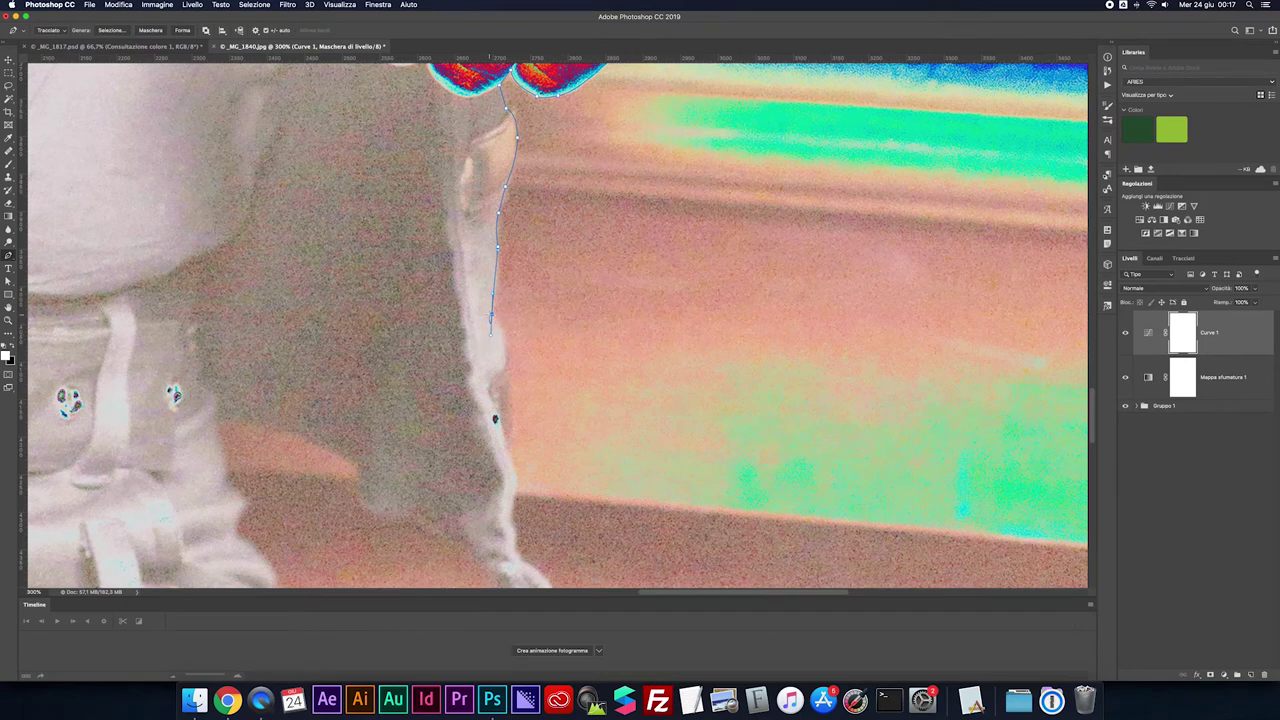
left_click_drag(491, 314, 494, 308)
key("super+z")
key("super+z")
left_click_drag(493, 292, 490, 313)
Carry the outline to the bottom tip of the edge and back up toward the waist
left_click_drag(507, 358, 495, 468)
scroll(488, 411, "down", 3)
scroll(470, 380, "down", 3)
left_click_drag(470, 364, 460, 404)
scroll(460, 404, "down", 1)
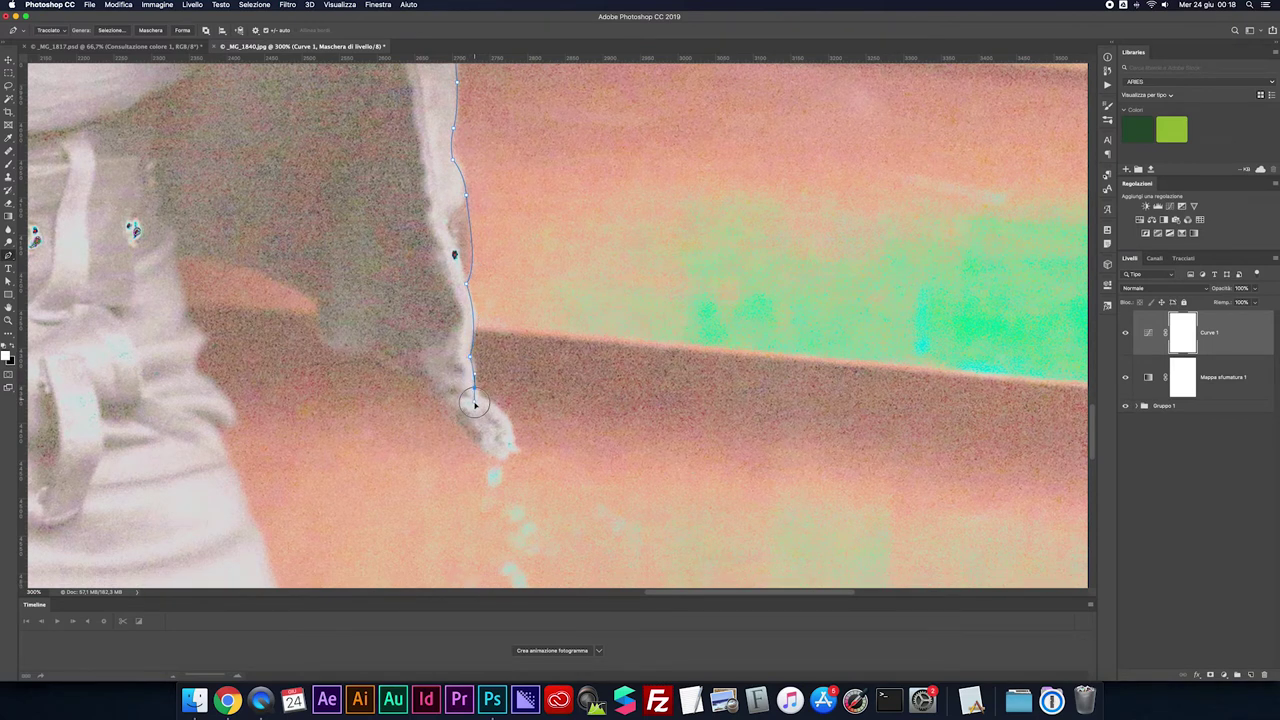
left_click(474, 385)
mouse_move(474, 385)
left_mouse_down()
mouse_move(503, 465)
mouse_move(488, 488)
mouse_move(438, 380)
left_mouse_up()
left_click(506, 456, "alt")
left_click_drag(326, 330, 311, 272)
left_click(318, 302, "alt")
Extend the path toward the belt and along the shirt edge, then hide Curves 1 to check
left_click_drag(175, 252, 115, 257)
scroll(558, 320, "left", 10)
scroll(558, 320, "down", 2)
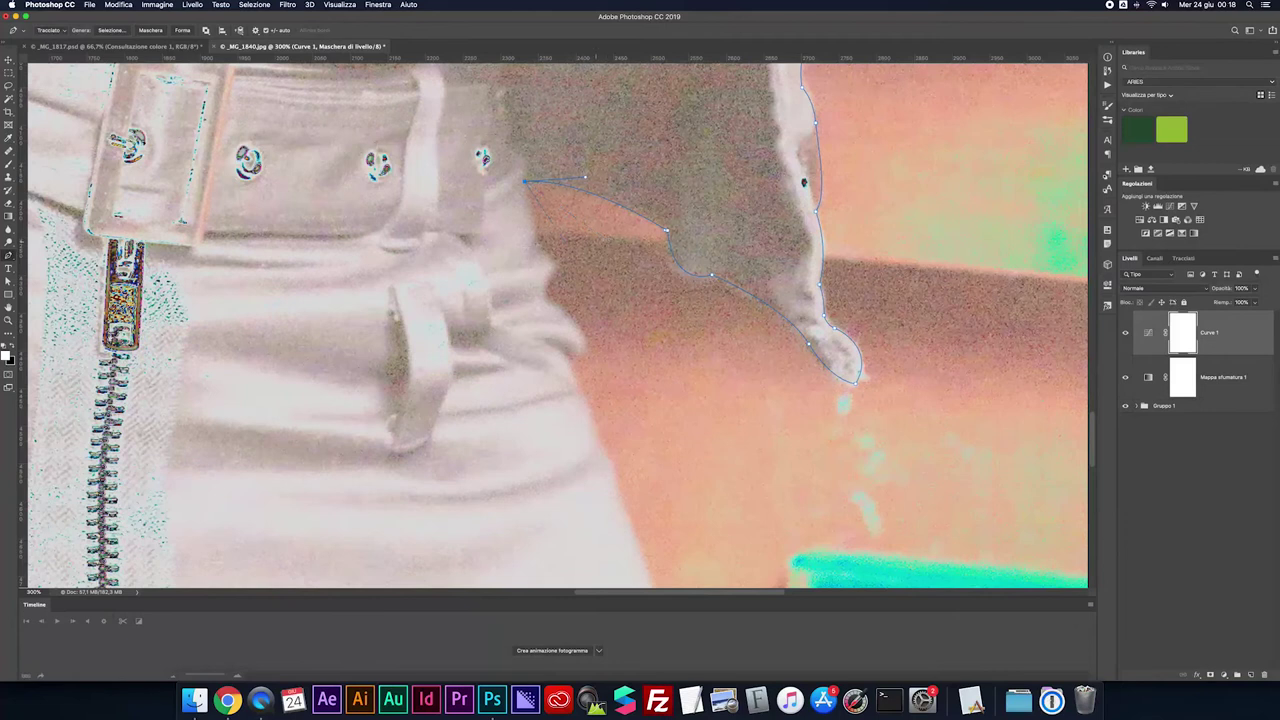
left_click(524, 182, "alt")
left_click_drag(535, 244, 574, 375)
left_click(552, 279)
left_click_drag(561, 346, 581, 389)
left_click(1125, 335)
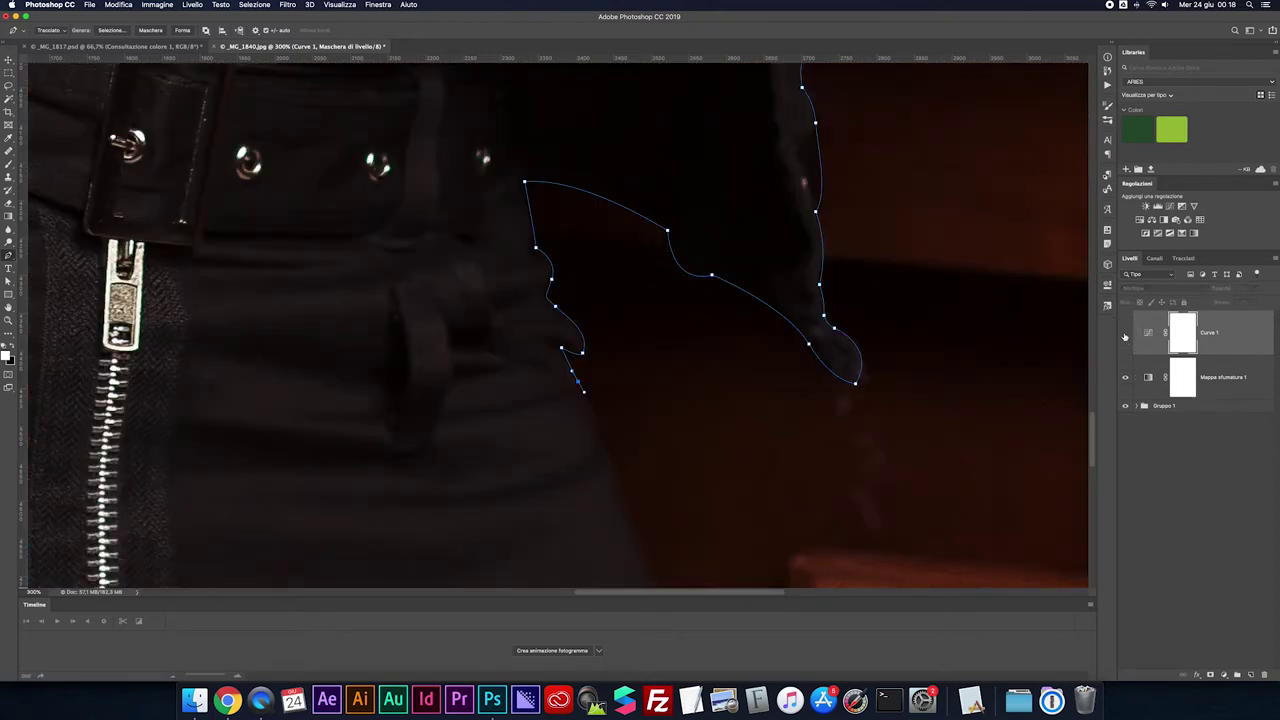
Show Curves 1 and place anchors down the trouser edge, replacing one misplaced anchor
left_click(1125, 335)
left_click_drag(571, 386, 472, 242)
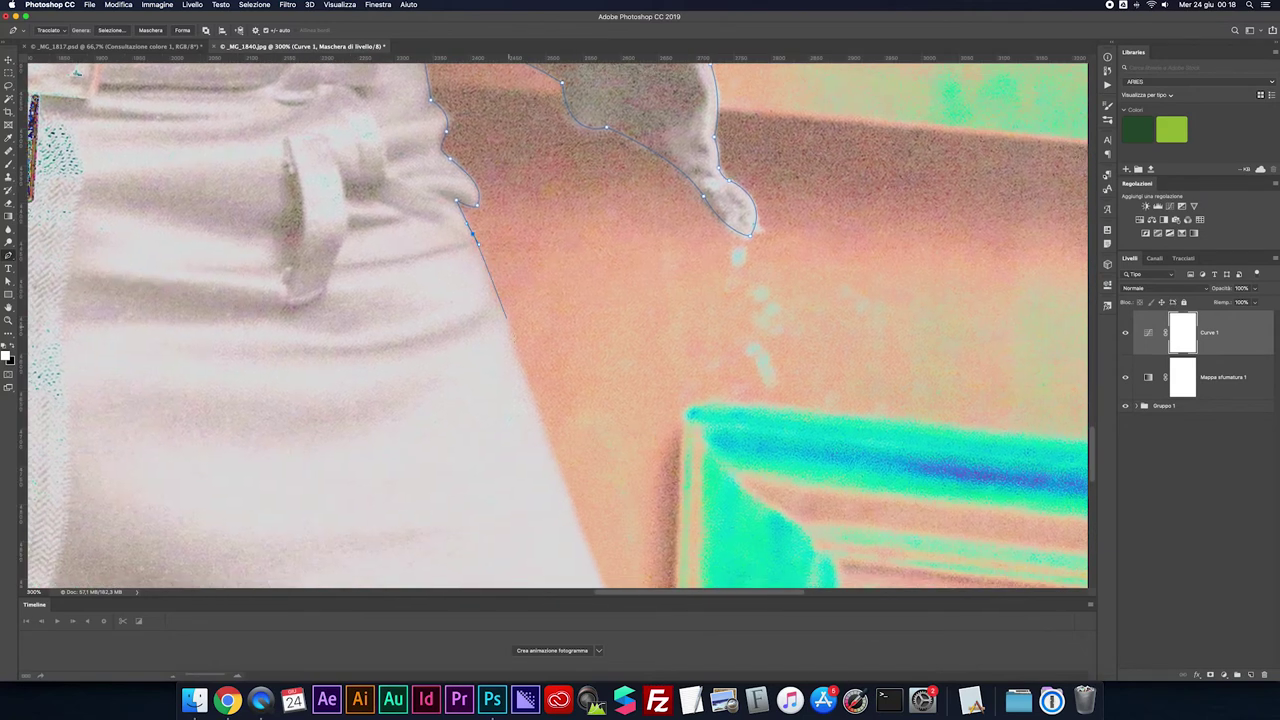
left_click_drag(512, 350, 523, 372)
scroll(578, 357, "down", 2)
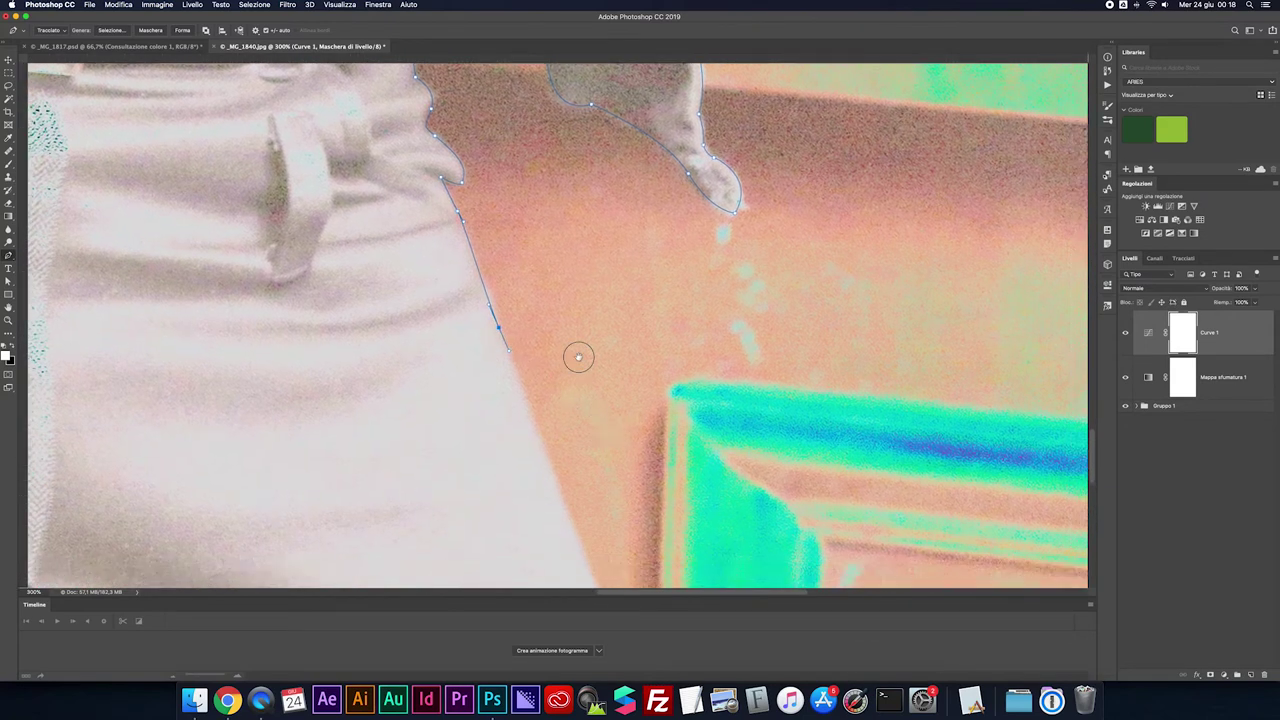
key("super+minus")
key("super+z")
left_click_drag(548, 432, 572, 462)
left_click(577, 515)
Run the path along the photo's bottom edge and back up the inner leg
left_click_drag(633, 497, 552, 322)
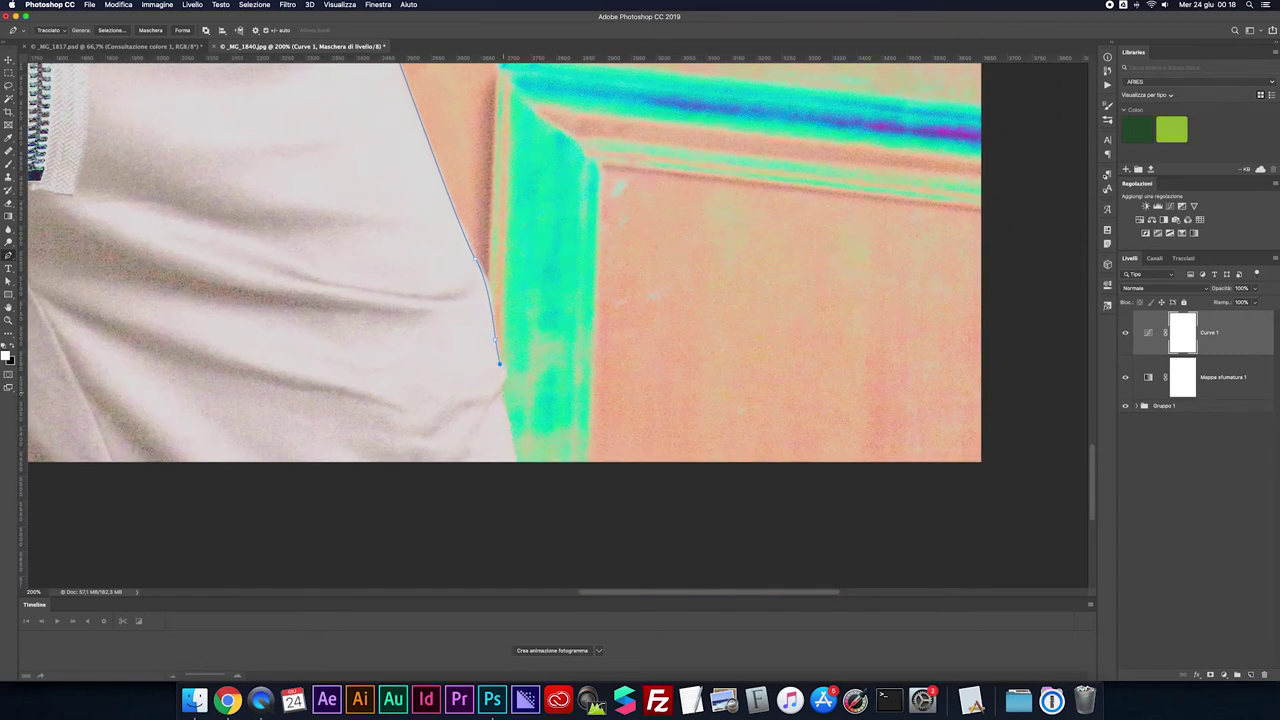
left_click_drag(500, 391, 485, 417)
left_click(518, 467)
left_click_drag(441, 462, 686, 451)
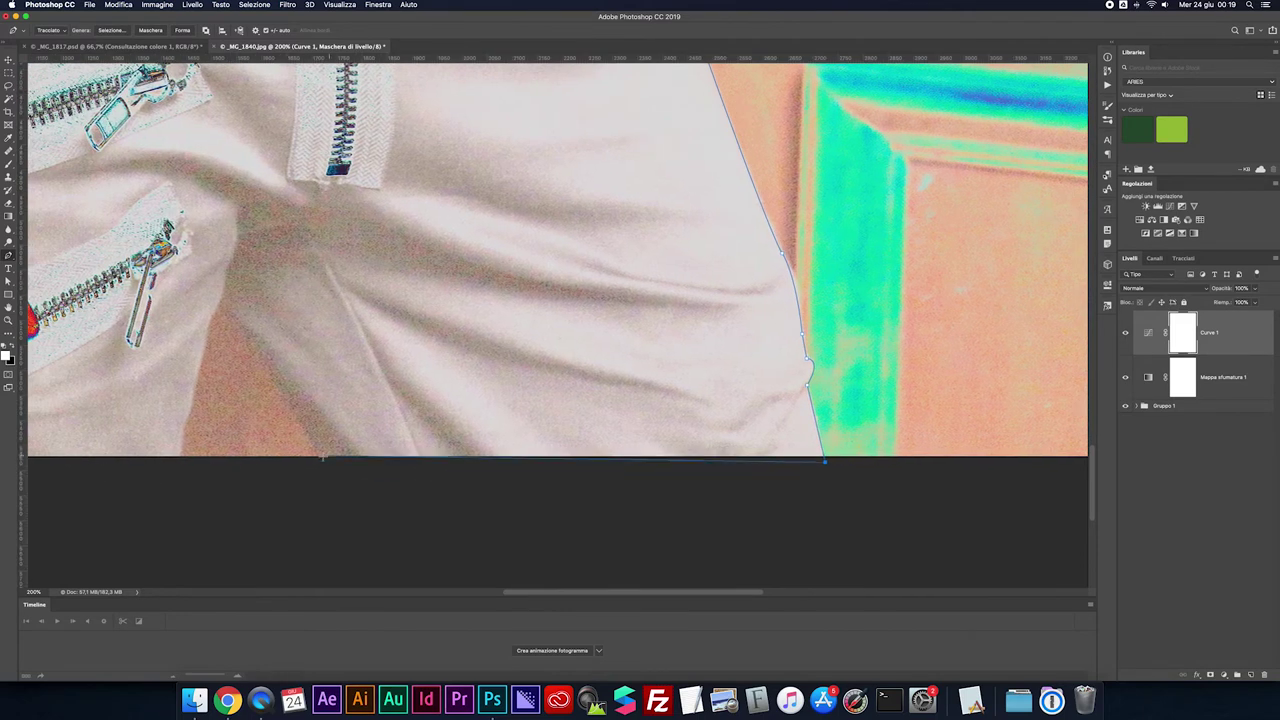
left_click(320, 457)
left_click_drag(218, 298, 178, 252)
left_click(218, 298, "alt")
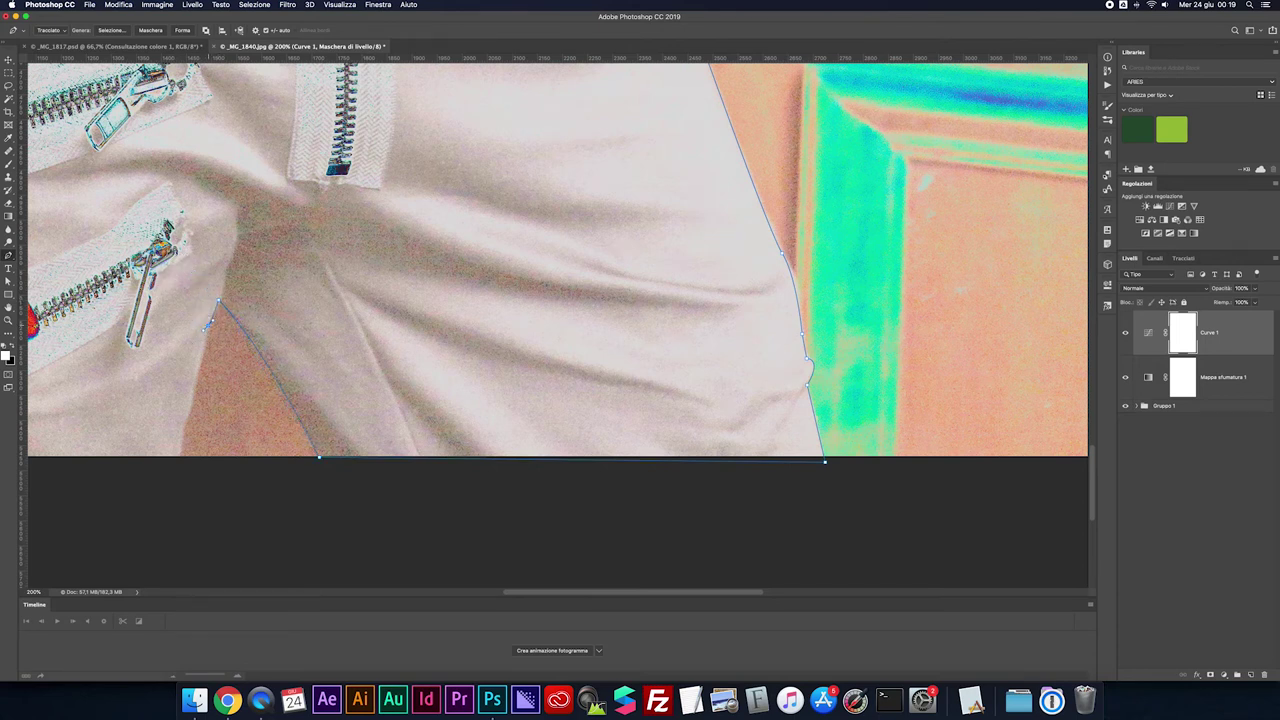
left_click(178, 460)
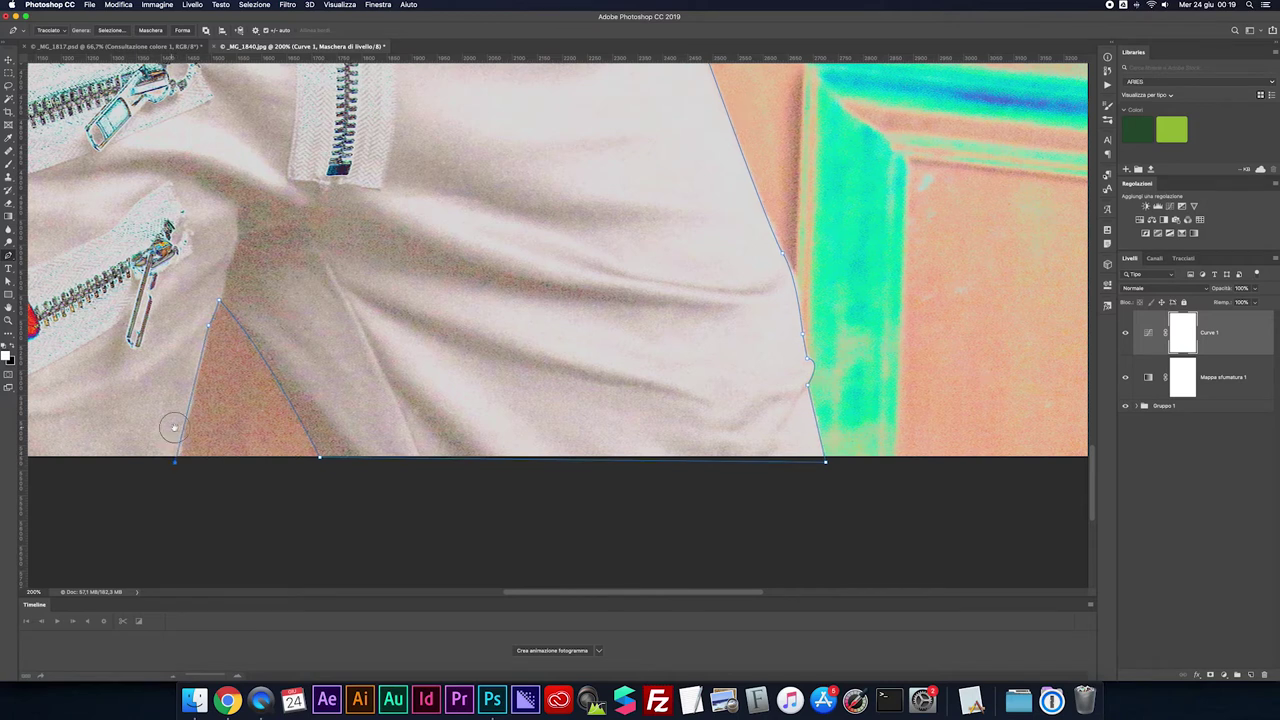
left_click_drag(171, 428, 457, 438)
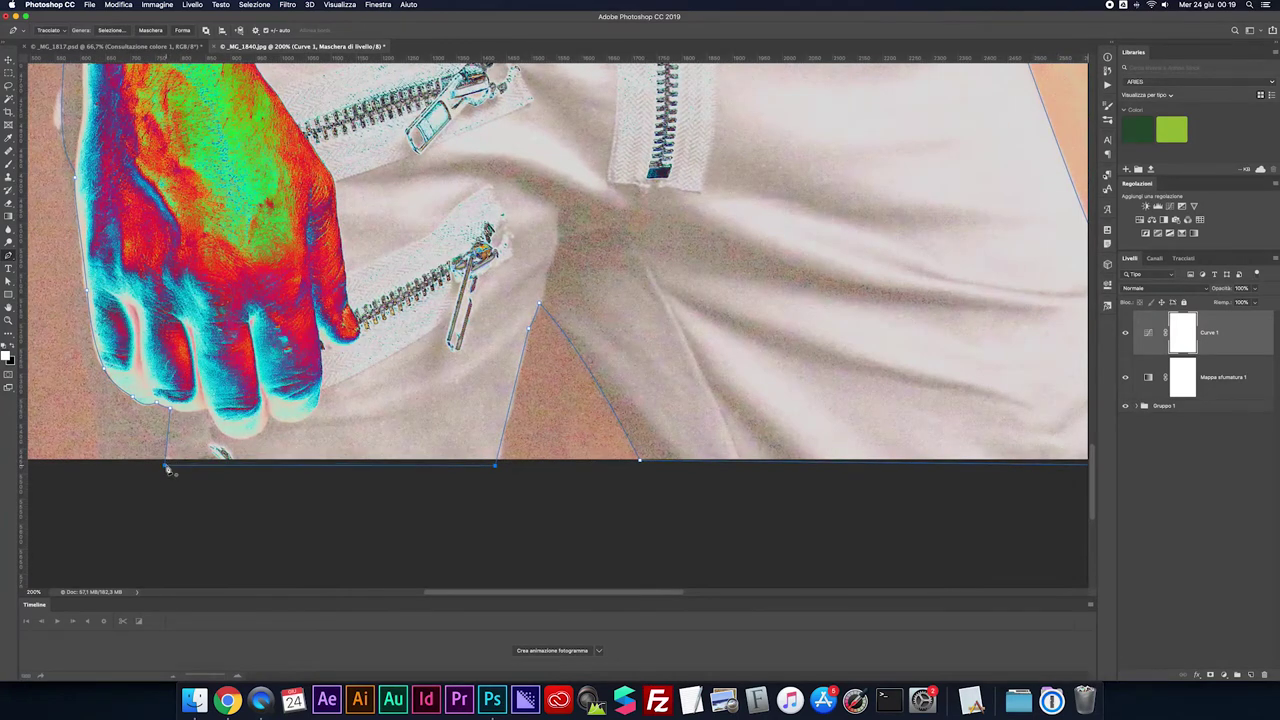
Fit the photo on screen, zoom into the arm area, and hide Curves 1
key("super+0")
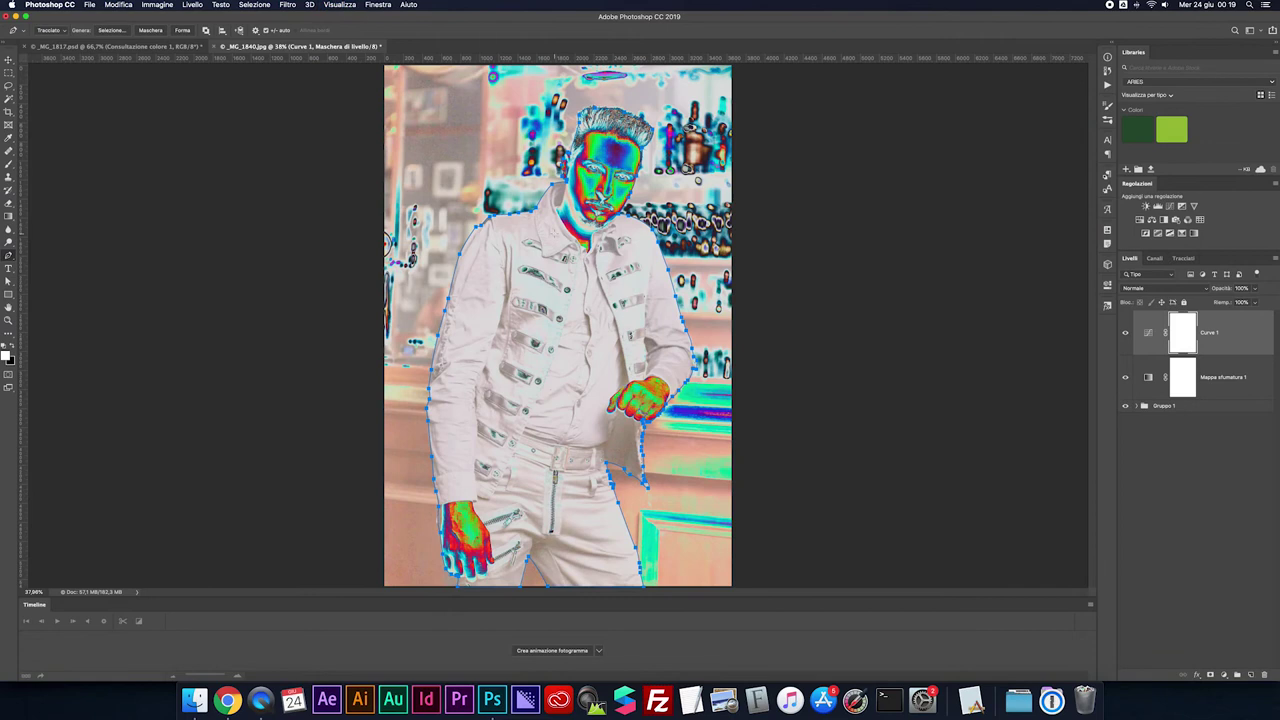
scroll(660, 370, "up", 2)
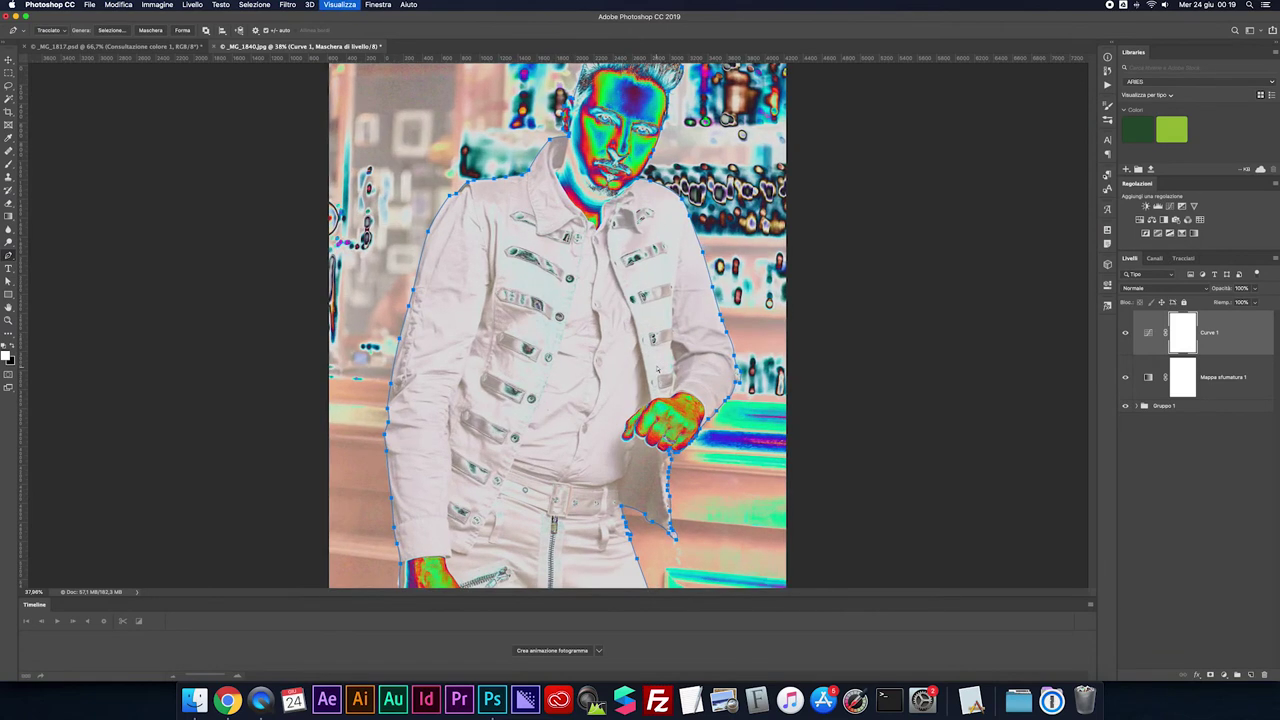
scroll(660, 370, "up", 2)
scroll(660, 370, "up", 2)
scroll(660, 370, "up", 2)
scroll(524, 327, "up", 2)
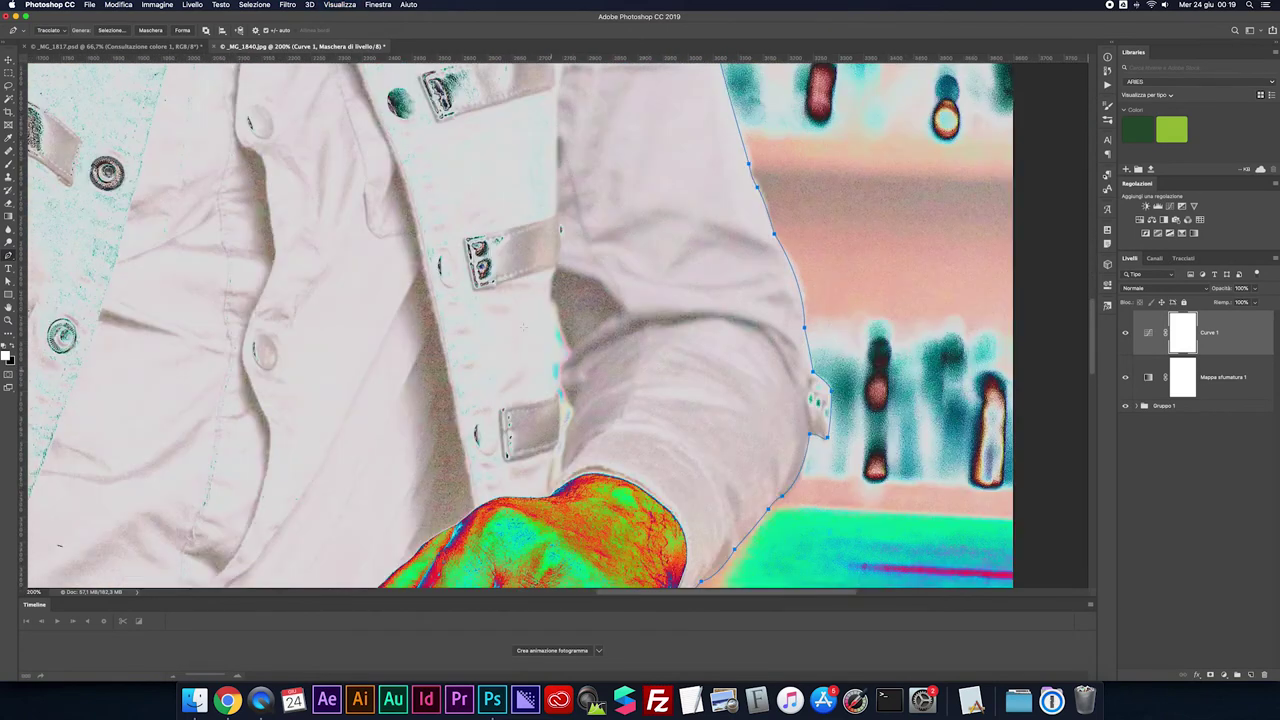
left_click(1123, 333)
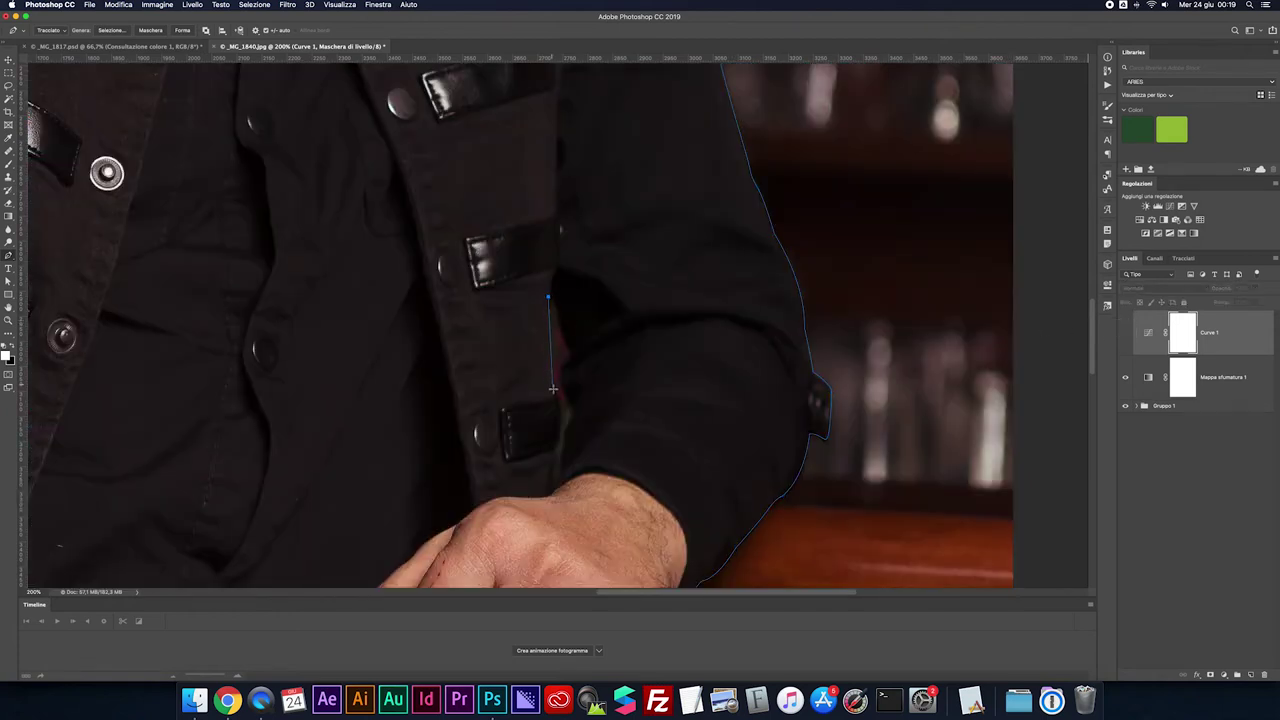
Trace the gap between the bent arm and jacket and close the path on its start
mouse_move(553, 383)
left_mouse_down()
mouse_move(565, 440)
mouse_move(551, 487)
left_mouse_up()
left_click(562, 474)
left_click(572, 410)
left_click(565, 357)
left_click_drag(549, 297, 568, 338)
left_click(1177, 261)
Load the outline as a selection and save the work path as Tracciato1
left_click(1135, 290, "super")
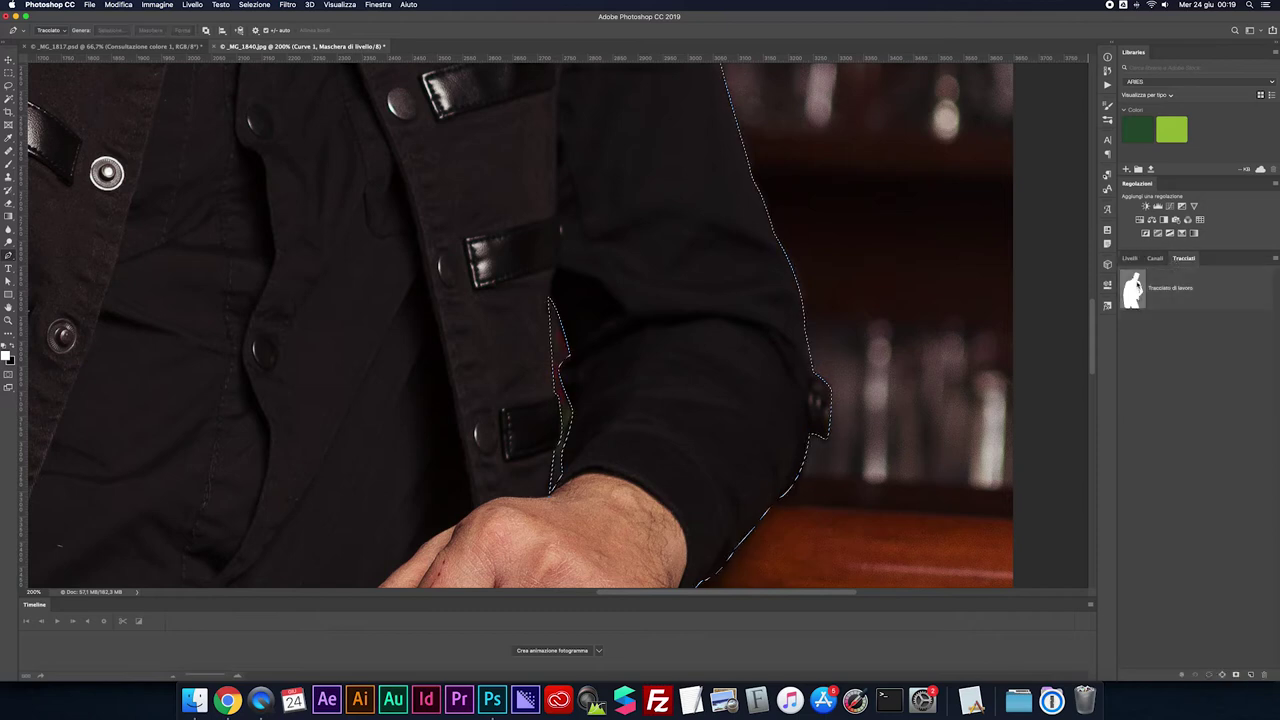
key("super+0")
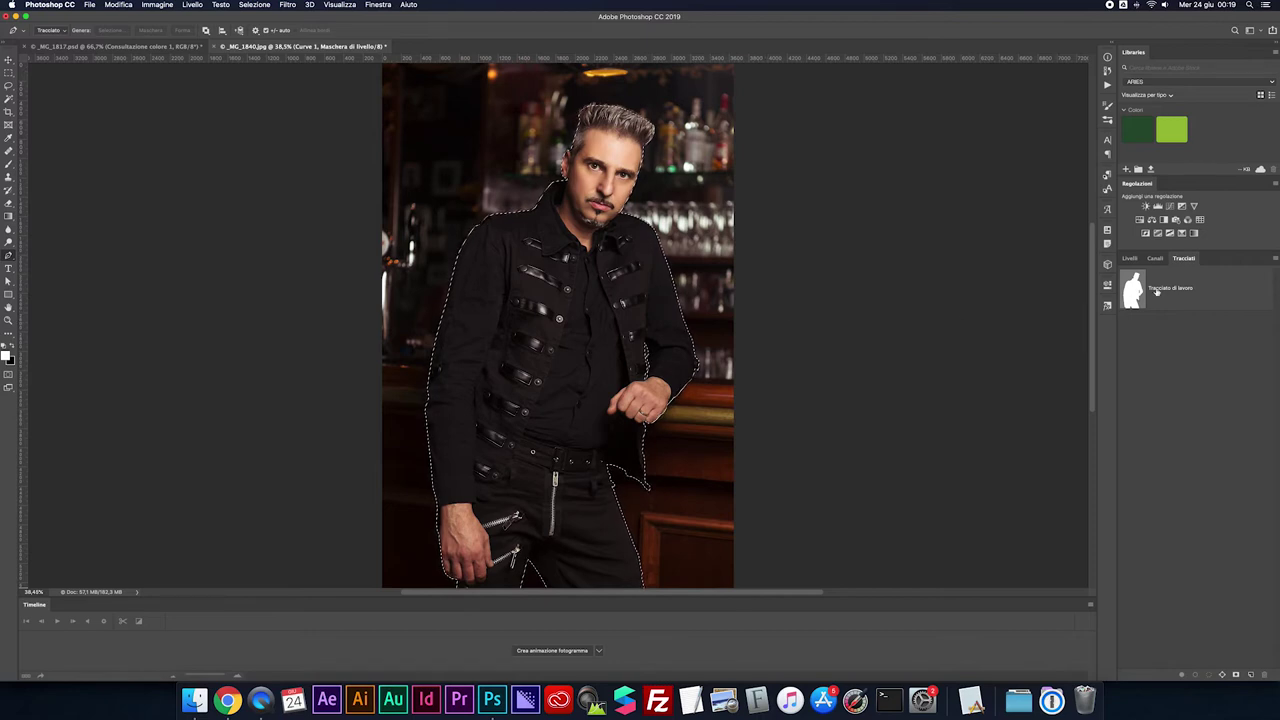
left_click(1190, 288)
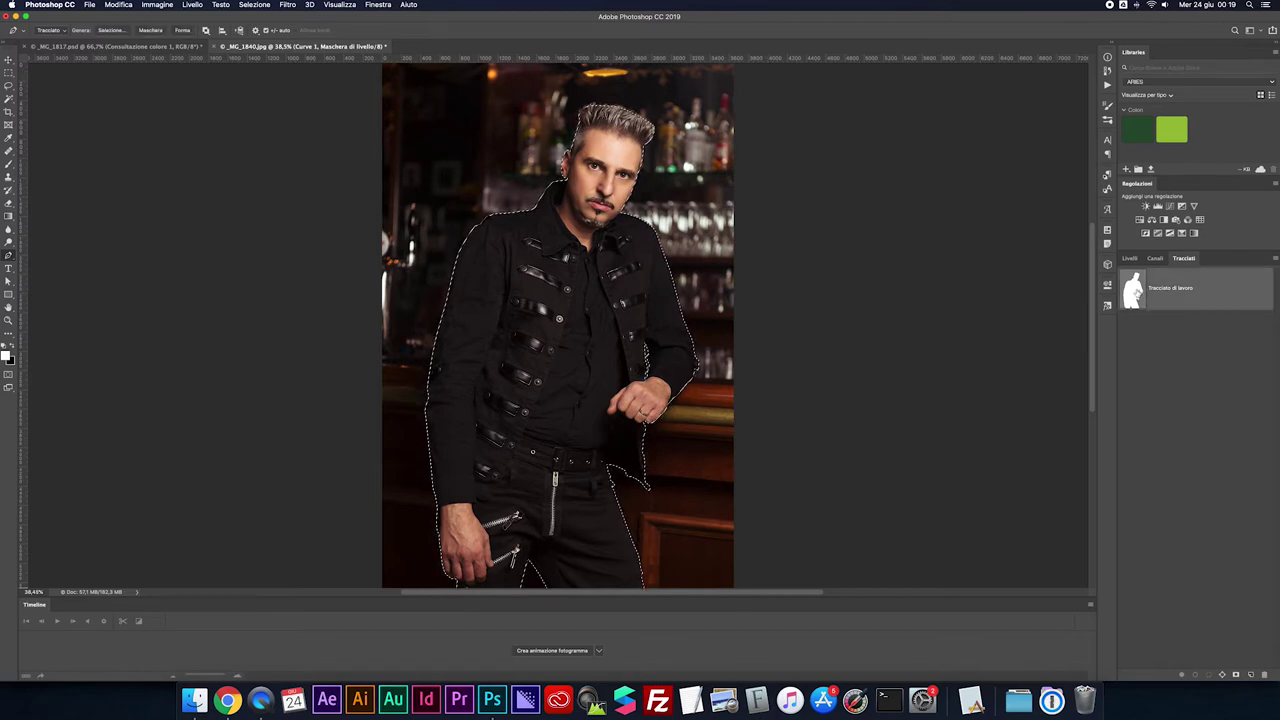
left_click(1271, 259)
left_click(1242, 265)
key("Return")
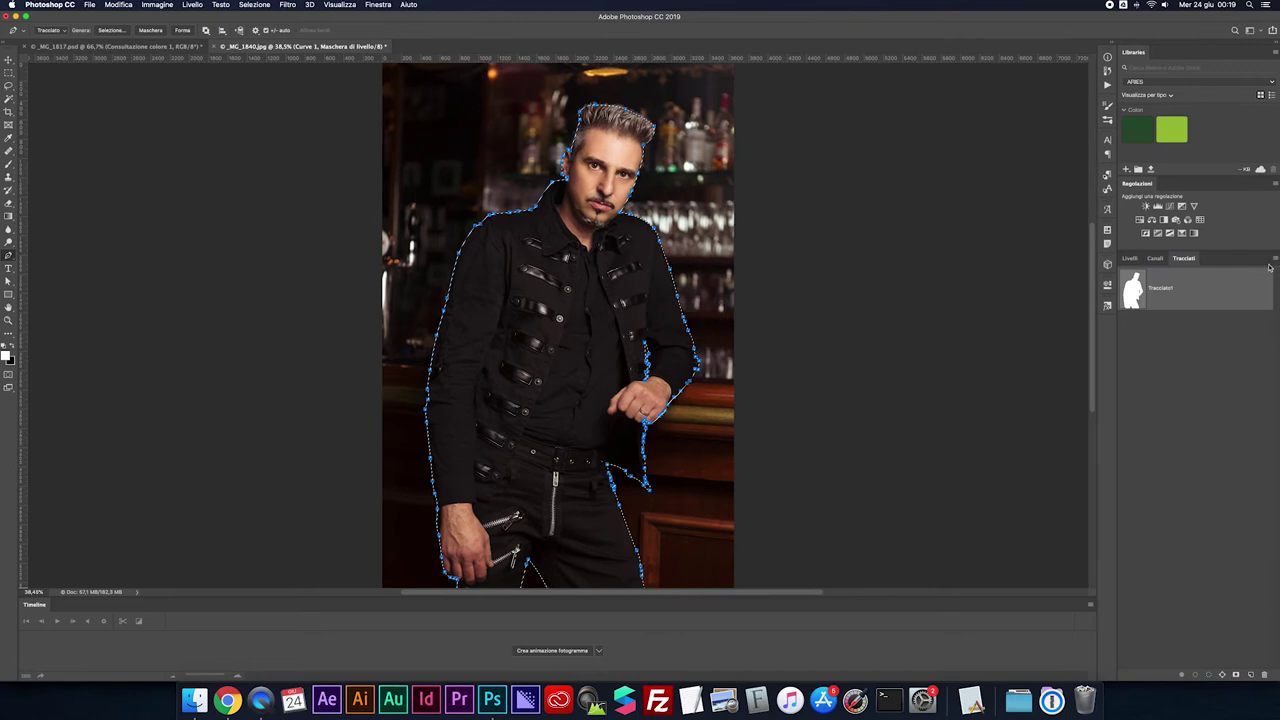
Make Tracciato1 the clipping path, hide its outline, and select the Curve 1 layer
left_click(1271, 259)
left_click(1226, 347)
key("Return")
left_click(1130, 259)
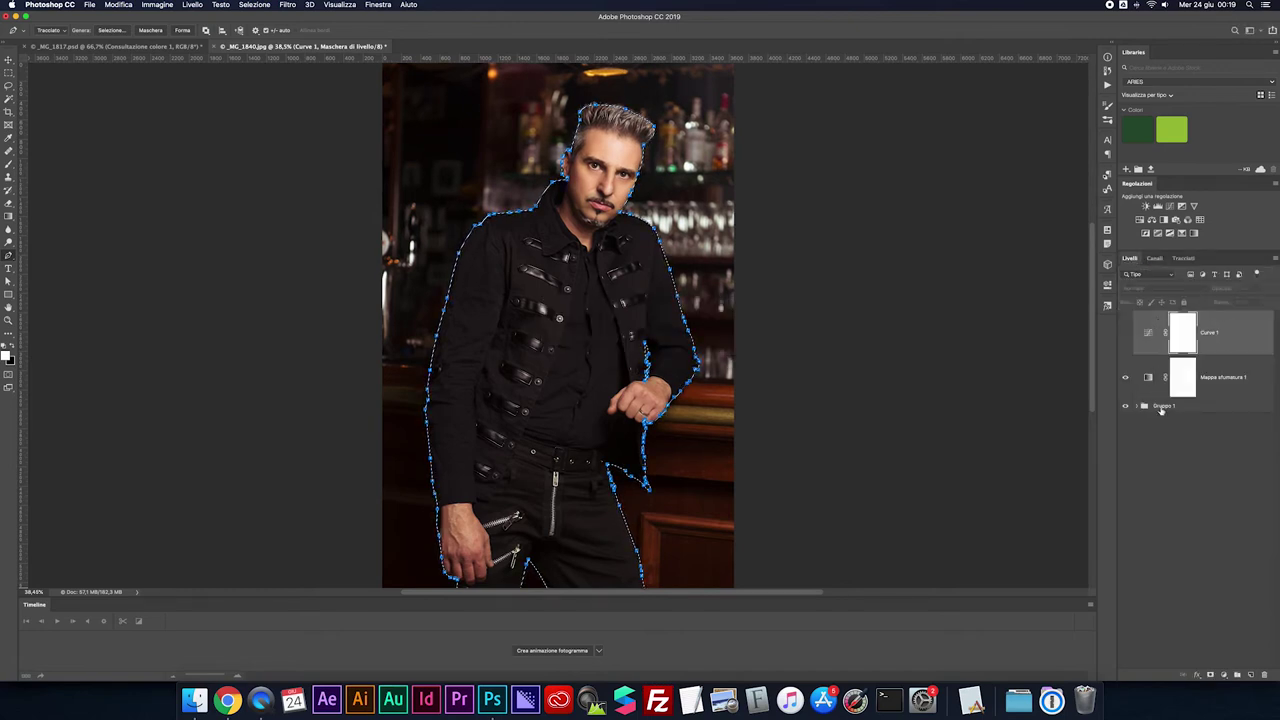
left_click(1161, 408)
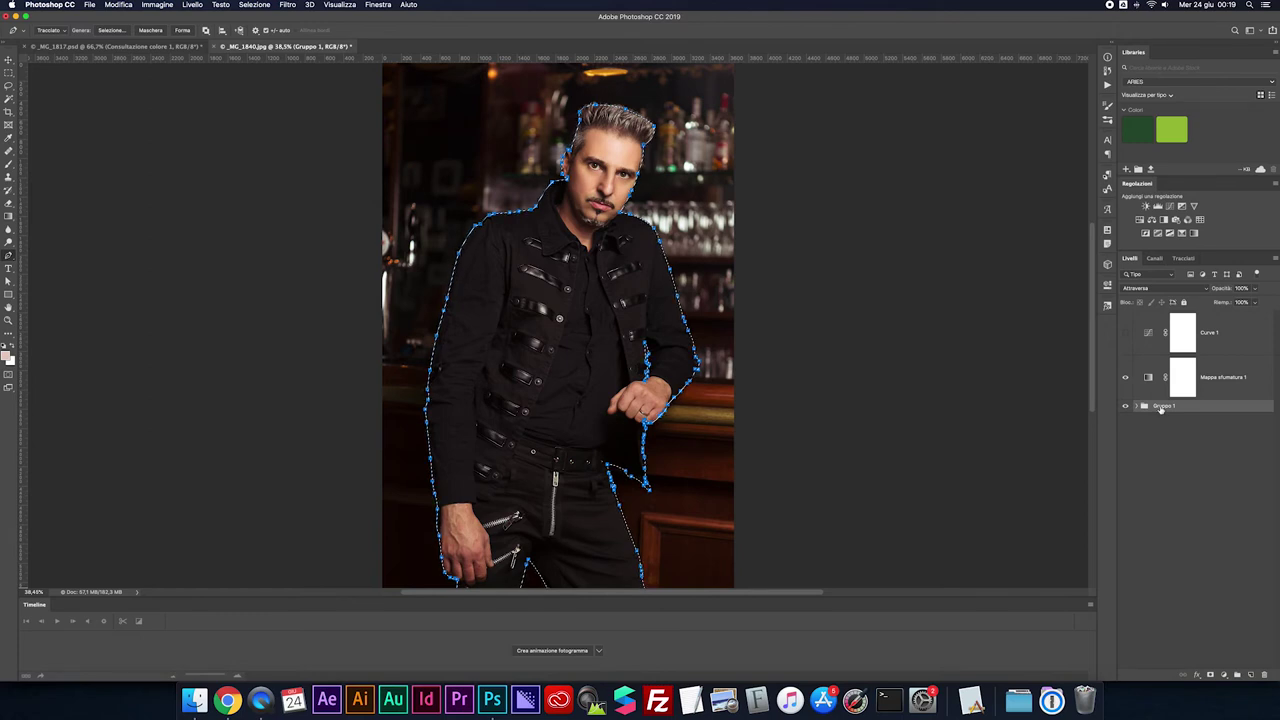
left_click(1183, 258)
left_click(1163, 422)
left_click(1131, 260)
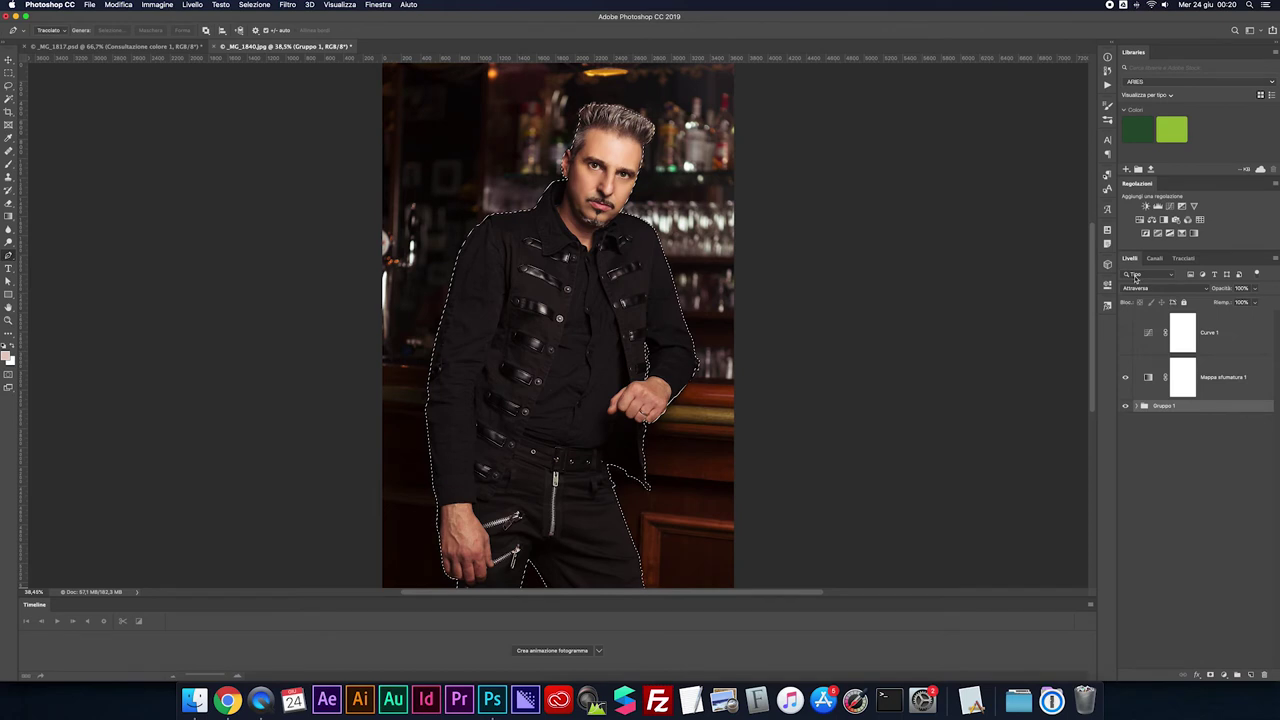
left_click(1154, 337)
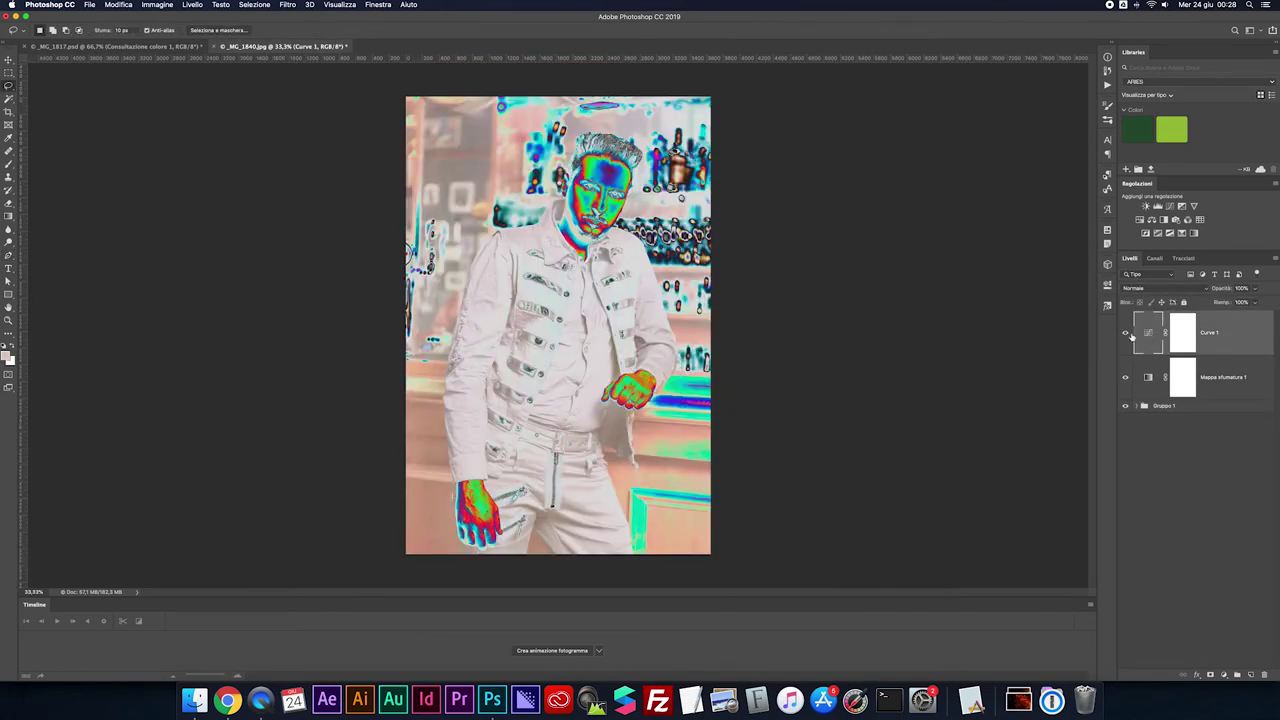
Hide Curves 1 and place the flame JPG in Scolora blending, moved up and scaled down
left_click(1125, 334)
left_click(194, 700)
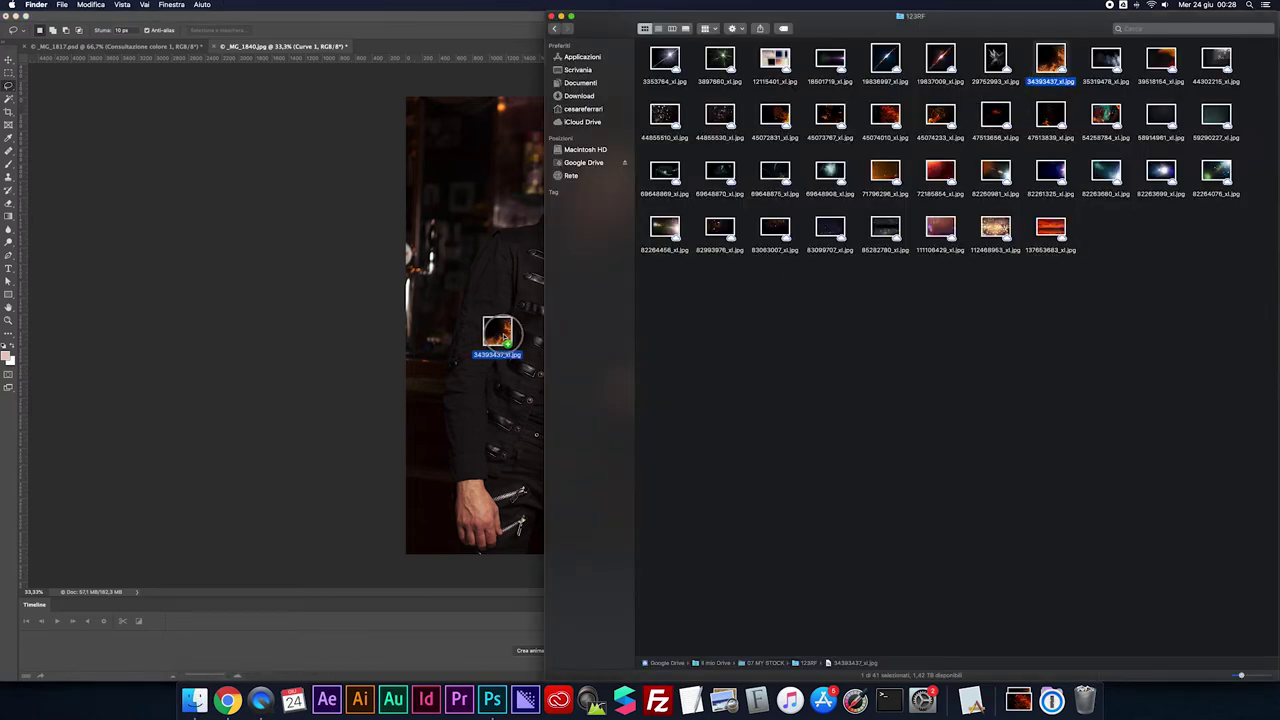
left_click_drag(1051, 62, 498, 337)
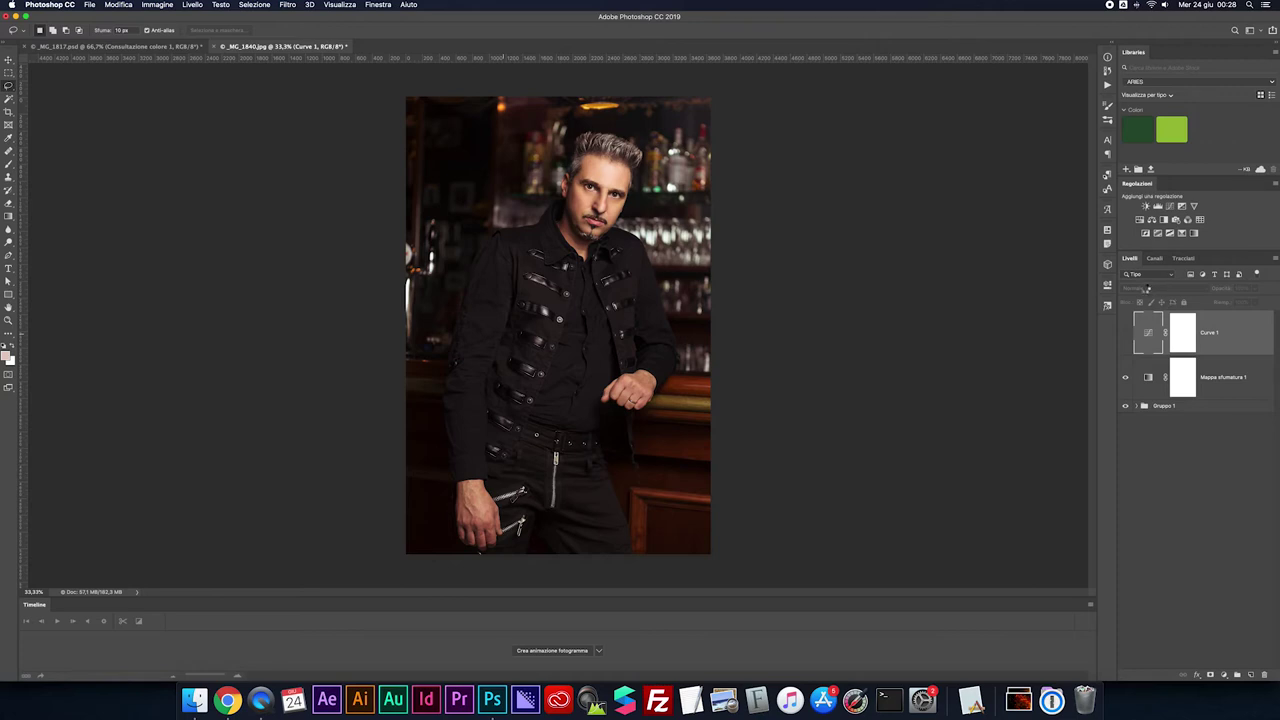
left_click(1145, 288)
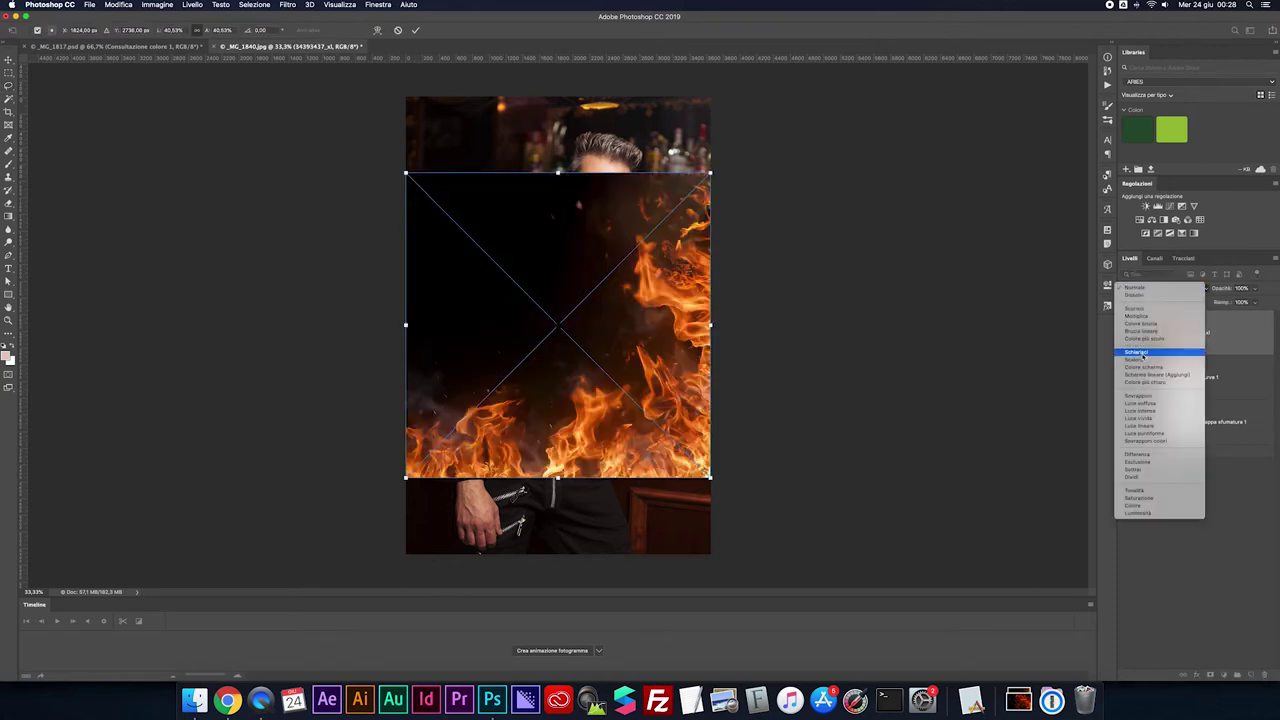
left_click(1143, 367)
left_click(1145, 288)
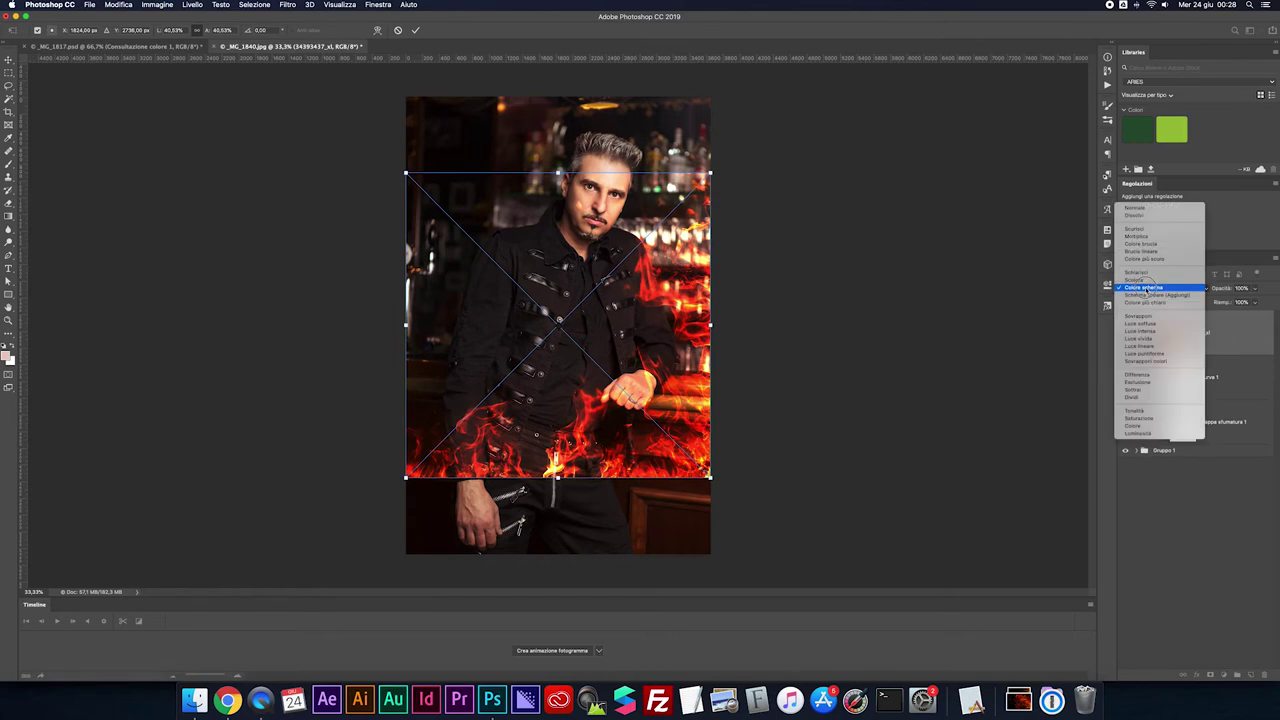
left_click(1140, 281)
left_click_drag(686, 266, 684, 182)
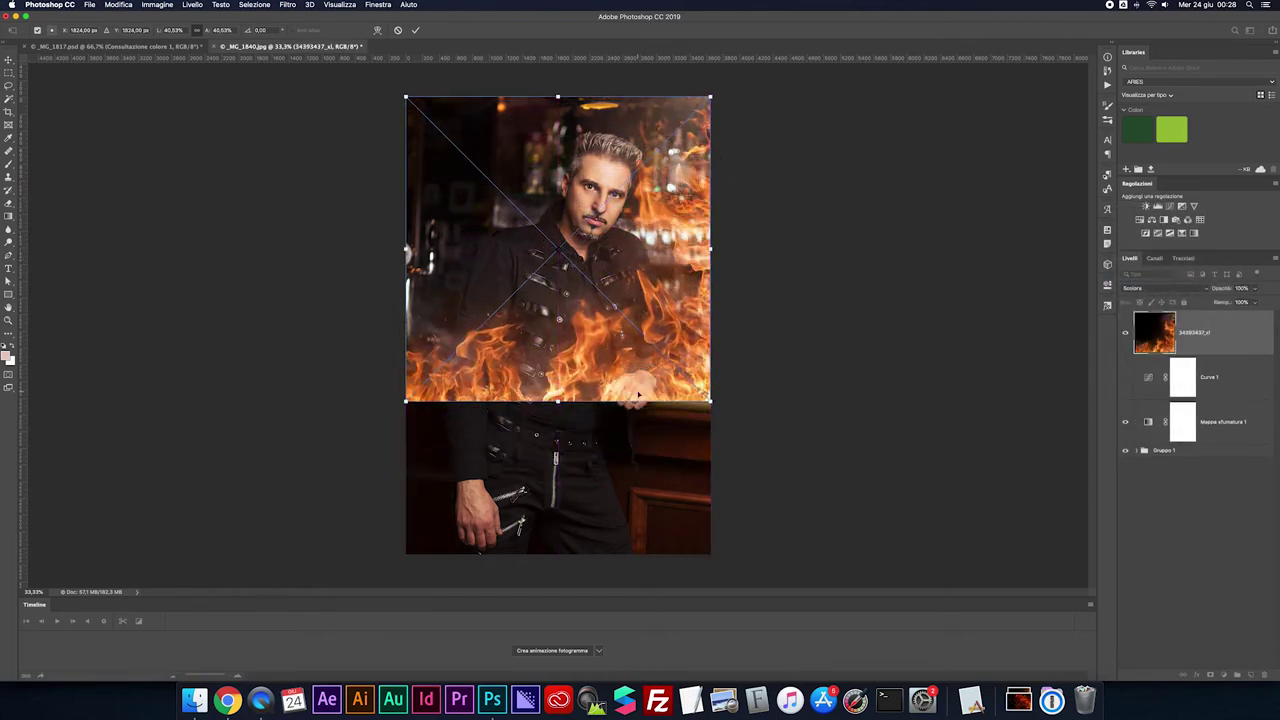
left_click_drag(405, 401, 459, 411)
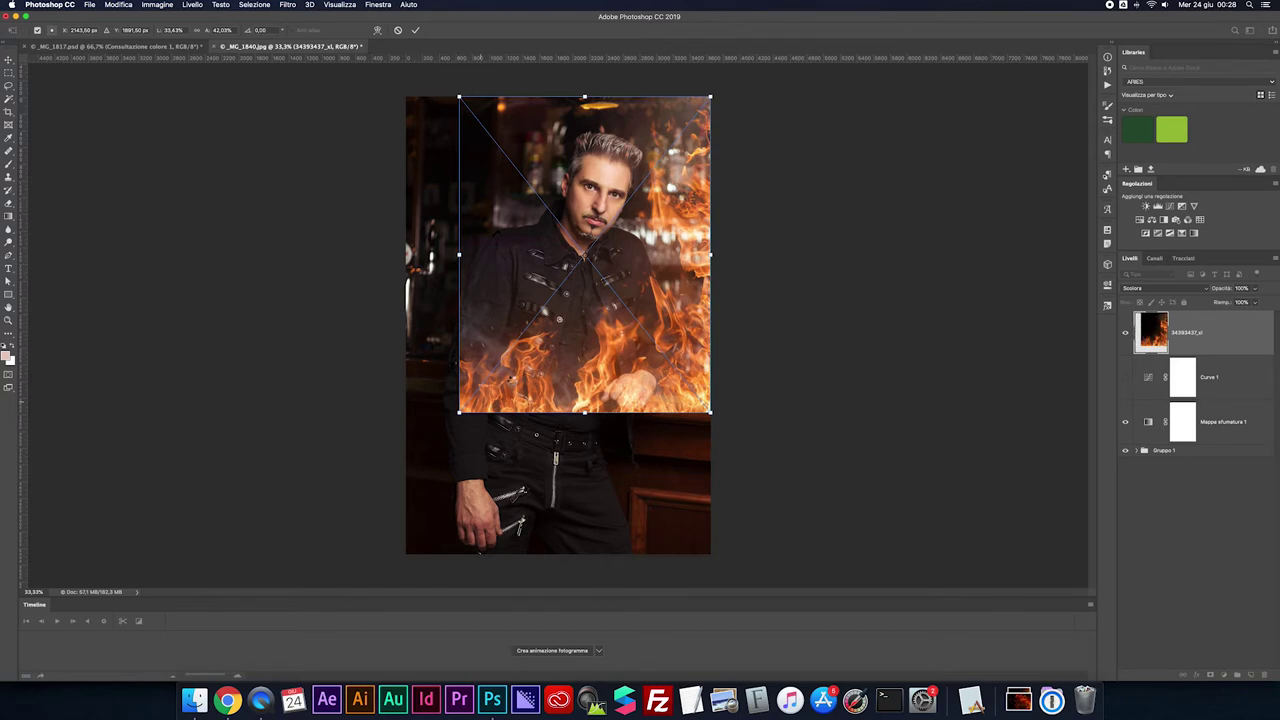
key("Return")
Load Tracciato1 as a selection, add a layer mask to the flames, and invert it
key("l")
left_click(1182, 258)
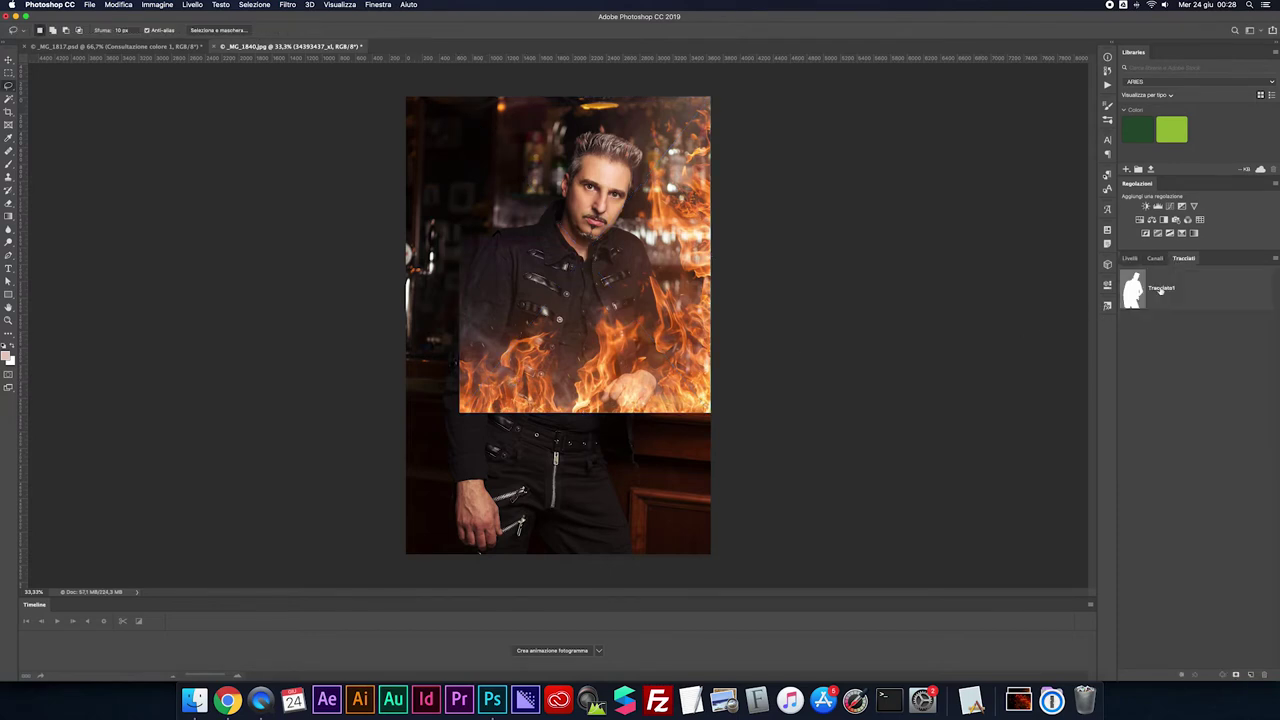
left_click(1211, 675)
left_click(1130, 258)
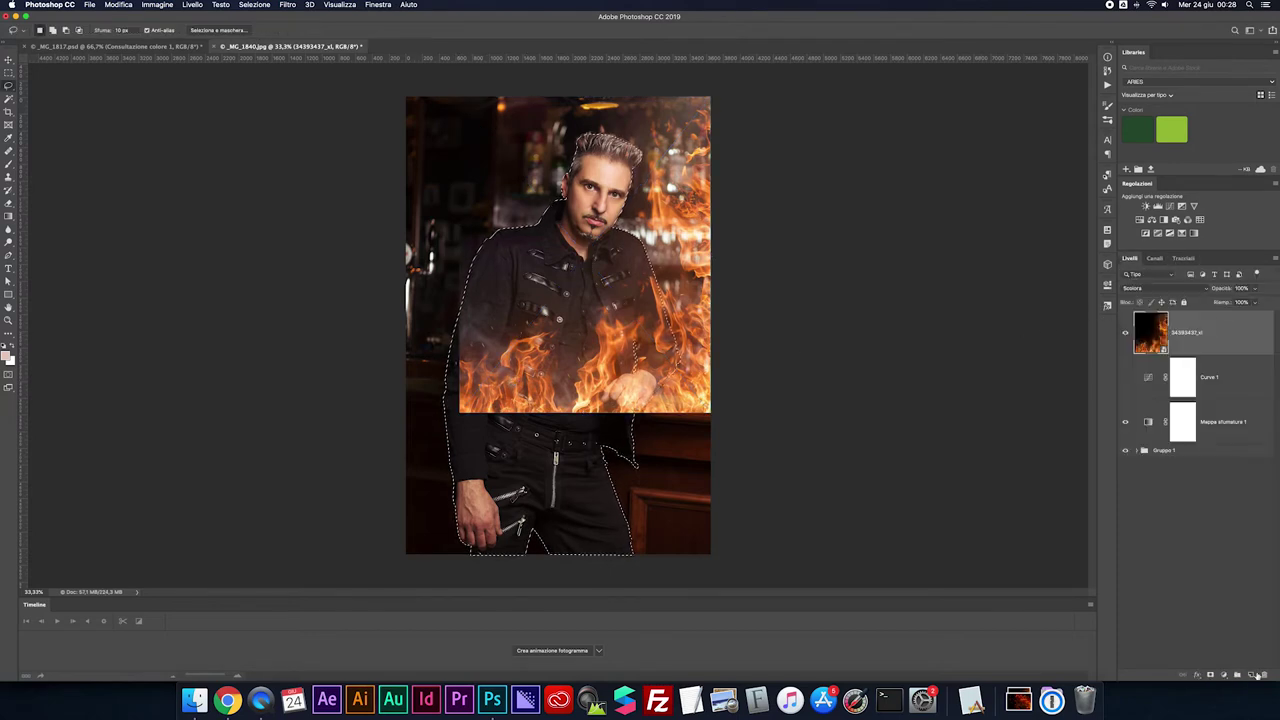
left_click(1211, 675)
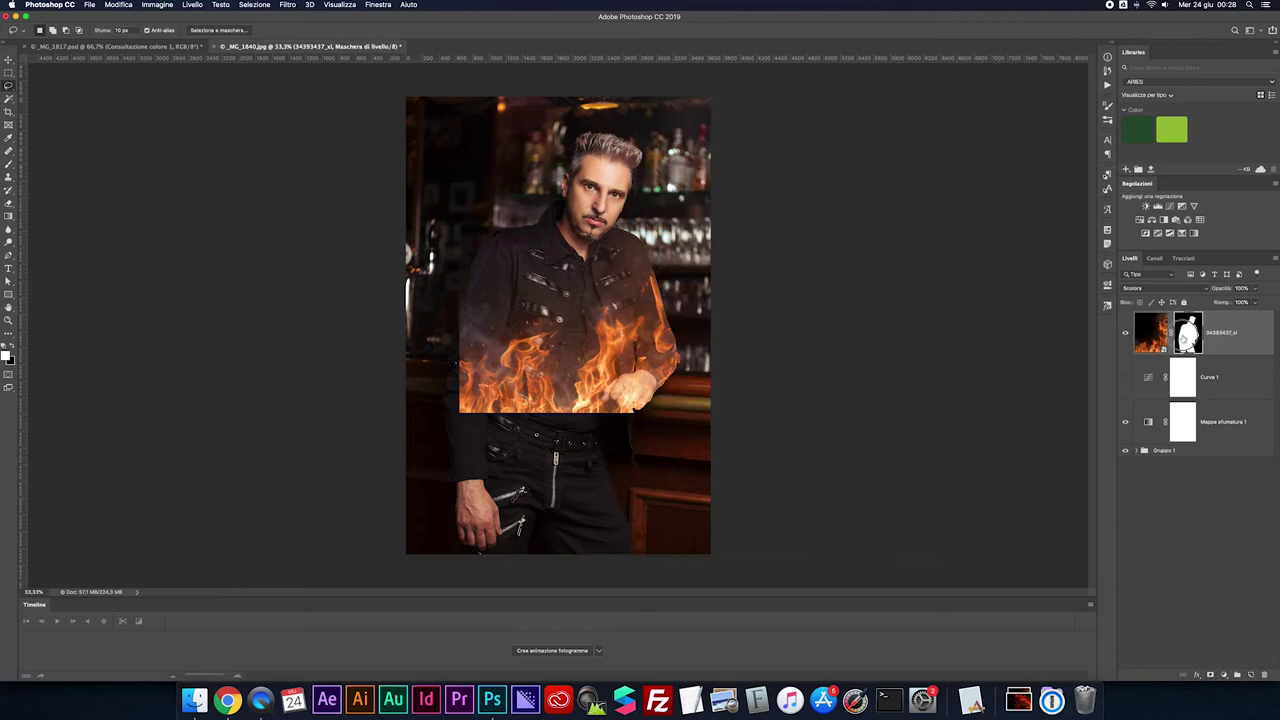
key("ctrl+i")
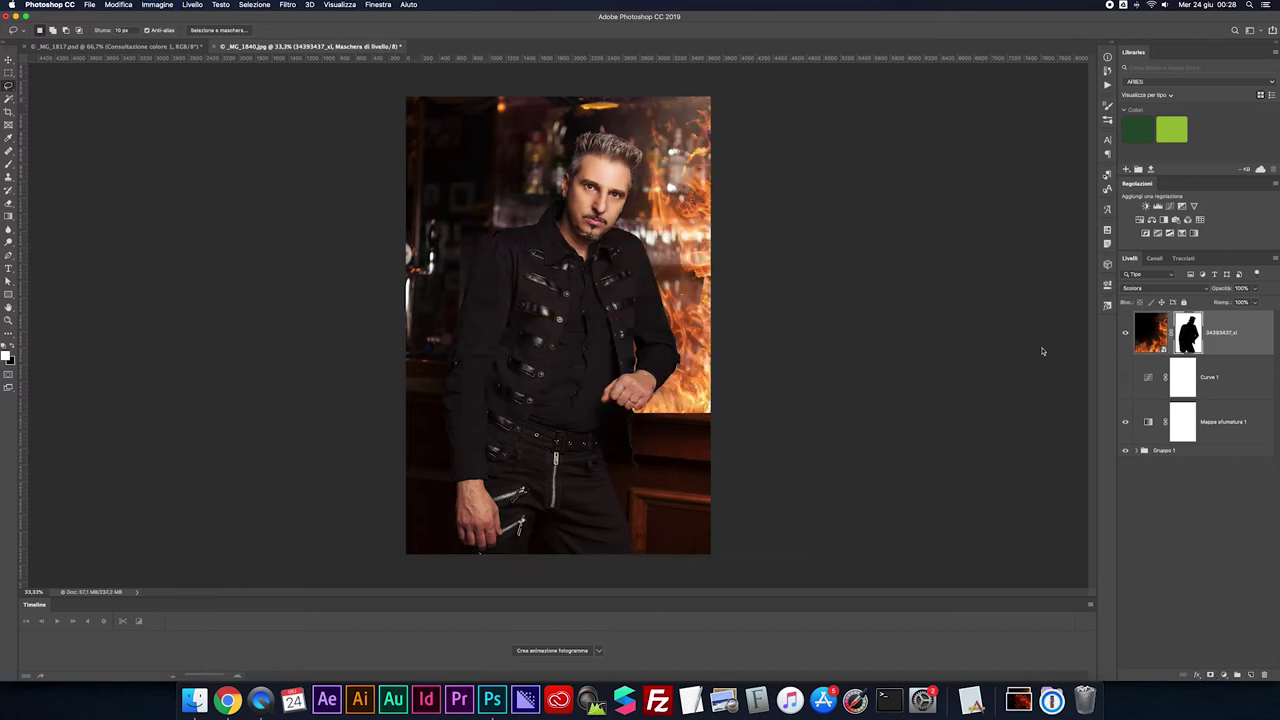
left_click(194, 700)
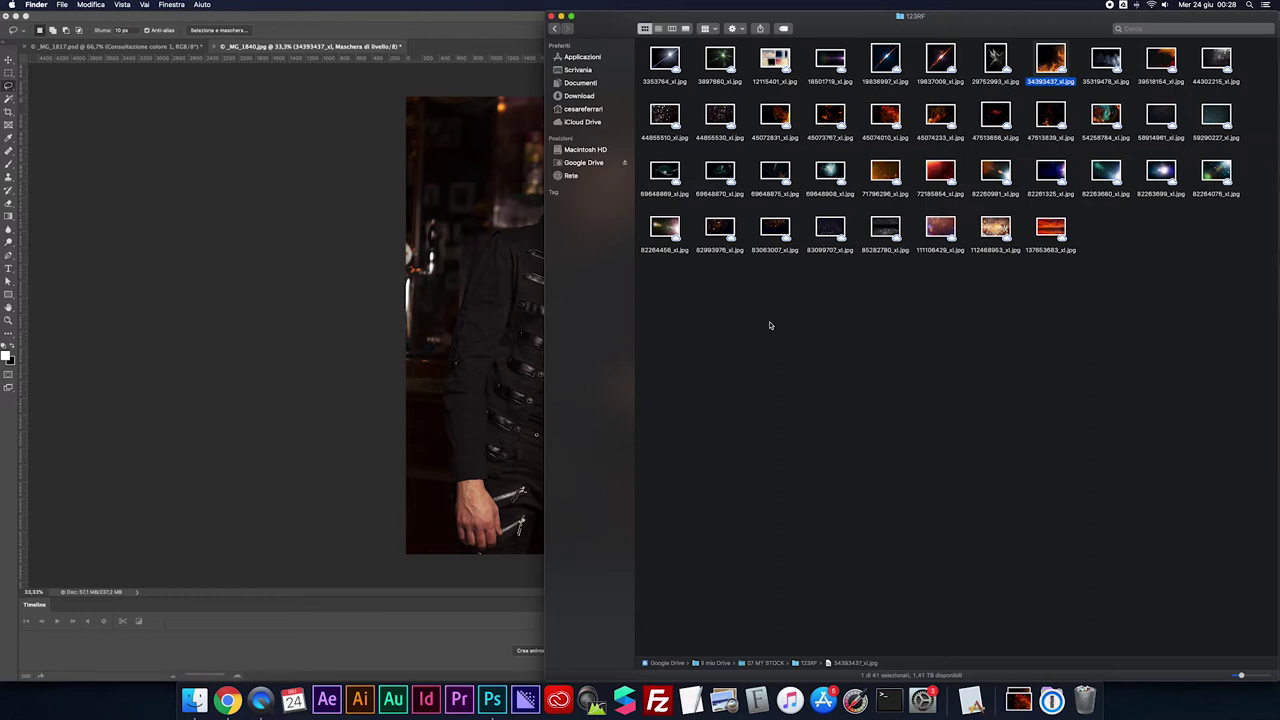
Place the second flame image 45072831_xl and set it to Scolora blending
left_click_drag(775, 118, 478, 272)
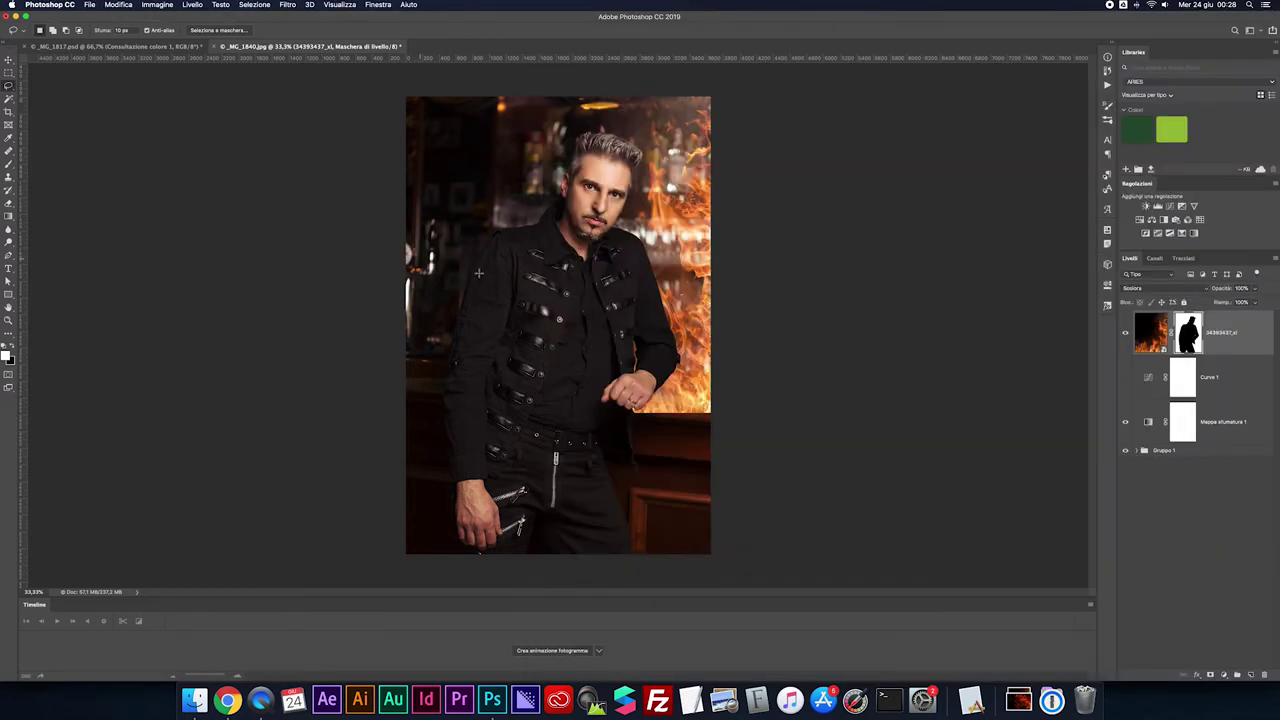
left_click(1152, 289)
left_click(1152, 358)
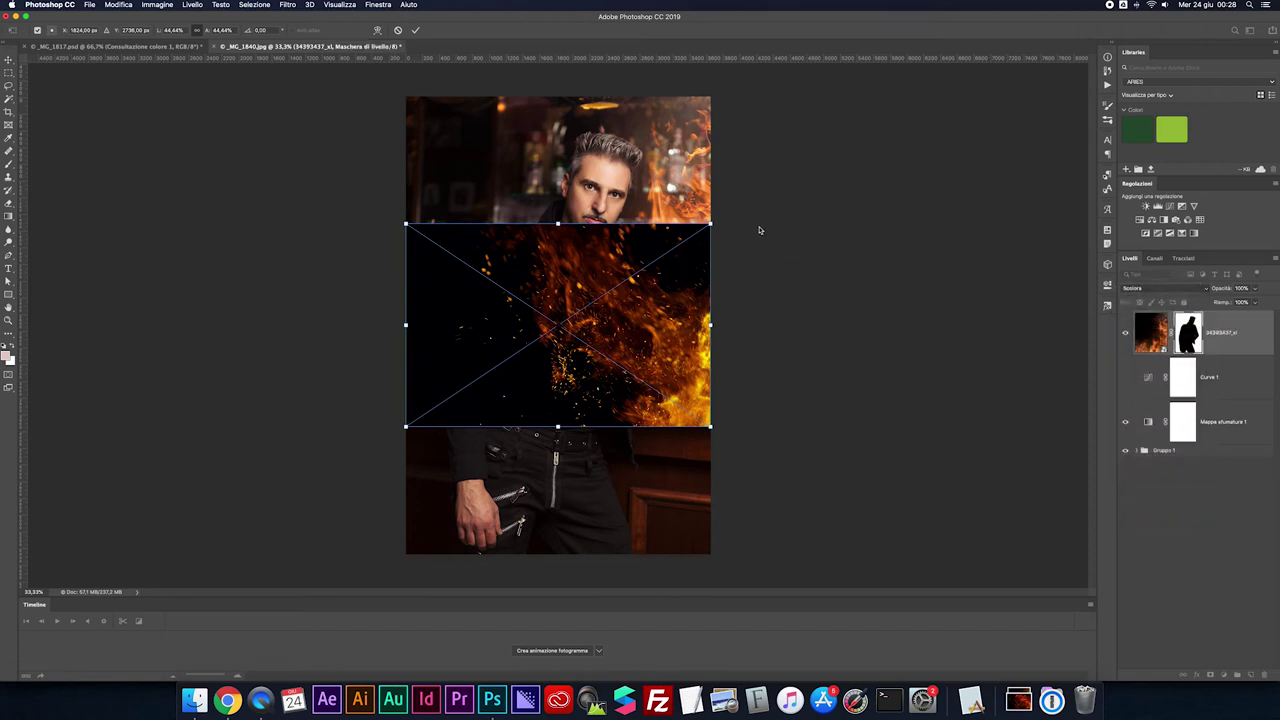
Rotate, resize and shift the flames upper left, copy the silhouette mask, and hide both flame layers
mouse_move(713, 224)
left_mouse_down()
mouse_move(598, 428)
mouse_move(612, 416)
left_mouse_up()
left_click_drag(505, 440, 497, 263)
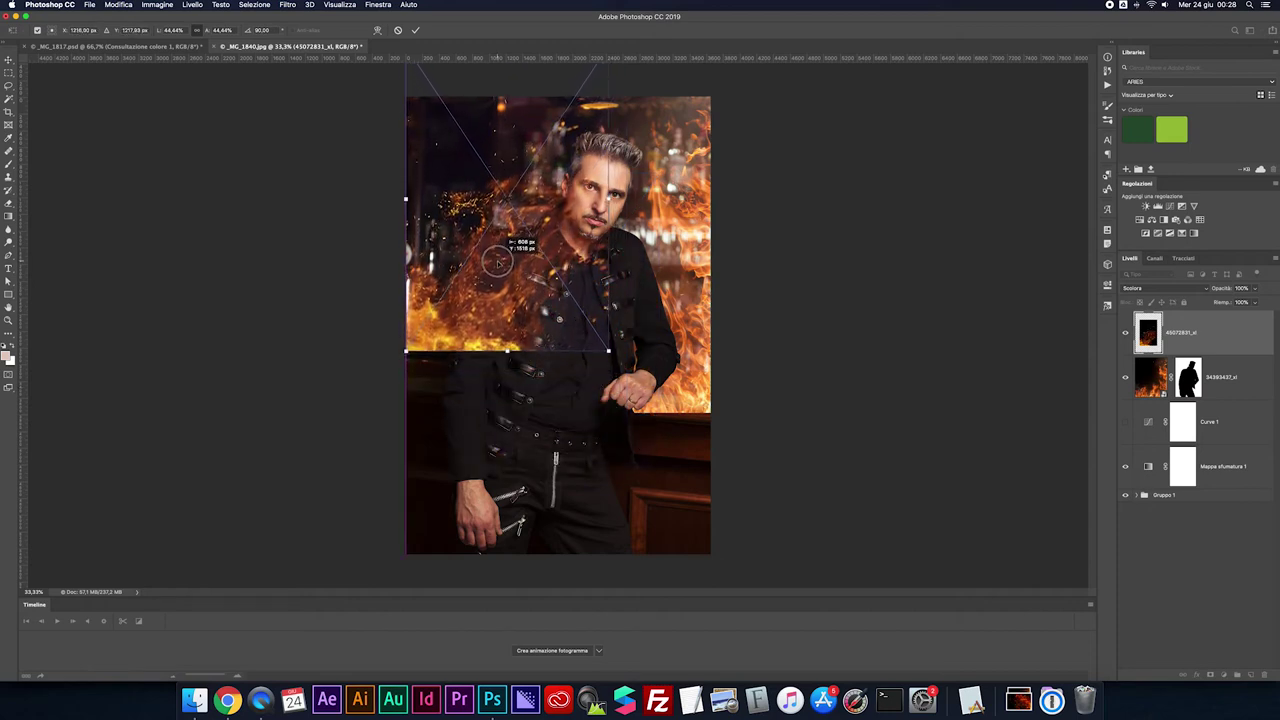
left_click_drag(609, 352, 657, 362)
left_click_drag(574, 343, 592, 313)
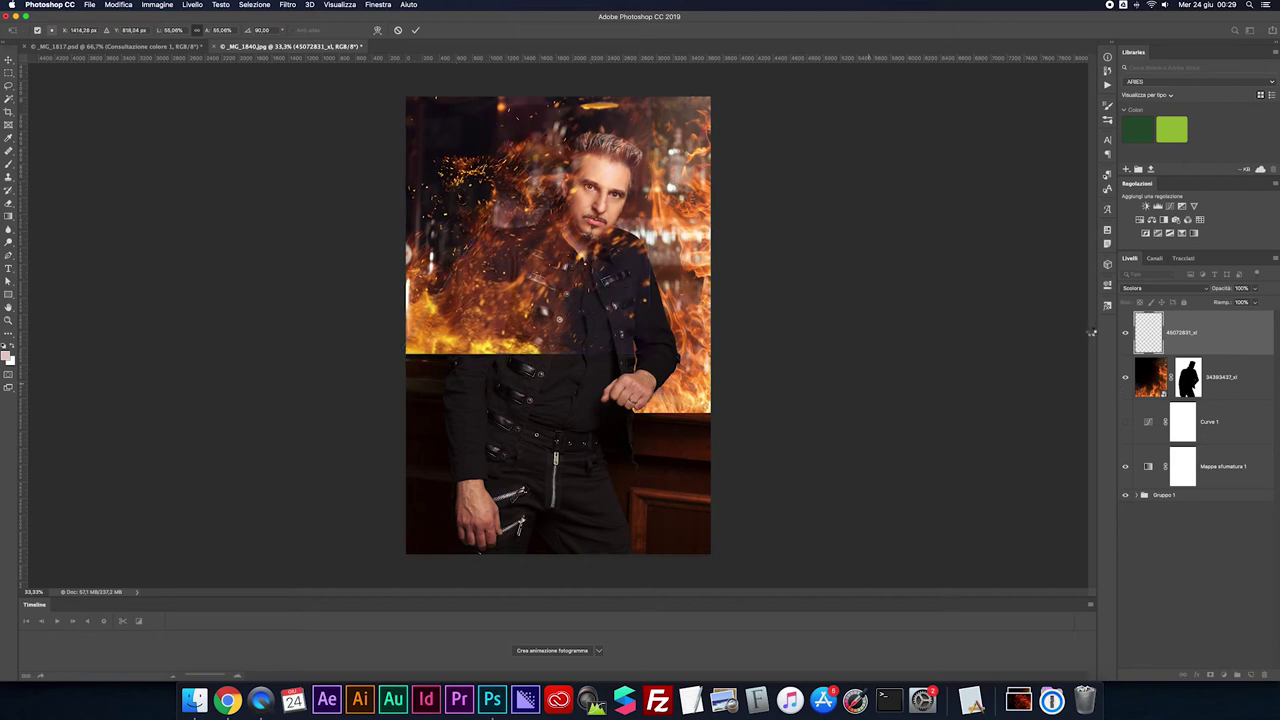
left_click_drag(1188, 377, 1183, 333)
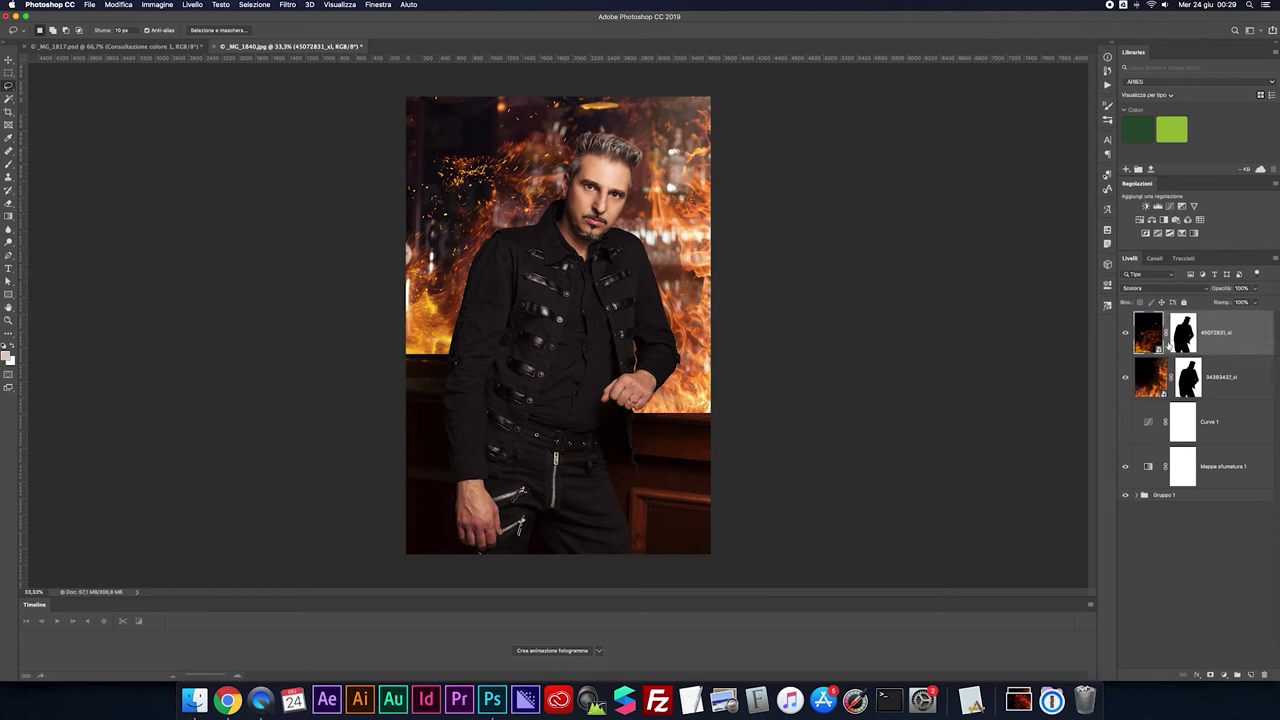
left_click_drag(1125, 335, 1125, 377)
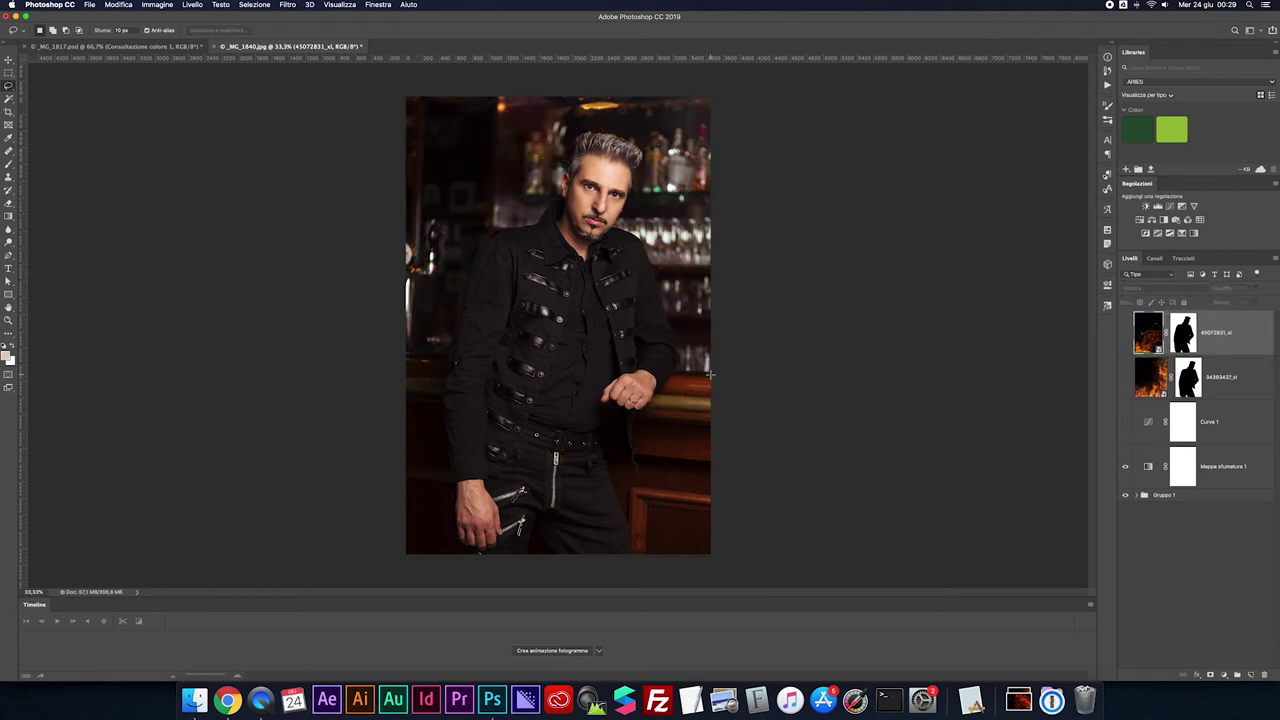
Draw a polygonal selection covering the area above the bar counter
left_click(714, 372)
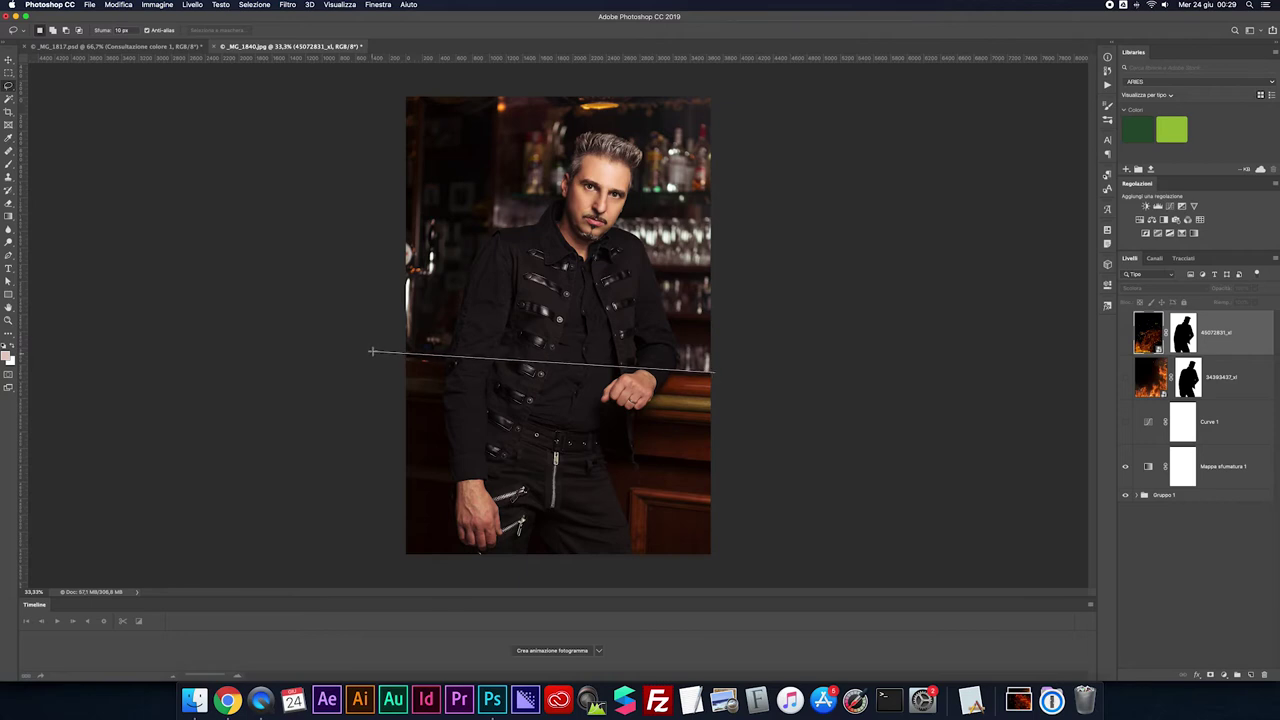
left_click(372, 352)
key("super+plus")
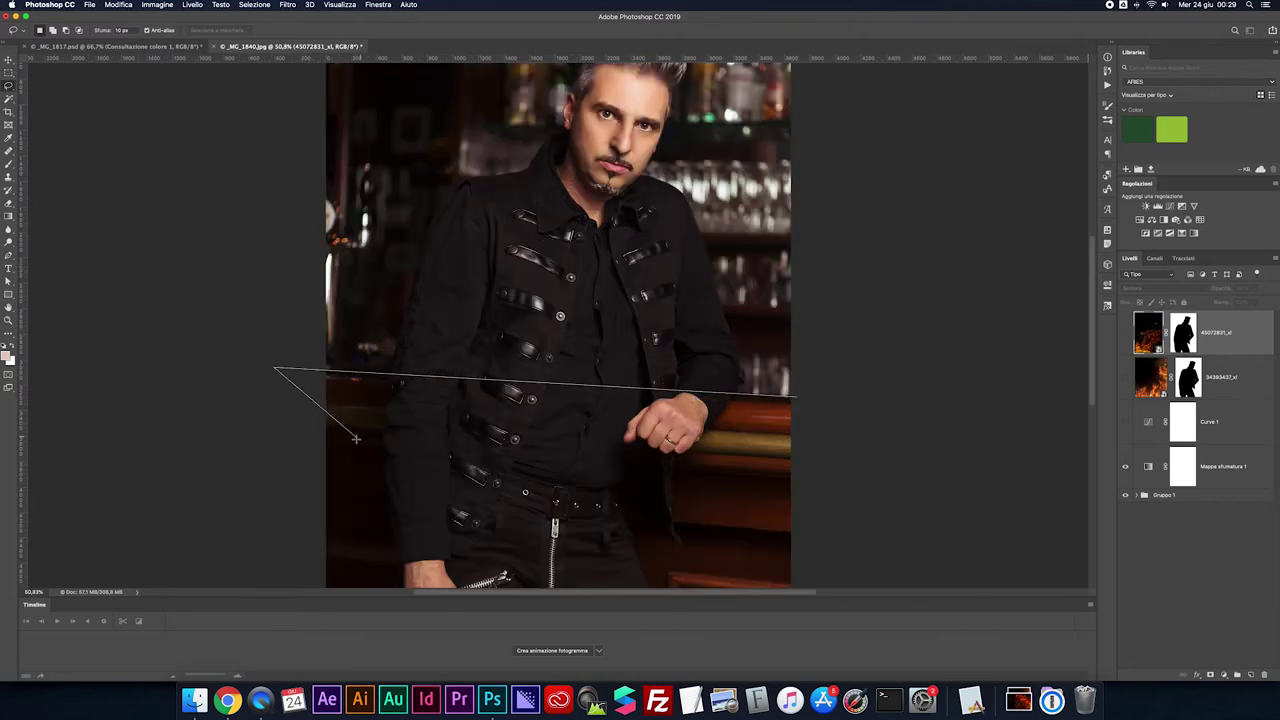
scroll(335, 78, "up", 5)
left_click(321, 110)
left_click(852, 101)
left_click(797, 552)
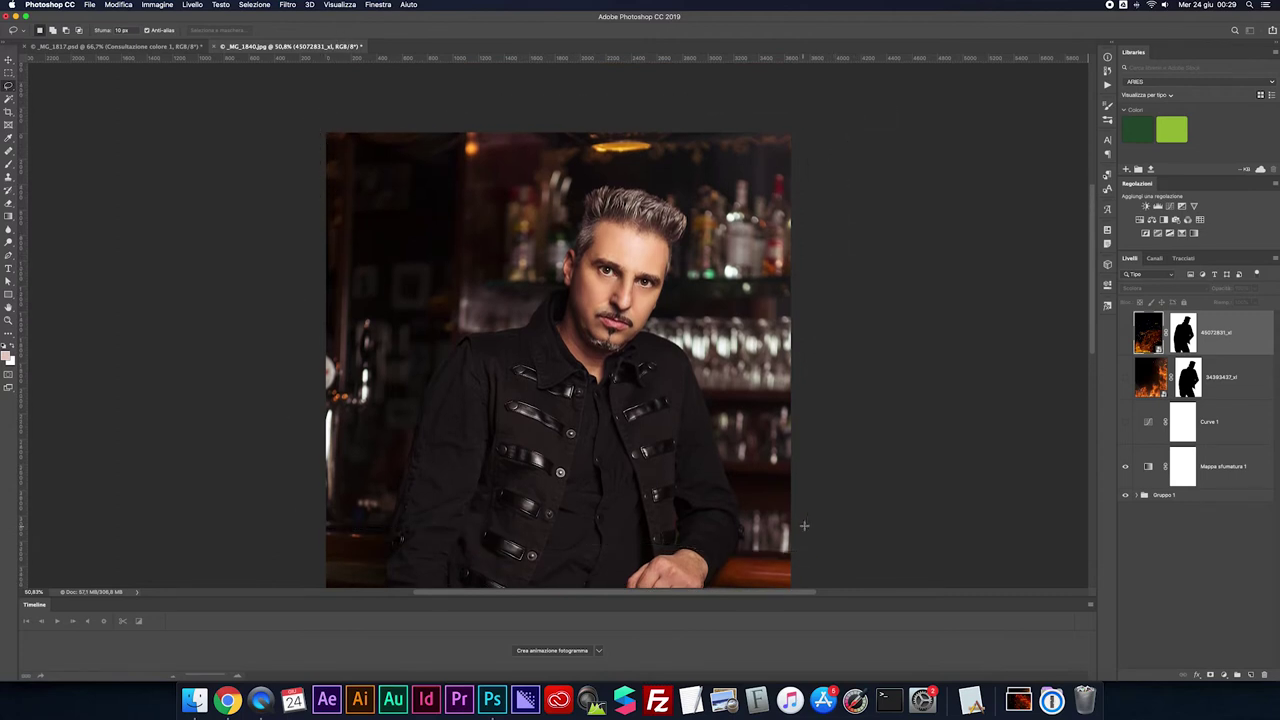
Show both flame layers, group them into Gruppo 2, and add a group mask feathered to 25,8 px
left_click(1125, 377)
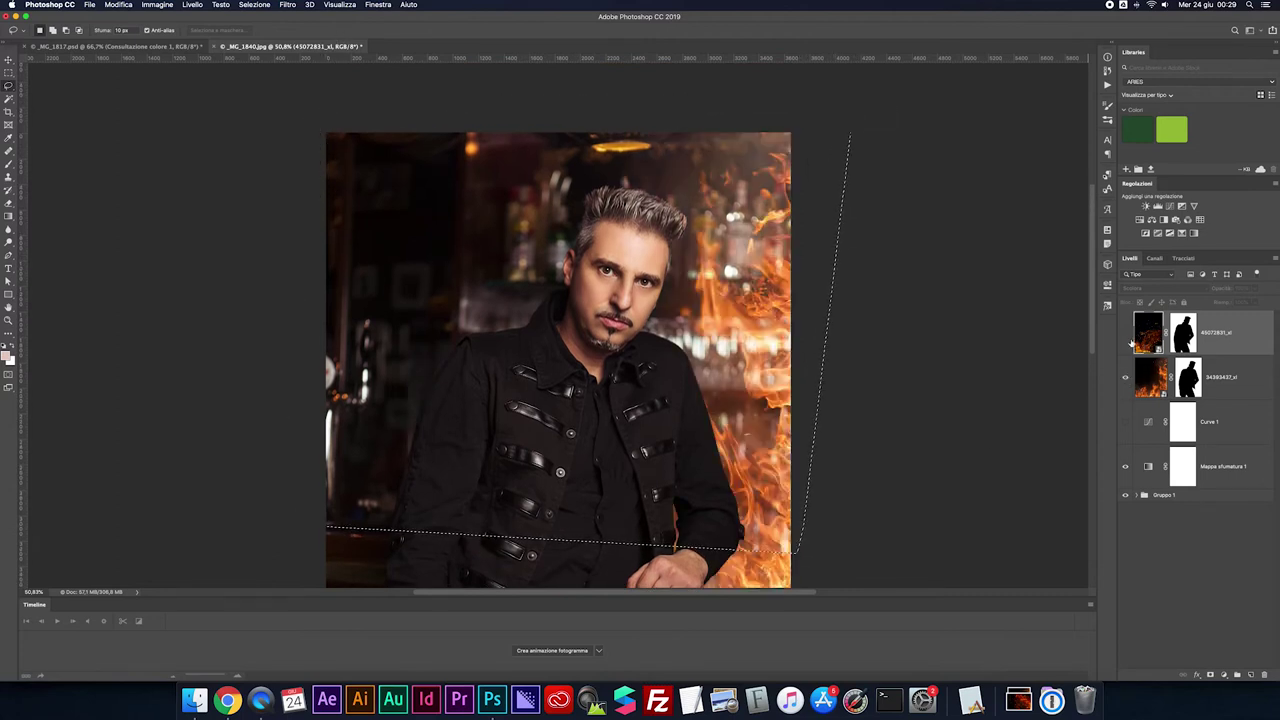
left_click(1125, 332)
left_click(1143, 377, "shift")
key("super+g")
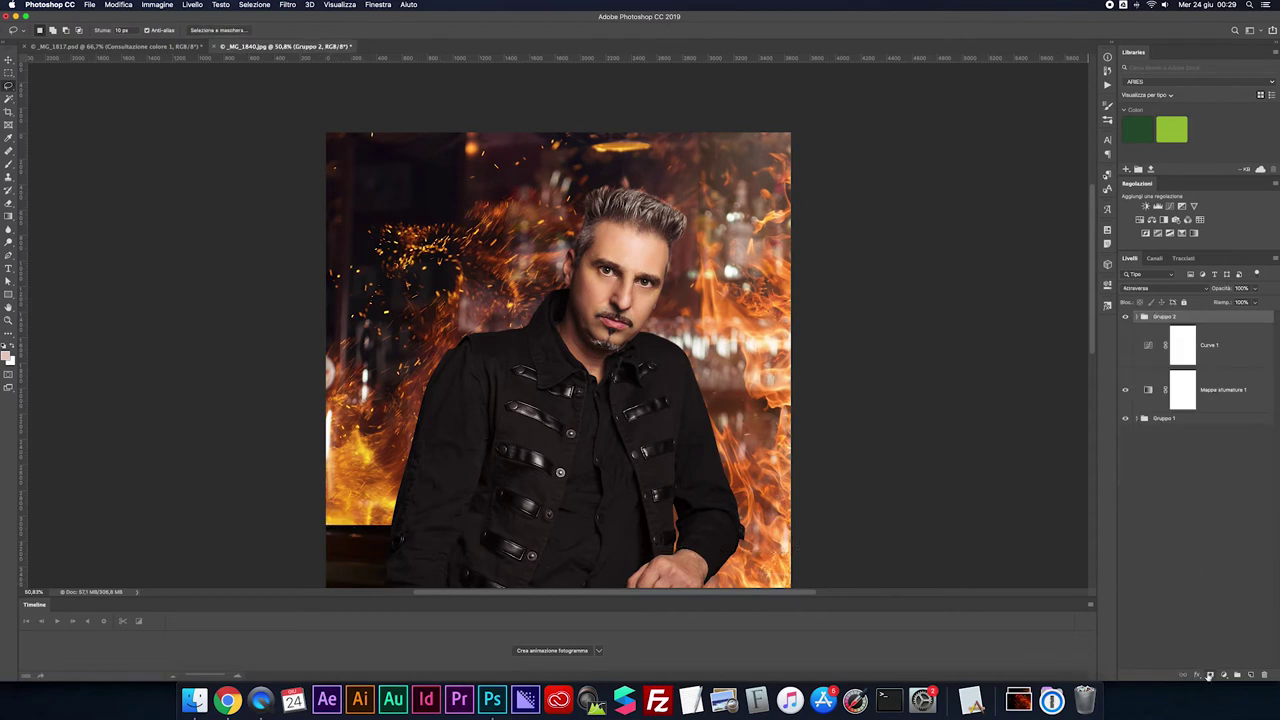
left_click(1210, 675)
scroll(1062, 427, "down", 2)
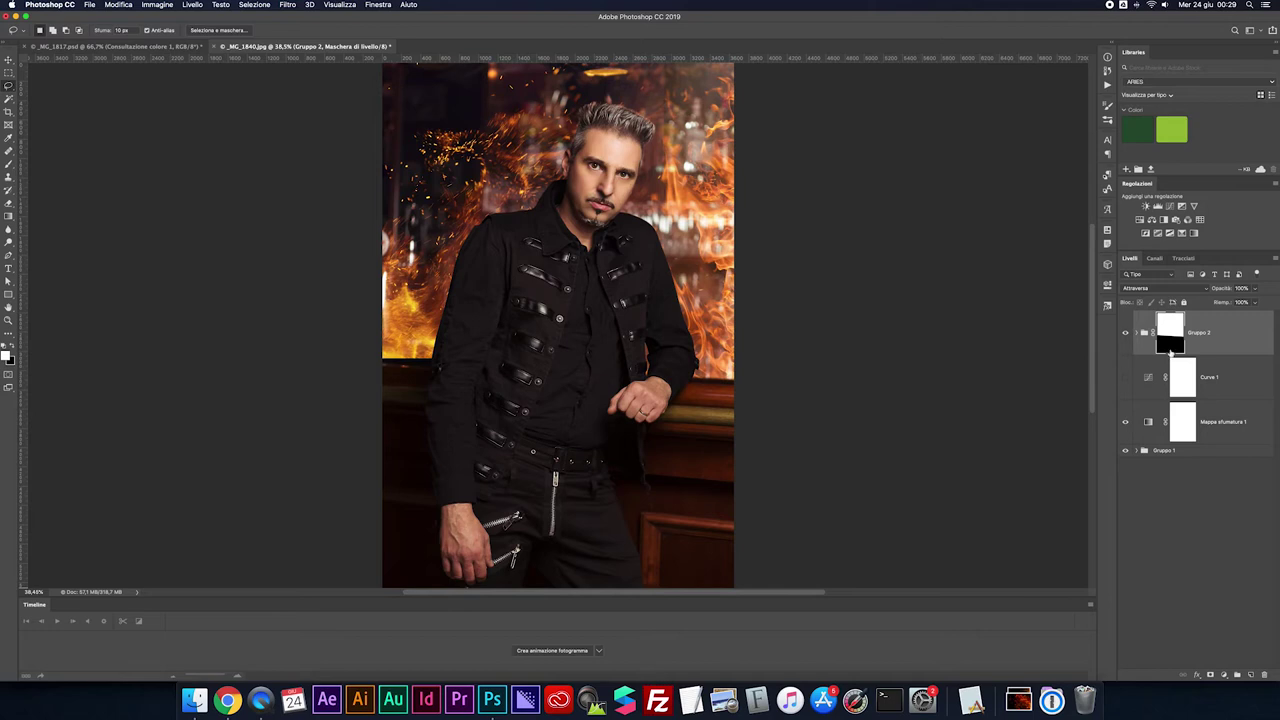
double_click(1173, 342)
left_click_drag(978, 383, 1024, 385)
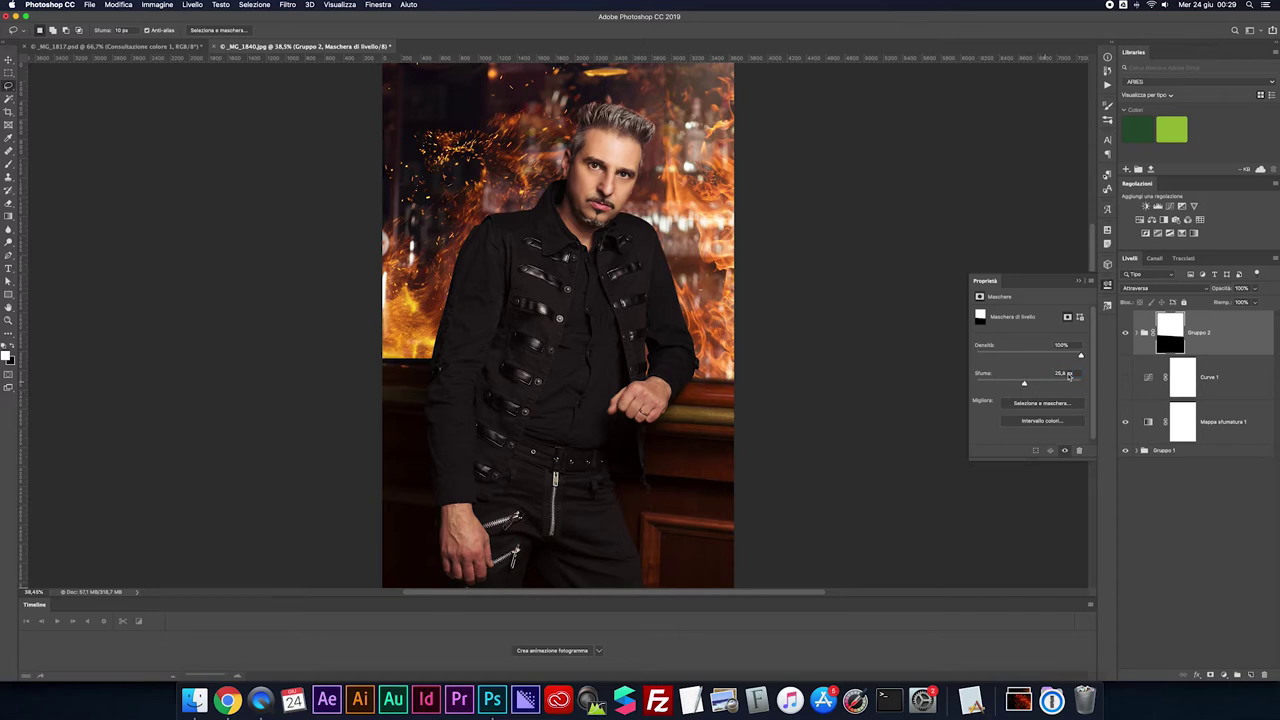
Expand the flame group, compare the left flames, and select layer 45072831_xl
left_click(1143, 333)
left_click(1124, 377)
left_click(1173, 389)
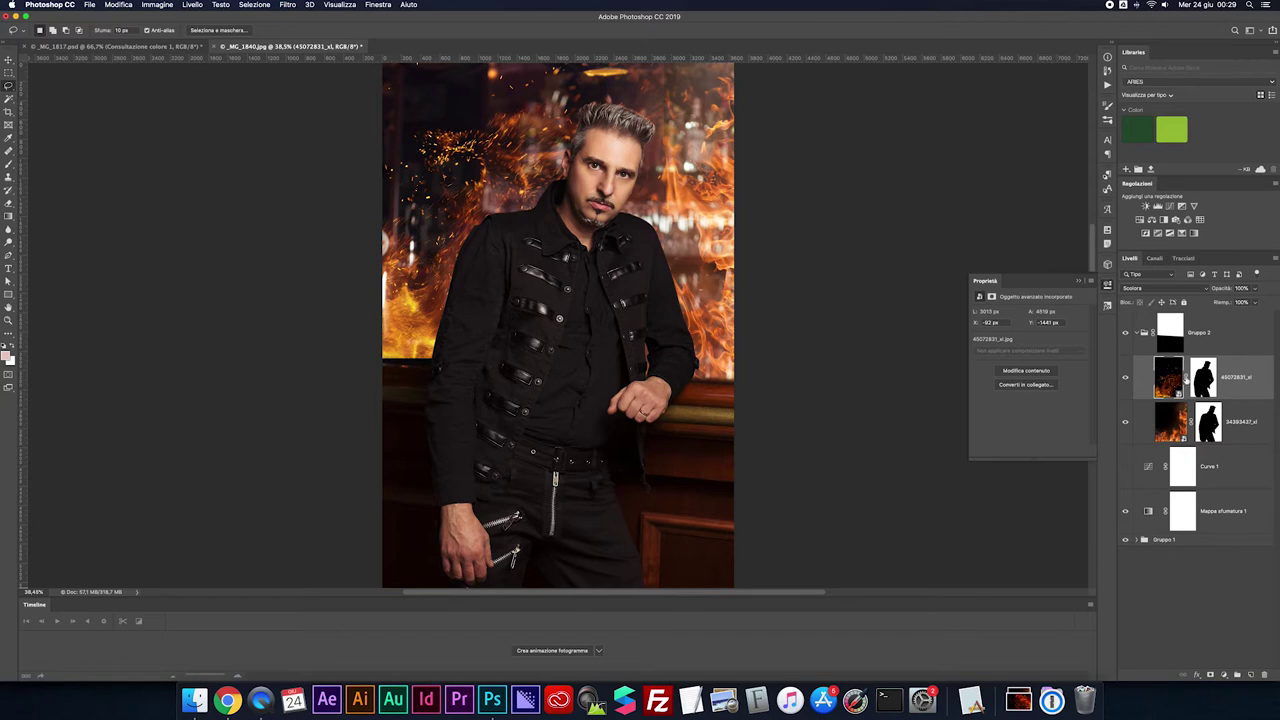
Move the sparking flames up about 116 px and fit the portrait in view
key("v")
left_click_drag(447, 280, 457, 271)
key("ctrl+minus")
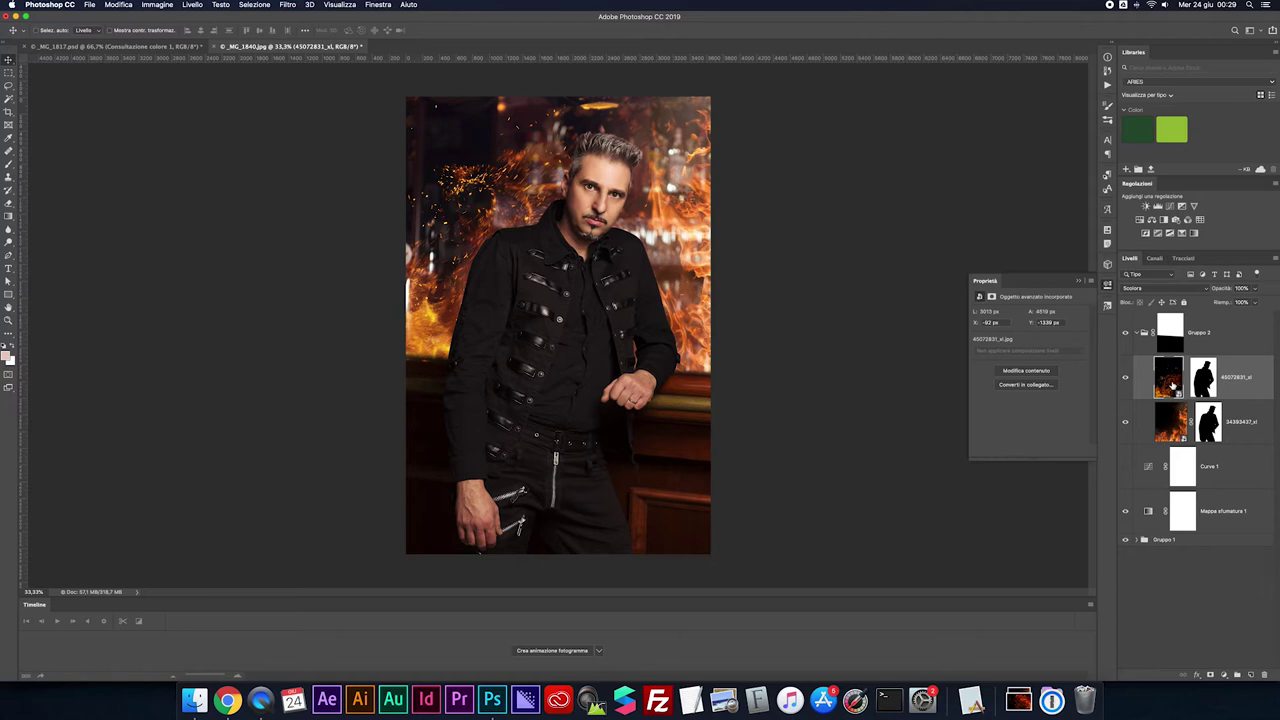
Add a Black & White adjustment clipped to the flames at 24% opacity, tuning the yellows
left_click(1166, 219)
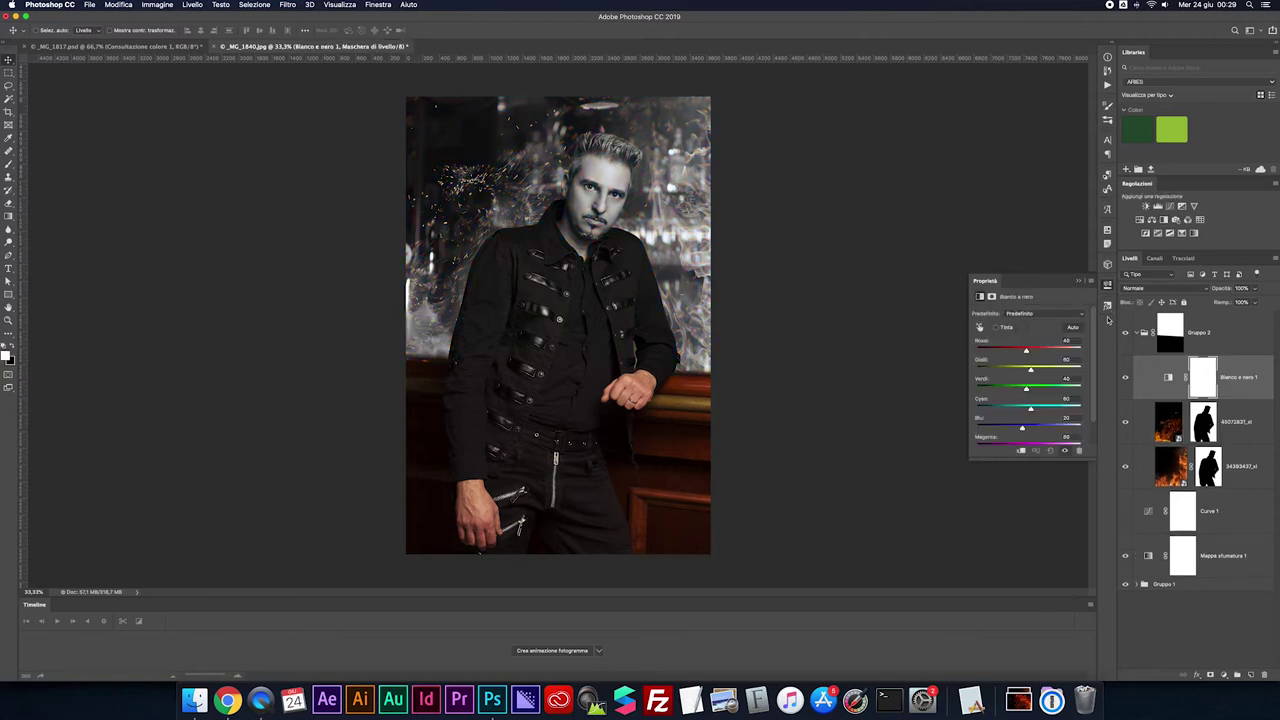
key("super+alt+g")
left_click(1255, 288)
left_click_drag(1256, 301, 1220, 302)
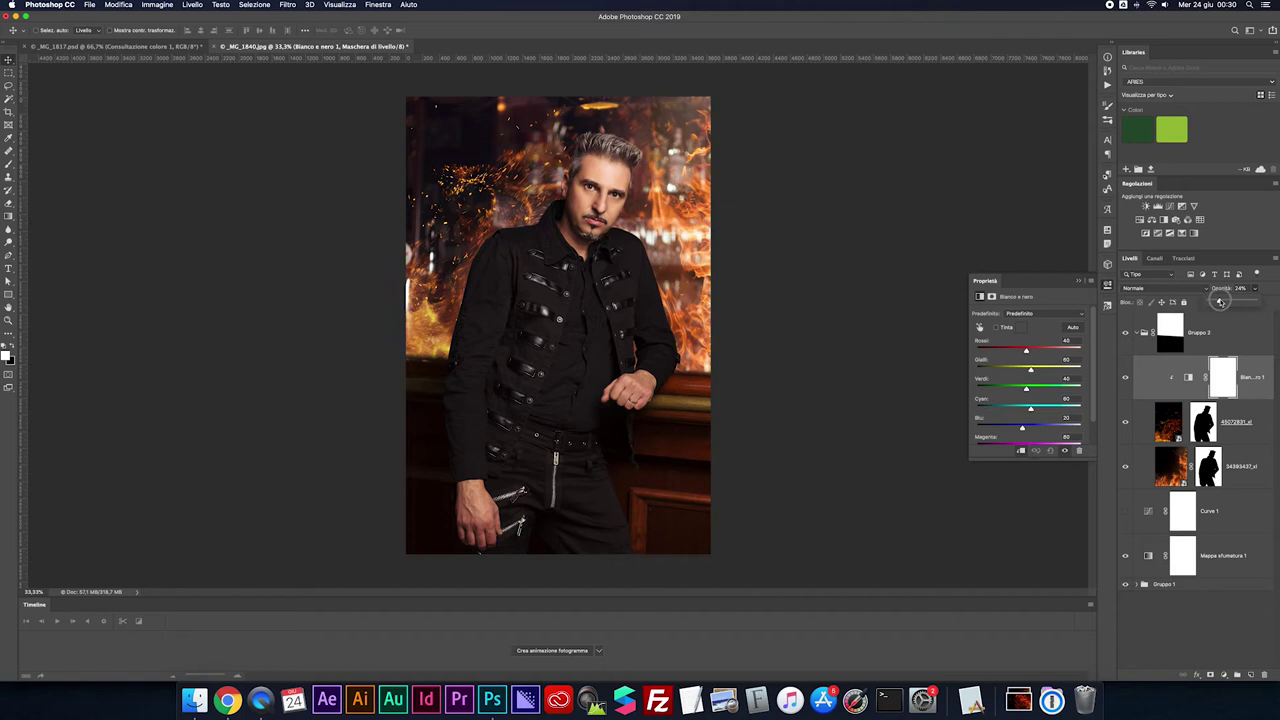
left_click_drag(1030, 369, 1019, 352)
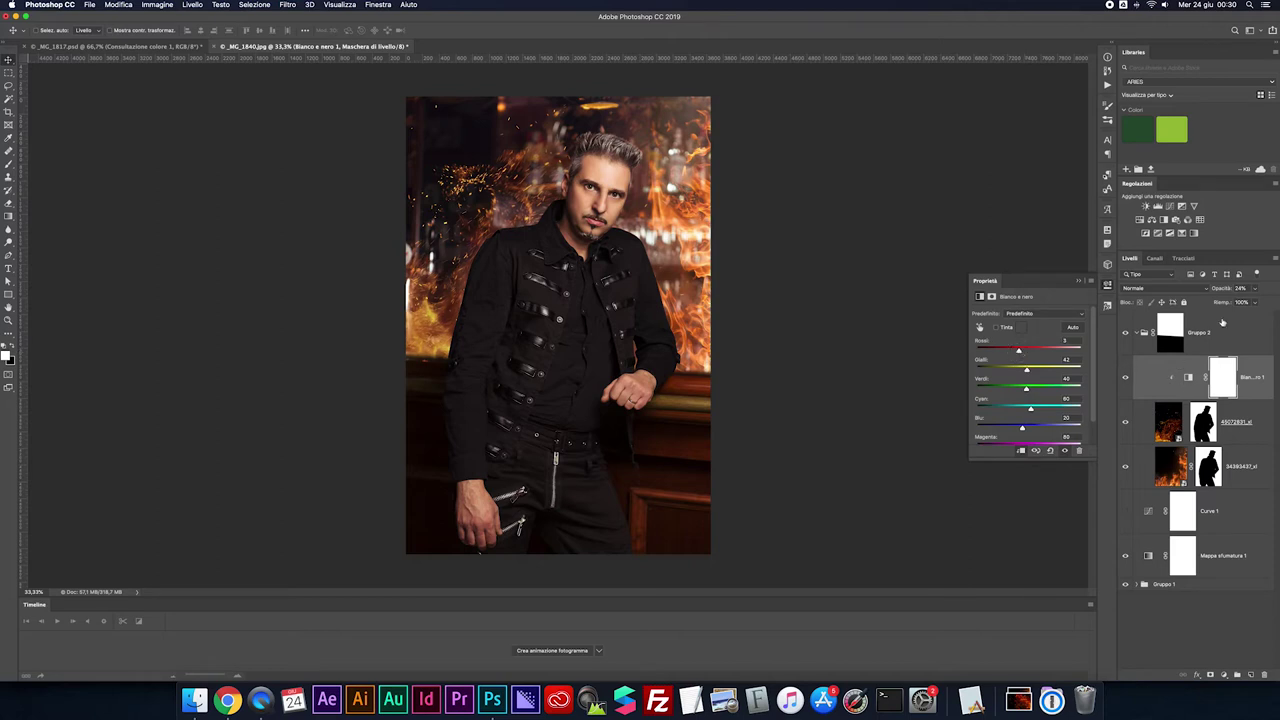
left_click(1124, 379)
Add a clipped Hue/Saturation adjustment with Hue nudged to about -3, comparing before and after
left_click(1124, 379)
left_click(1124, 379)
left_click(1139, 219)
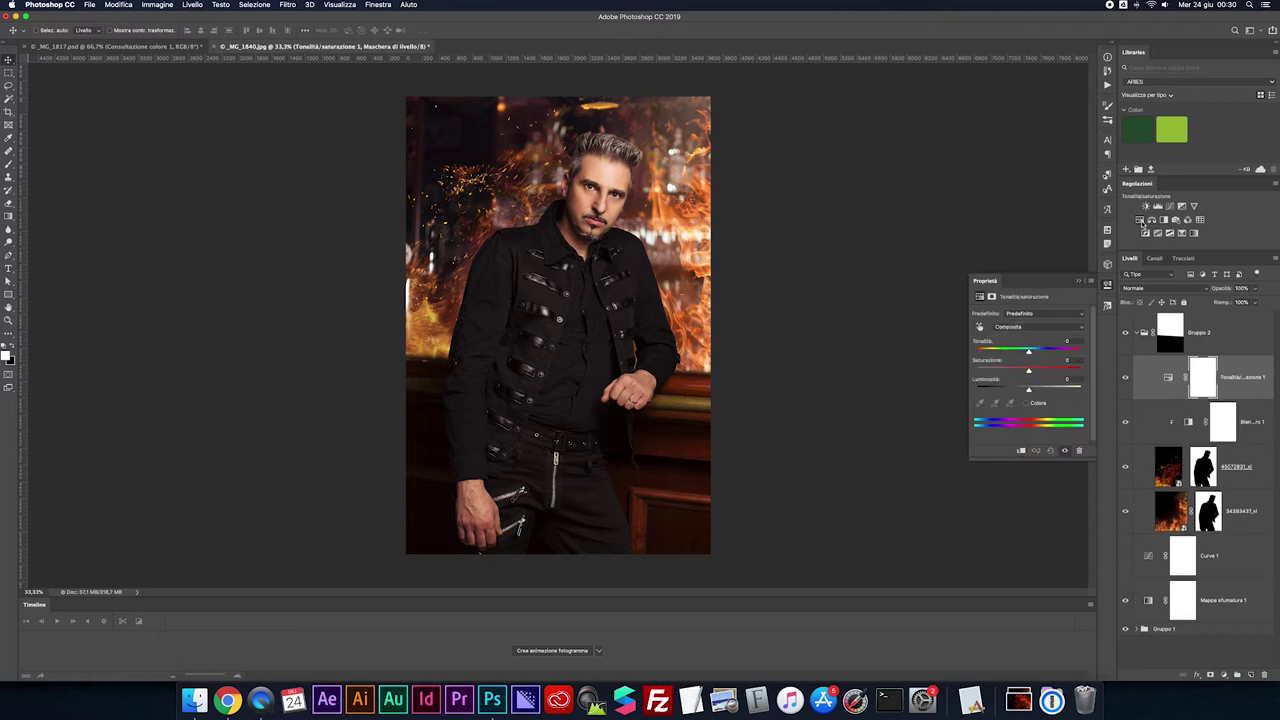
left_click_drag(1029, 353, 1029, 353)
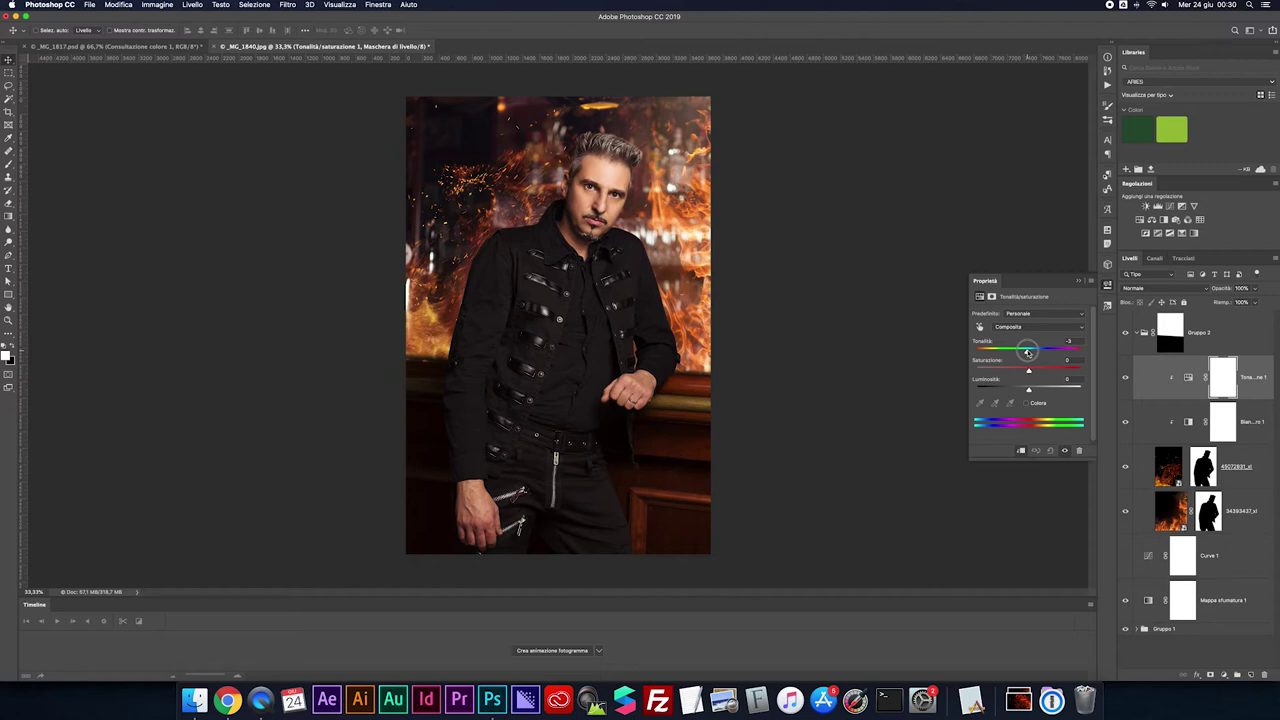
left_click(1125, 379)
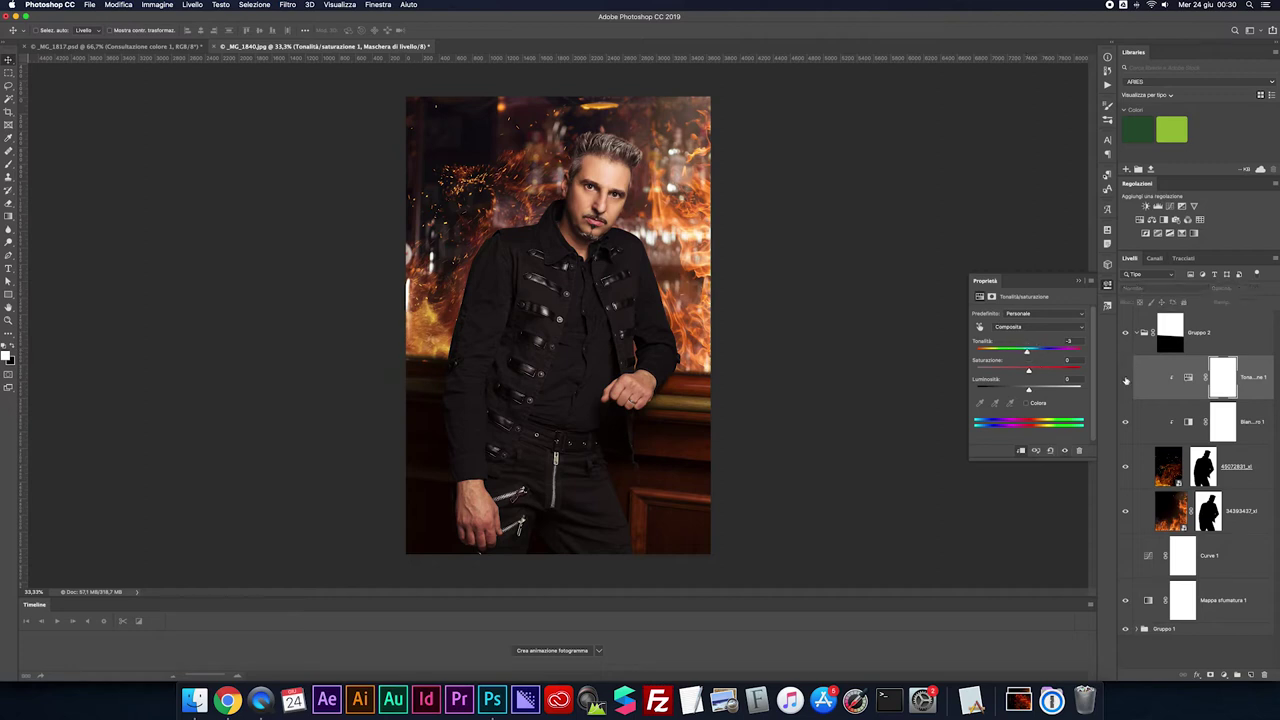
left_click(1125, 379)
left_click(1078, 283)
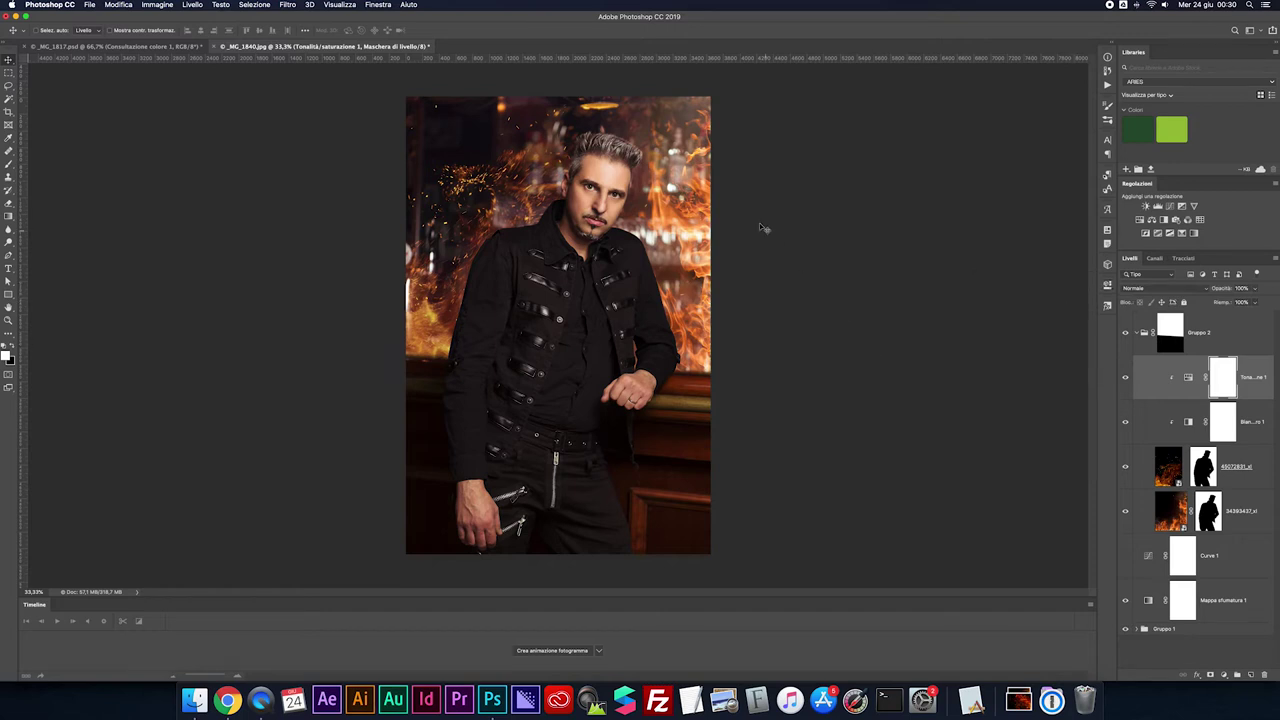
Load the 45072831_xl mask as a selection and target that mask with the Gradient tool
key("super+plus")
scroll(728, 235, "up", 3)
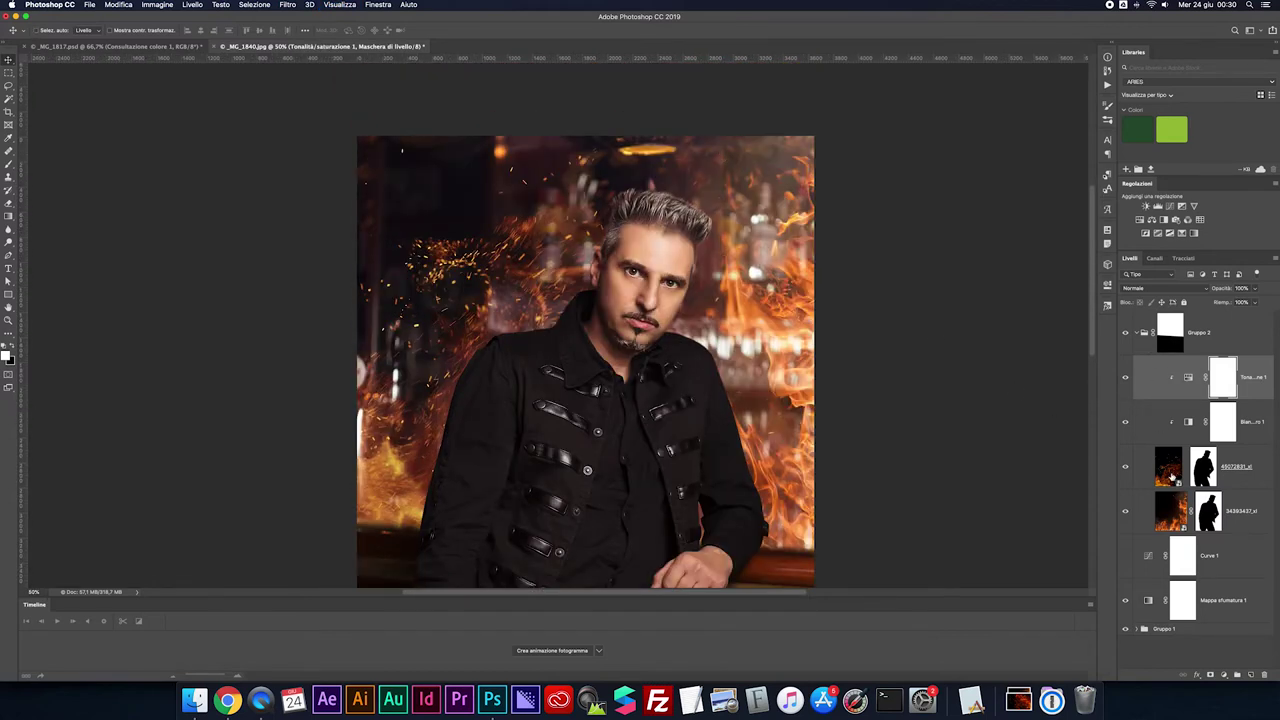
left_click(1172, 478)
left_click(1125, 468)
left_click(1125, 468)
left_click(1207, 470, "super")
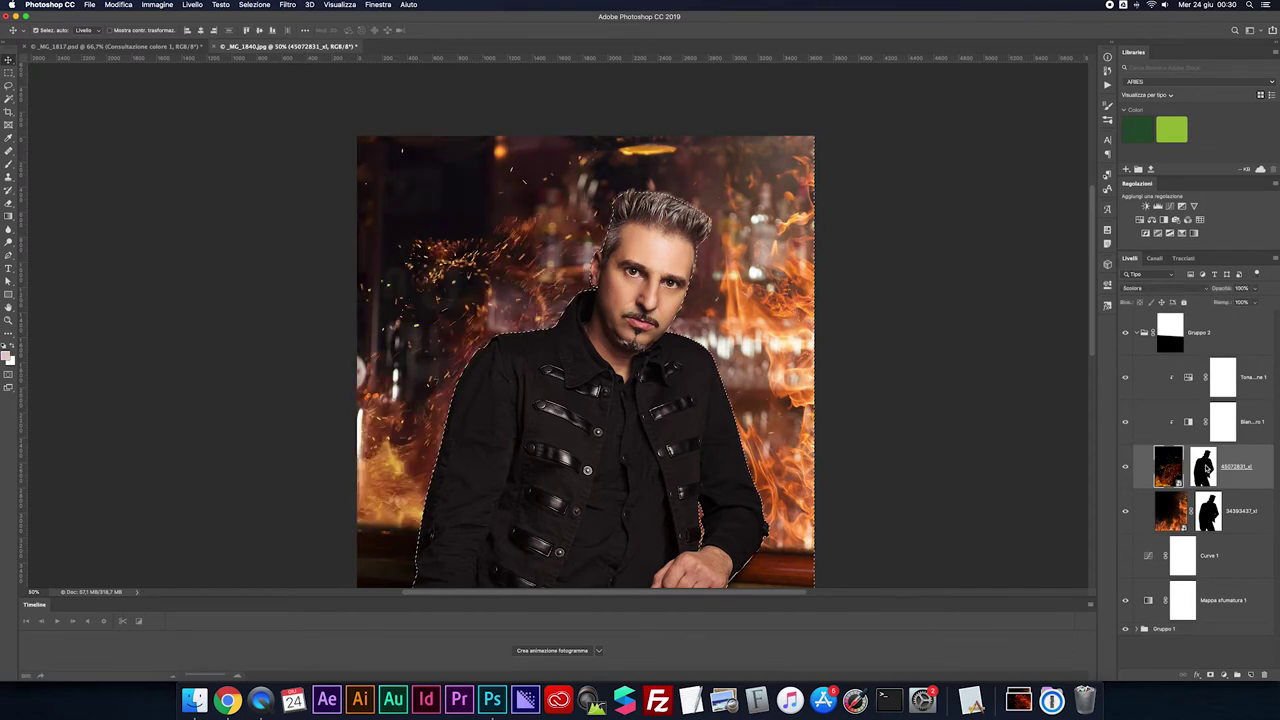
key("g")
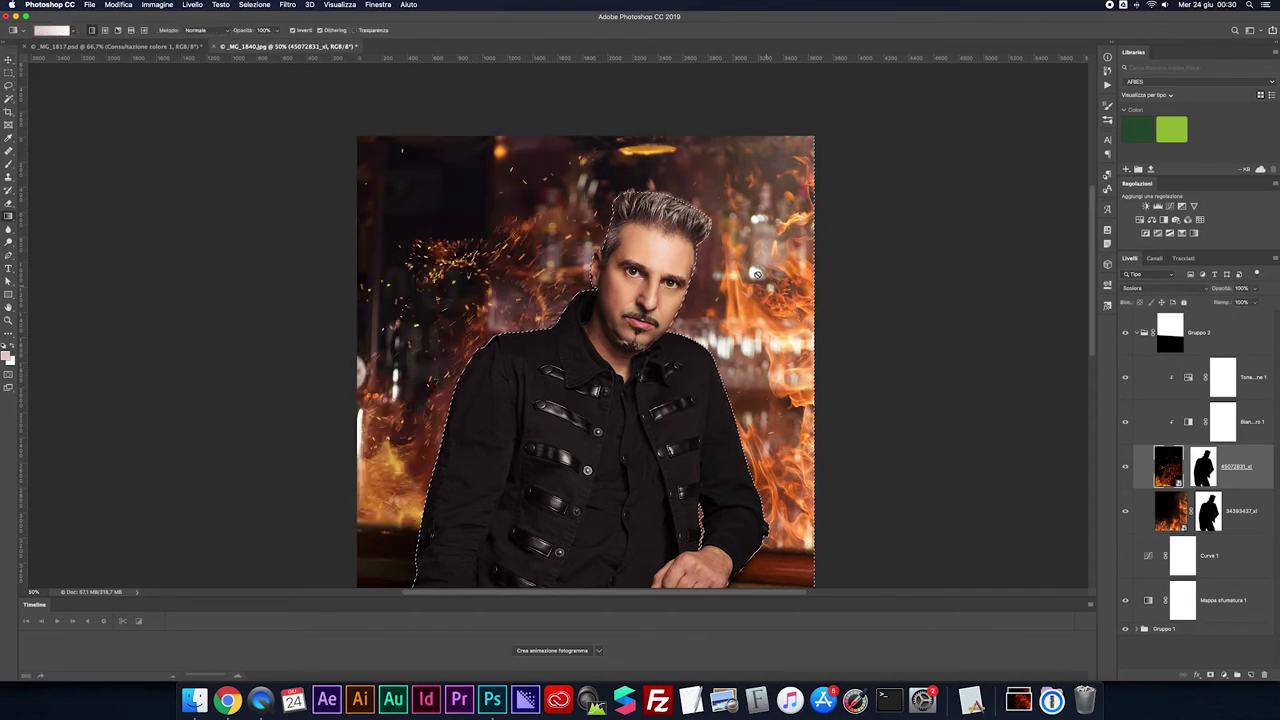
left_click(1203, 468)
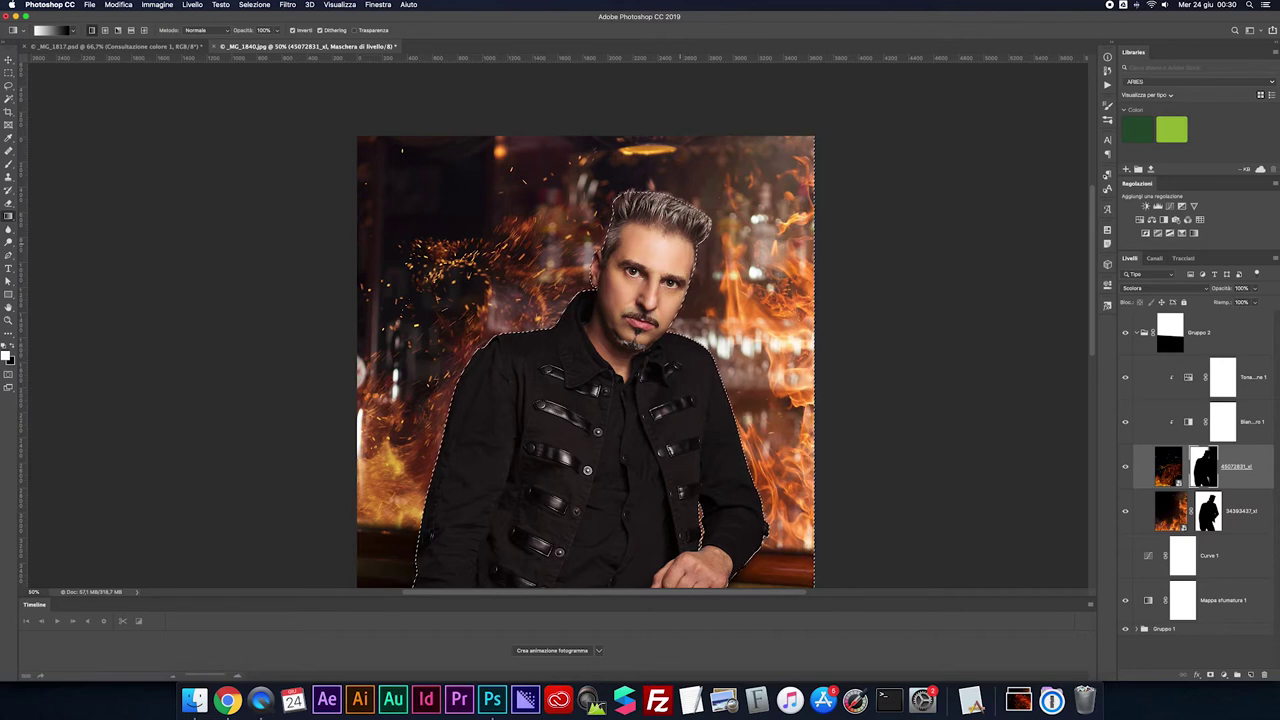
Undo the trial mask fill and load the 34393437_xl mask as the silhouette selection
left_click(1125, 511)
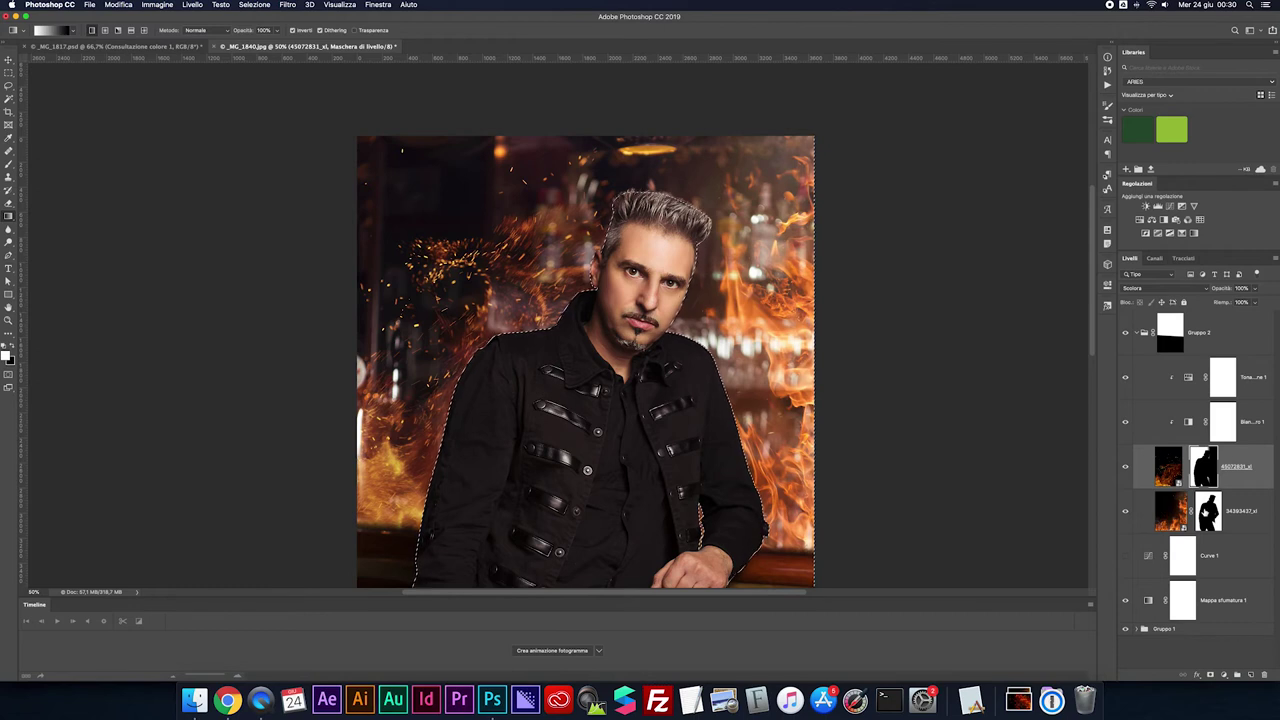
scroll(545, 583, "down", 3)
scroll(545, 583, "down", 3)
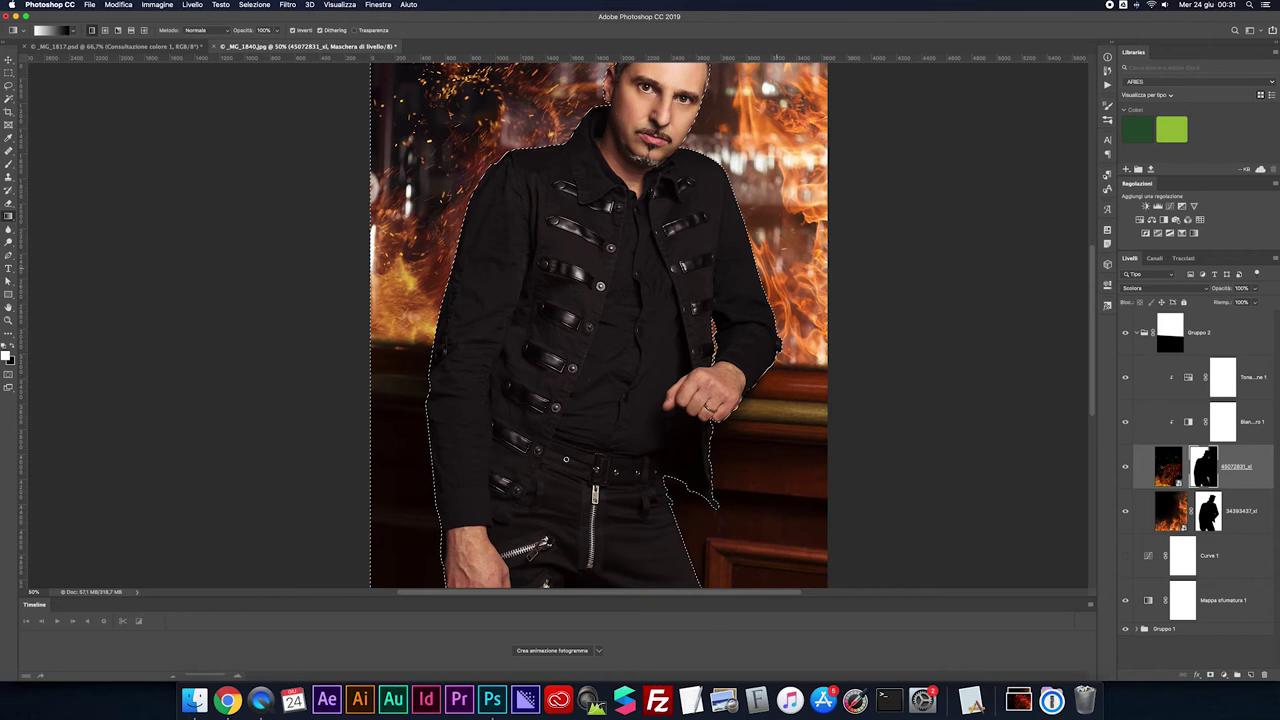
scroll(775, 265, "up", 6)
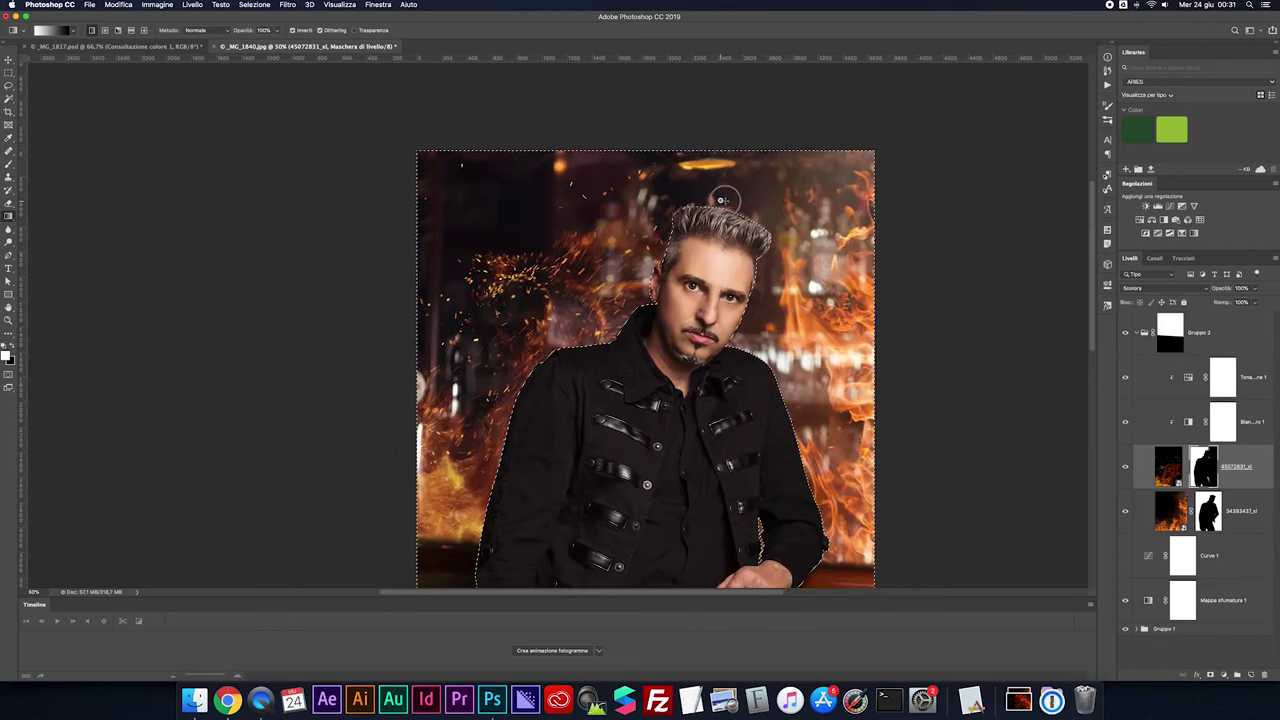
key("alt+BackSpace")
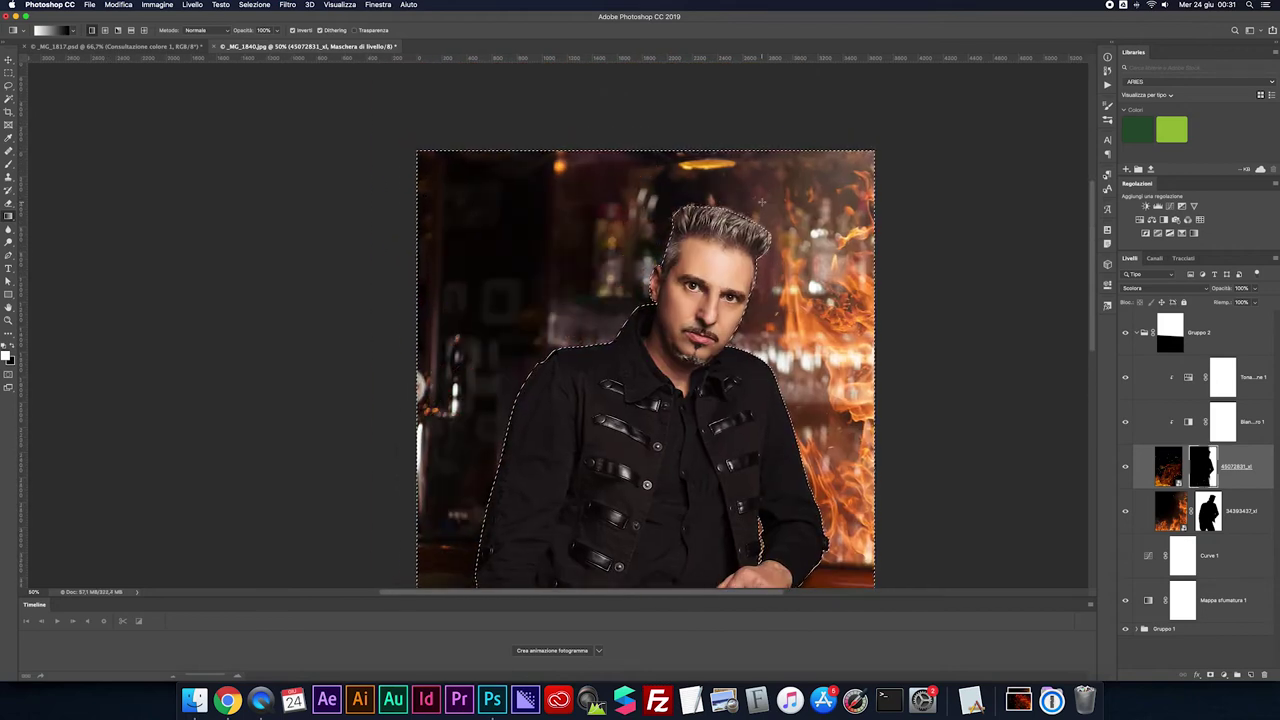
key("ctrl+z")
key("ctrl+d")
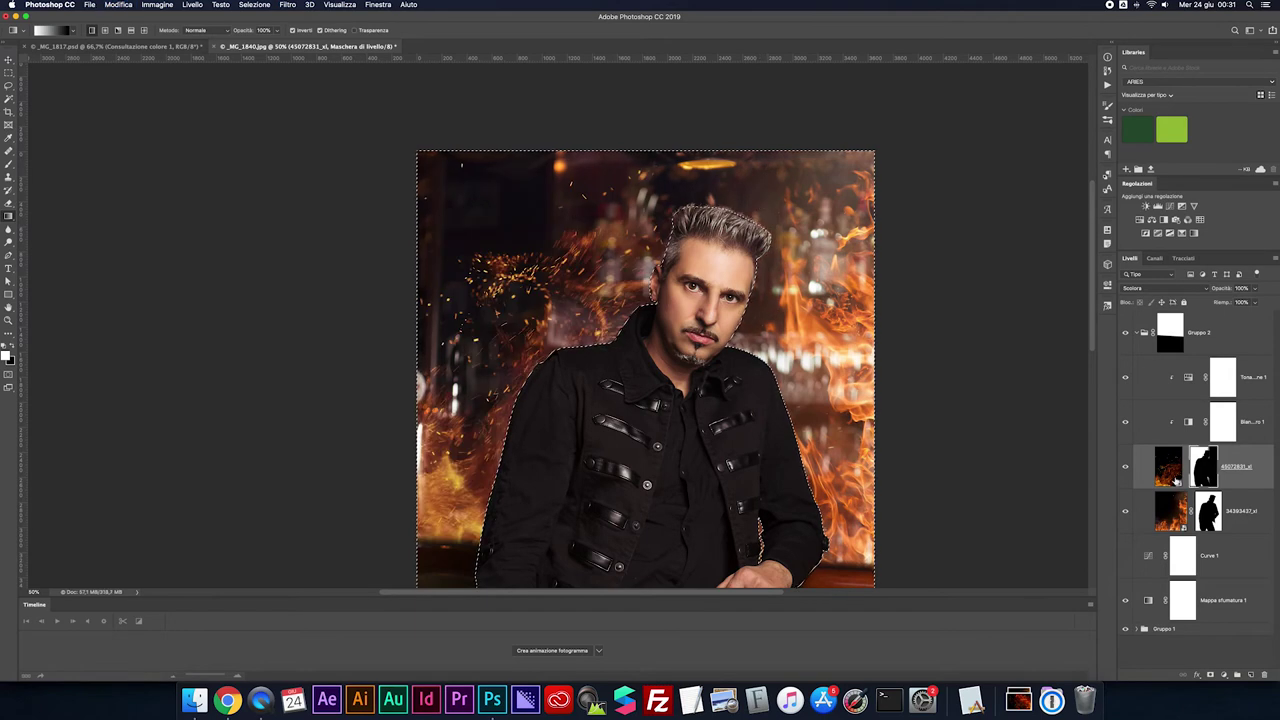
left_click(1208, 511, "ctrl")
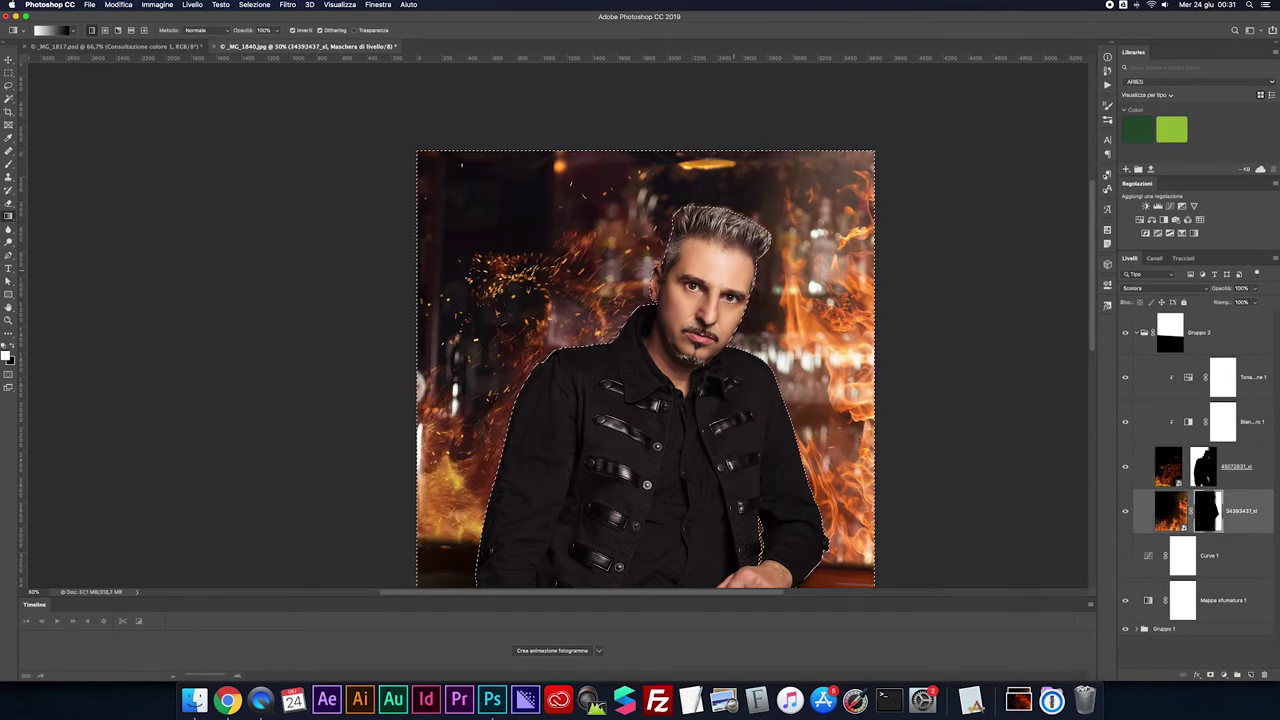
key("ctrl+minus")
Give 34393437_xl a split Blend If dropping tones below level 16, then collapse Gruppo 2
key("ctrl+d")
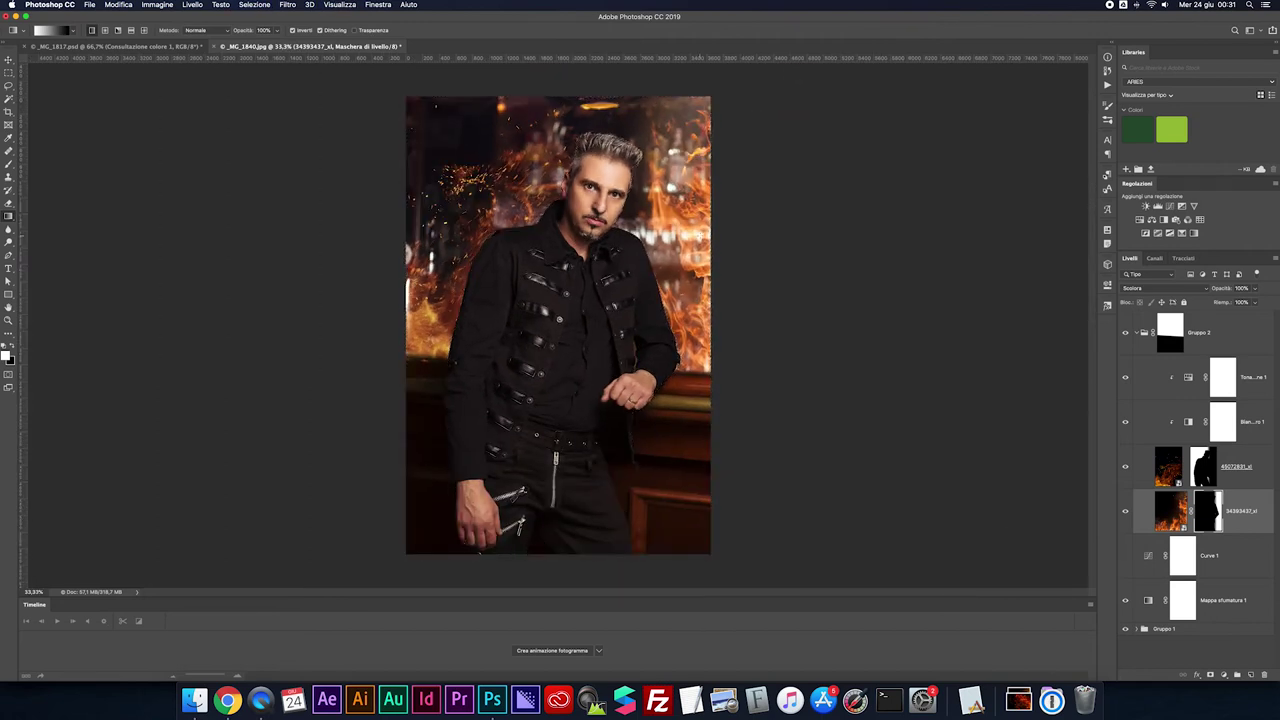
double_click(1256, 508)
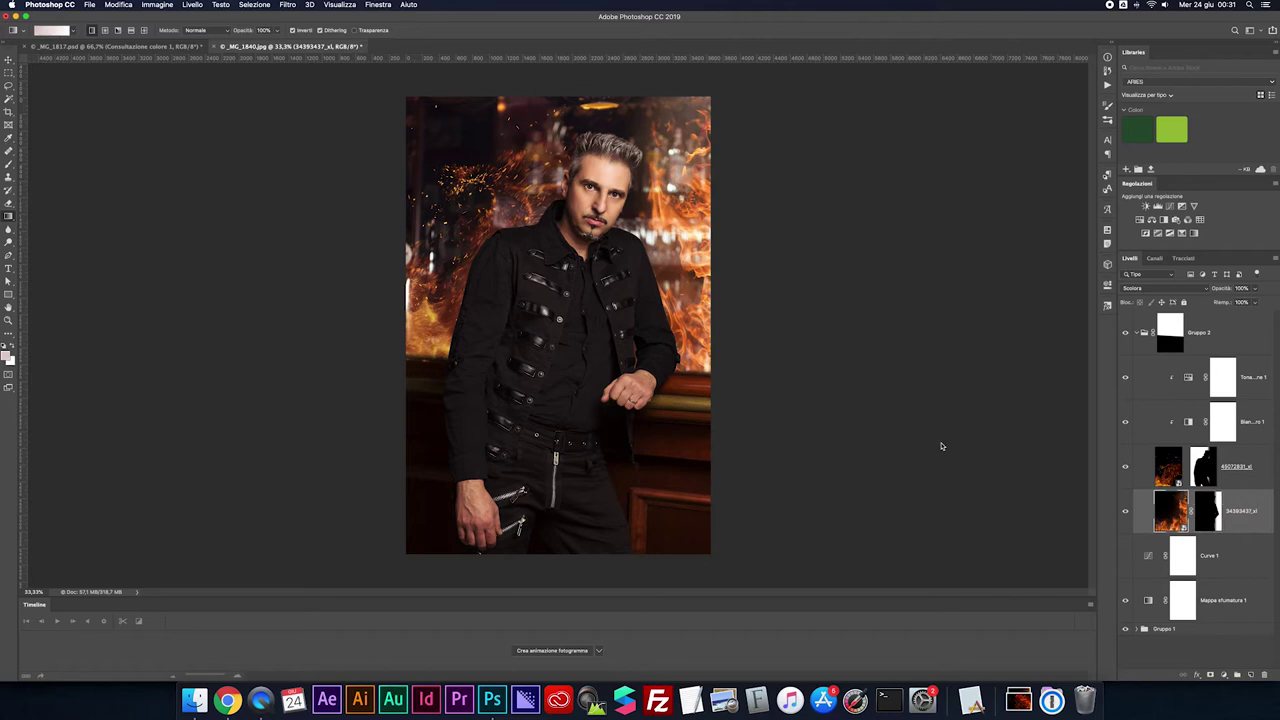
left_click_drag(818, 456, 853, 458)
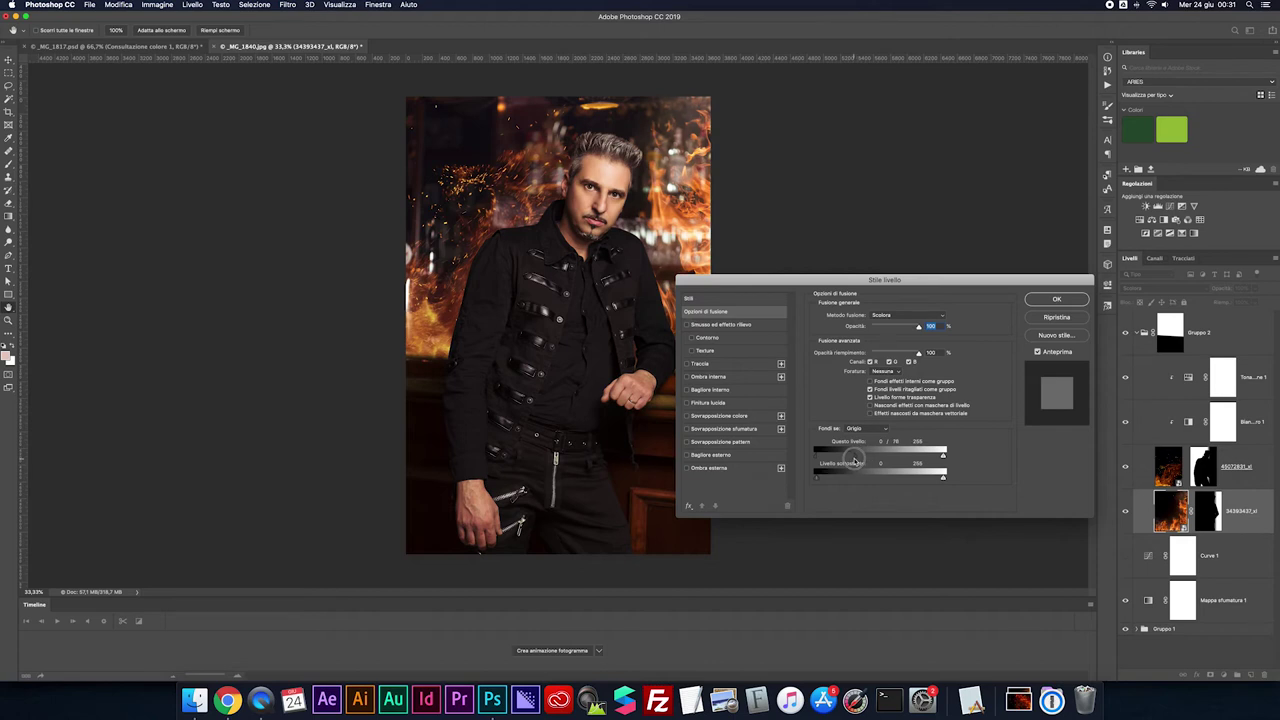
left_click(1024, 304)
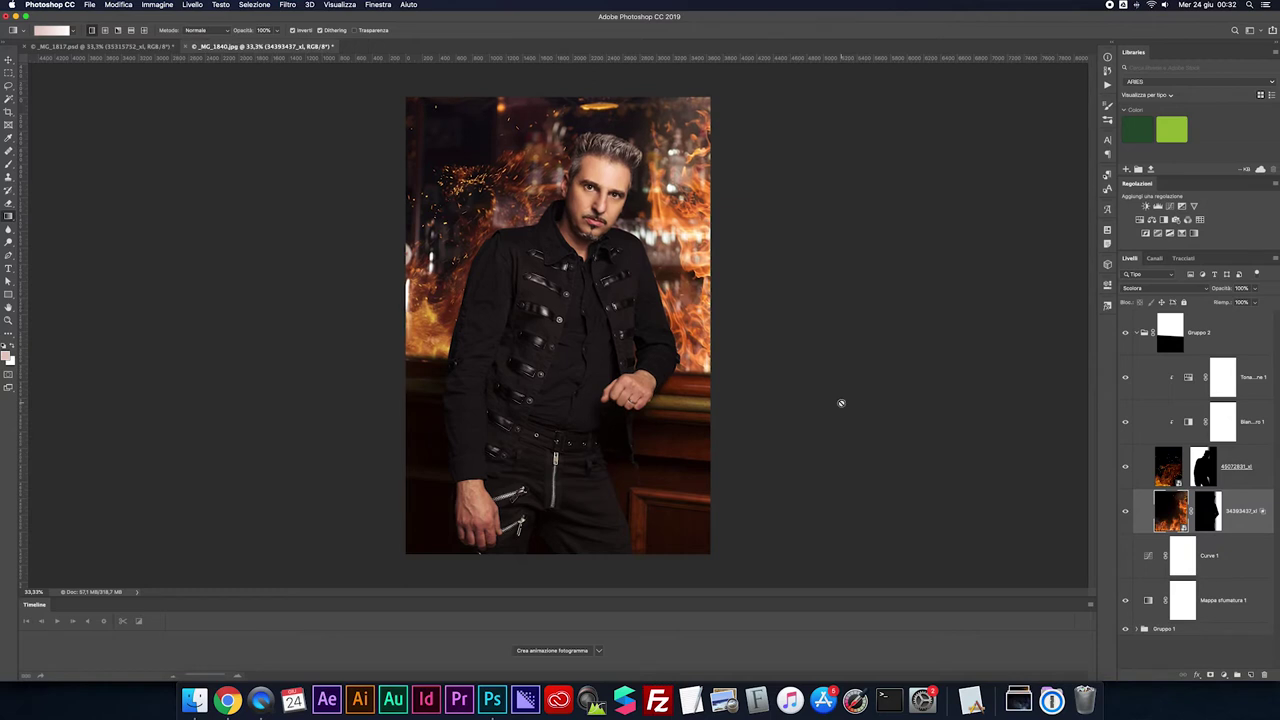
left_click(1144, 333)
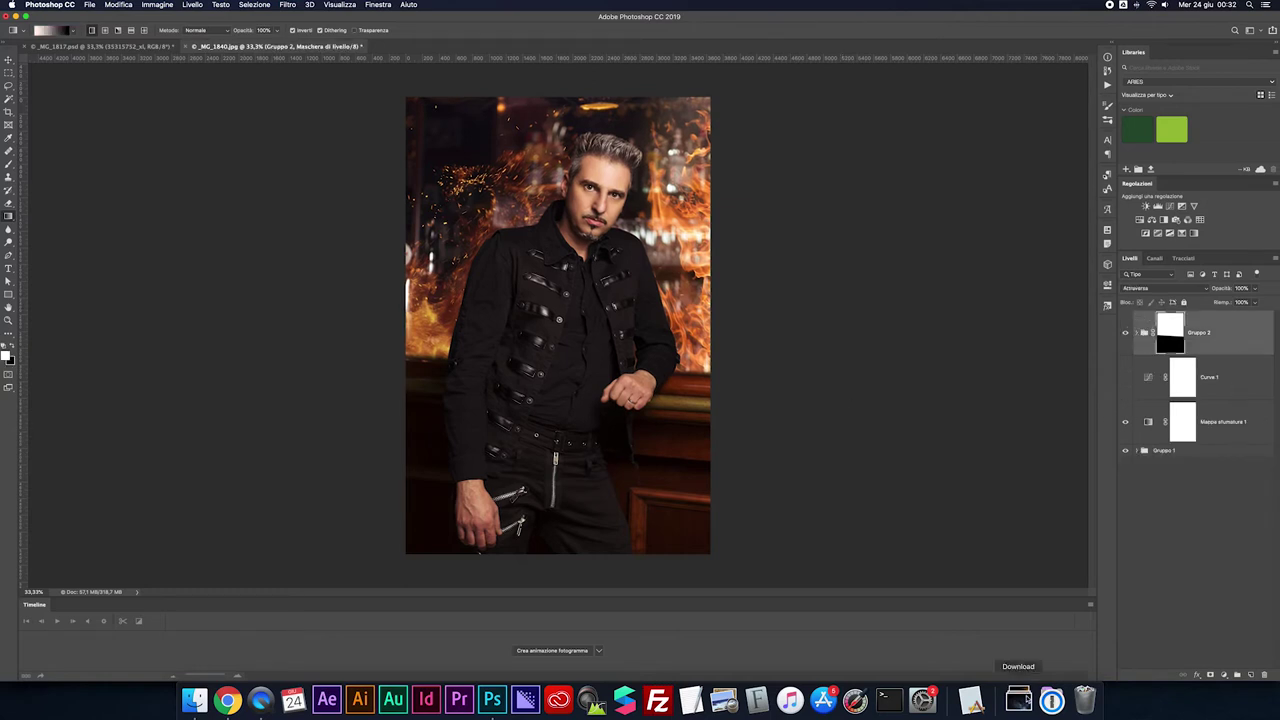
Place the smoke image 35315752_xl and set it to Scolora blending
left_click(1020, 700)
left_click_drag(1019, 662, 635, 455)
left_click(1140, 288)
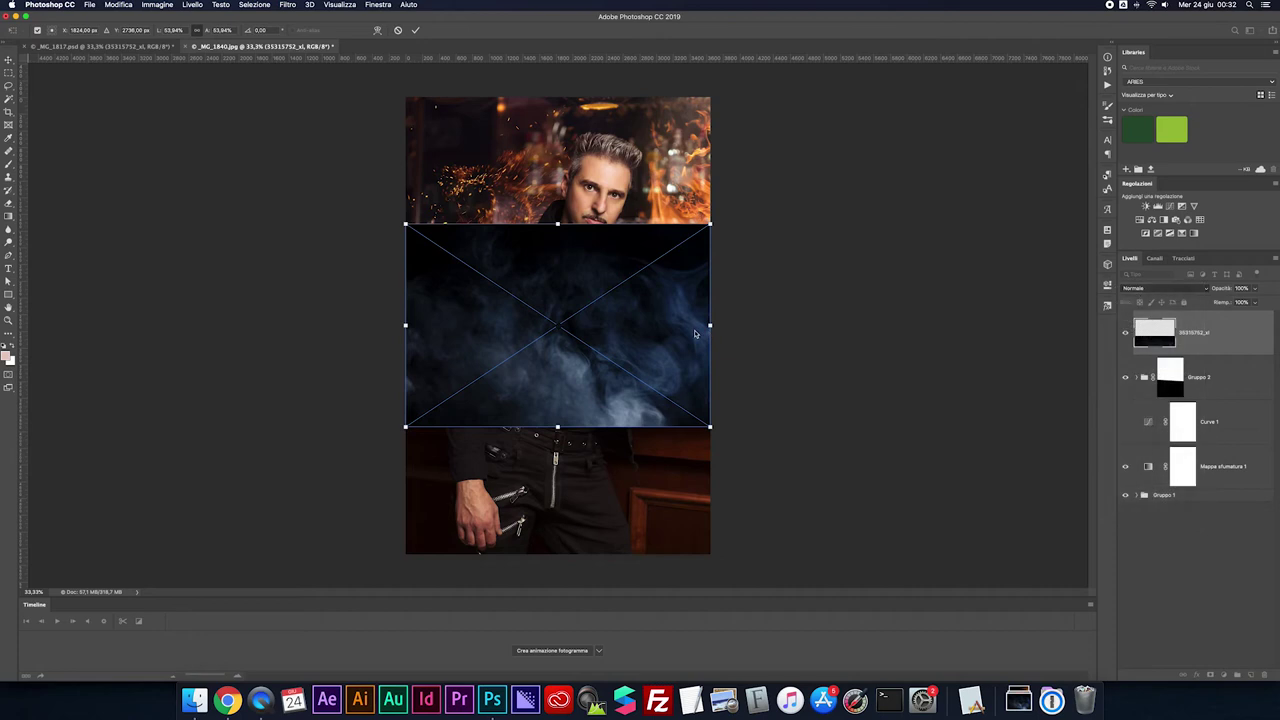
left_click(1143, 360)
Flip the smoke horizontally, enlarge it, and position it across the lower left of the portrait
right_click(627, 294)
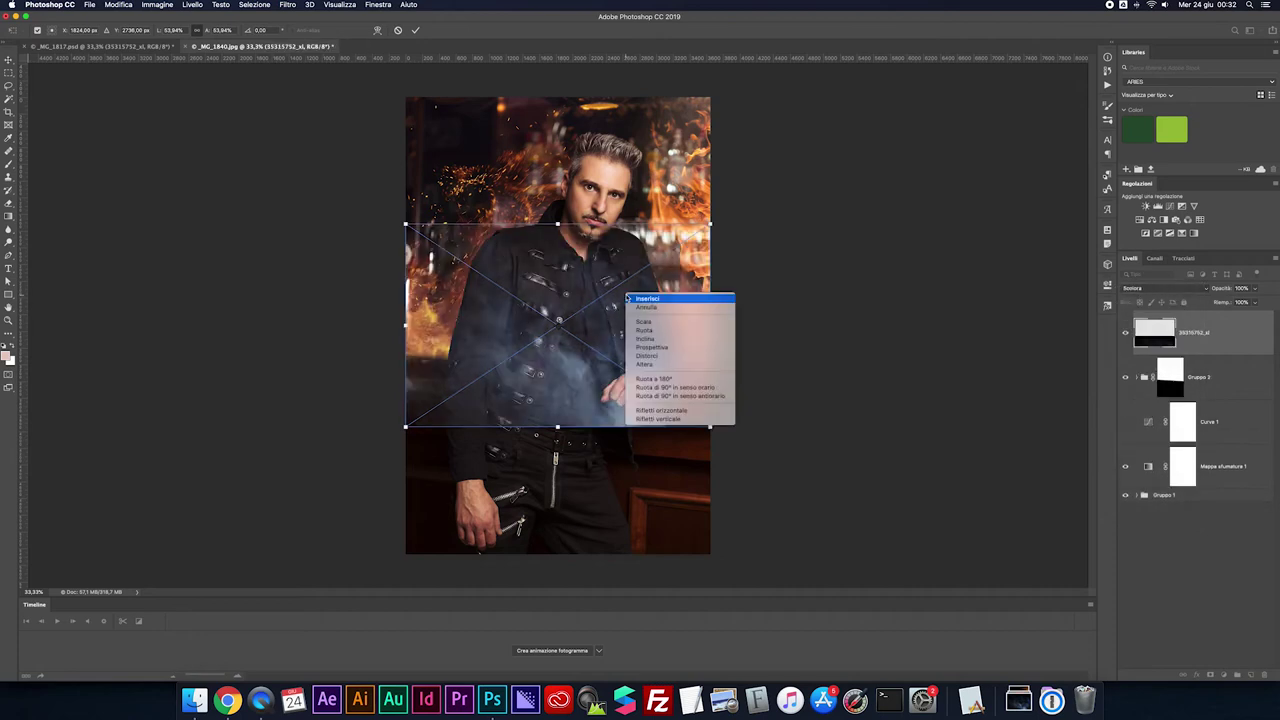
left_click(681, 411)
left_click_drag(578, 306, 578, 432)
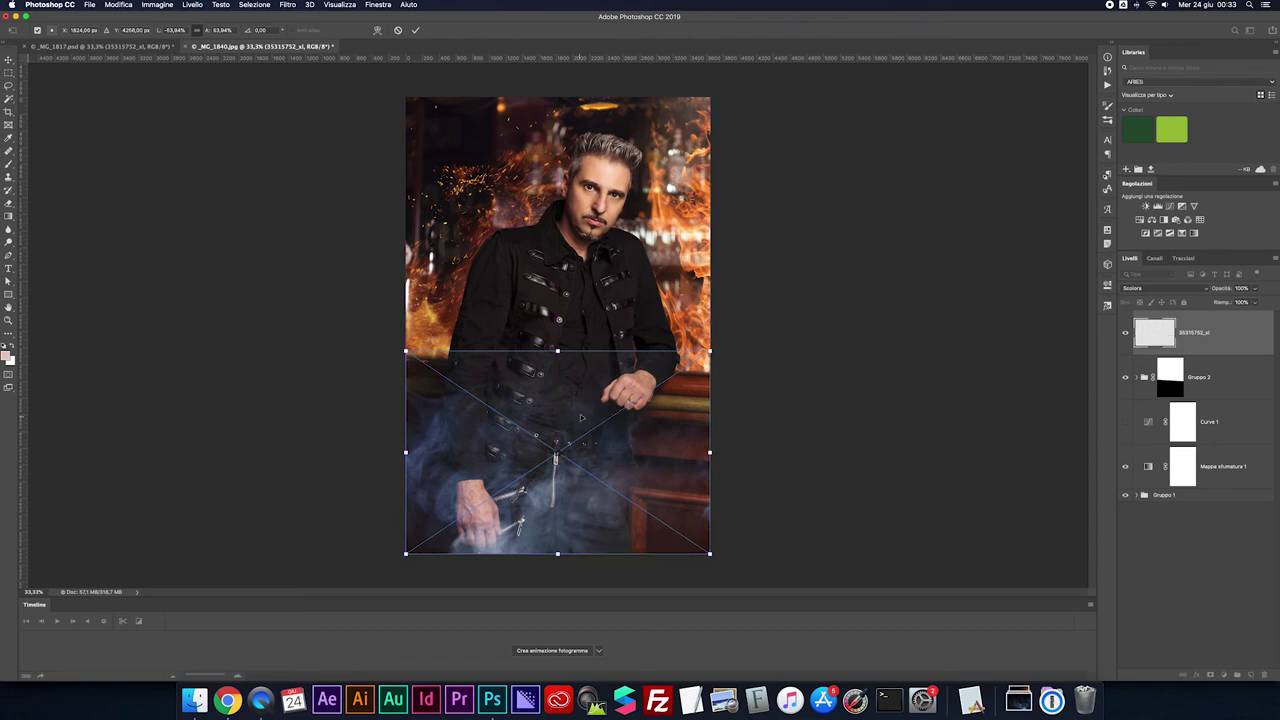
left_click_drag(580, 416, 498, 416)
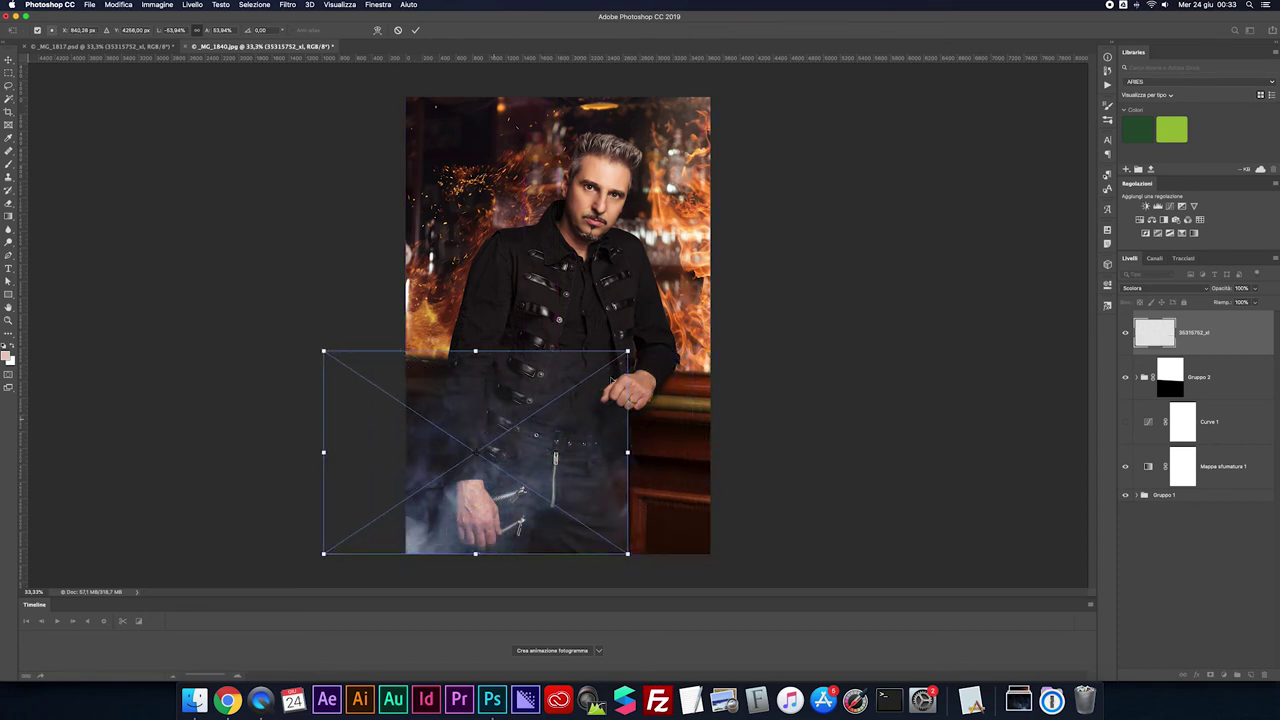
left_click_drag(628, 351, 711, 294)
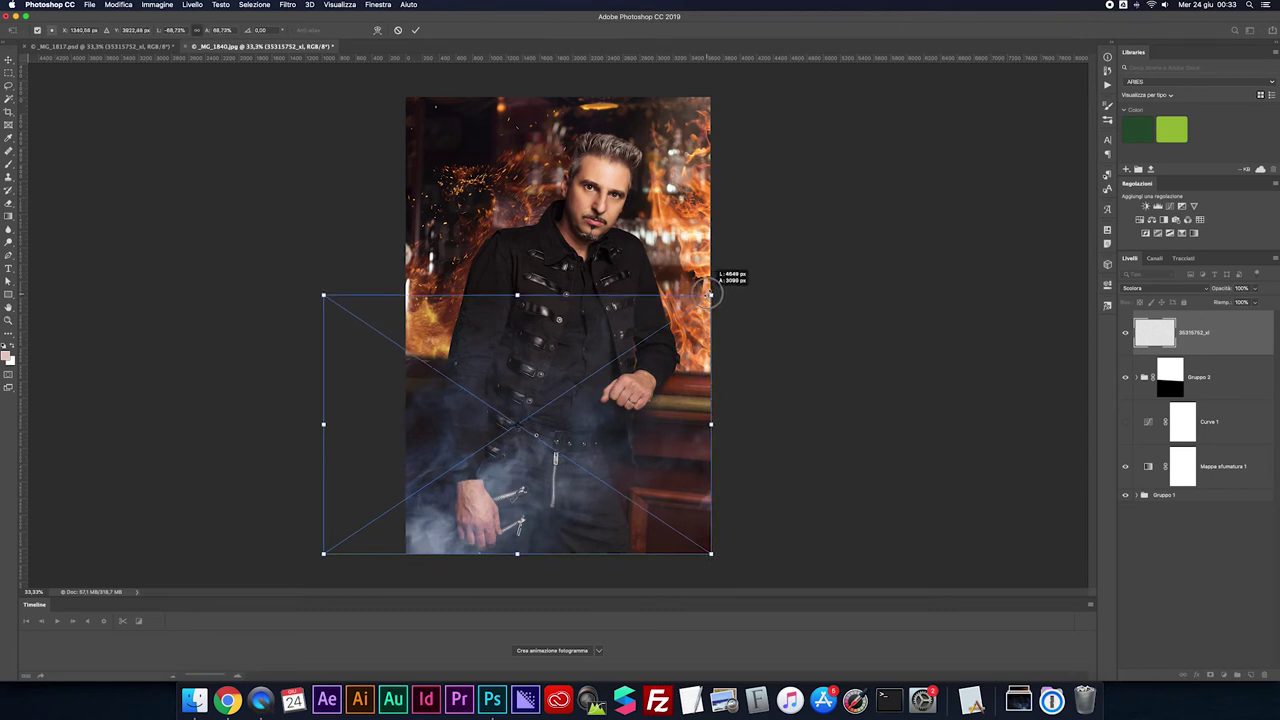
left_click_drag(634, 360, 621, 429)
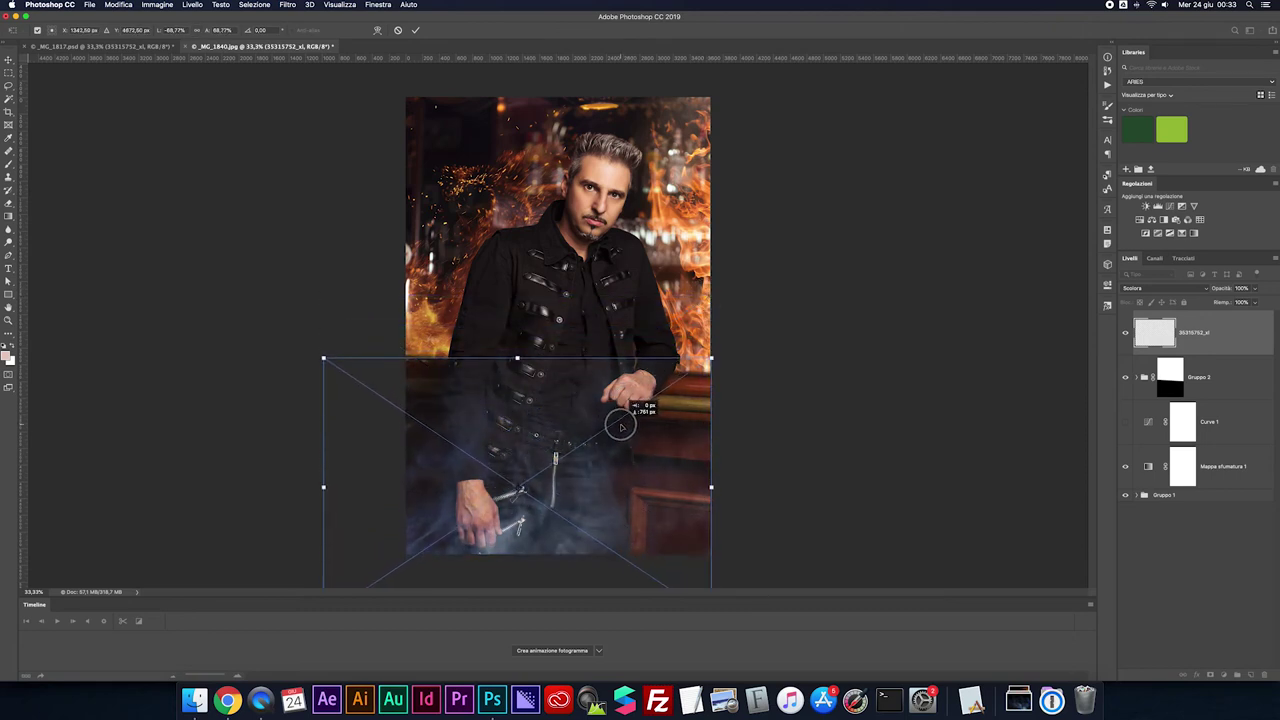
key("Return")
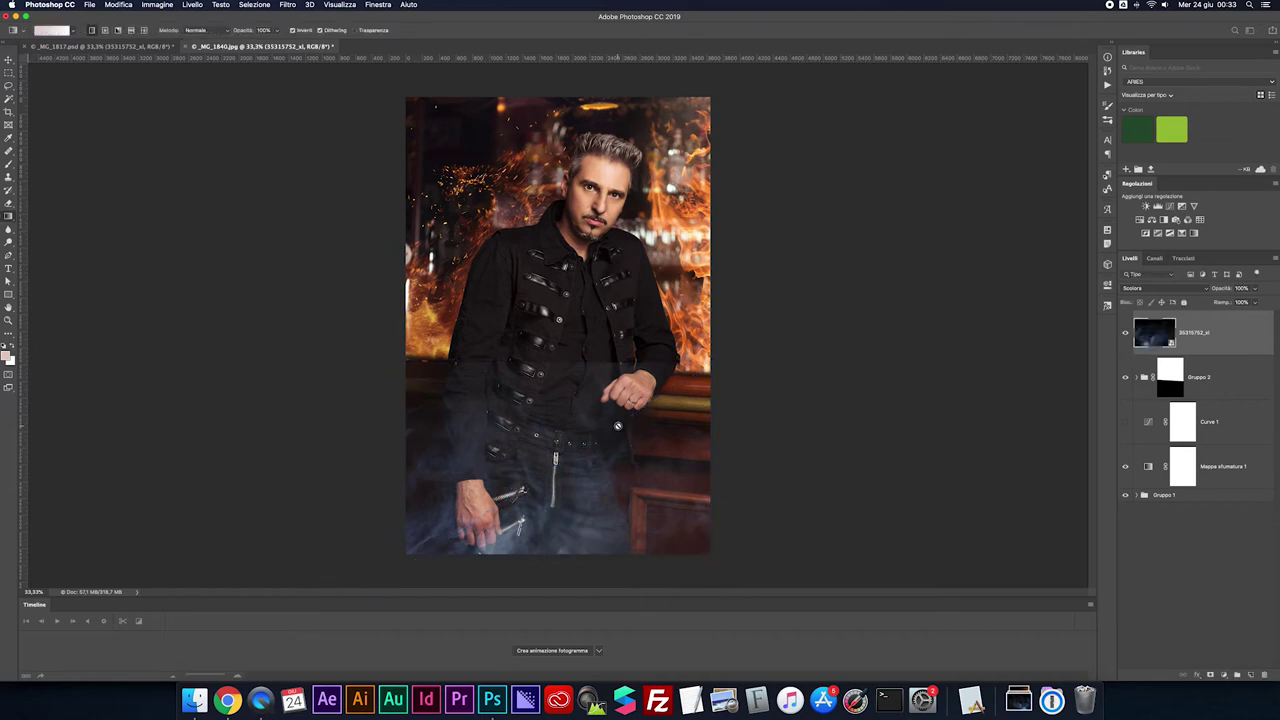
Mask the smoke with a gradient fading toward the top, then expand the fire group
left_click(1223, 676)
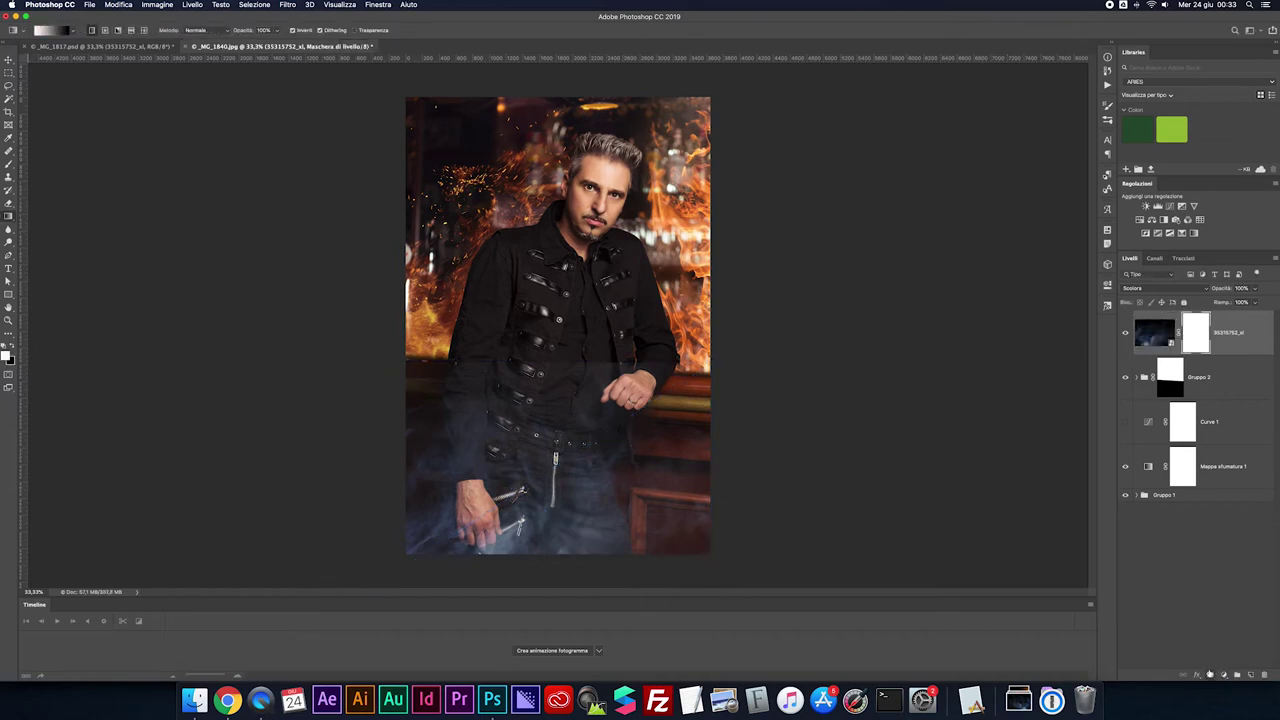
left_click_drag(563, 370, 563, 440)
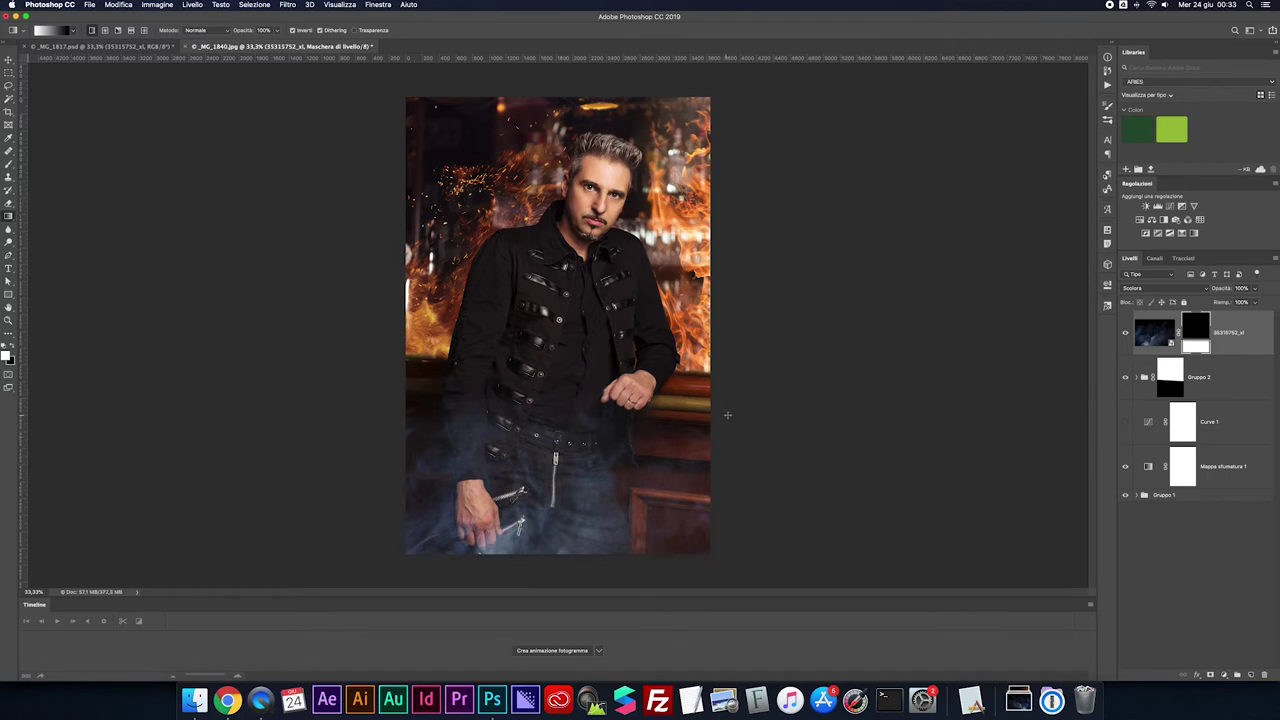
left_click(1125, 333)
left_click(1140, 379)
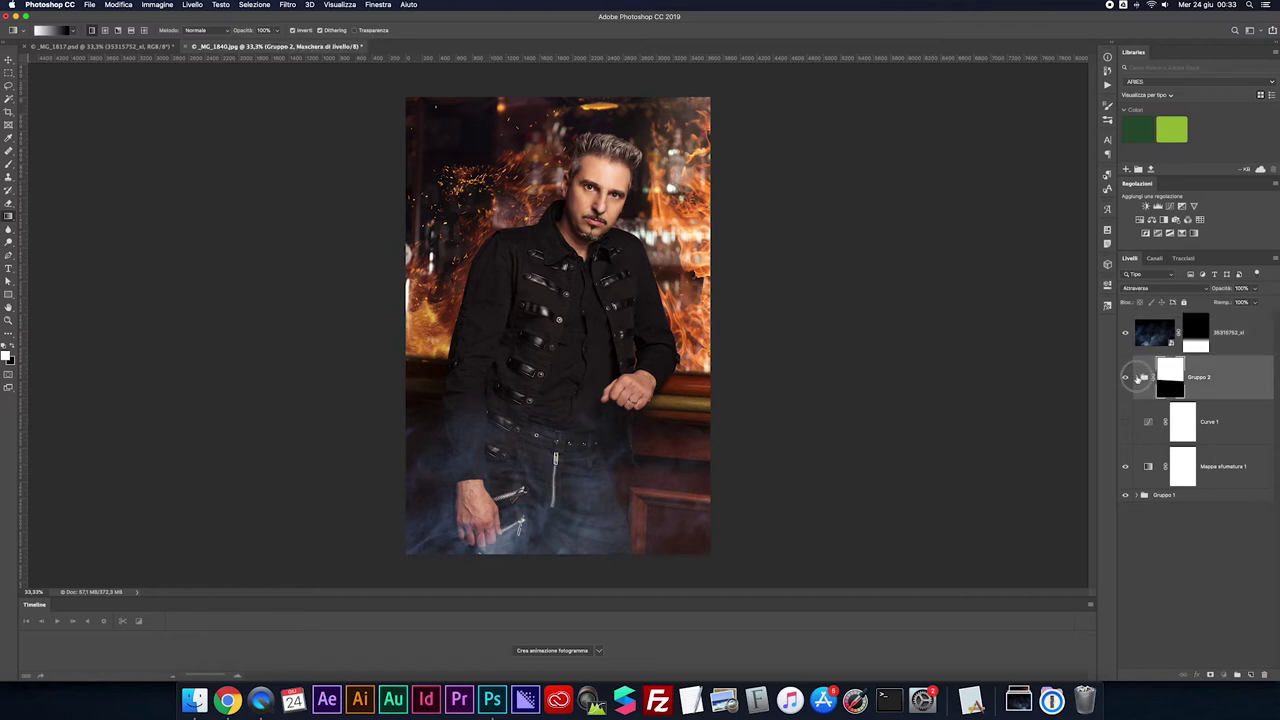
left_click(1144, 377)
Feather the 45072831_xl layer mask to 2 px
scroll(560, 240, "up", 1)
scroll(560, 240, "up", 1)
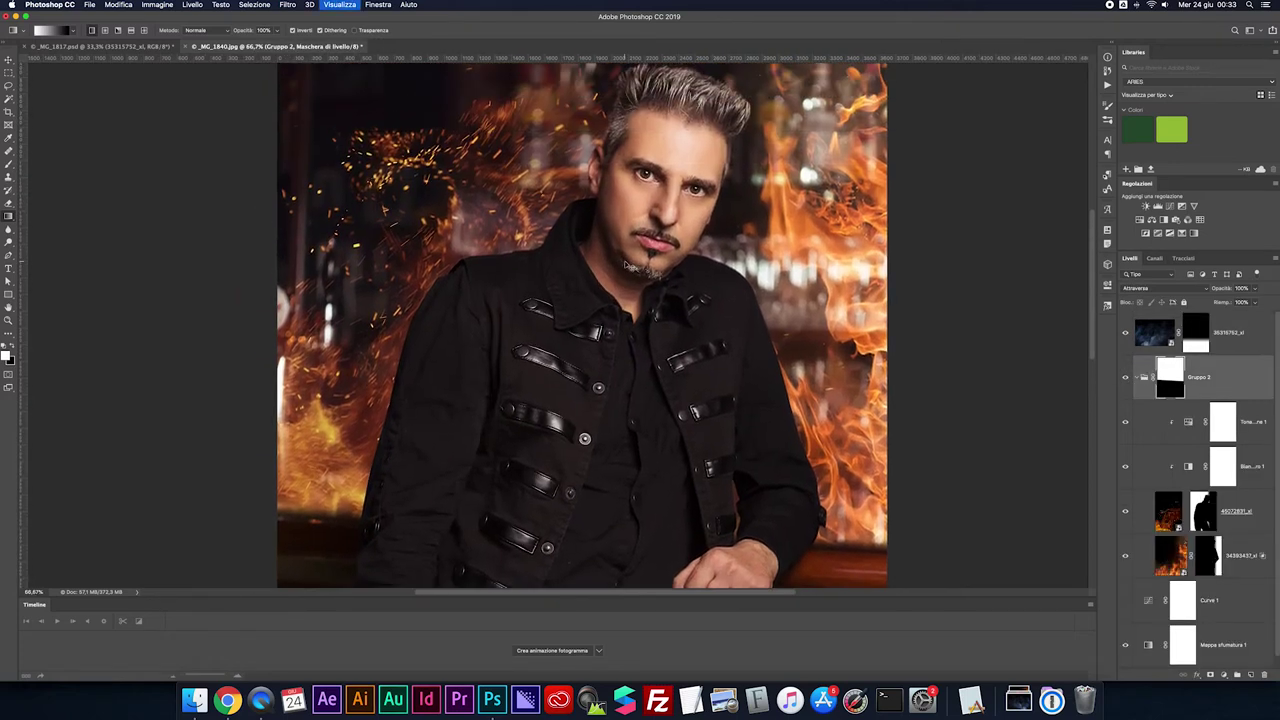
scroll(592, 260, "up", 1)
scroll(592, 260, "up", 1)
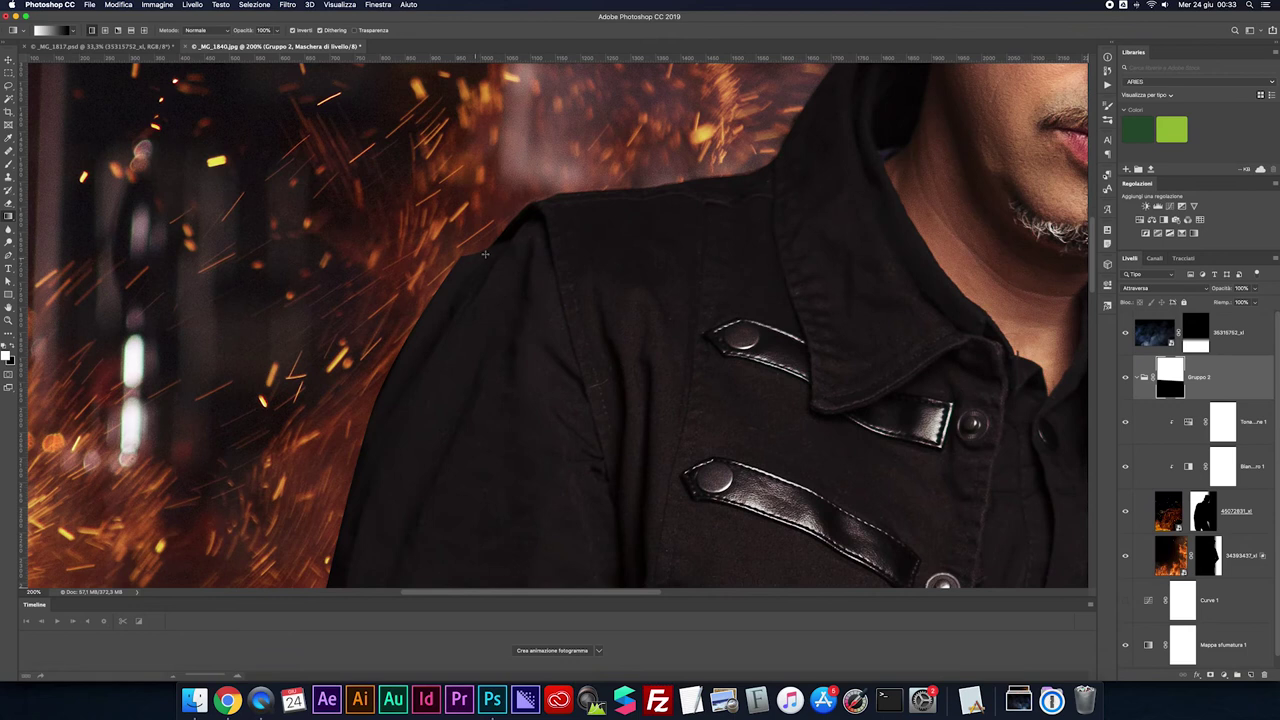
double_click(1205, 509)
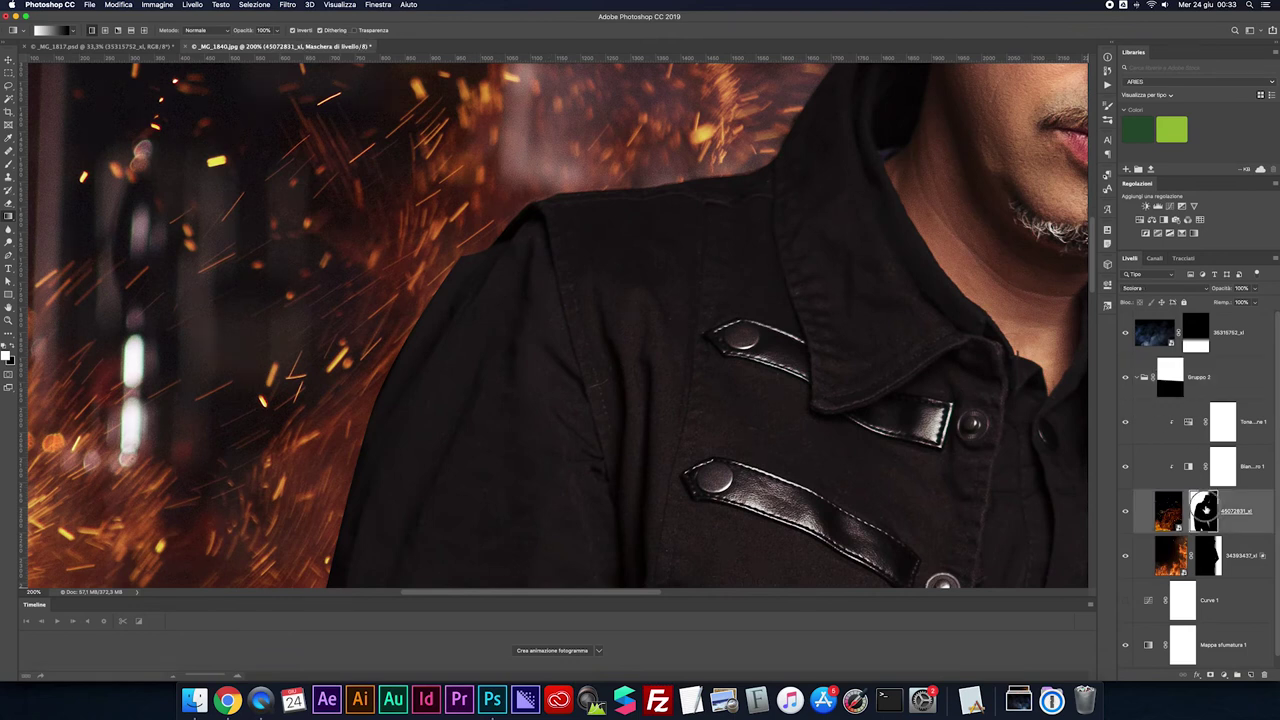
left_click(1070, 372)
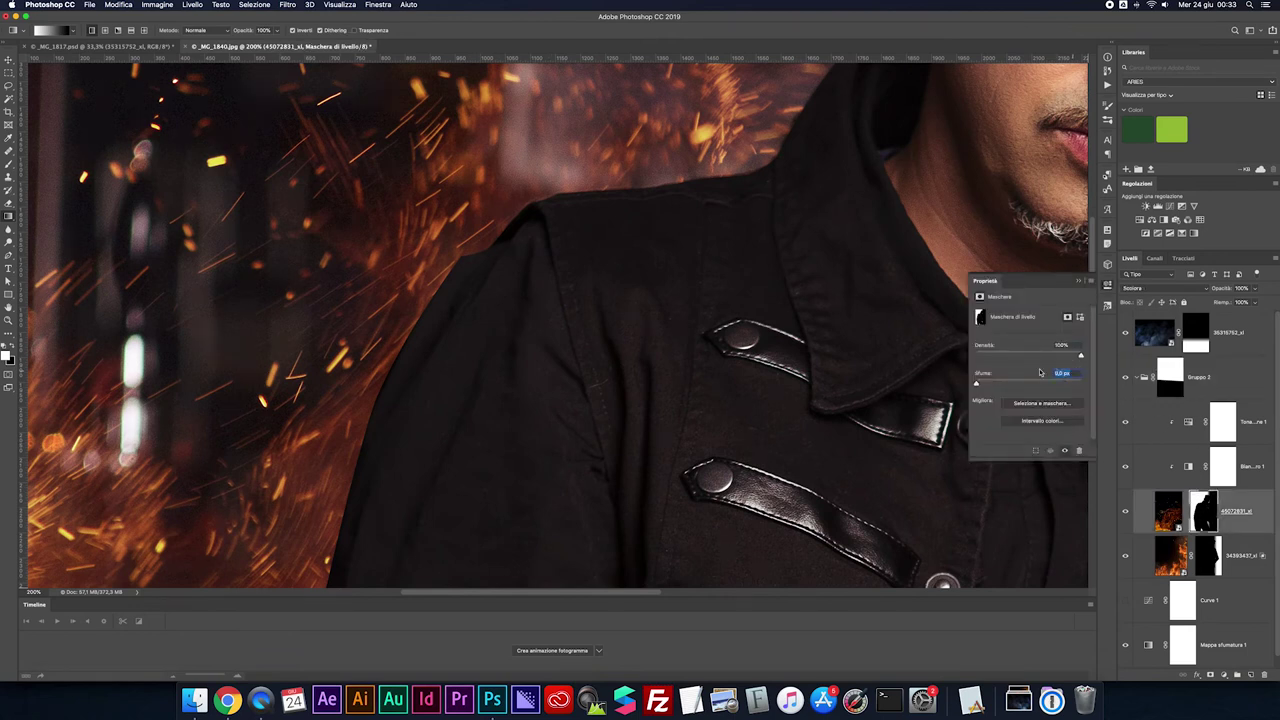
type("2")
key("Return")
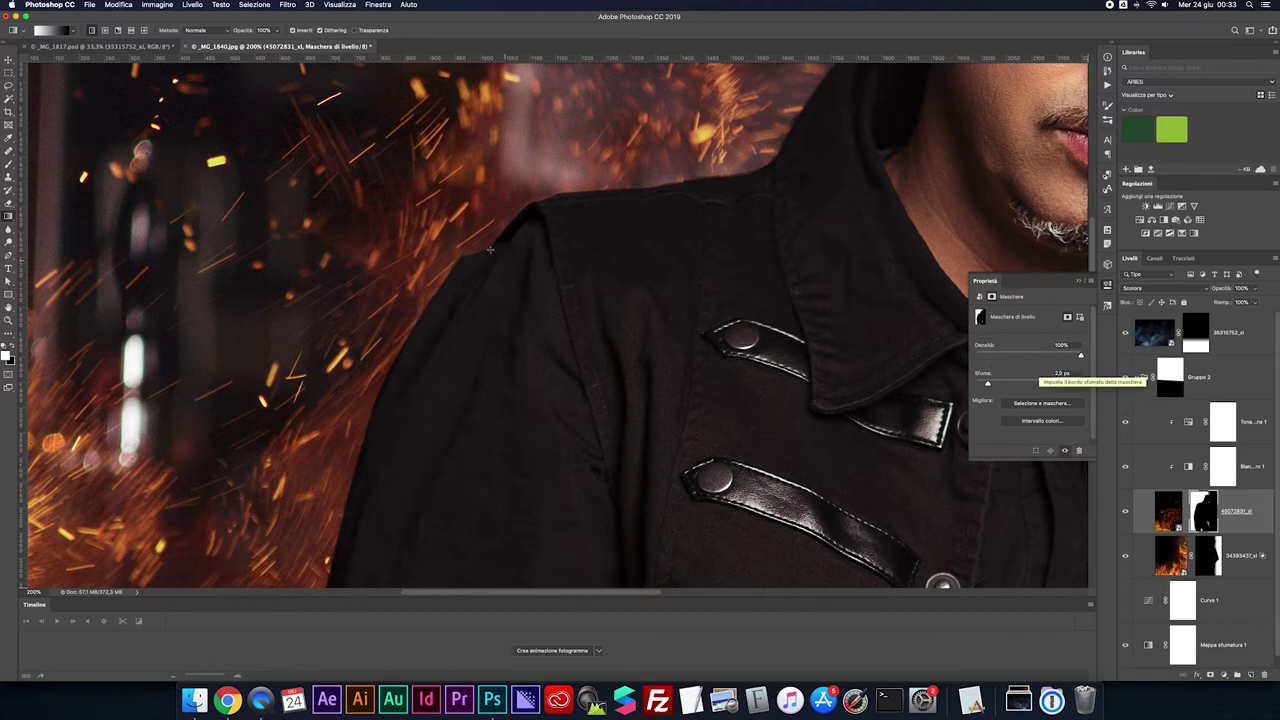
Feather the other flame mask to 2 px, collapse the fire group, and open the Smoke folder
left_click(1216, 556)
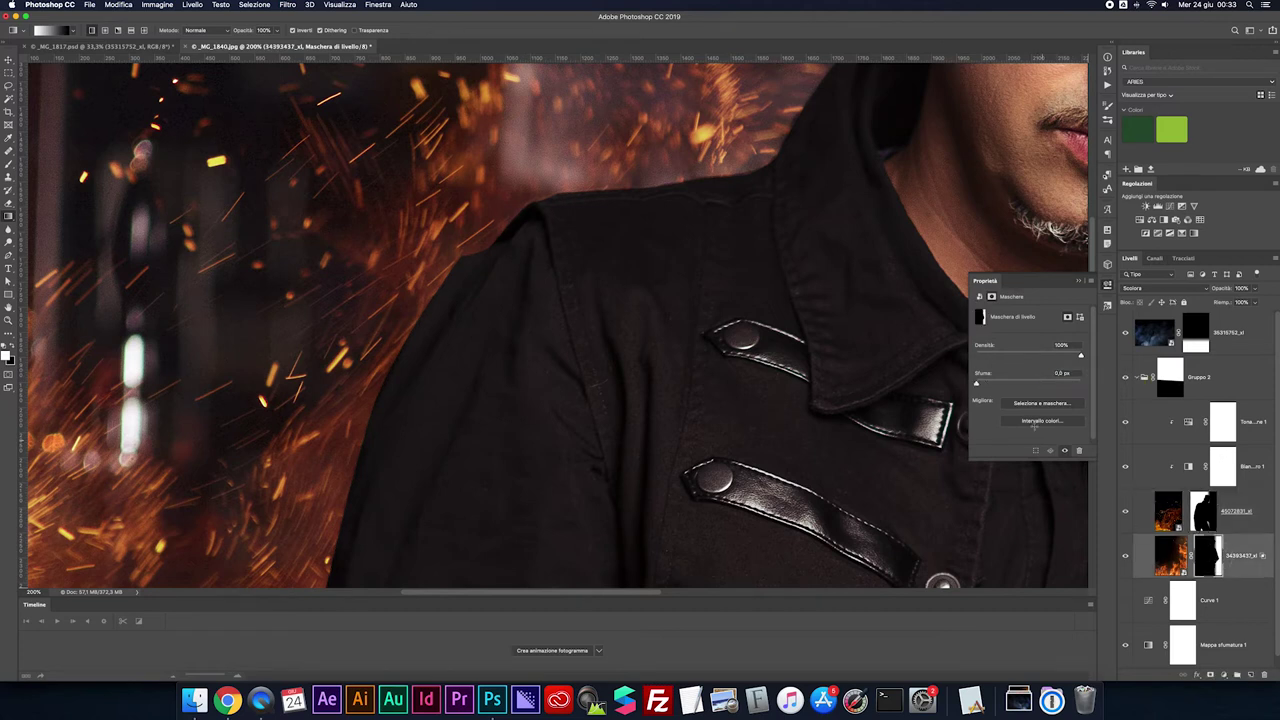
left_click(1066, 373)
key("super+0")
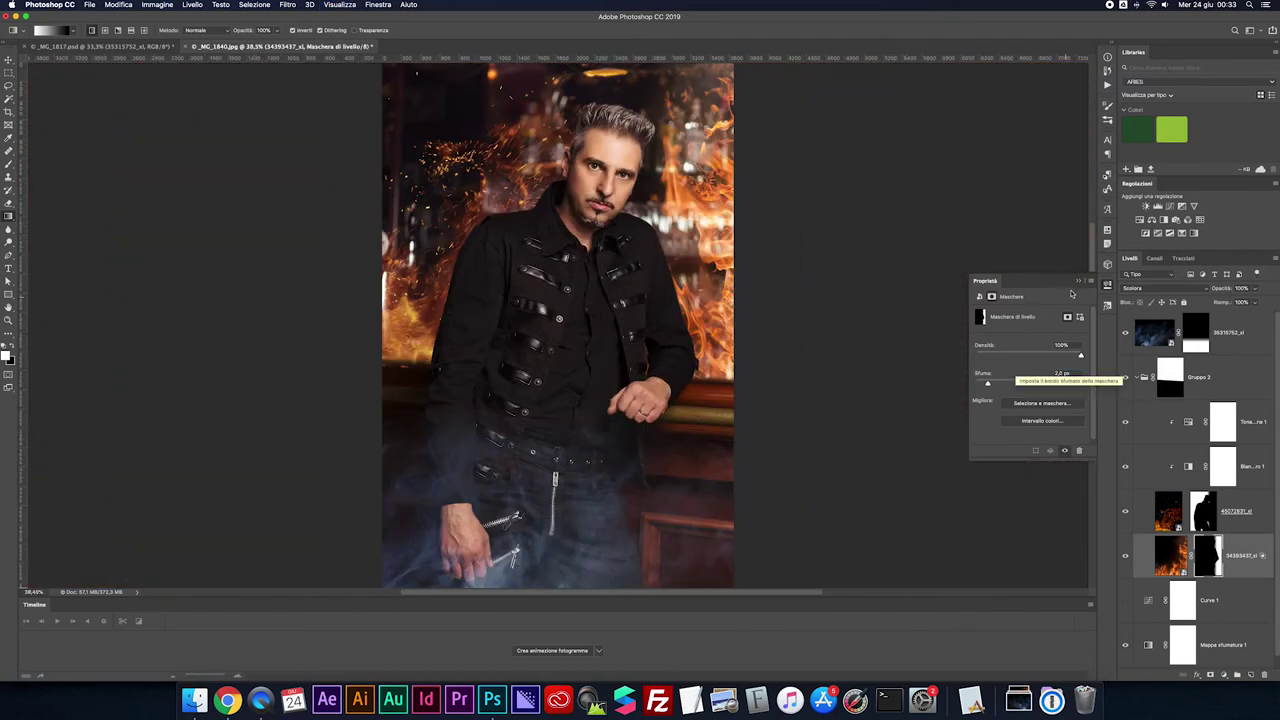
left_click(1078, 281)
scroll(1069, 301, "up", 1)
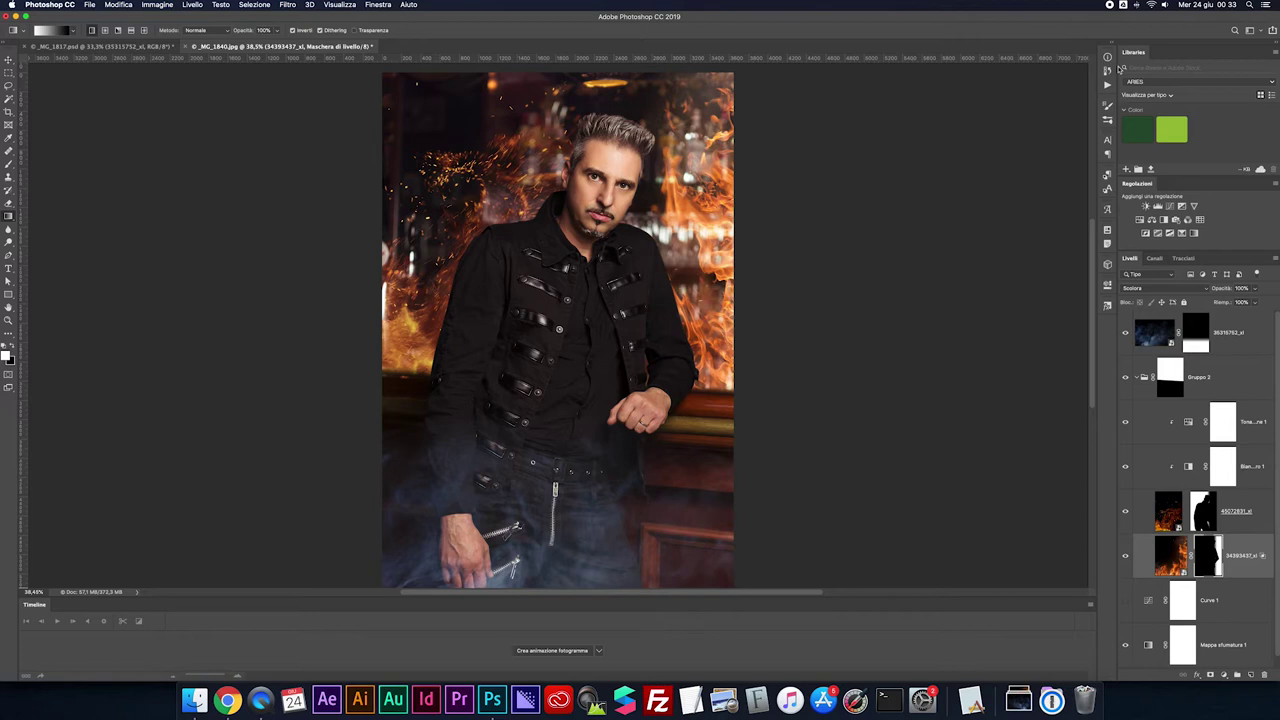
left_click(1147, 425)
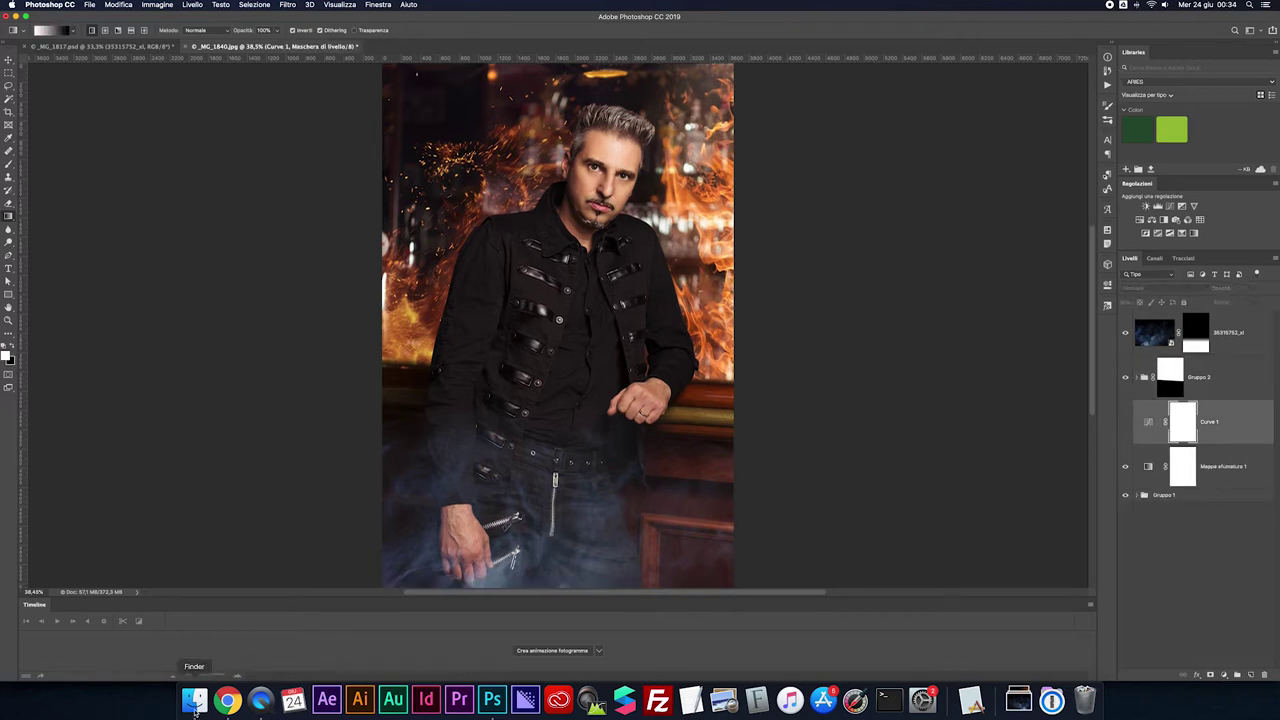
left_click(195, 703)
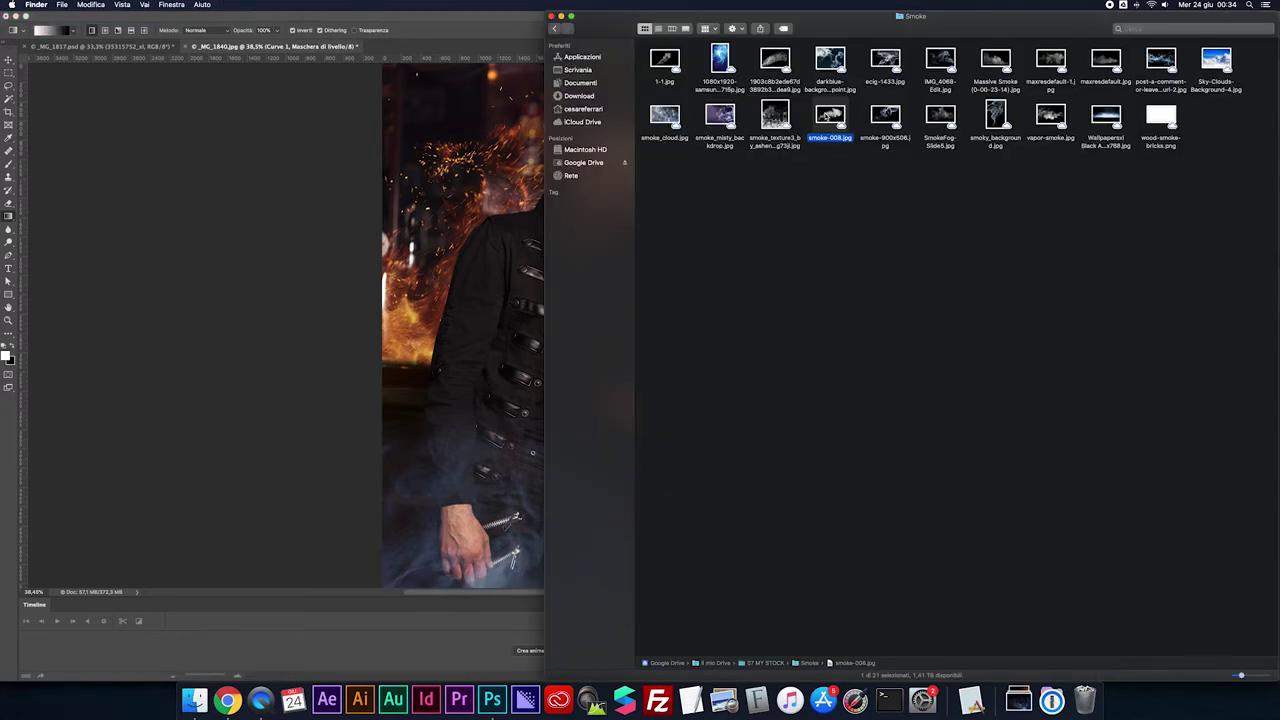
Place smoke-008.jpg over the portrait with Moltiplica blending
left_click_drag(826, 116, 440, 337)
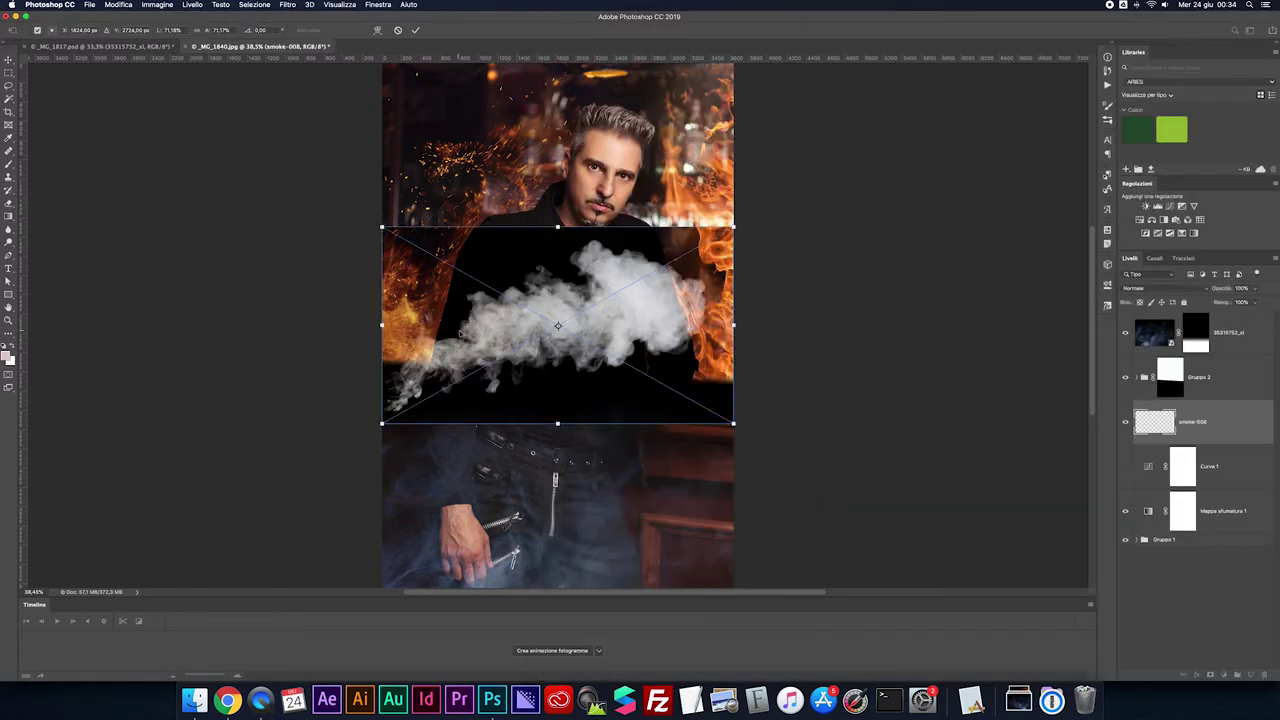
left_click(1153, 290)
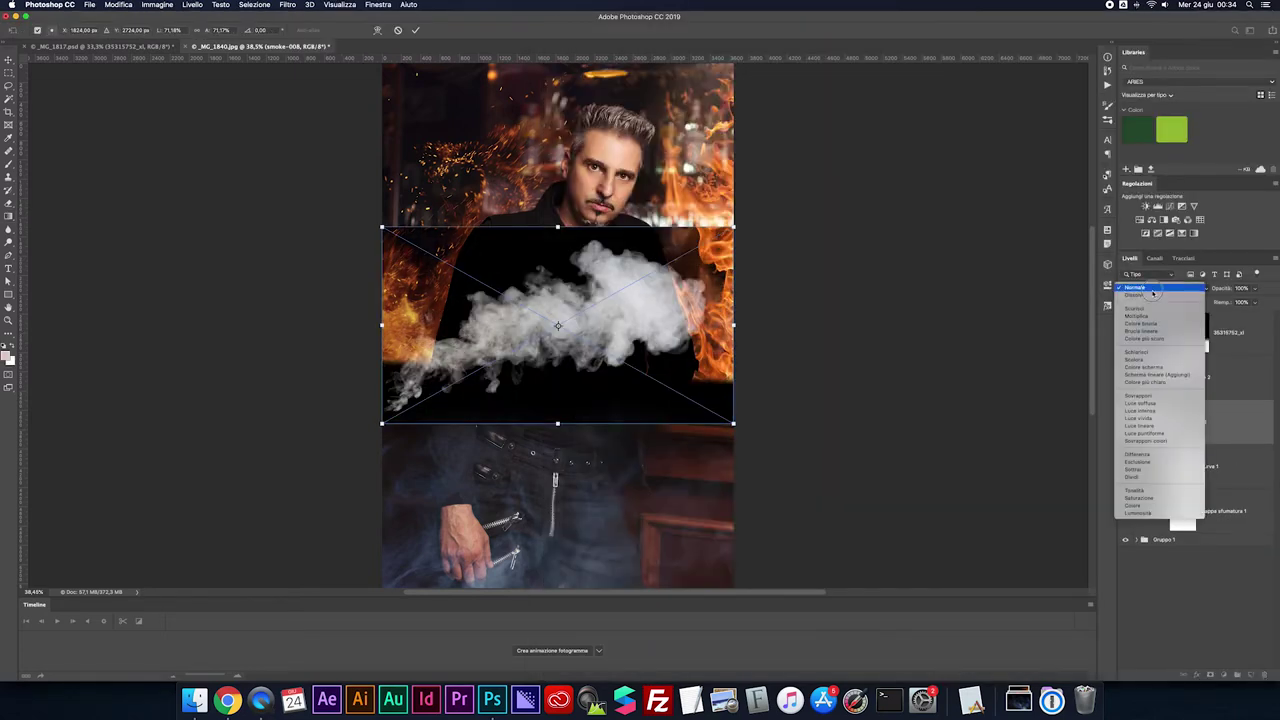
left_click(1148, 290)
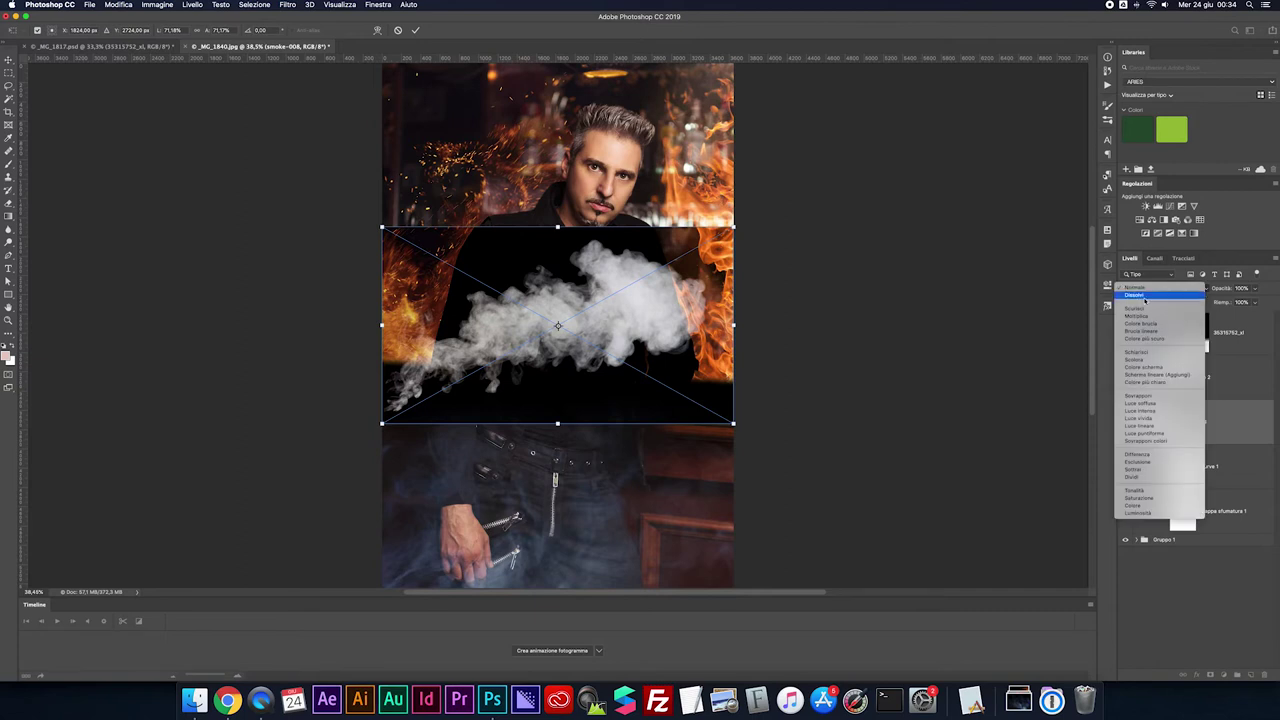
left_click(1143, 316)
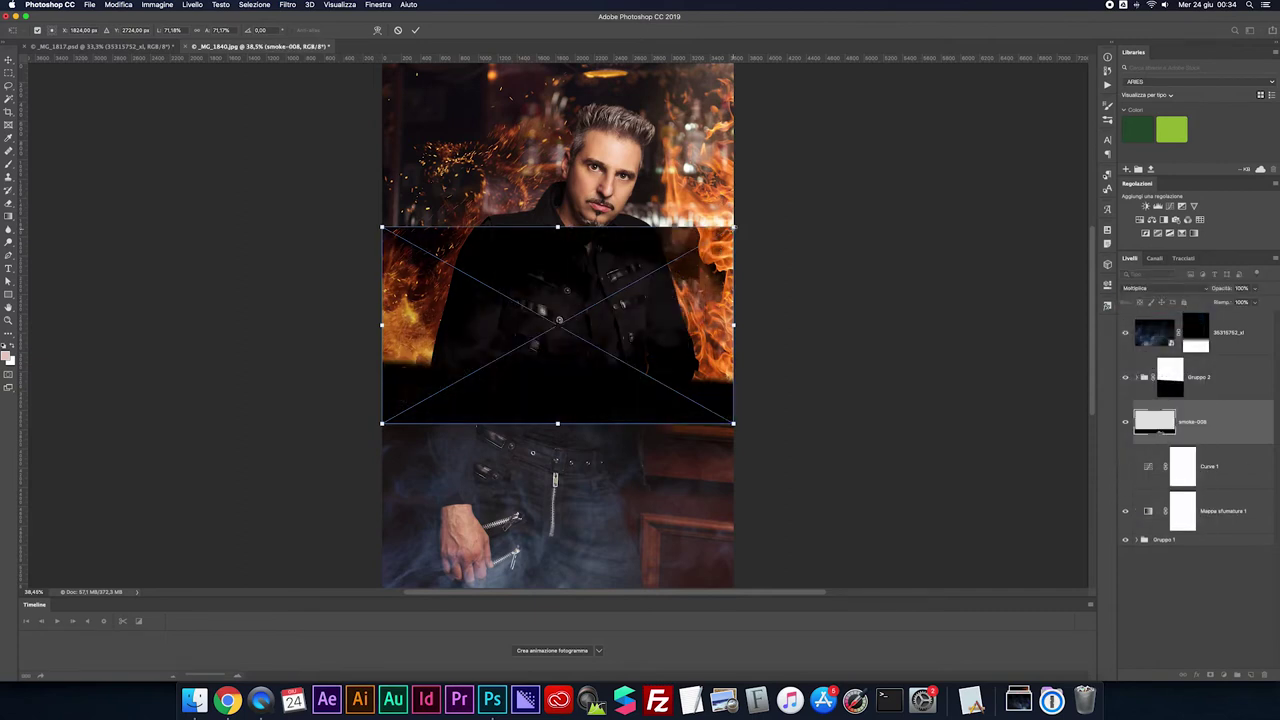
Enlarge and rotate the smoke upright, rasterize the layer, and invert its colours
mouse_move(771, 194)
left_mouse_down()
mouse_move(831, 172)
mouse_move(522, 200)
left_mouse_up()
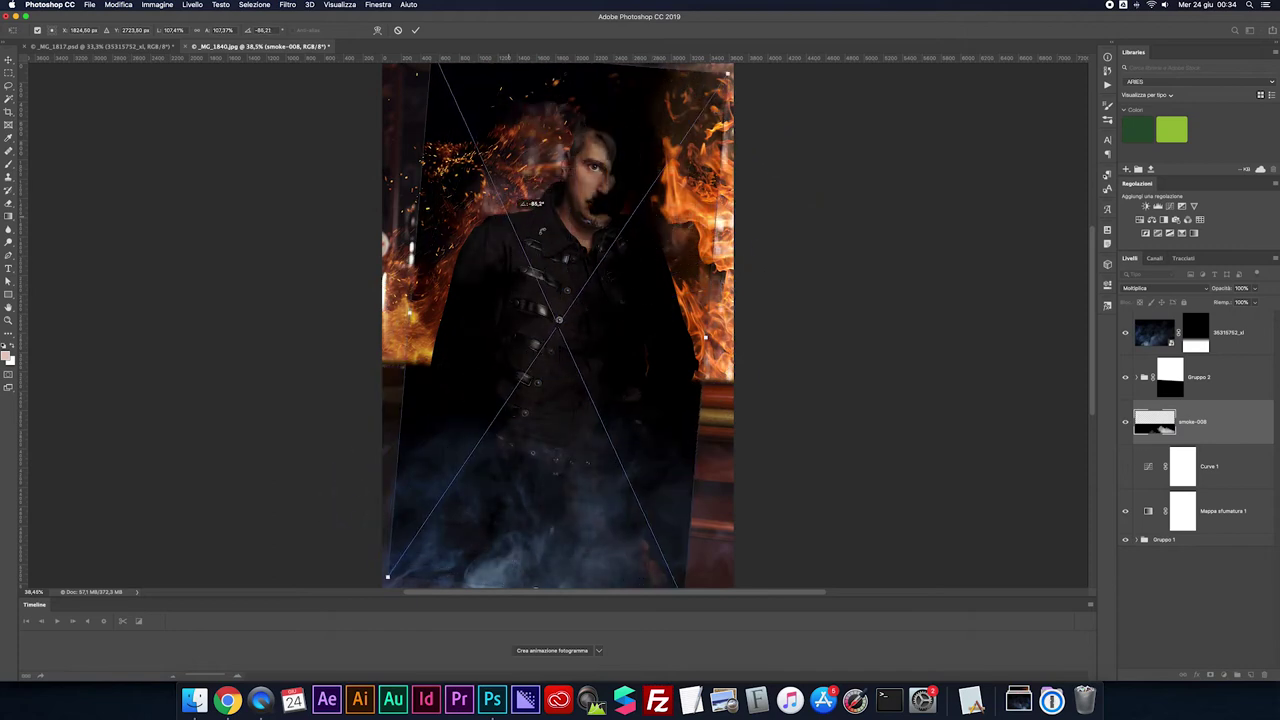
left_click_drag(522, 202, 748, 190)
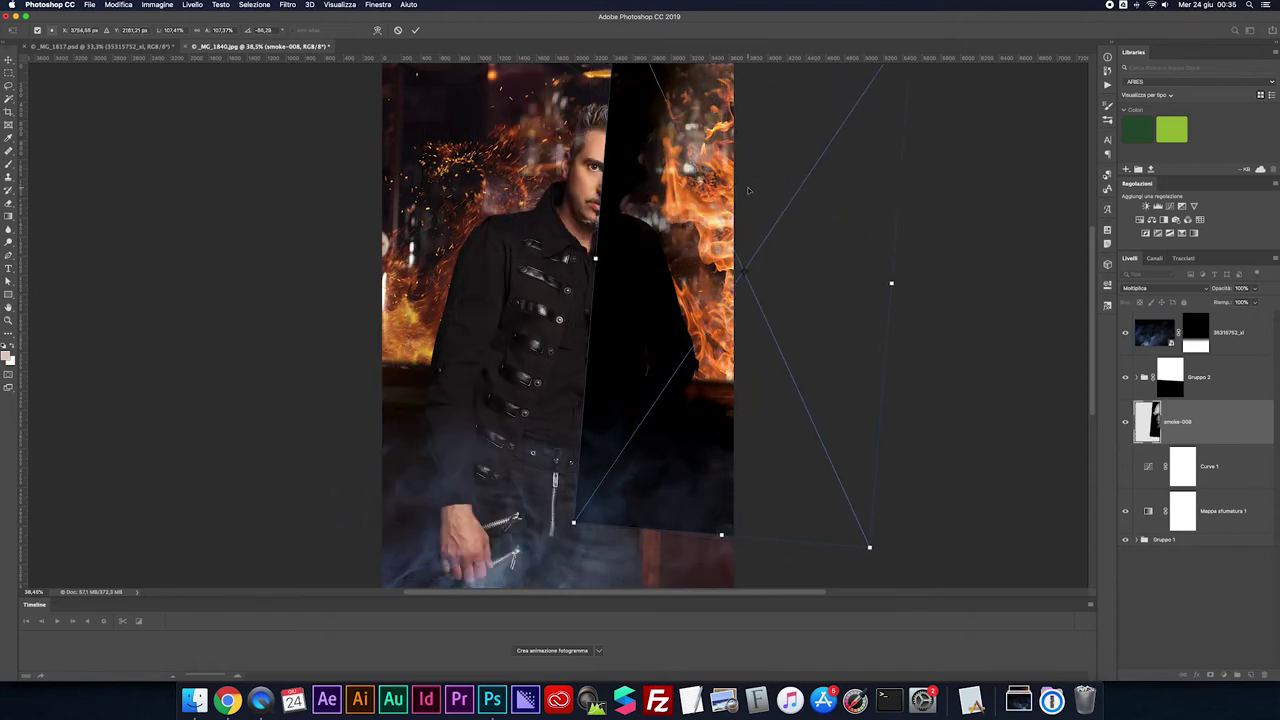
key("Return")
right_click(1168, 422)
left_click(1109, 418)
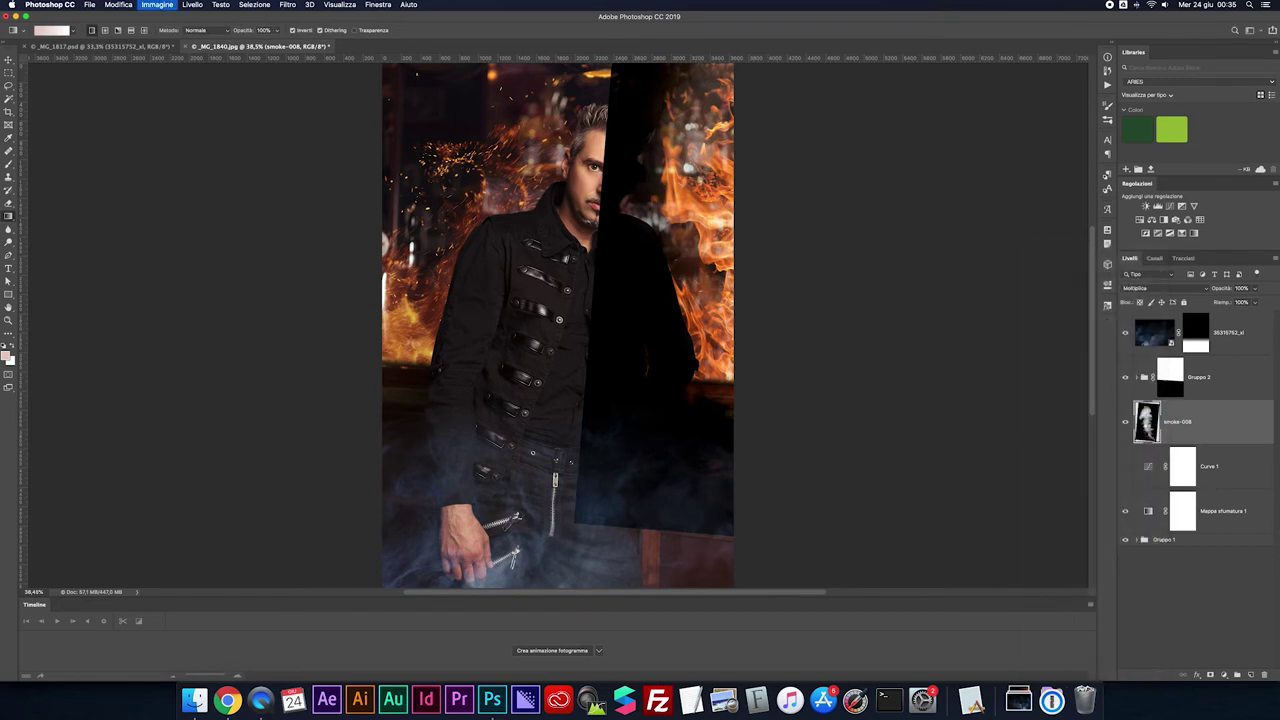
key("ctrl+i")
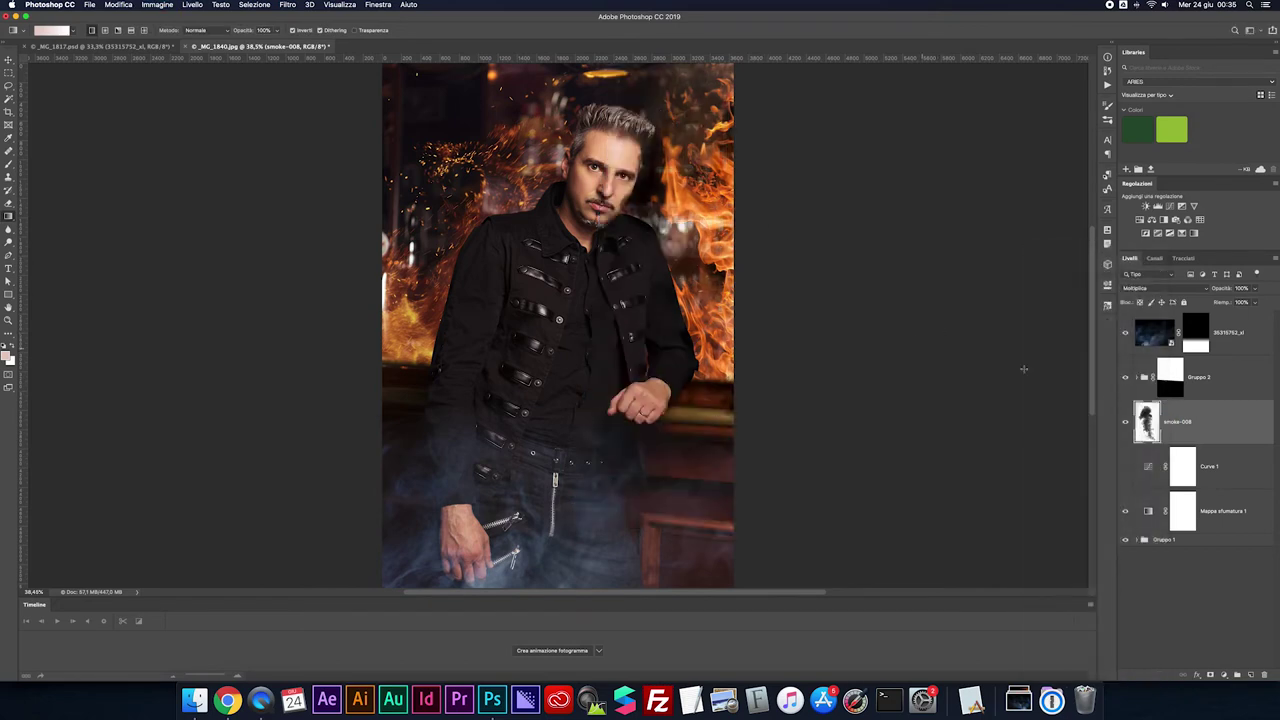
Mask the smoke-008 layer with the inverted silhouette path selection to keep it off the man
left_click(1183, 258)
left_click(1133, 290, "ctrl")
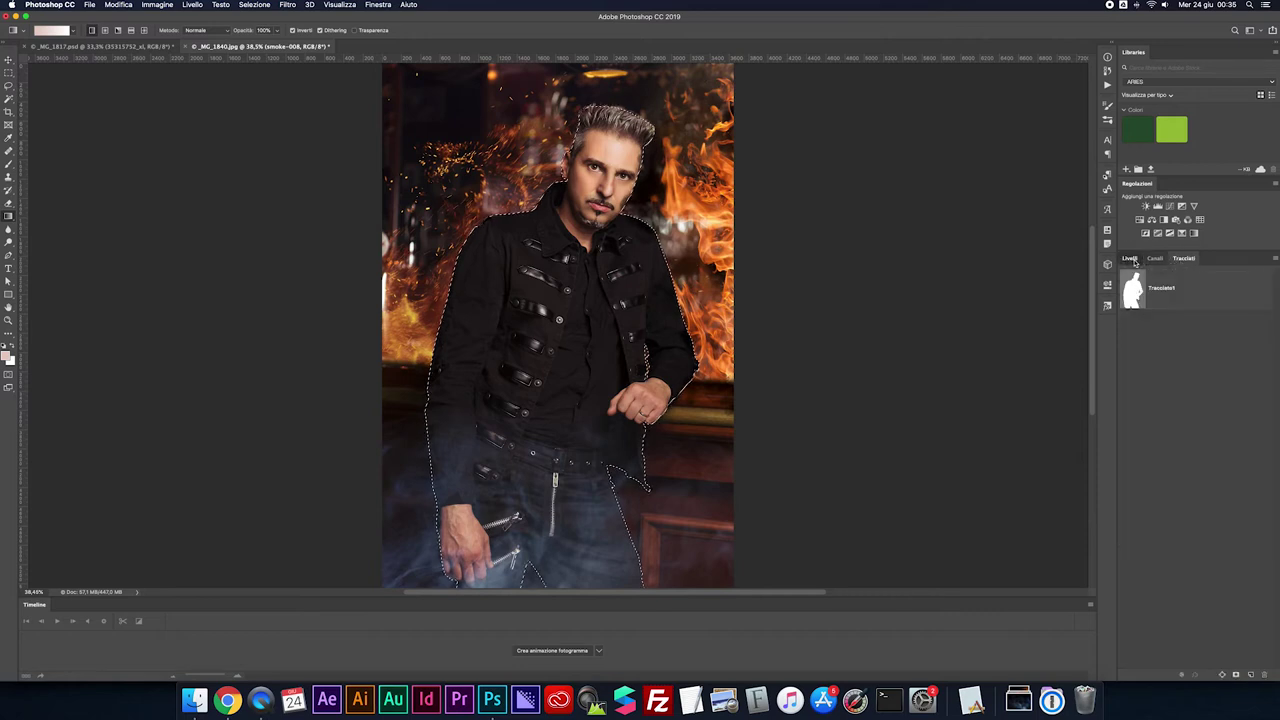
left_click(1129, 258)
key("ctrl+shift+m")
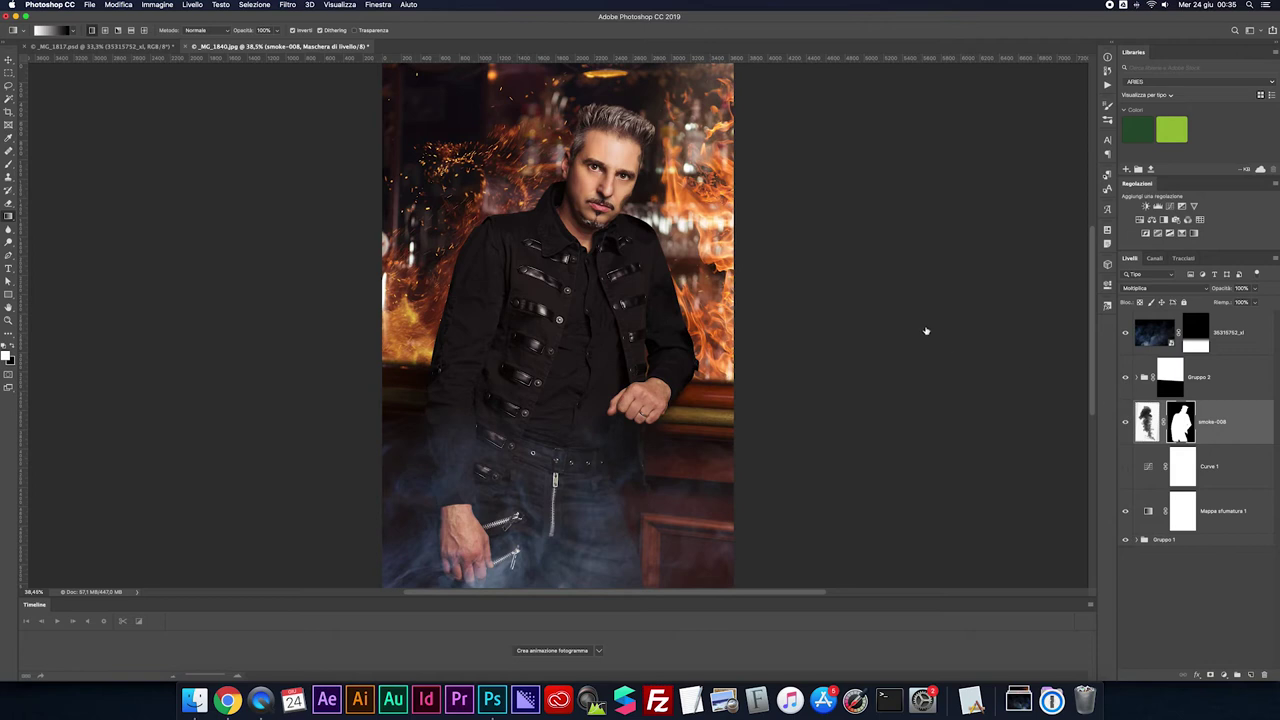
key("ctrl+i")
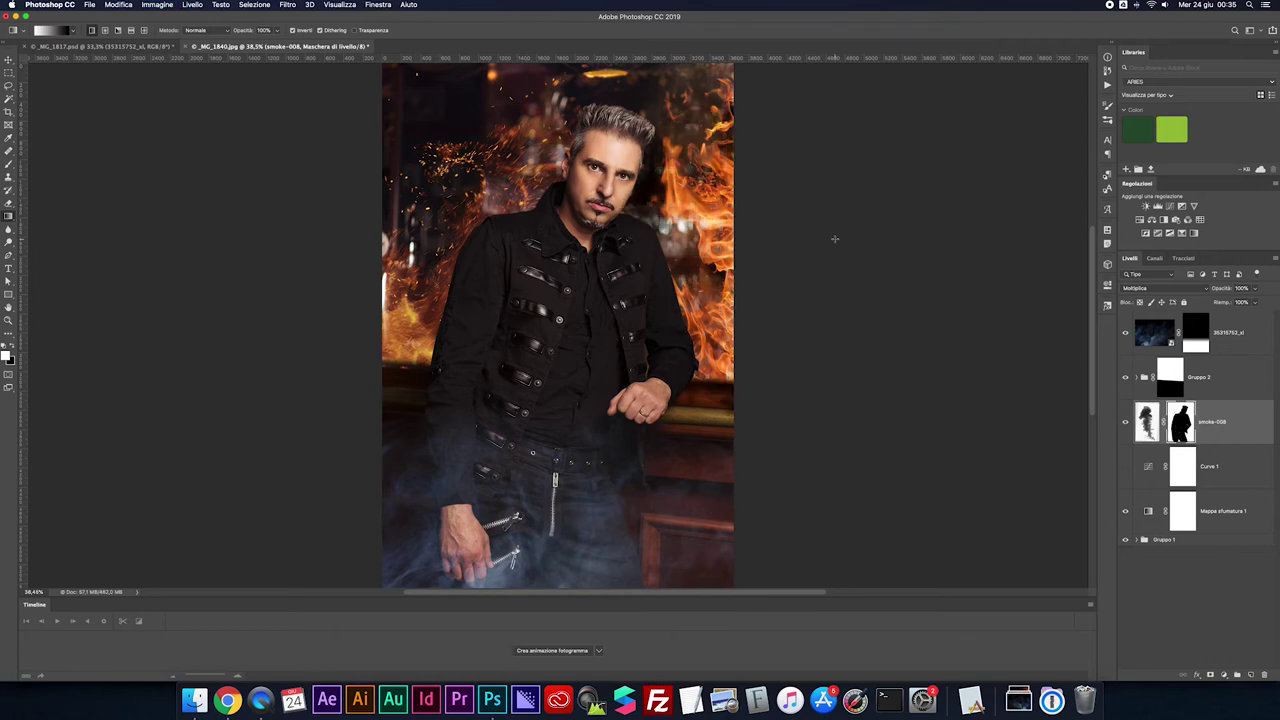
left_click(1126, 423)
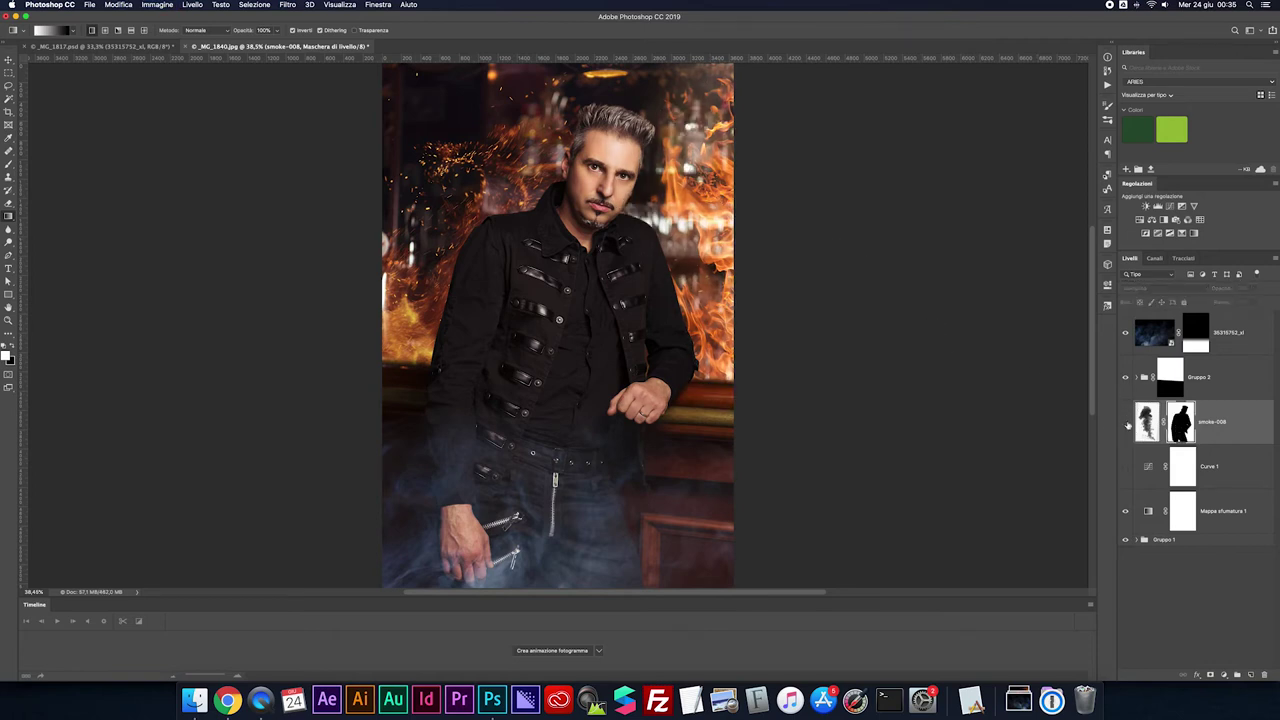
Nudge the smoke pixels upward into place over the image
left_click(1146, 424)
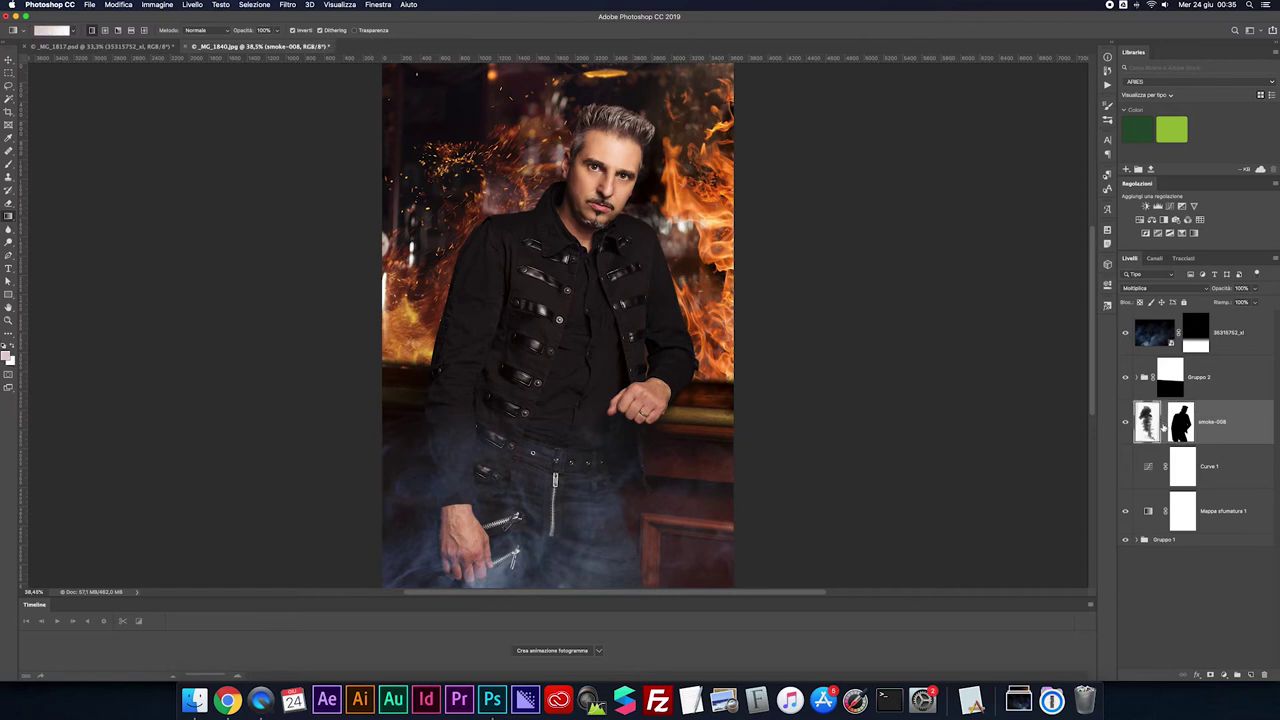
key("v")
mouse_move(702, 262)
left_mouse_down()
mouse_move(724, 214)
mouse_move(702, 218)
left_mouse_up()
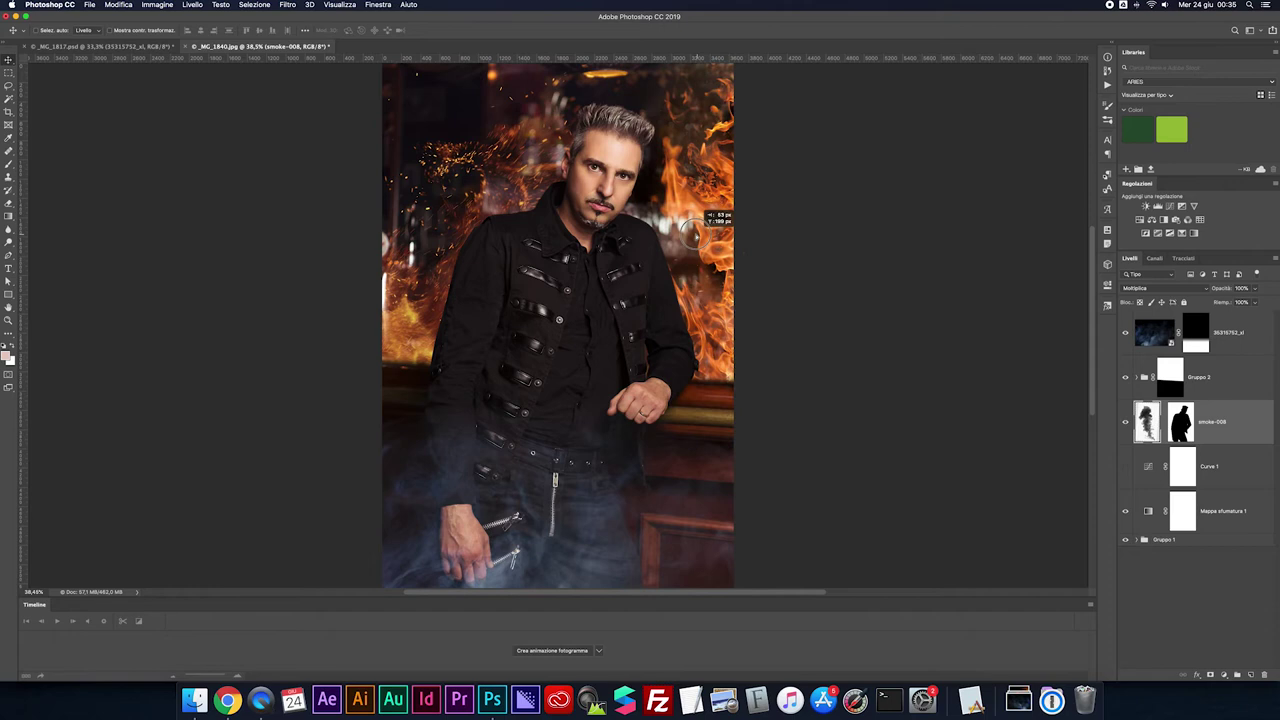
left_click_drag(708, 218, 712, 228)
Fill the smoke mask black through the inverted fire-group selection, then compare the composite
left_click(1170, 384, "ctrl")
left_click(1182, 426)
key("ctrl+shift+i")
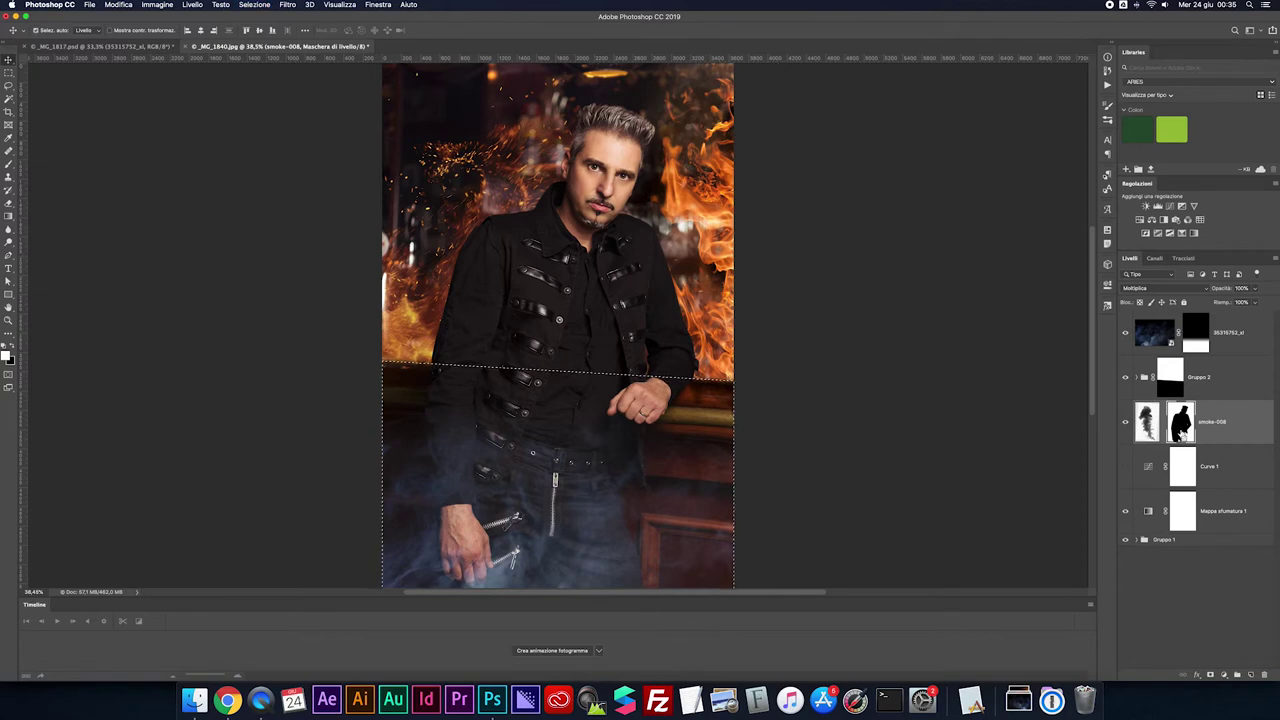
key("alt+BackSpace")
key("ctrl+d")
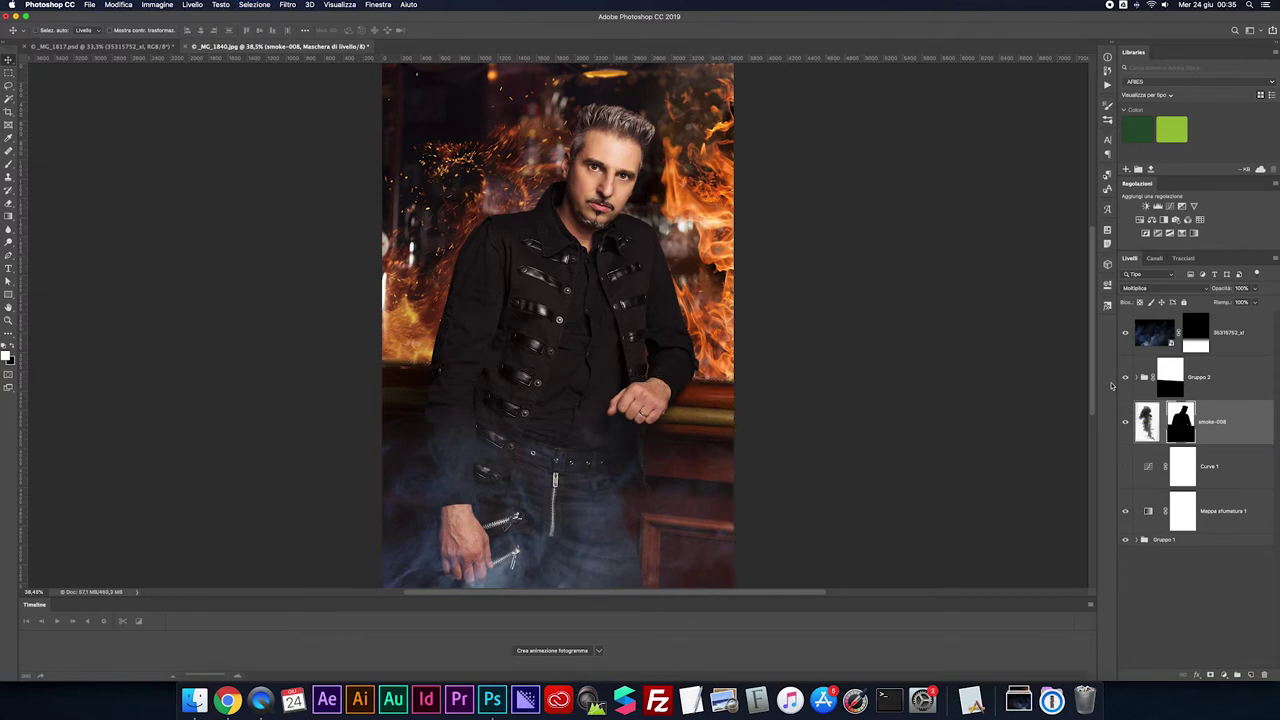
left_click(1125, 421)
scroll(797, 233, "up", 5)
left_click(1125, 421)
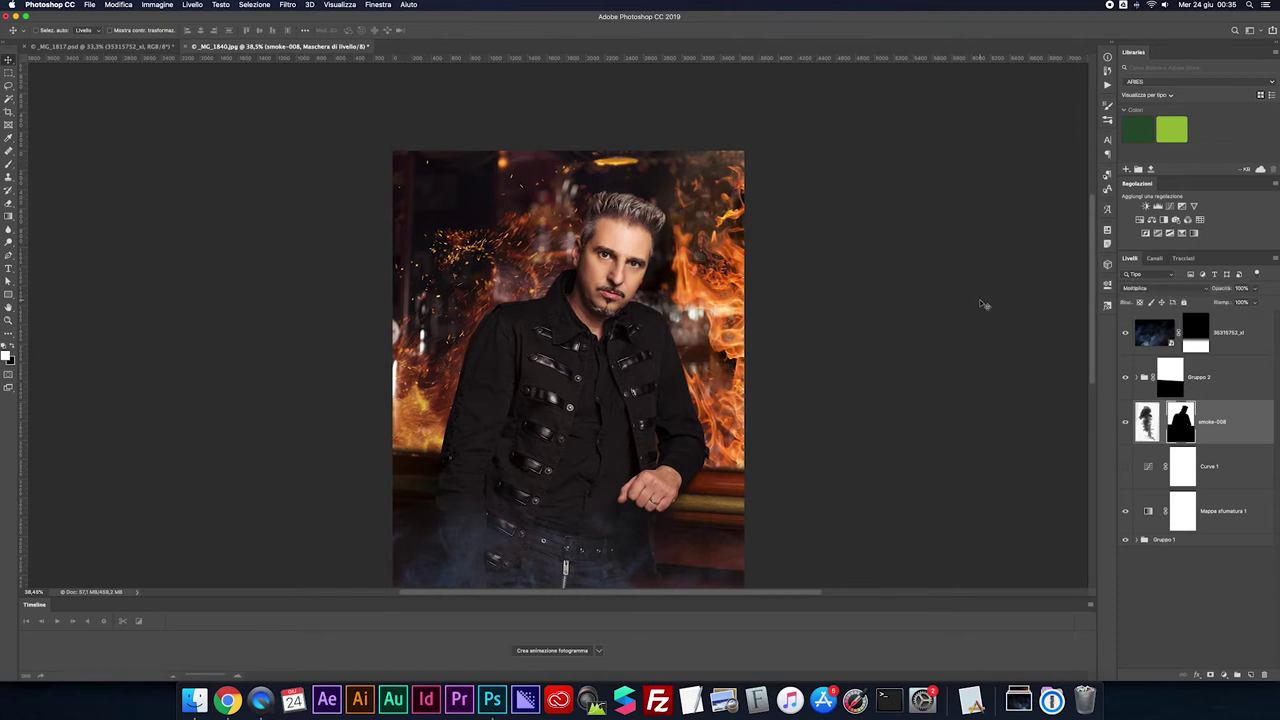
scroll(975, 295, "down", 5)
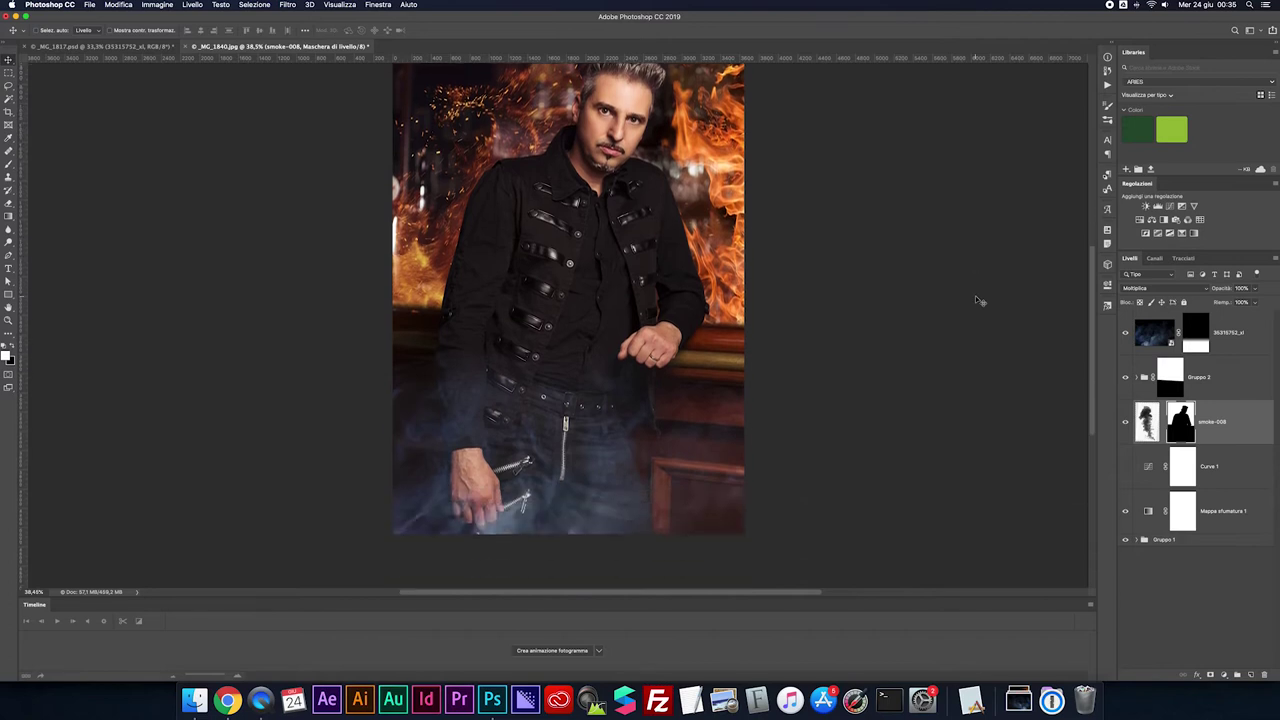
scroll(975, 295, "up", 2)
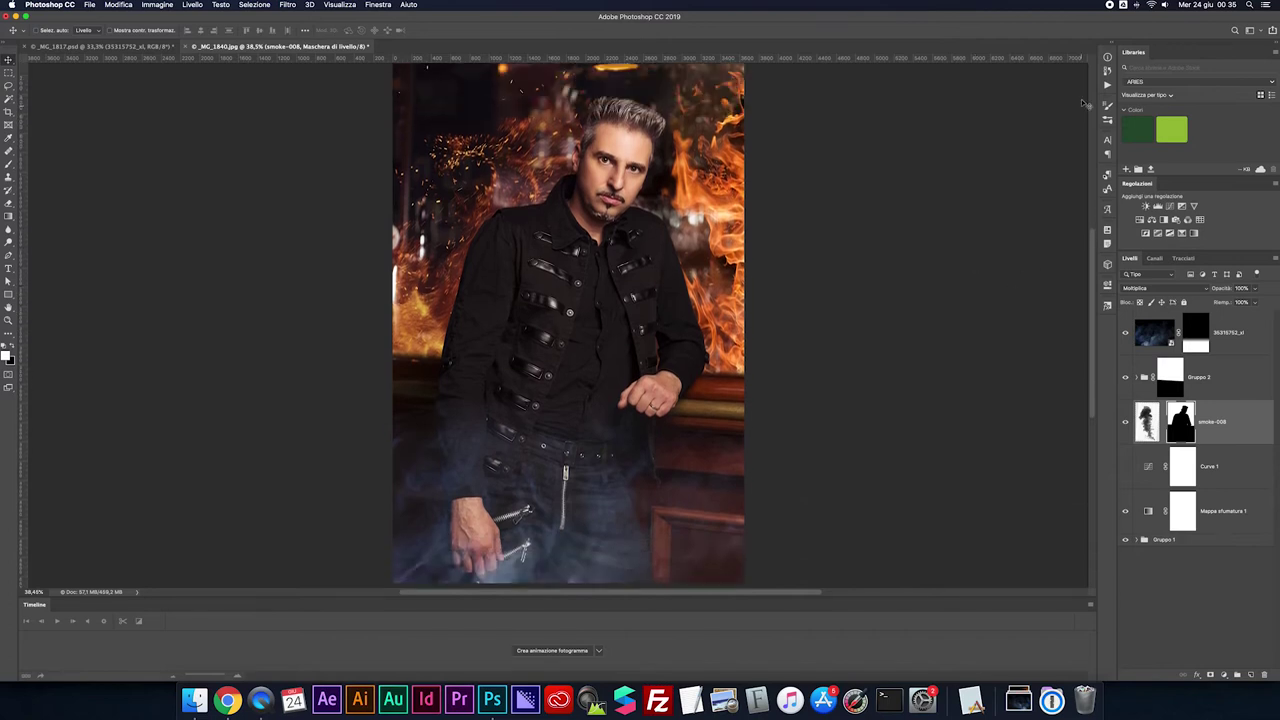
Place the 45073767_xl fire image over the lower-right portrait in Schermo lineare (Aggiungi) mode
left_click(195, 700)
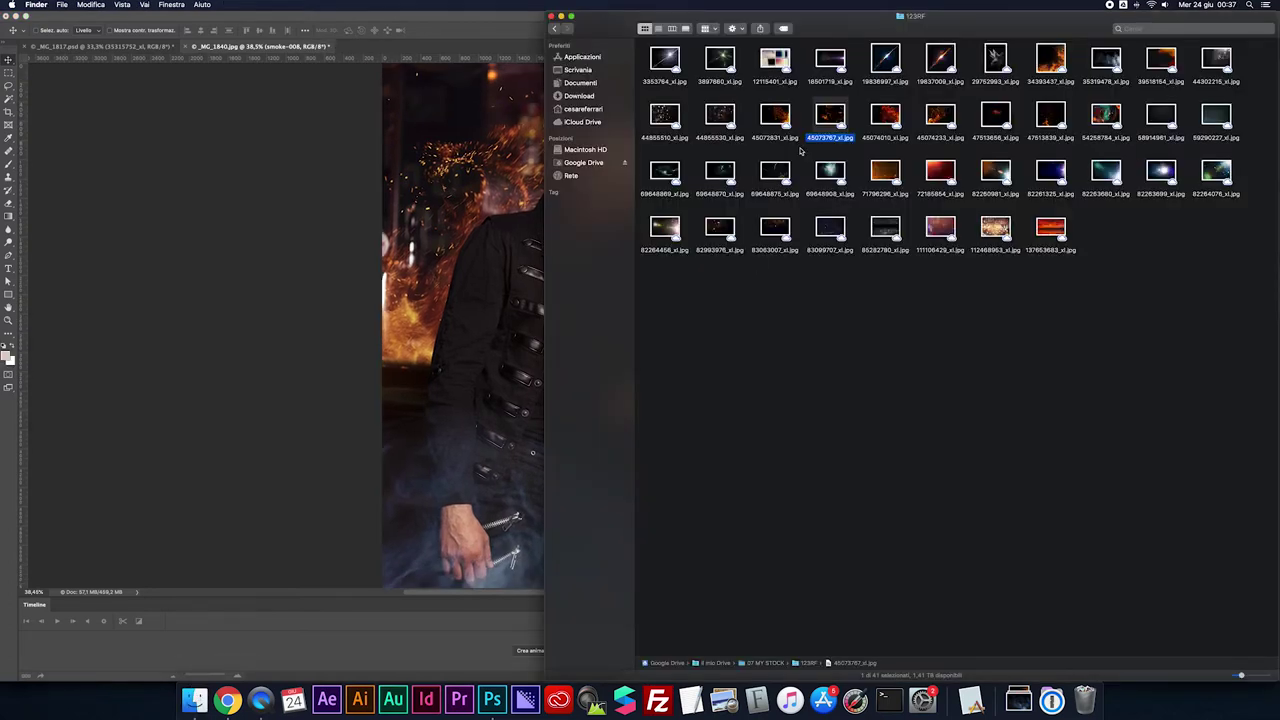
left_click_drag(832, 113, 480, 275)
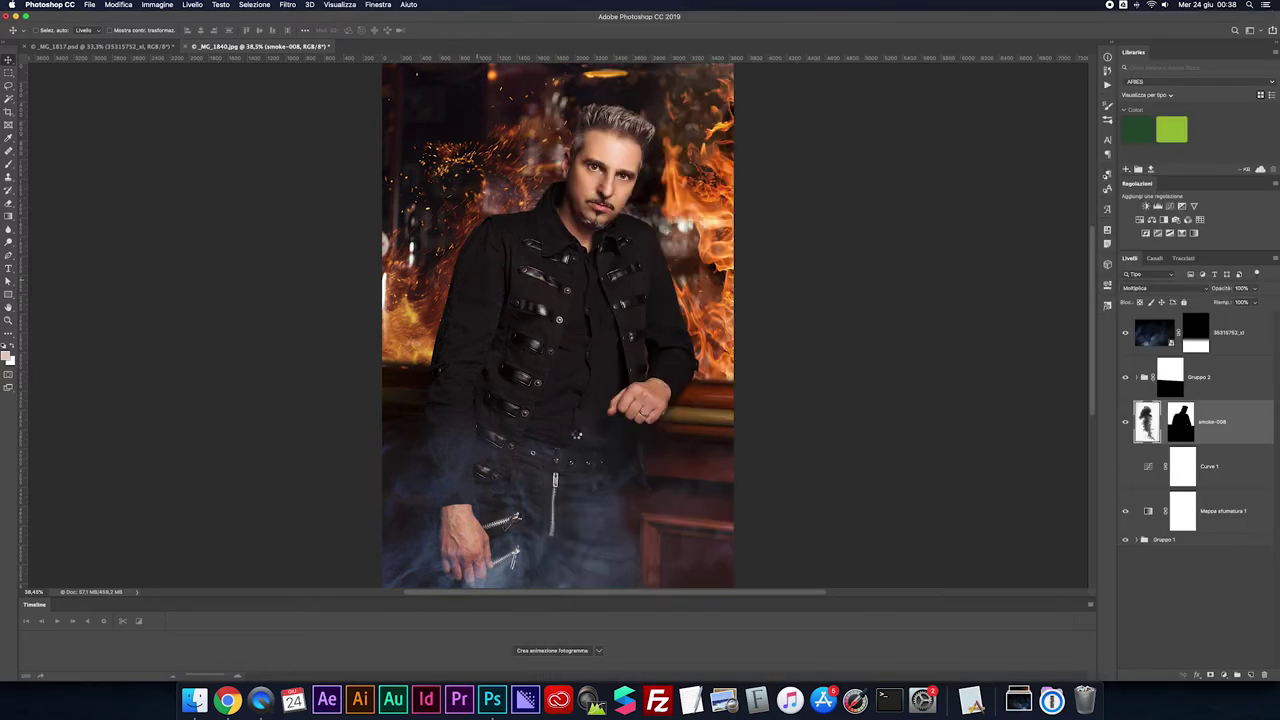
mouse_move(523, 363)
left_mouse_down()
mouse_move(641, 500)
mouse_move(697, 522)
left_mouse_up()
left_click(1160, 288)
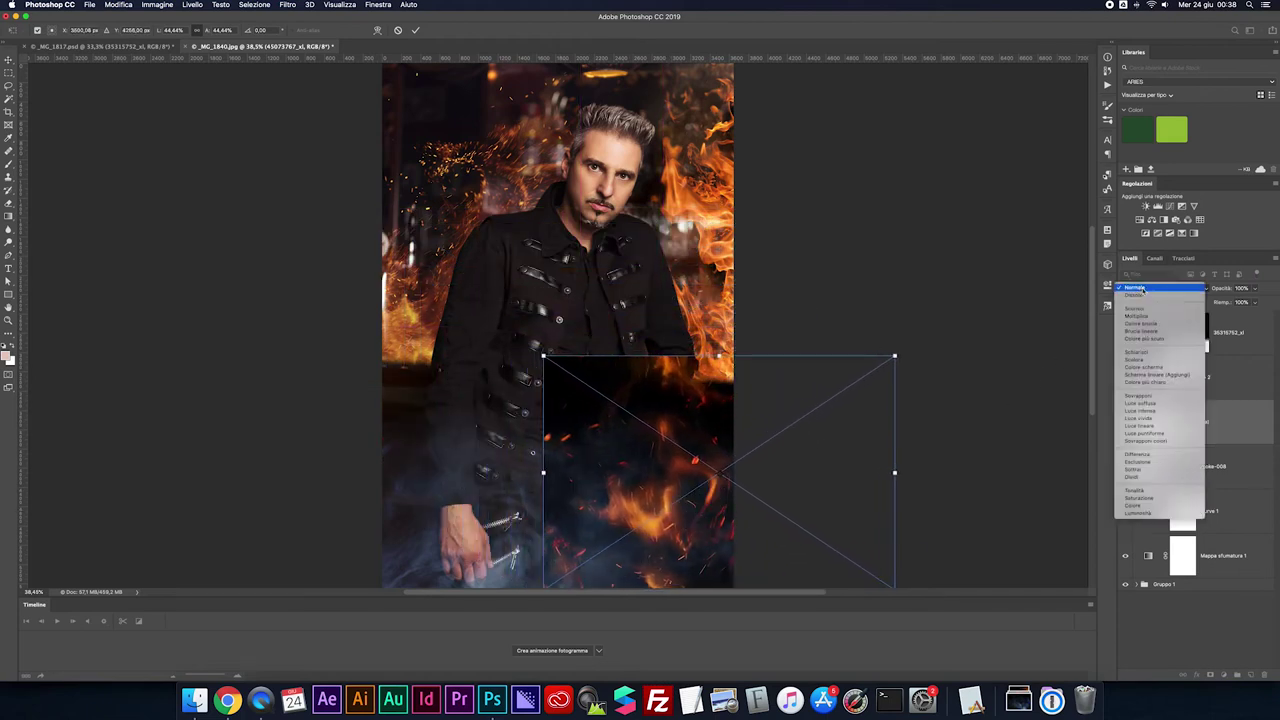
left_click(1147, 375)
left_click_drag(644, 477, 641, 475)
key("Return")
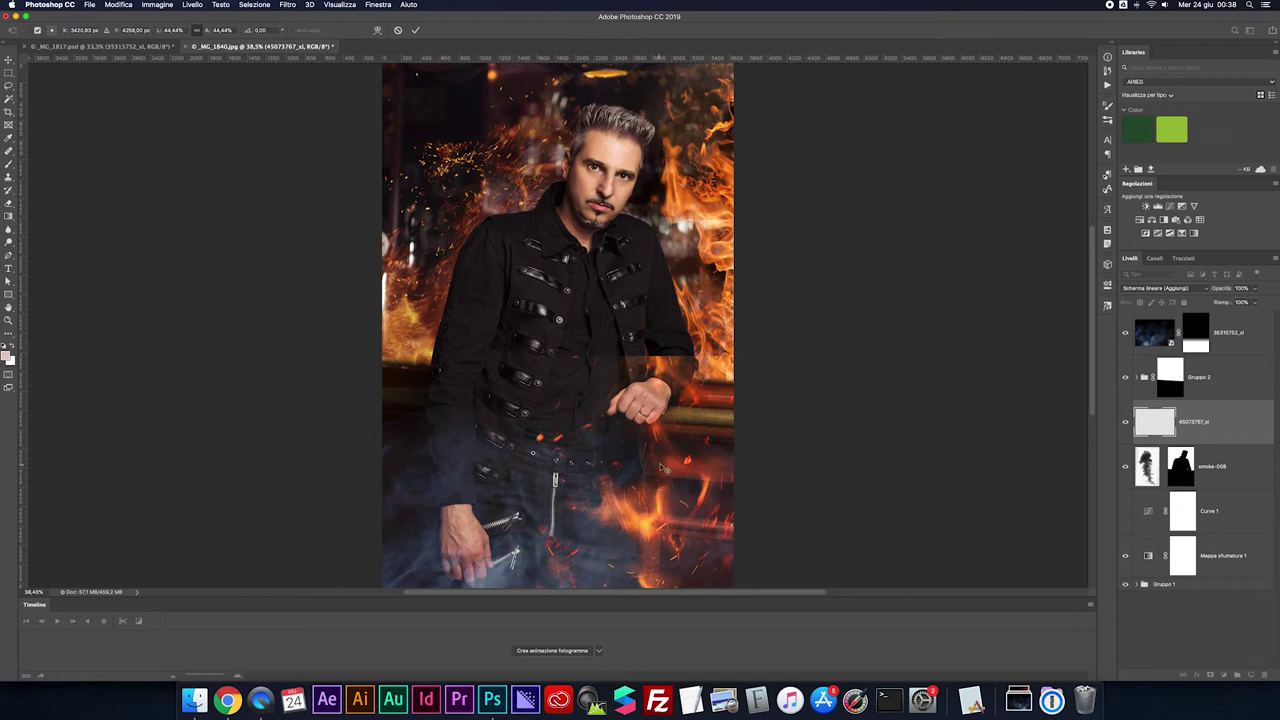
Split the Blend If sliders to drop the fire's darkest tones, then add a layer mask
double_click(1238, 424)
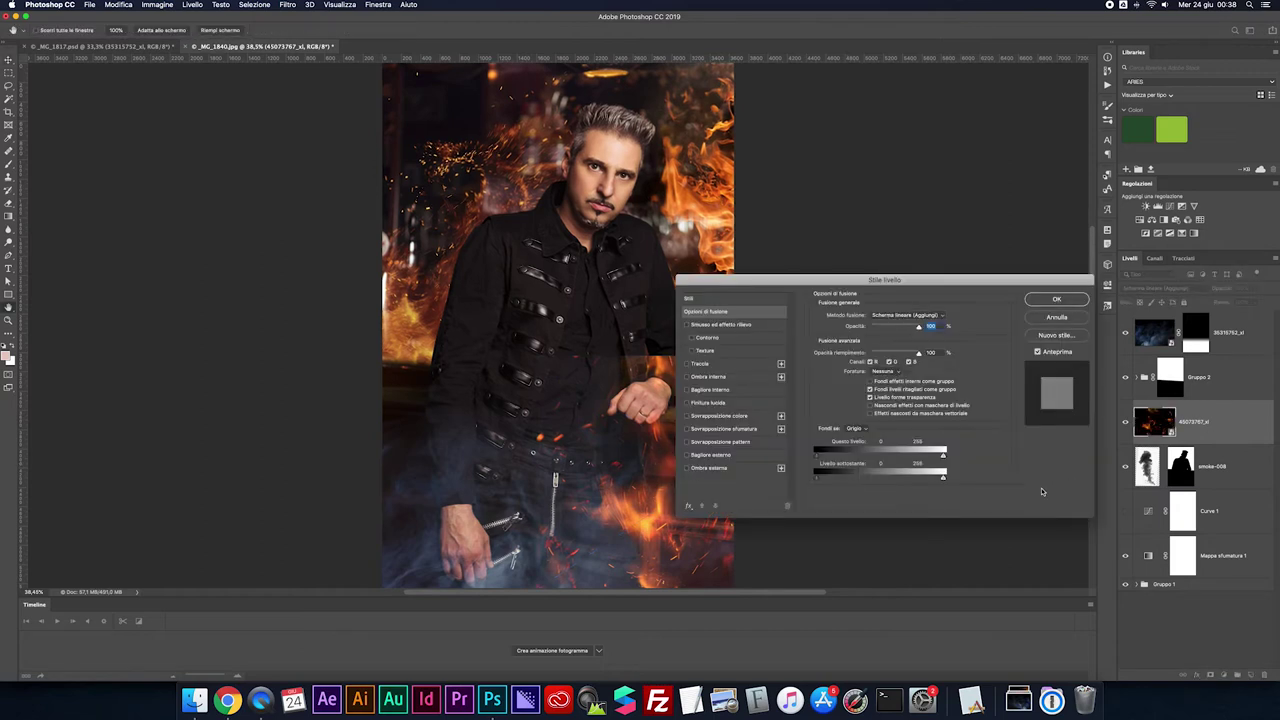
left_click_drag(818, 456, 826, 459)
left_click(1062, 302)
left_click(1210, 675)
Fade the top of the fire with a mask gradient and paint out its hard left edge in black
key("g")
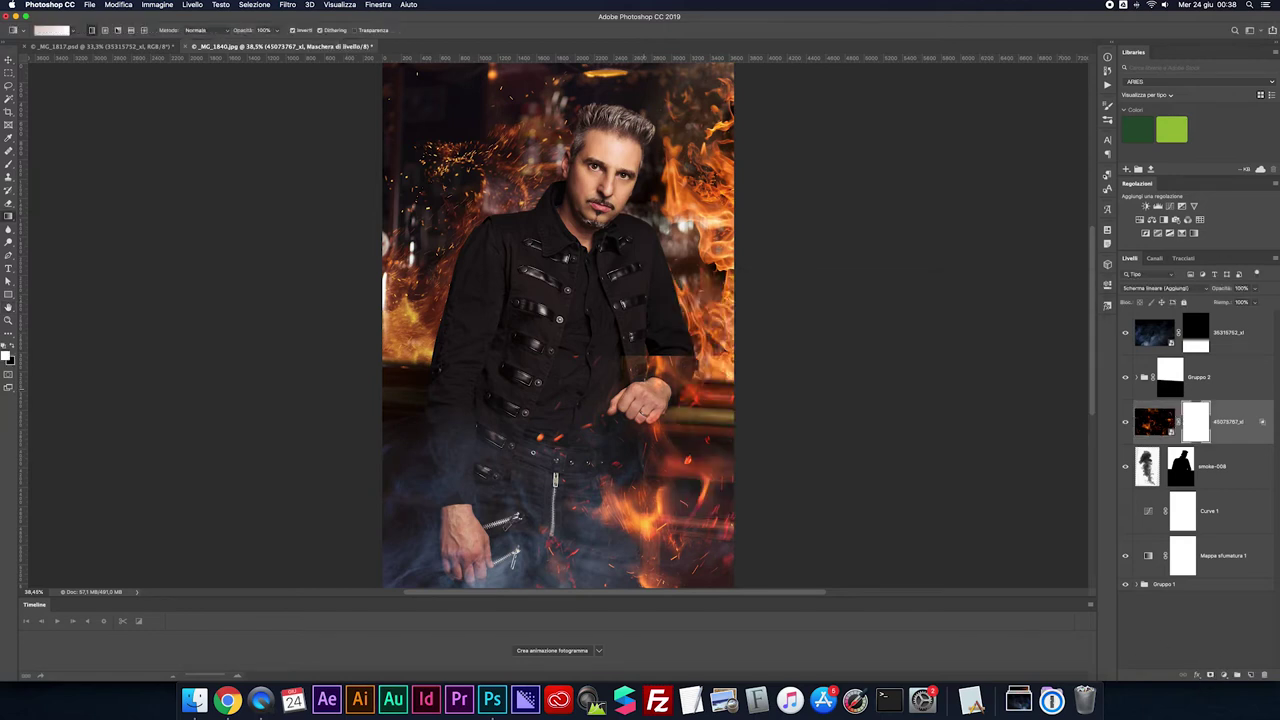
left_click_drag(645, 370, 640, 418)
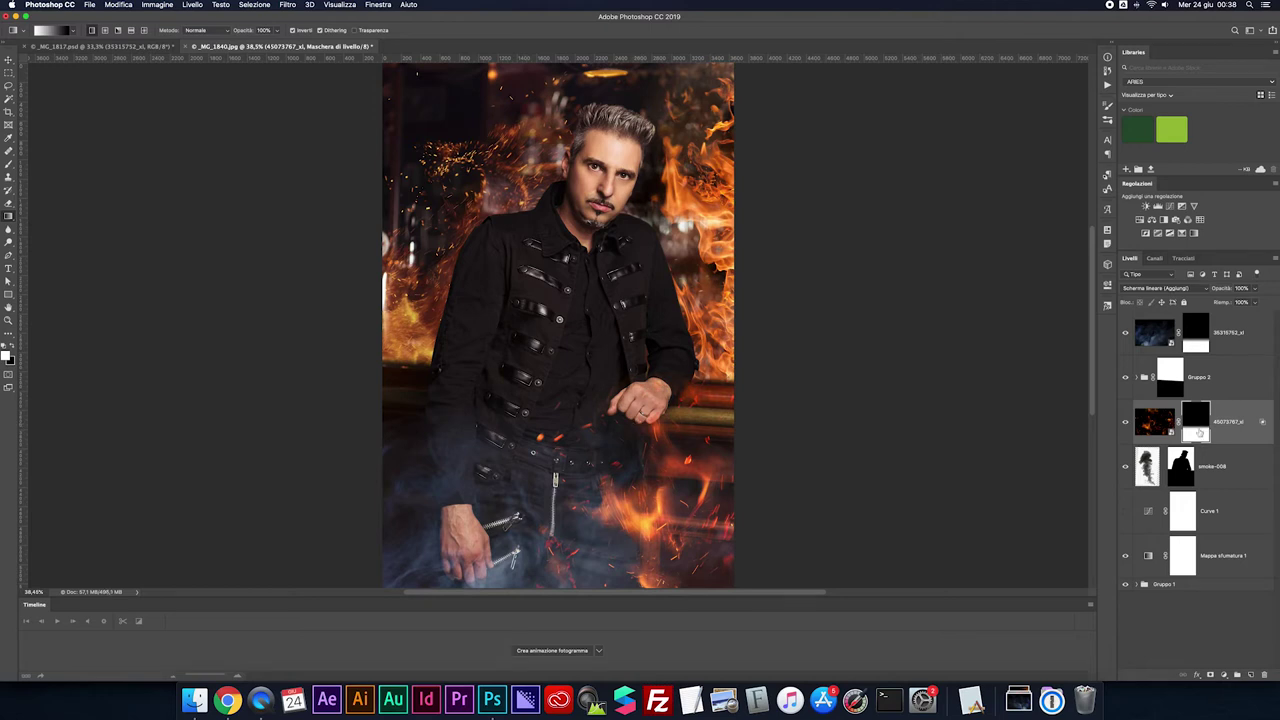
key("b")
left_click(1125, 424, "alt")
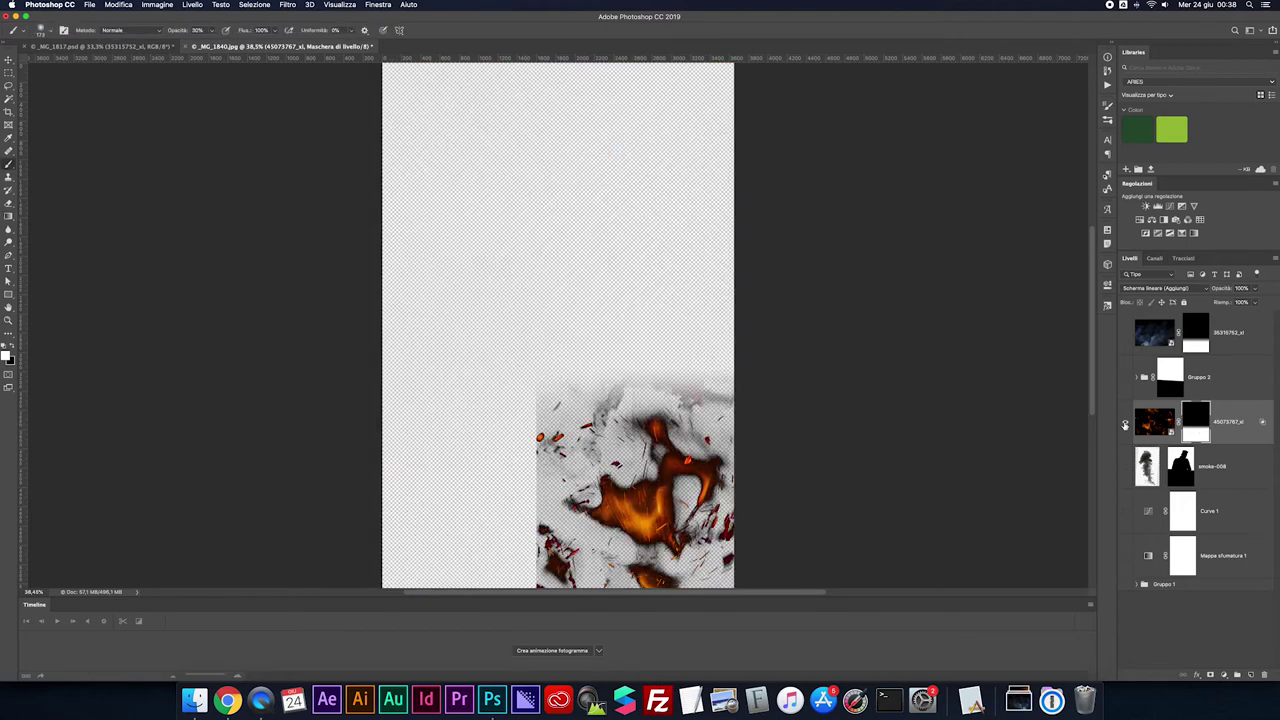
left_click_drag(514, 435, 530, 434)
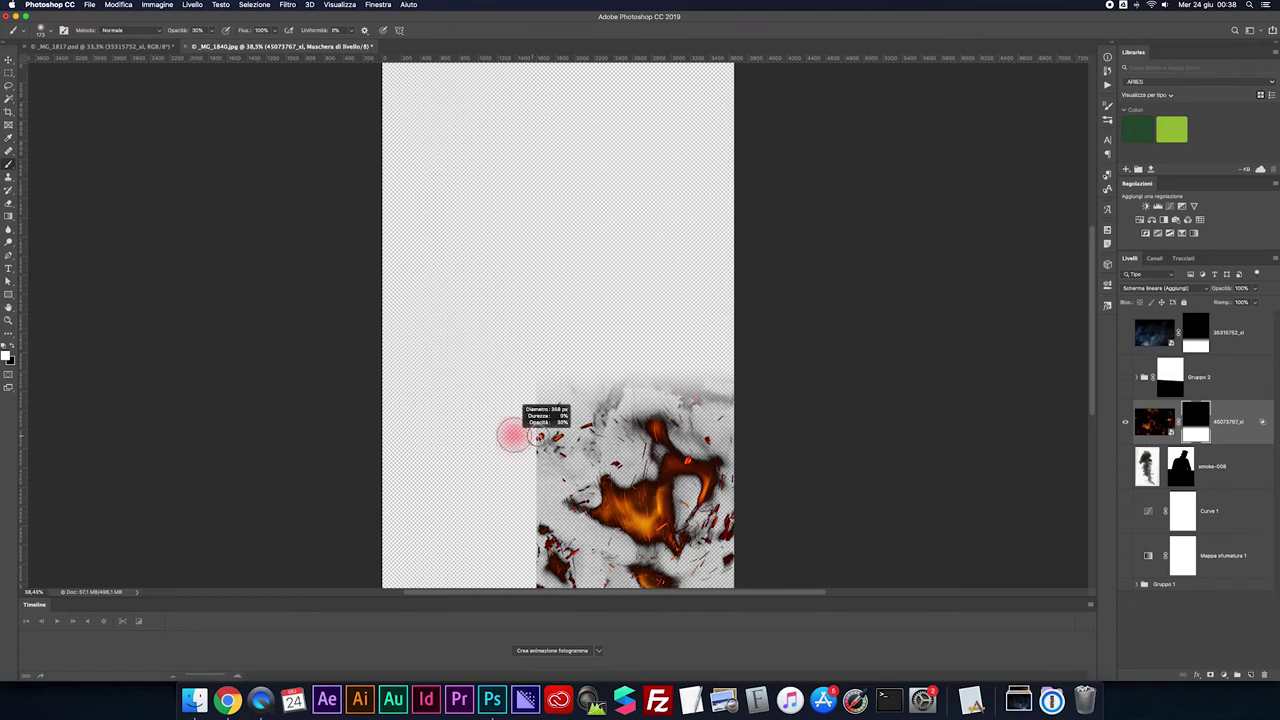
key("x")
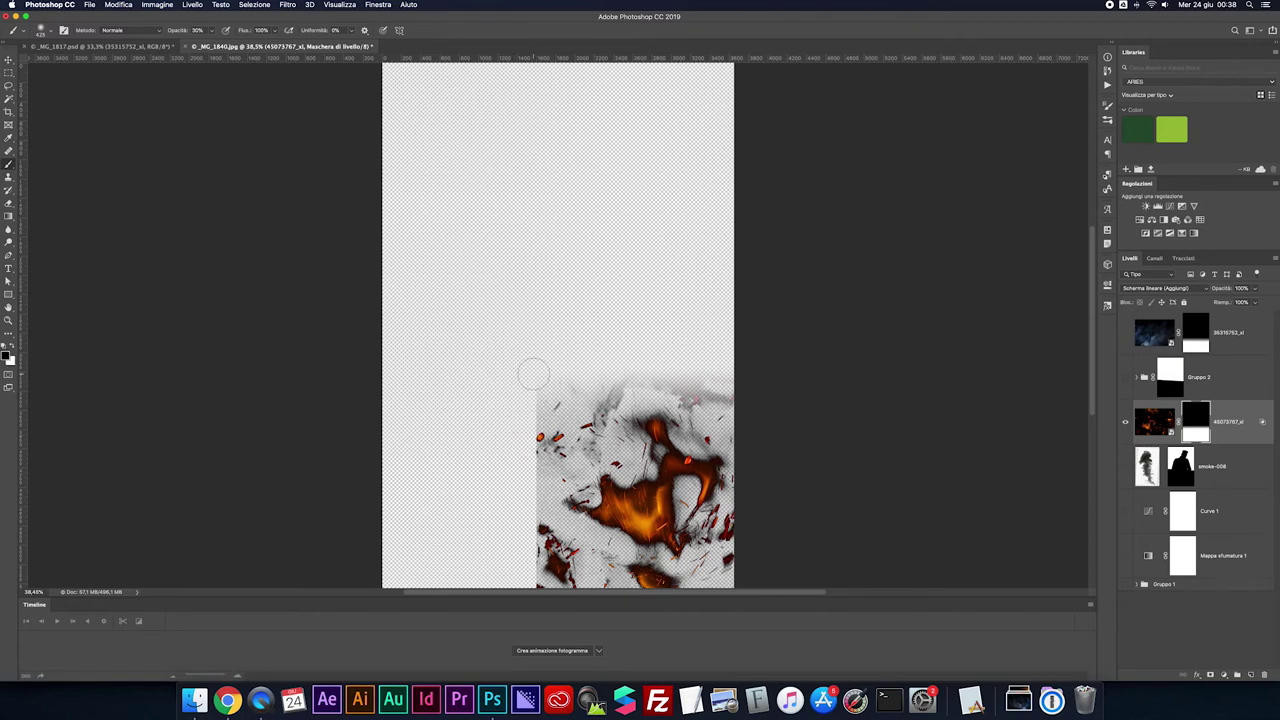
scroll(540, 550, "up", 2)
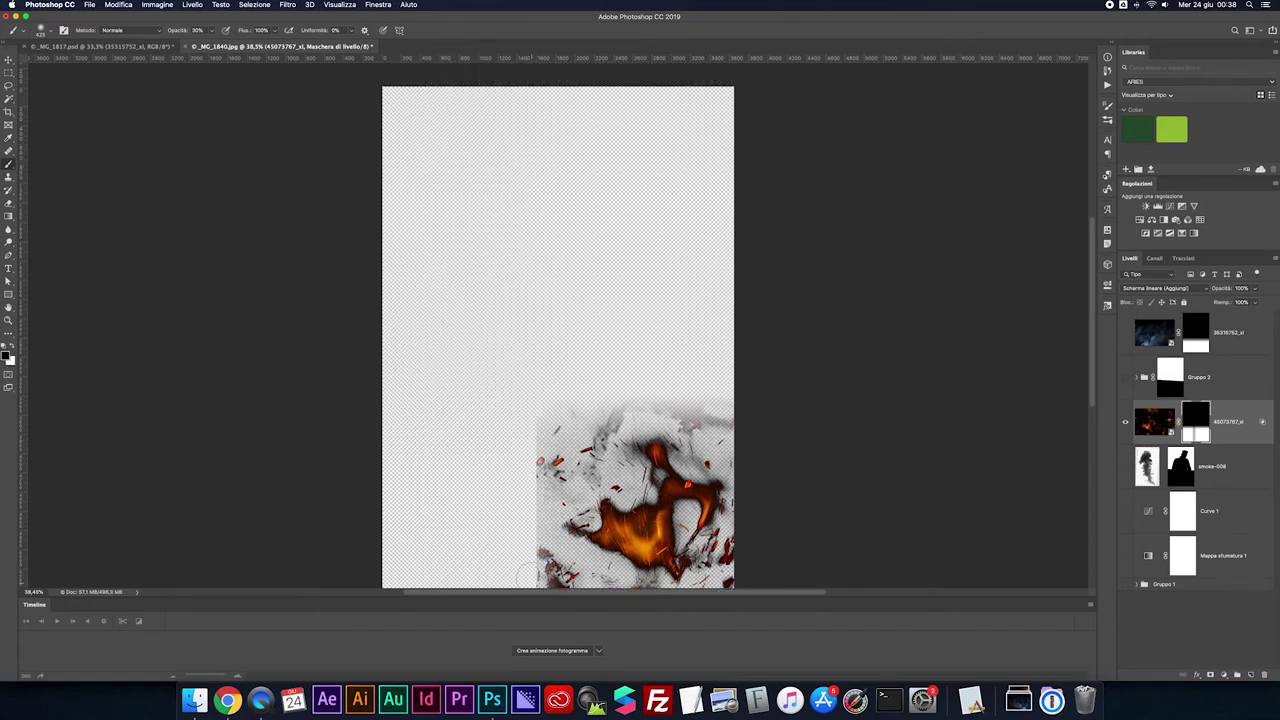
key("super+minus")
key("0")
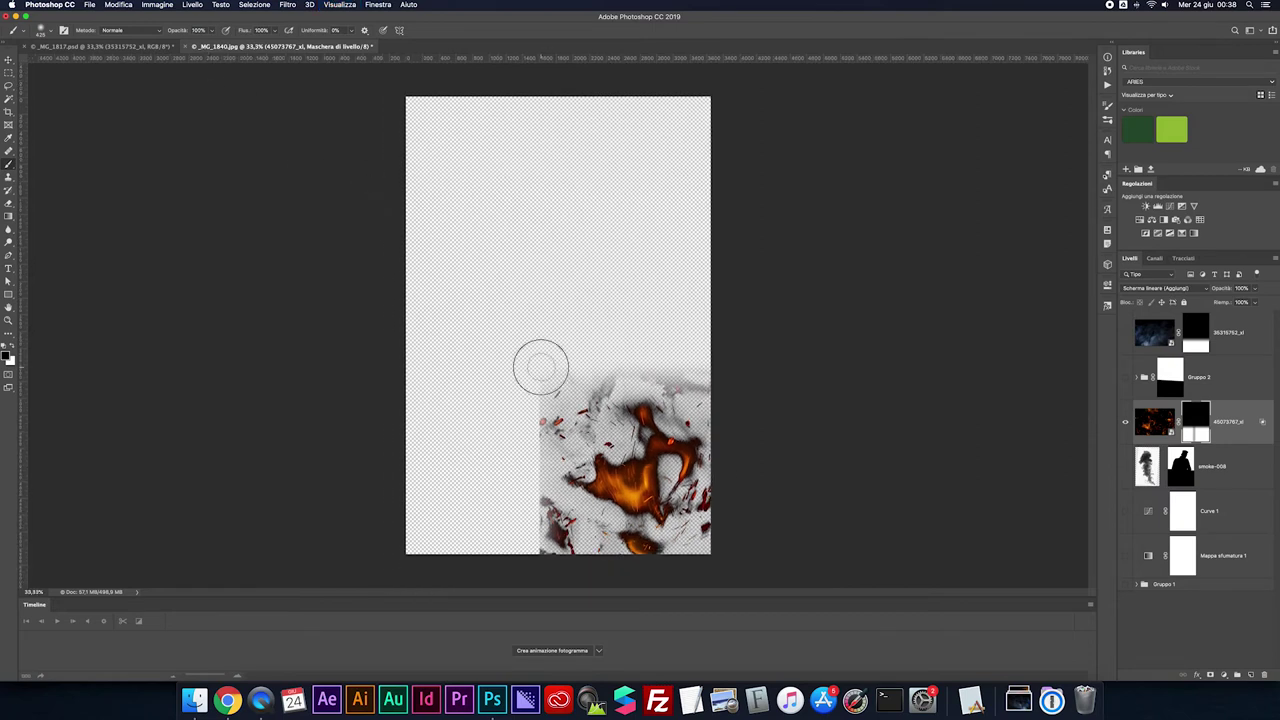
left_click_drag(537, 366, 538, 572)
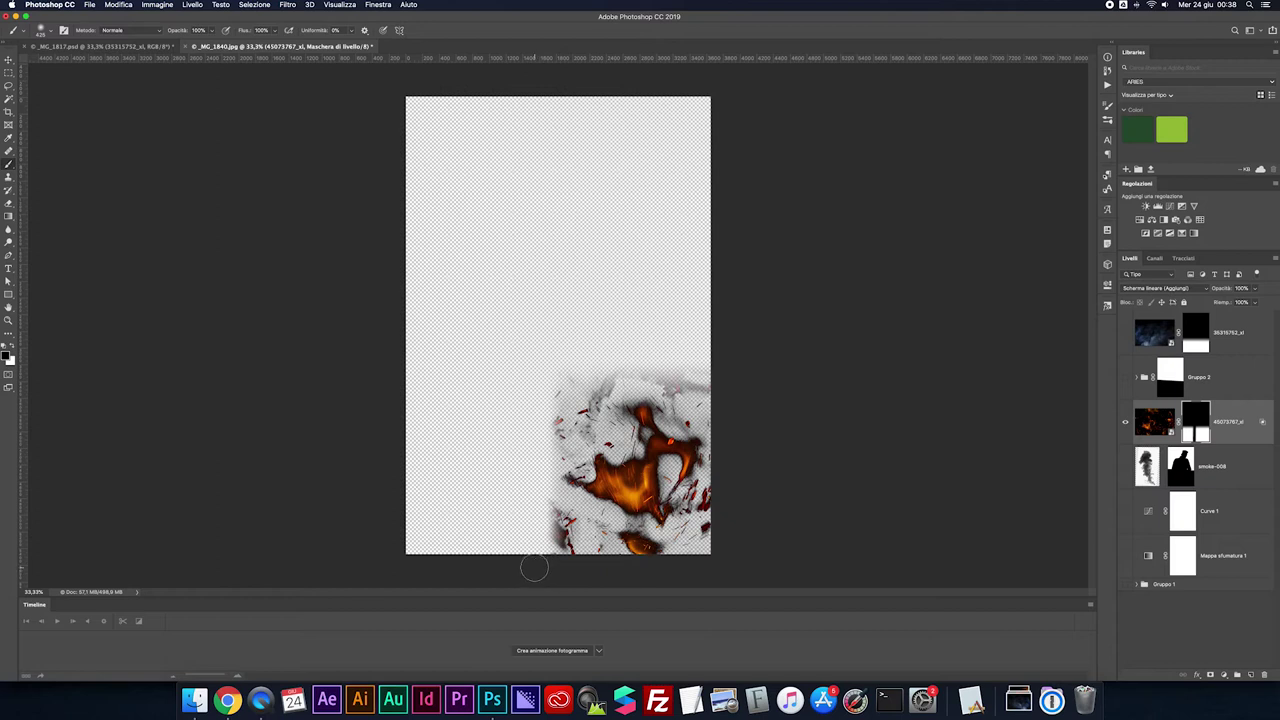
Fill the lower-left area of the fire mask with black and make all layers visible again
left_click(1190, 432, "alt")
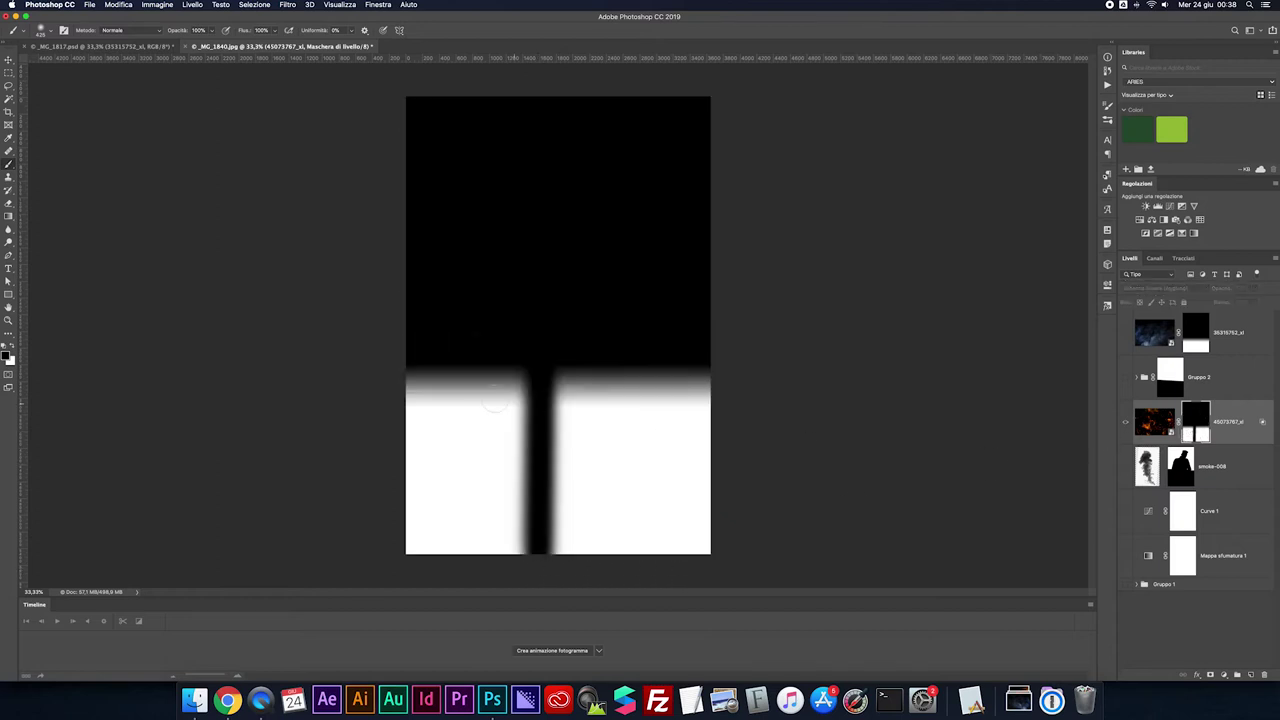
key("m")
left_click_drag(534, 357, 356, 553)
key("alt+BackSpace")
key("super+d")
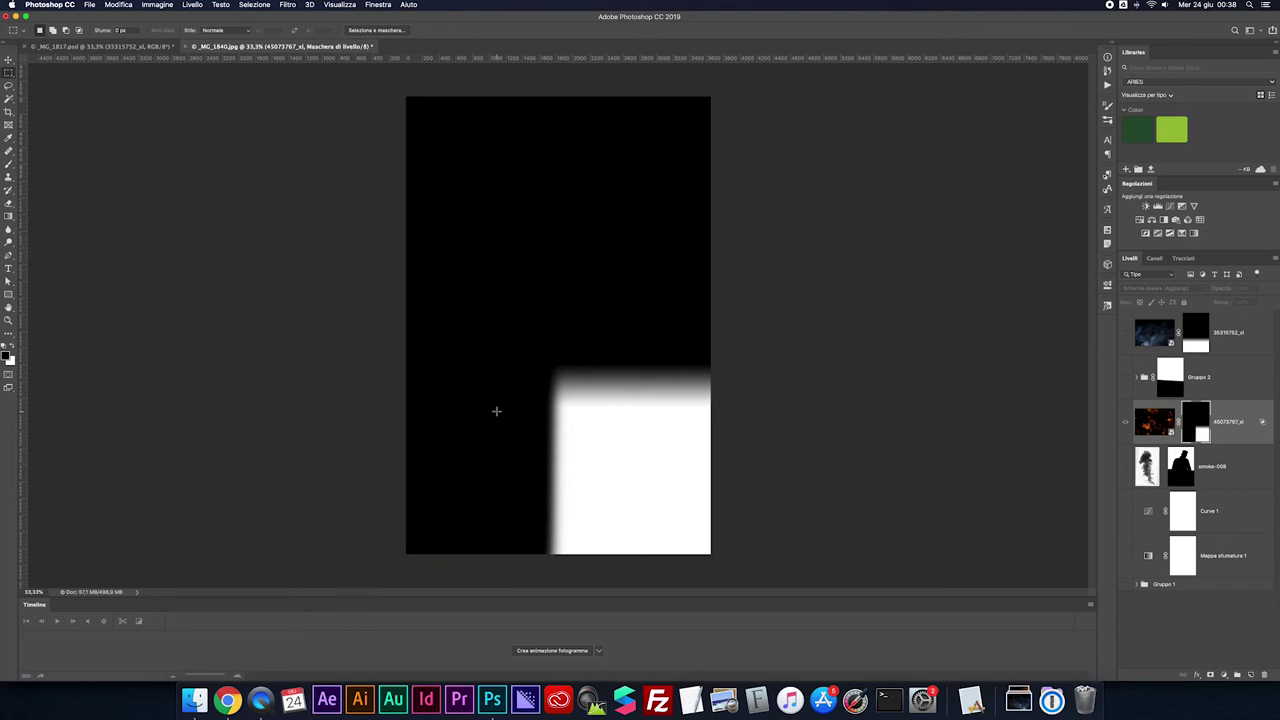
left_click(1187, 433, "alt")
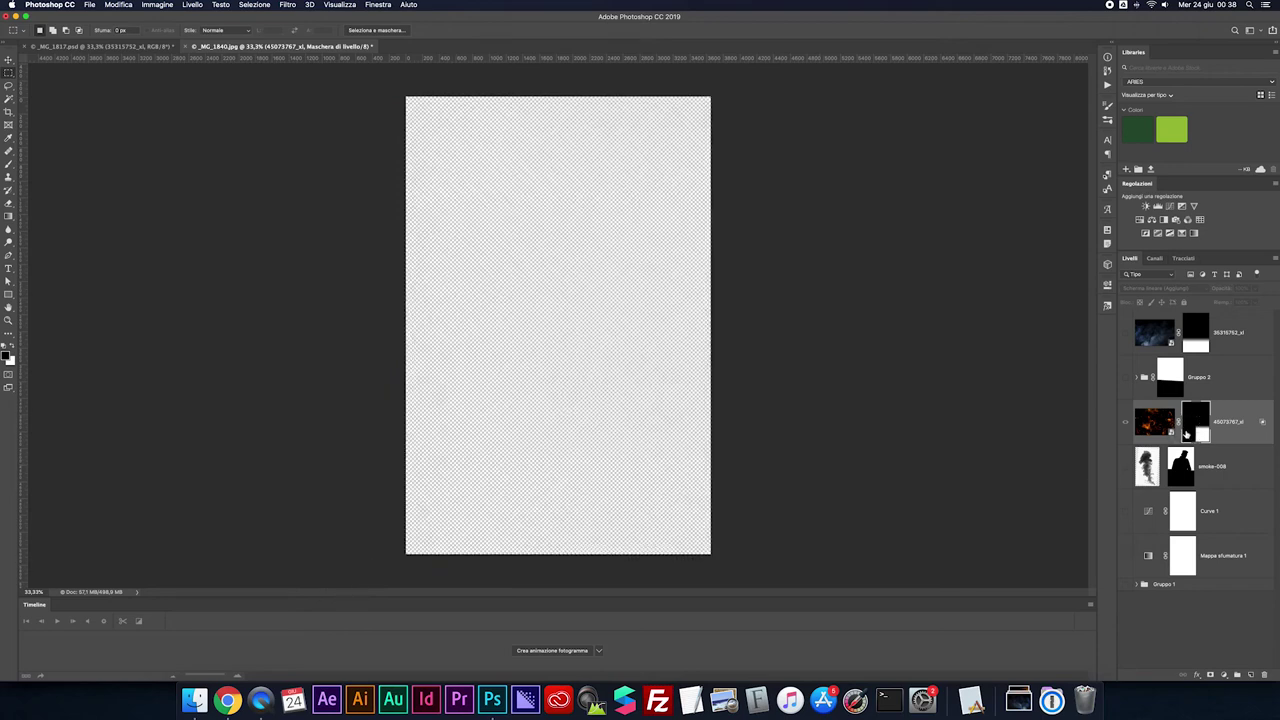
left_click(1125, 423, "alt")
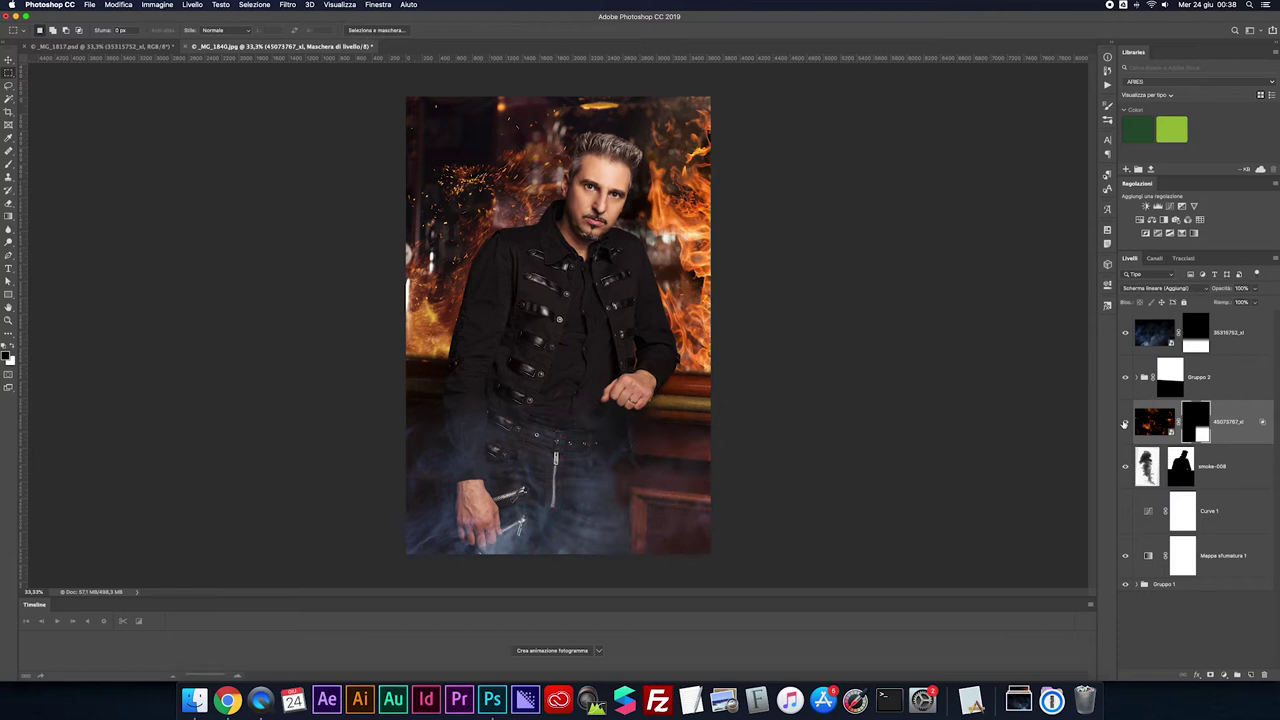
left_click(1125, 423)
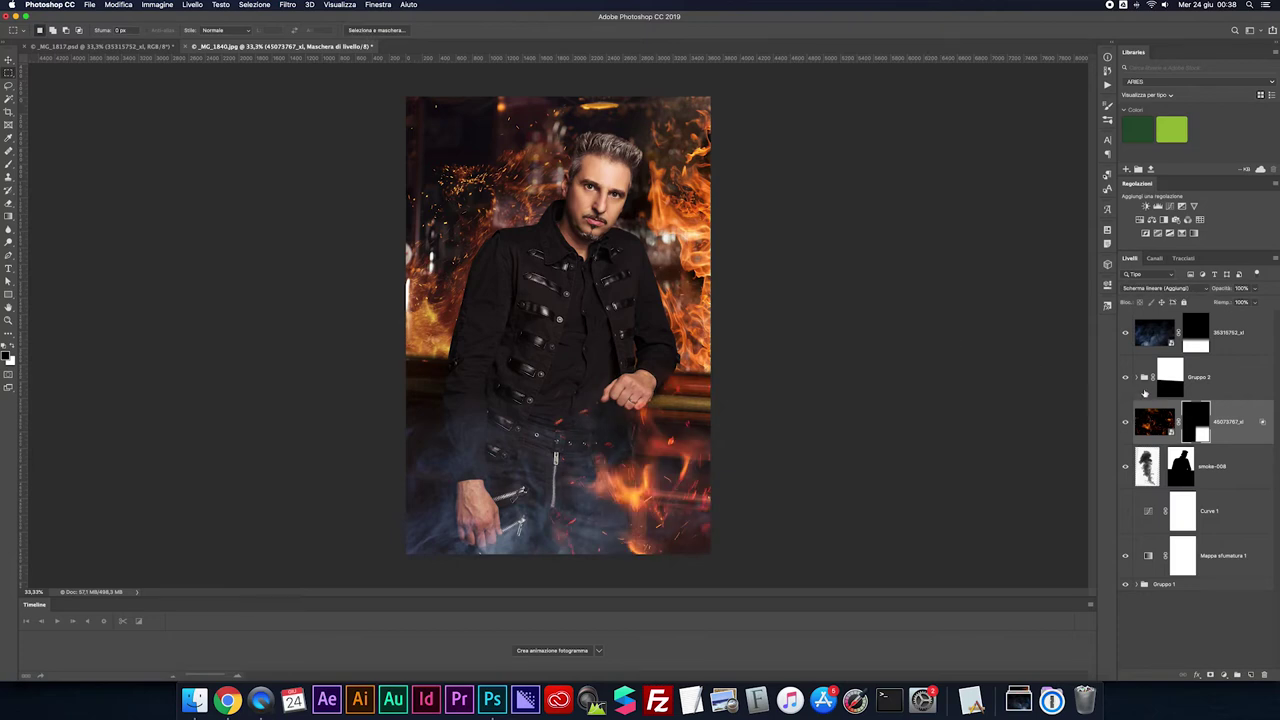
Select 45072831_xl in Gruppo 2 and set Controllo sfocatura radius to about 8,2 px
left_click(1138, 377)
left_click(1167, 517)
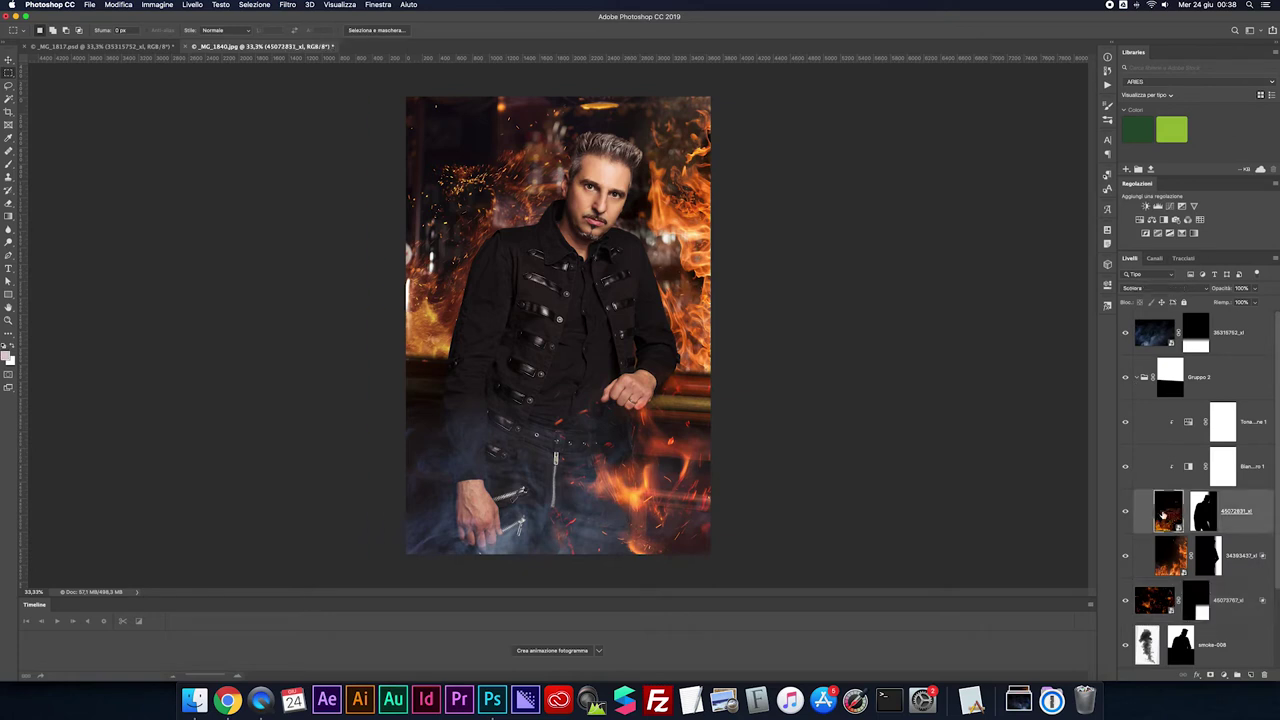
left_click(293, 4)
mouse_move(302, 180)
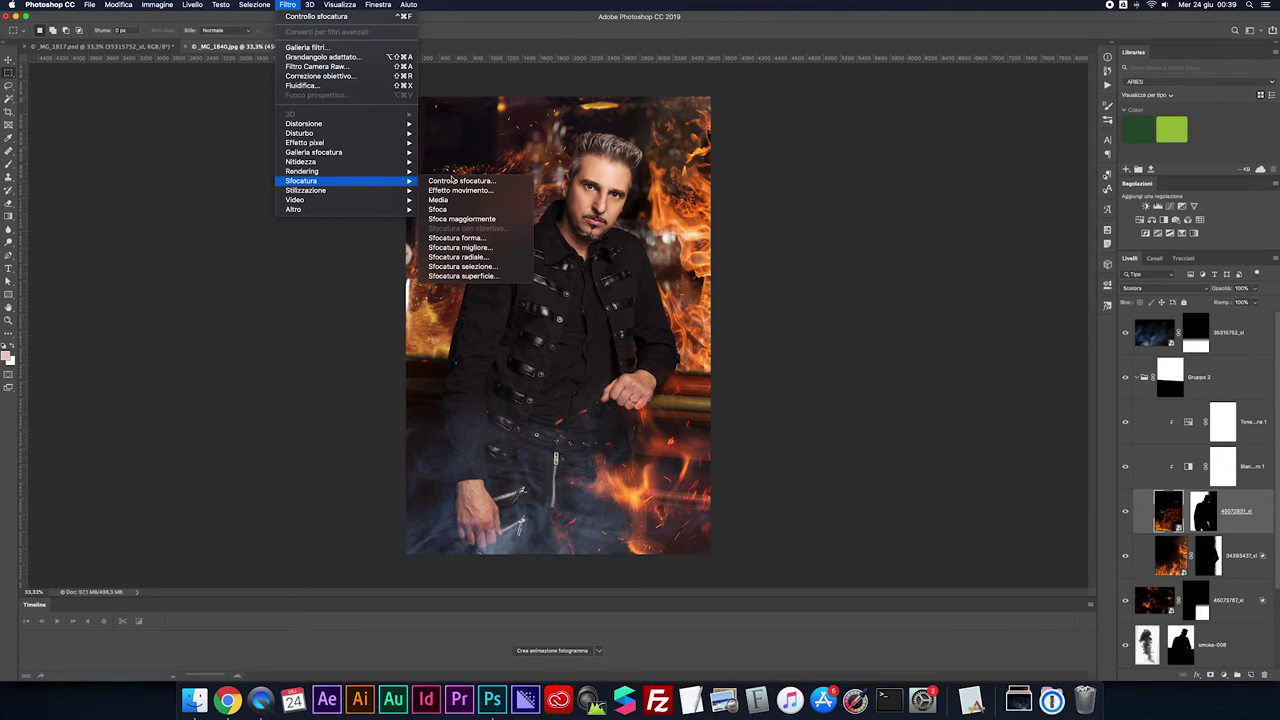
left_click(455, 181)
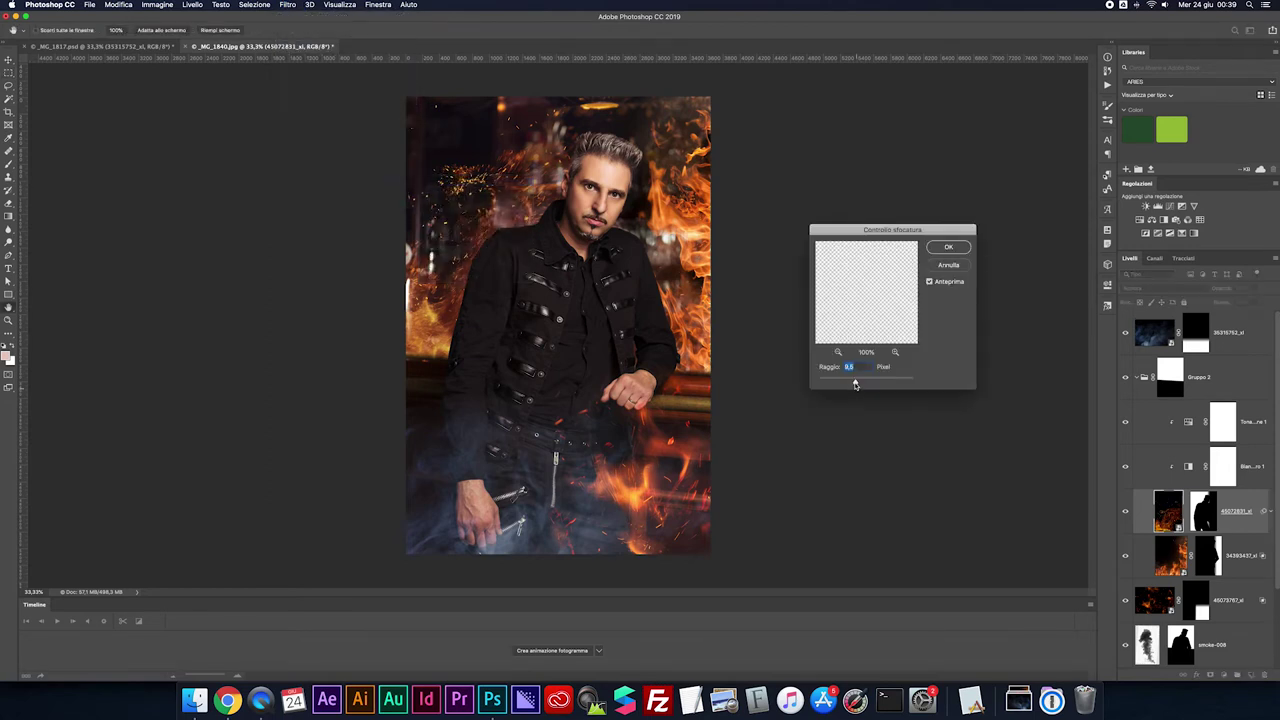
left_click_drag(855, 384, 847, 385)
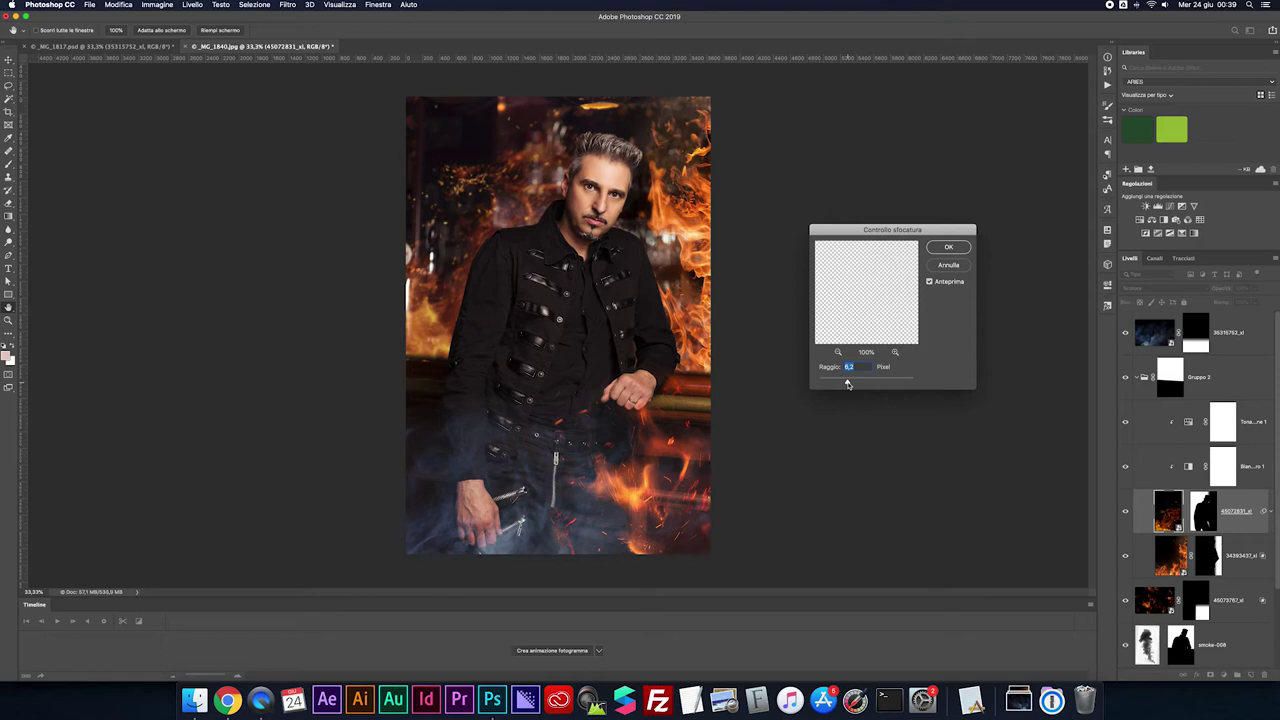
Reapply the 0.2 px Controllo sfocatura blur to fire layer 34393437, then collapse Gruppo 2
left_click(955, 270)
left_click(1168, 558)
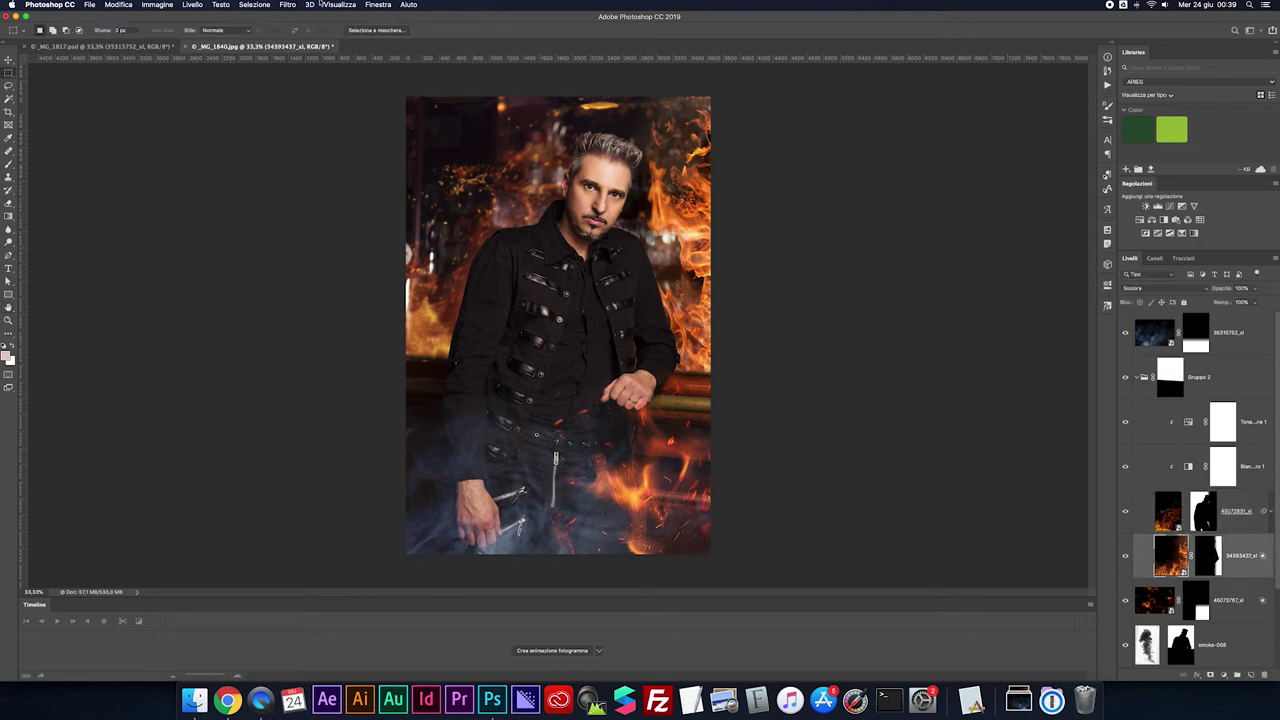
left_click(289, 4)
left_click(300, 17)
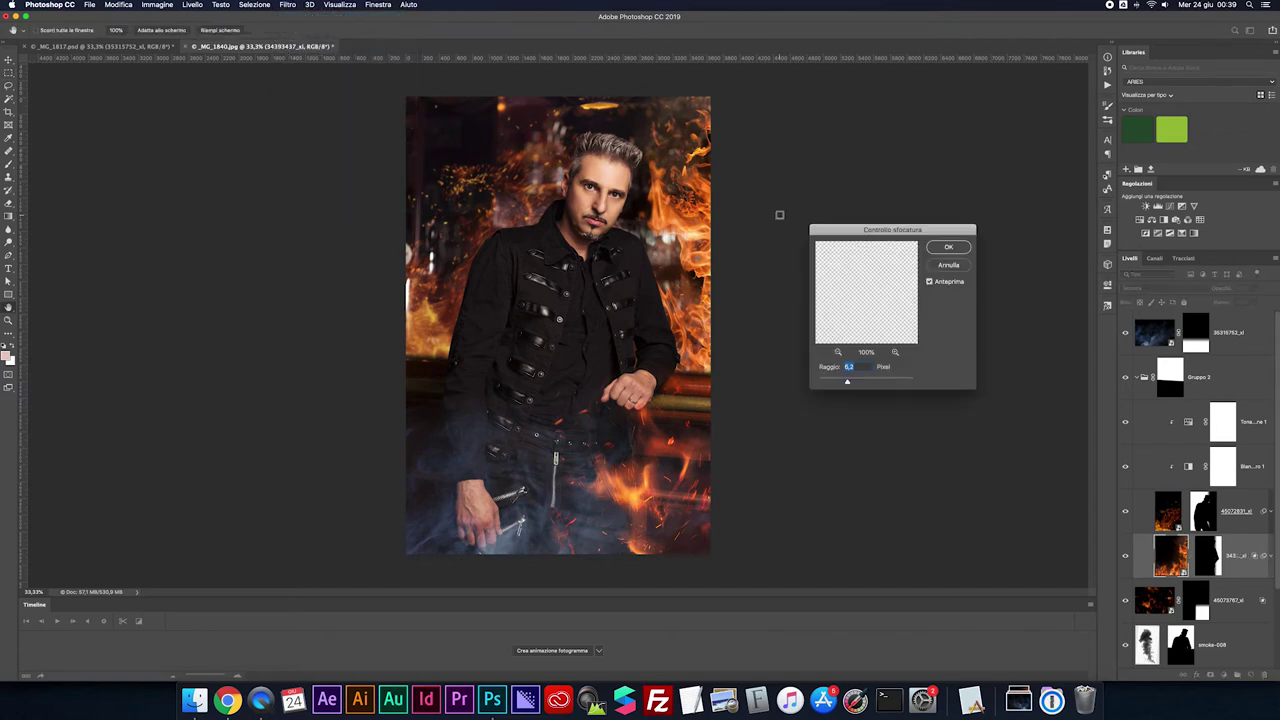
left_click(943, 249)
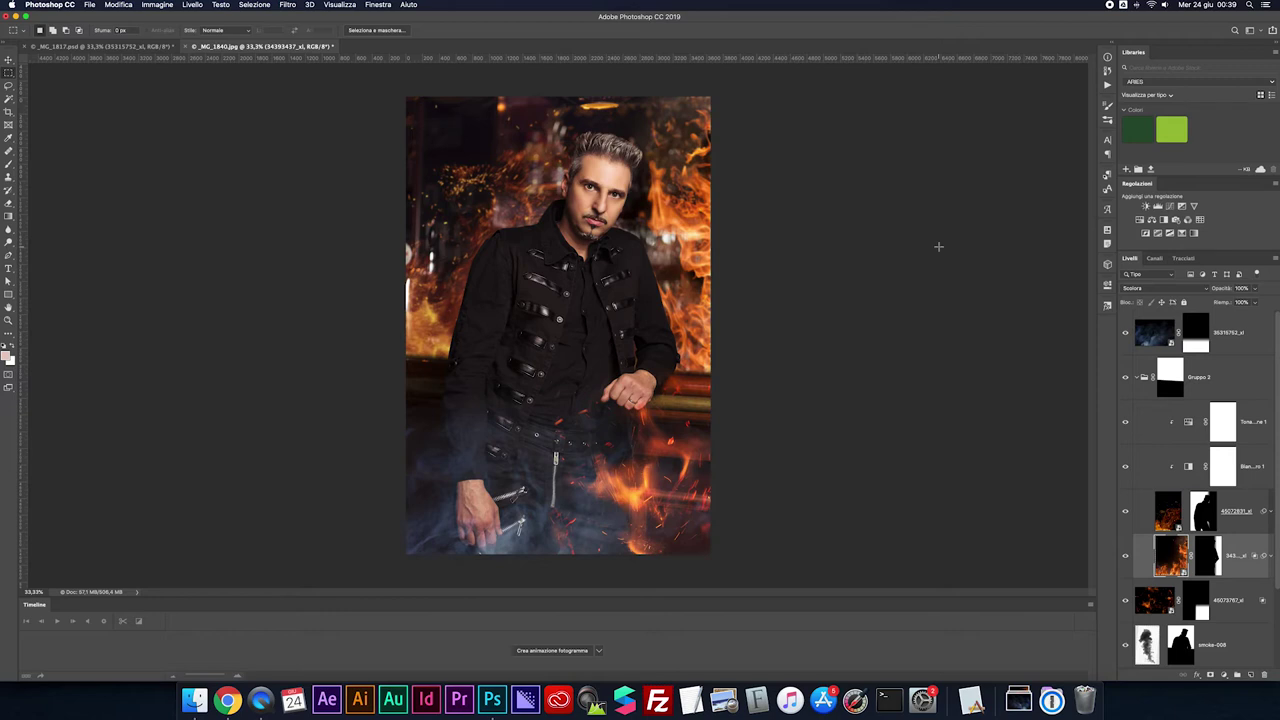
left_click(1140, 377)
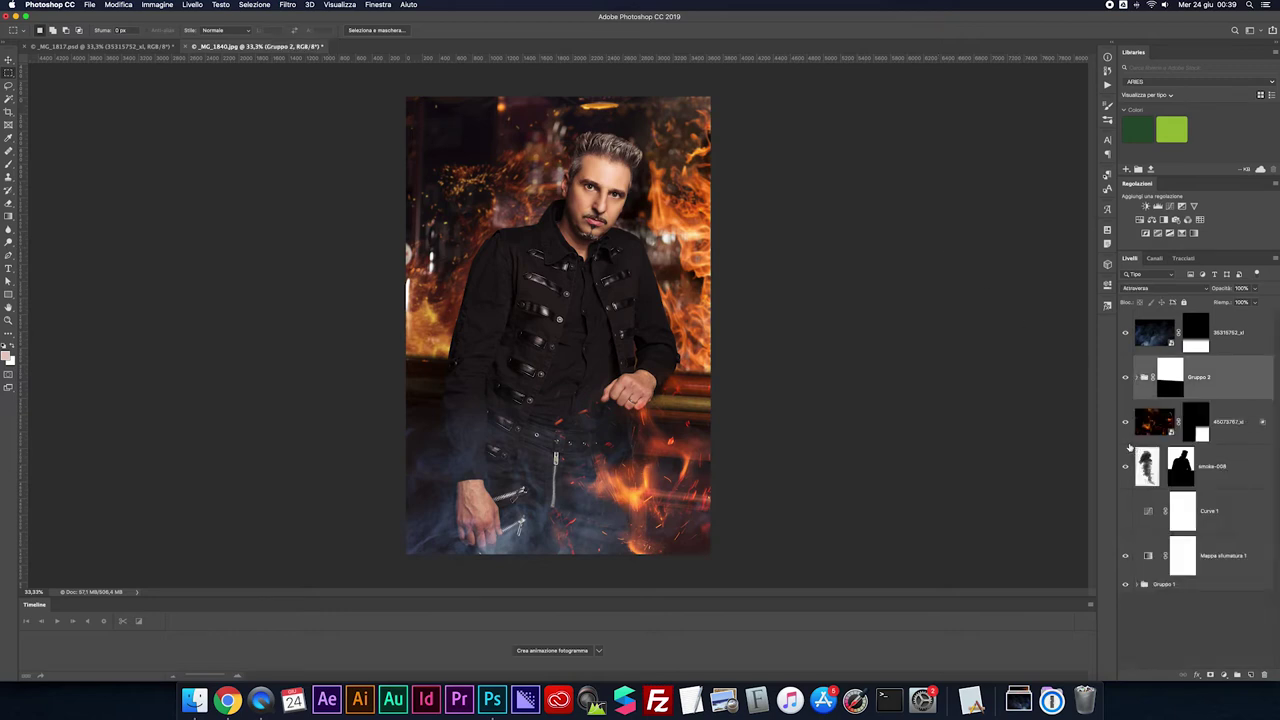
left_click(1225, 556)
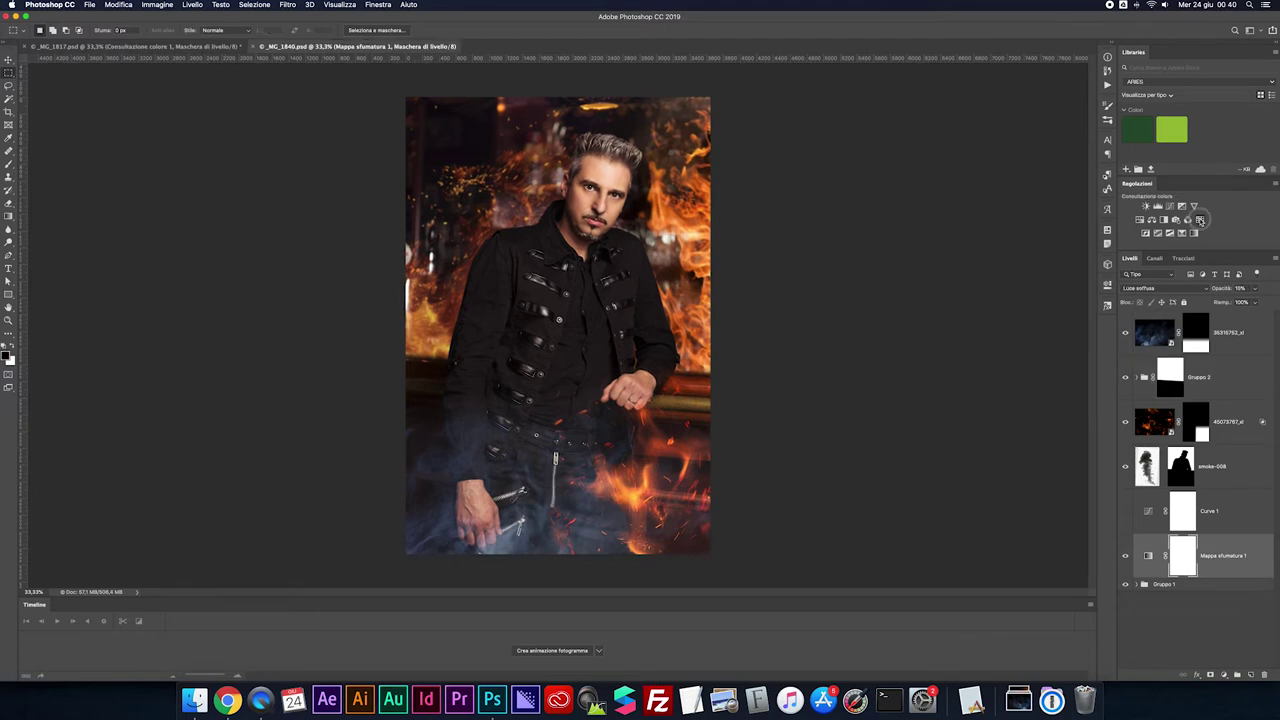
Add a NightFromDay.CUBE Color Lookup above Mappa sfumatura 1 and invert its mask to black
left_click(1200, 219)
left_click(1070, 317)
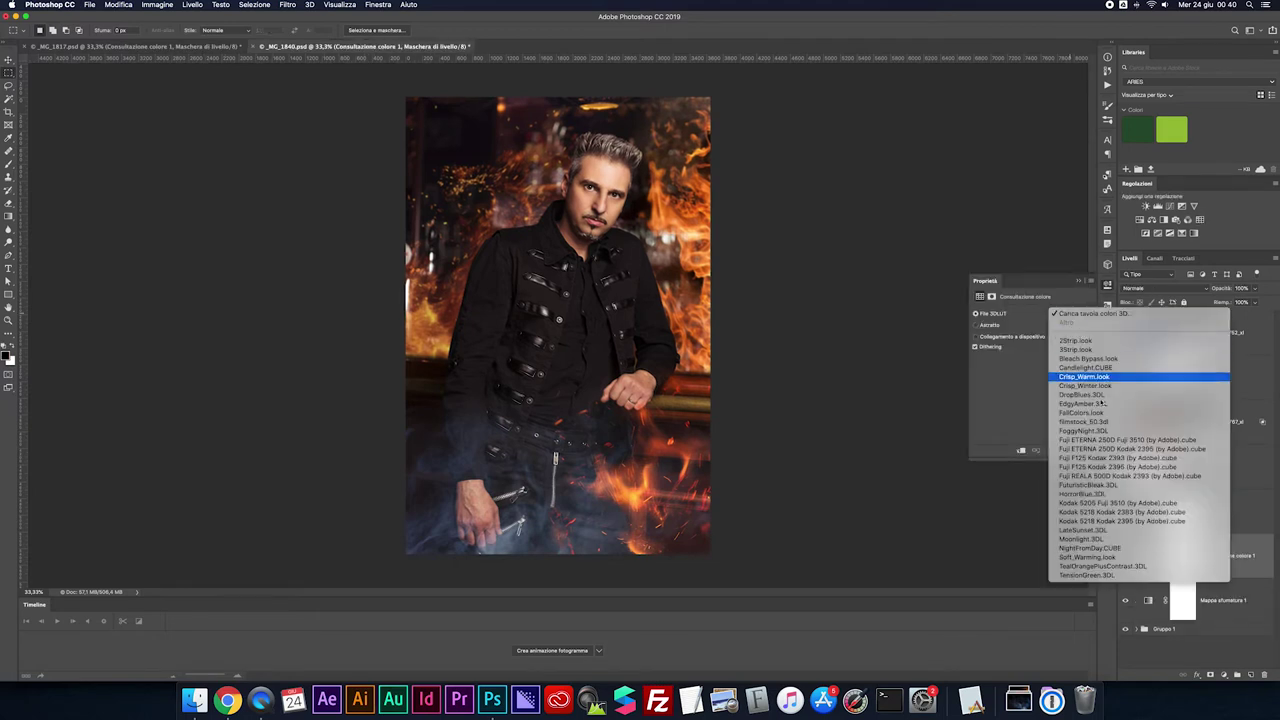
left_click(1095, 549)
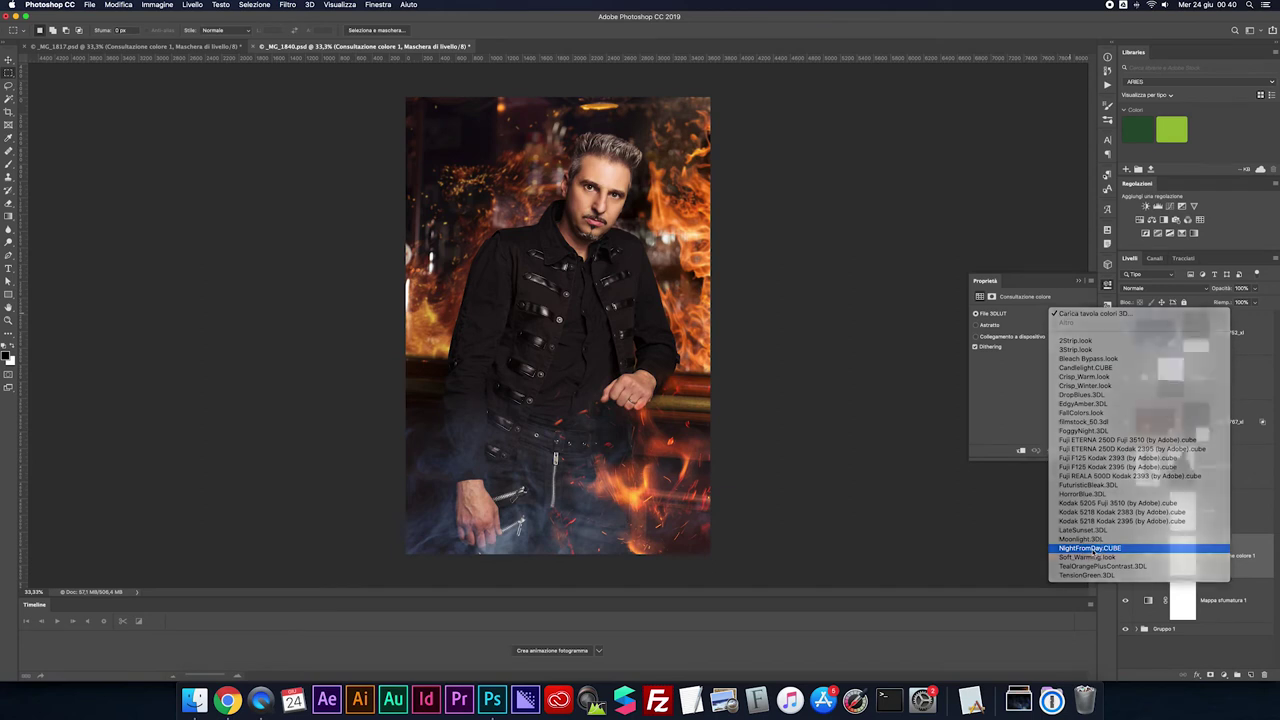
left_click(1077, 283)
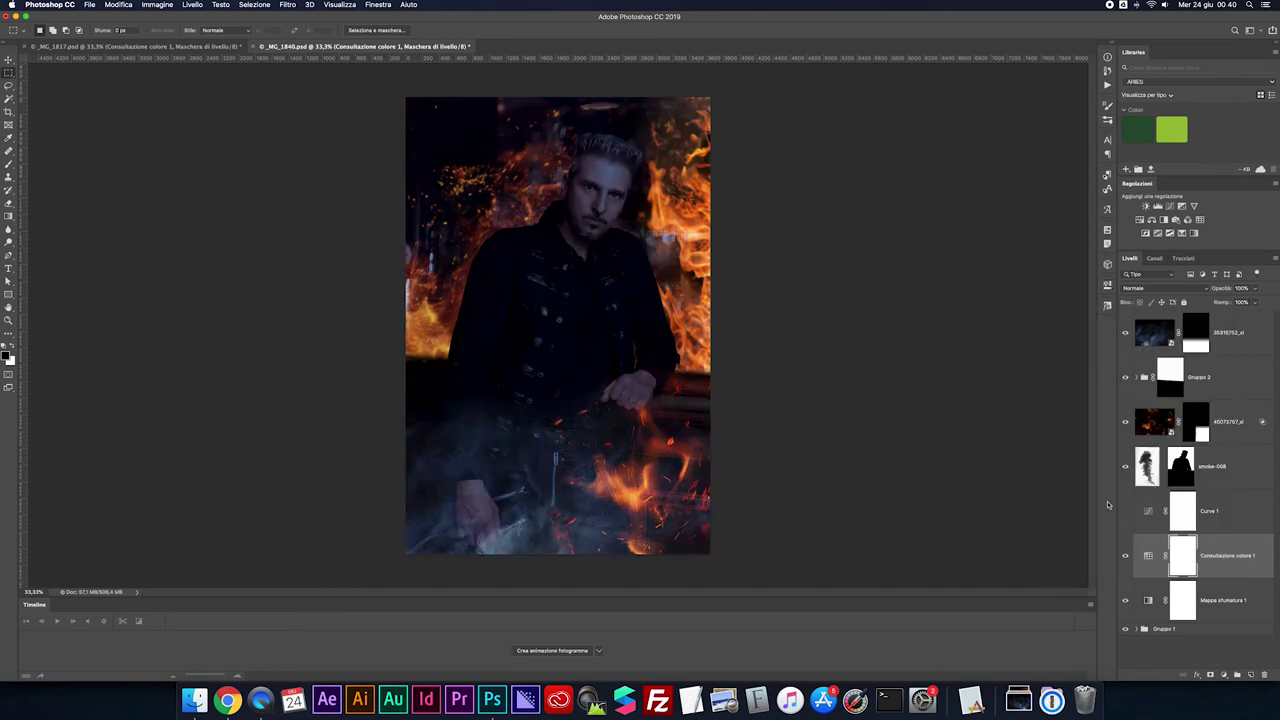
key("super+i")
key("super+plus")
key("b")
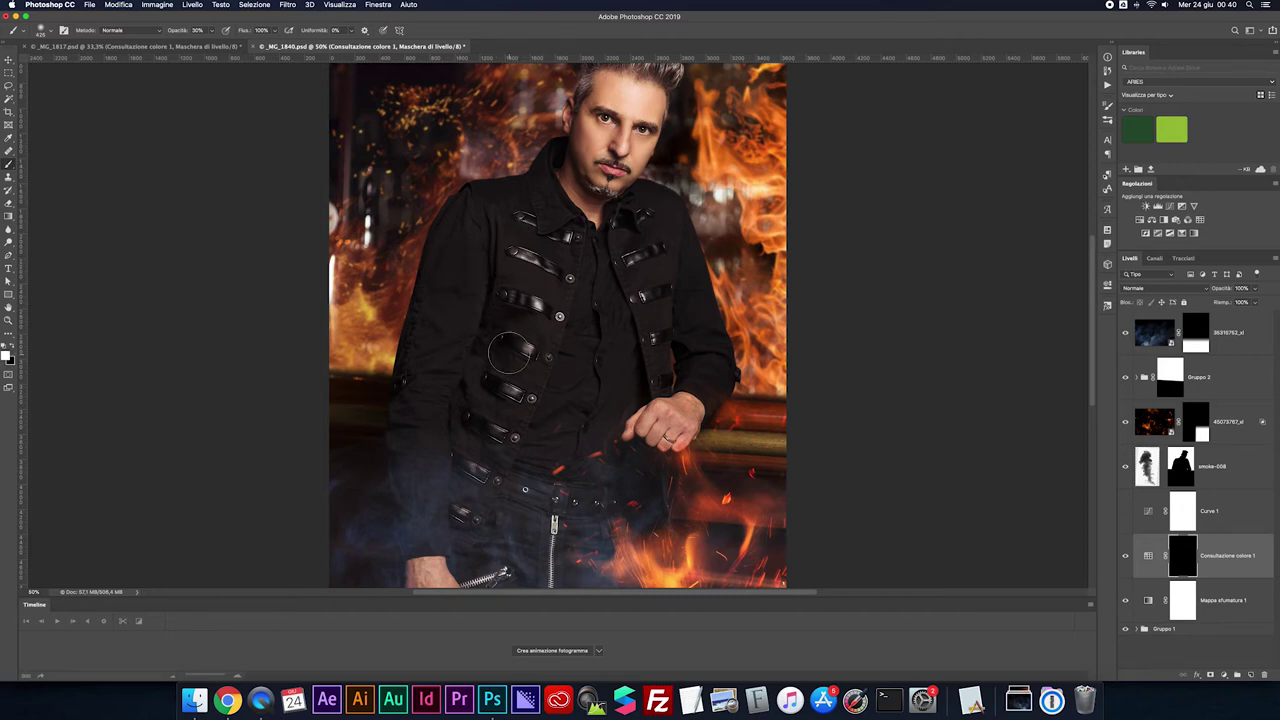
Paint the night grade onto the jacket with a soft 30% white brush on the mask
left_click_drag(517, 346, 518, 298)
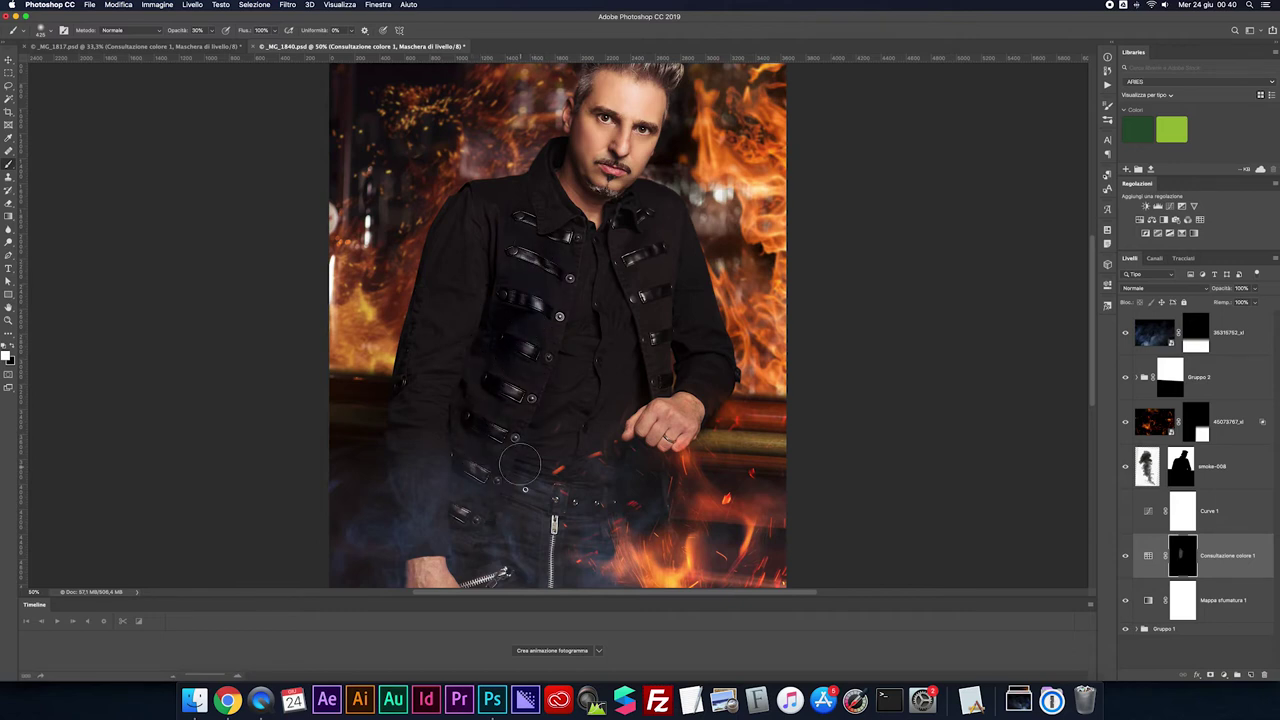
left_click_drag(630, 342, 632, 343)
key("bracketright")
key("bracketright")
key("bracketright")
scroll(406, 532, "down", 1)
scroll(410, 480, "down", 5)
key("bracketleft")
key("bracketleft")
key("bracketleft")
left_click_drag(407, 435, 410, 440)
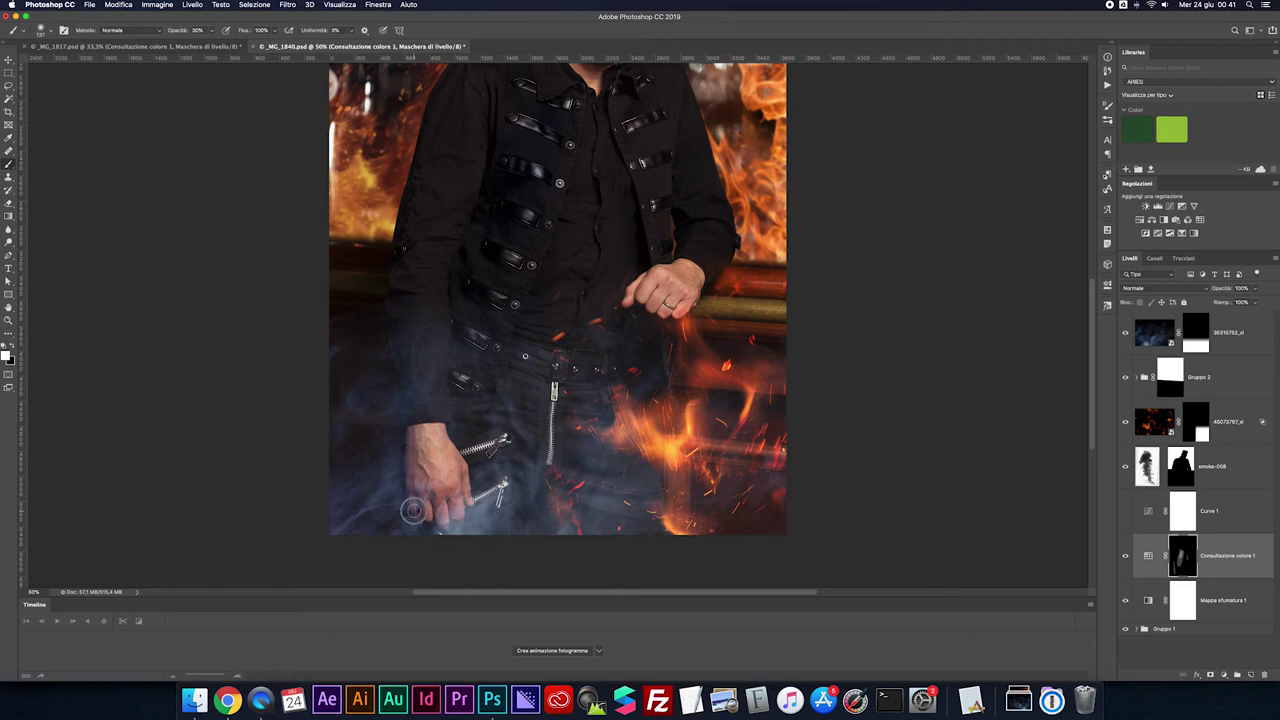
Enlarge the brush and paint the night grade onto the trousers and hands
left_click_drag(464, 413, 490, 413)
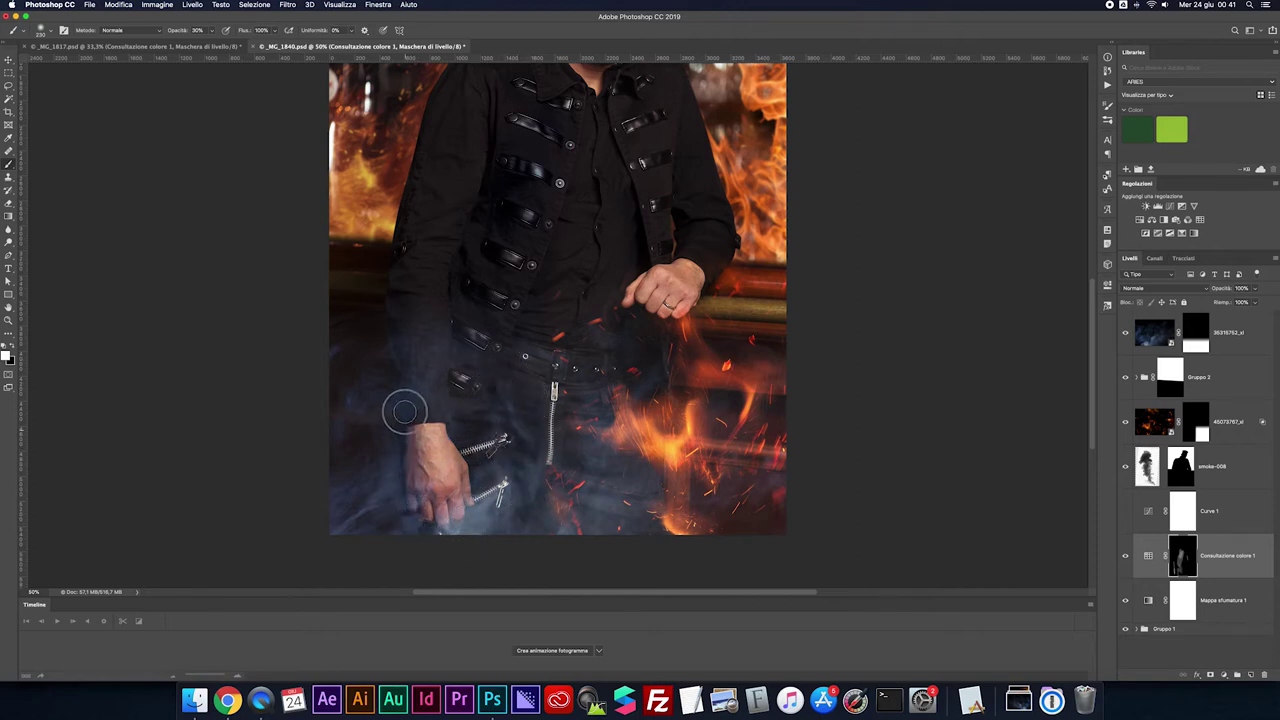
scroll(405, 235, "up", 2)
scroll(430, 264, "up", 2)
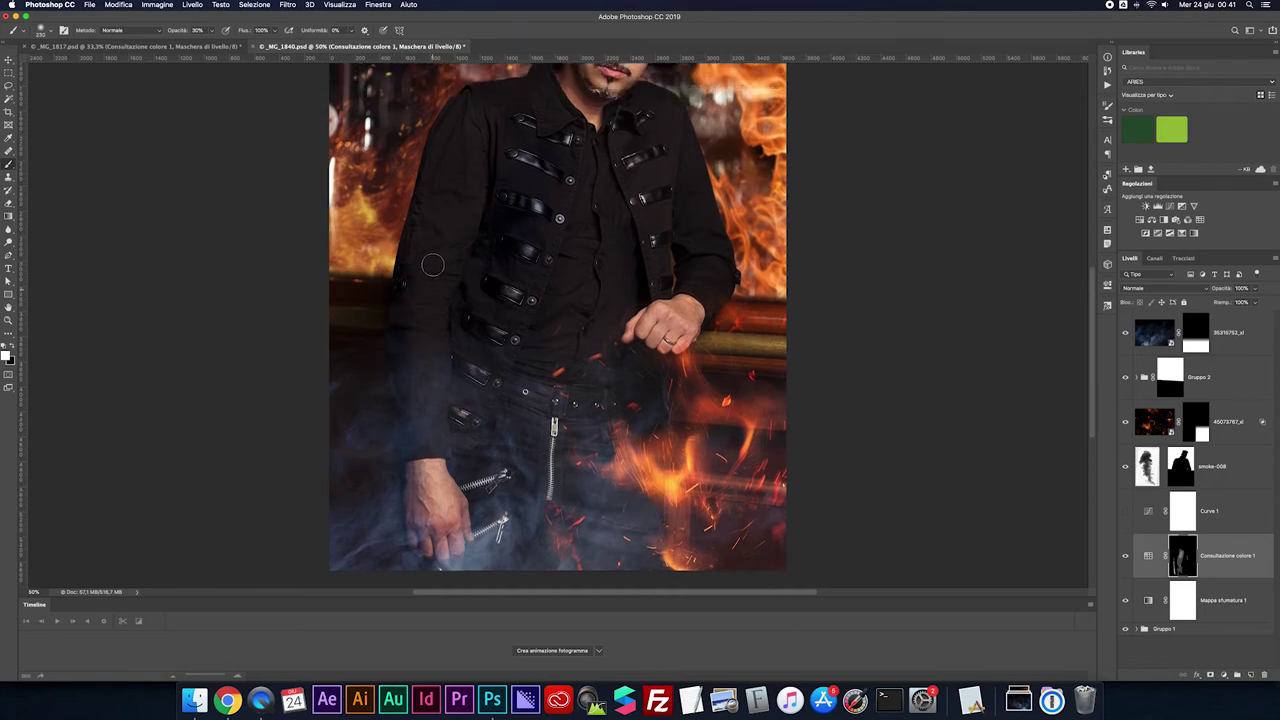
scroll(432, 265, "up", 1)
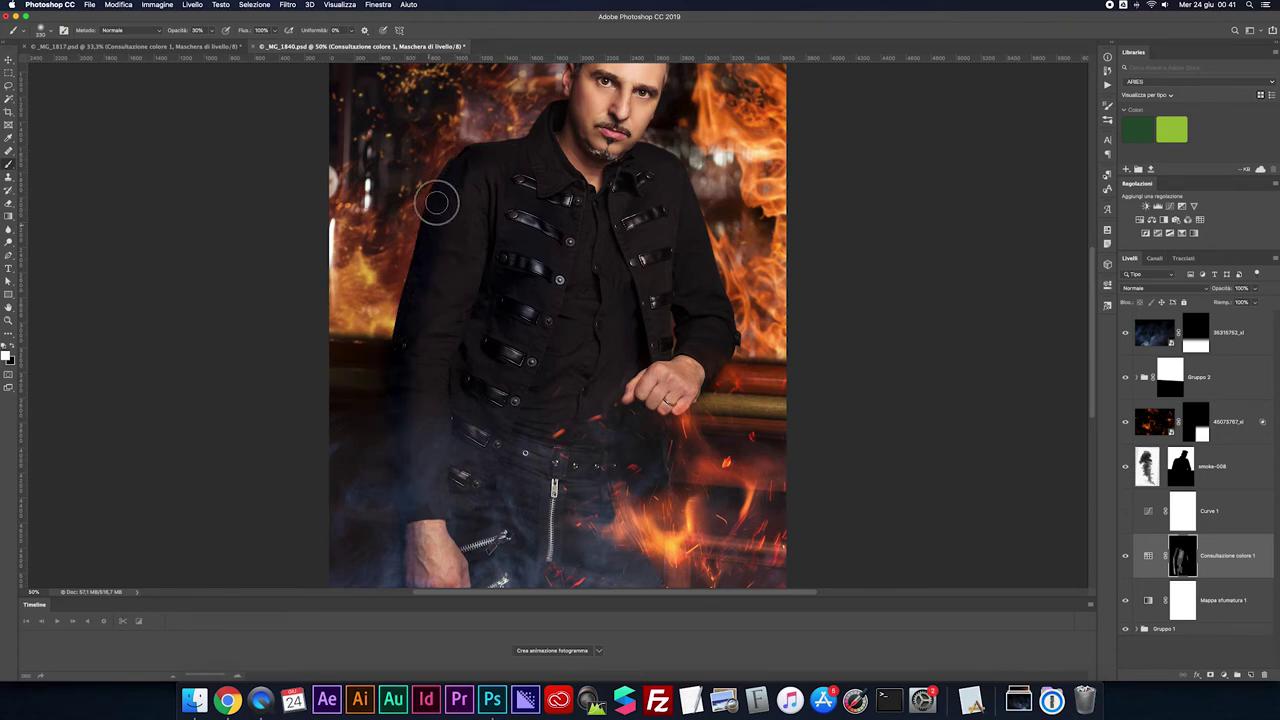
scroll(556, 147, "up", 3)
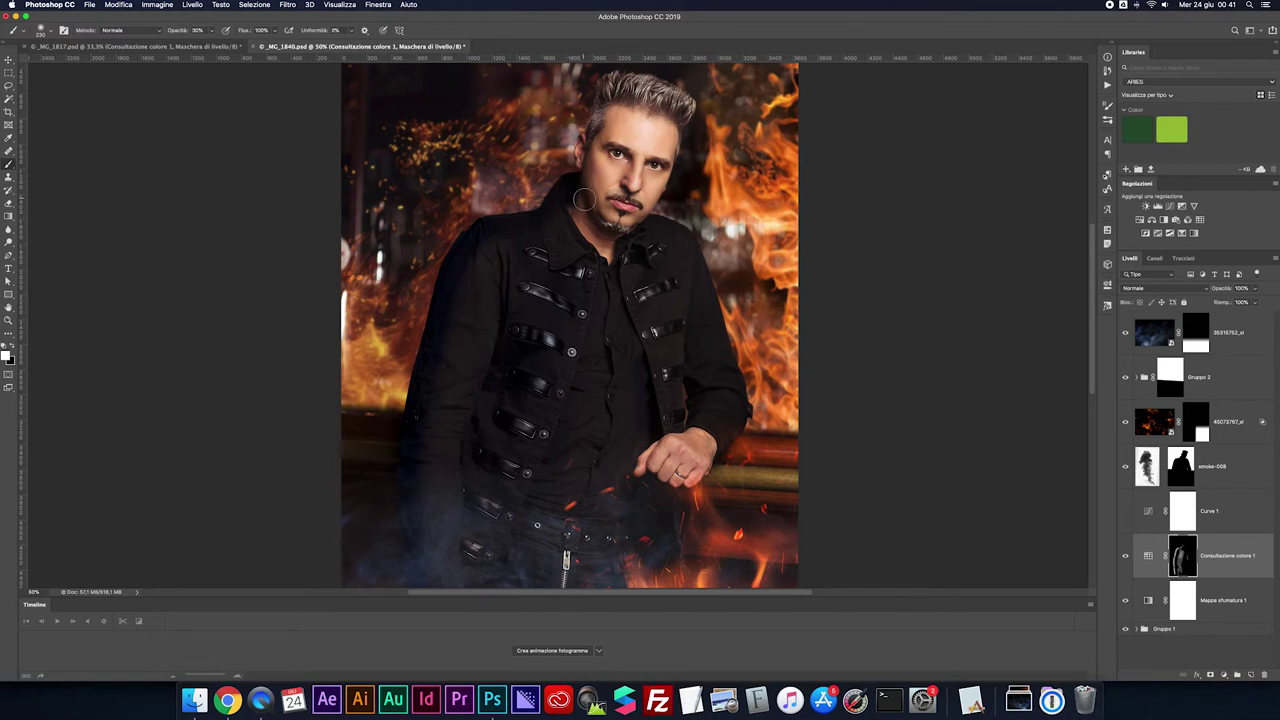
key("ctrl+plus")
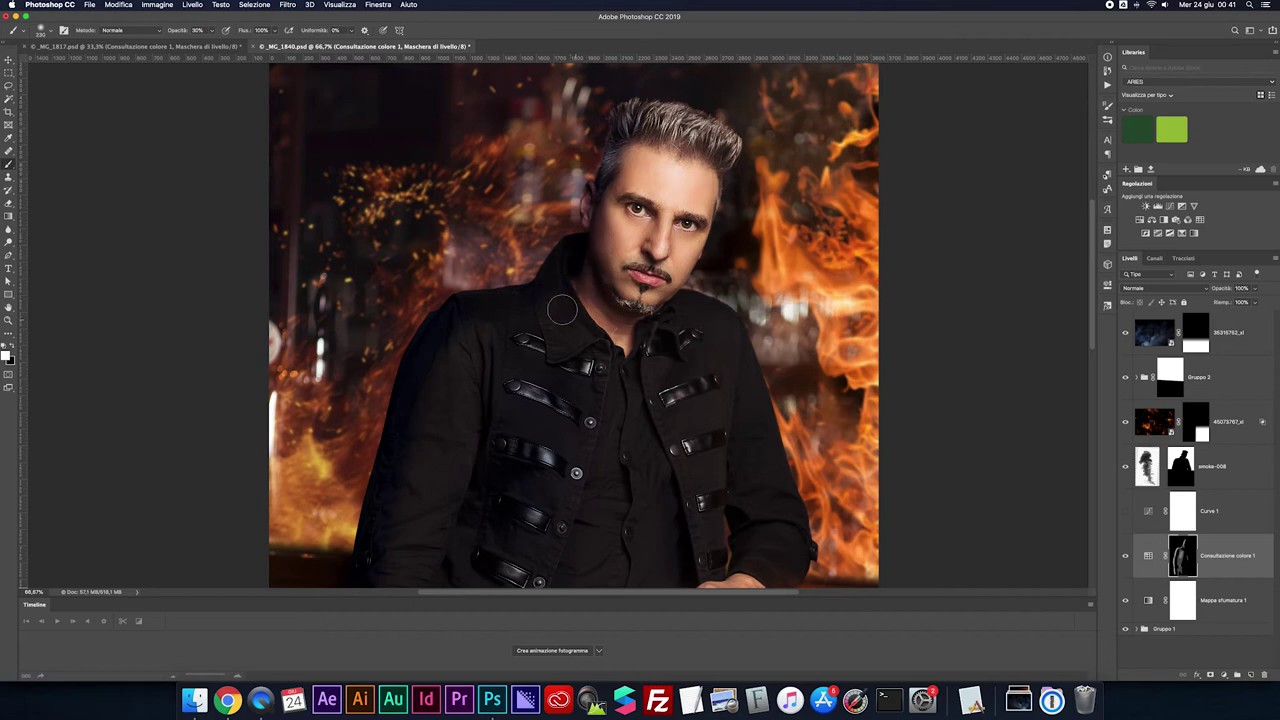
Load Tracciato1 from the Paths panel as a selection and invert it
left_click(1175, 565, "alt")
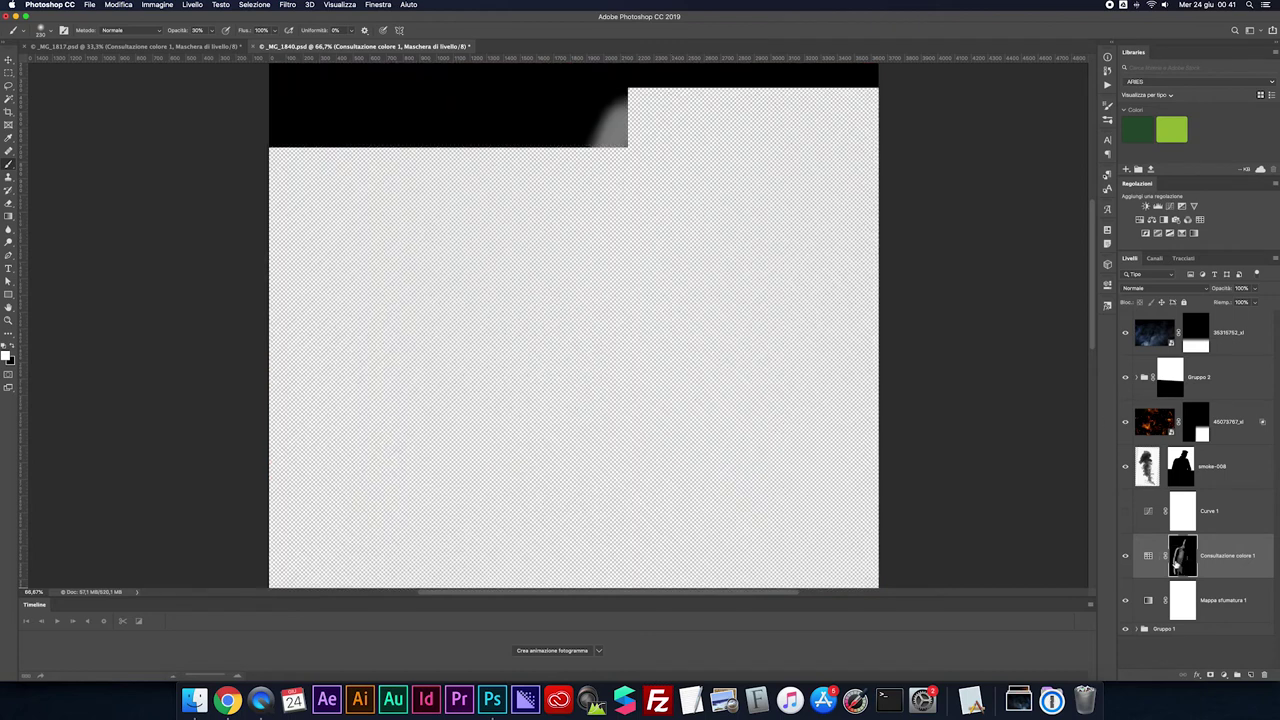
left_click(1174, 564, "alt")
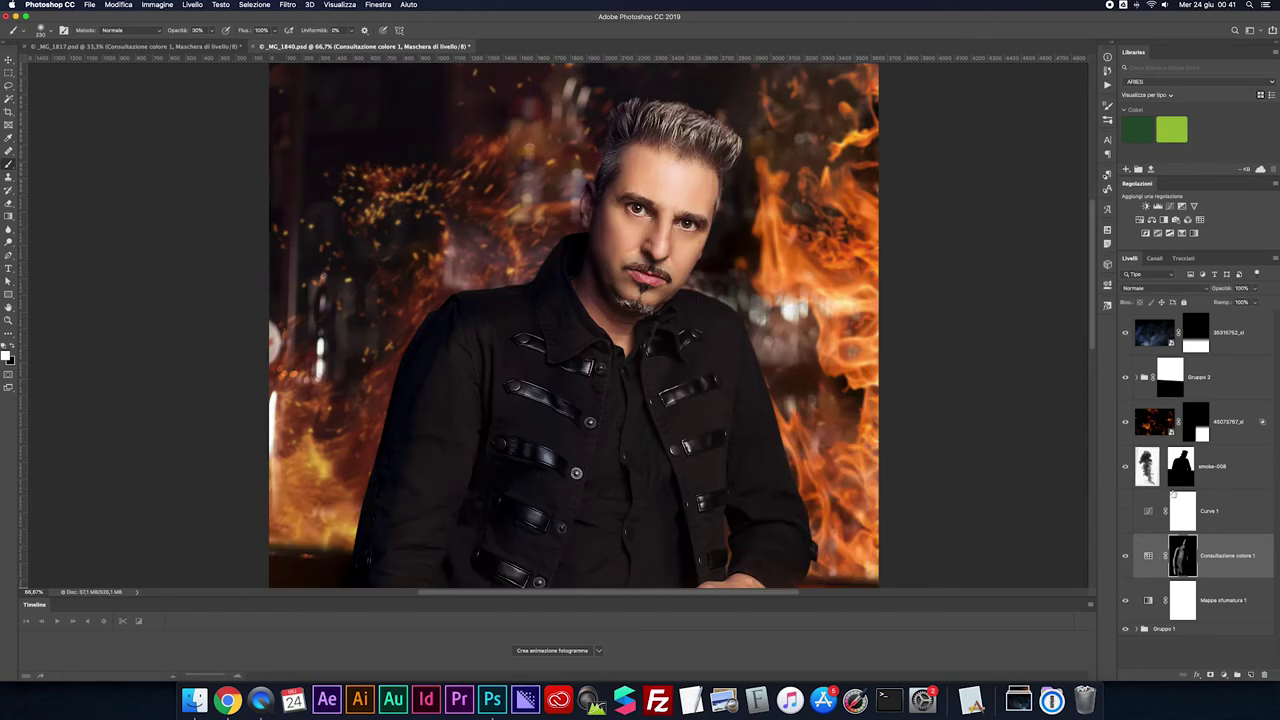
left_click(1183, 258)
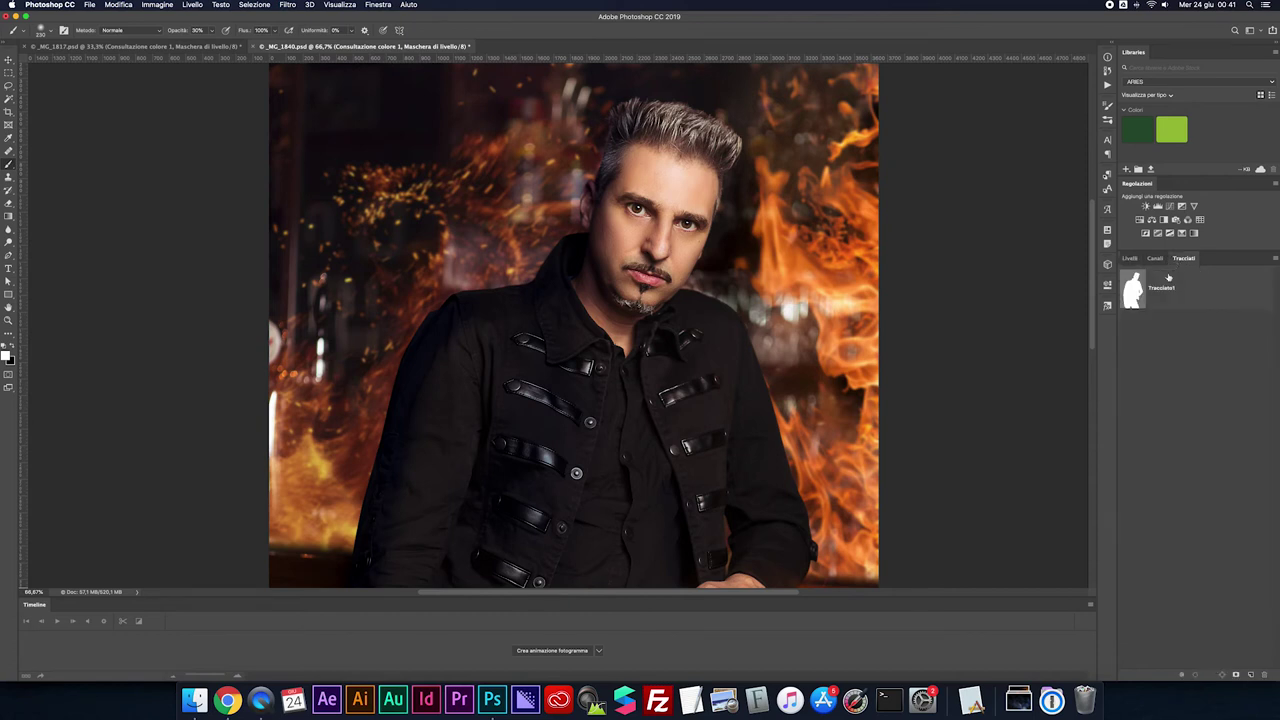
left_click(1134, 290, "super")
left_click(1129, 258)
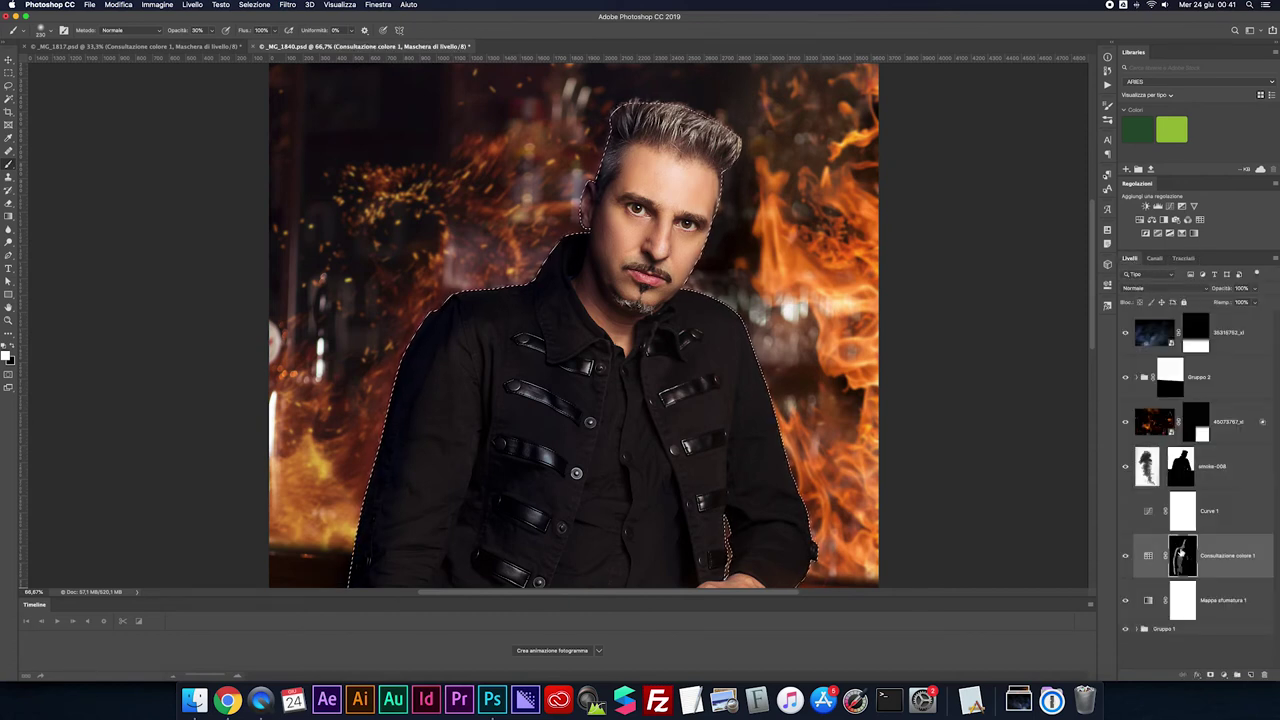
key("super+shift+i")
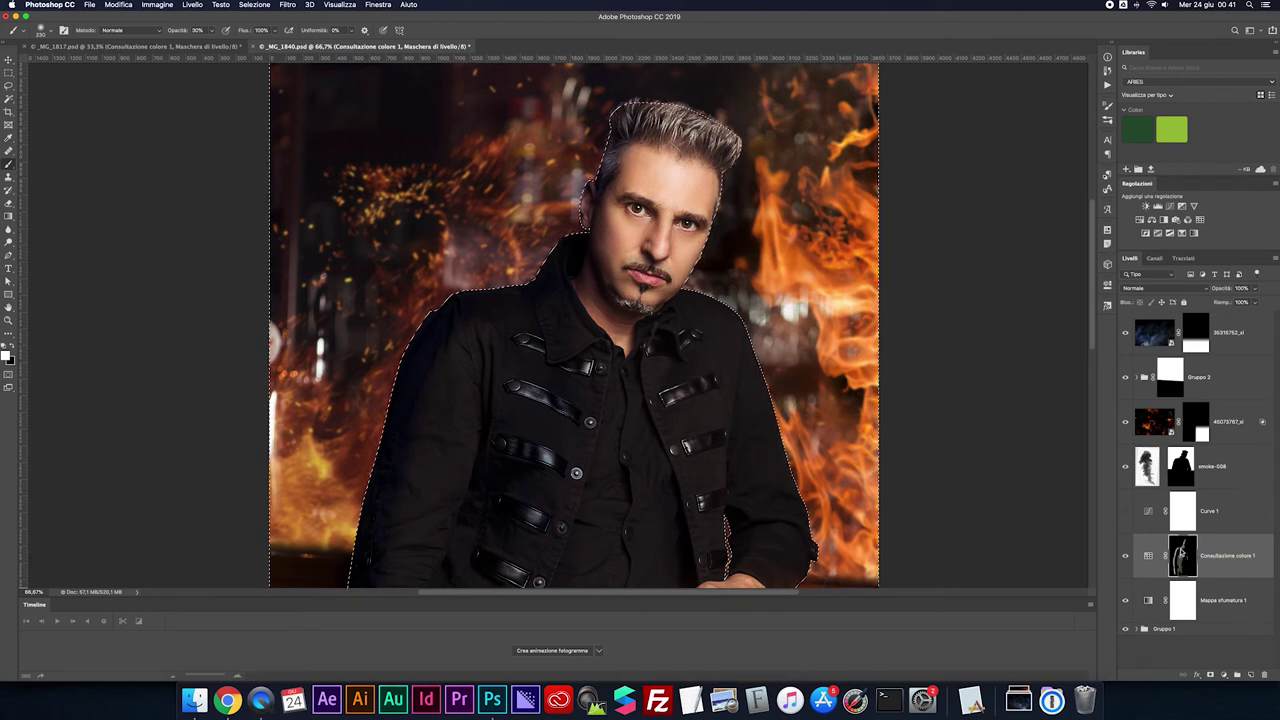
Deselect, then raise the Sfuma feather on the Color Lookup mask in Properties
left_click(1181, 551, "alt")
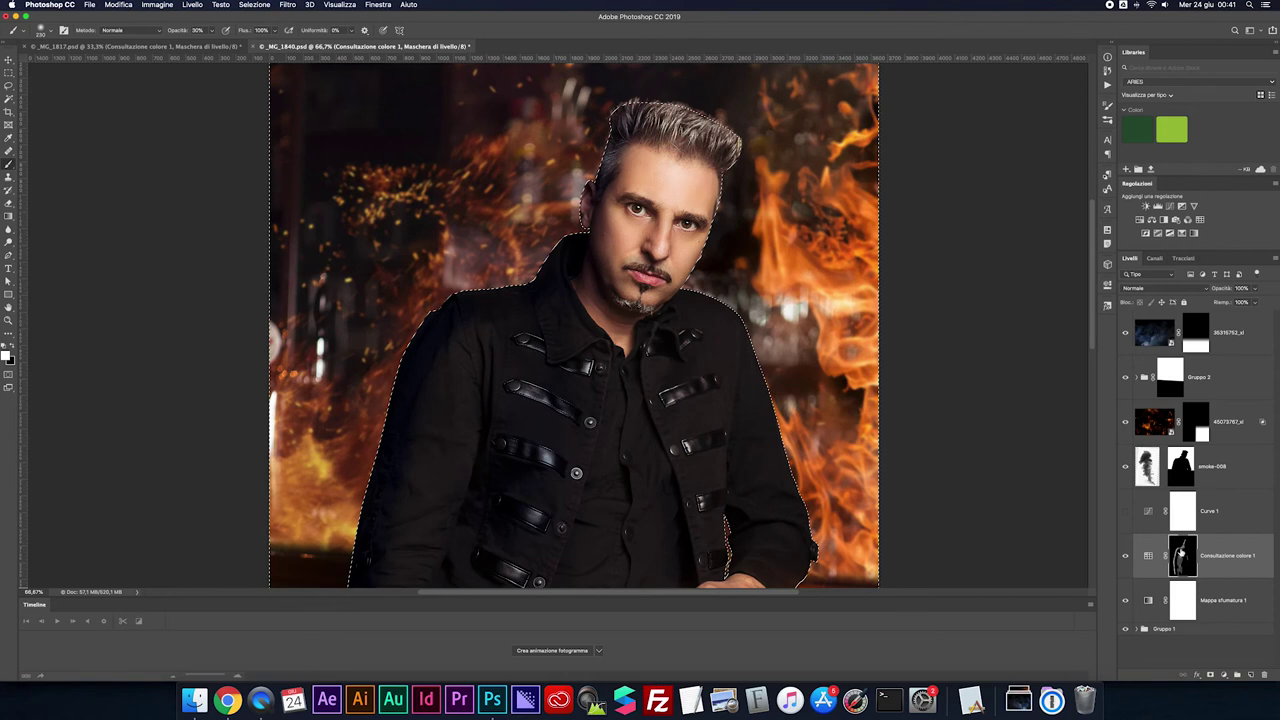
left_click(1181, 551, "alt")
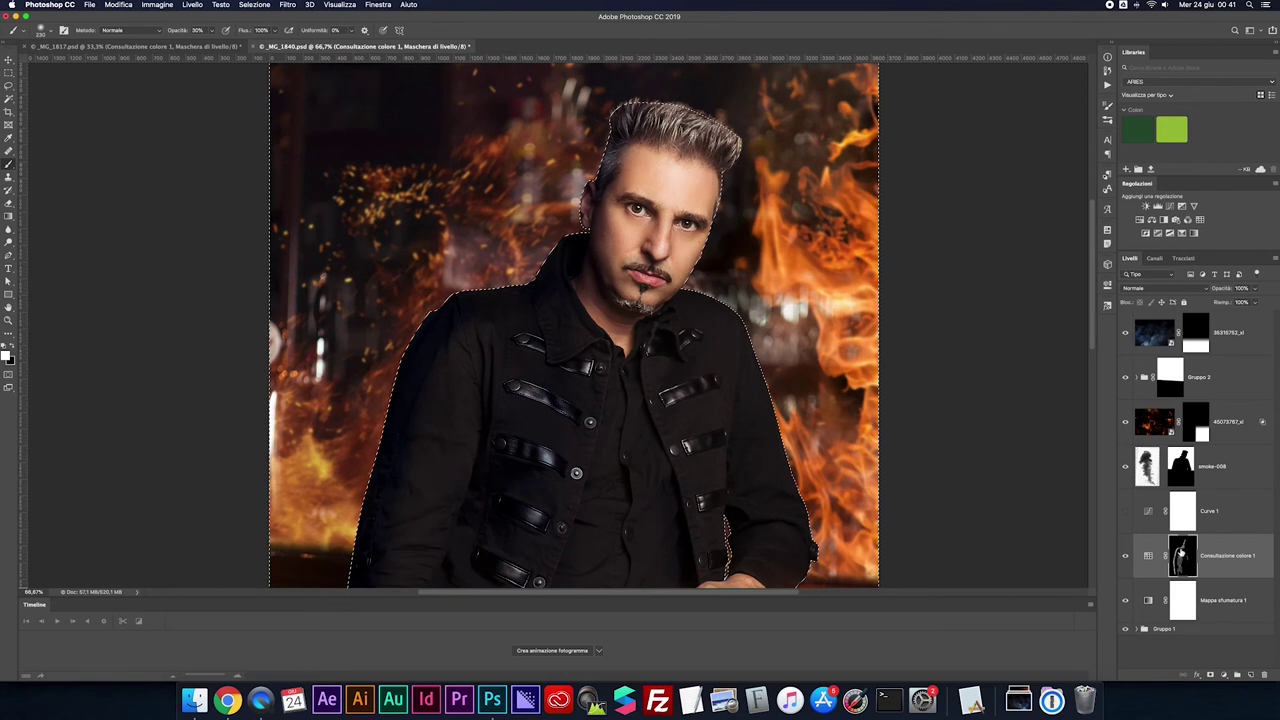
key("super+d")
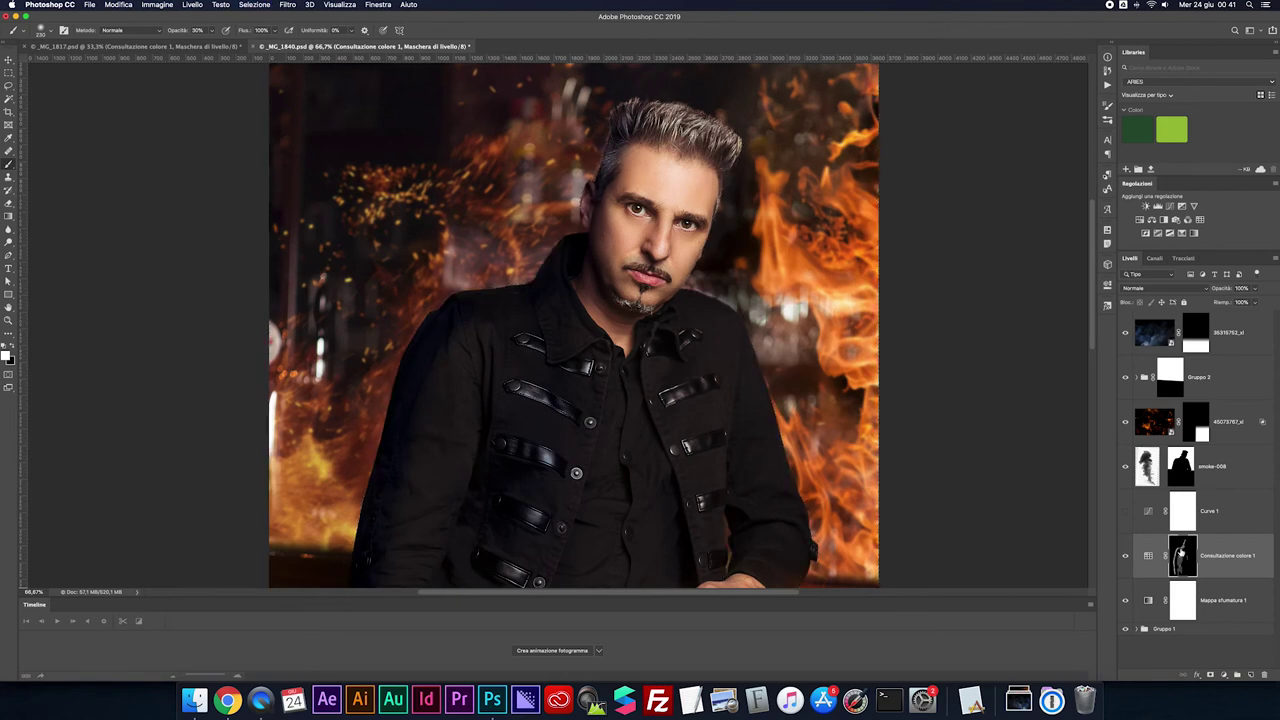
double_click(1181, 551)
left_click(1069, 373)
type("2")
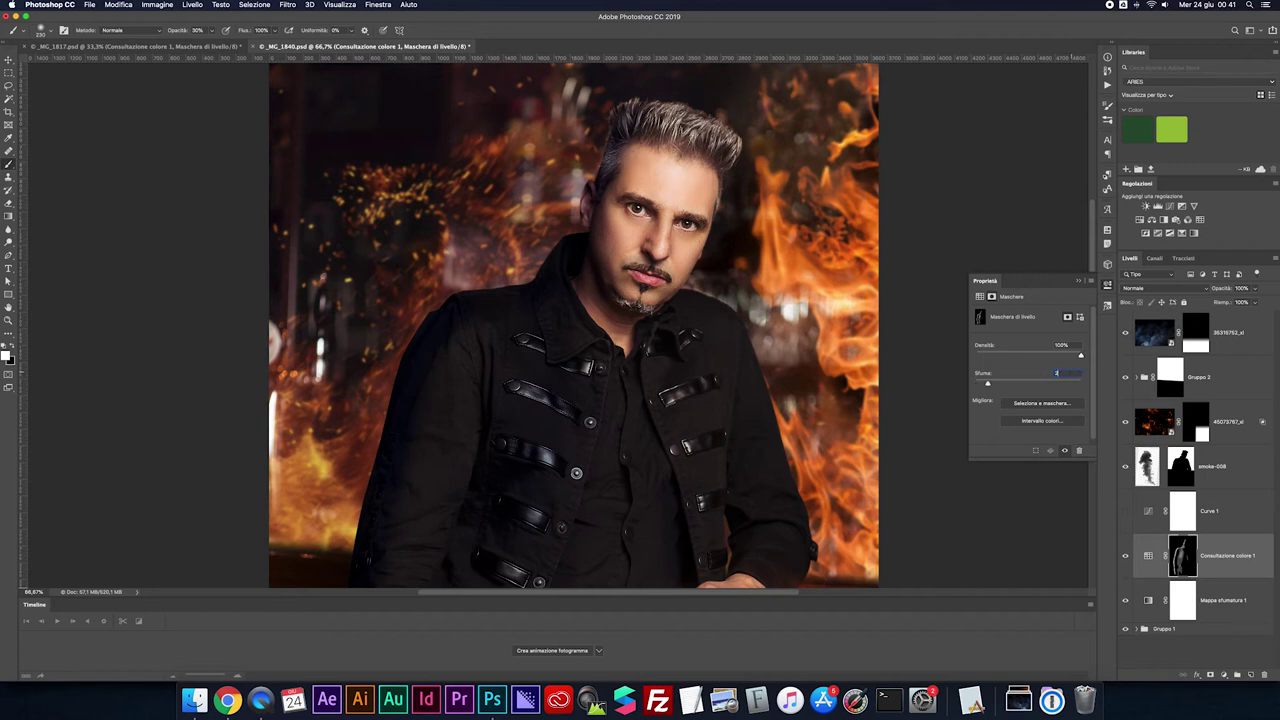
left_click(1079, 282)
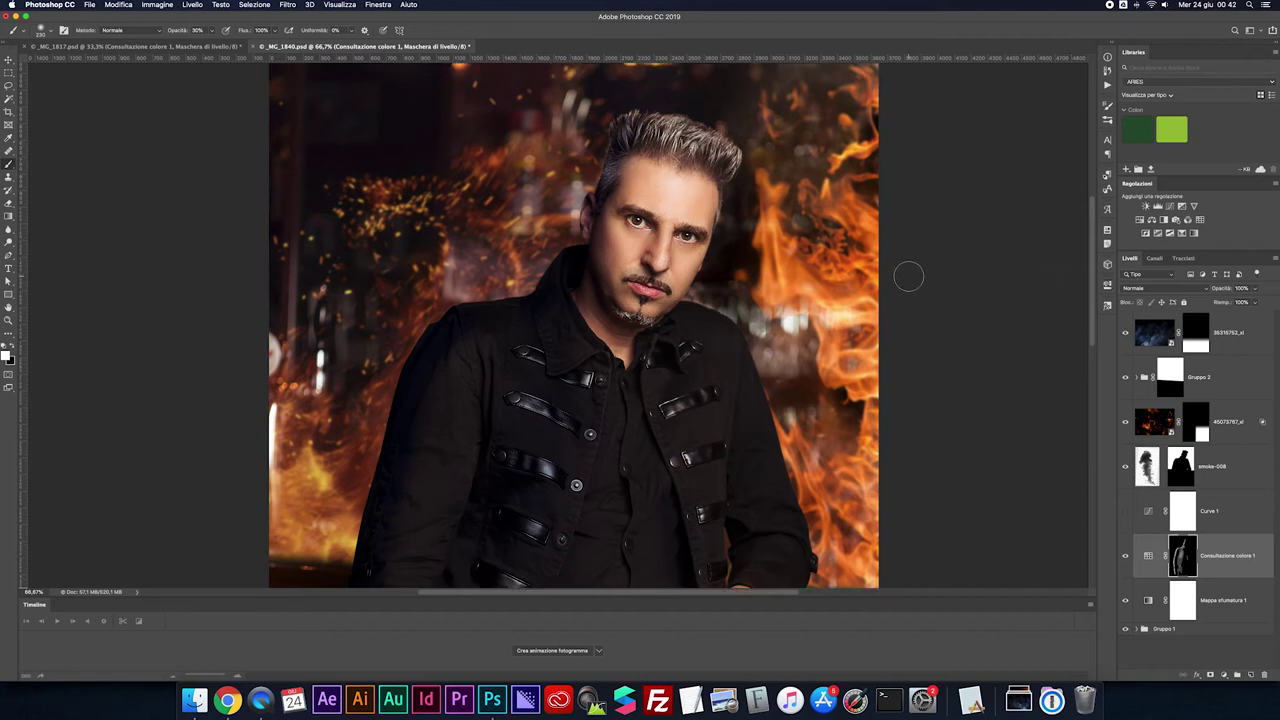
Lower Consultazione colore 1 opacity to about 75% and compare with the layer hidden
left_click(1125, 556)
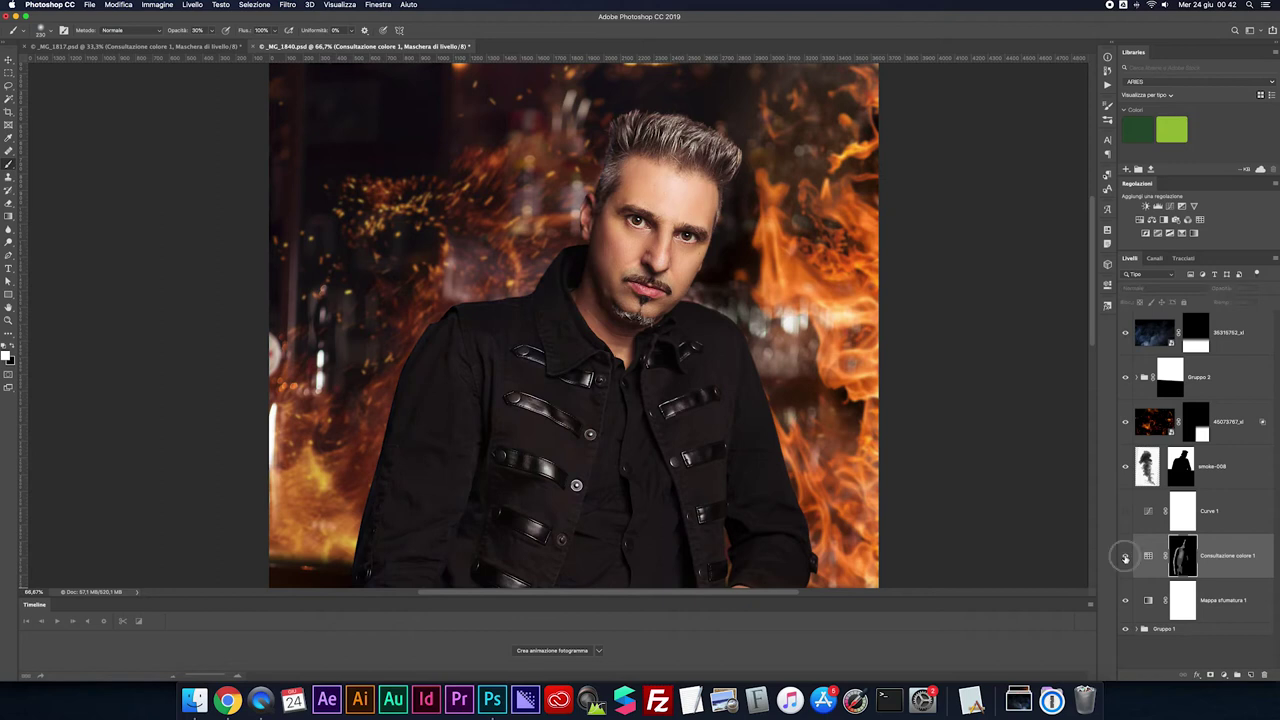
left_click(1125, 556)
key("ctrl+minus")
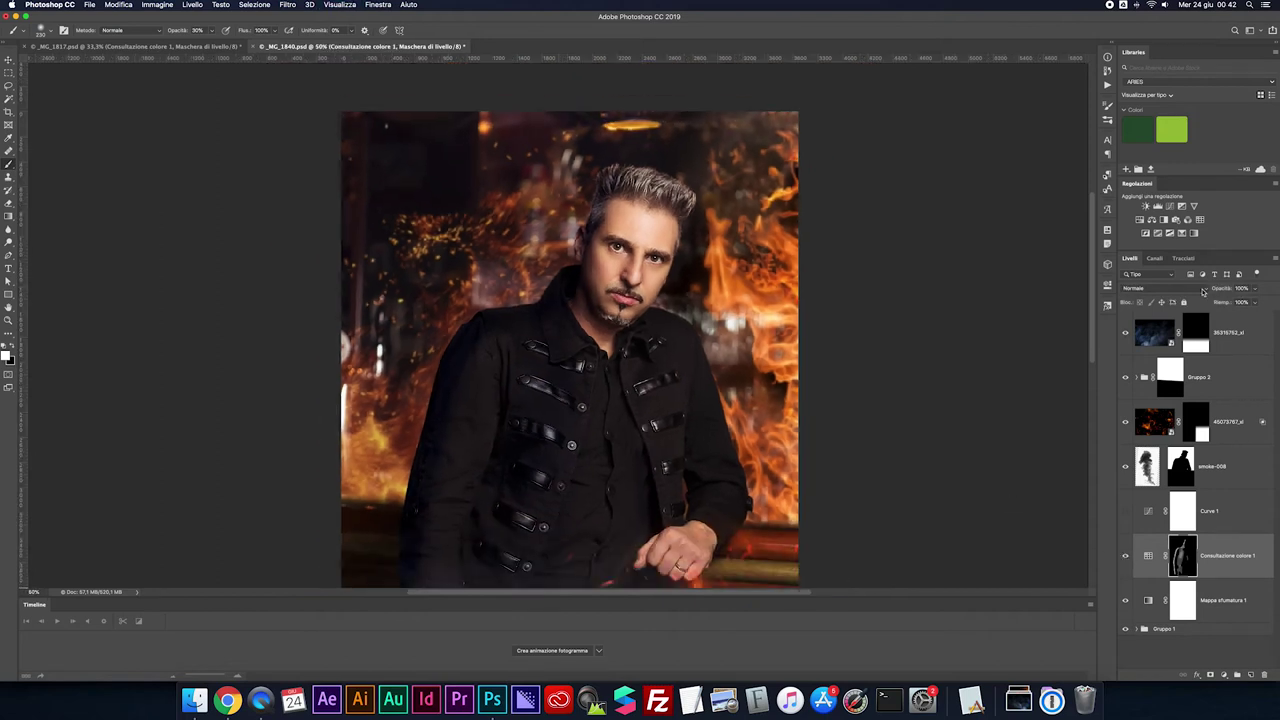
left_click(1254, 289)
left_click_drag(1254, 303, 1243, 303)
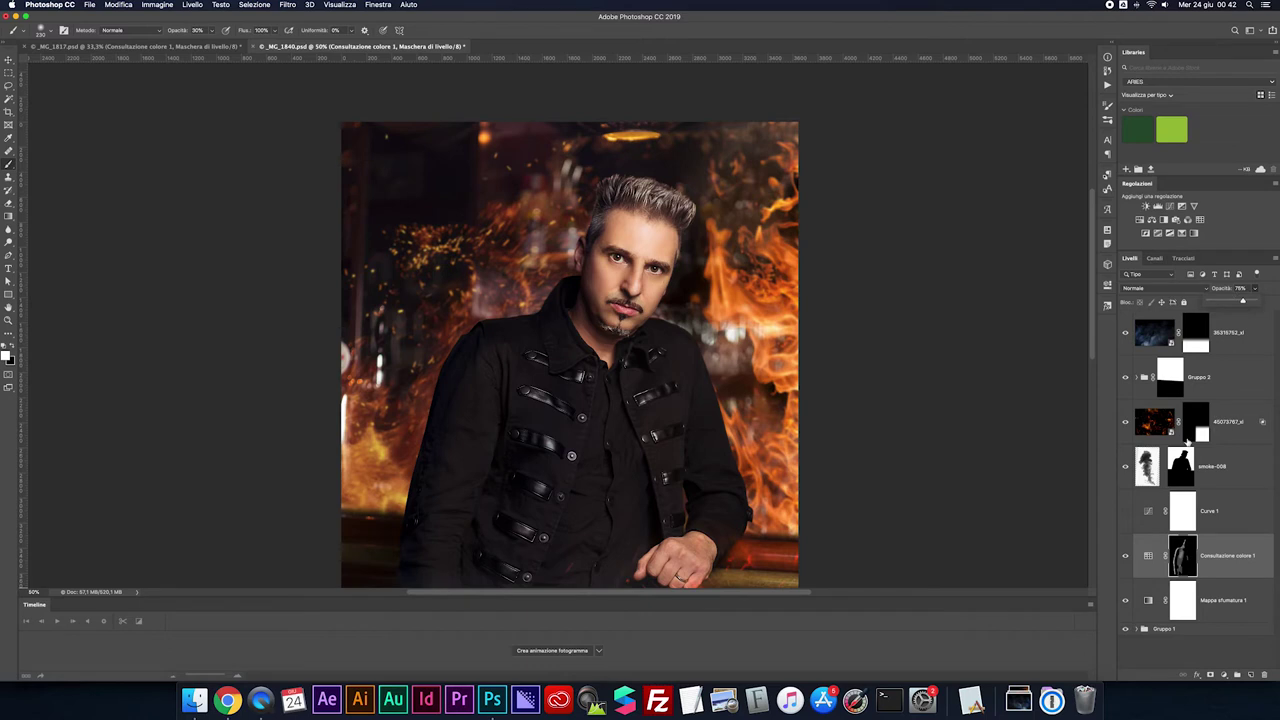
left_click(1125, 557)
left_click(1125, 557)
Paint the Consultazione colore 1 mask over the belt area with a 30% brush
scroll(886, 428, "down", 2)
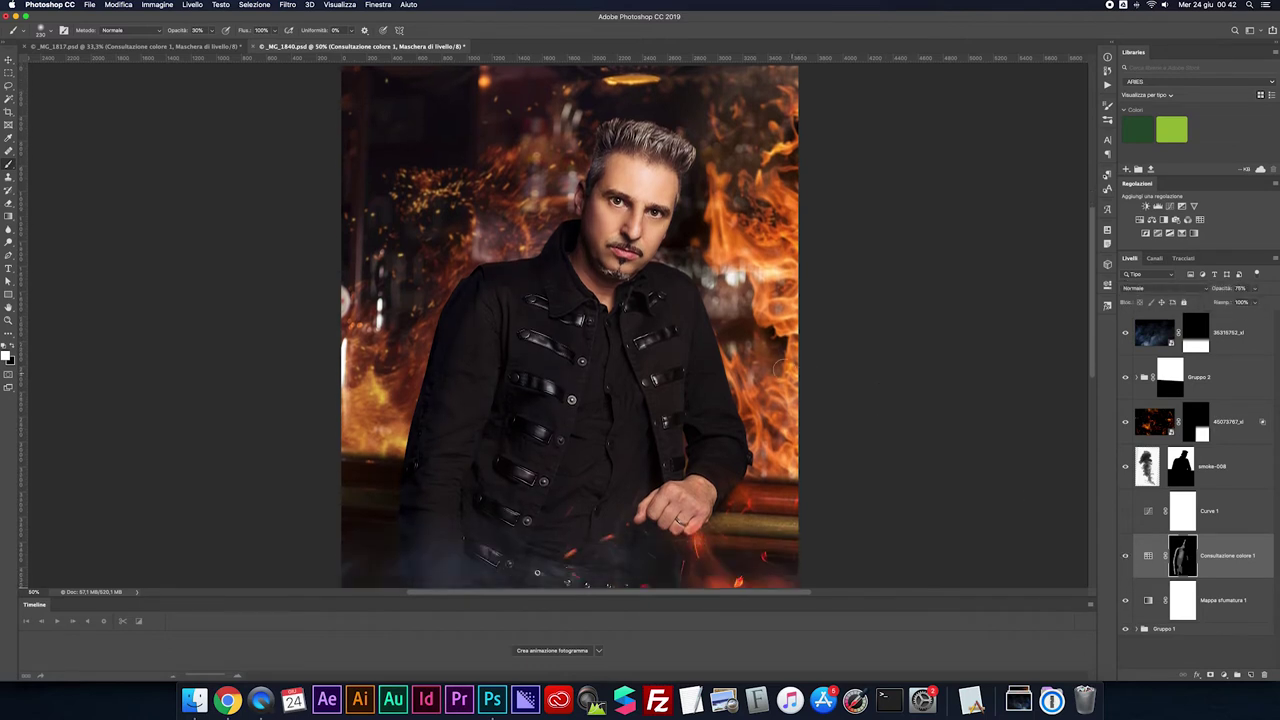
scroll(778, 368, "down", 2)
scroll(850, 350, "left", 2)
scroll(886, 341, "up", 1)
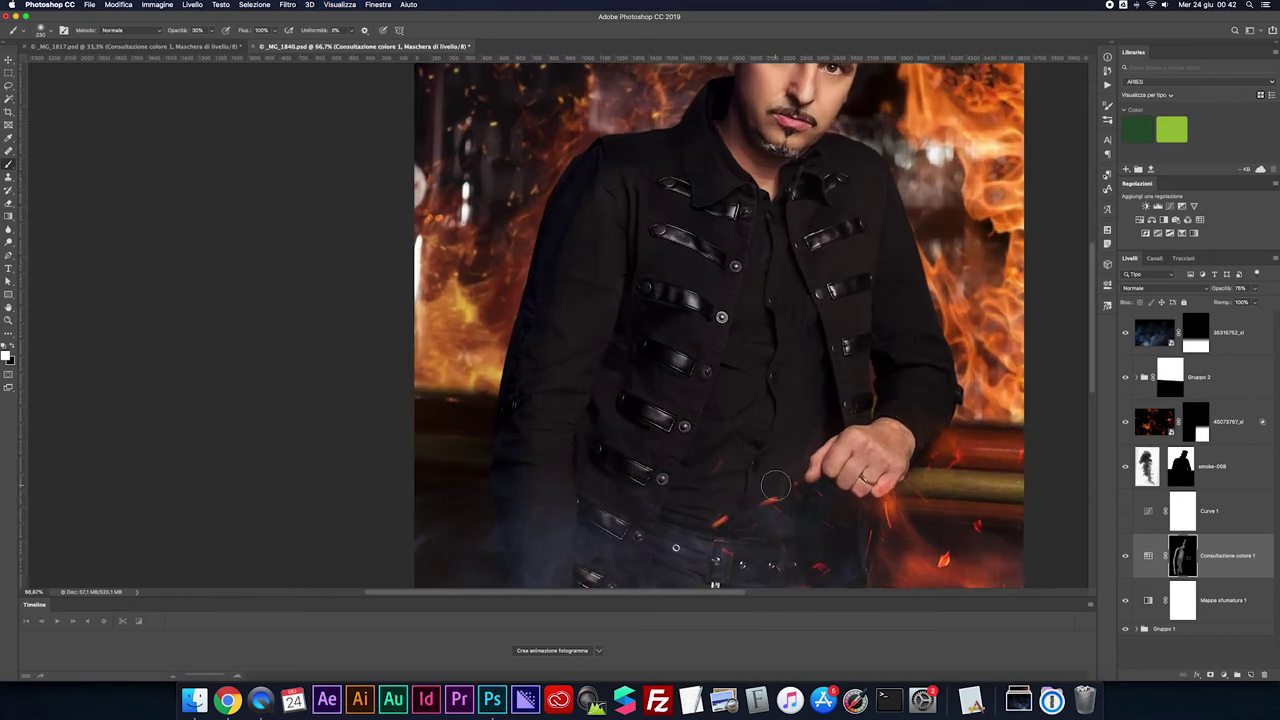
scroll(776, 487, "down", 5)
scroll(794, 323, "down", 2)
key("bracketright")
key("bracketright")
key("bracketright")
mouse_move(863, 388)
left_mouse_down()
mouse_move(857, 346)
mouse_move(863, 377)
mouse_move(874, 371)
mouse_move(866, 396)
left_mouse_up()
key("bracketleft")
key("bracketleft")
key("bracketleft")
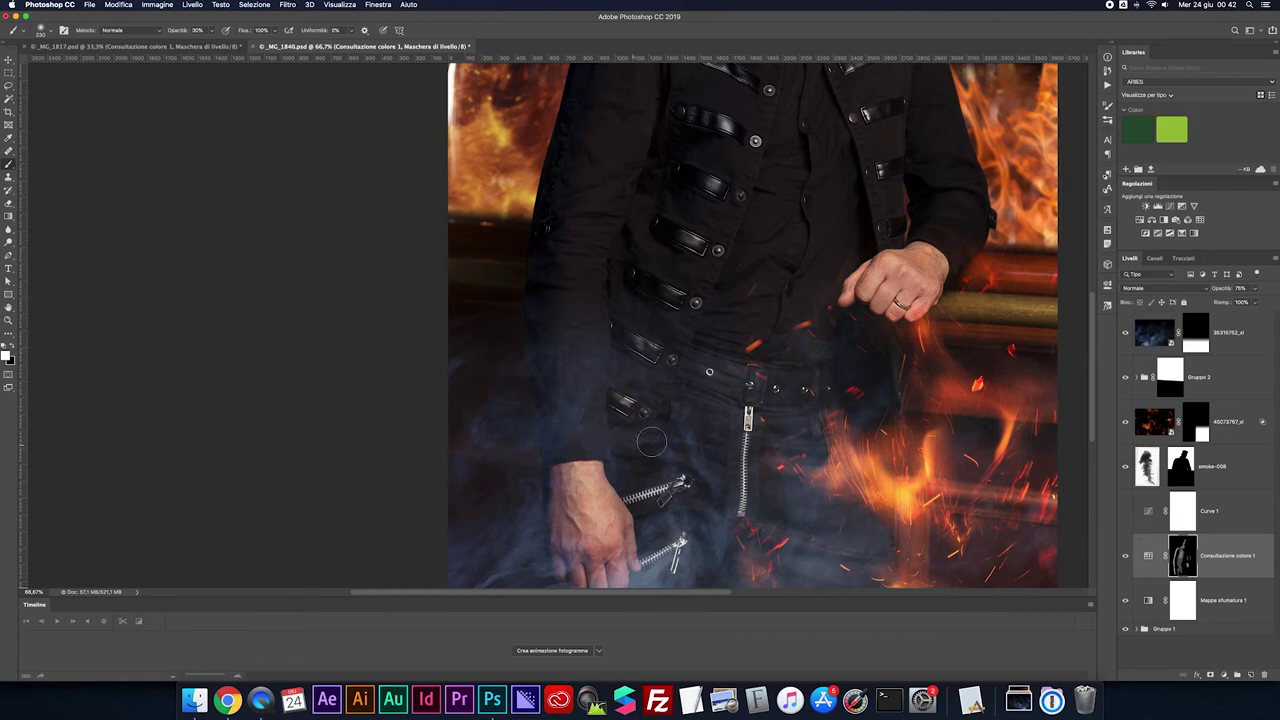
scroll(776, 328, "up", 5)
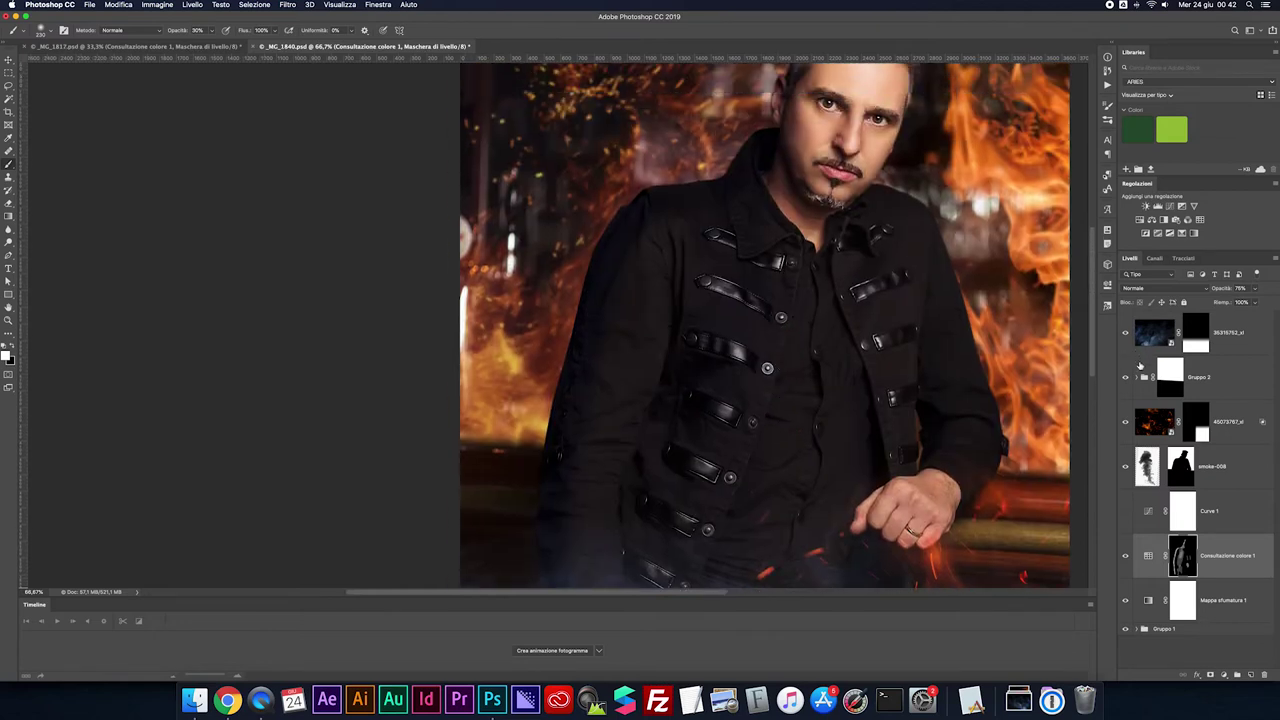
Set the Consultazione colore 1 layer opacity to 60%
left_click(1254, 289)
mouse_move(1254, 302)
left_mouse_down()
mouse_move(1217, 304)
mouse_move(1248, 304)
left_mouse_up()
left_click_drag(1249, 241, 1249, 239)
scroll(1017, 347, "up", 2)
scroll(1017, 347, "up", 2)
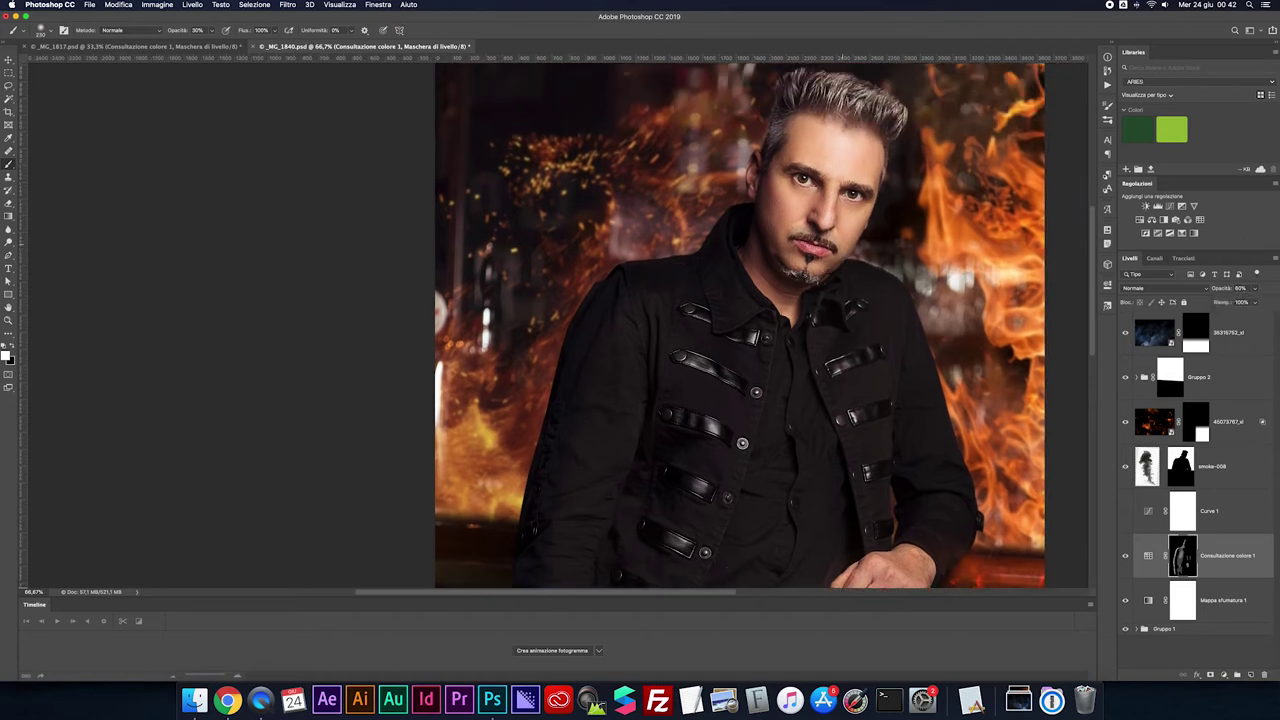
scroll(1017, 347, "up", 2)
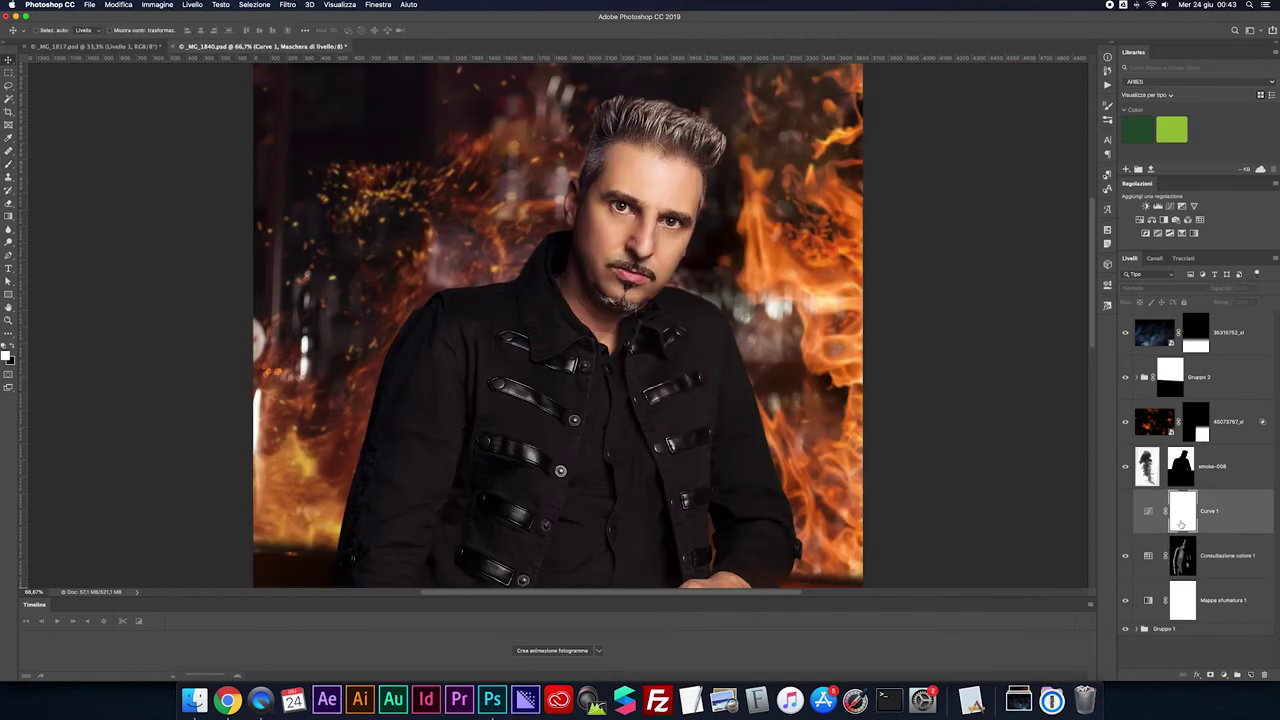
Delete Curve 1 and create a new layer Livello 3 above 35315752_sl
key("Delete")
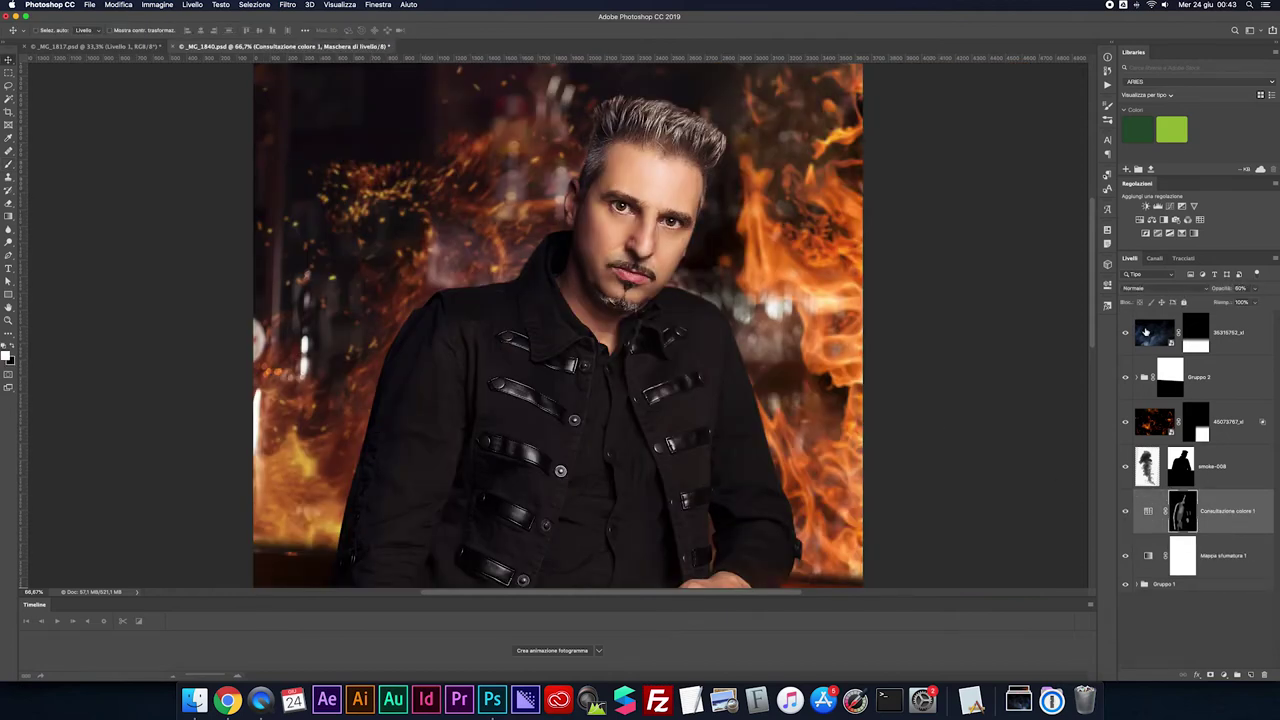
left_click(1146, 334)
key("ctrl+shift+n")
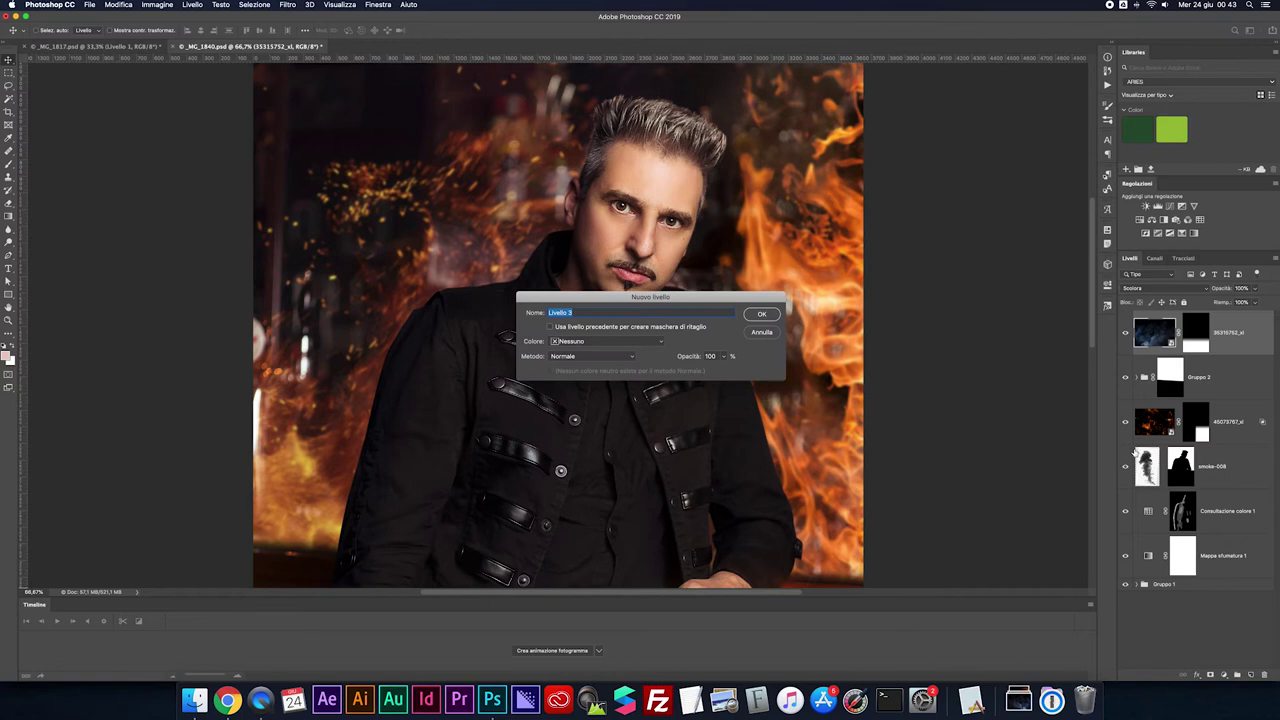
key("Return")
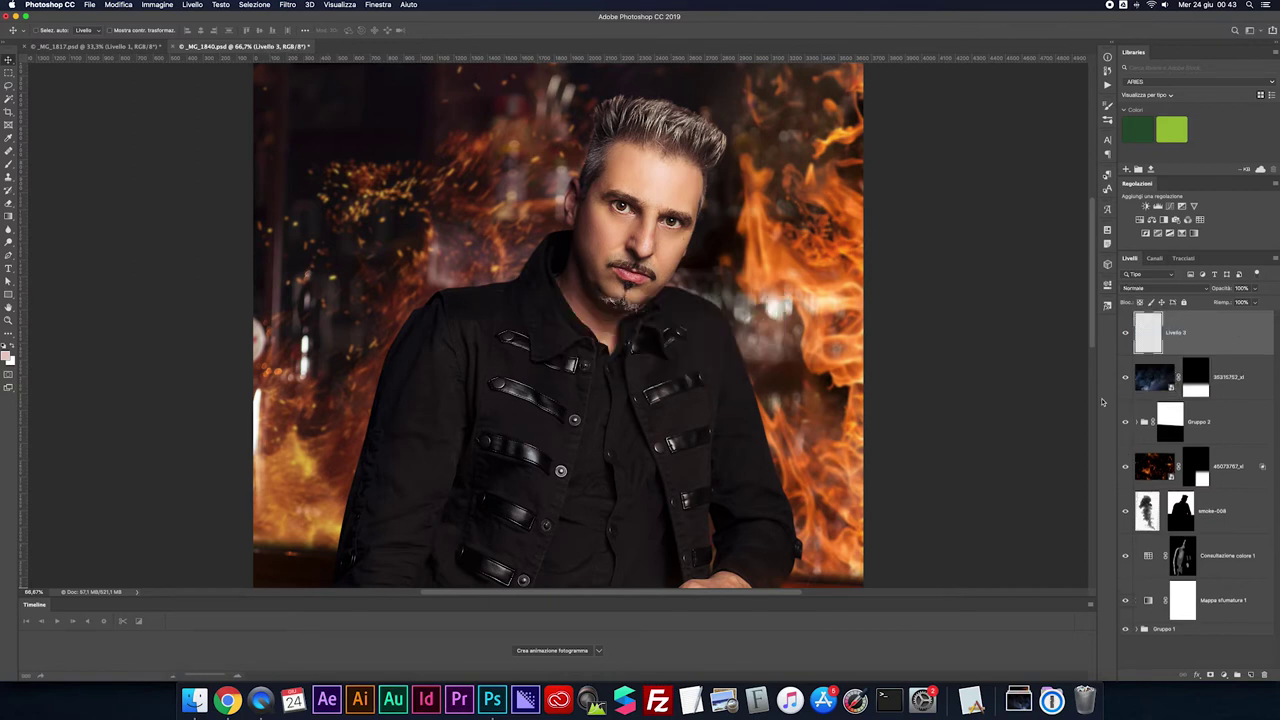
Set the foreground colour to mid-grey (brightness 50, hue 0) and fill Livello 3 with it
left_click(8, 355)
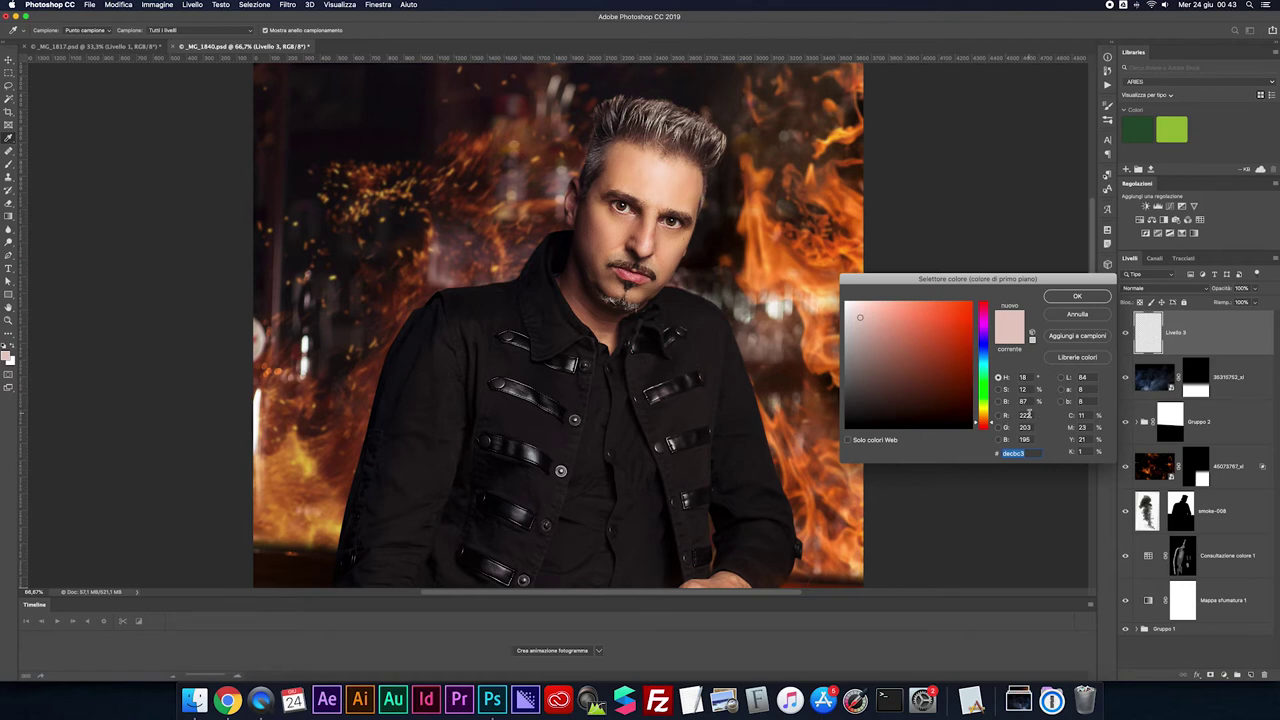
left_click(1026, 402)
type("50")
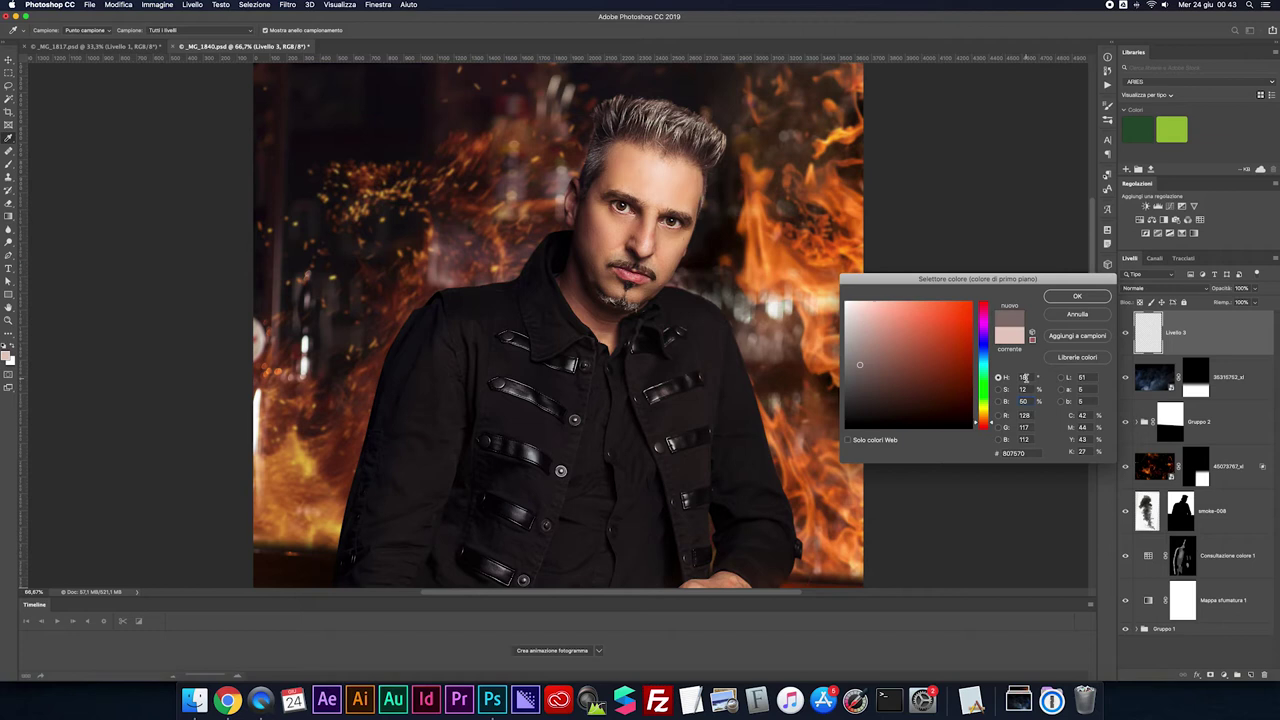
left_click(1024, 377)
type("0")
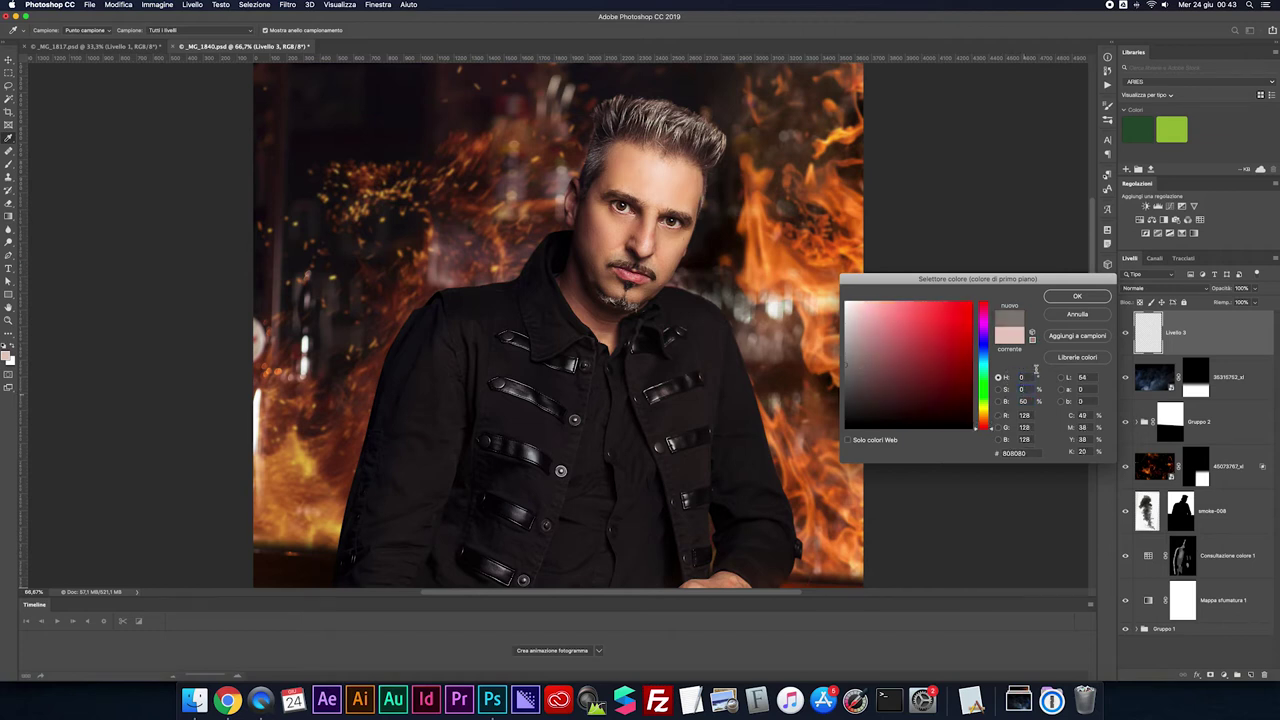
left_click(1064, 298)
key("alt+BackSpace")
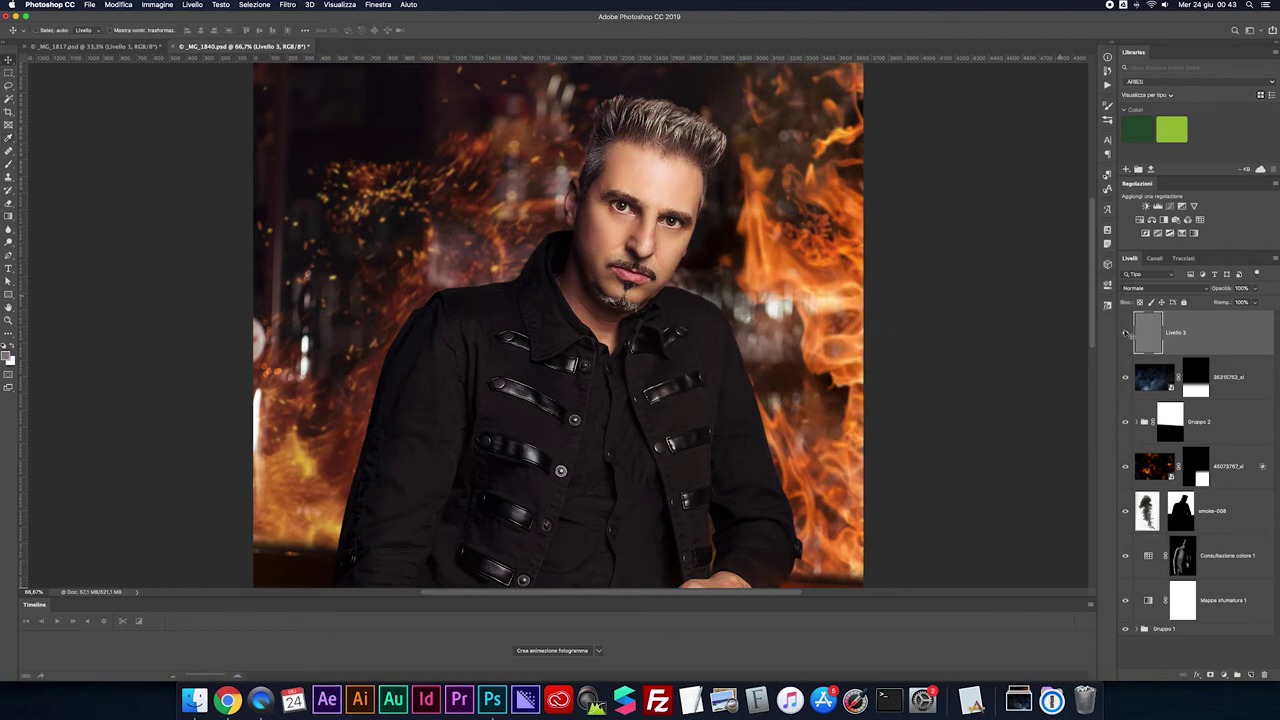
Blend Livello 3 as Sovrapponi and dodge the chin and neck area
left_click(1150, 288)
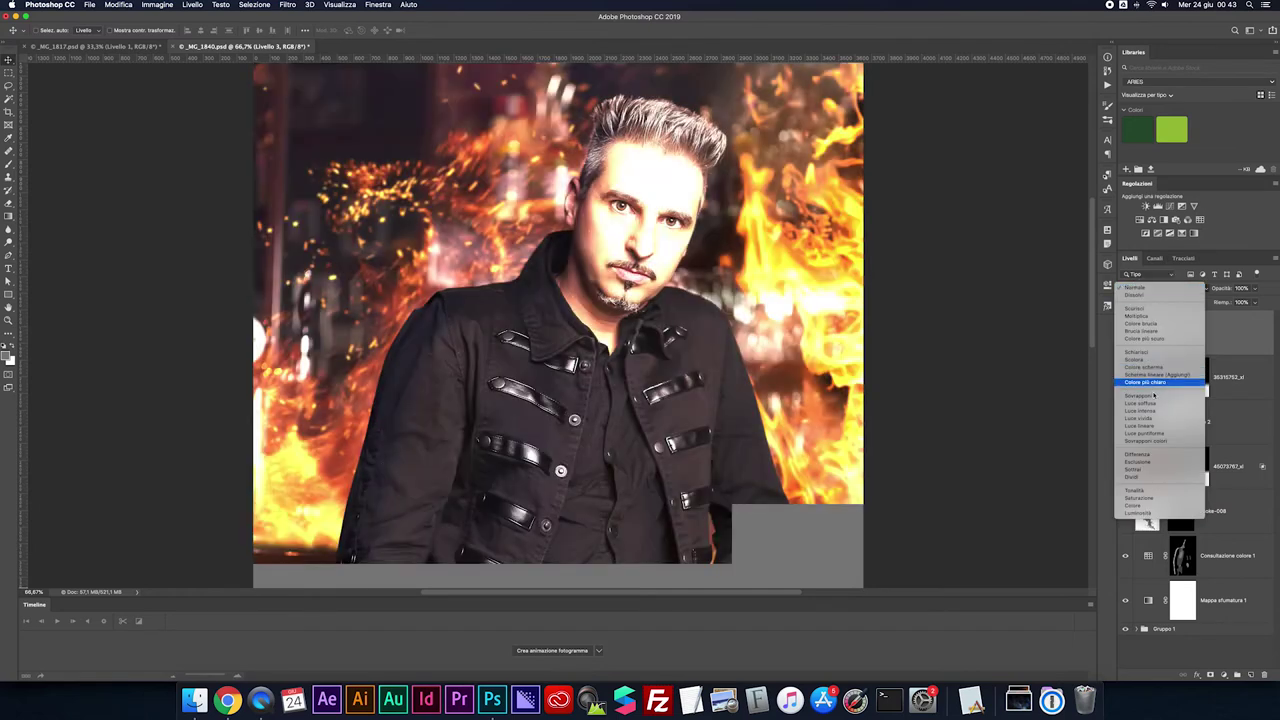
left_click(1160, 382)
key("o")
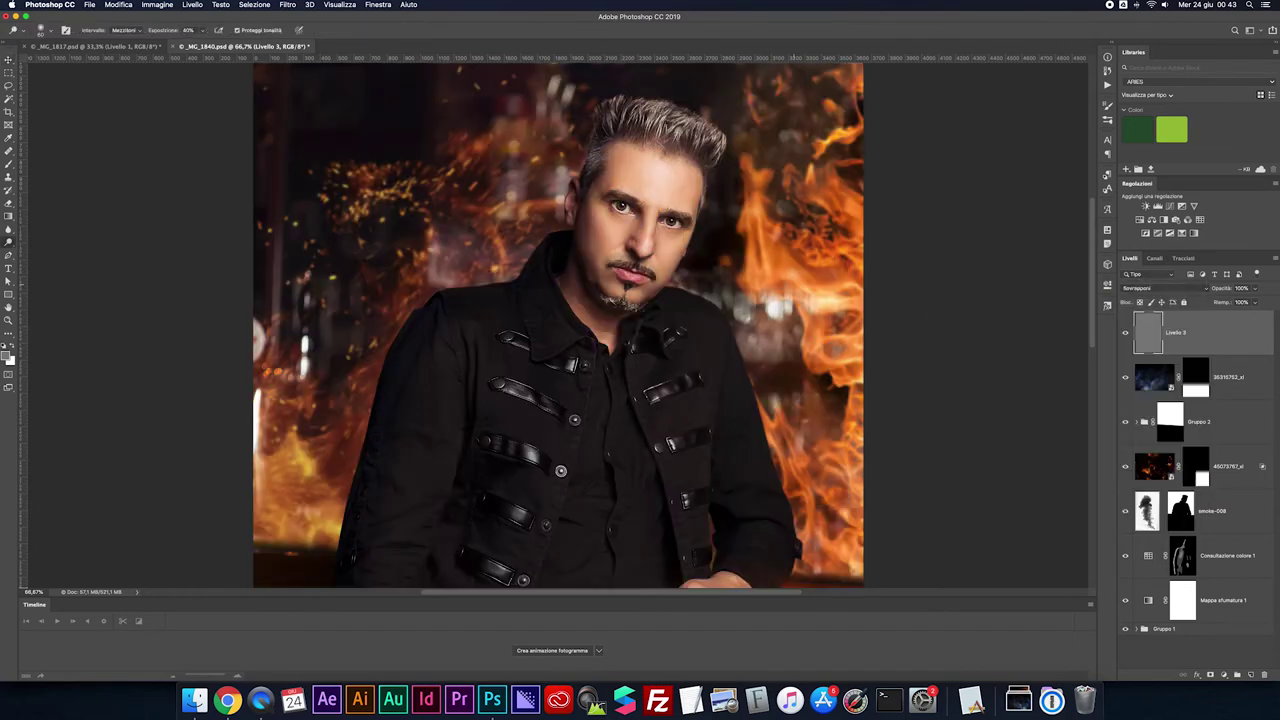
left_click_drag(663, 257, 665, 297)
key("super+plus")
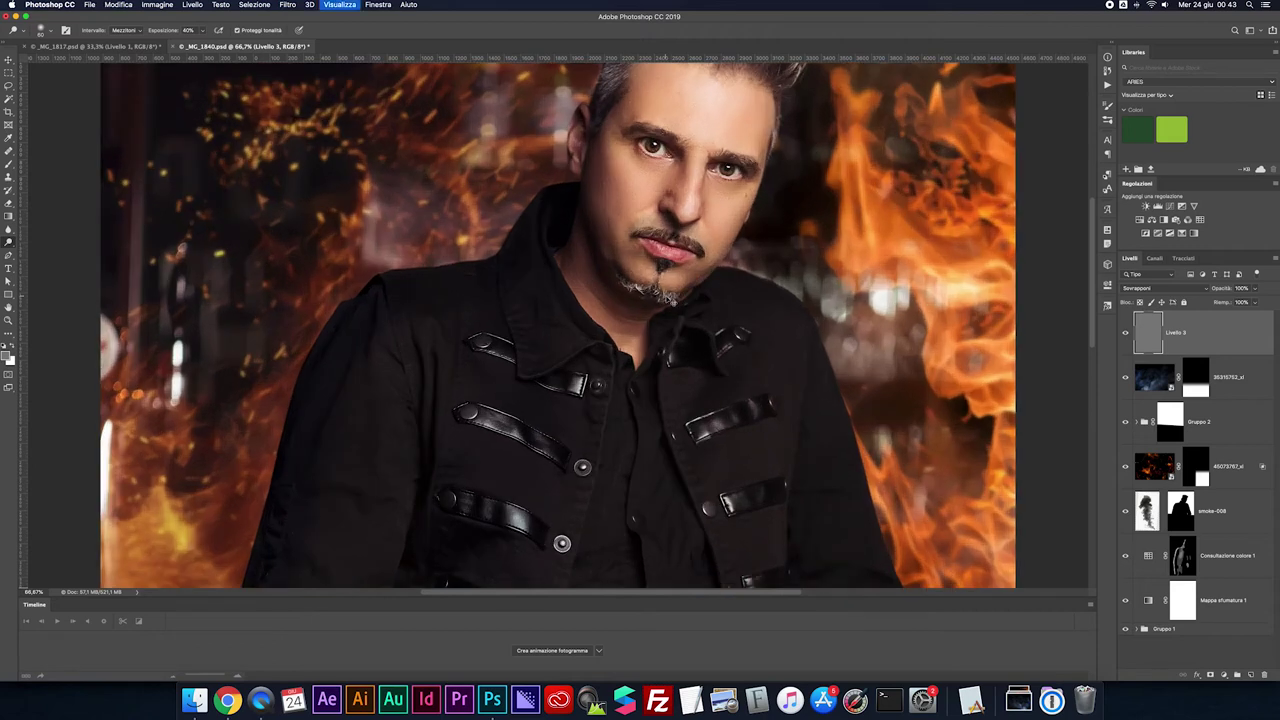
Zoom in and pan along the jacket's left edge where it meets the fire
scroll(511, 305, "left", 5)
scroll(511, 305, "left", 3)
scroll(511, 305, "down", 10)
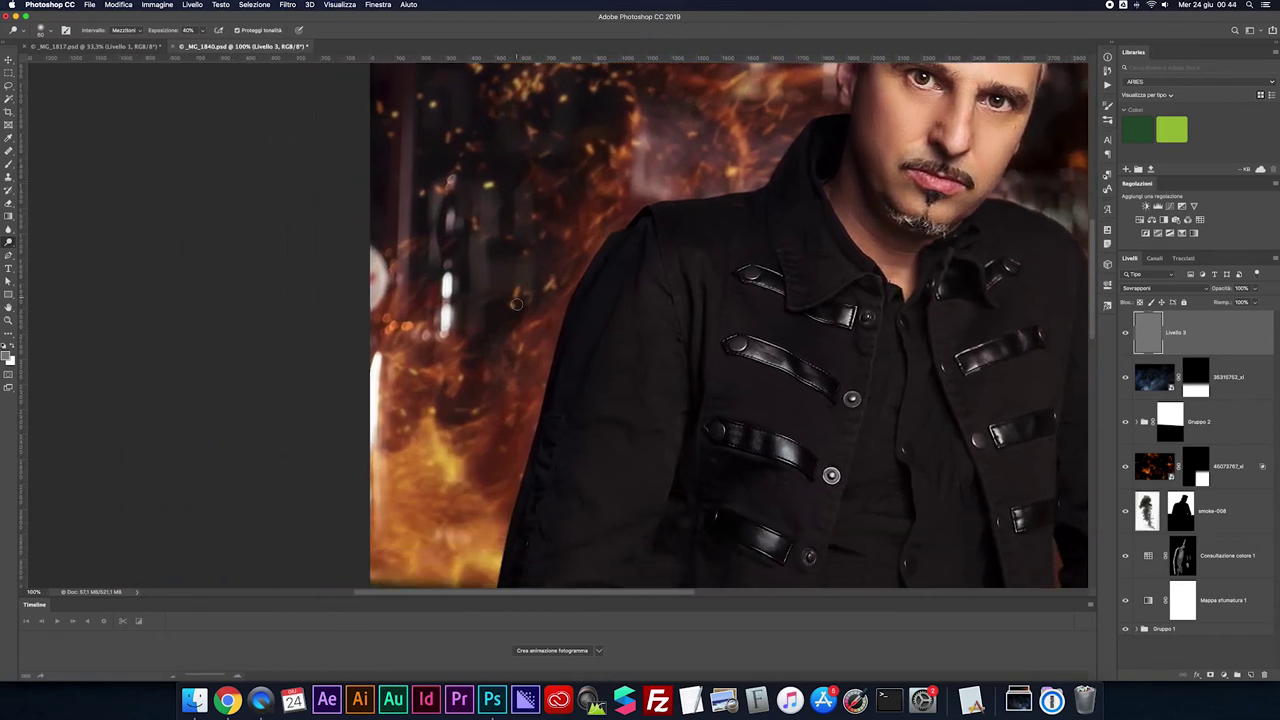
scroll(516, 304, "up", 2)
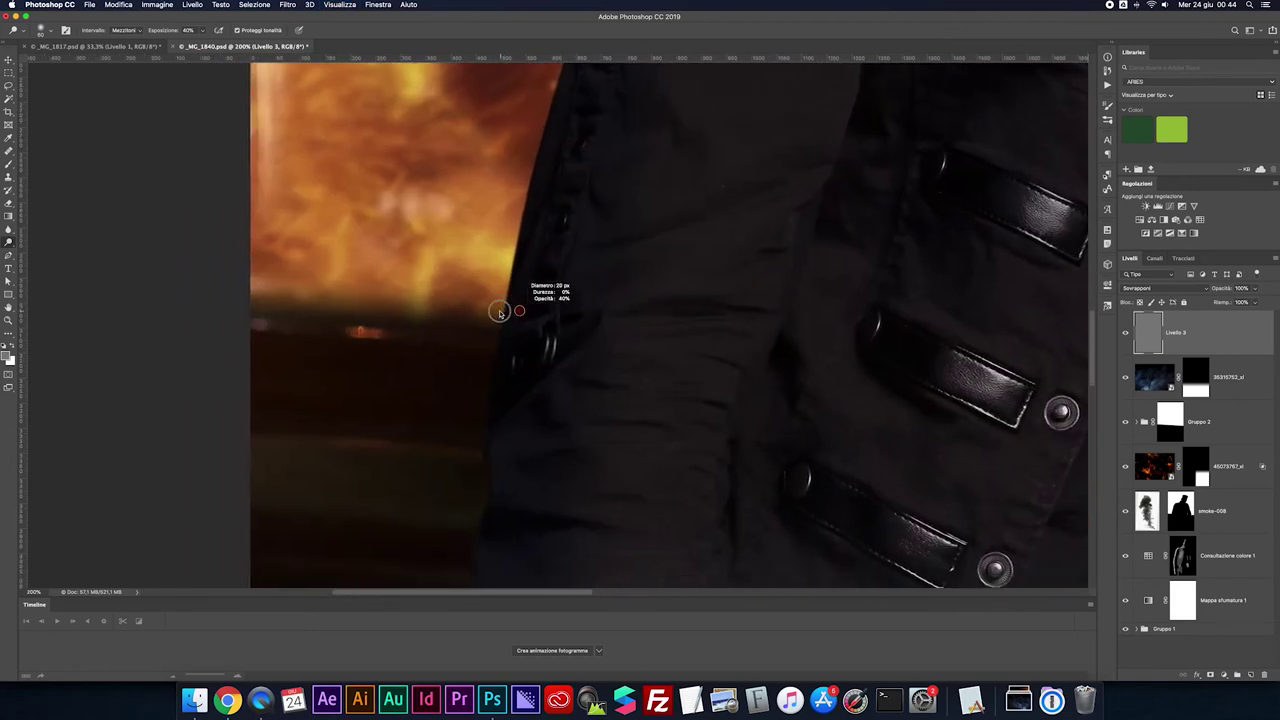
scroll(505, 408, "down", 5)
scroll(505, 408, "down", 5)
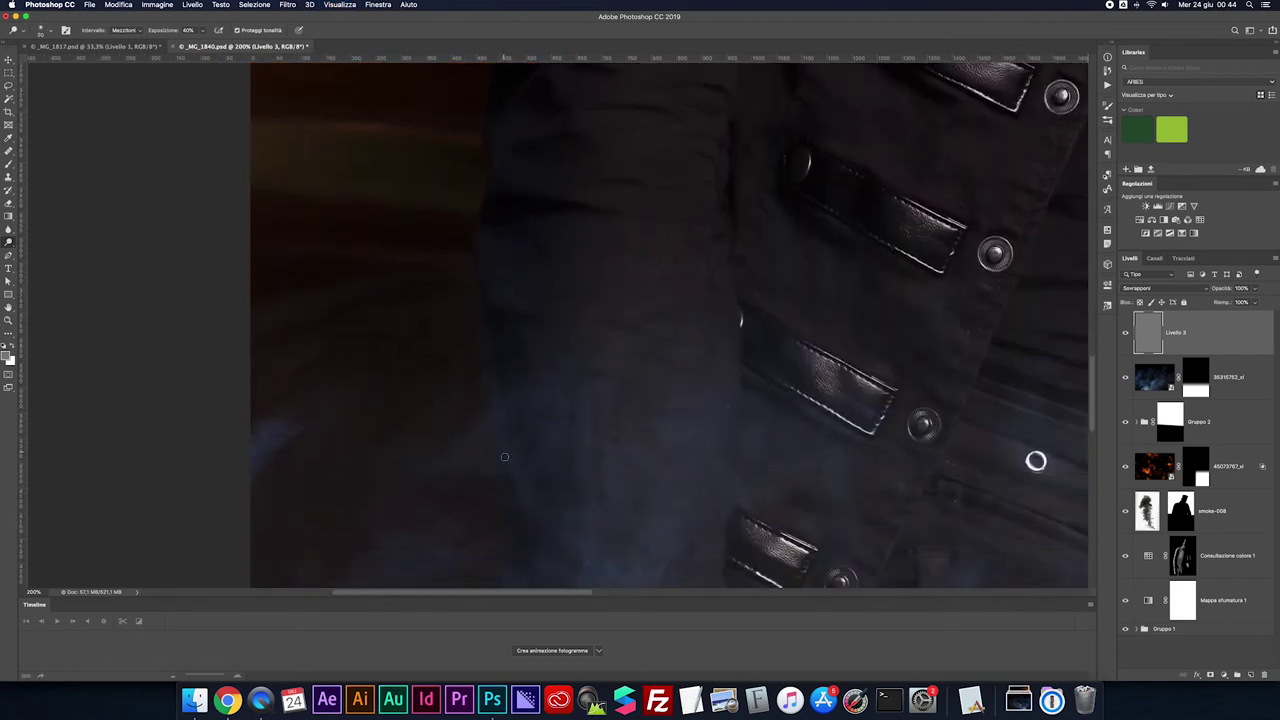
scroll(484, 510, "down", 5)
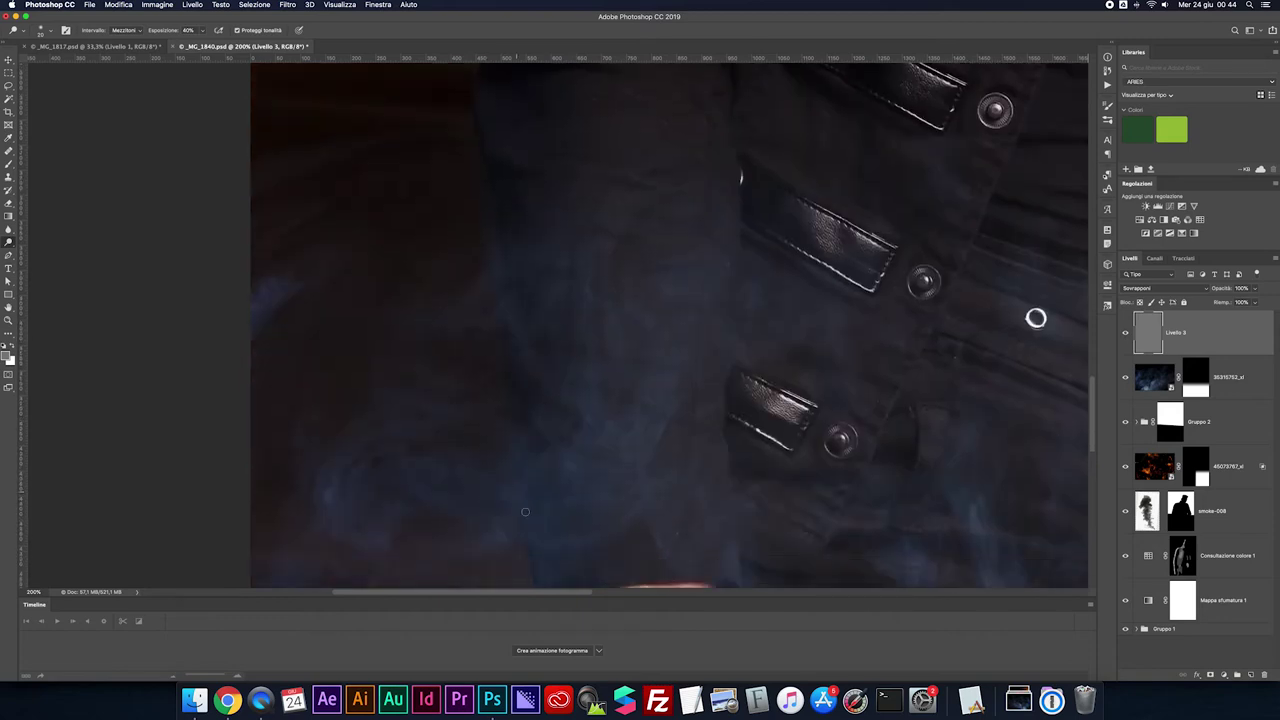
scroll(525, 512, "down", 2)
scroll(525, 381, "up", 3)
scroll(525, 360, "up", 3)
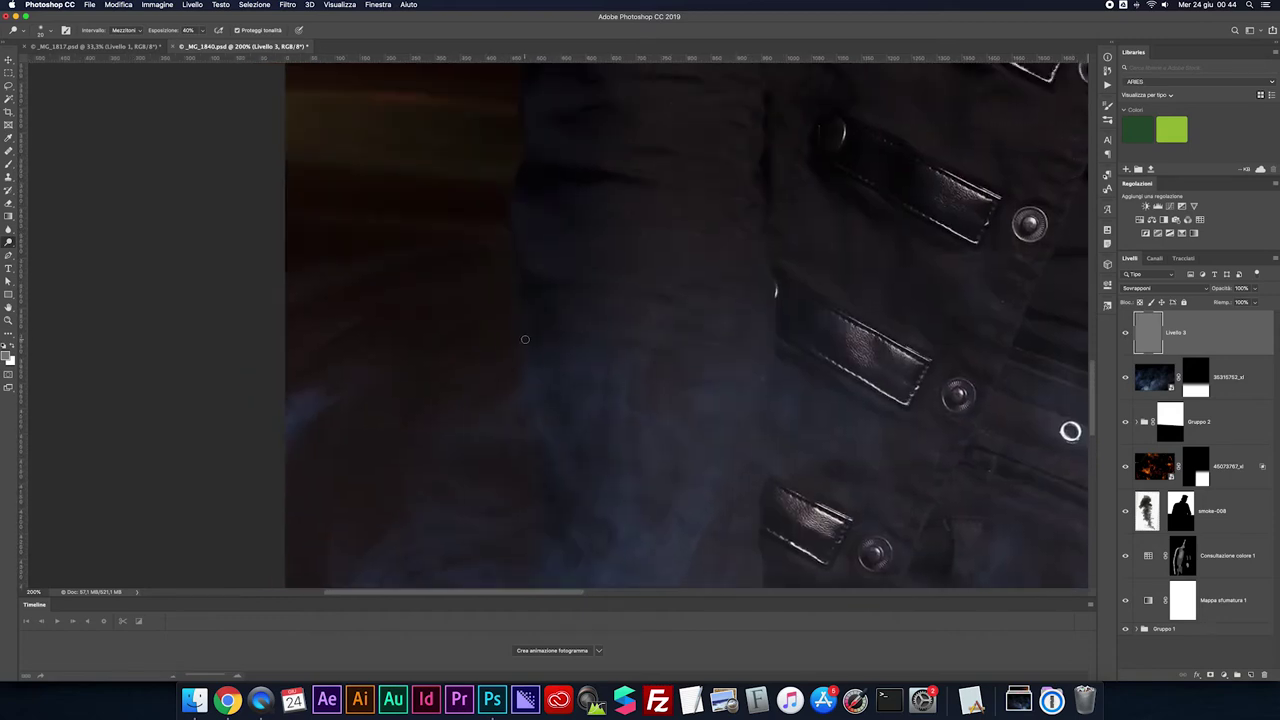
scroll(520, 284, "up", 4)
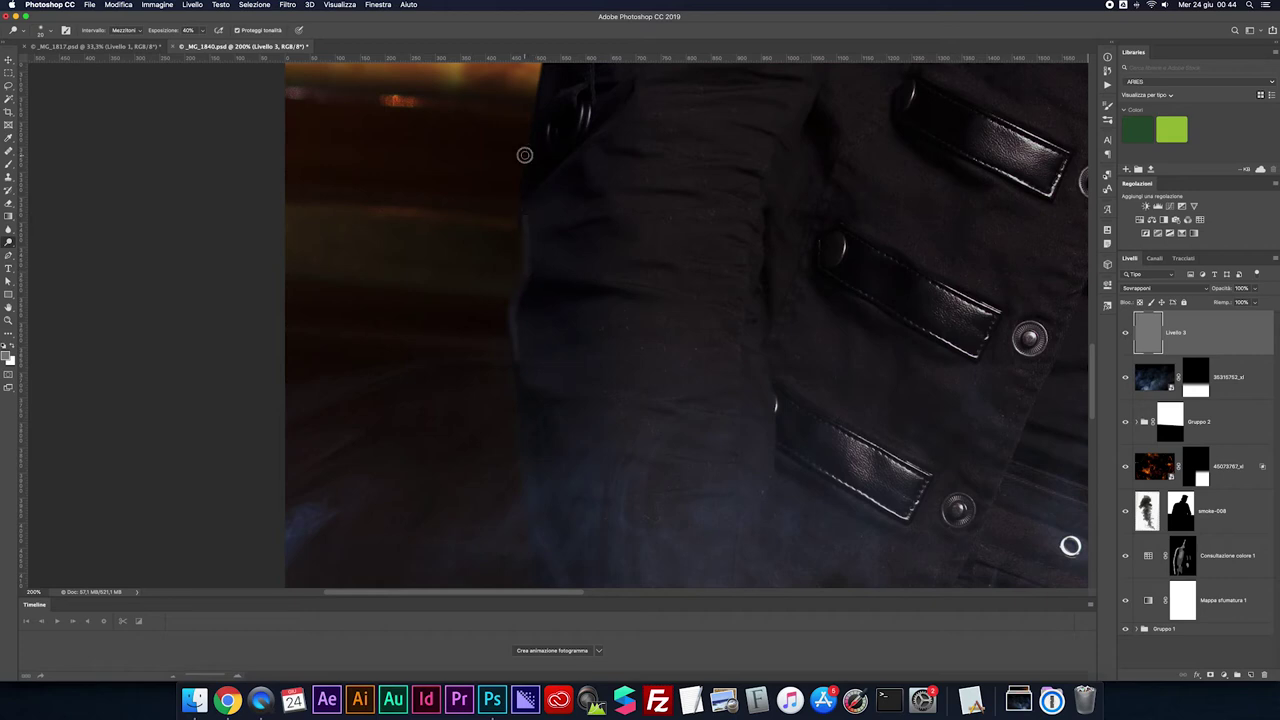
left_click_drag(523, 149, 527, 300)
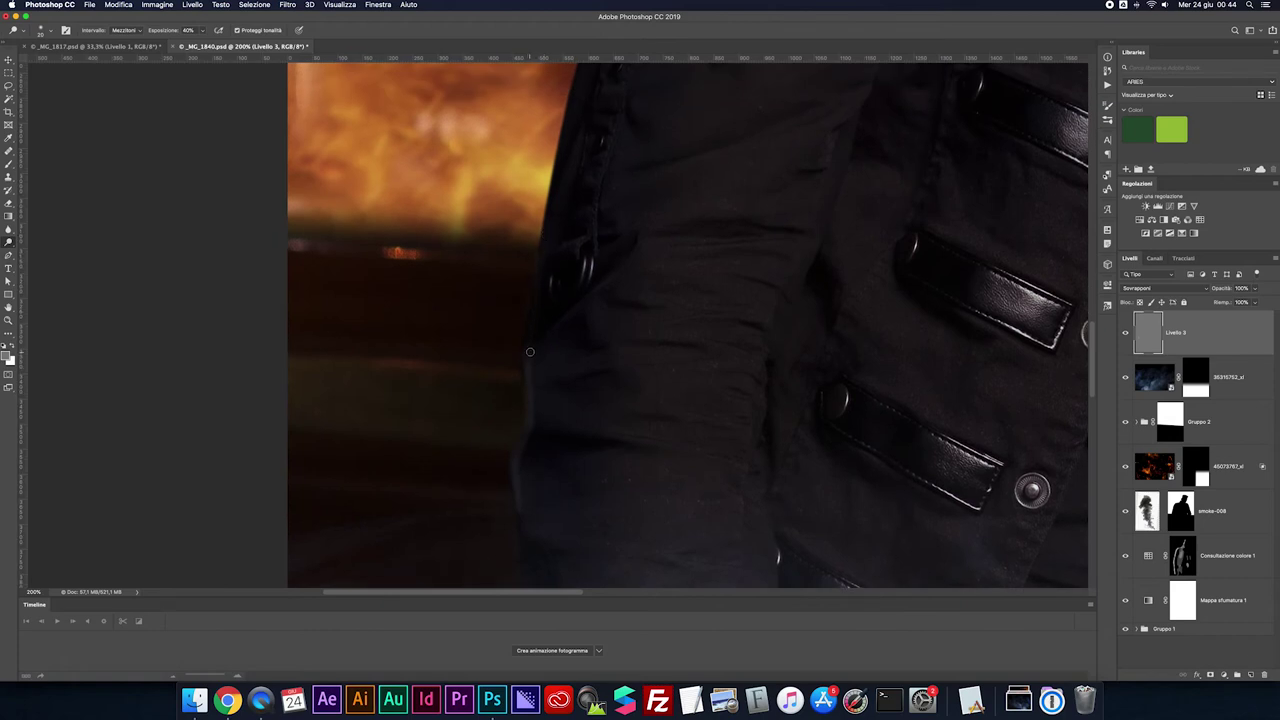
left_click_drag(566, 134, 534, 391)
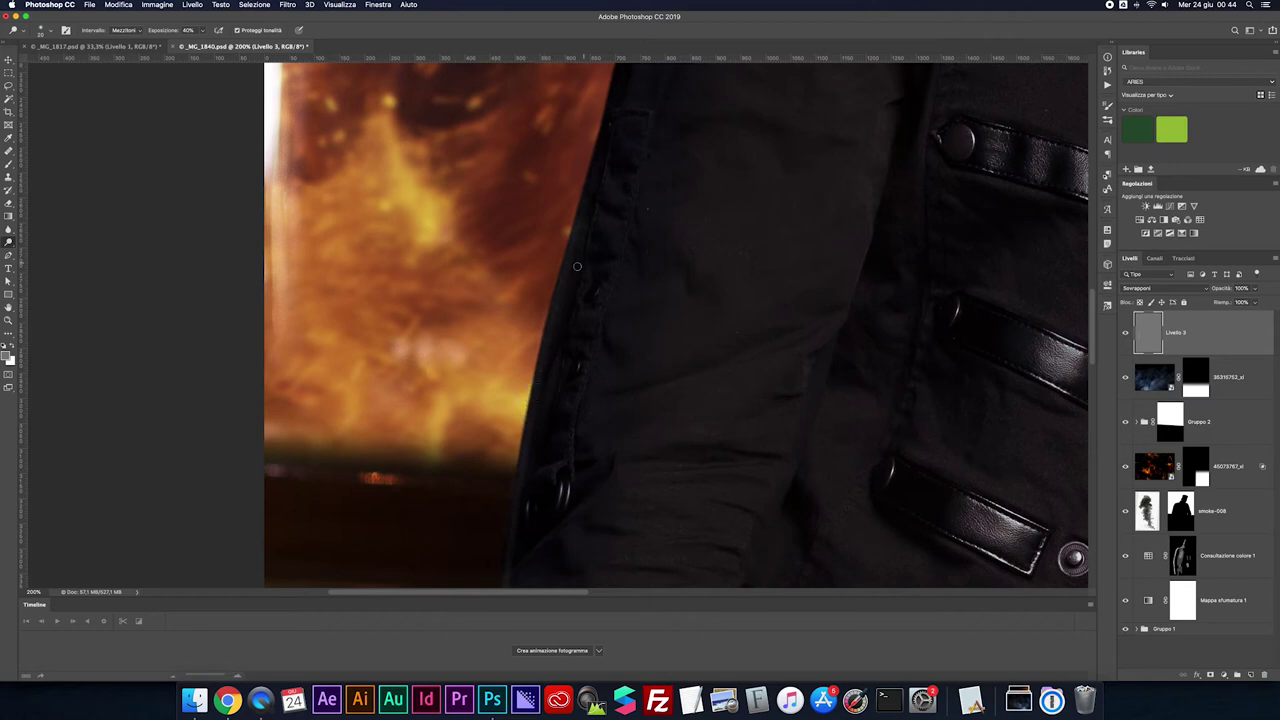
scroll(528, 429, "up", 3)
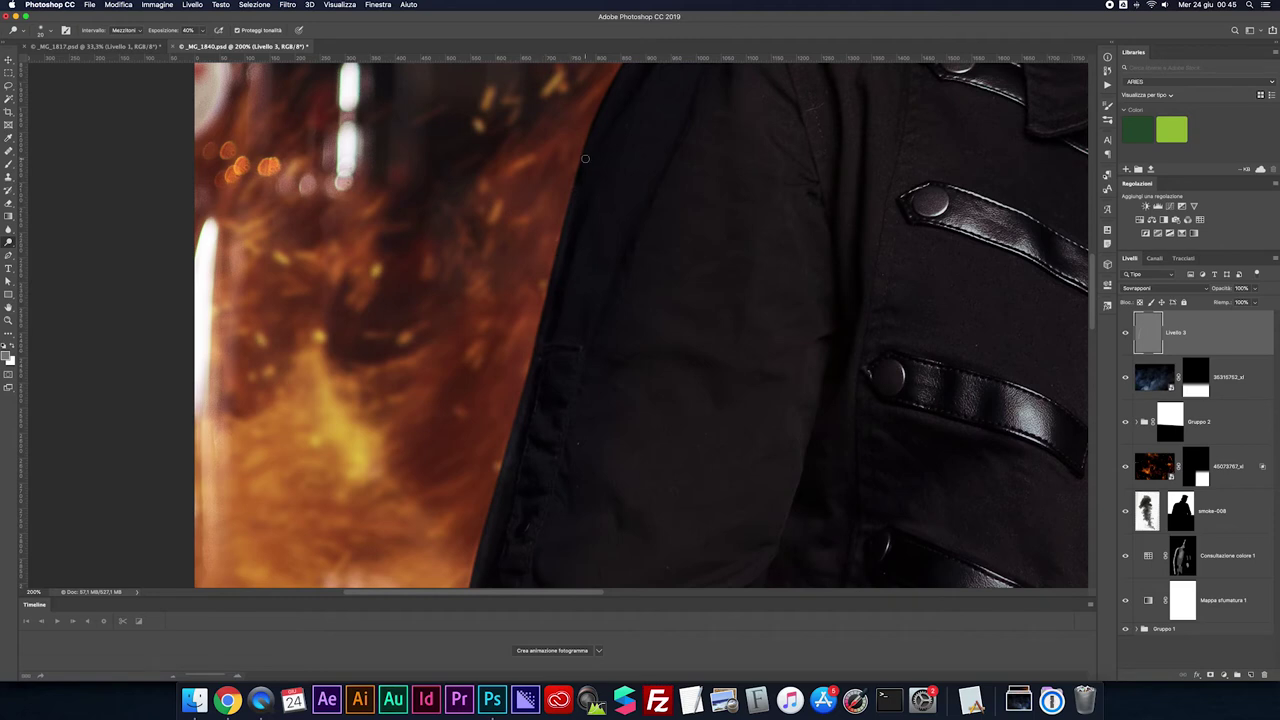
Dodge along the top edge of the jacket's shoulder at Mezzitoni, 40% exposure
left_click_drag(585, 158, 531, 397)
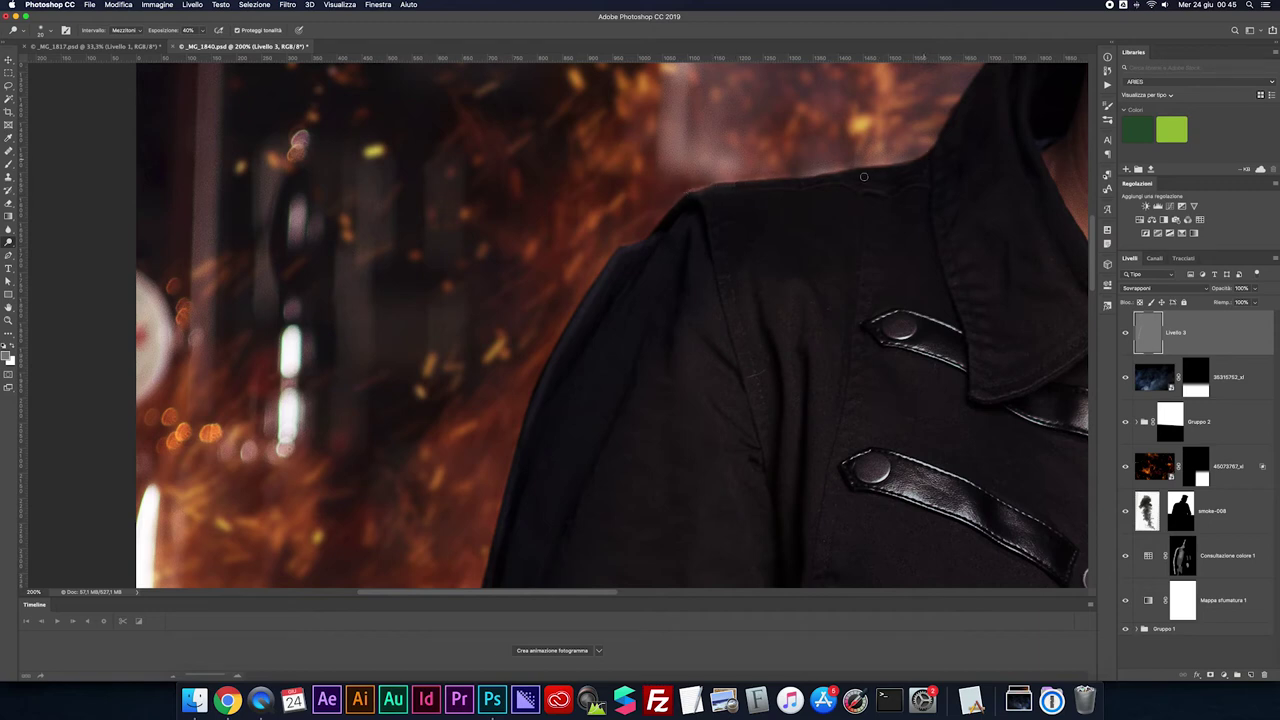
left_click_drag(744, 186, 924, 162)
mouse_move(844, 191)
left_mouse_down()
mouse_move(703, 279)
mouse_move(791, 268)
mouse_move(621, 291)
mouse_move(786, 261)
left_mouse_up()
left_click_drag(857, 189, 660, 398)
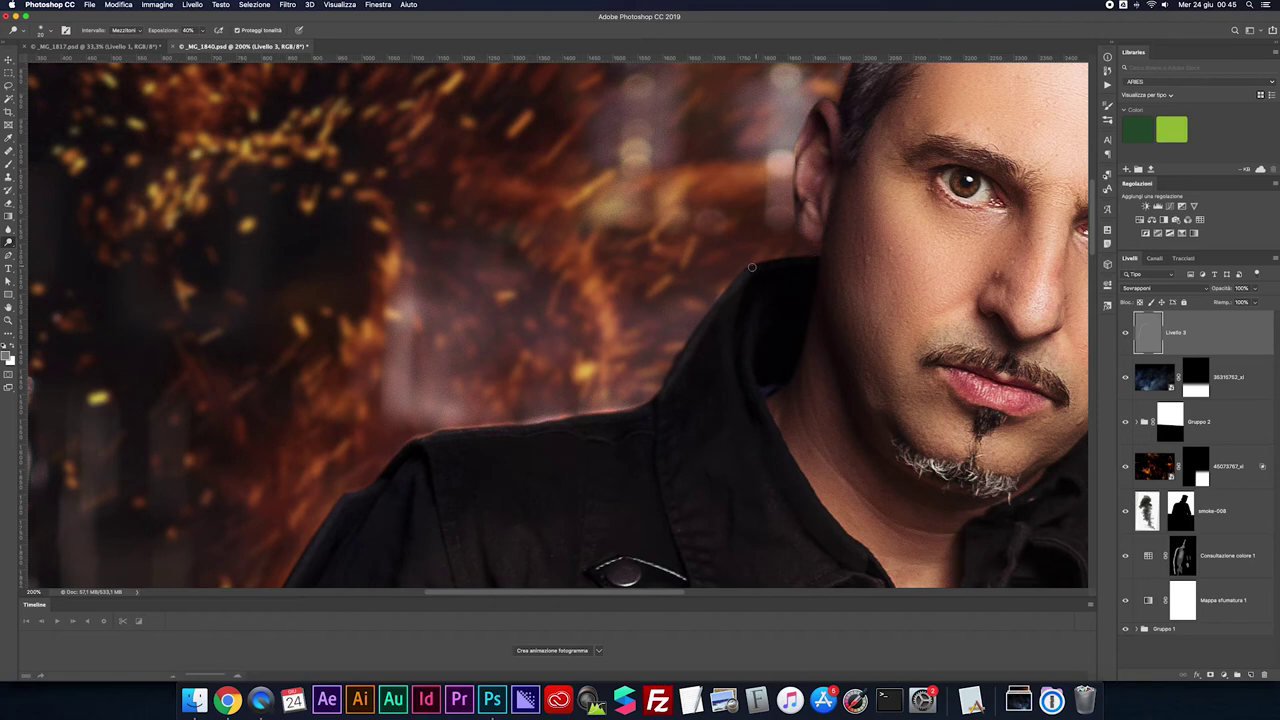
Resize the dodge brush and lighten the outer hair edge beside the ear
key("bracketleft")
key("bracketleft")
scroll(810, 328, "up", 1)
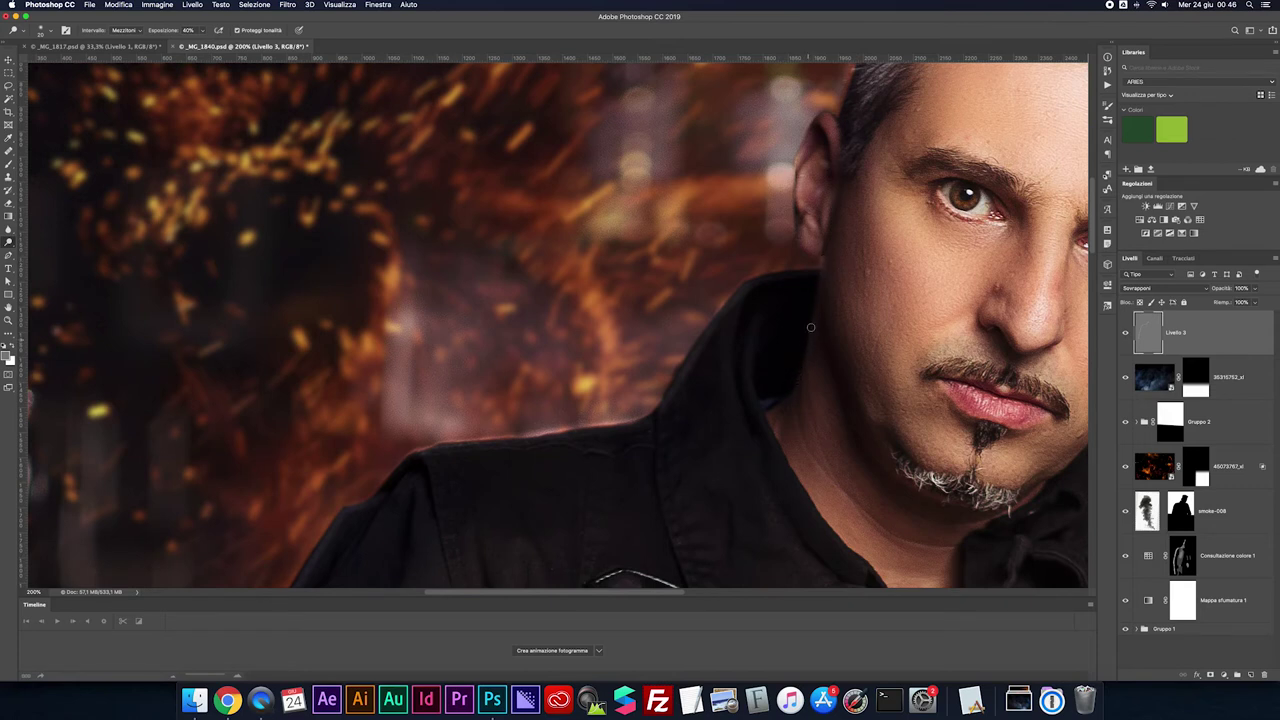
scroll(809, 340, "left", 2)
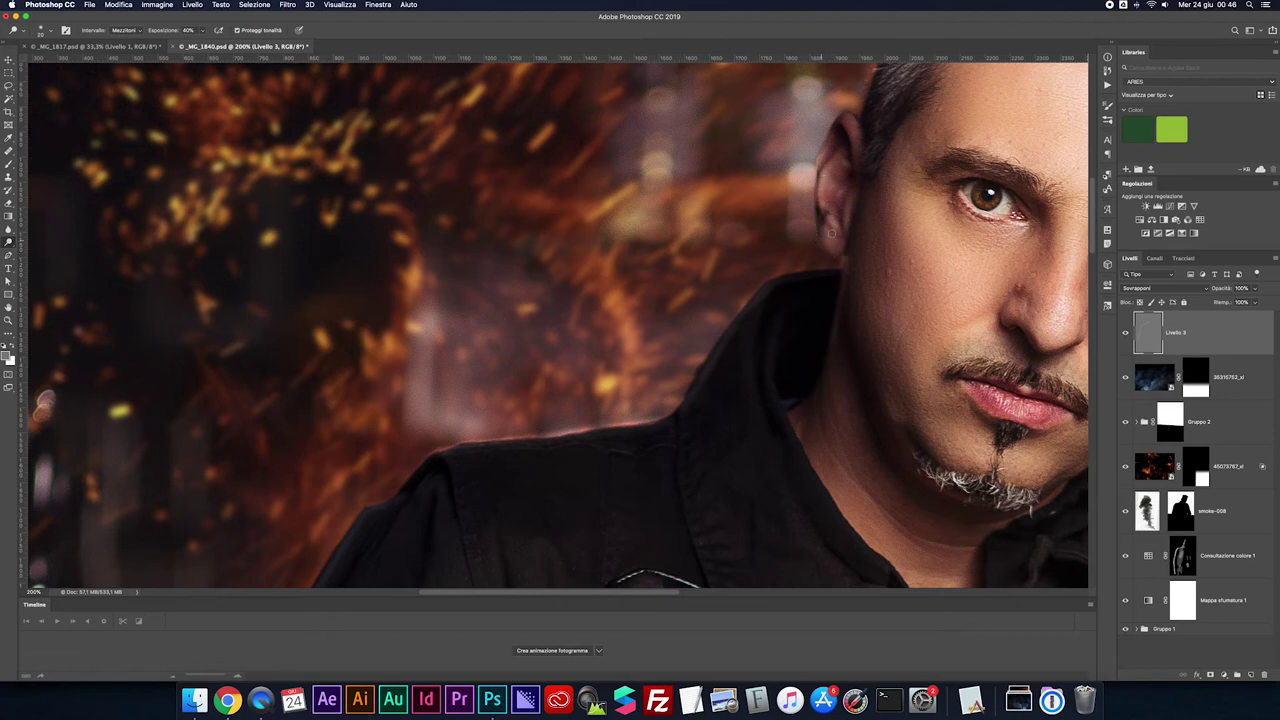
scroll(831, 232, "right", 8)
scroll(831, 232, "up", 5)
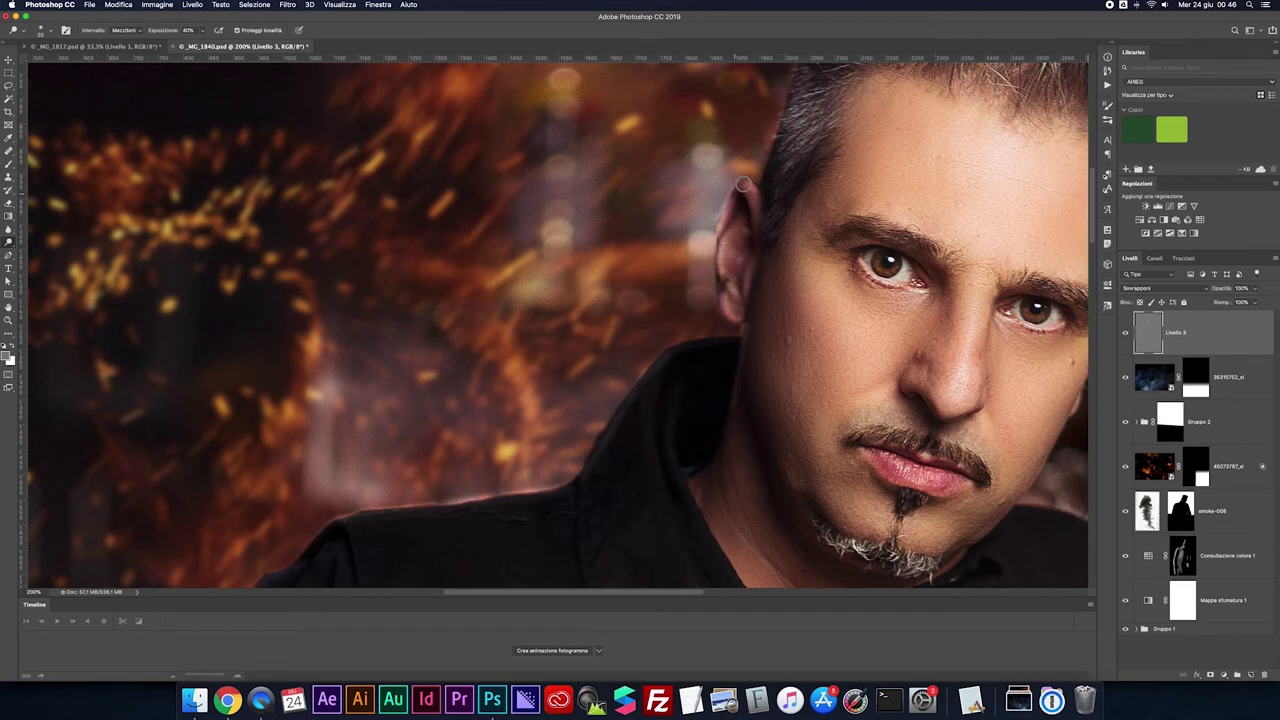
scroll(763, 198, "up", 5)
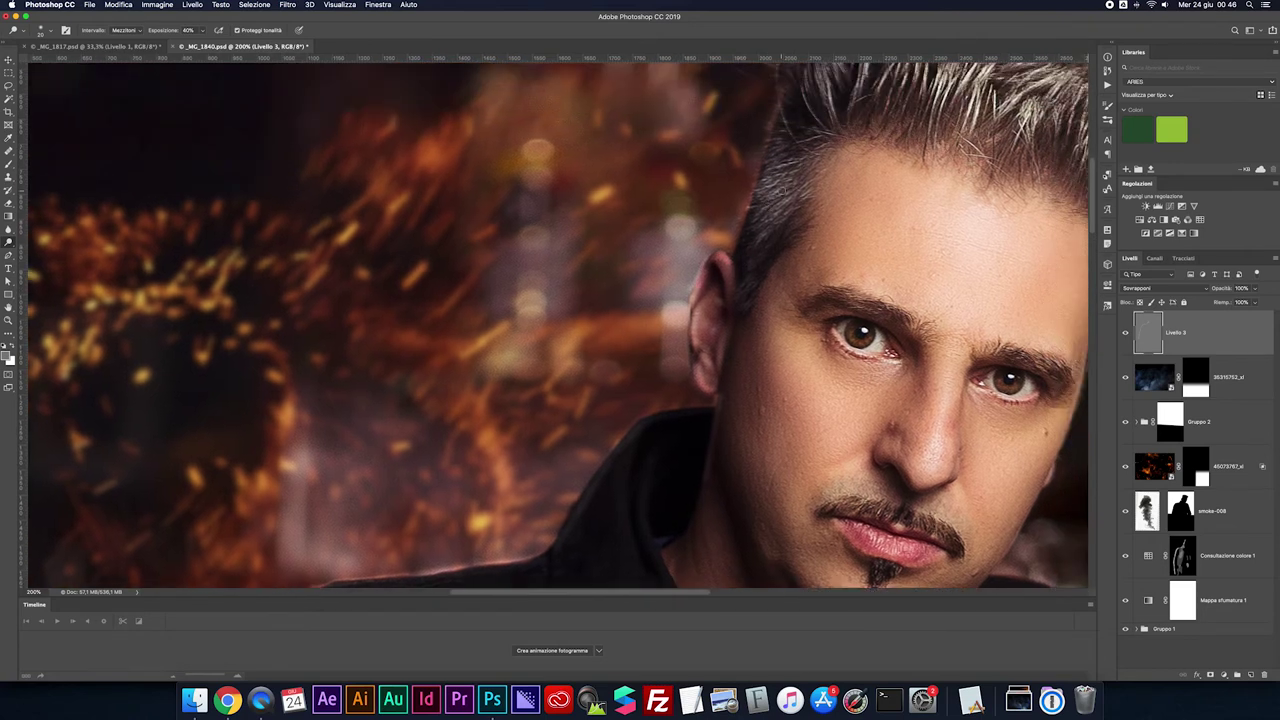
scroll(720, 240, "right", 3)
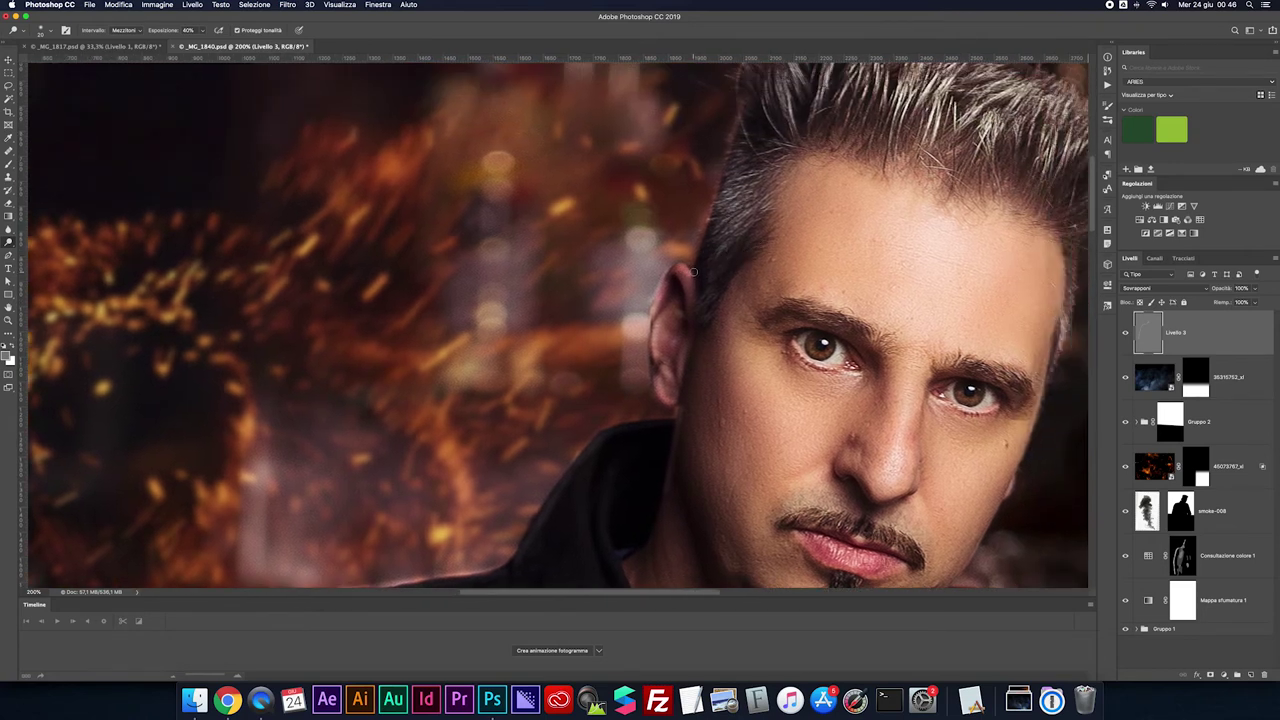
scroll(693, 271, "up", 3)
scroll(684, 293, "right", 1)
left_click_drag(684, 293, 690, 293)
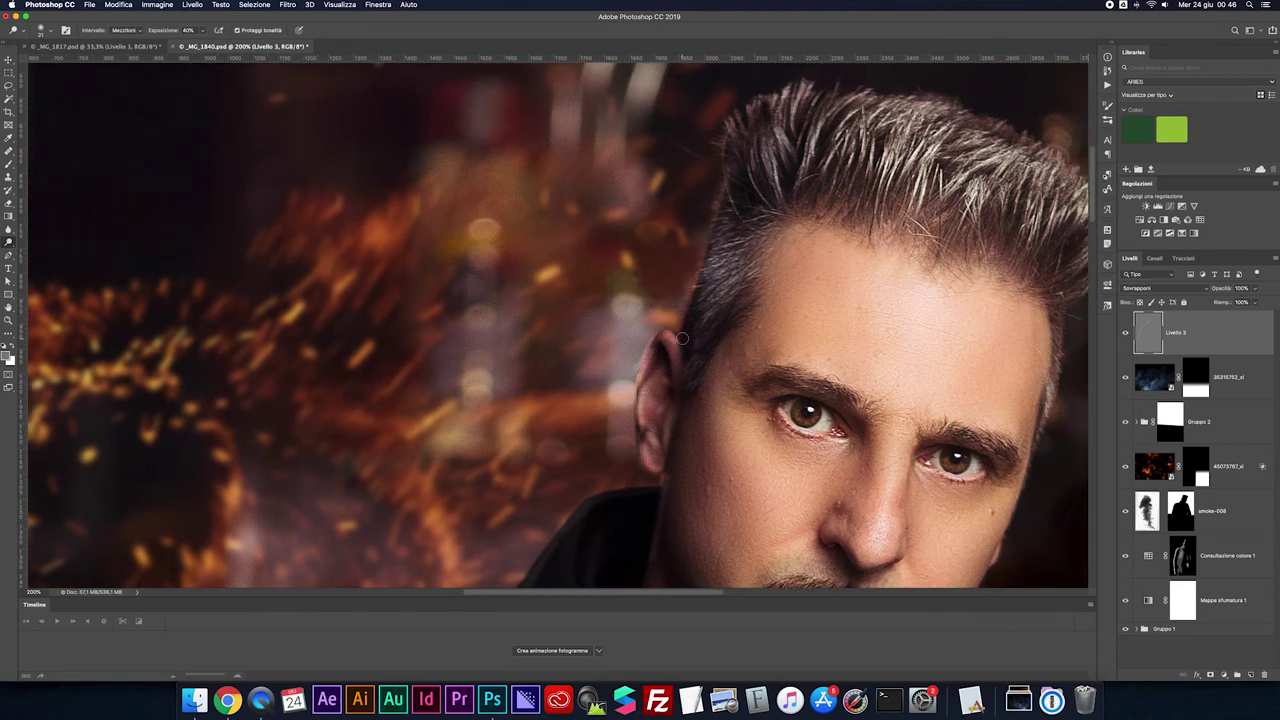
left_click_drag(729, 160, 693, 306)
scroll(703, 270, "up", 1)
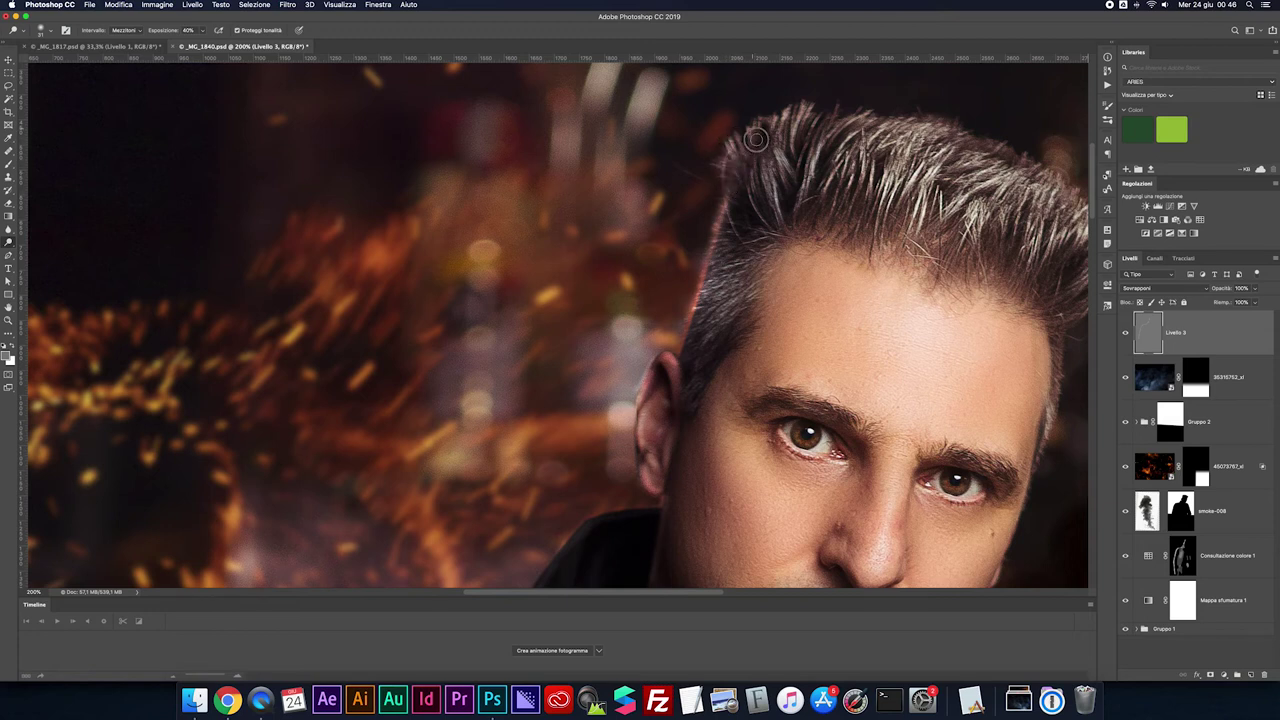
key("super+minus")
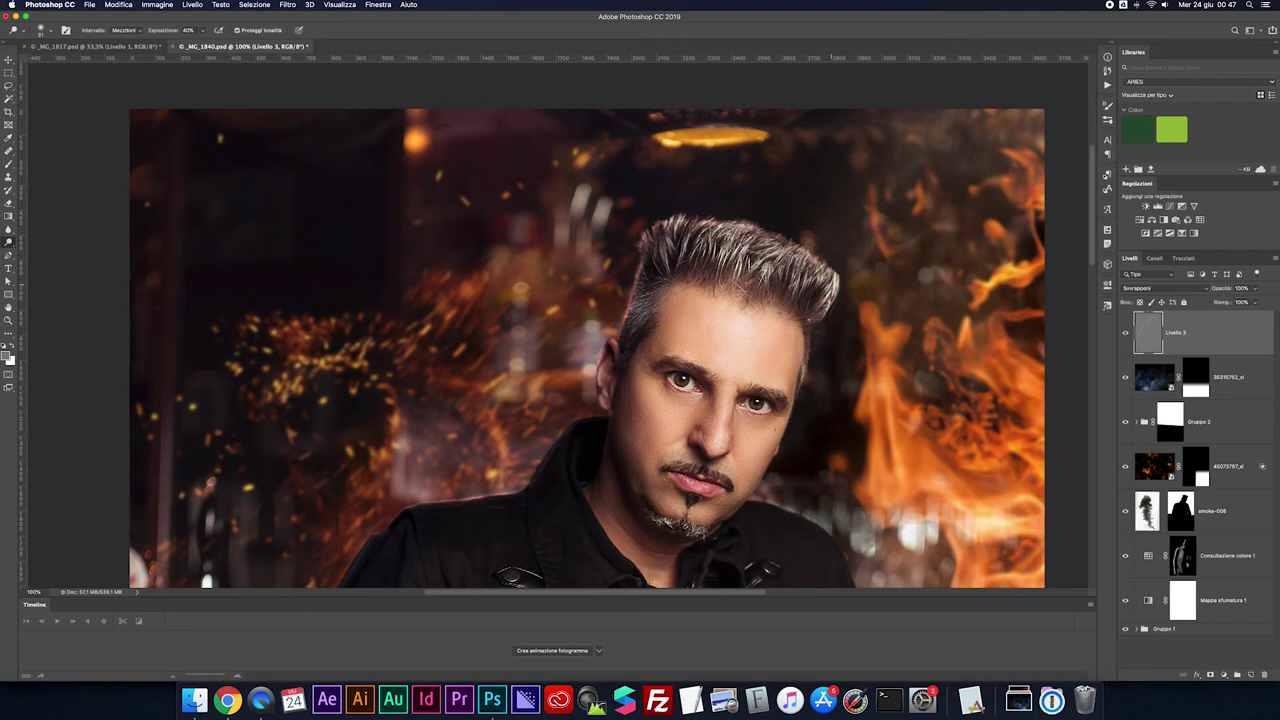
Zoom to 200% and dodge the head's right edge with a smaller brush
scroll(816, 324, "down", 1)
key("super+plus")
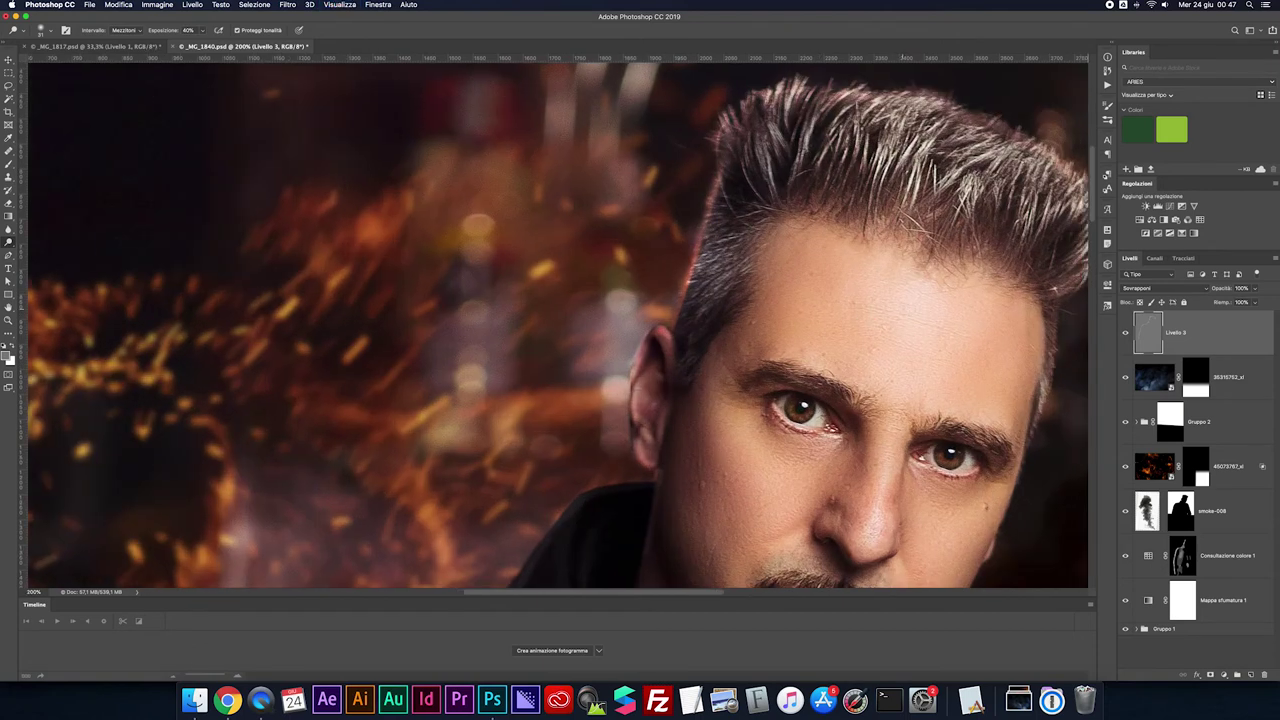
scroll(900, 305, "right", 3)
scroll(900, 305, "right", 3)
left_click_drag(906, 305, 888, 308)
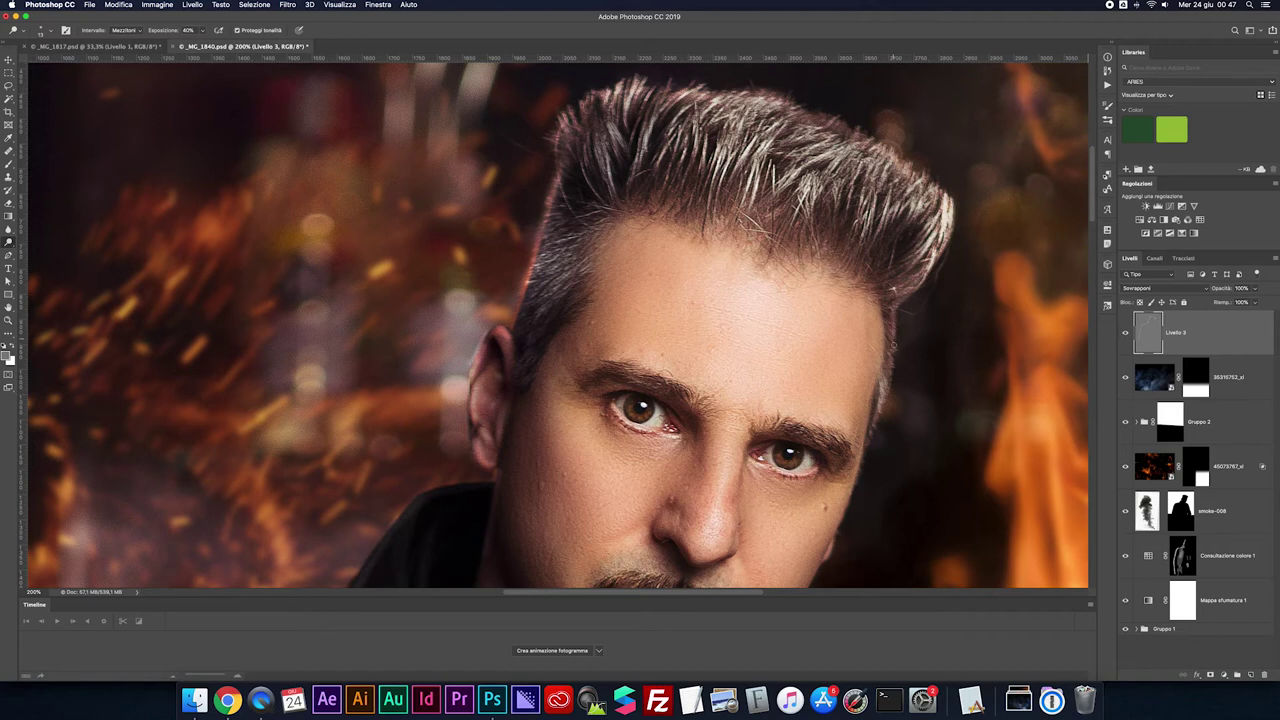
scroll(892, 346, "up", 1)
left_click_drag(893, 330, 890, 401)
scroll(890, 401, "up", 1)
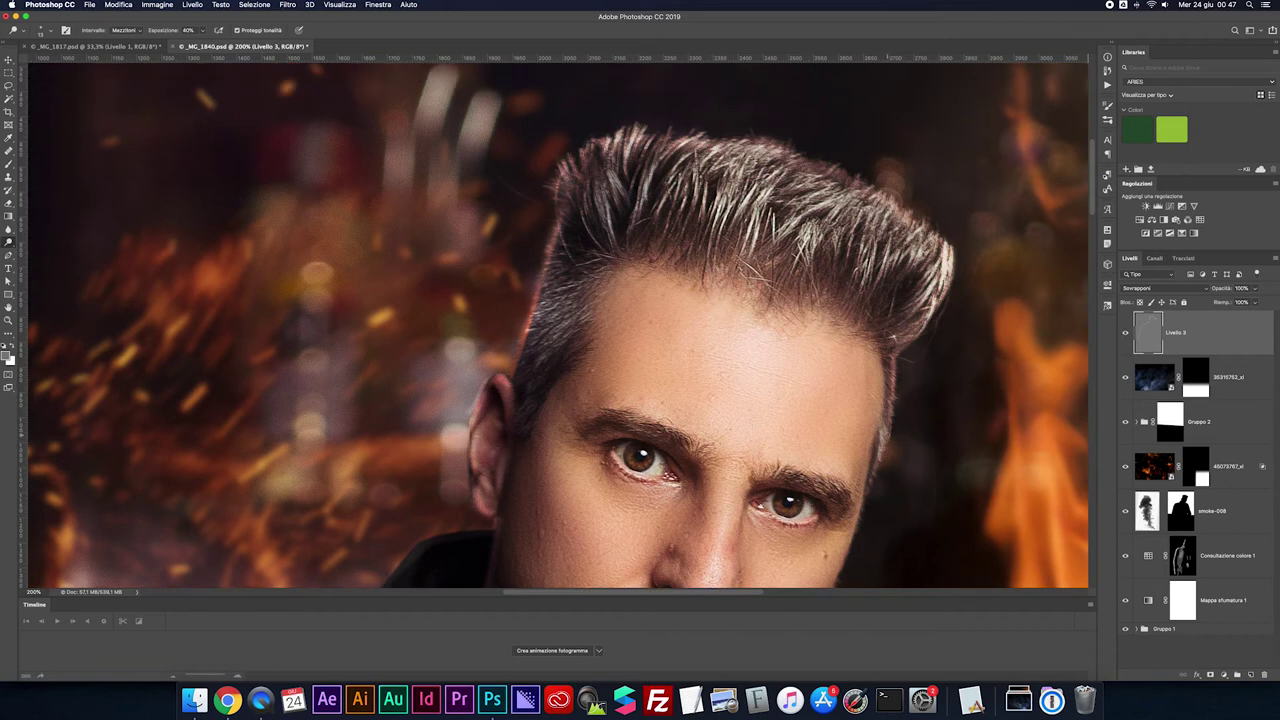
left_click_drag(880, 466, 880, 426)
left_click_drag(868, 488, 882, 410)
Dodge the cheek edge and build up light along the jawline toward the beard
mouse_move(857, 451)
left_mouse_down()
mouse_move(860, 289)
mouse_move(847, 377)
left_mouse_up()
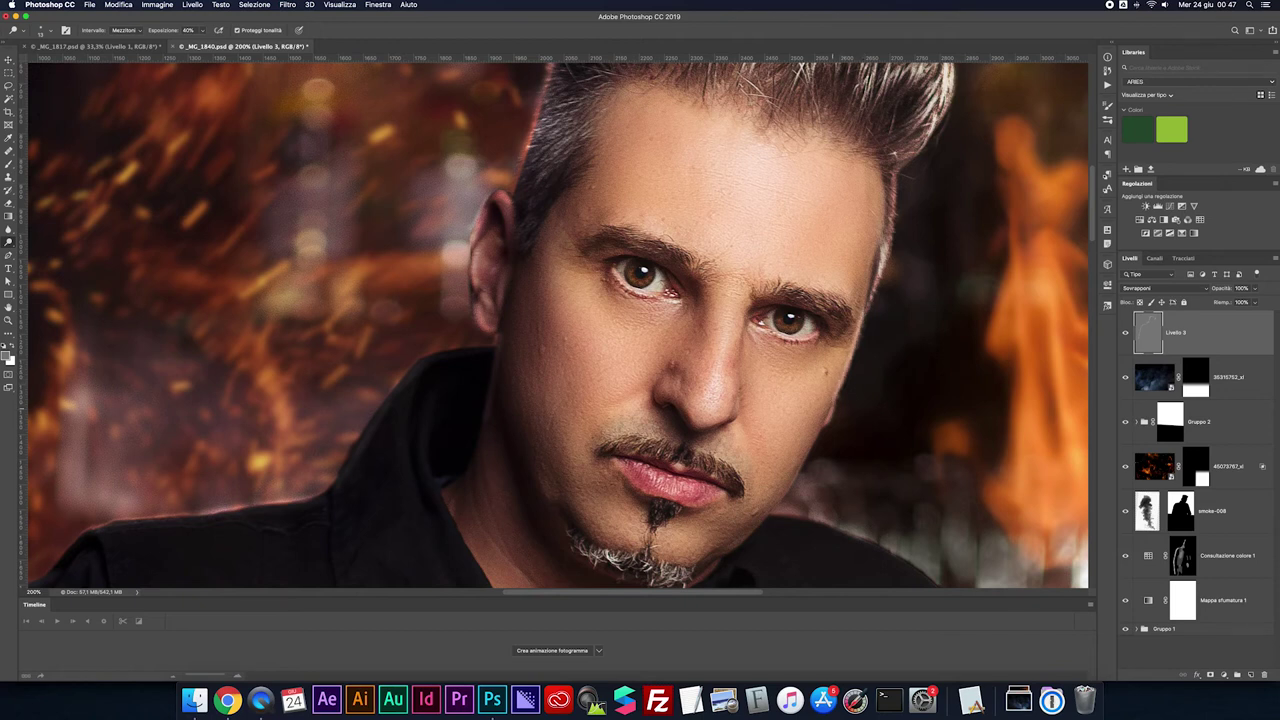
mouse_move(848, 312)
left_mouse_down()
mouse_move(845, 404)
mouse_move(827, 421)
left_mouse_up()
left_click_drag(818, 434, 785, 492)
left_click_drag(818, 432, 786, 490)
left_click_drag(818, 430, 786, 490)
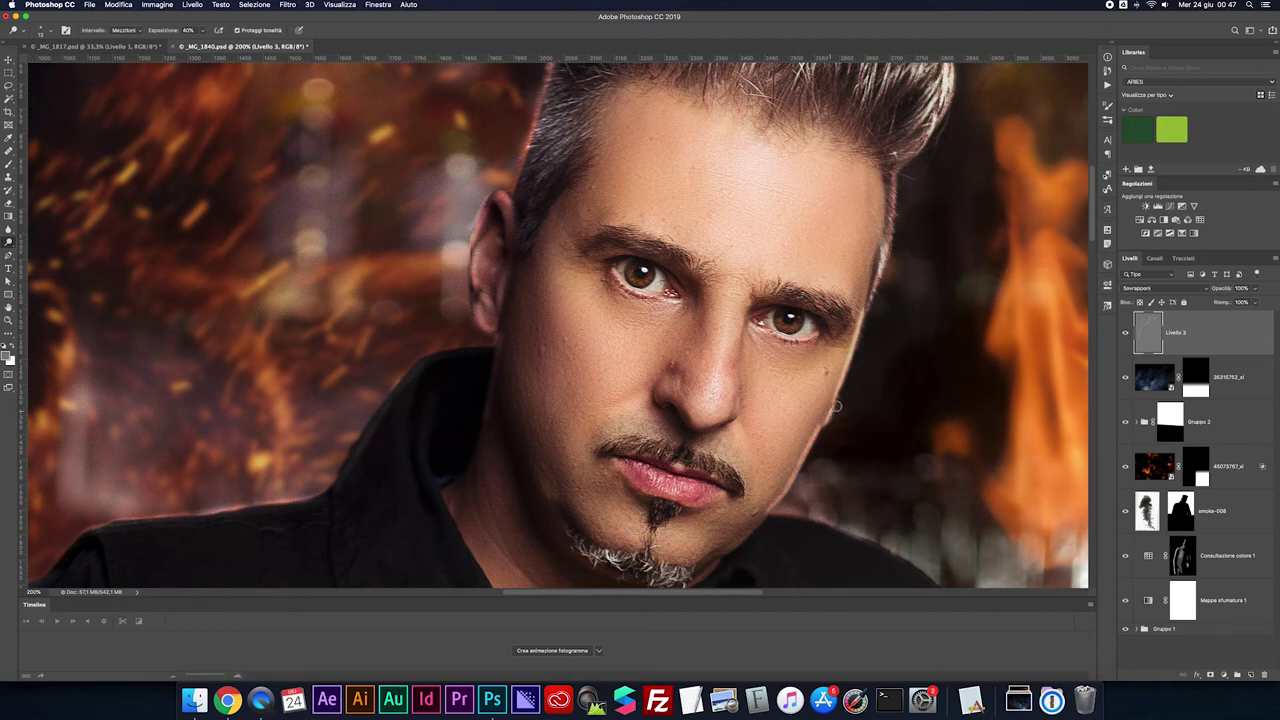
scroll(787, 515, "down", 1)
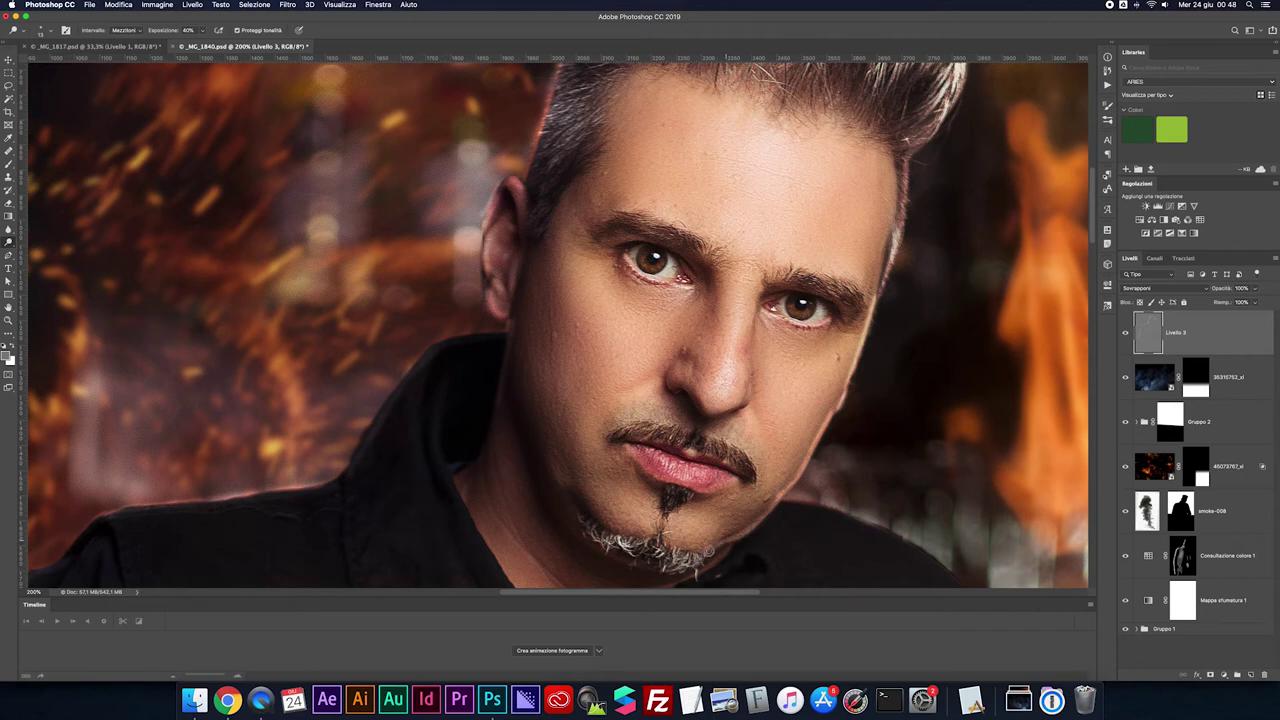
scroll(751, 527, "down", 1)
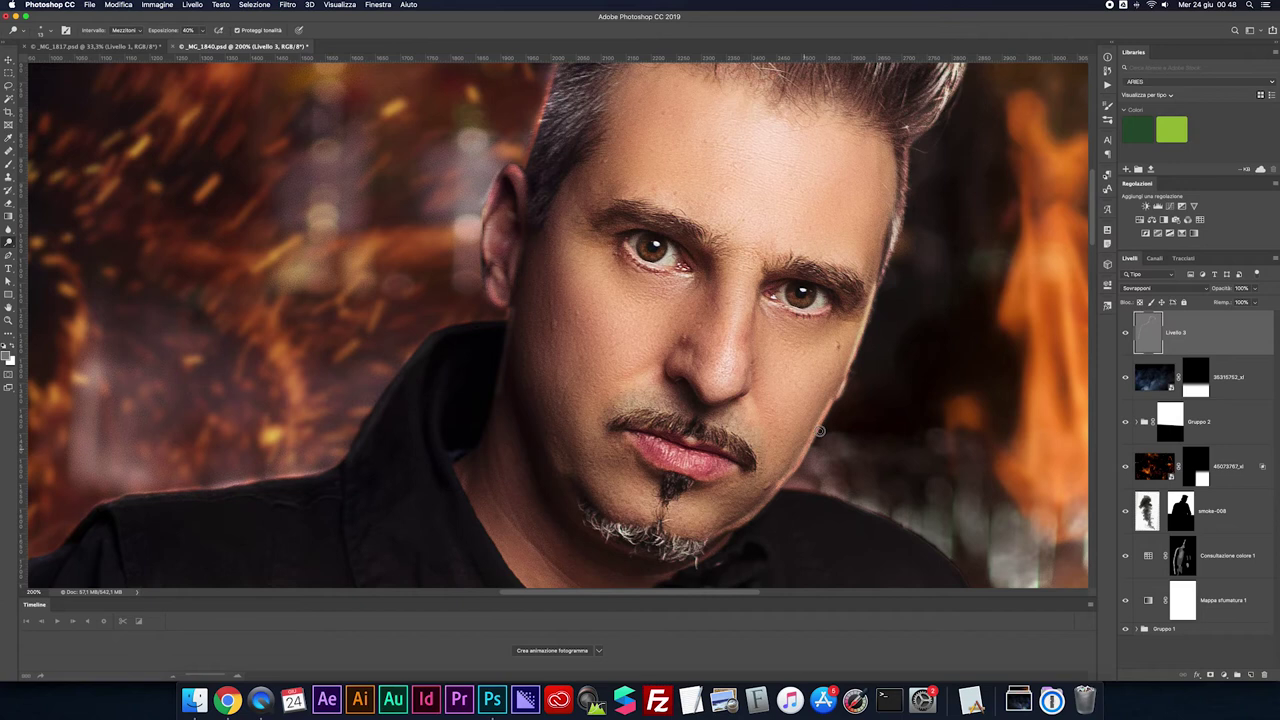
scroll(751, 510, "down", 5)
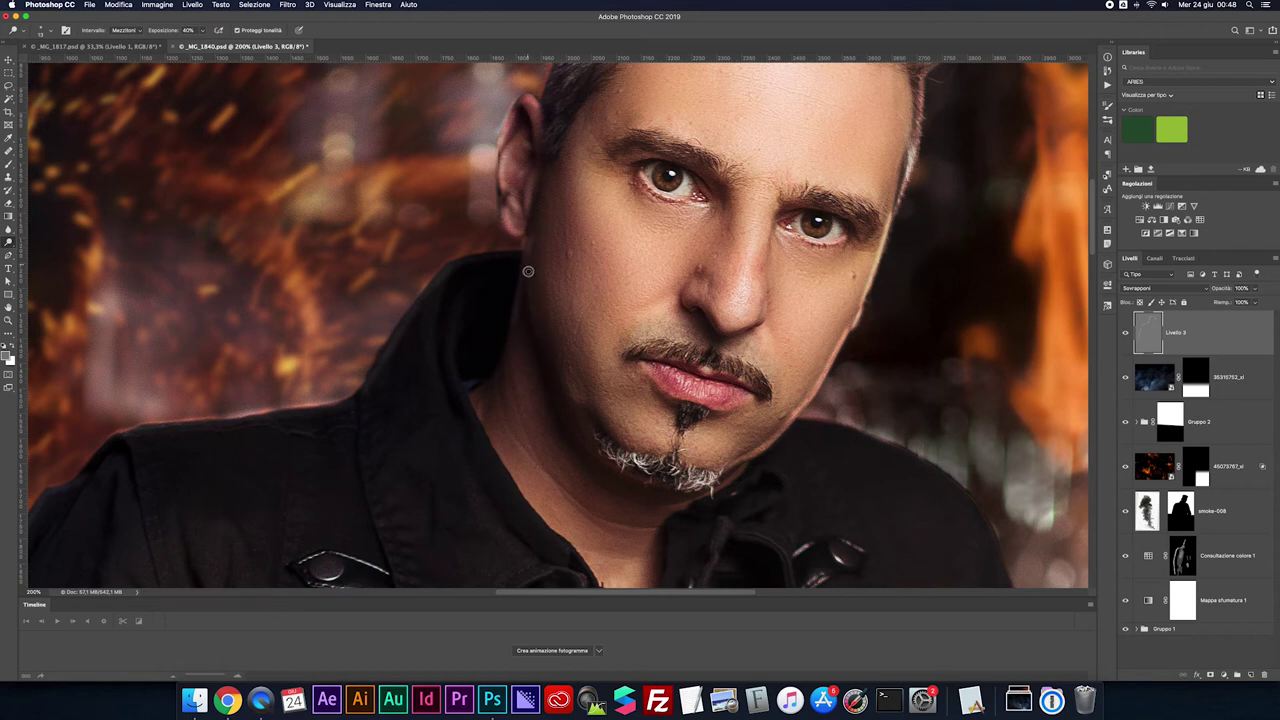
scroll(545, 354, "down", 2)
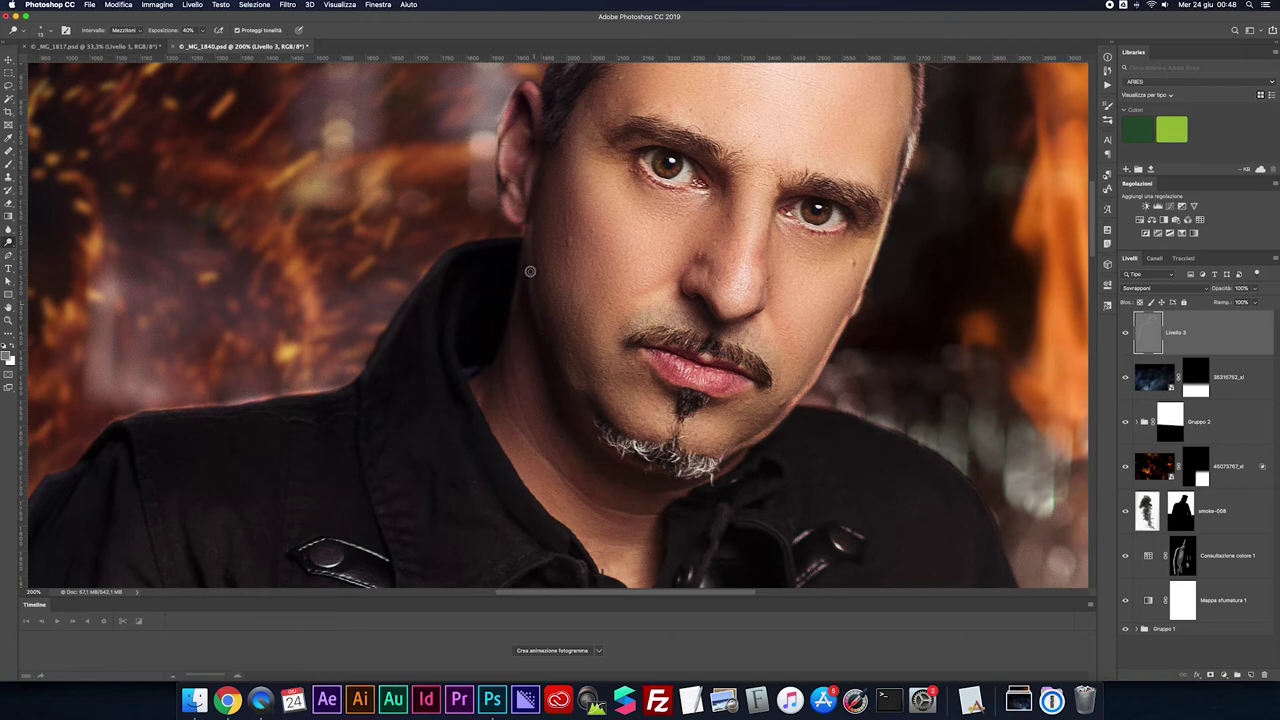
scroll(530, 271, "up", 2)
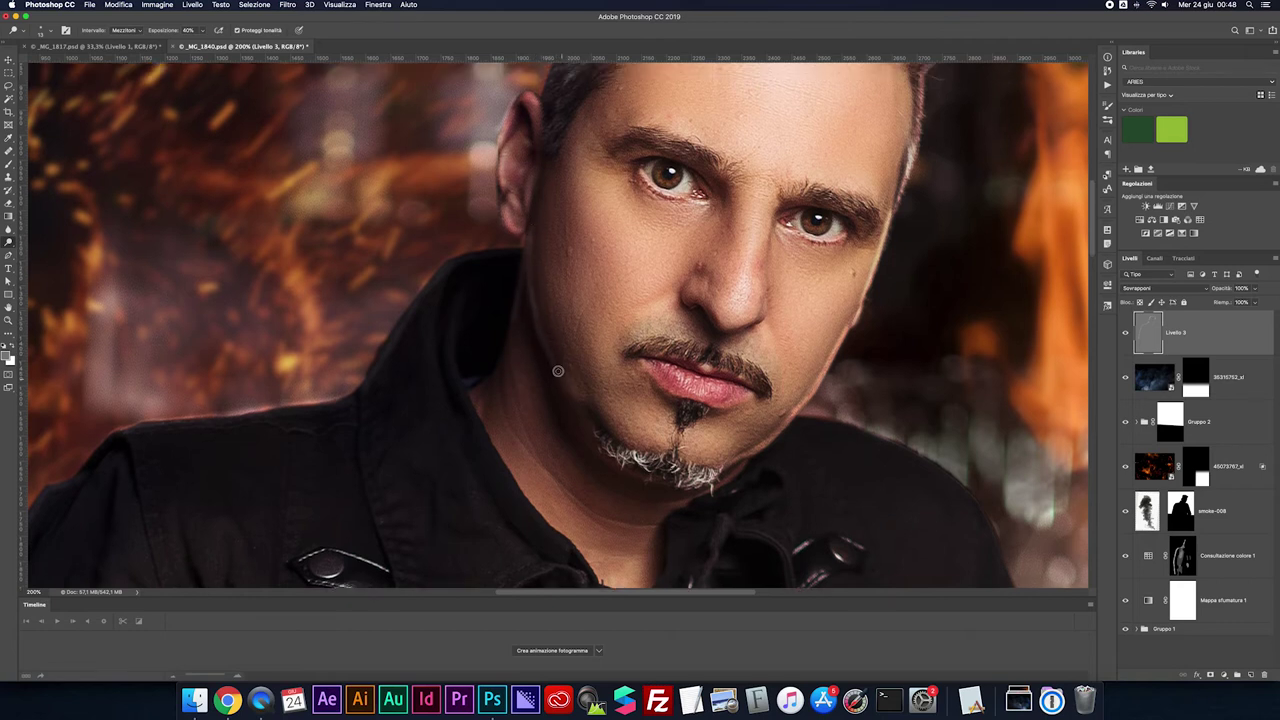
scroll(535, 305, "down", 2)
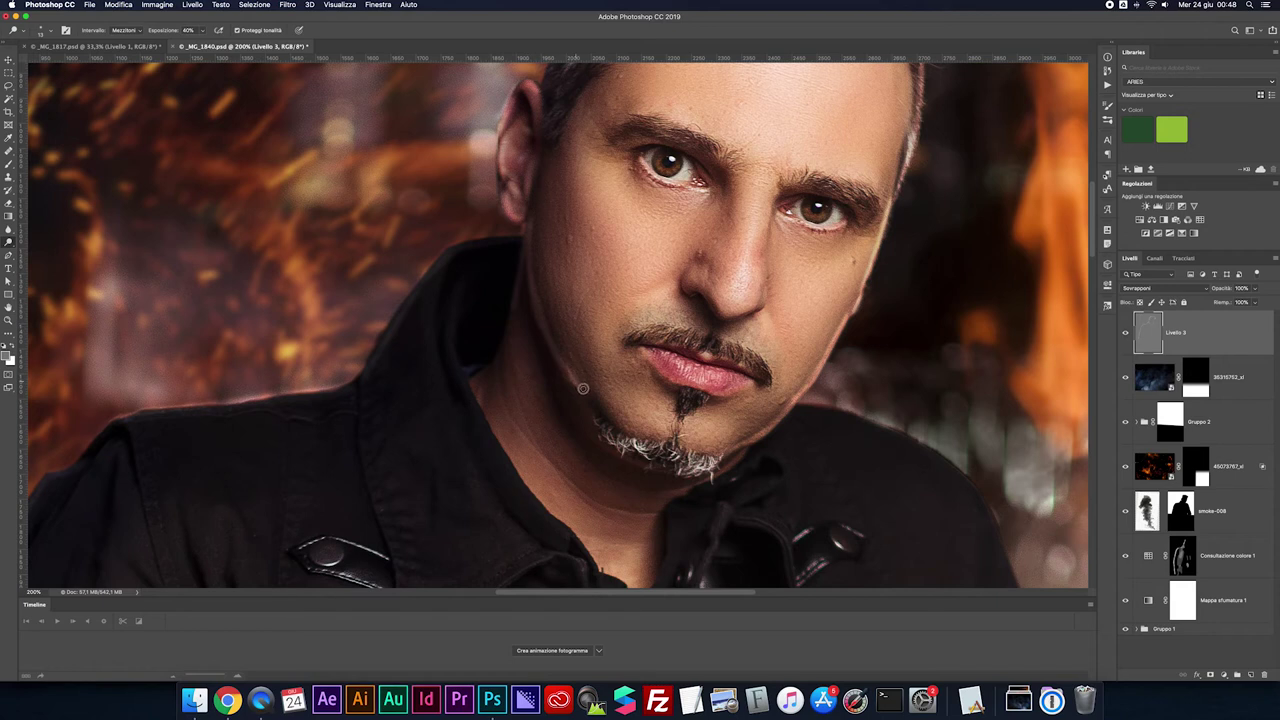
scroll(555, 347, "down", 1)
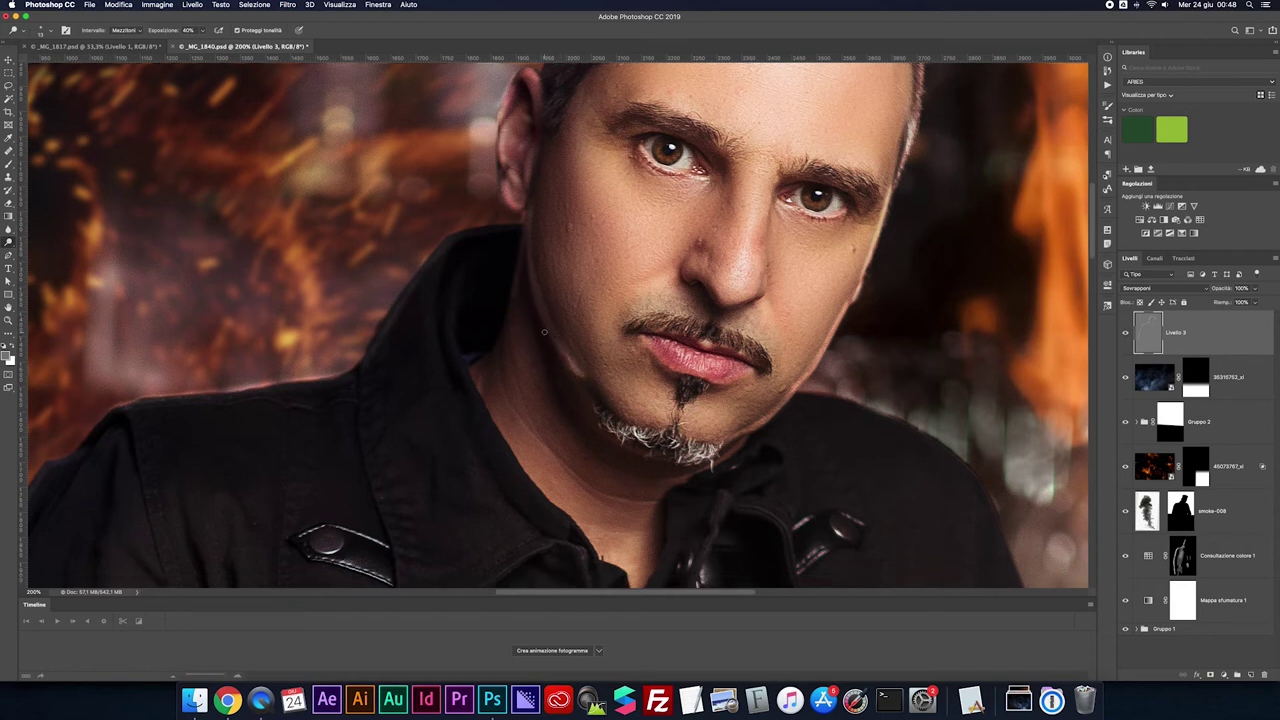
scroll(556, 340, "down", 1)
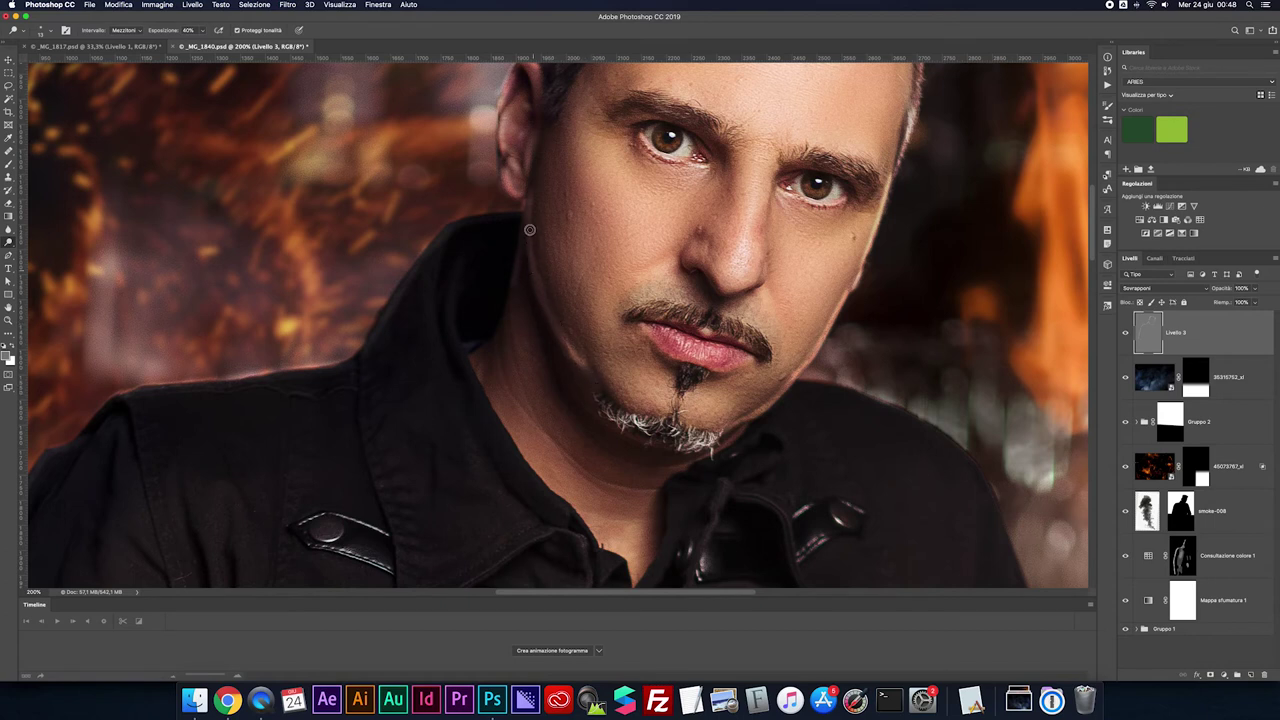
scroll(579, 341, "down", 5)
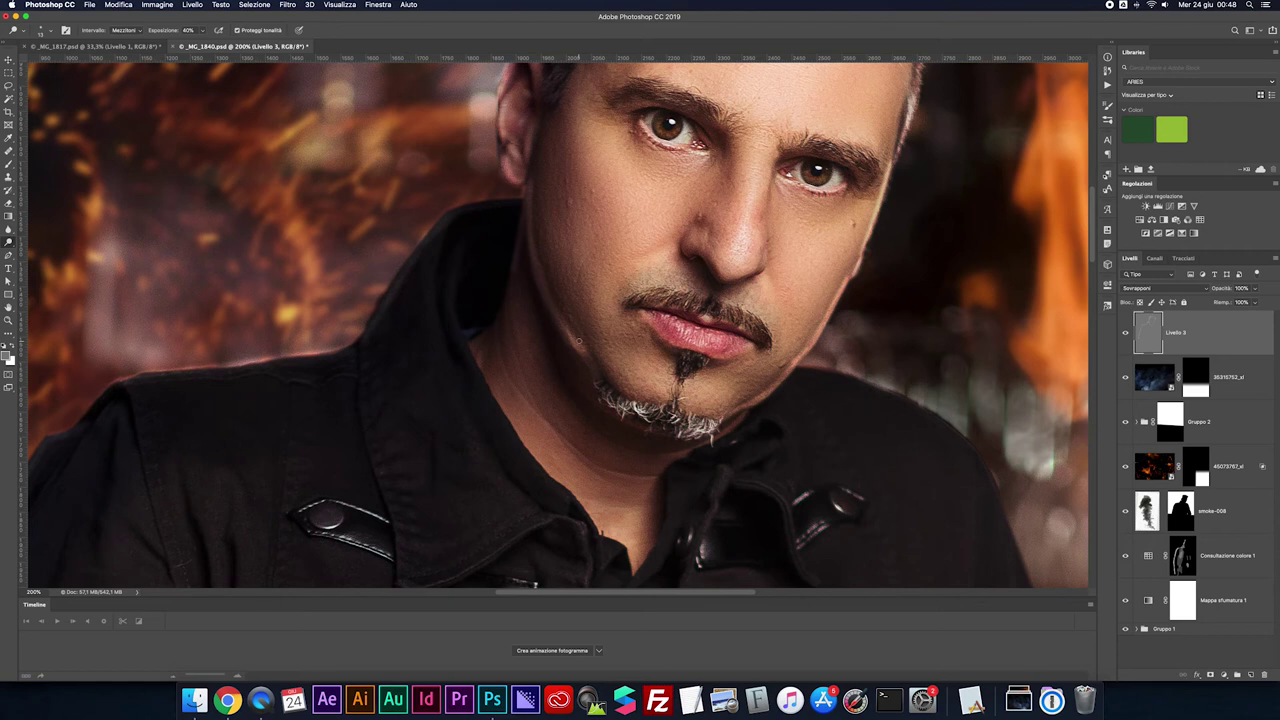
scroll(663, 411, "up", 6)
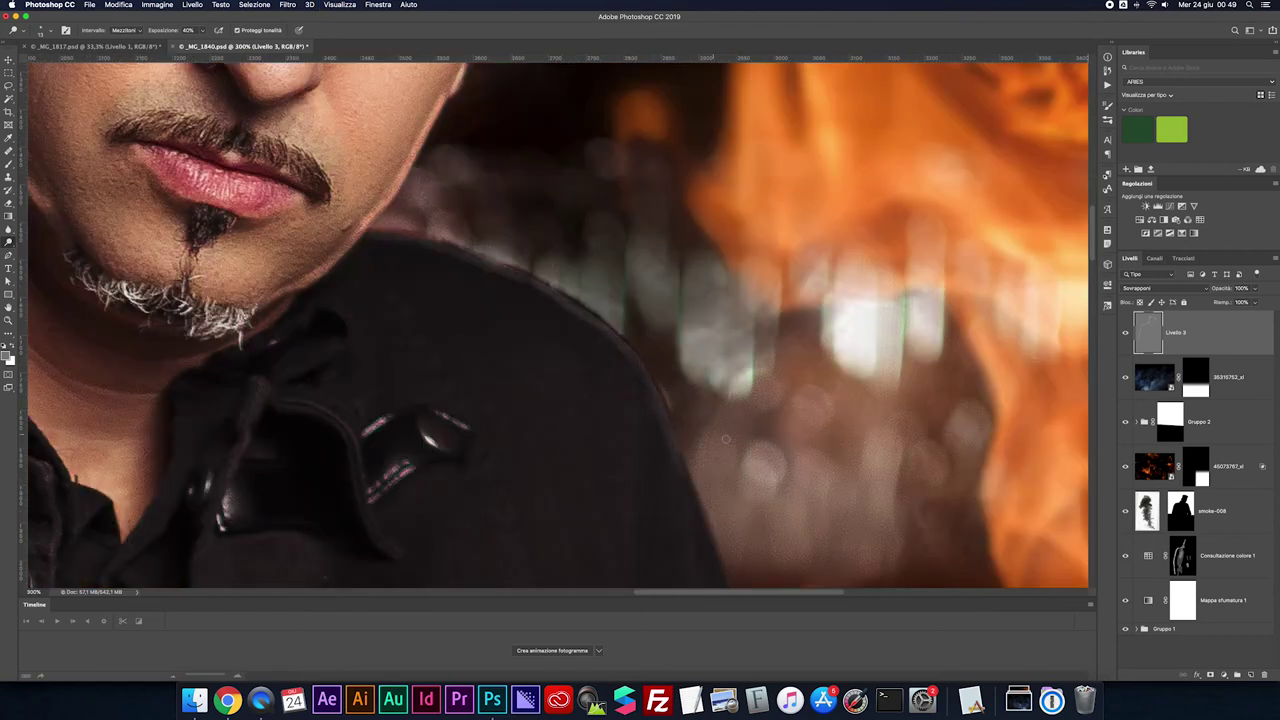
Dodge the jacket's shoulder edge against the flames, following it down the sleeve to the cuff
scroll(726, 439, "down", 5)
scroll(631, 277, "right", 3)
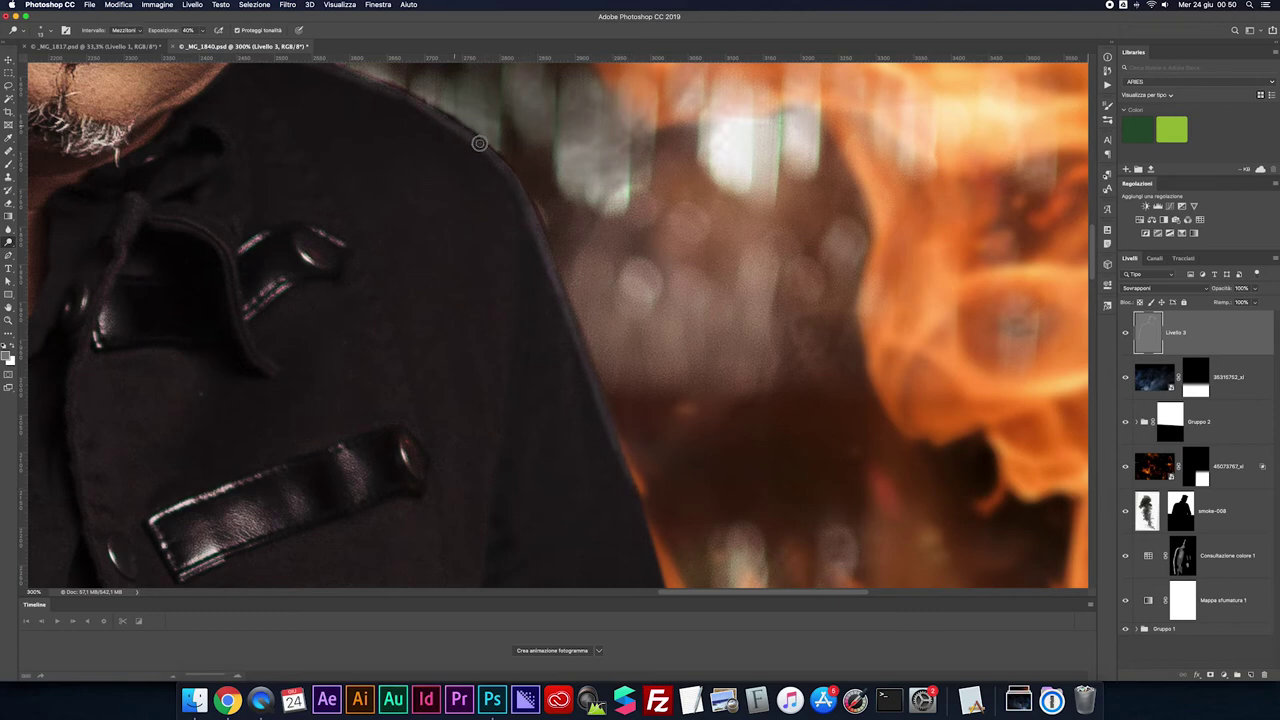
scroll(631, 378, "down", 3)
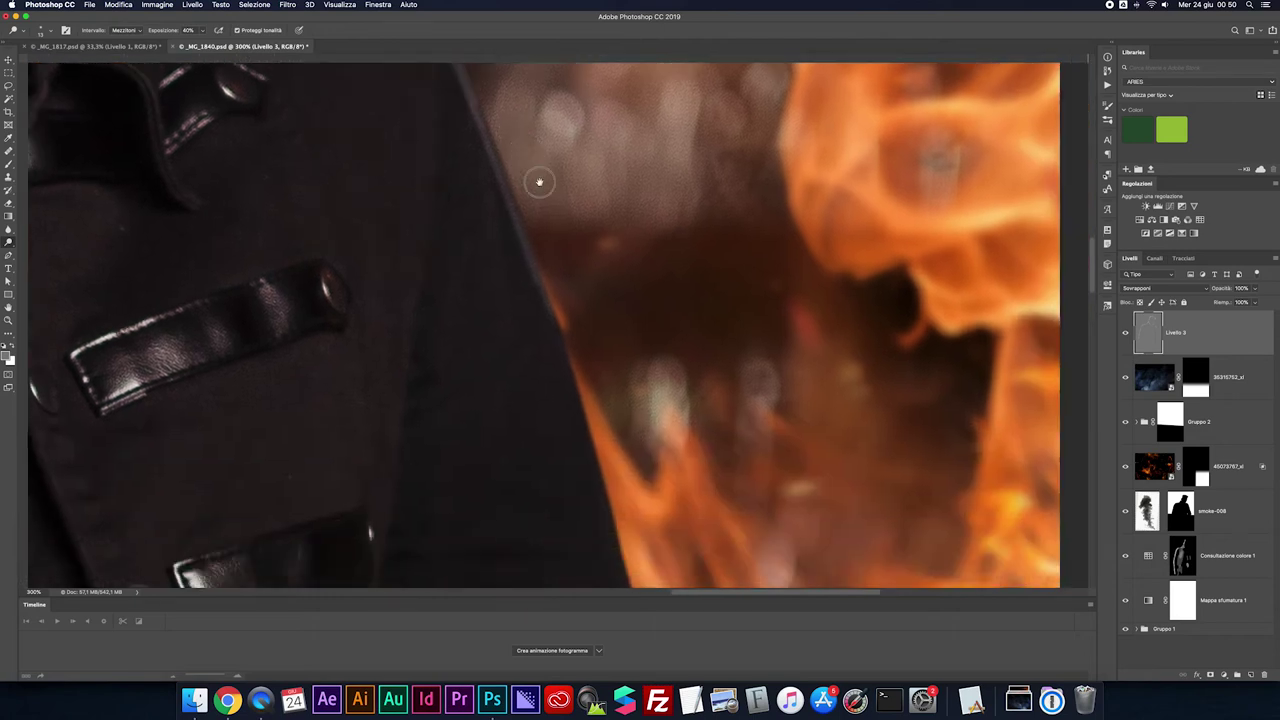
scroll(537, 180, "down", 2)
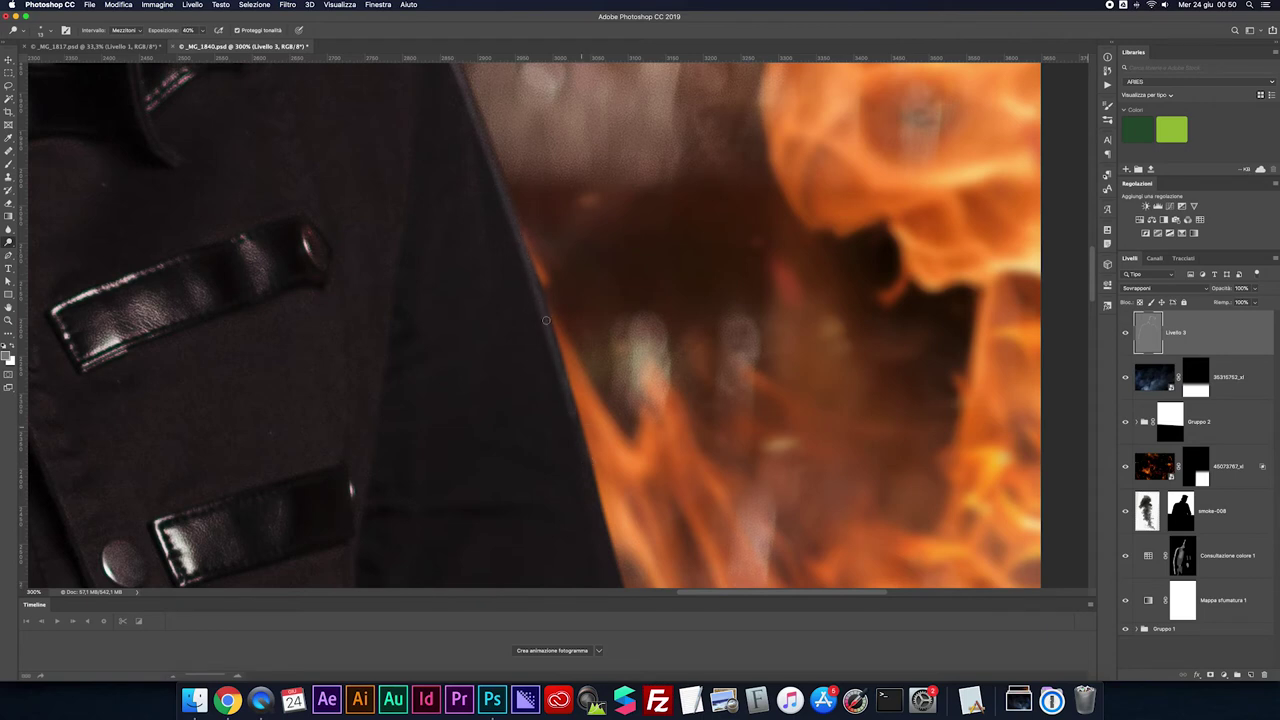
scroll(571, 280, "down", 3)
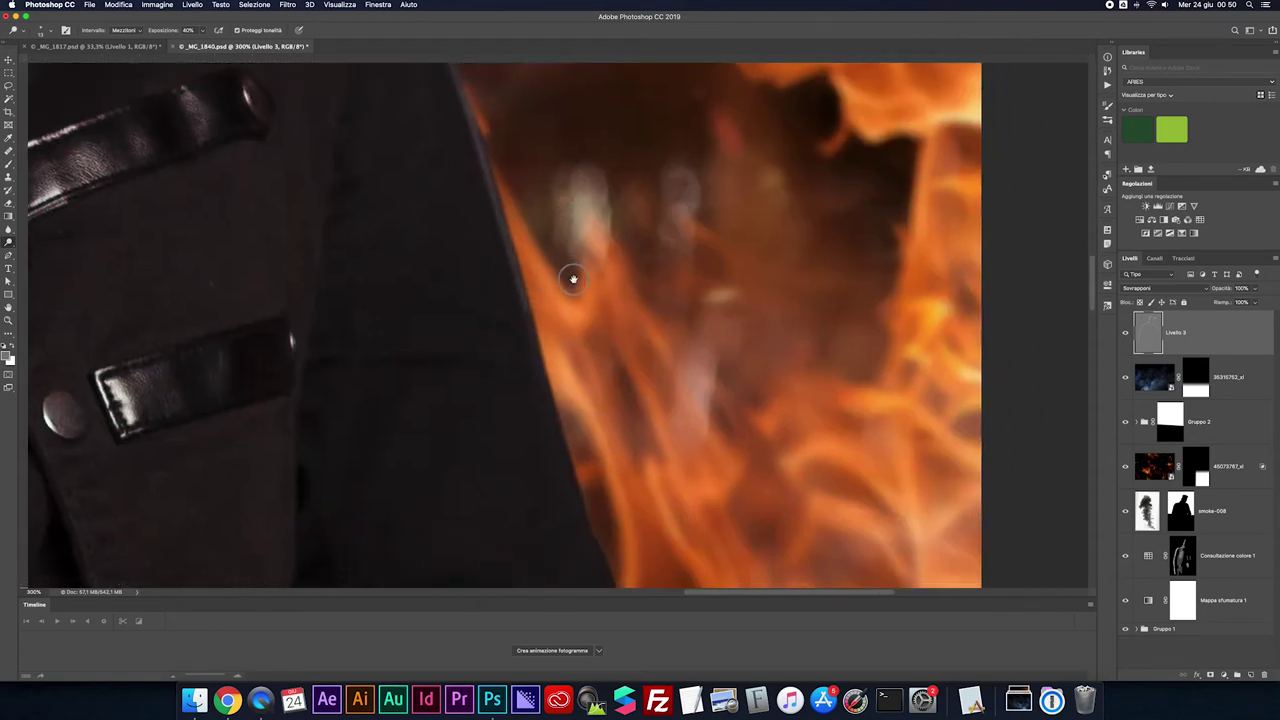
scroll(526, 356, "down", 2)
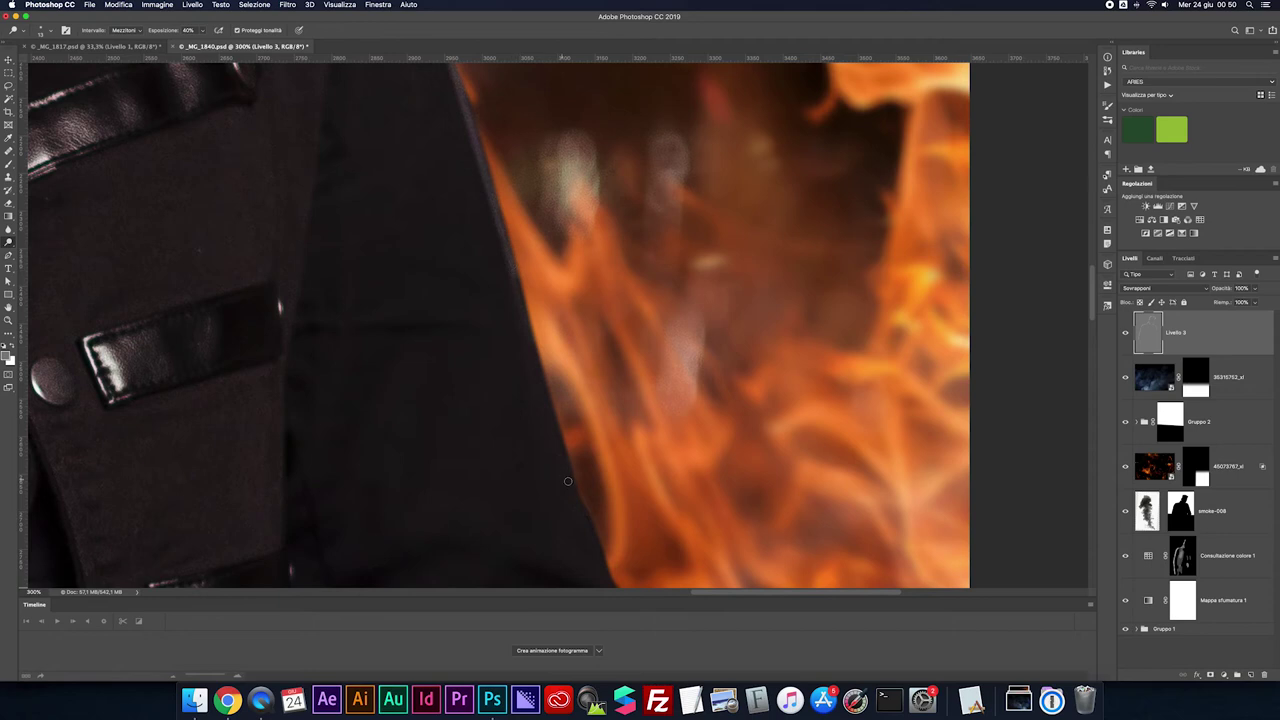
left_click_drag(514, 307, 516, 265)
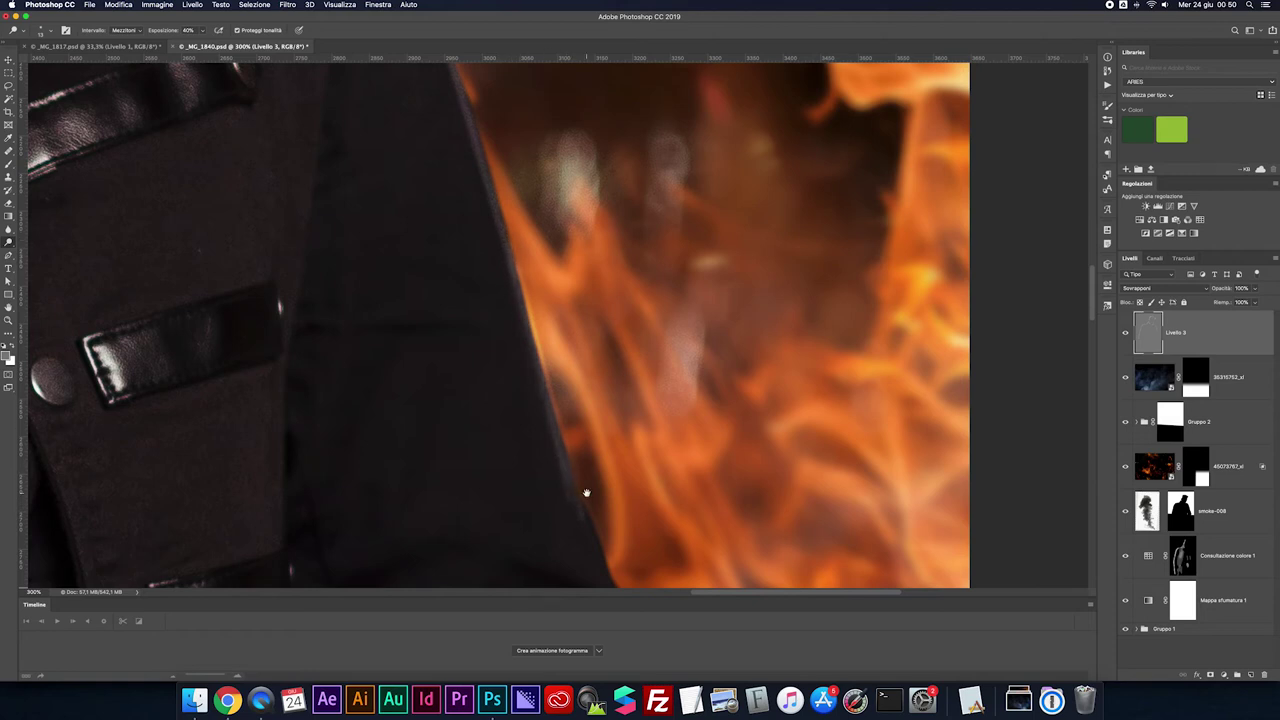
left_click_drag(586, 493, 509, 323)
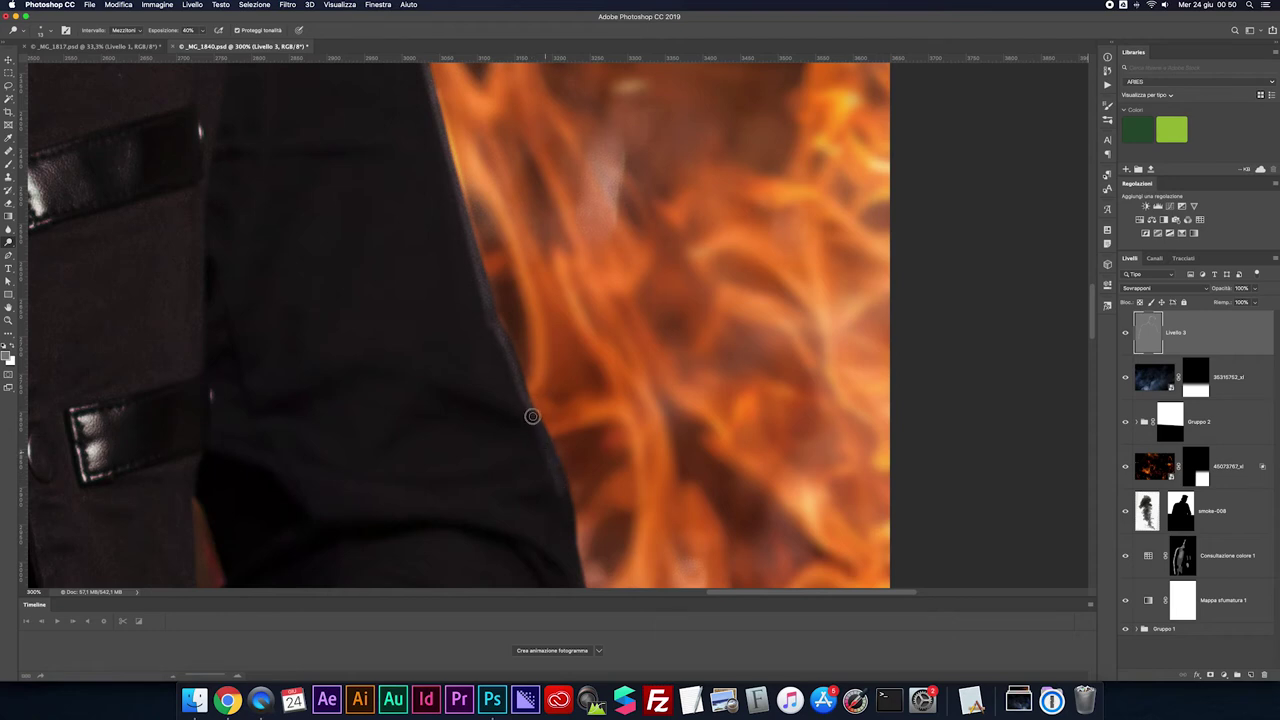
left_click_drag(571, 434, 500, 274)
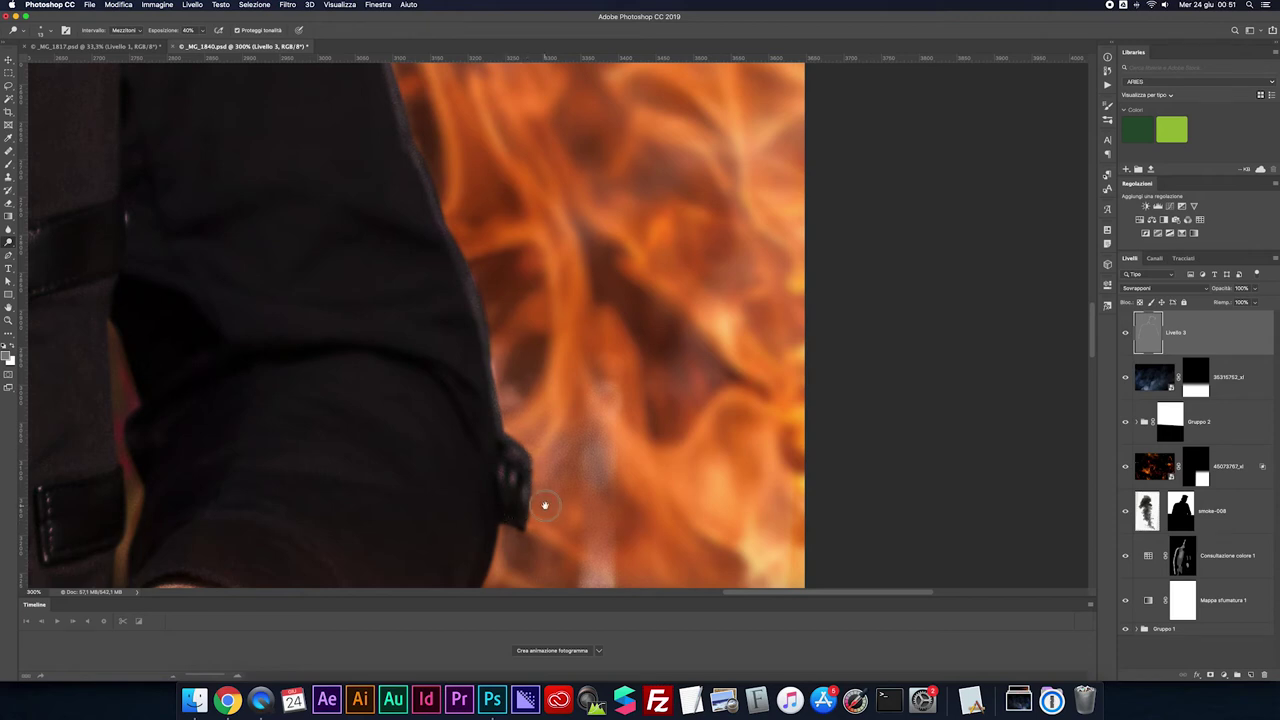
left_click_drag(544, 505, 577, 315)
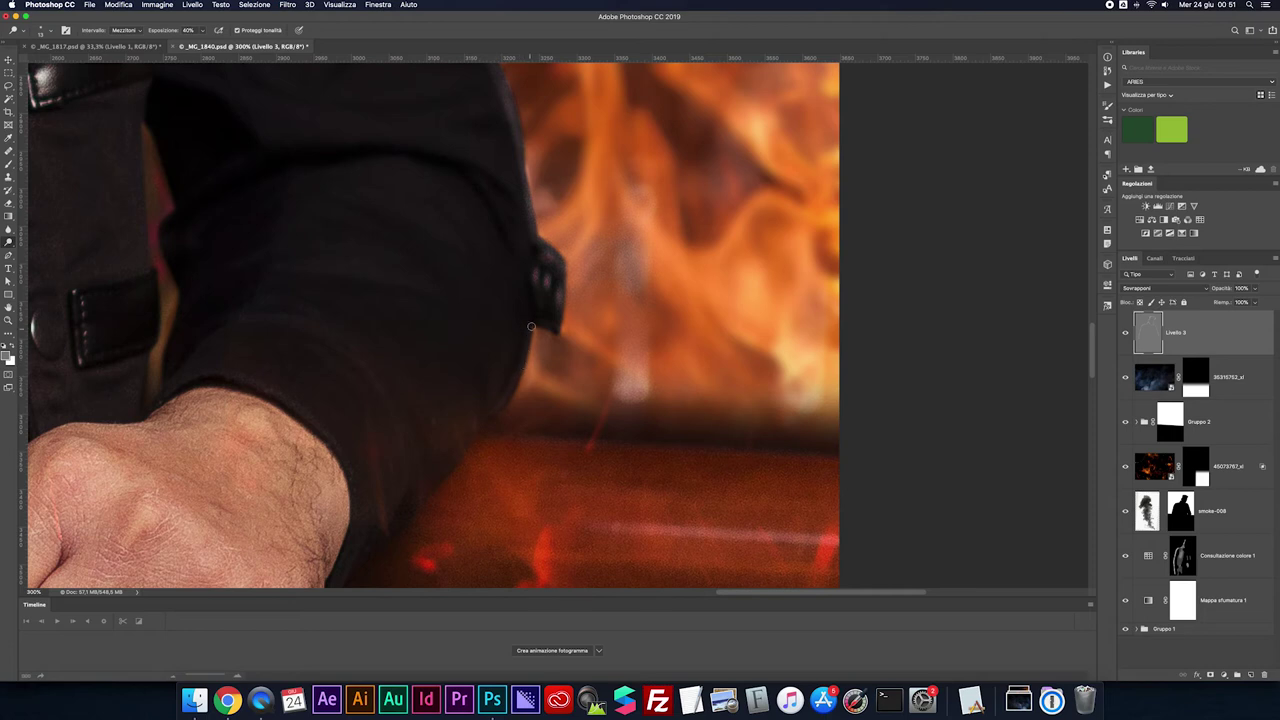
Dodge along the upper knuckle edges of the clenched hand (Midtones, 40% exposure)
scroll(495, 410, "up", 2)
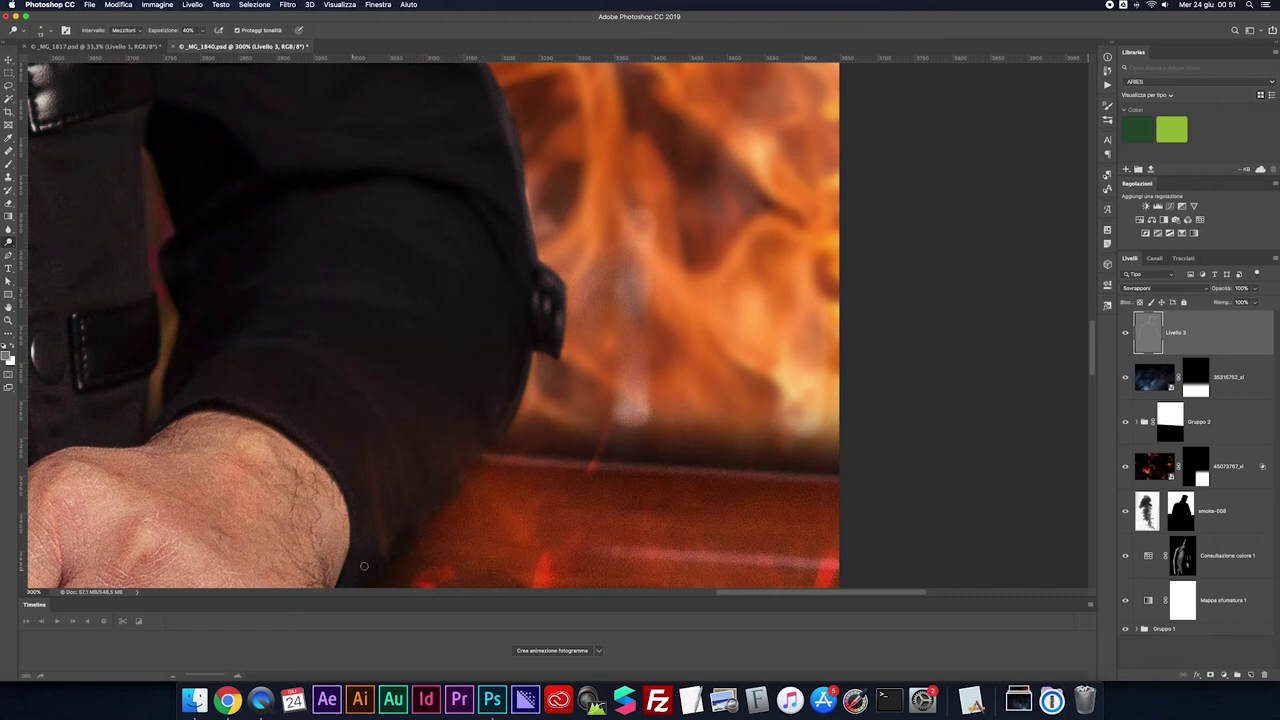
left_click_drag(462, 444, 489, 372)
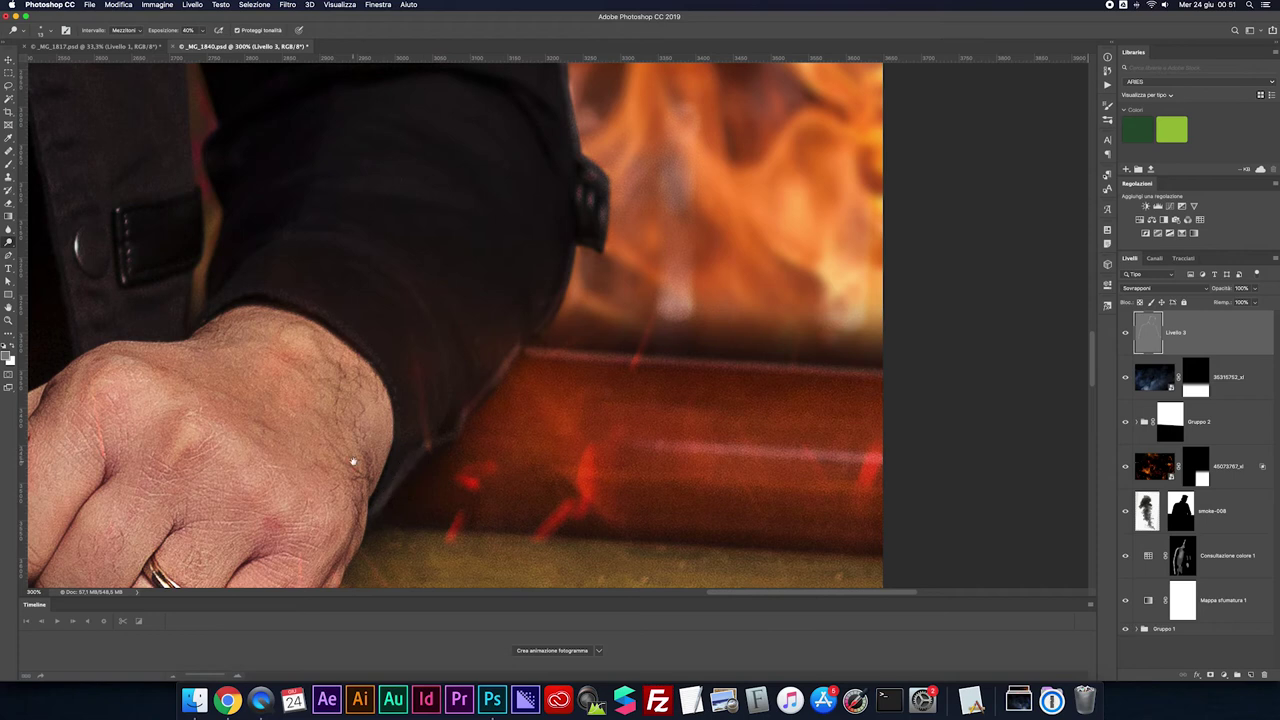
left_click_drag(355, 460, 447, 307)
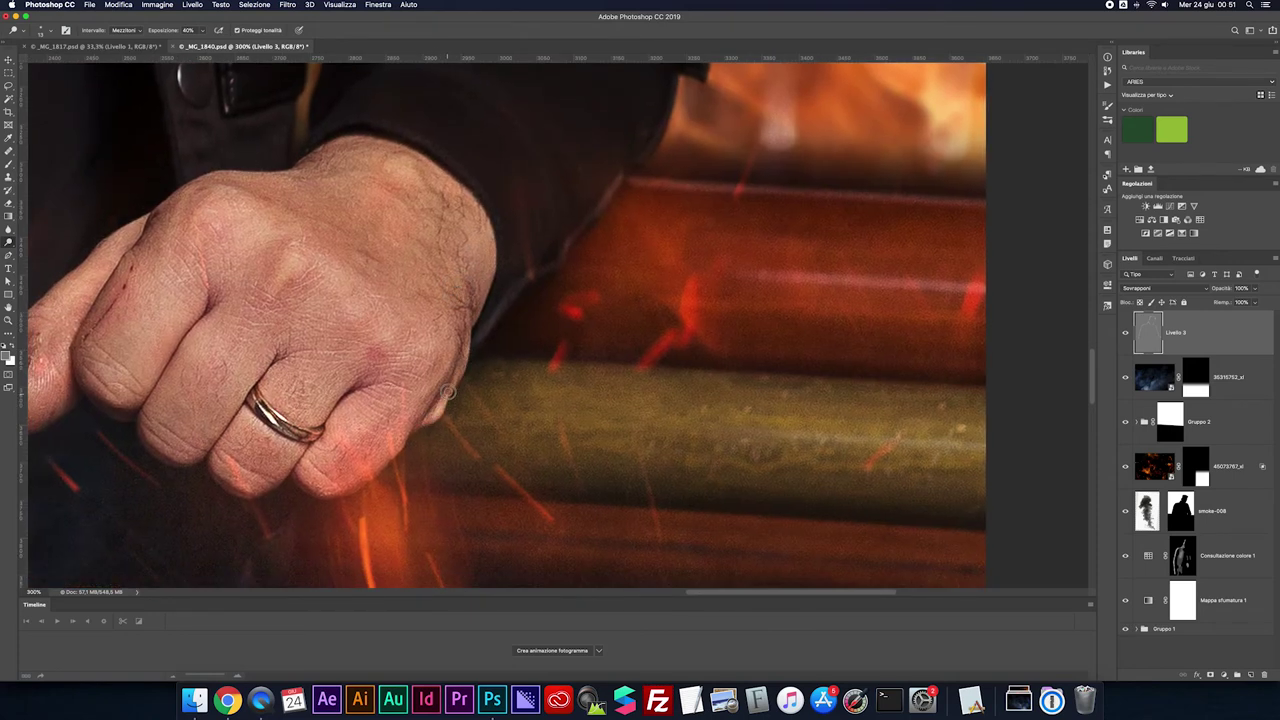
left_click_drag(447, 398, 382, 468)
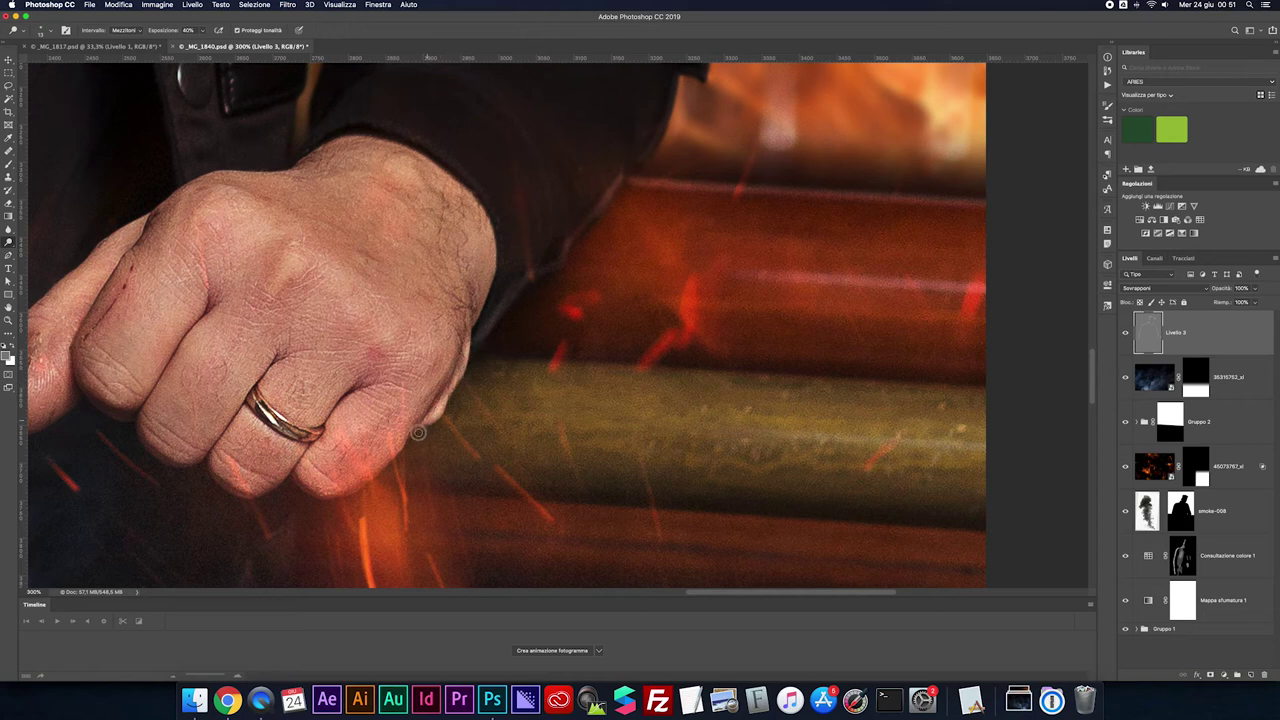
left_click_drag(311, 490, 409, 431)
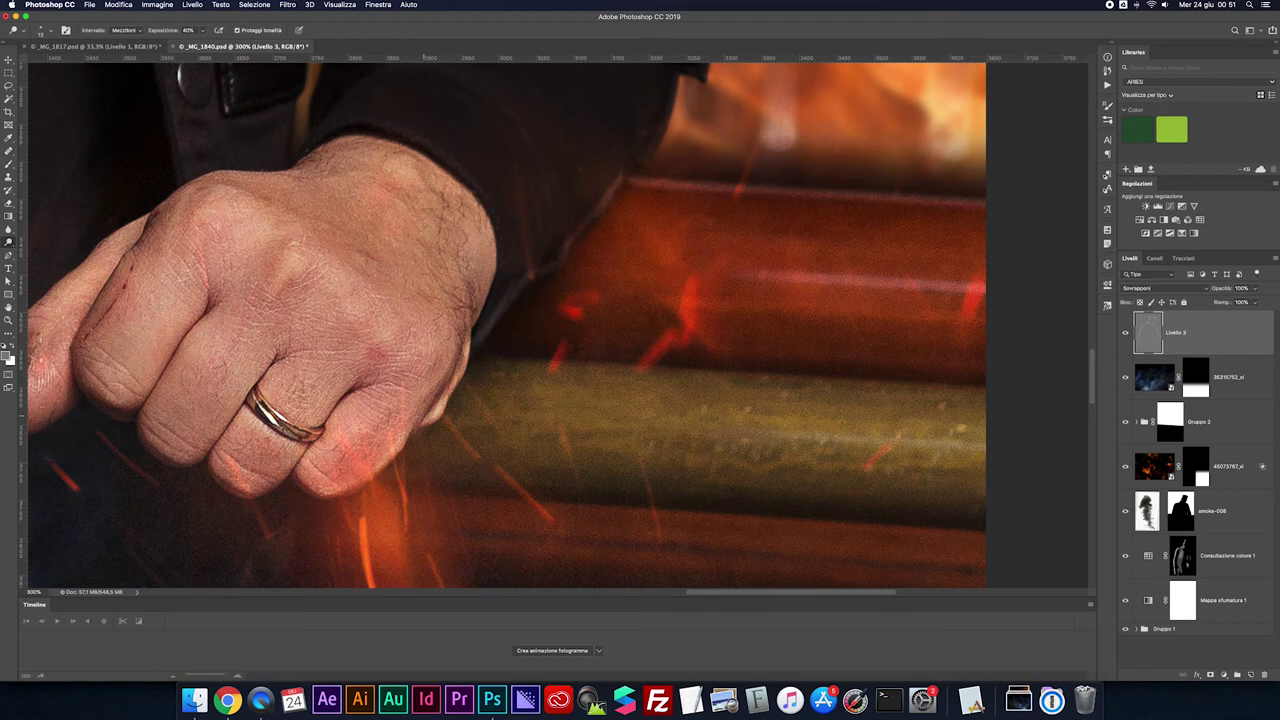
left_click_drag(410, 429, 302, 484)
Lighten the lower knuckle edge, the ring-finger knuckle and the knuckles beside the thumb
scroll(302, 484, "left", 5)
scroll(302, 484, "down", 2)
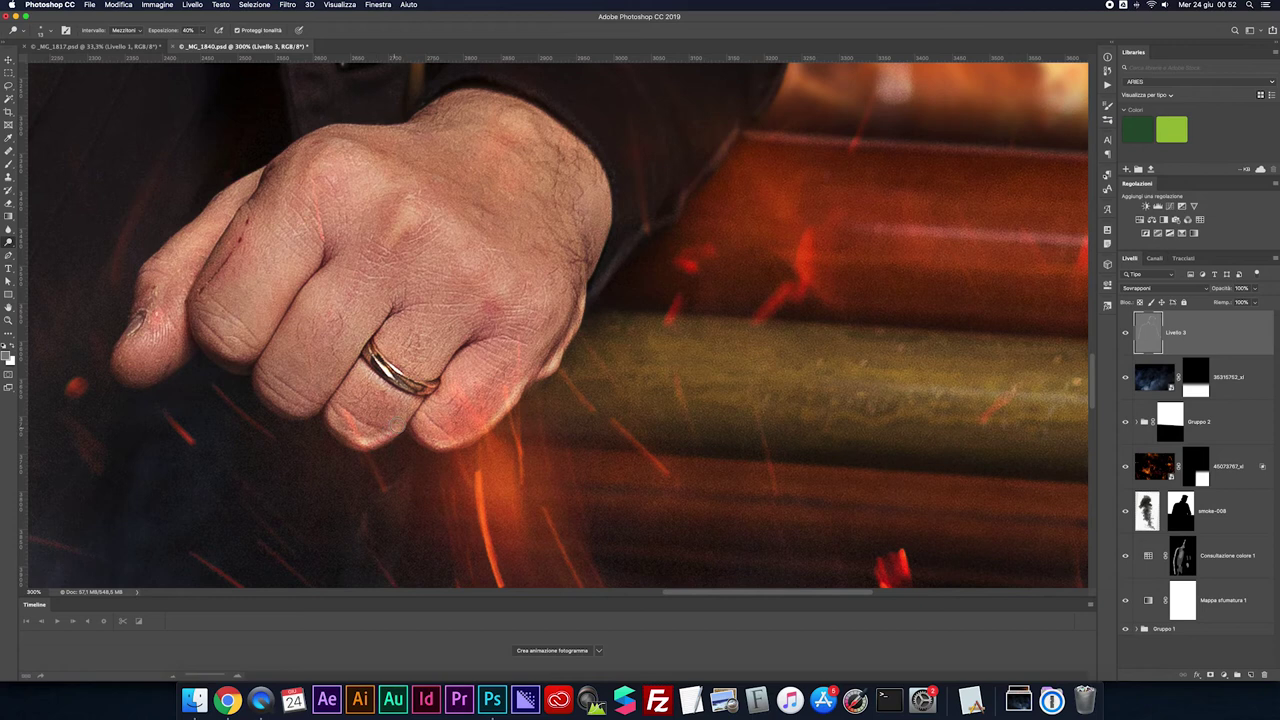
mouse_move(404, 420)
left_mouse_down()
mouse_move(458, 346)
mouse_move(418, 394)
mouse_move(436, 382)
mouse_move(402, 384)
left_mouse_up()
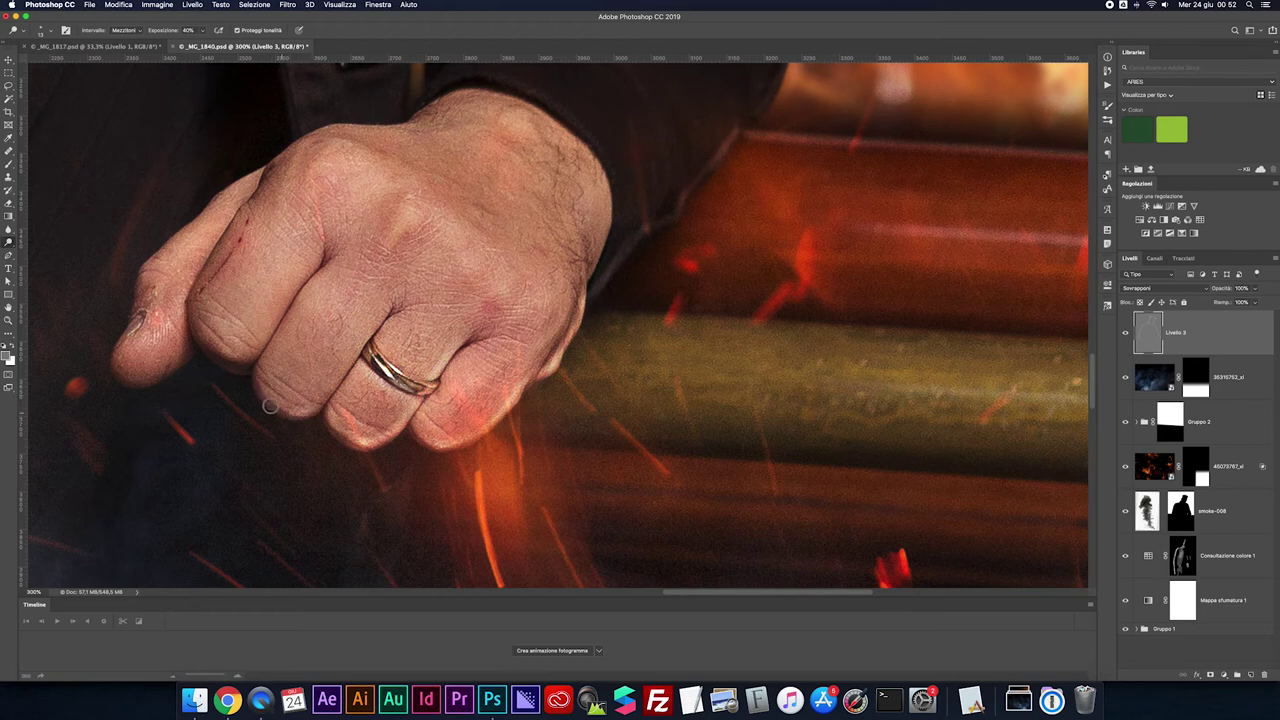
left_click_drag(352, 364, 331, 386)
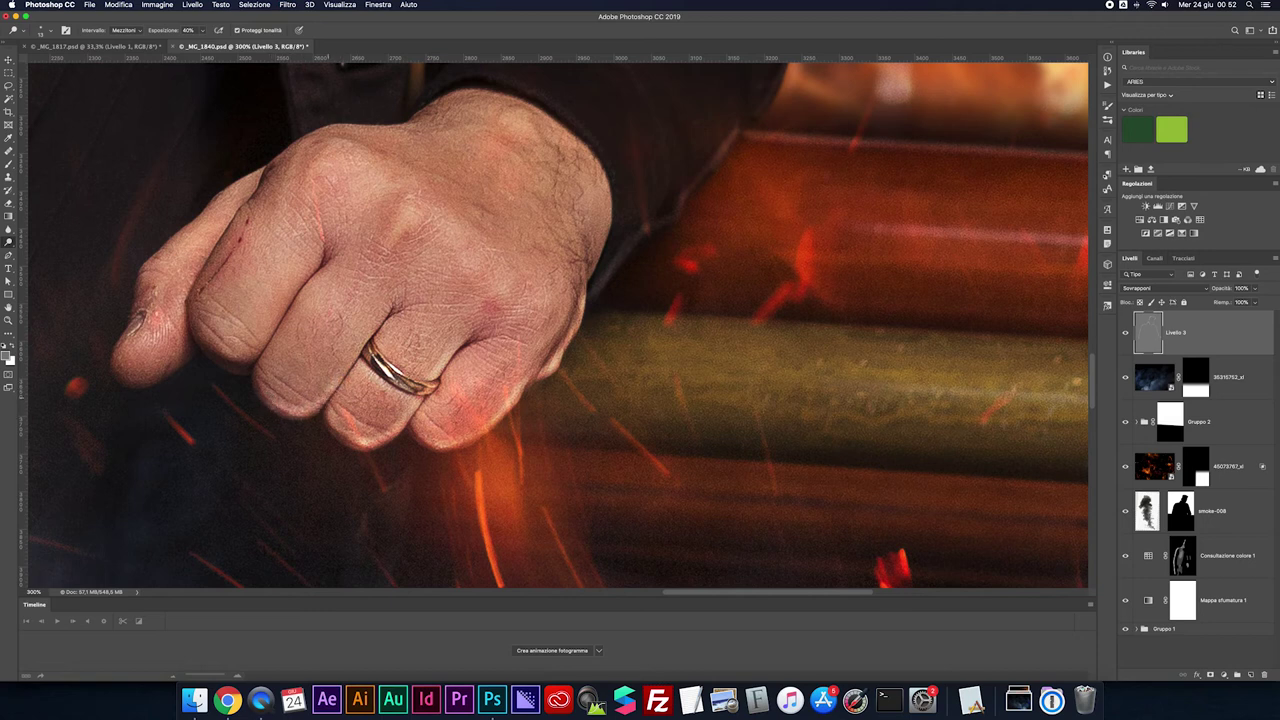
scroll(558, 325, "left", 4)
scroll(558, 325, "left", 2)
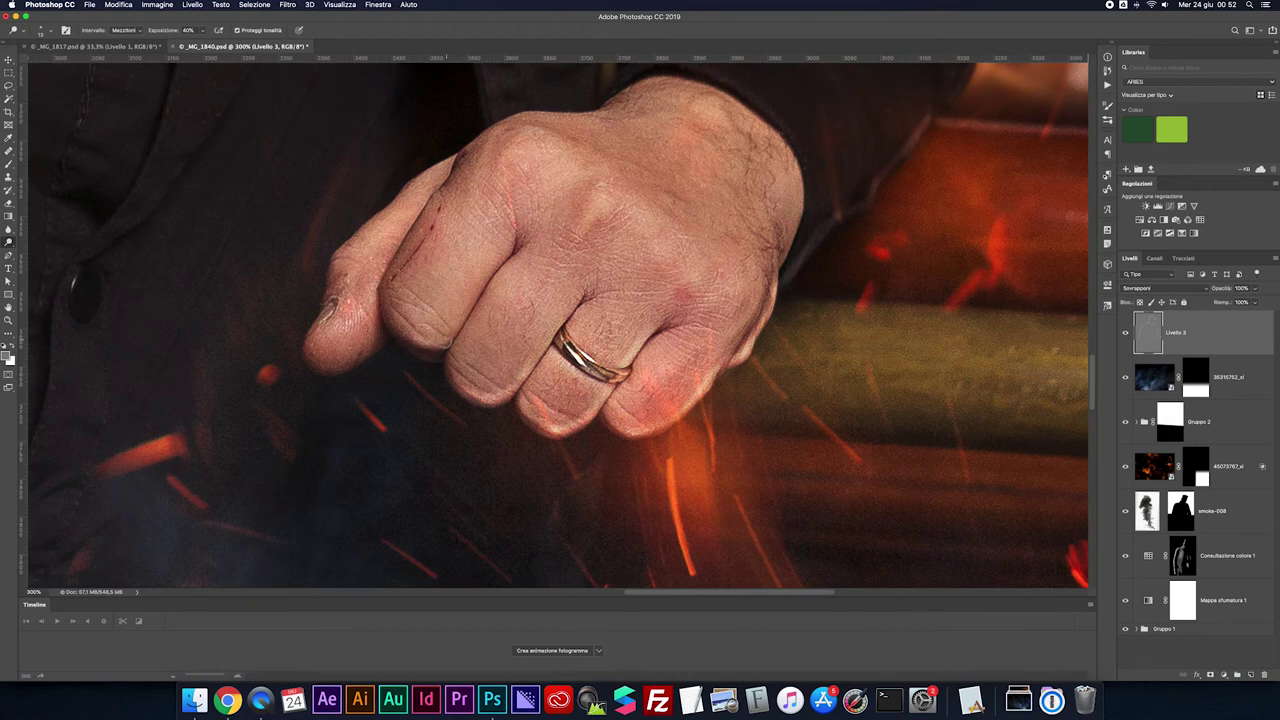
mouse_move(387, 319)
left_mouse_down()
mouse_move(445, 338)
mouse_move(469, 317)
left_mouse_up()
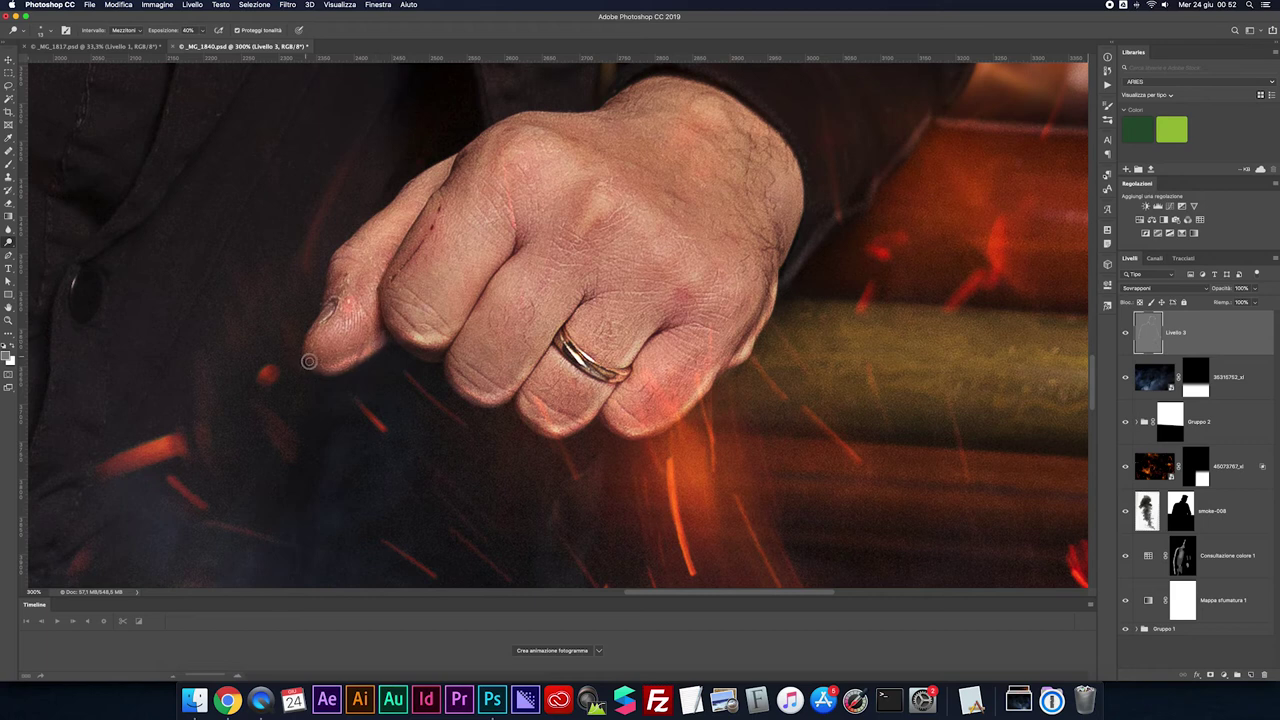
key("super+minus")
key("super+minus")
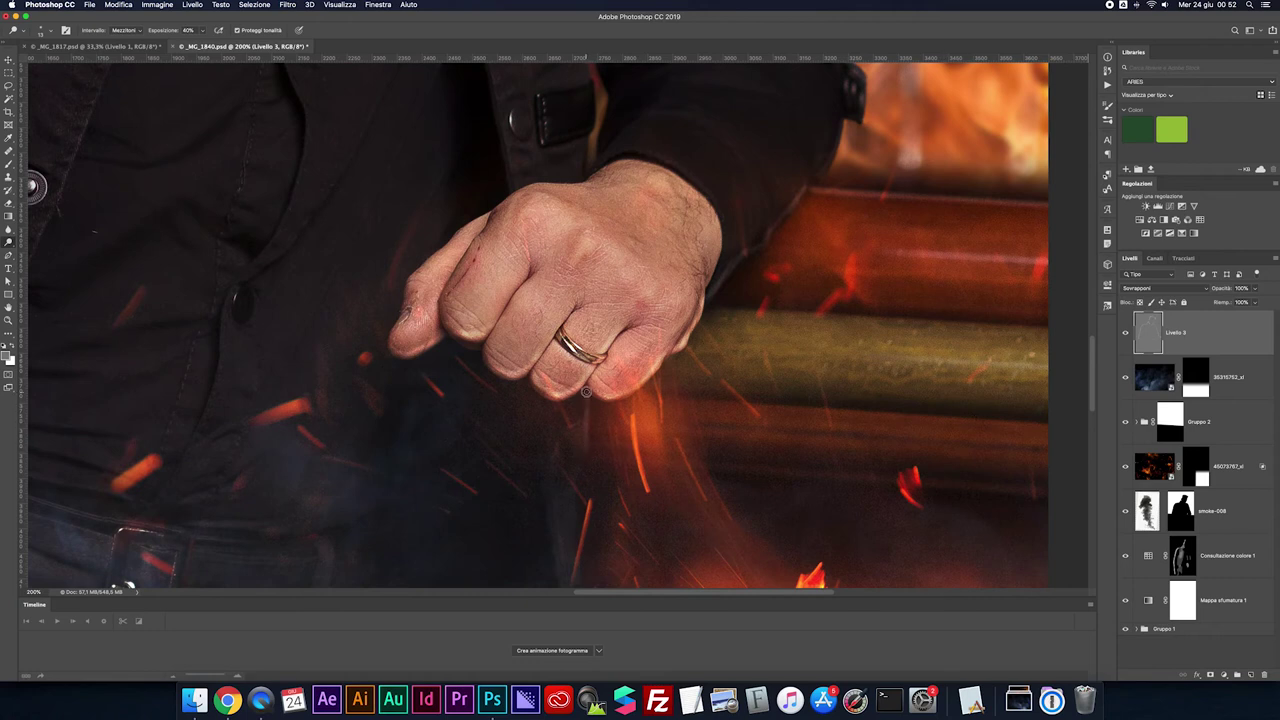
Hide the fire and sparks layer to see the jeans clearly
scroll(549, 428, "down", 3)
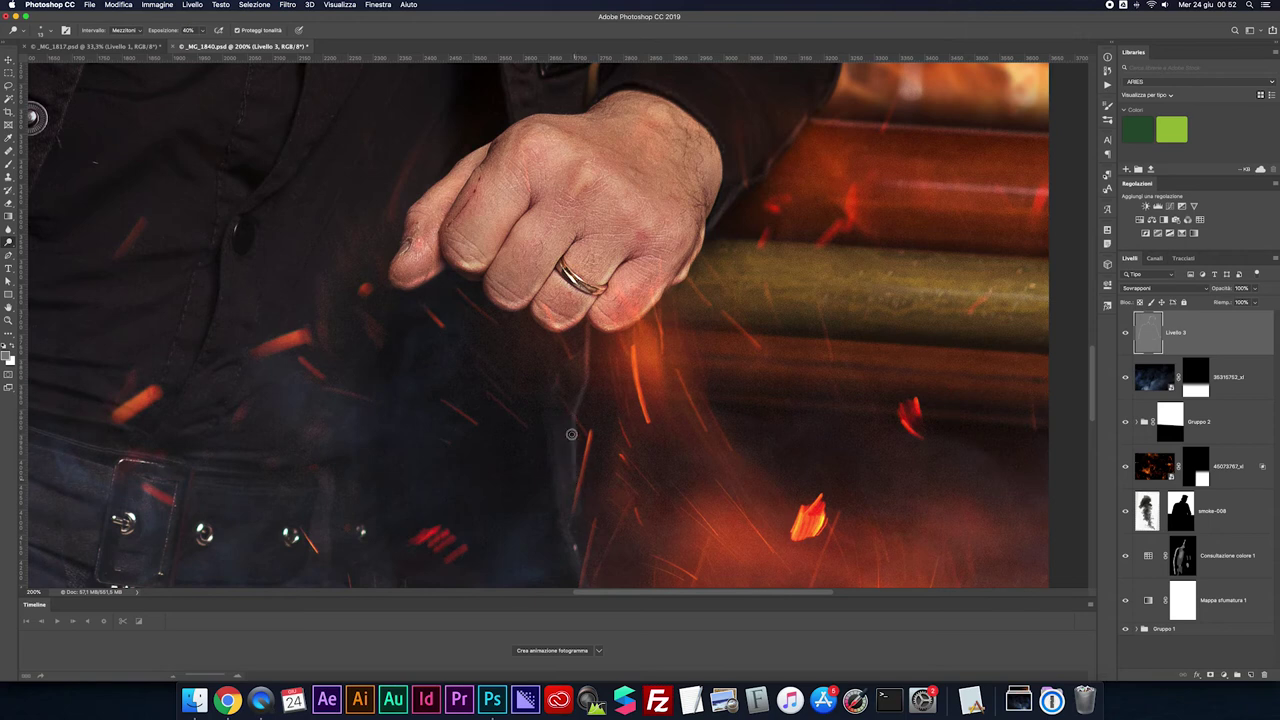
scroll(571, 430, "down", 5)
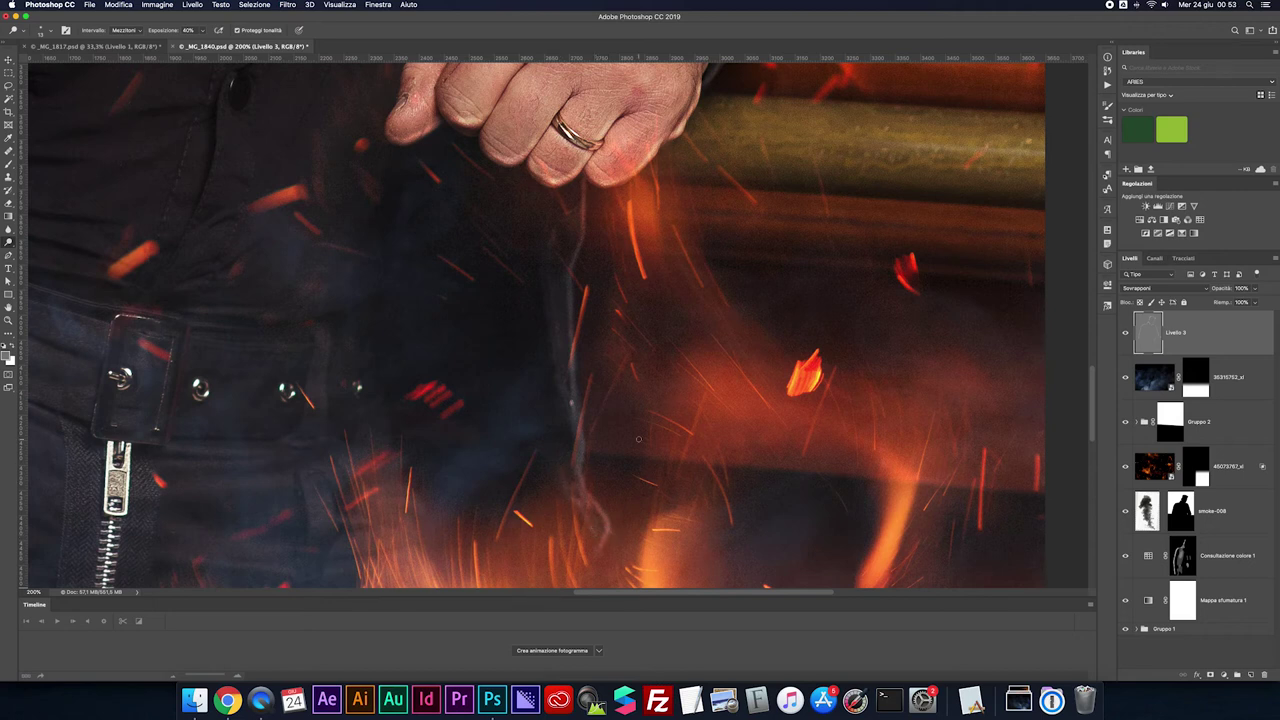
left_click(1125, 467)
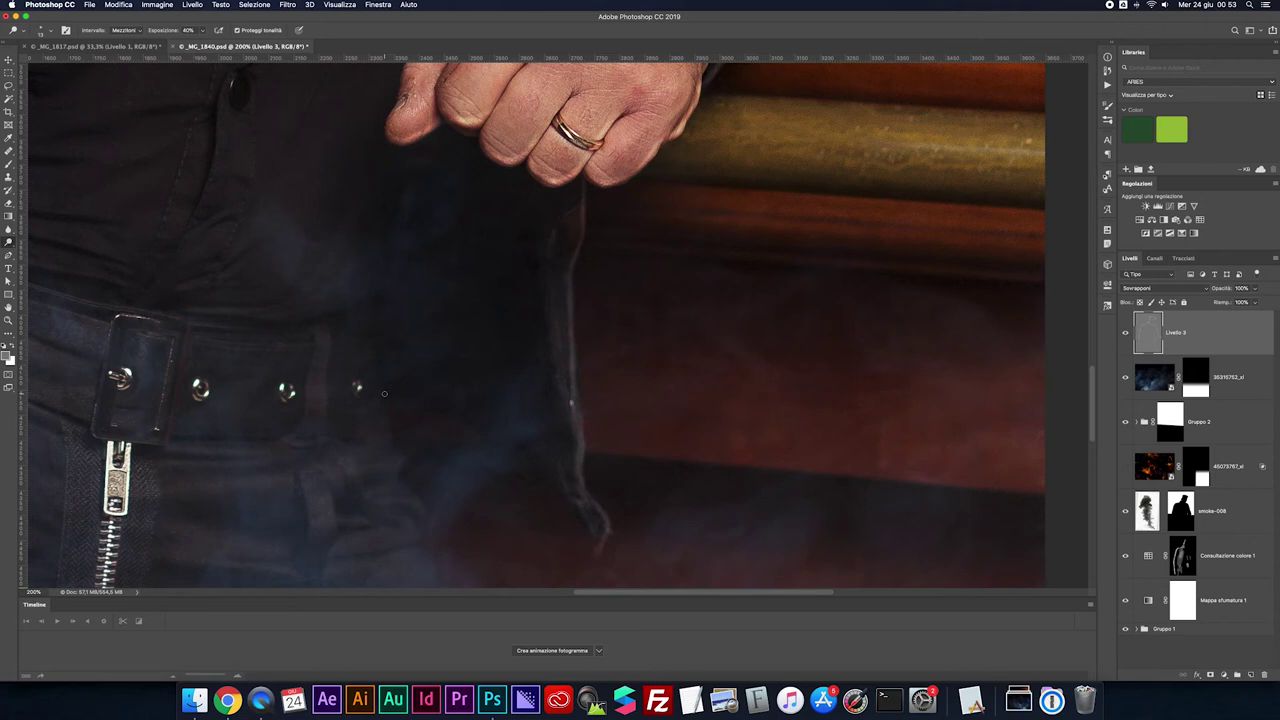
scroll(575, 404, "down", 3)
scroll(597, 320, "down", 1)
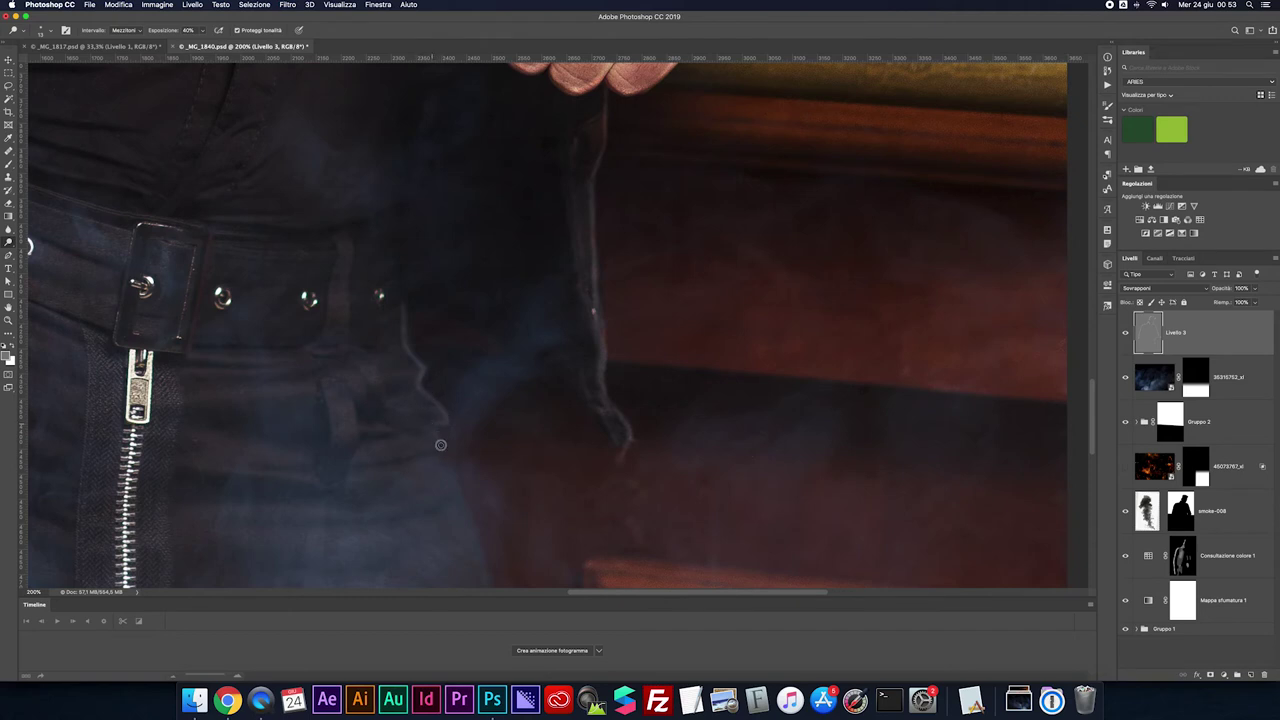
Dodge a light rim along the outer edge of the jeans beside the hand
mouse_move(485, 413)
left_mouse_down()
mouse_move(405, 297)
mouse_move(403, 340)
mouse_move(408, 357)
mouse_move(403, 328)
mouse_move(426, 397)
left_mouse_up()
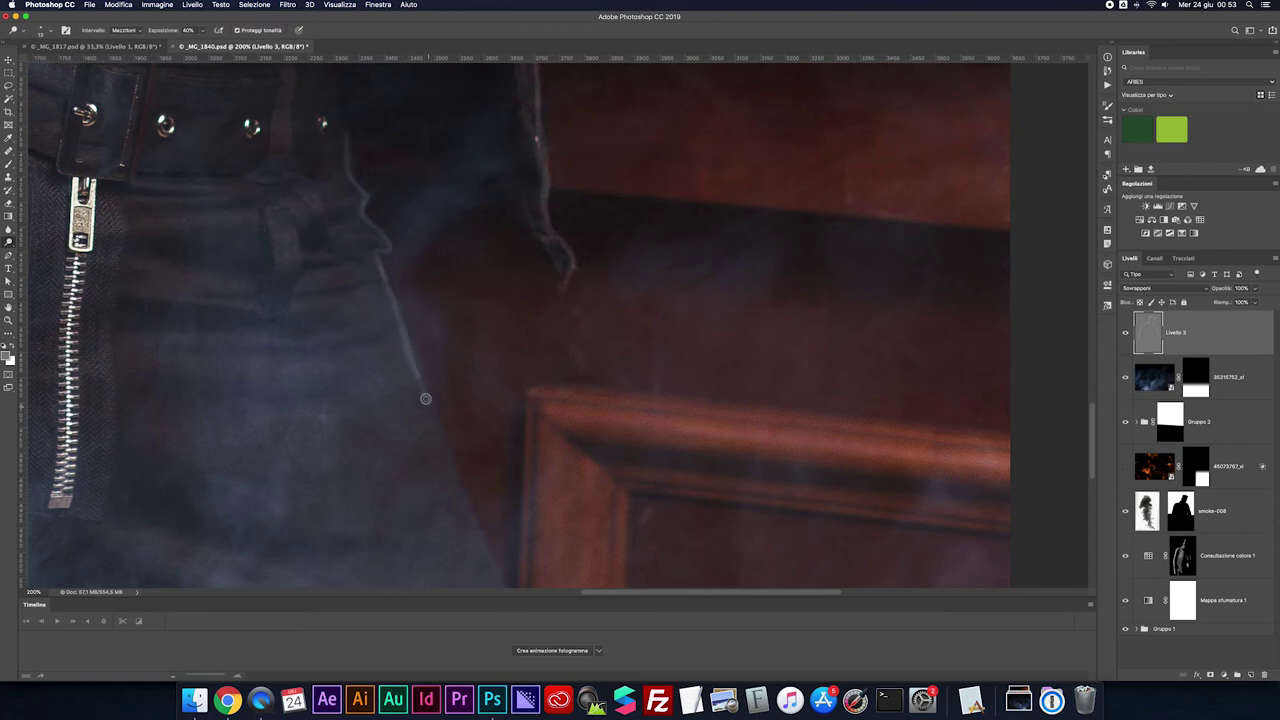
mouse_move(432, 444)
left_mouse_down()
mouse_move(414, 406)
mouse_move(414, 327)
mouse_move(441, 405)
left_mouse_up()
mouse_move(410, 326)
left_mouse_down()
mouse_move(481, 498)
mouse_move(443, 403)
left_mouse_up()
left_click_drag(467, 470, 423, 359)
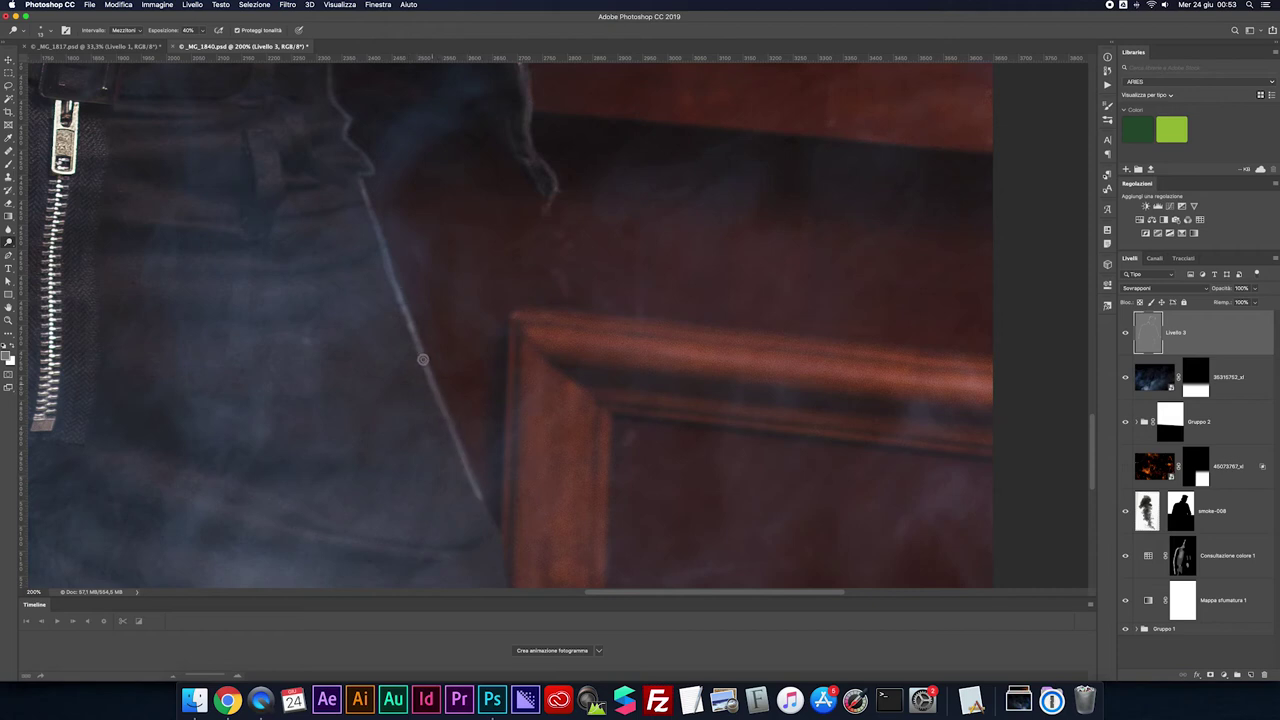
mouse_move(475, 480)
left_mouse_down()
mouse_move(414, 357)
mouse_move(438, 443)
mouse_move(437, 429)
left_mouse_up()
mouse_move(470, 476)
left_mouse_down()
mouse_move(408, 379)
mouse_move(419, 457)
left_mouse_up()
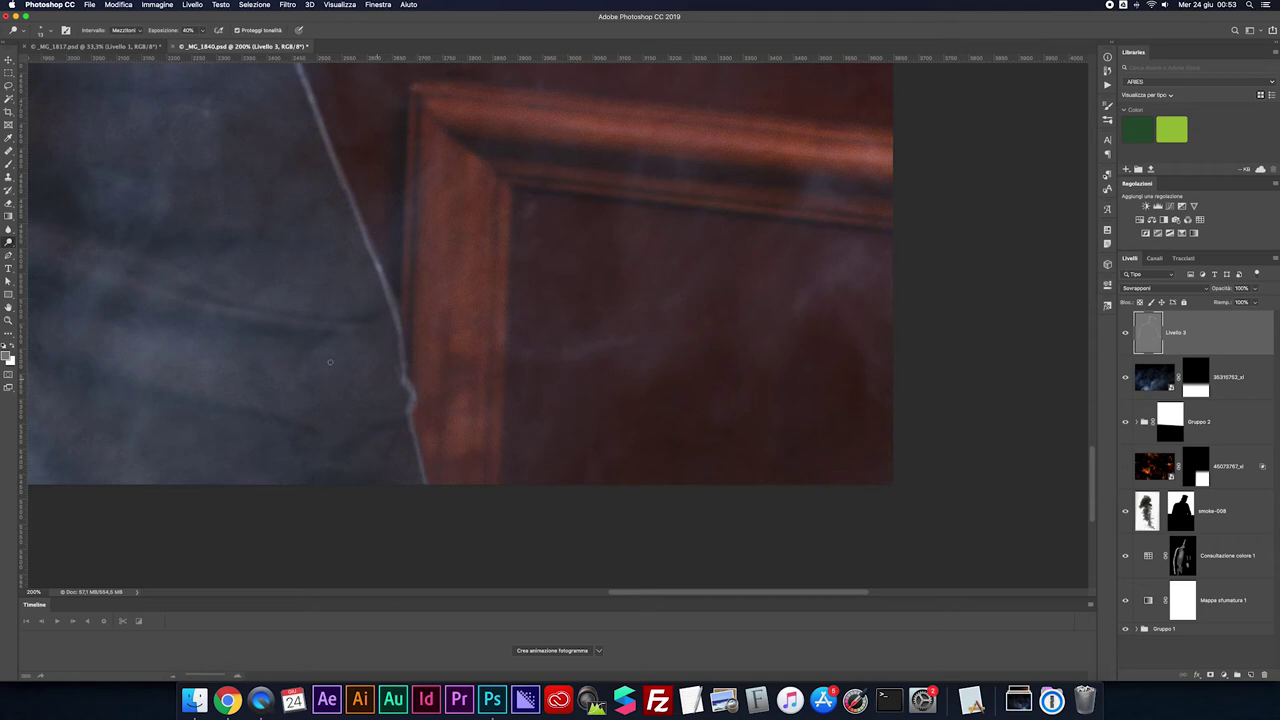
scroll(330, 362, "left", 5)
scroll(483, 258, "down", 2)
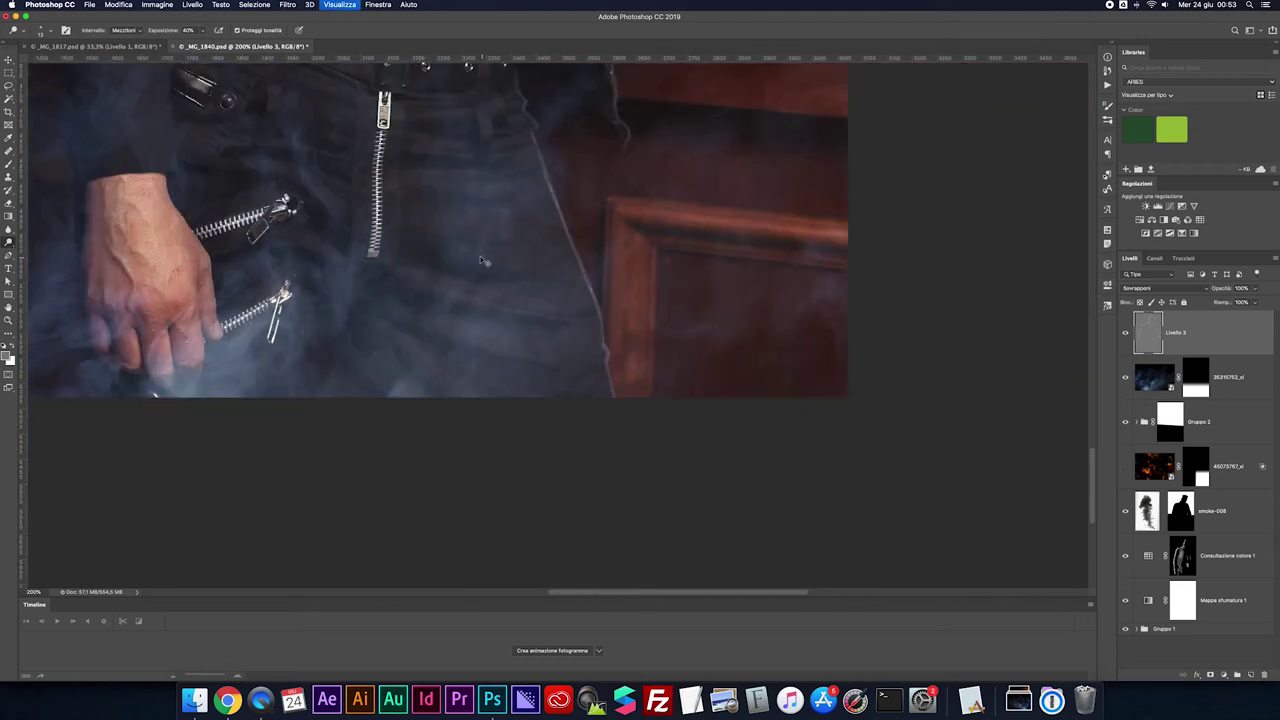
scroll(402, 134, "down", 1)
Fit the image on screen, show the fire and sparks layer again, and zoom toward the face
key("super+0")
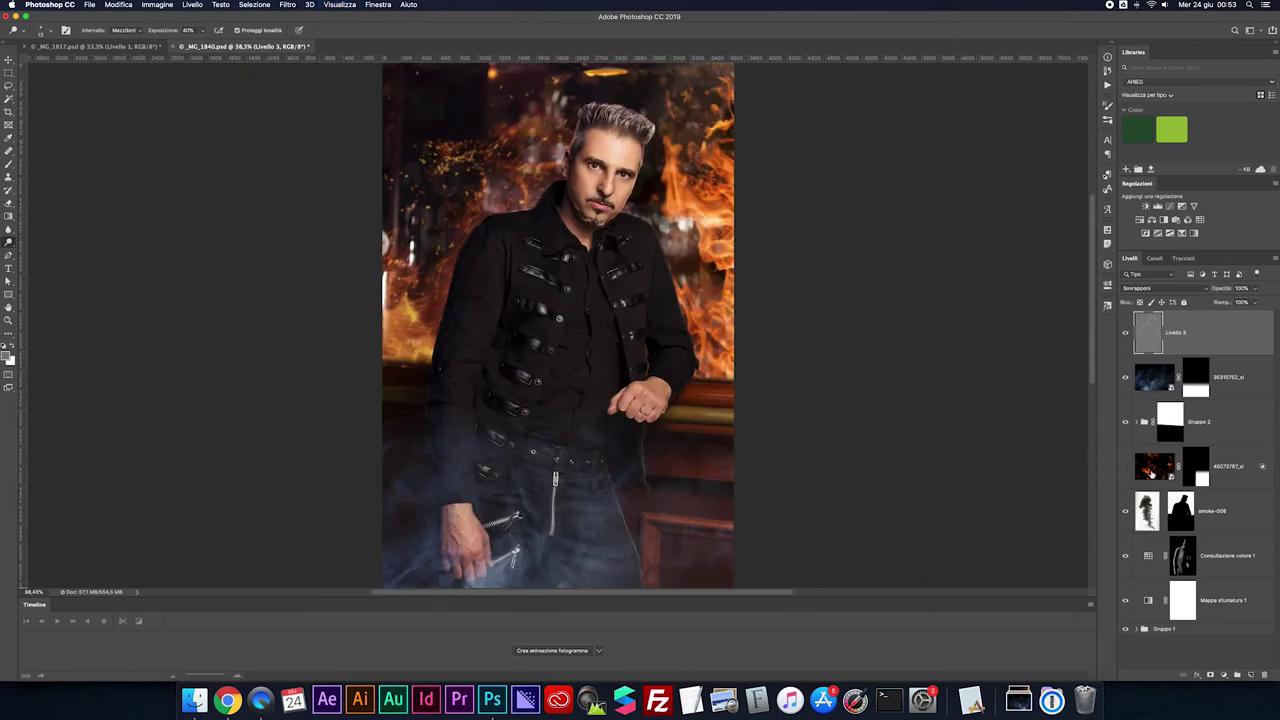
left_click(1125, 467)
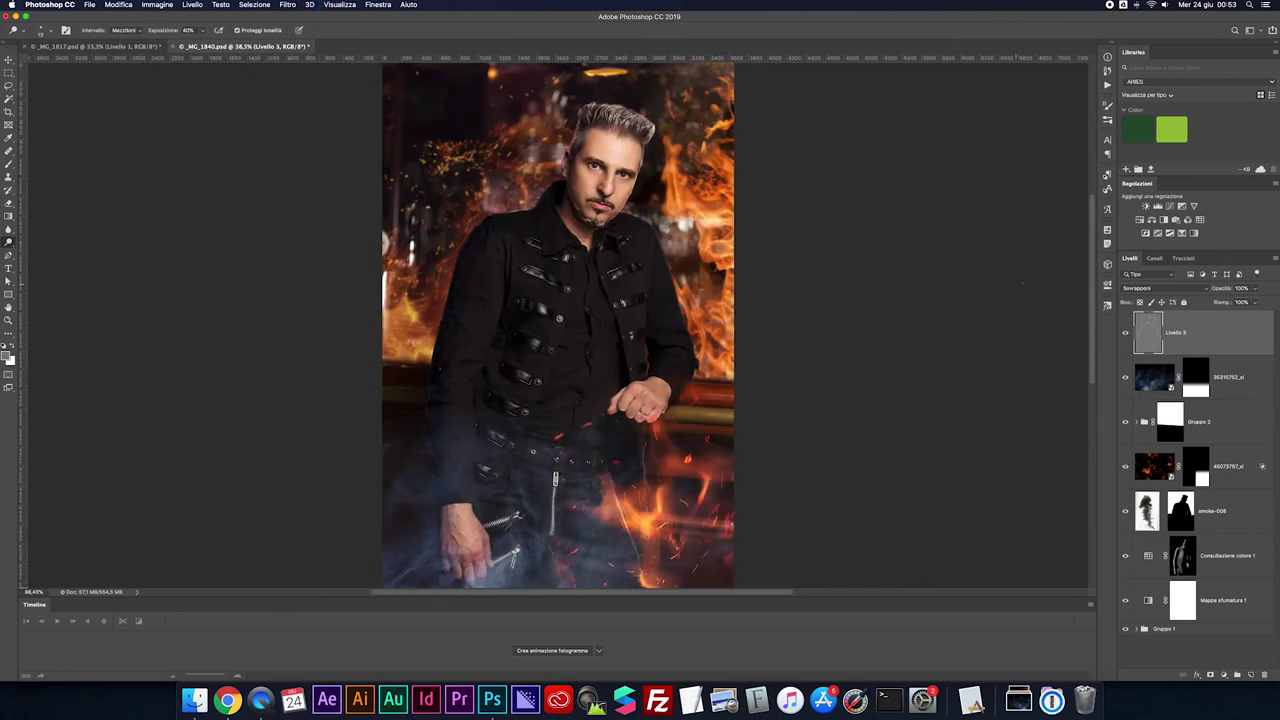
scroll(620, 200, "up", 3)
scroll(640, 240, "up", 2)
scroll(700, 270, "up", 1)
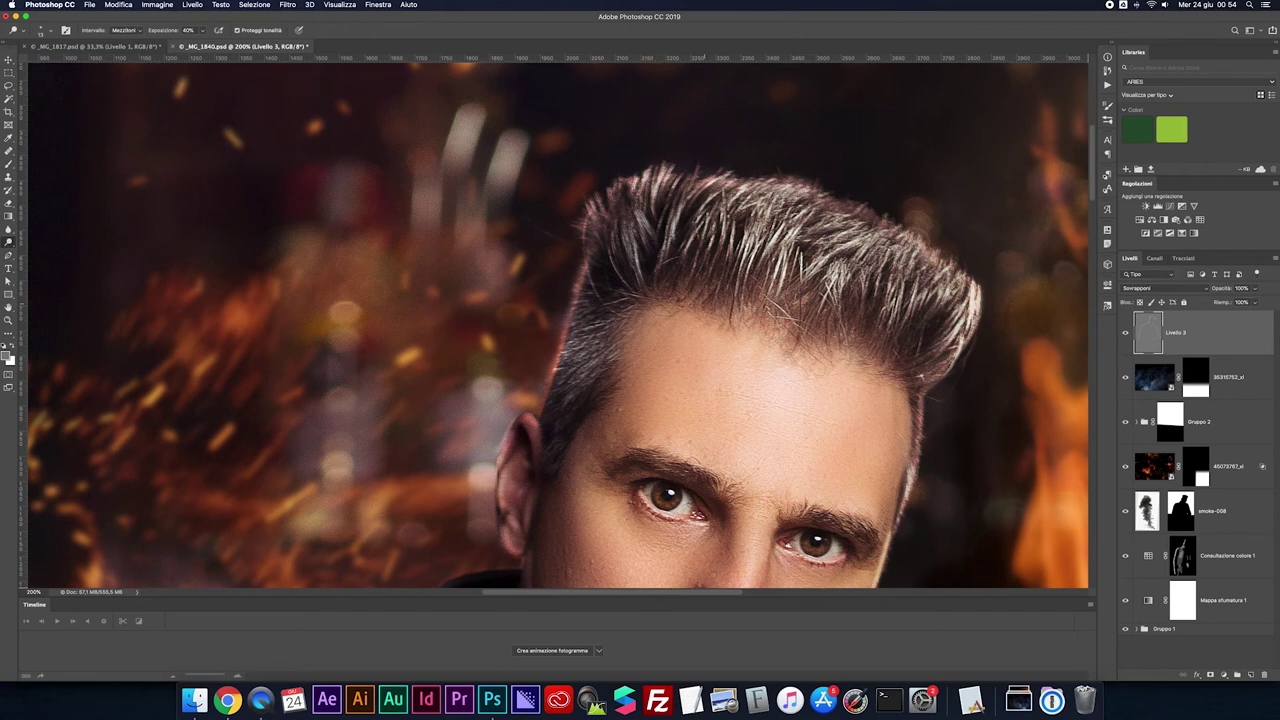
Enlarge the Dodge brush, dab over both irises, then zoom out to the portrait
scroll(660, 225, "up", 1)
scroll(628, 274, "up", 1)
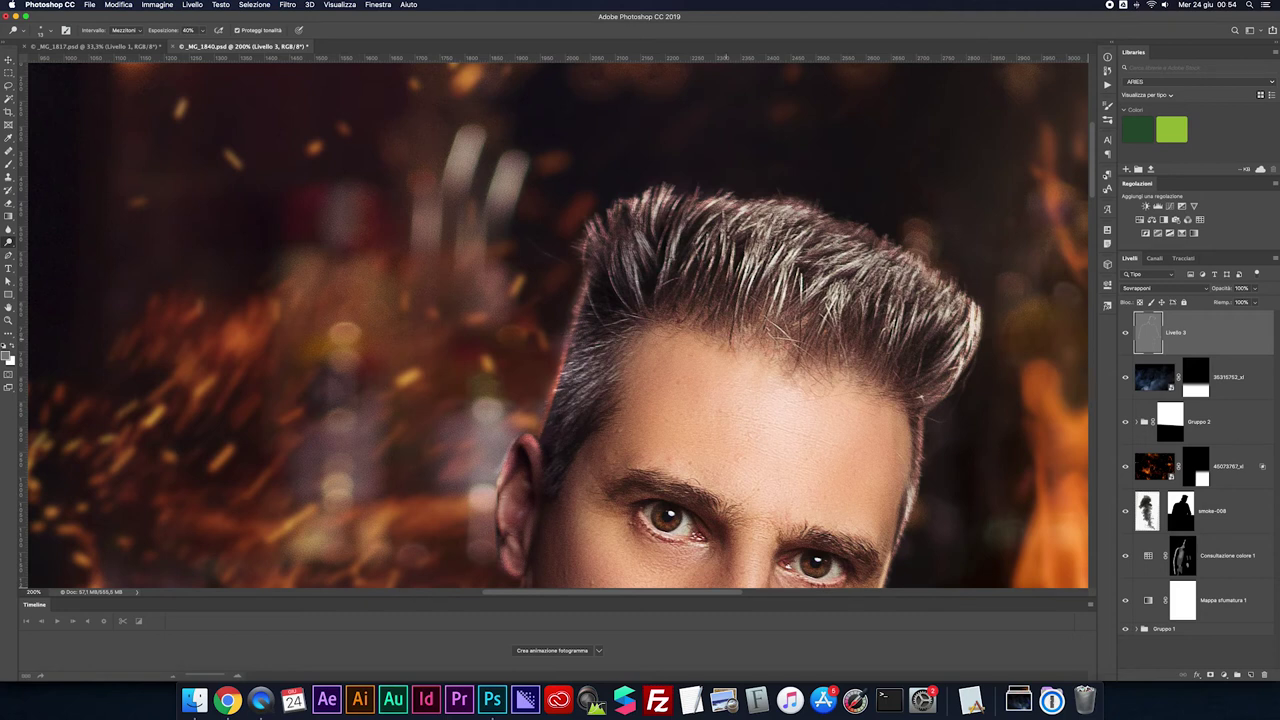
scroll(764, 397, "down", 5)
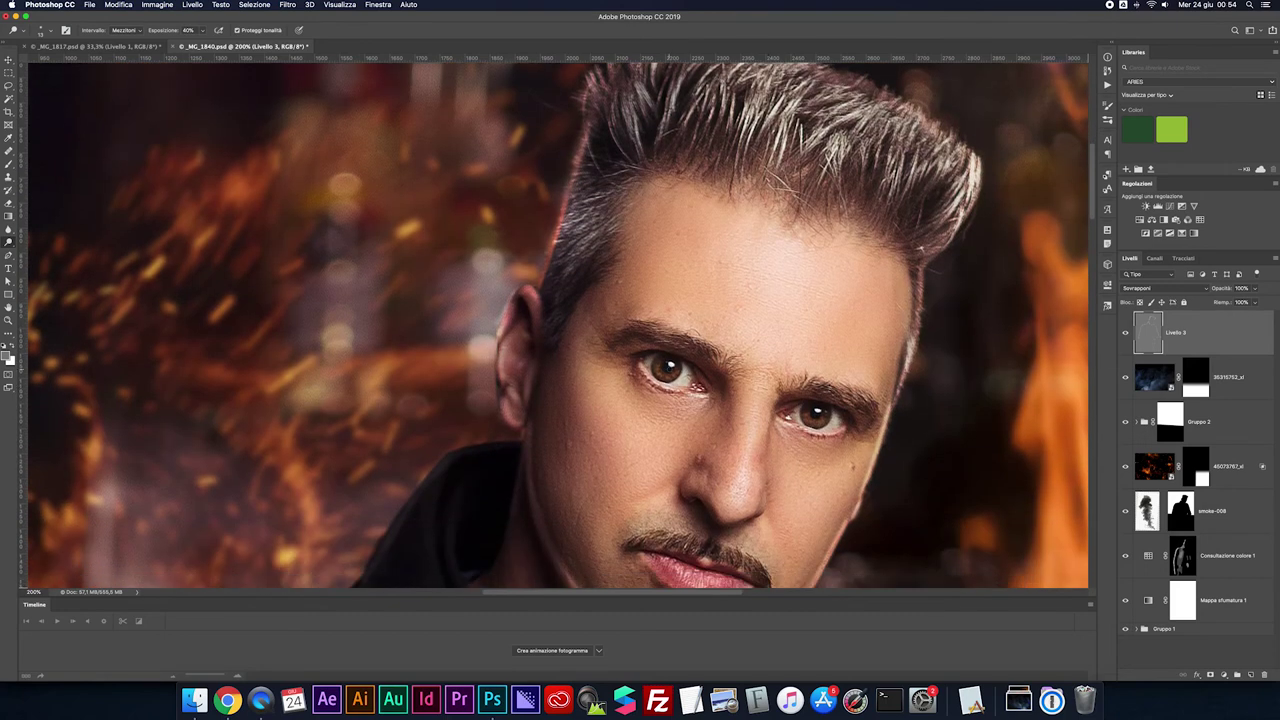
mouse_move(670, 367)
left_mouse_down()
mouse_move(686, 360)
mouse_move(672, 376)
left_mouse_up()
mouse_move(806, 414)
left_mouse_down()
mouse_move(818, 418)
mouse_move(800, 414)
left_mouse_up()
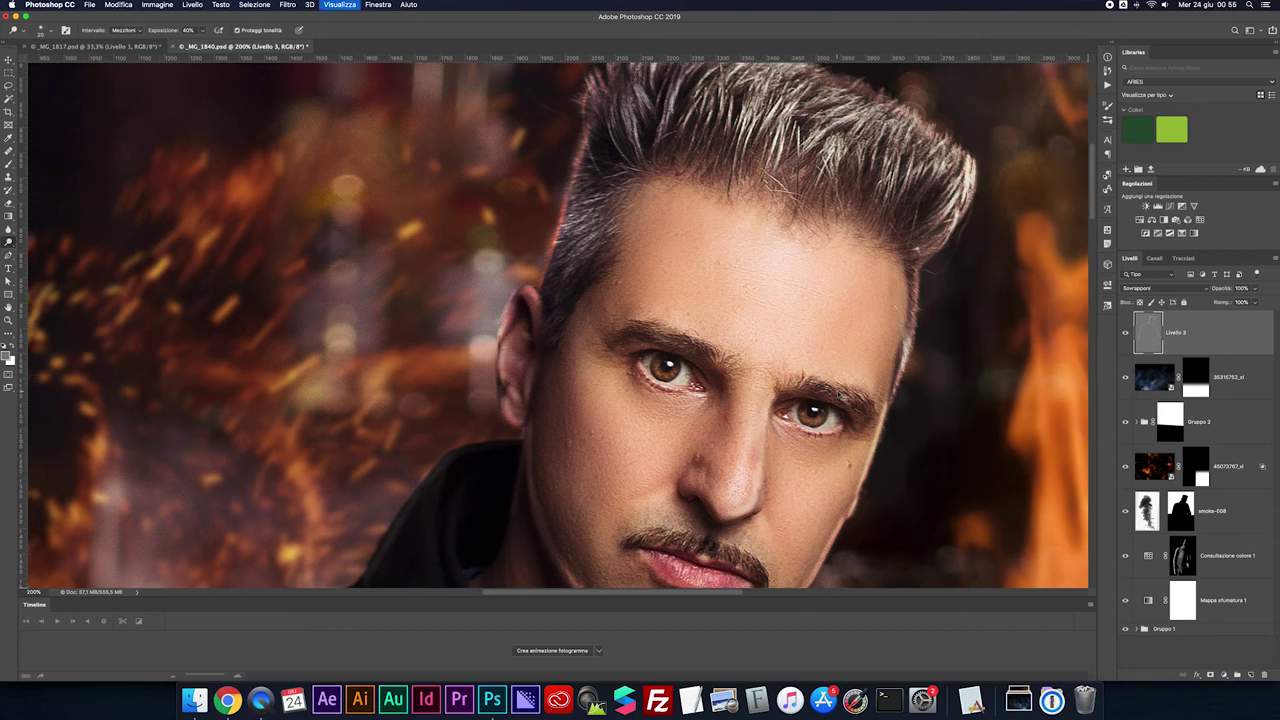
key("ctrl+minus")
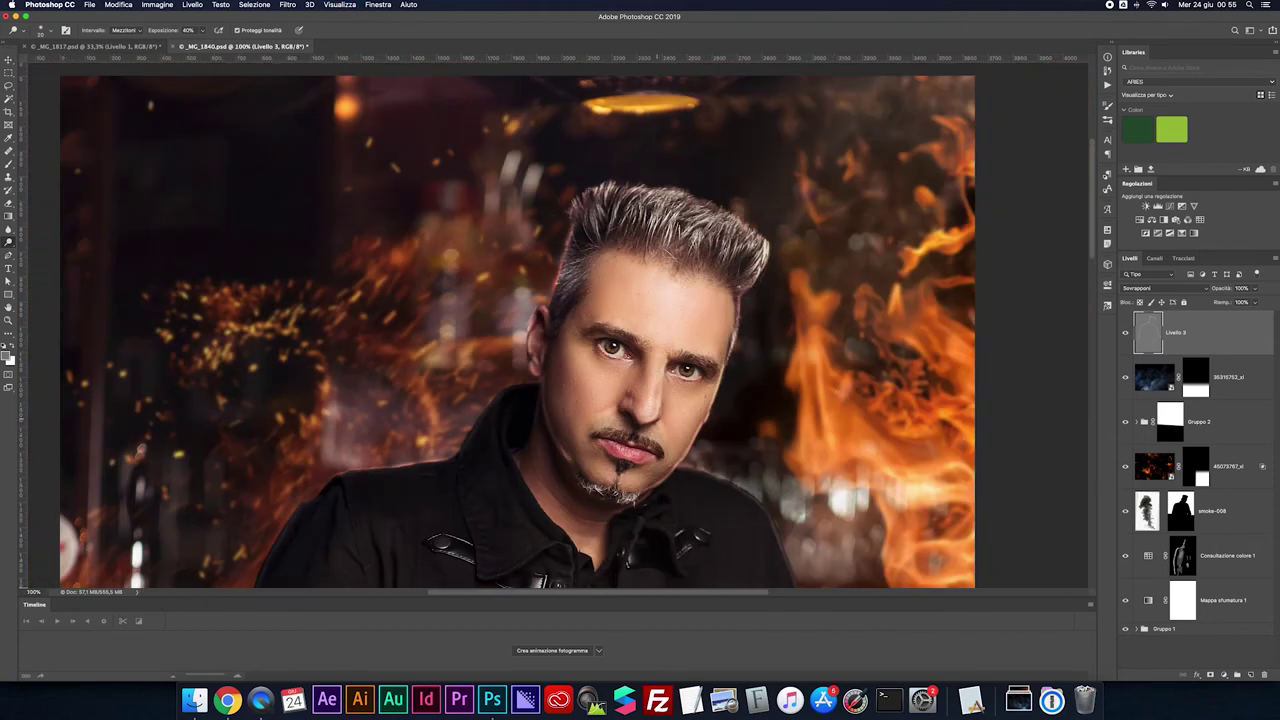
Dodge the goatee hairs under the lip and the highlight on the leather strap
scroll(670, 330, "left", 2)
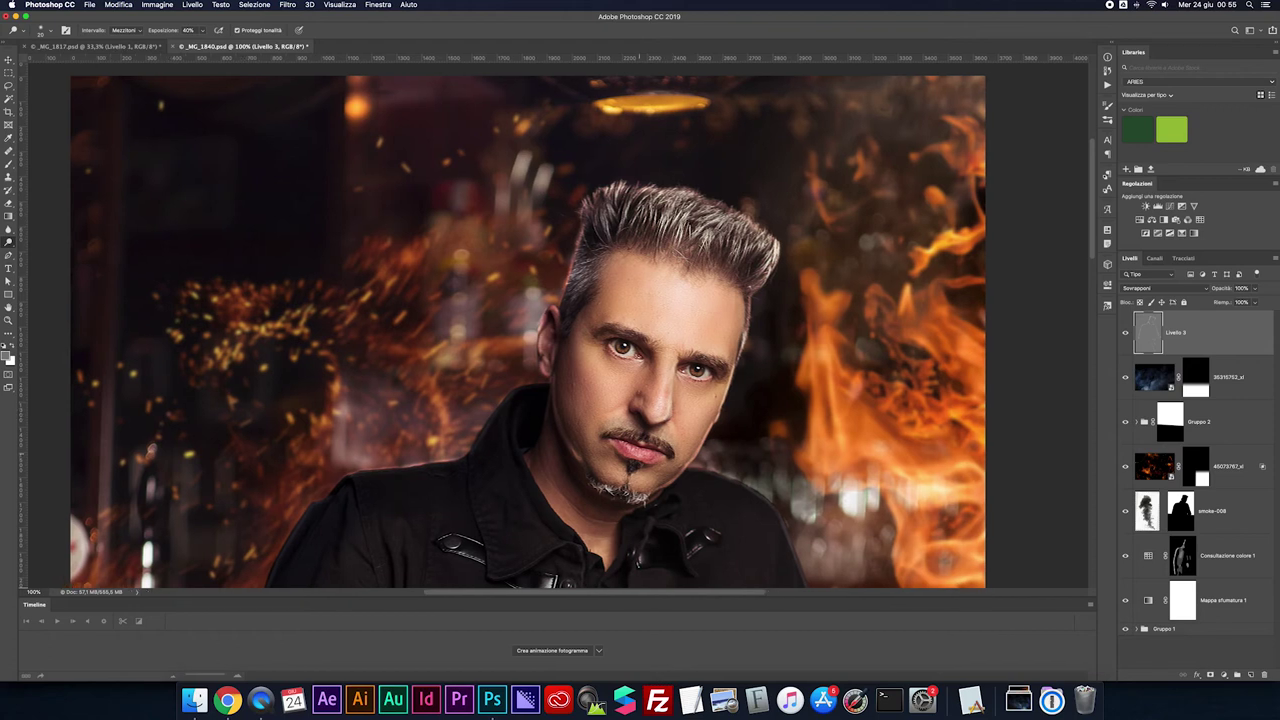
scroll(650, 330, "up", 1)
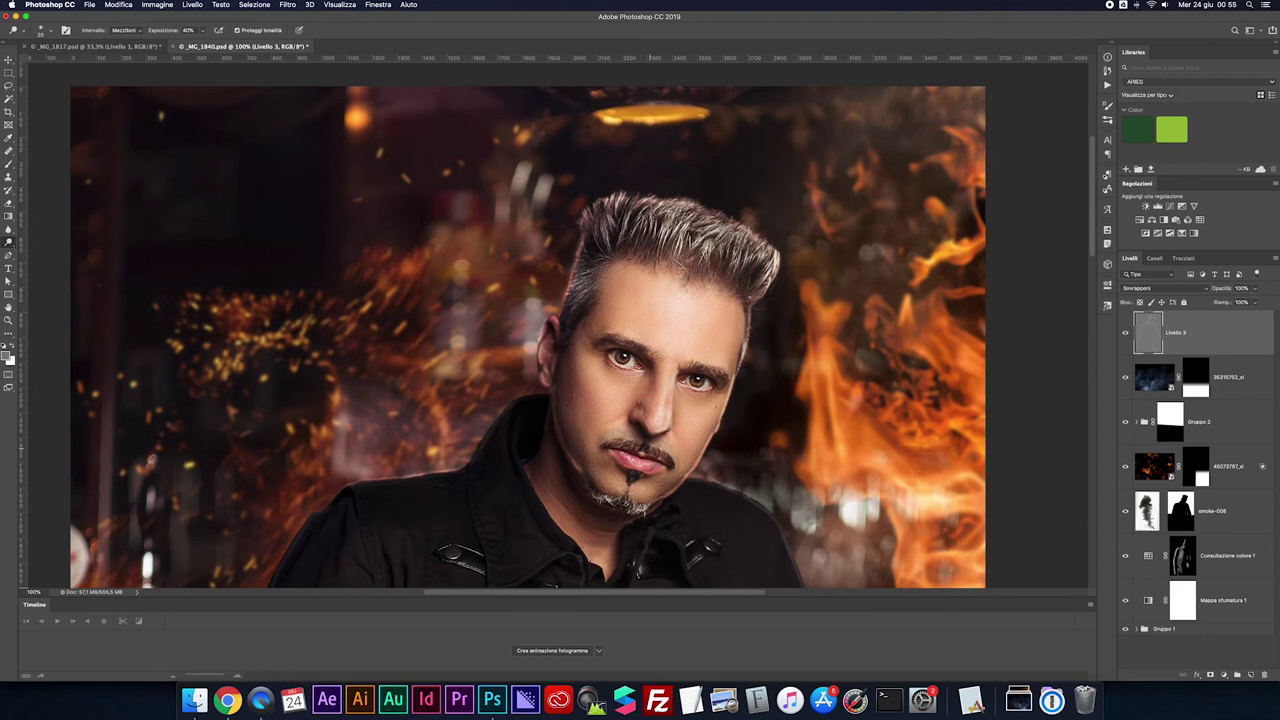
scroll(528, 330, "down", 1)
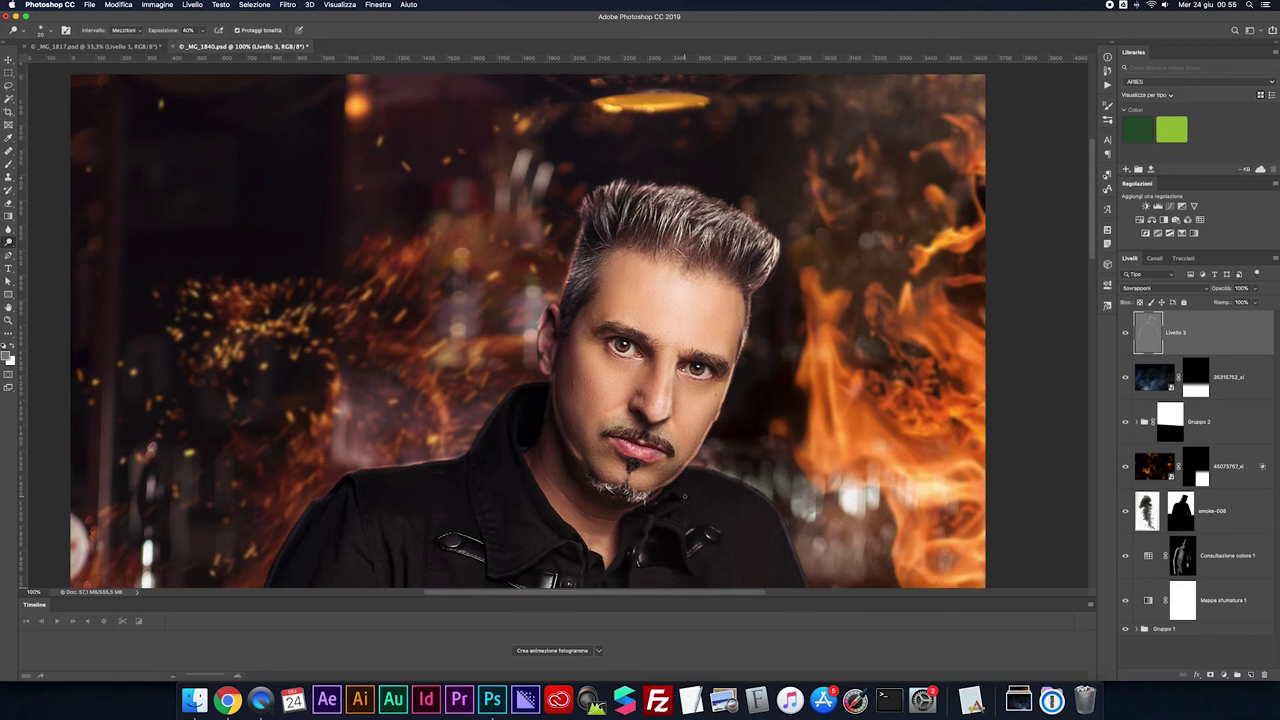
scroll(528, 330, "left", 2)
scroll(528, 330, "left", 2)
scroll(586, 325, "down", 5)
scroll(586, 325, "left", 1)
scroll(586, 325, "down", 5)
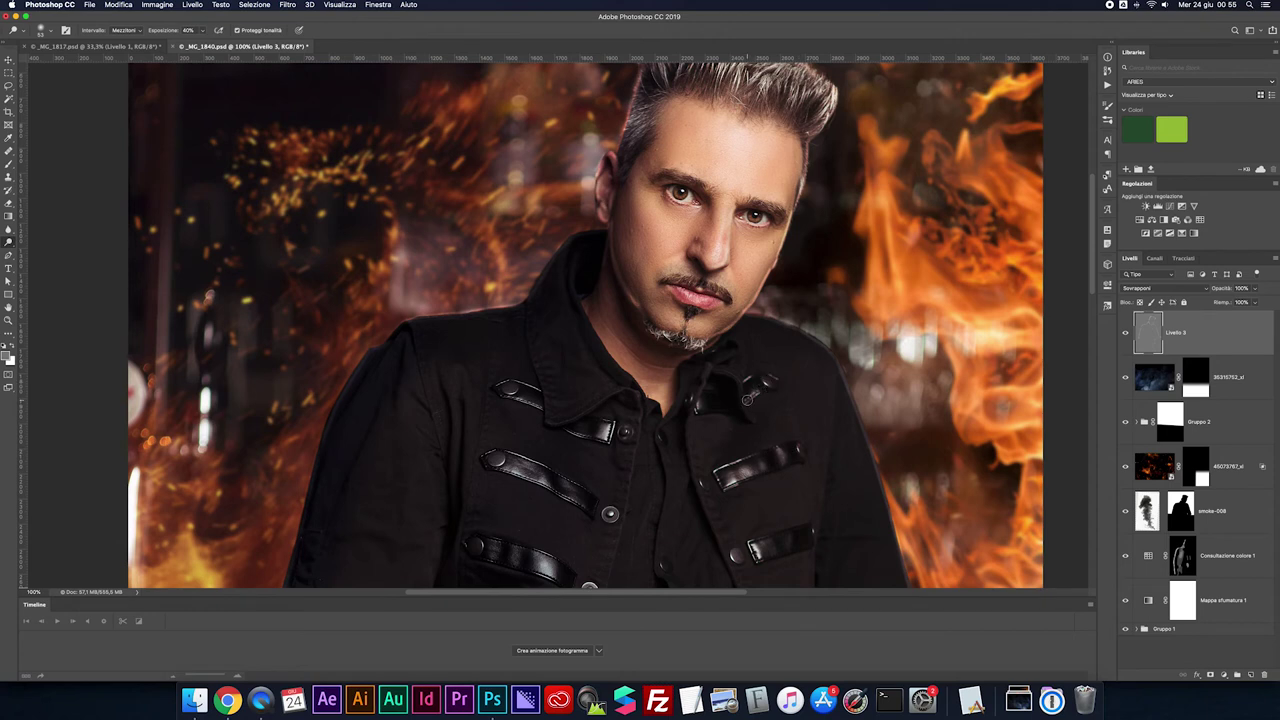
left_click_drag(650, 332, 680, 342)
mouse_move(688, 334)
left_mouse_down()
mouse_move(666, 326)
mouse_move(667, 356)
left_mouse_up()
mouse_move(540, 400)
left_mouse_down()
mouse_move(517, 396)
mouse_move(620, 382)
left_mouse_up()
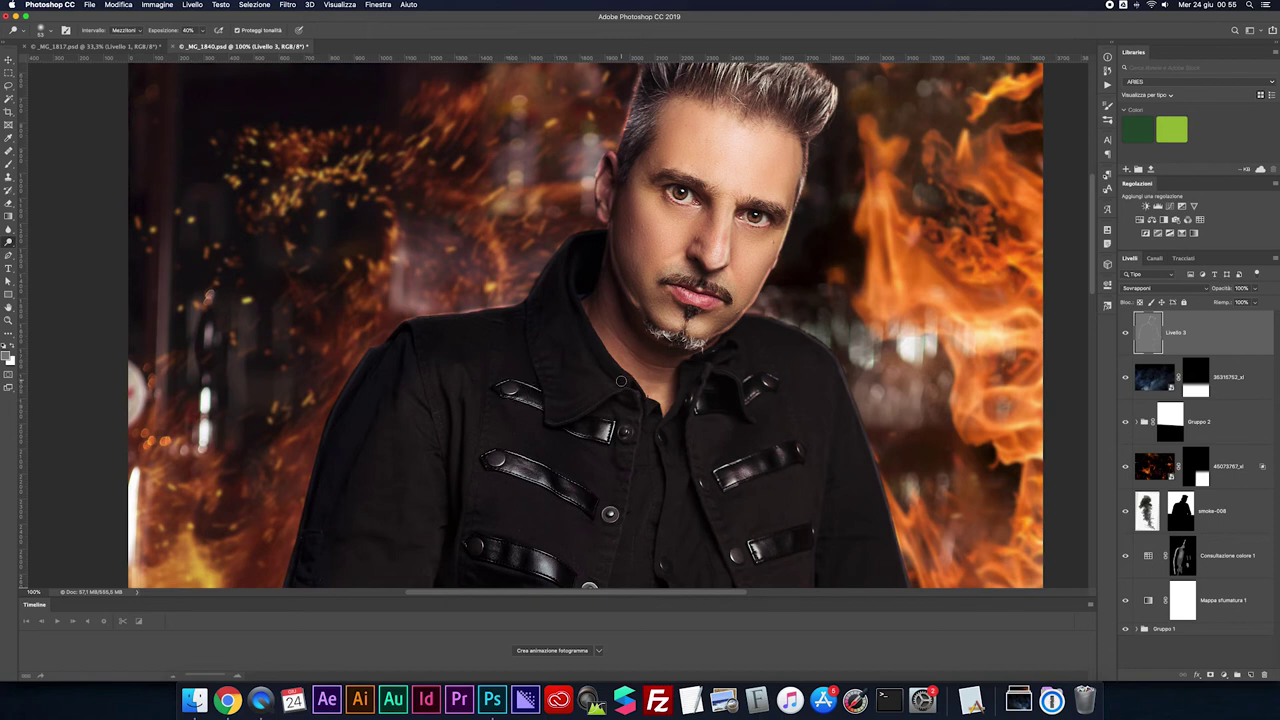
Bring the lower jacket and resting hand into view and undo the last dodge stroke
left_click_drag(636, 458, 628, 310)
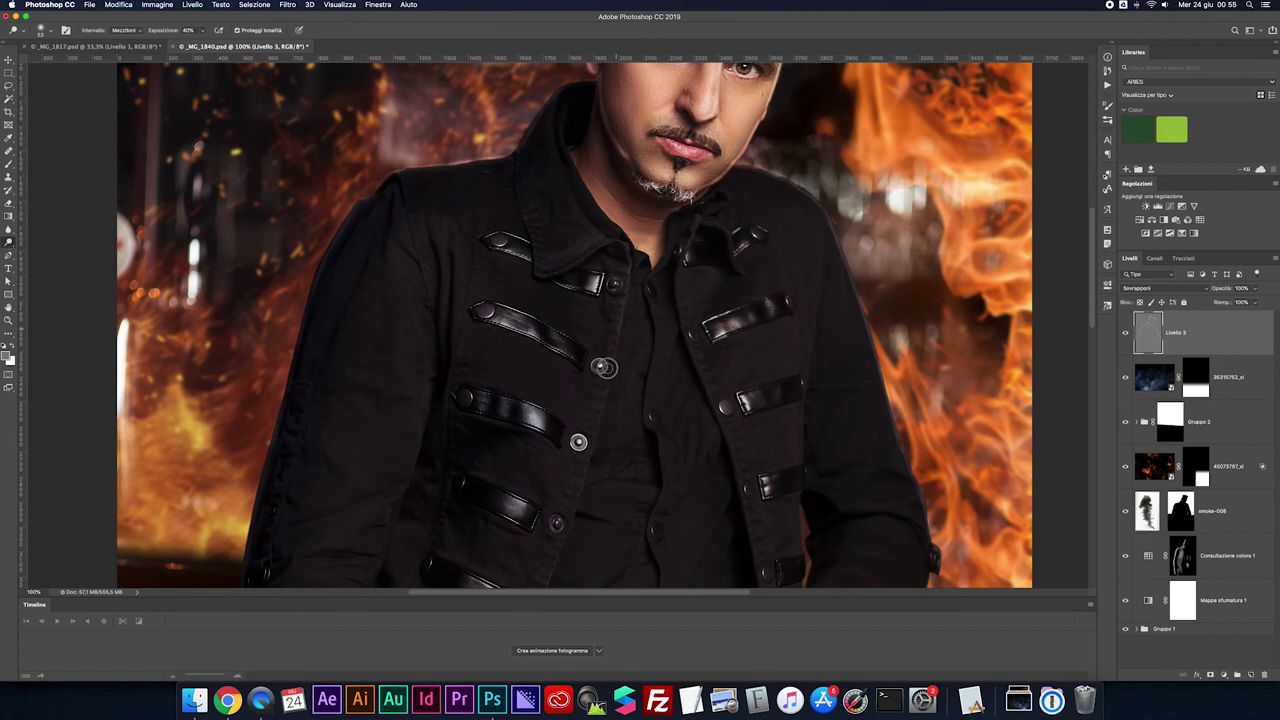
left_click_drag(585, 490, 642, 320)
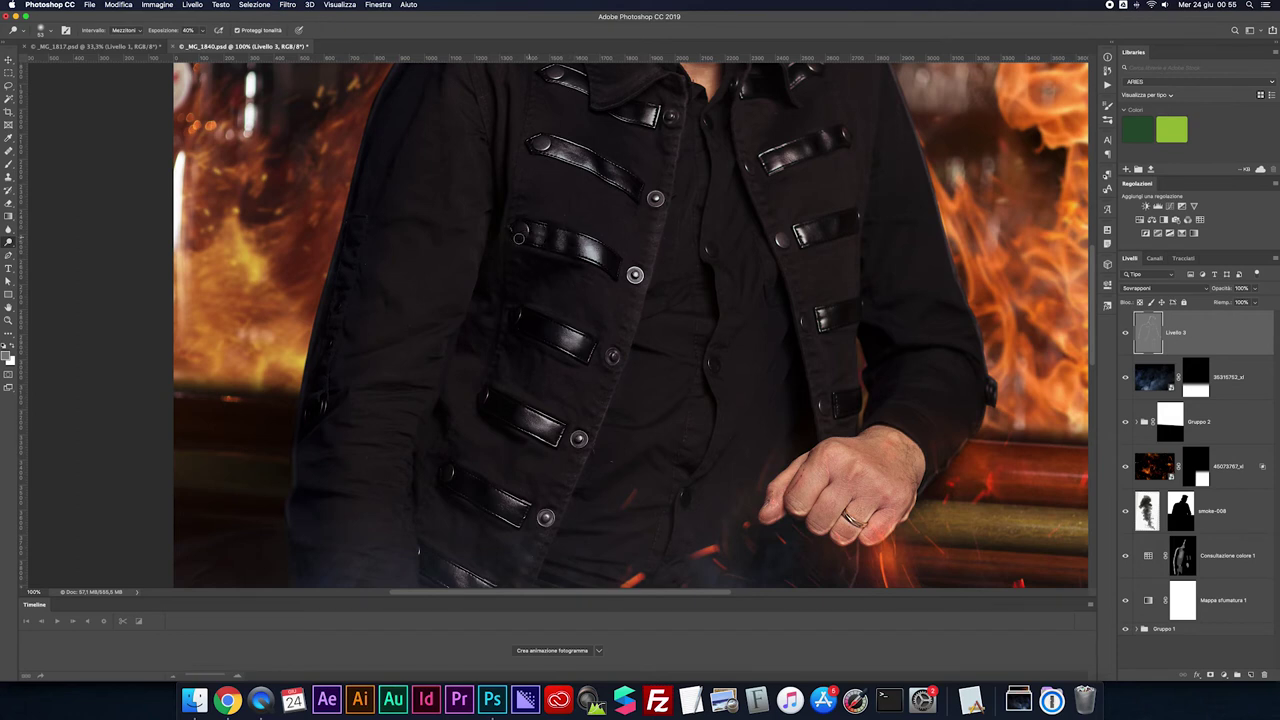
scroll(469, 194, "up", 3)
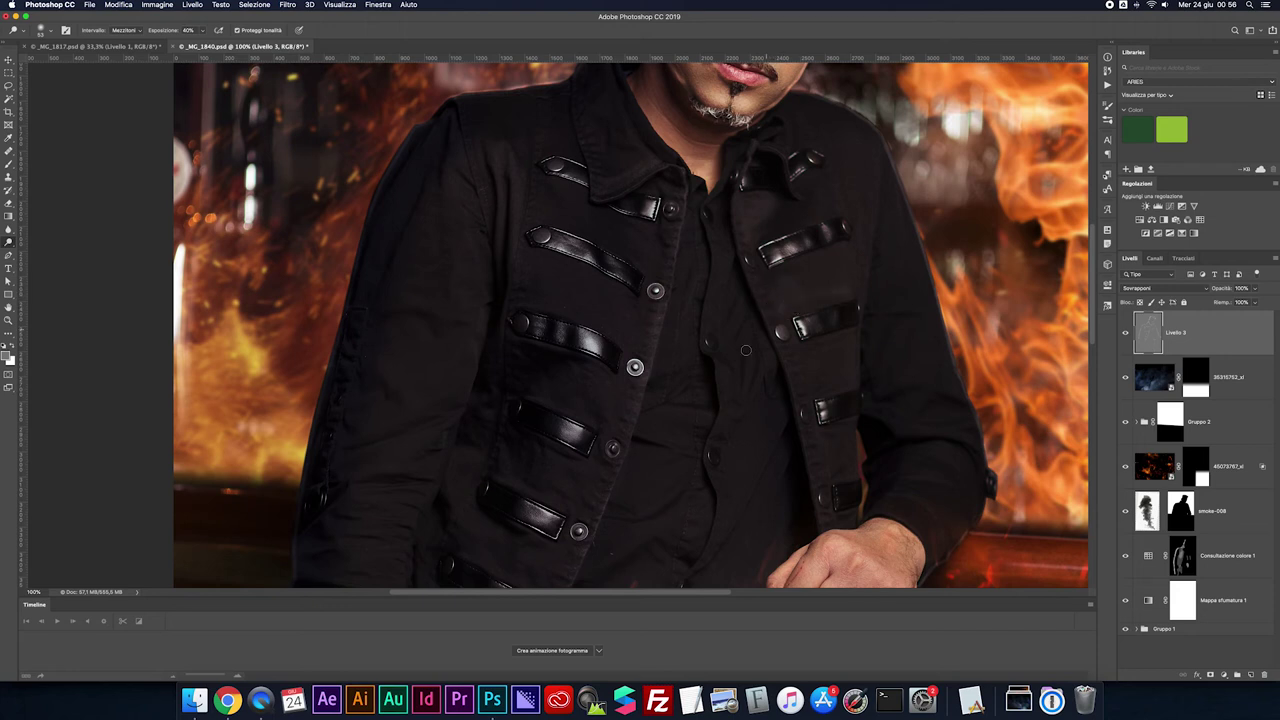
scroll(786, 289, "down", 5)
scroll(786, 289, "right", 2)
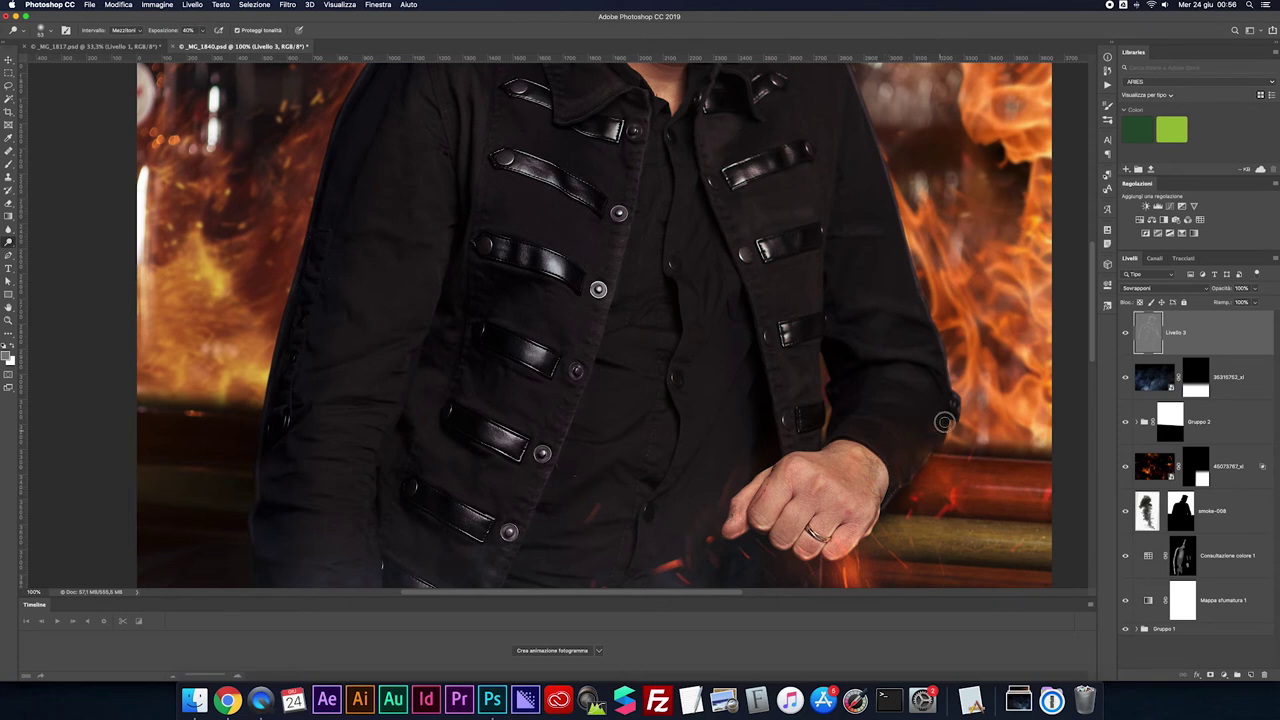
scroll(949, 346, "up", 1)
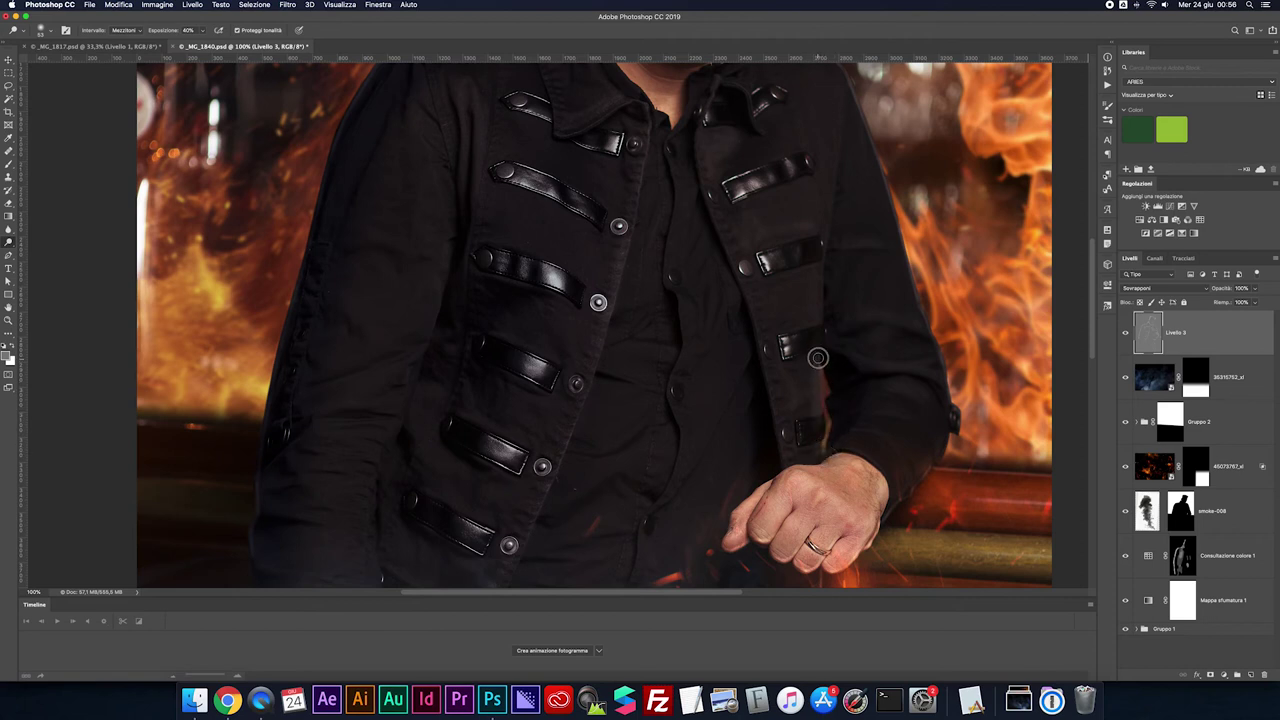
scroll(689, 364, "down", 3)
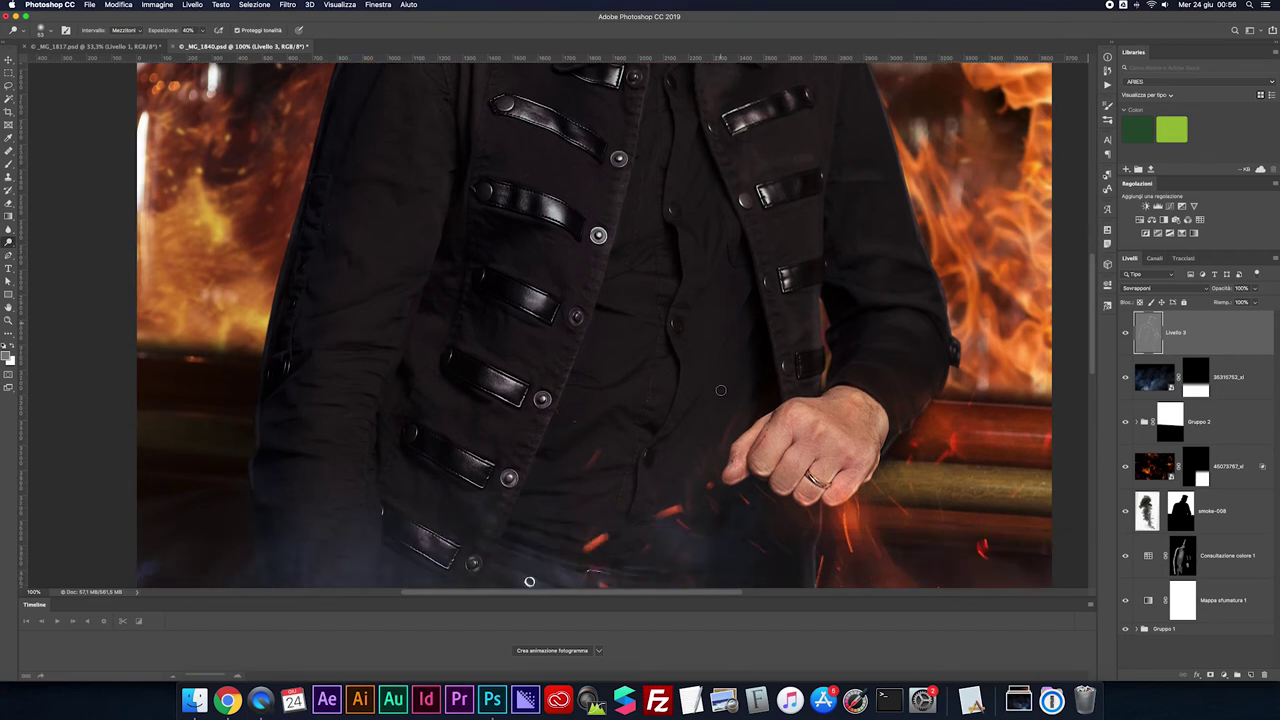
scroll(658, 438, "down", 3)
scroll(670, 432, "left", 2)
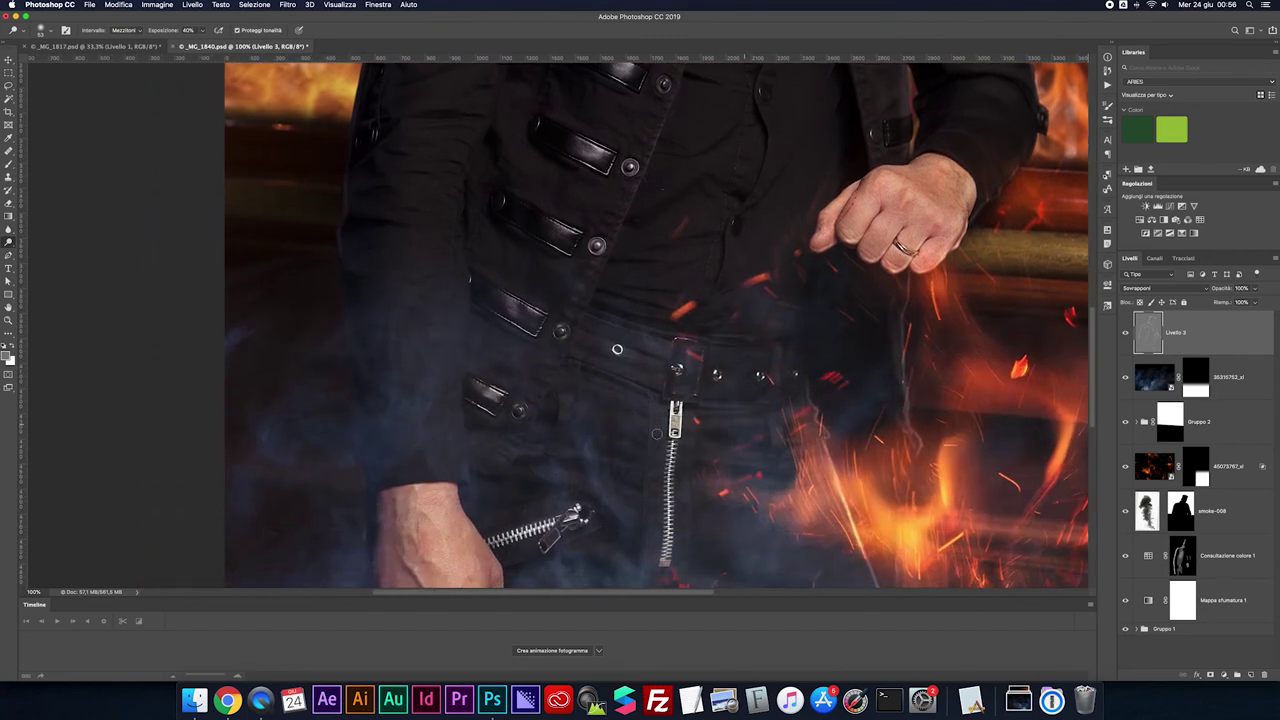
scroll(690, 425, "down", 3)
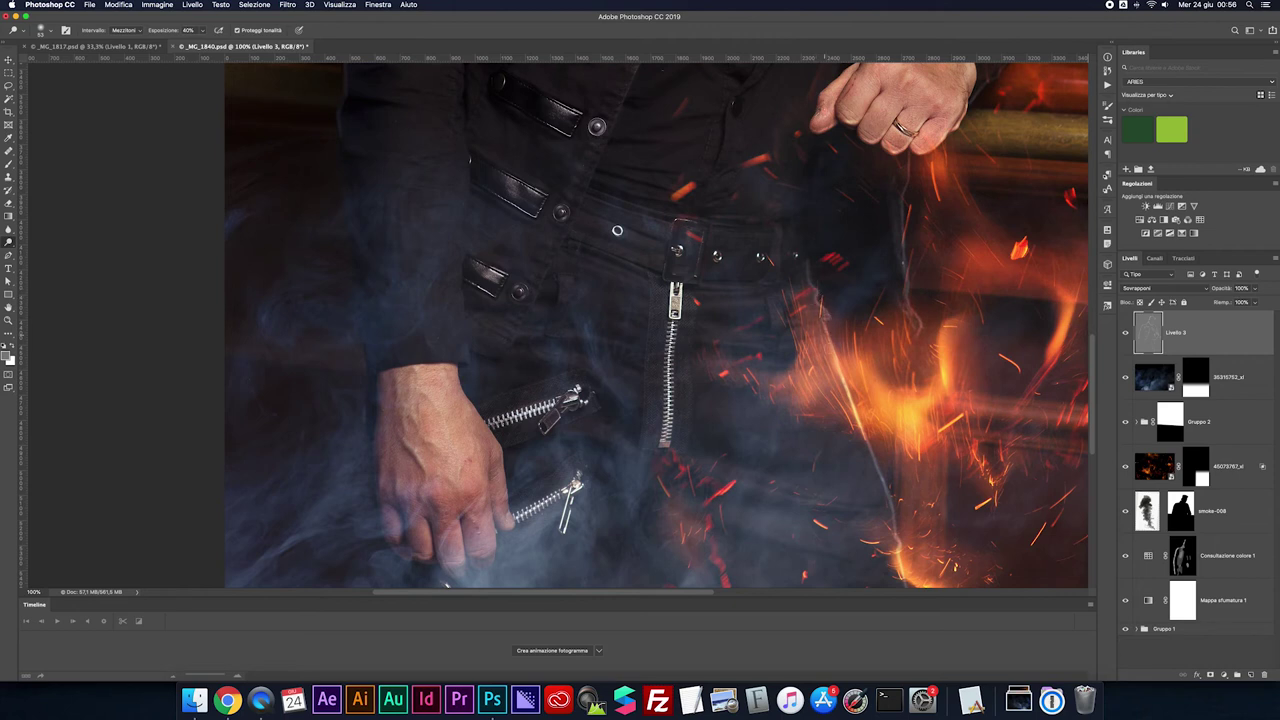
key("super+z")
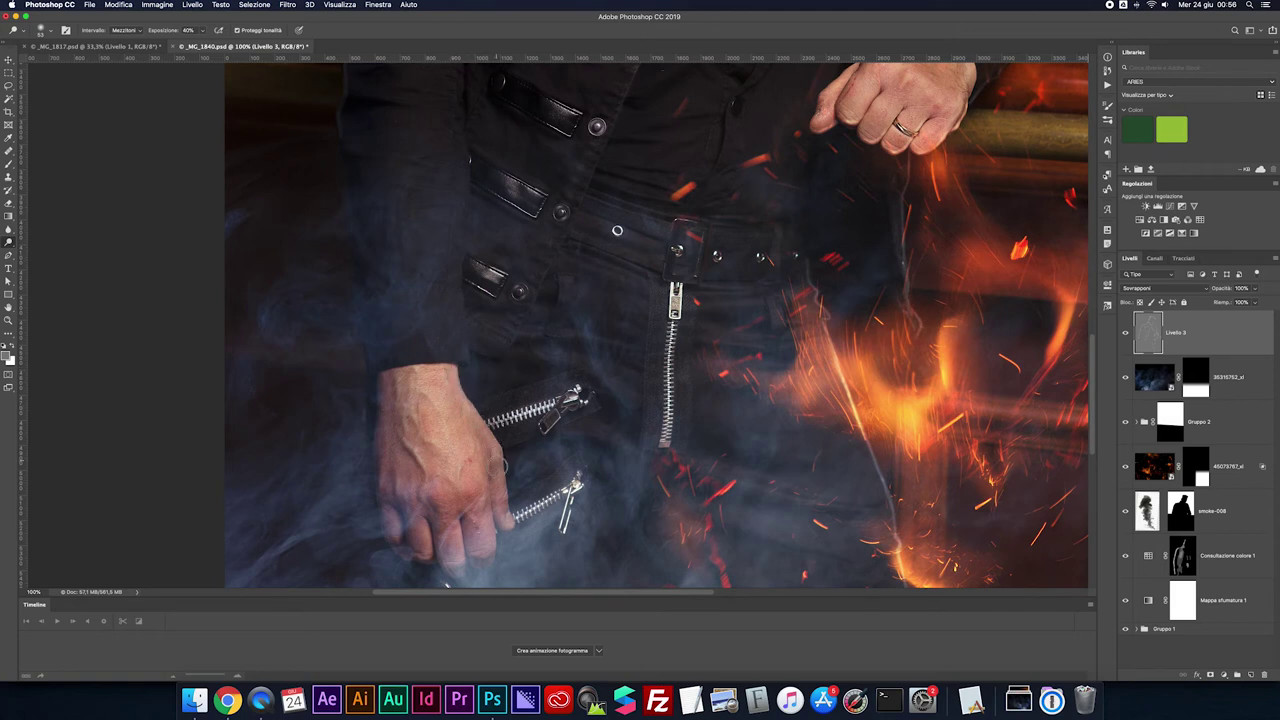
Brighten along the fingers of the resting hand with short dodge strokes
left_click_drag(491, 500, 488, 470)
left_click_drag(491, 516, 490, 548)
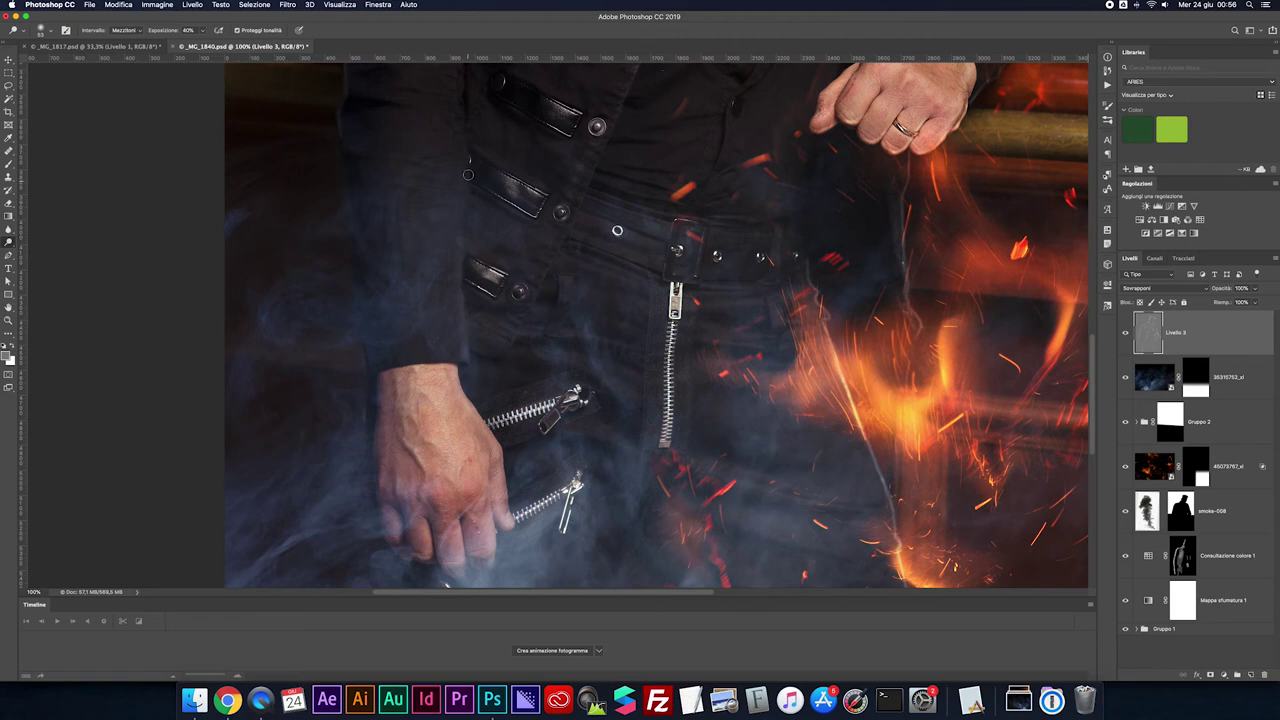
scroll(450, 300, "up", 5)
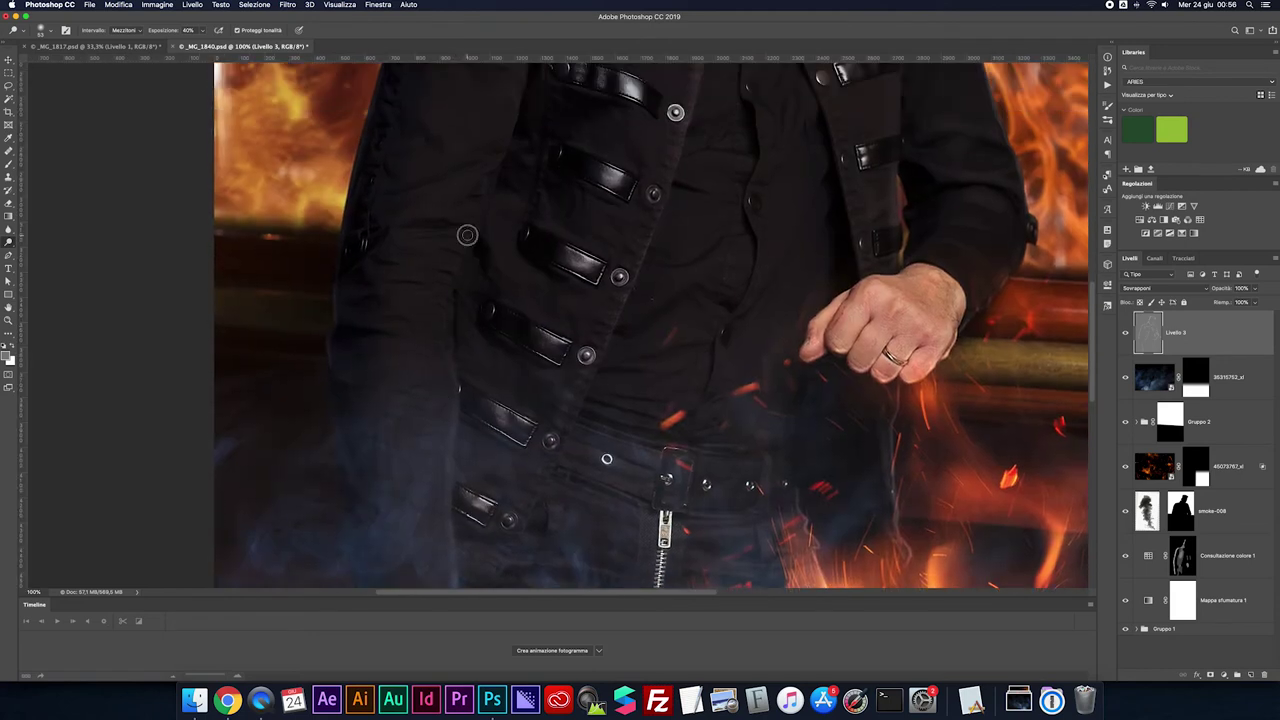
scroll(488, 231, "up", 1)
scroll(495, 231, "up", 1)
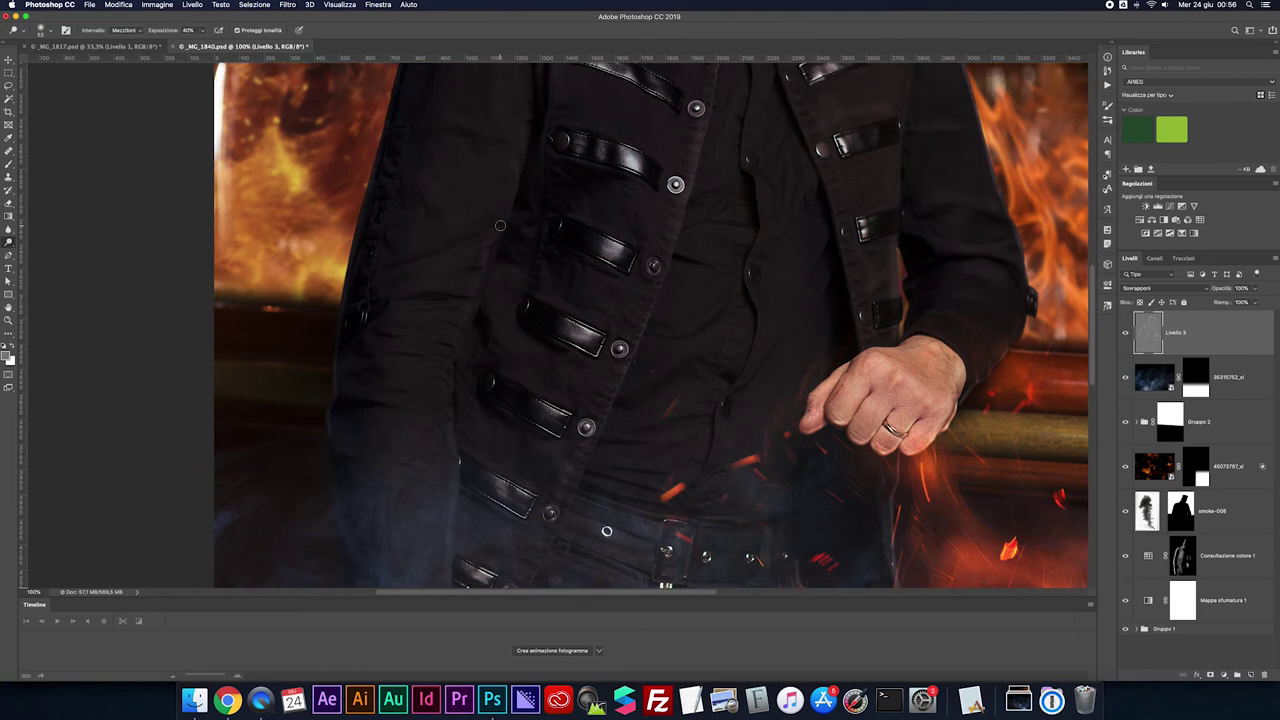
scroll(528, 180, "up", 1)
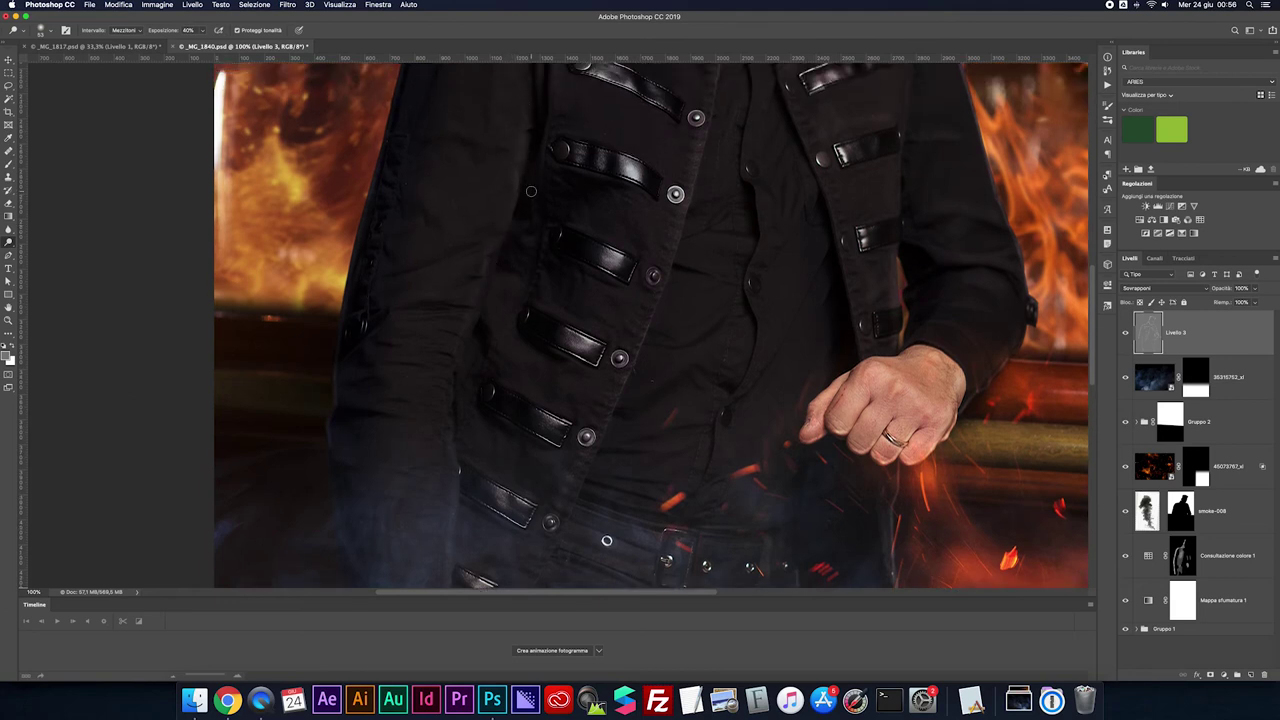
scroll(531, 191, "up", 3)
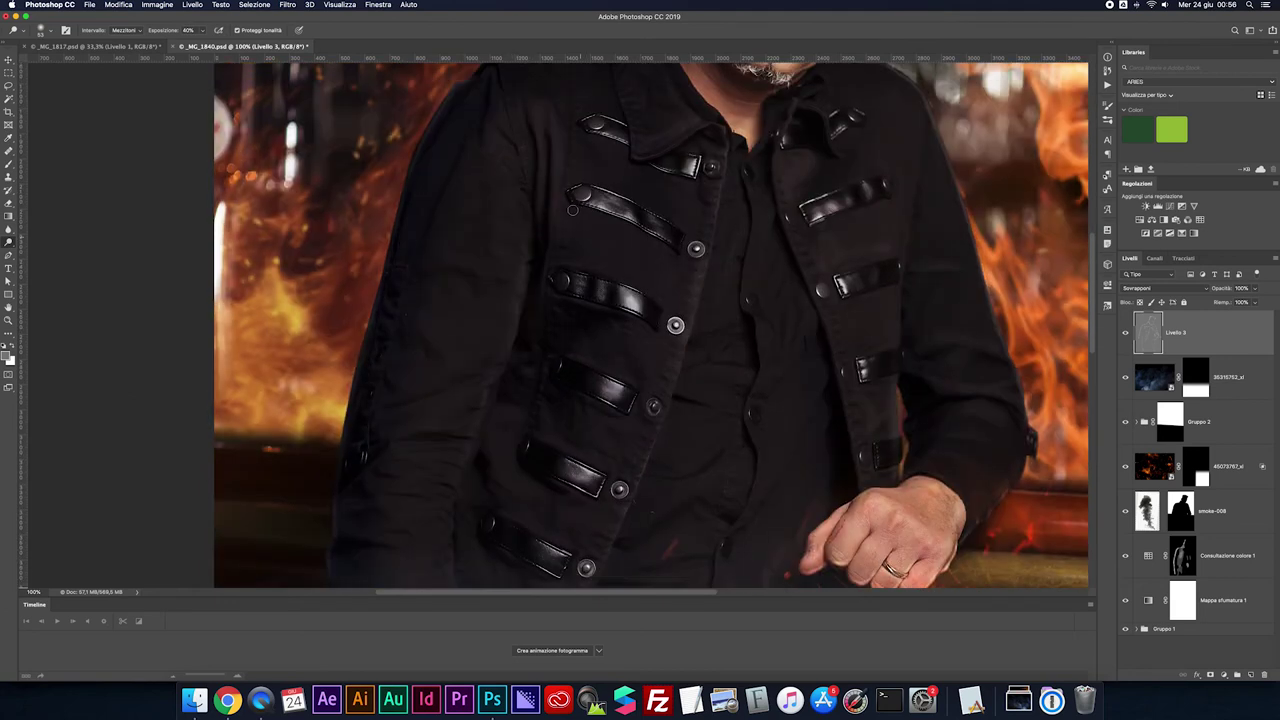
scroll(576, 213, "down", 1)
scroll(565, 220, "down", 1)
scroll(500, 260, "down", 1)
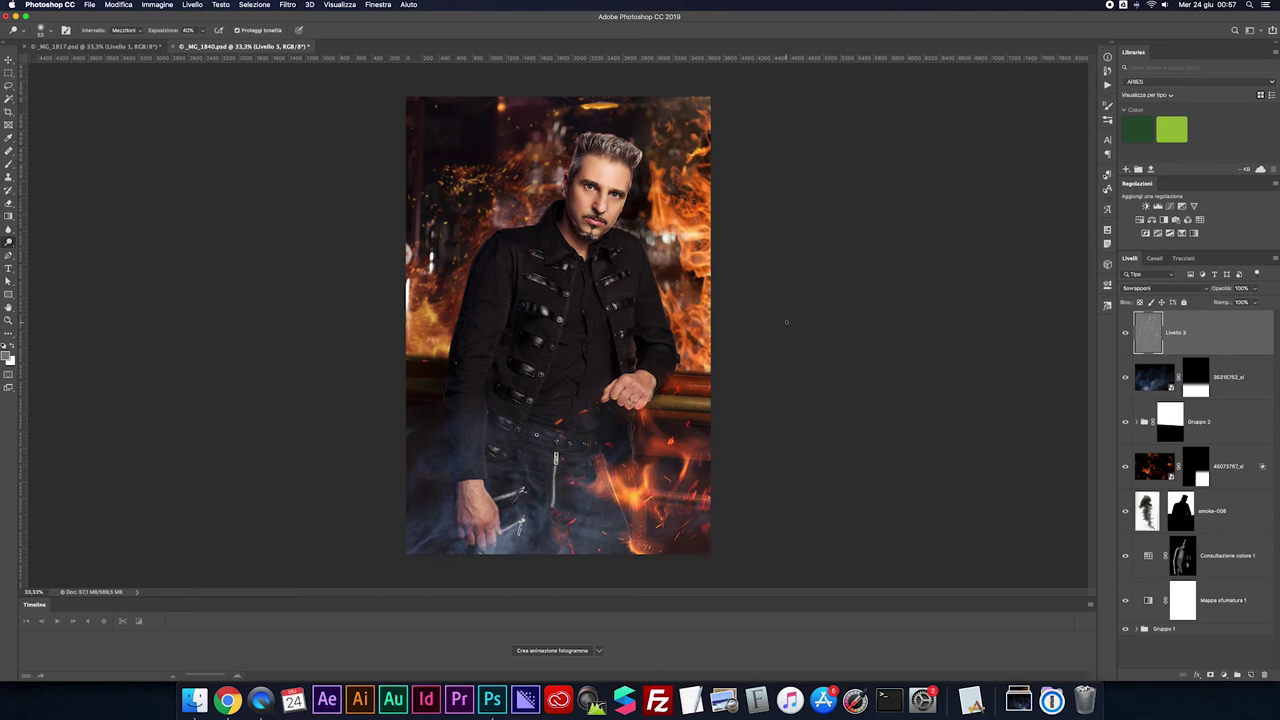
Solo Livello 3 and apply a Gaussian blur (Controllo sfocatura) to its edge lines
left_click(1126, 334, "alt")
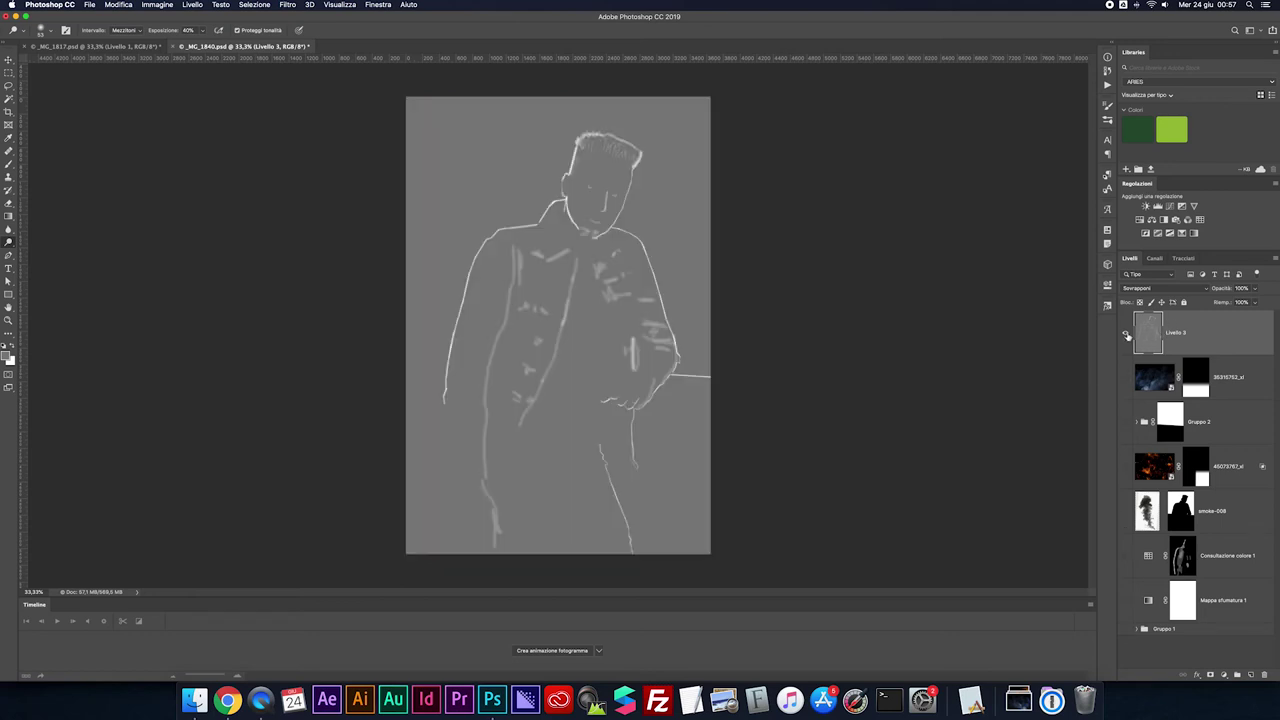
key("super+plus")
key("super+plus")
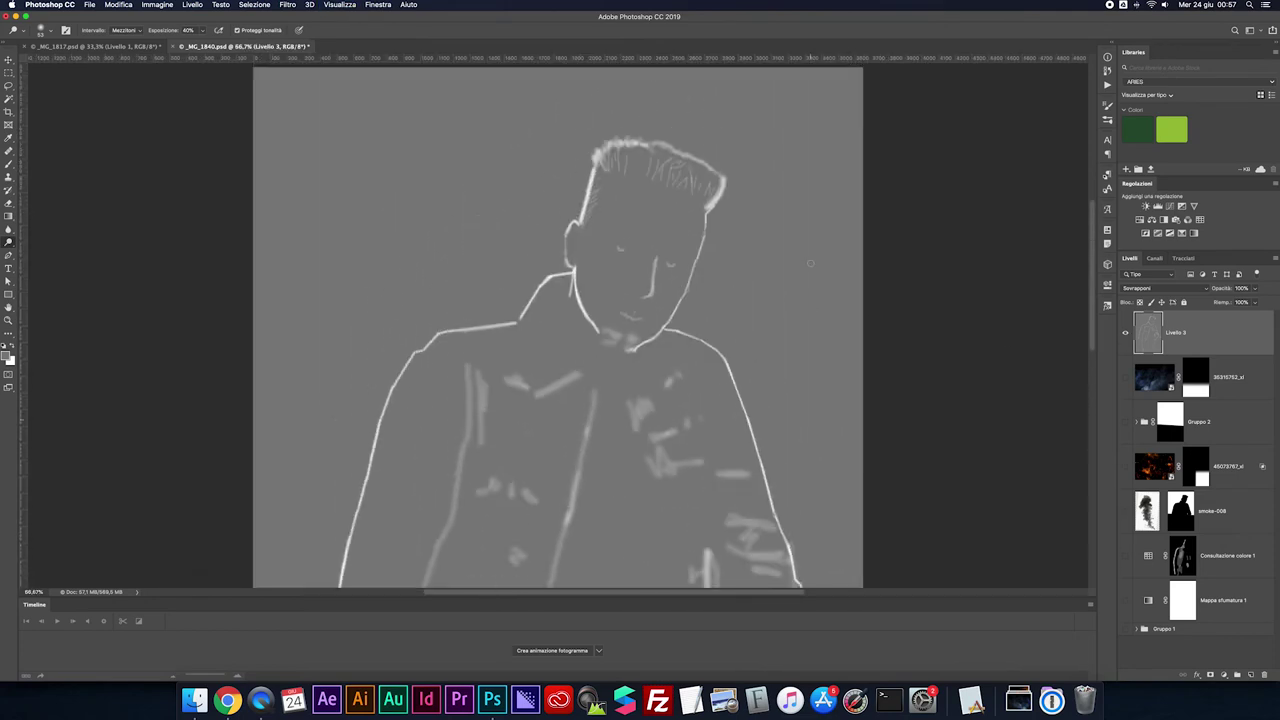
left_click(288, 5)
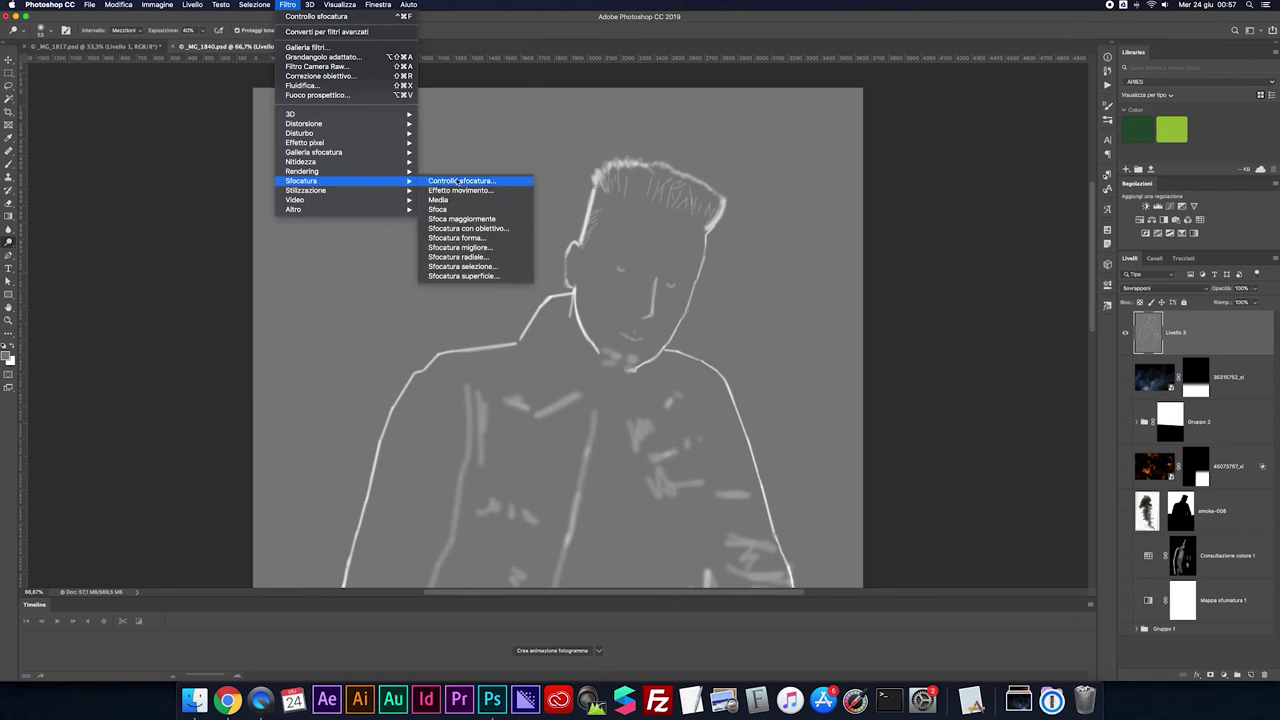
mouse_move(301, 180)
left_click(440, 183)
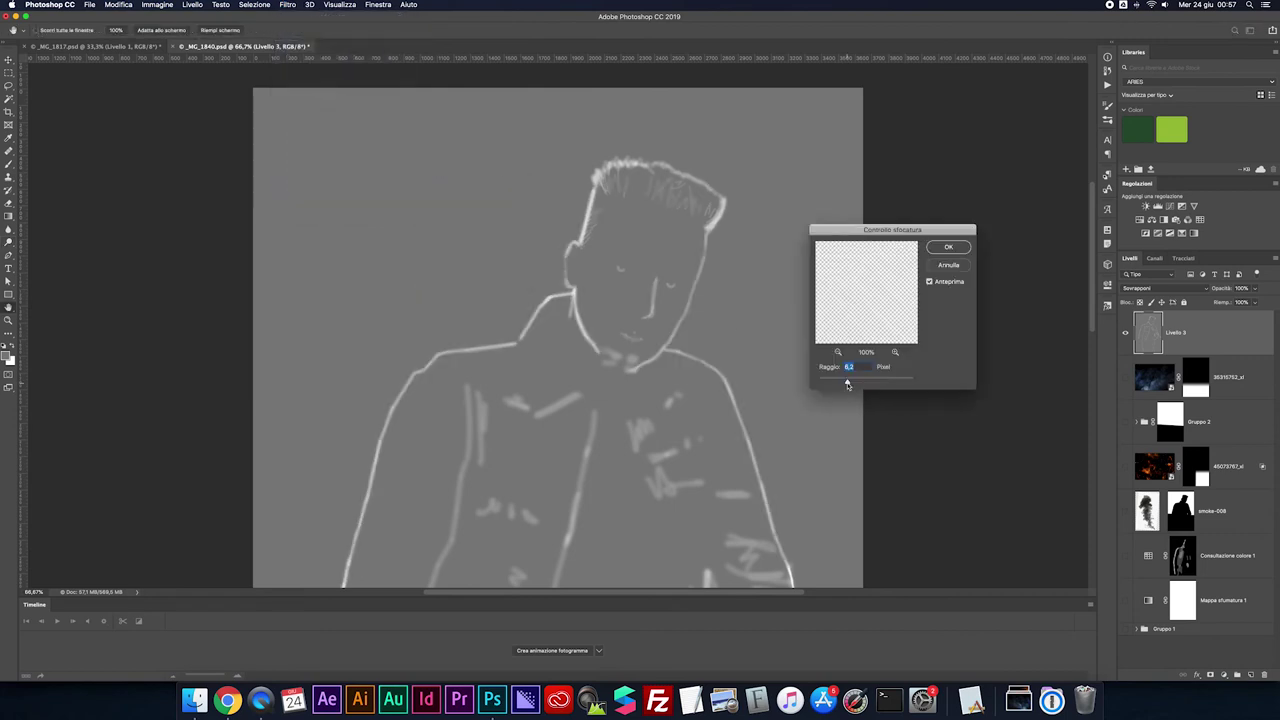
left_click(948, 248)
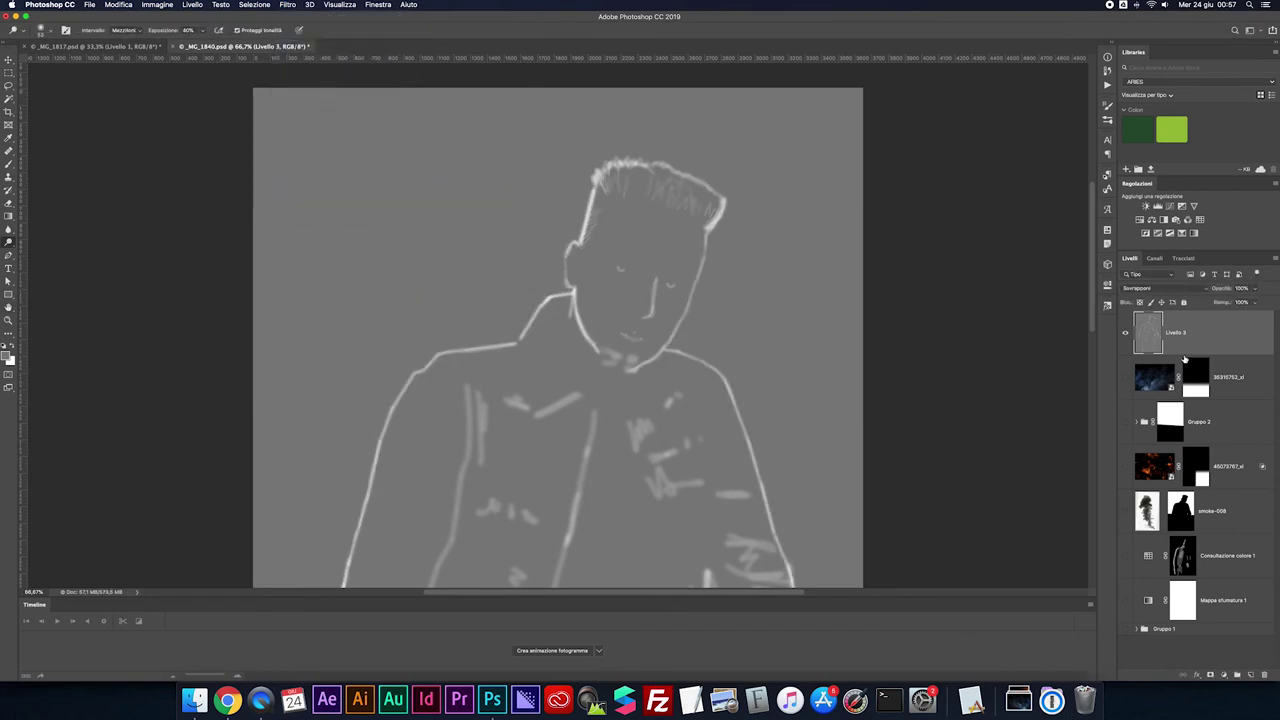
Restore all layers and toggle Livello 3 off and on to compare the blurred rim light
left_click(1125, 334, "alt")
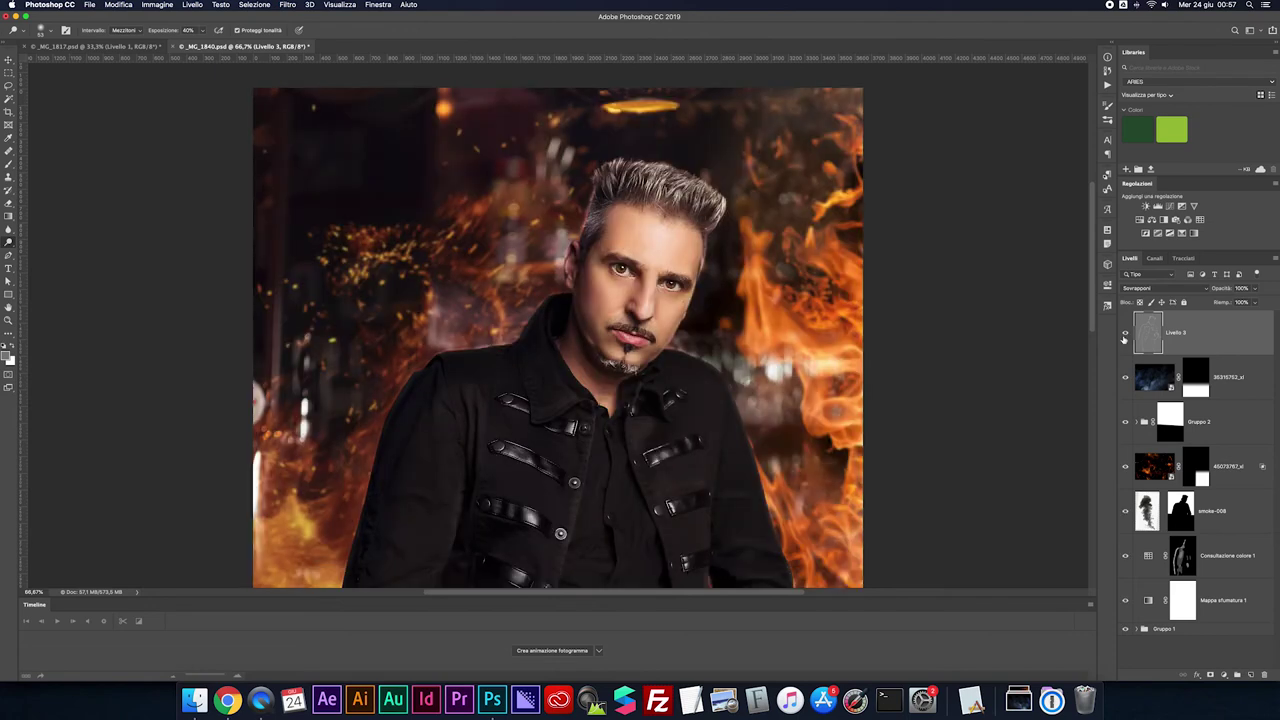
left_click(1124, 334)
left_click(1124, 334)
left_click(1124, 334)
left_click(1124, 338)
Lower Livello 3's opacity to about 79% and compare the face with it hidden and shown
scroll(630, 335, "up", 1)
scroll(630, 335, "up", 1)
scroll(630, 335, "up", 1)
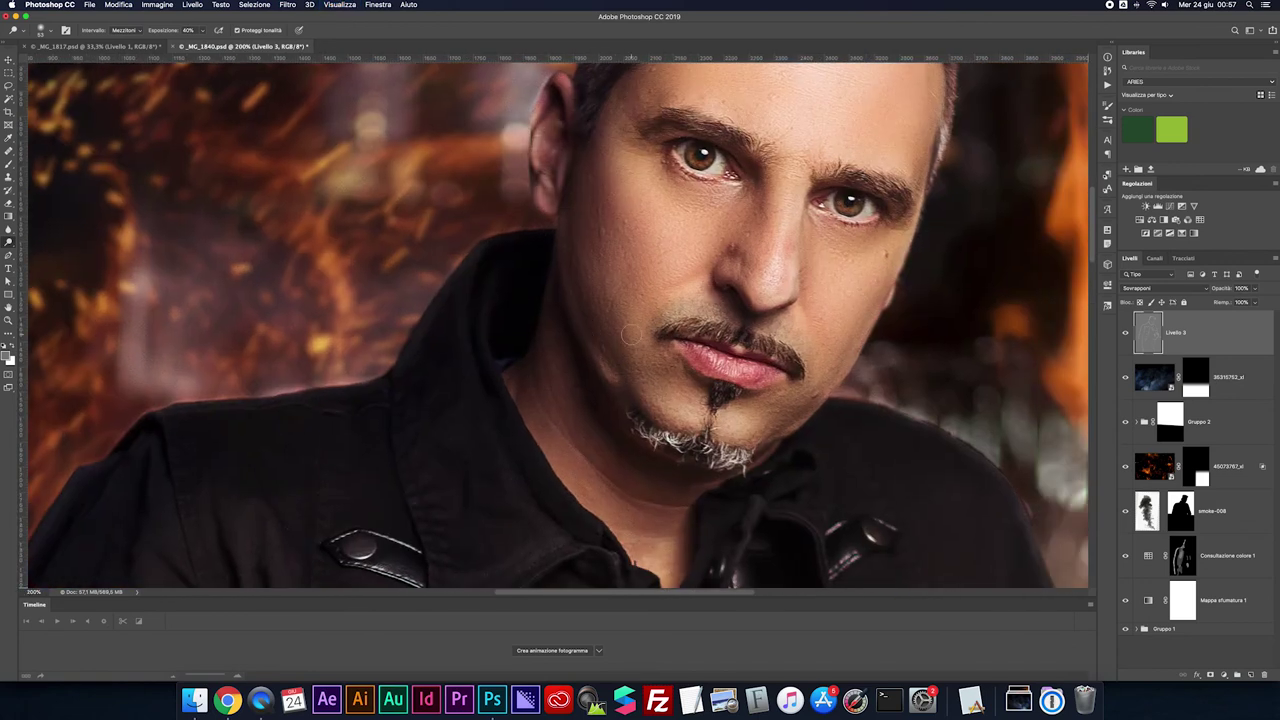
scroll(630, 335, "up", 3)
scroll(630, 335, "up", 1)
scroll(630, 335, "up", 2)
scroll(630, 335, "right", 2)
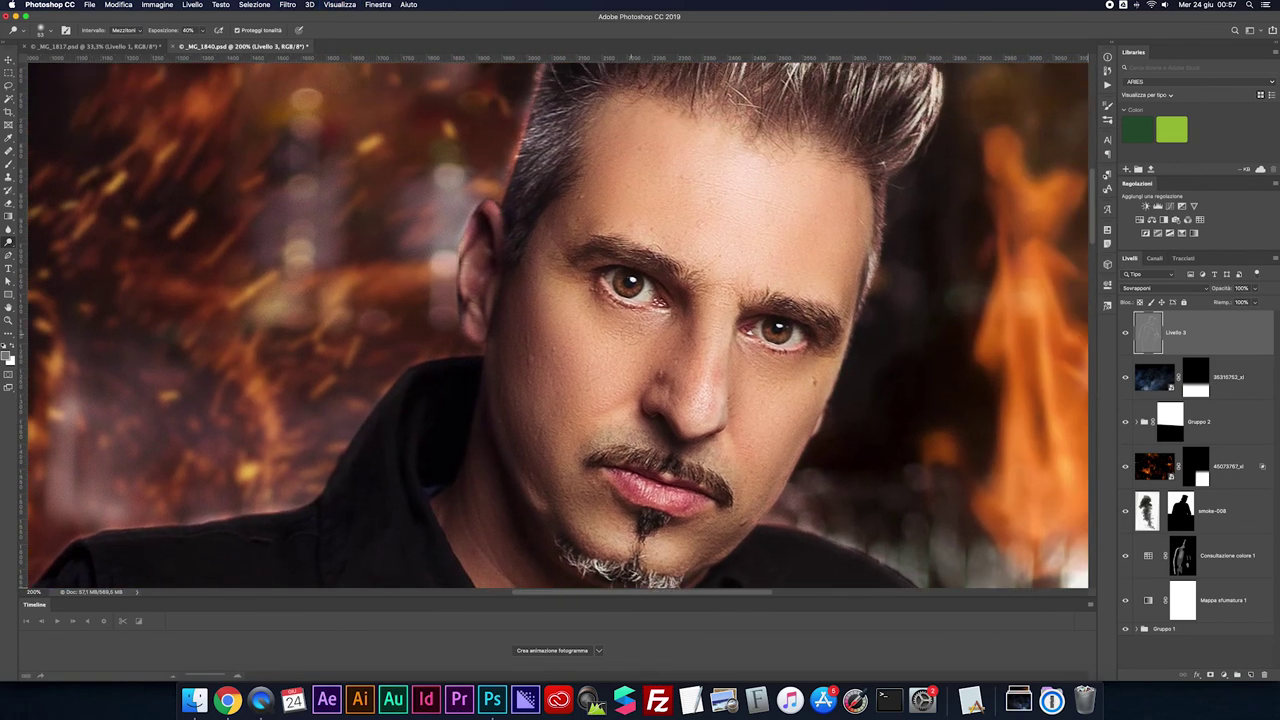
scroll(630, 335, "right", 2)
left_click(1255, 289)
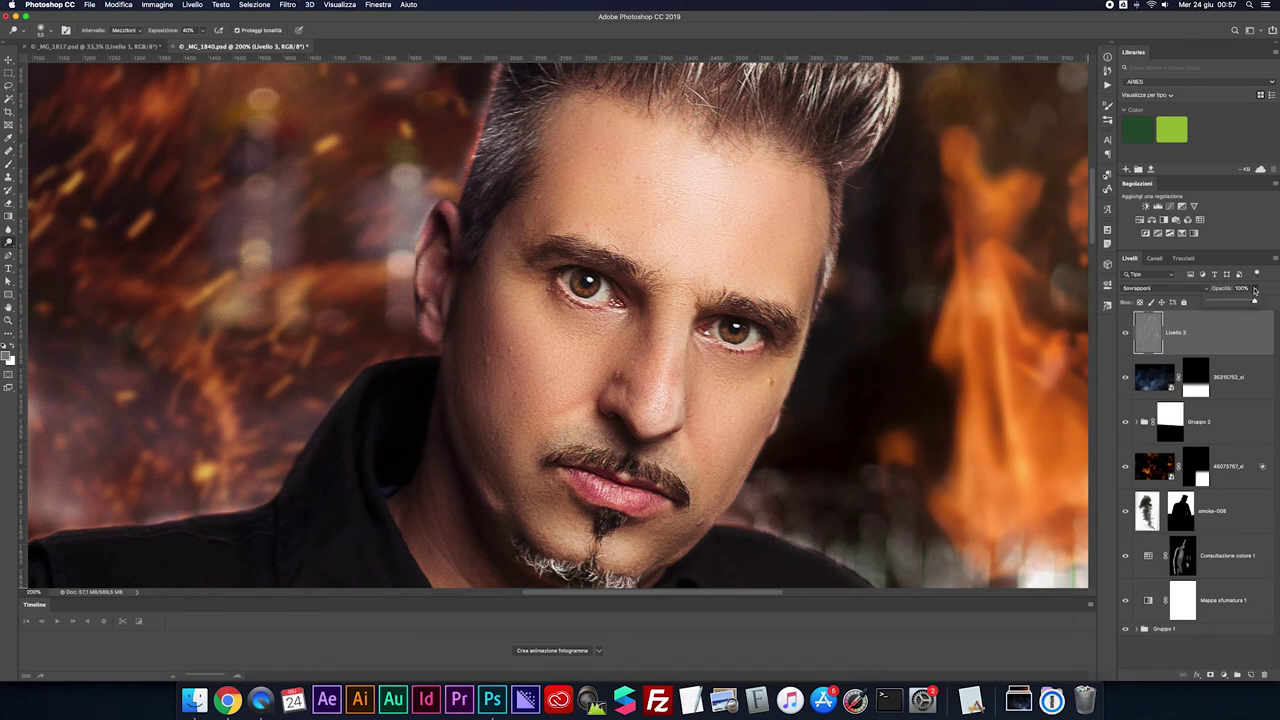
left_click_drag(1248, 301, 1243, 302)
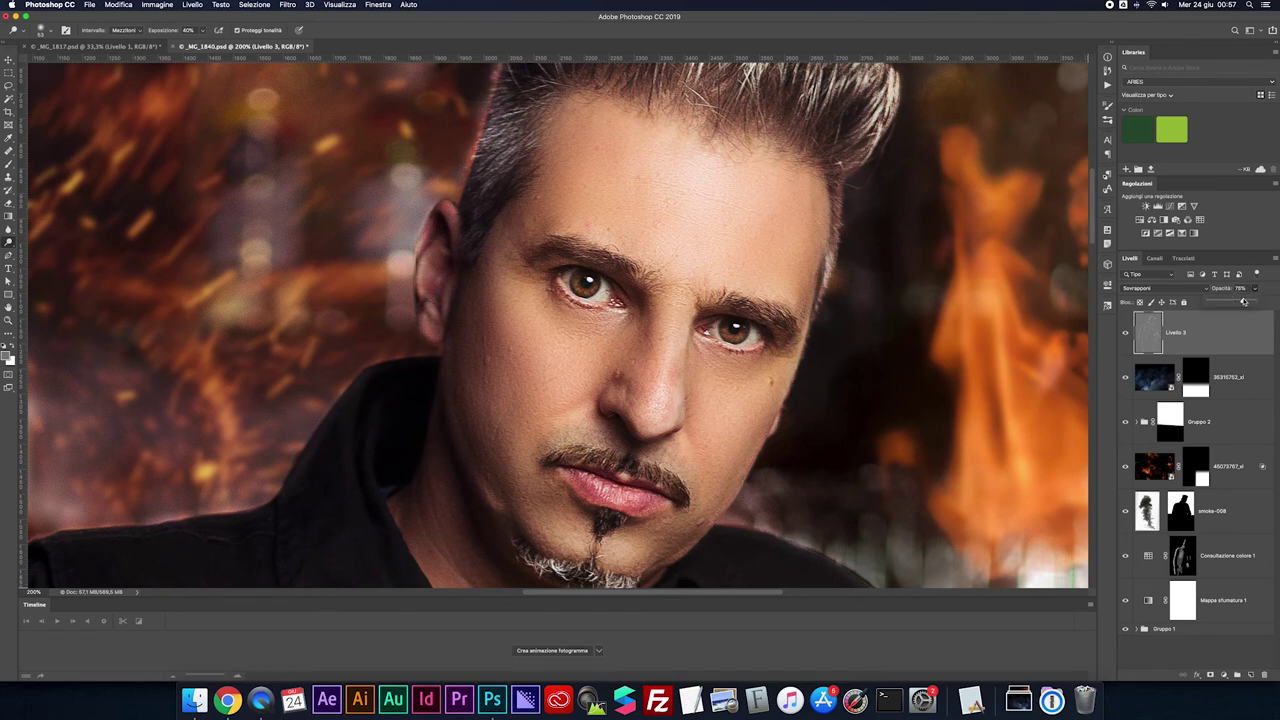
left_click(1126, 334)
left_click(1126, 334)
Add a white solid colour fill layer in Colore schermo blending at 70% fill
key("ctrl+0")
left_click(1224, 675)
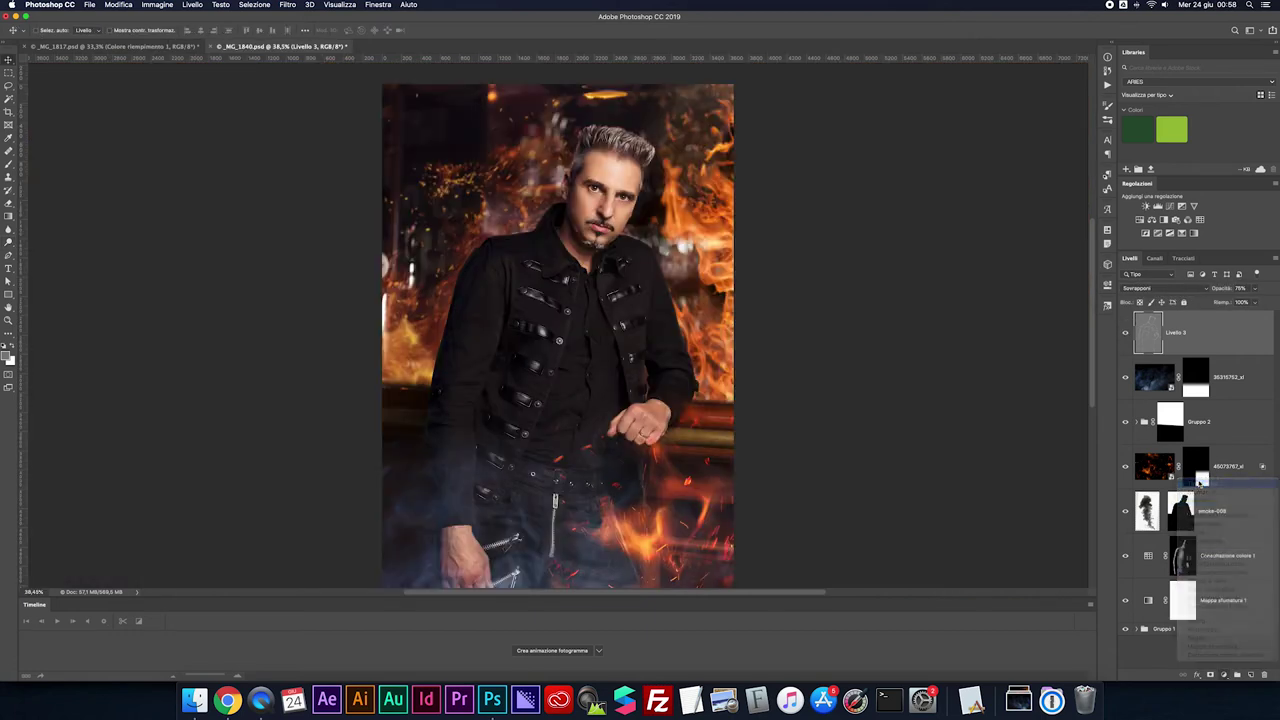
left_click(1200, 484)
left_click(846, 302)
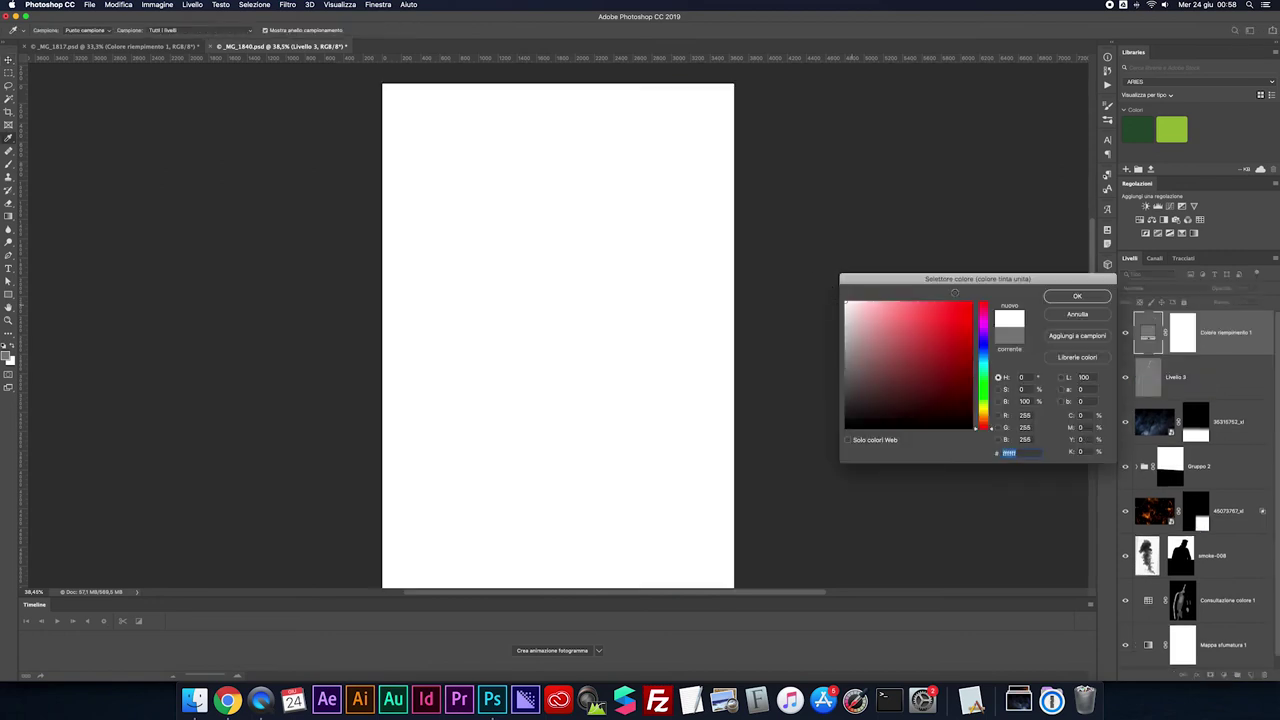
left_click(1077, 296)
left_click(1150, 289)
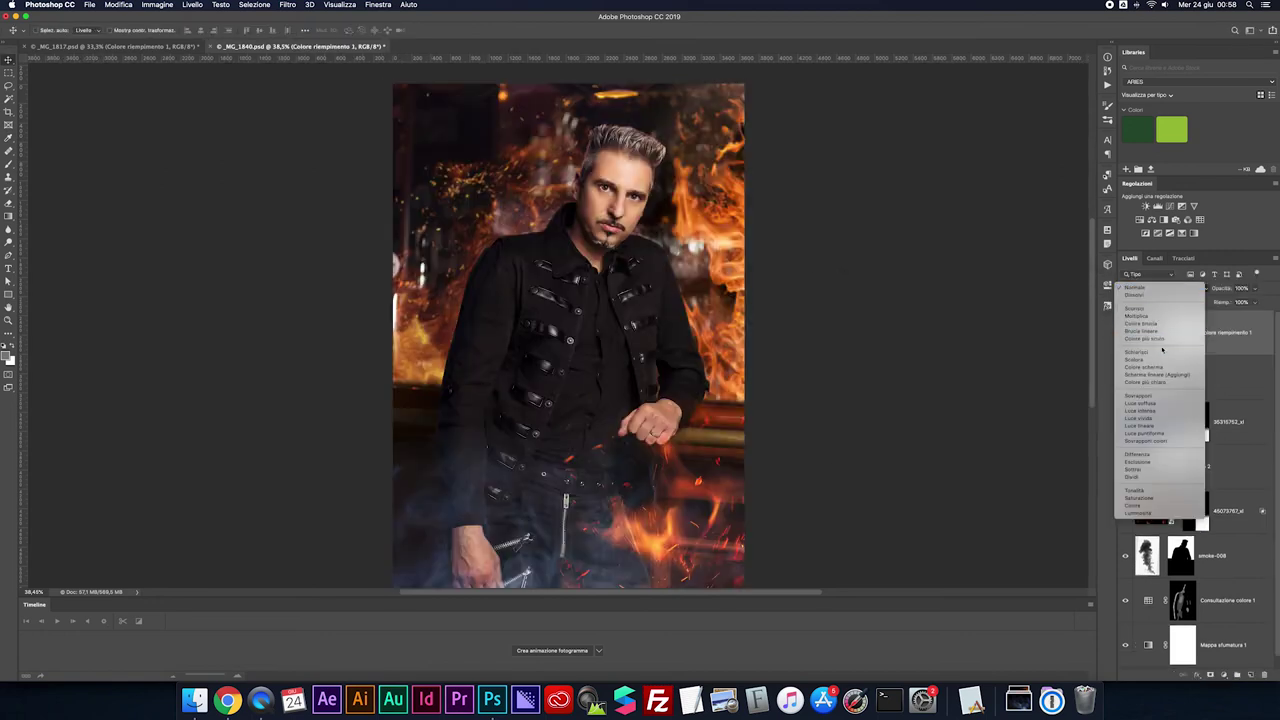
left_click(1245, 309)
left_click(1241, 302)
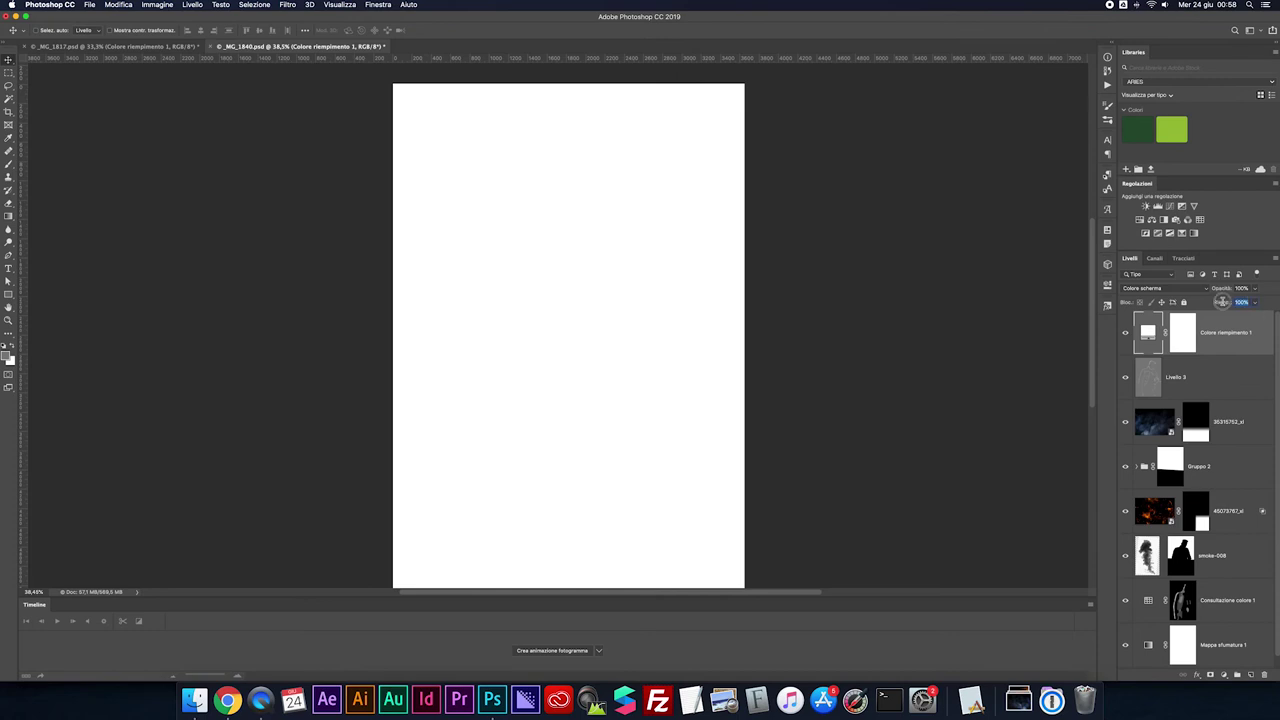
type("70")
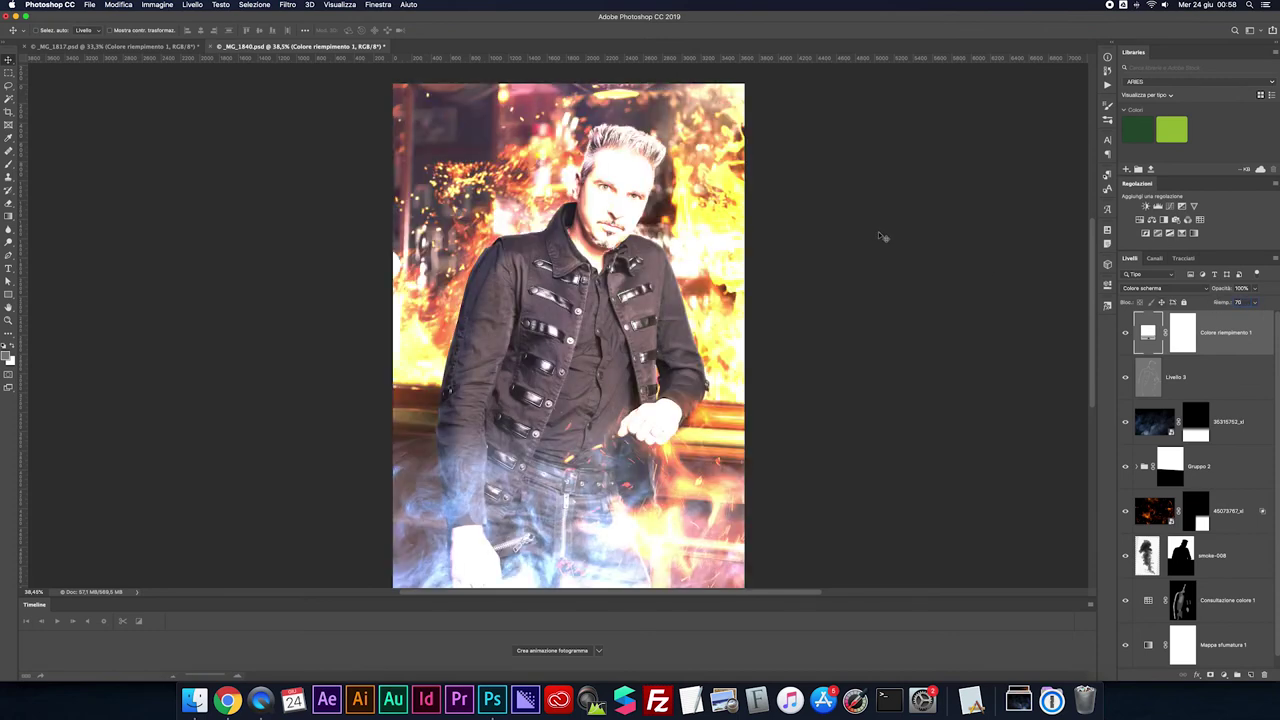
Invert the Colore riempimento 1 mask to black and zoom to 100% on the jacket
left_click(1180, 333)
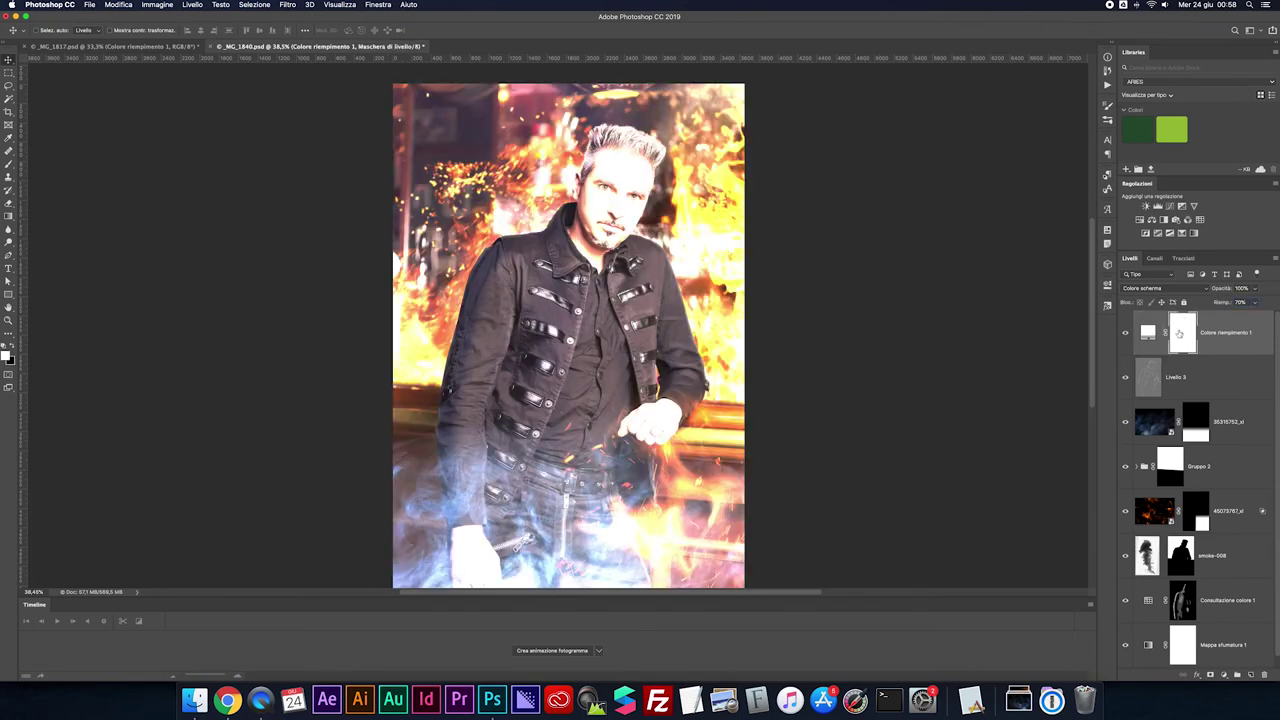
key("ctrl+i")
key("super+plus")
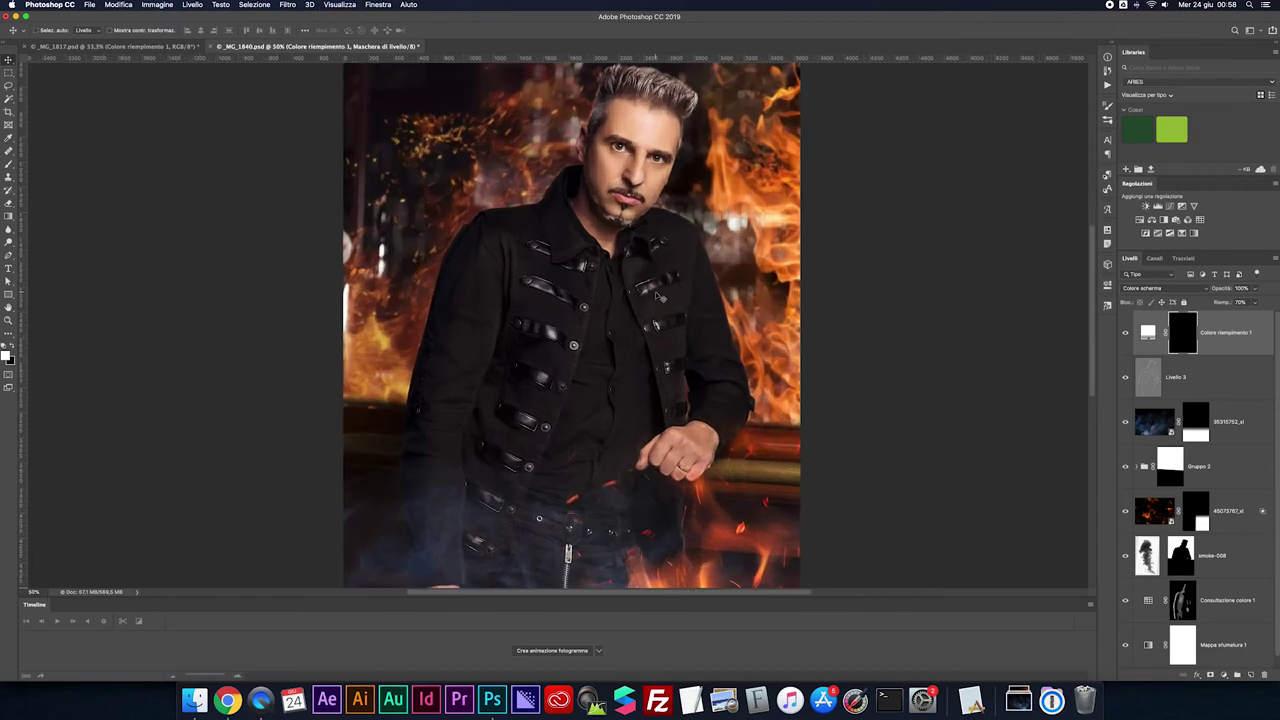
scroll(700, 300, "down", 5)
key("super+plus")
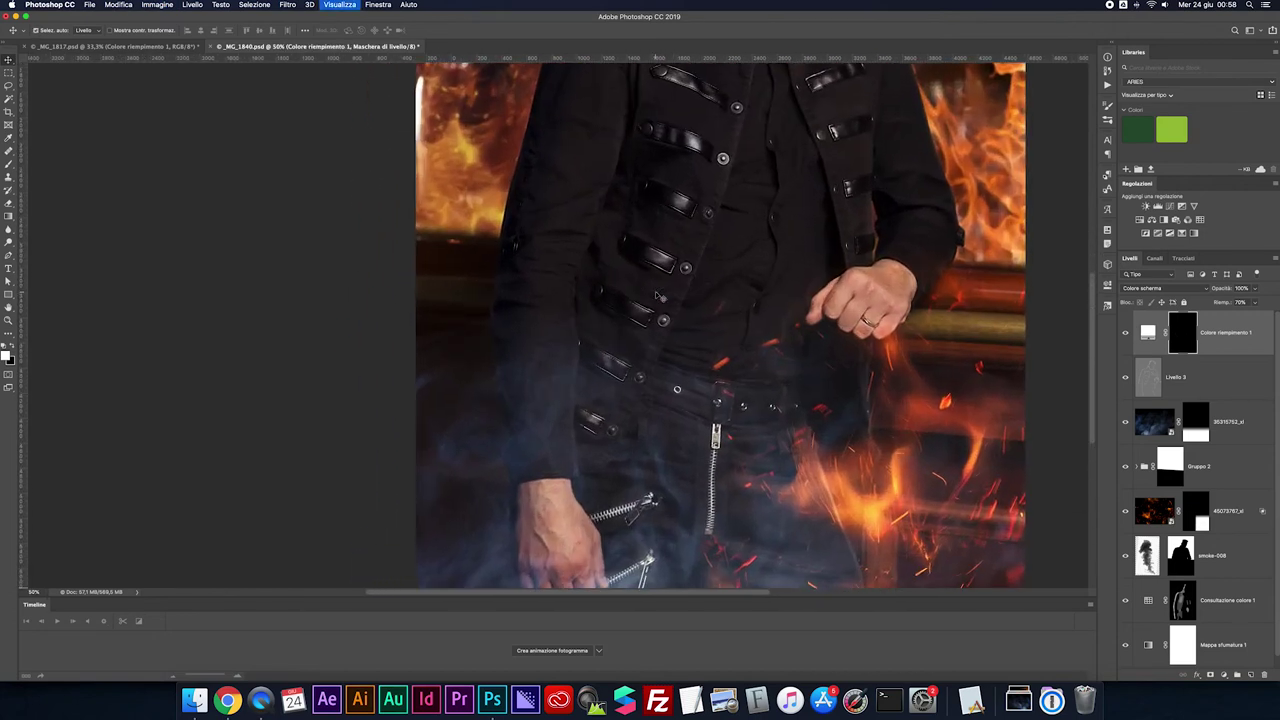
key("super+plus")
Paint trial glow strokes up the jacket's left edge with a soft 45 px brush, then undo them
key("b")
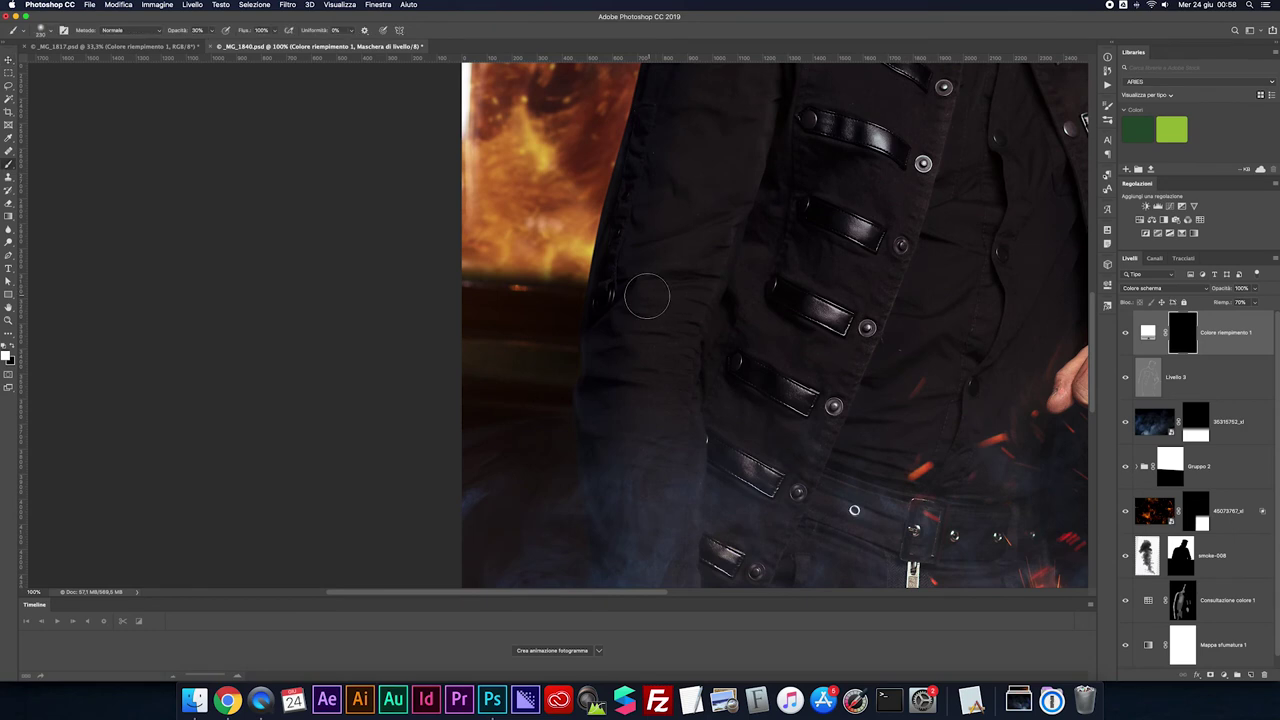
mouse_move(631, 304)
left_mouse_down()
mouse_move(584, 309)
mouse_move(575, 405)
left_mouse_up()
scroll(854, 510, "up", 2)
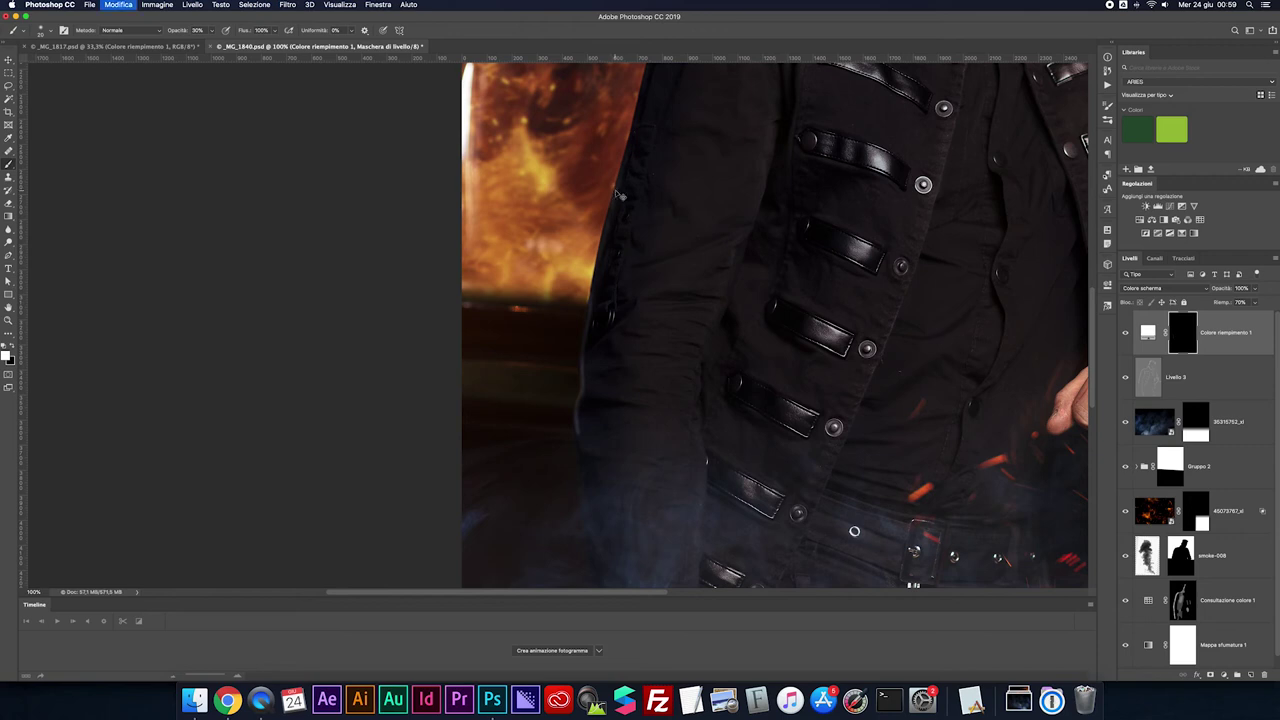
scroll(607, 185, "up", 3)
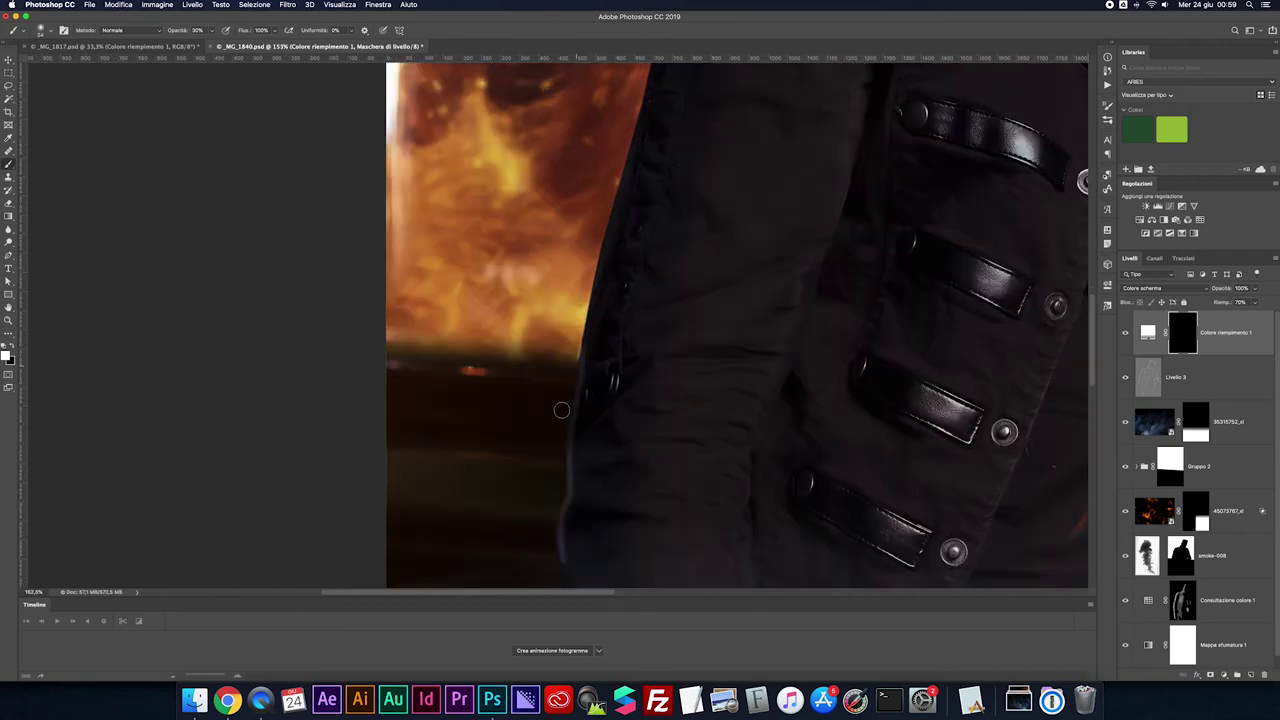
scroll(563, 510, "down", 2)
left_click(565, 497, "shift")
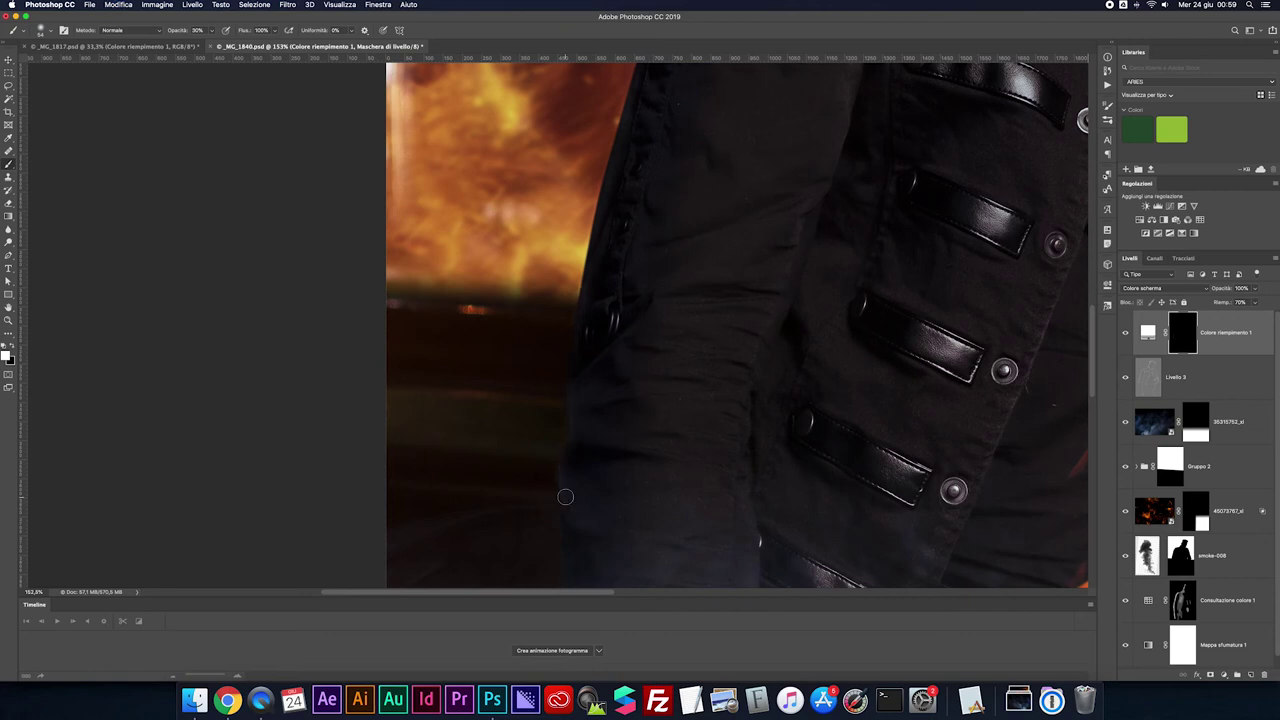
left_click_drag(560, 494, 582, 353)
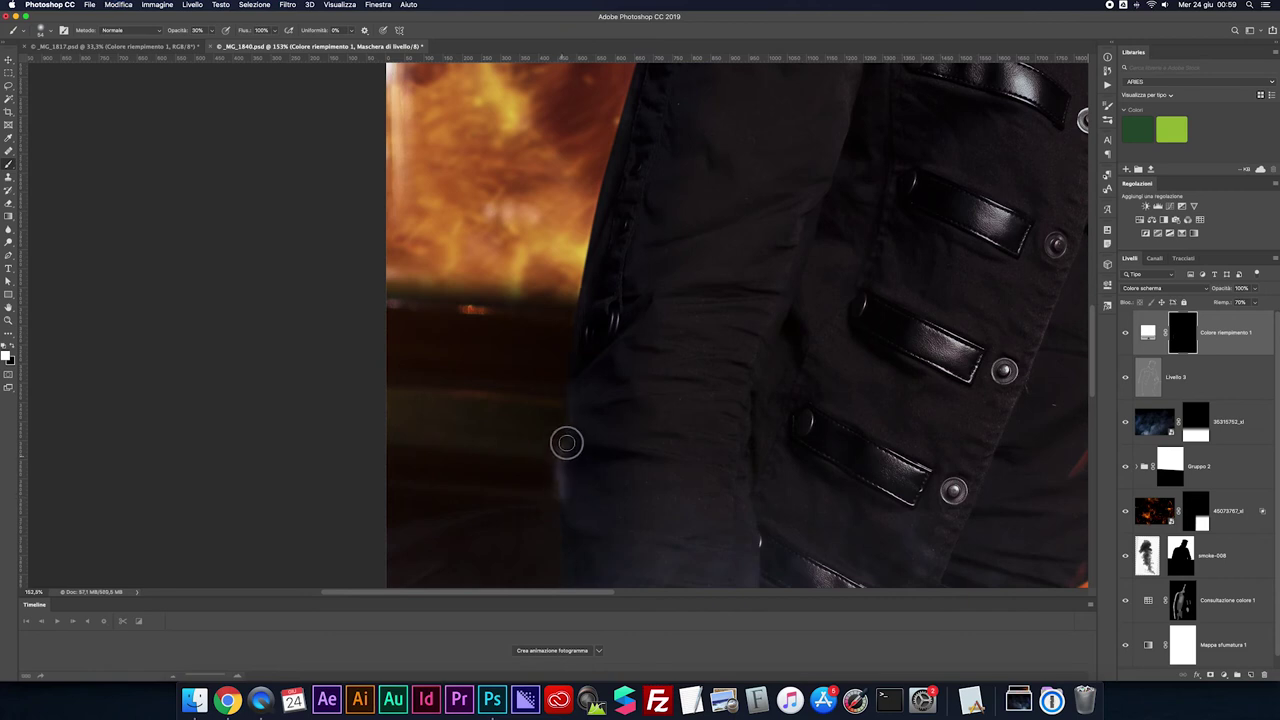
scroll(582, 353, "up", 2)
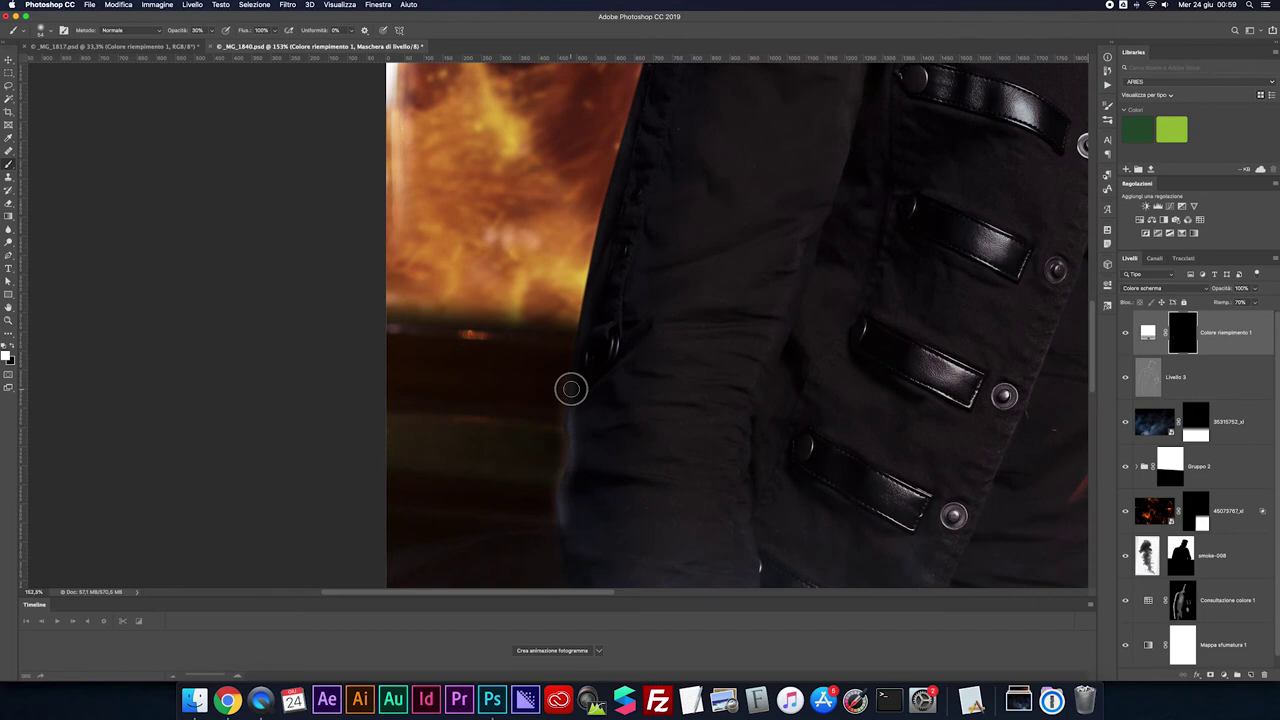
scroll(569, 386, "up", 1)
left_click(606, 202, "shift")
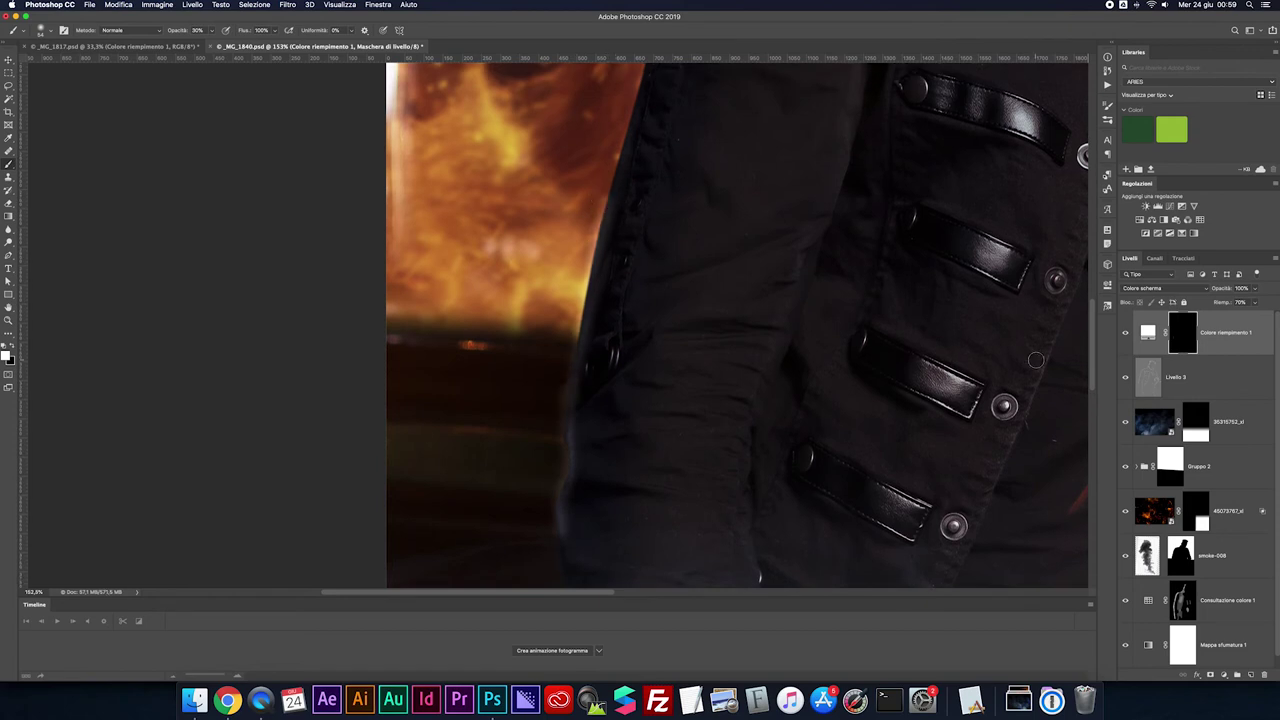
key("super+z")
key("super+z")
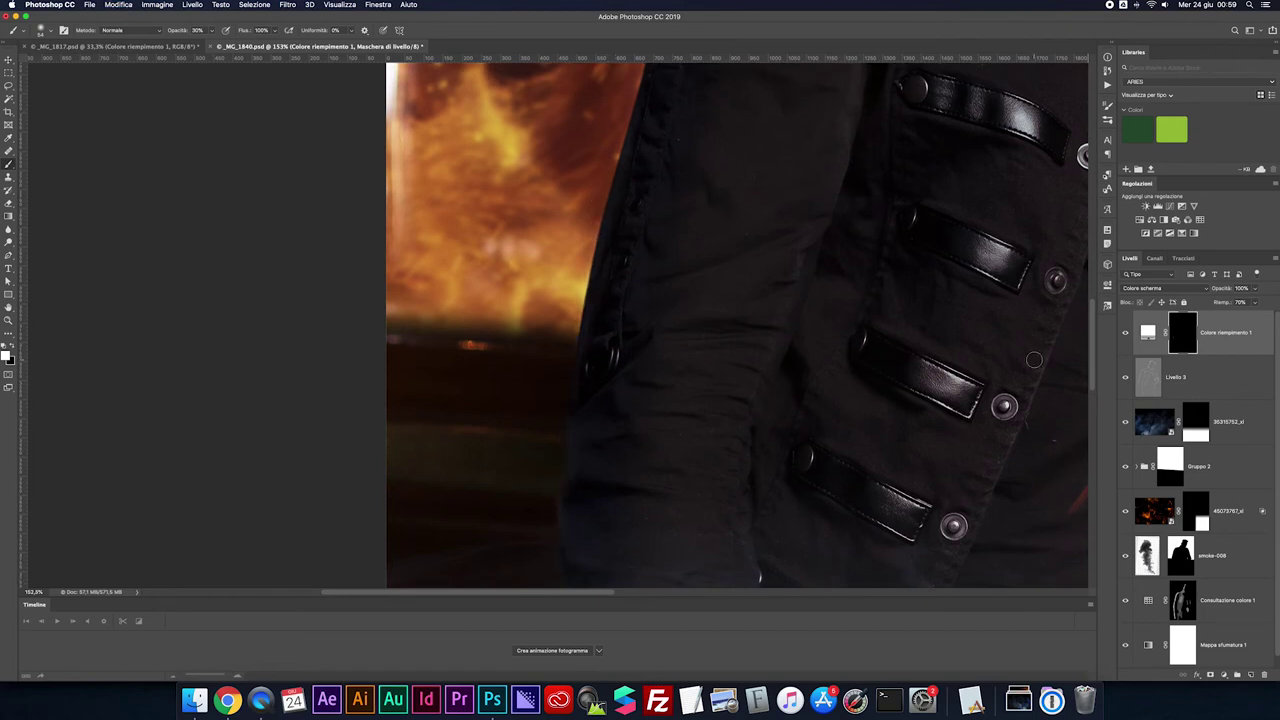
Load the man's outline path as a selection, enlarge the brush and zoom in to his face
left_click(1187, 259)
left_click(1133, 291, "super")
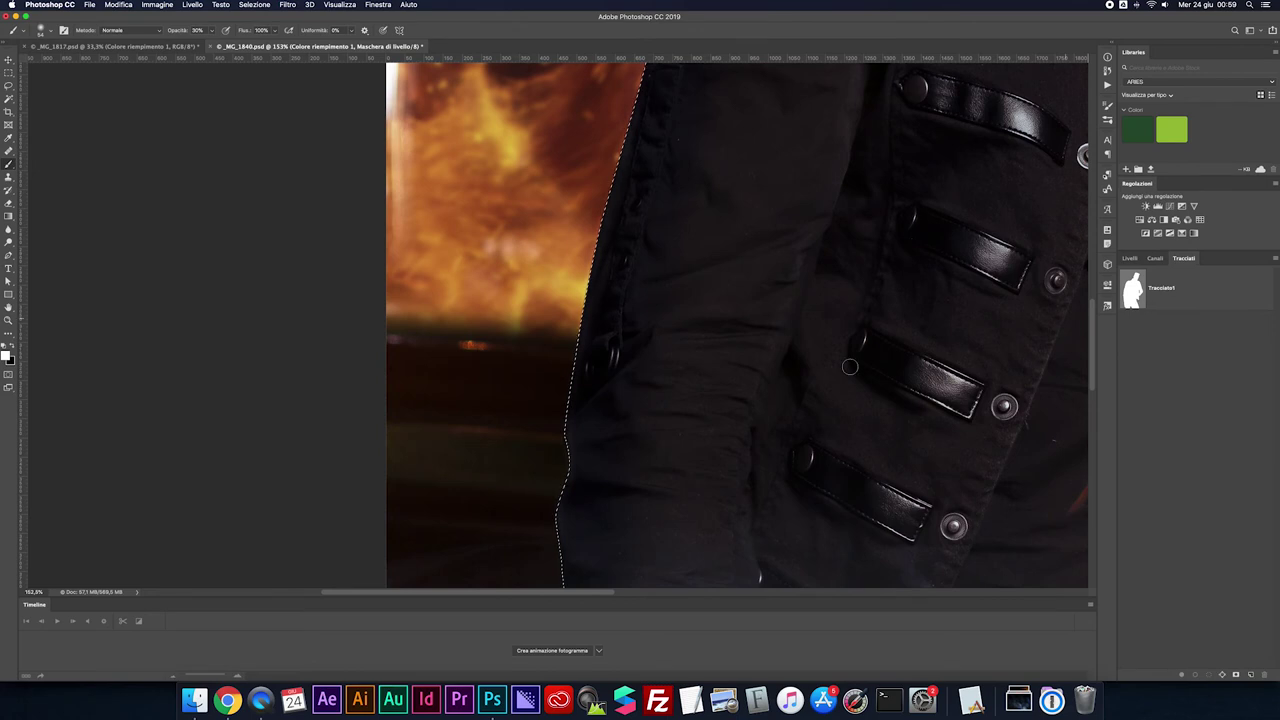
left_click(1128, 258)
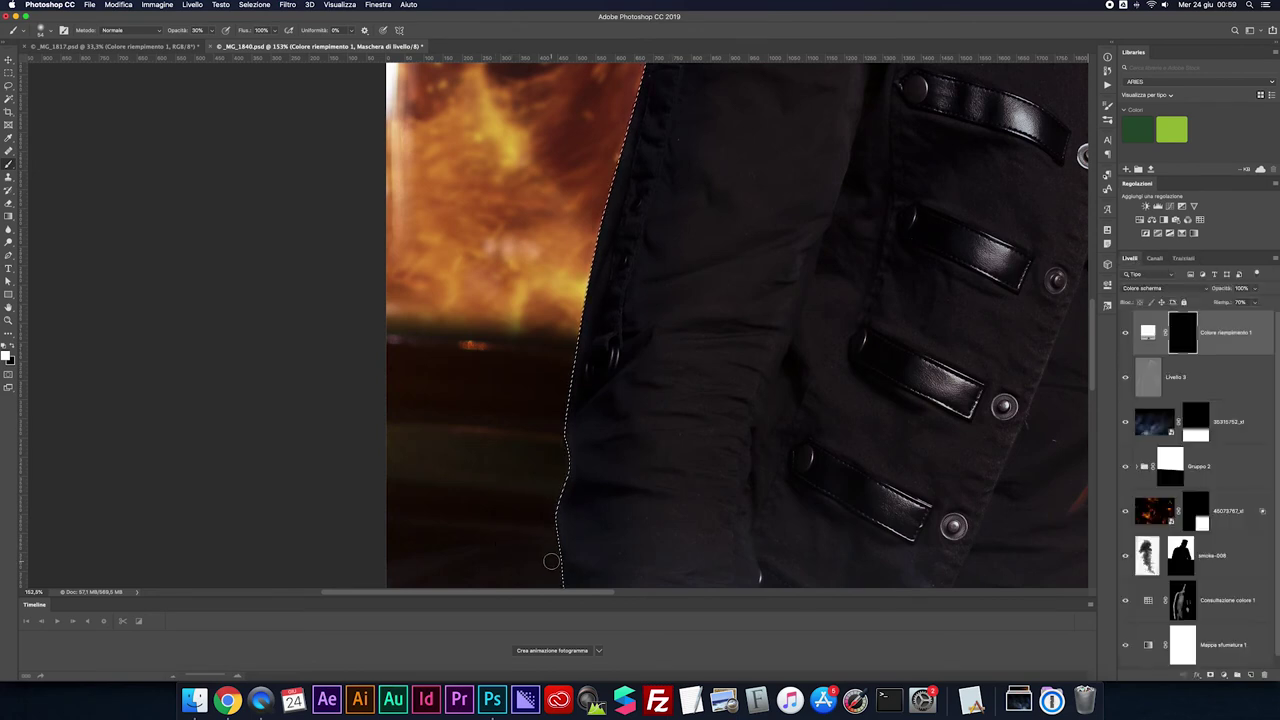
key("bracketright")
key("bracketright")
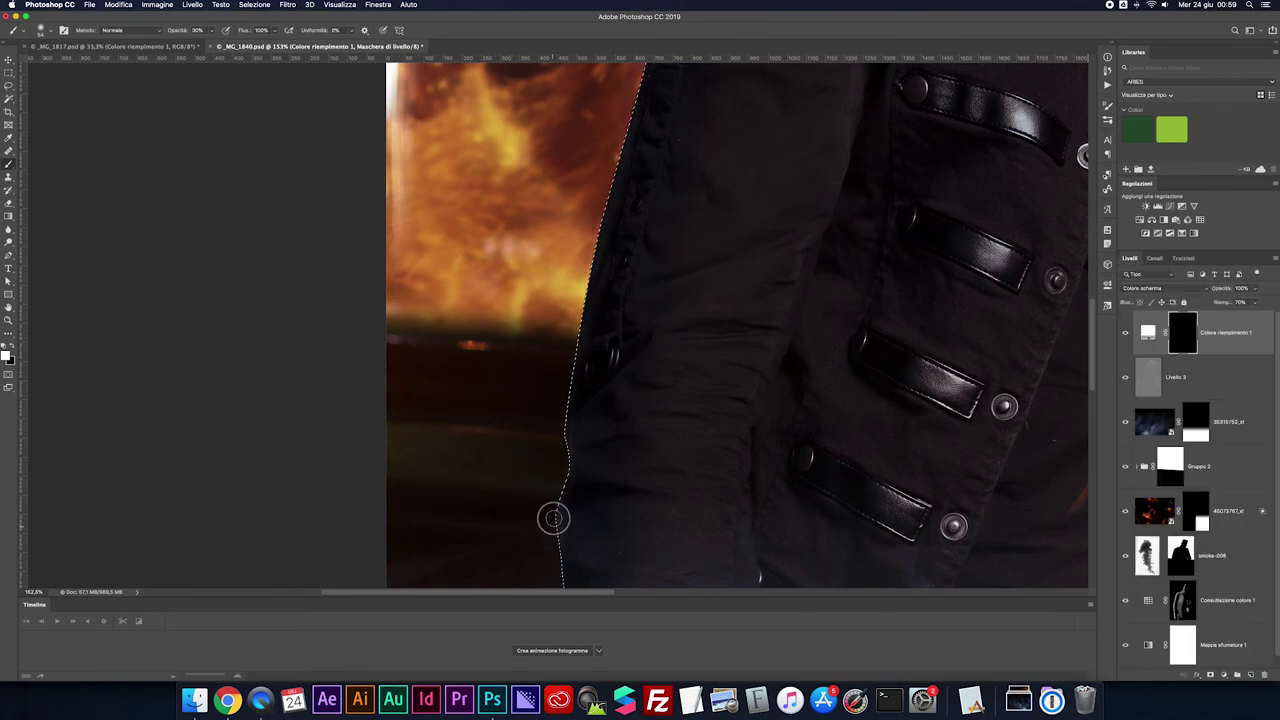
scroll(564, 418, "up", 2)
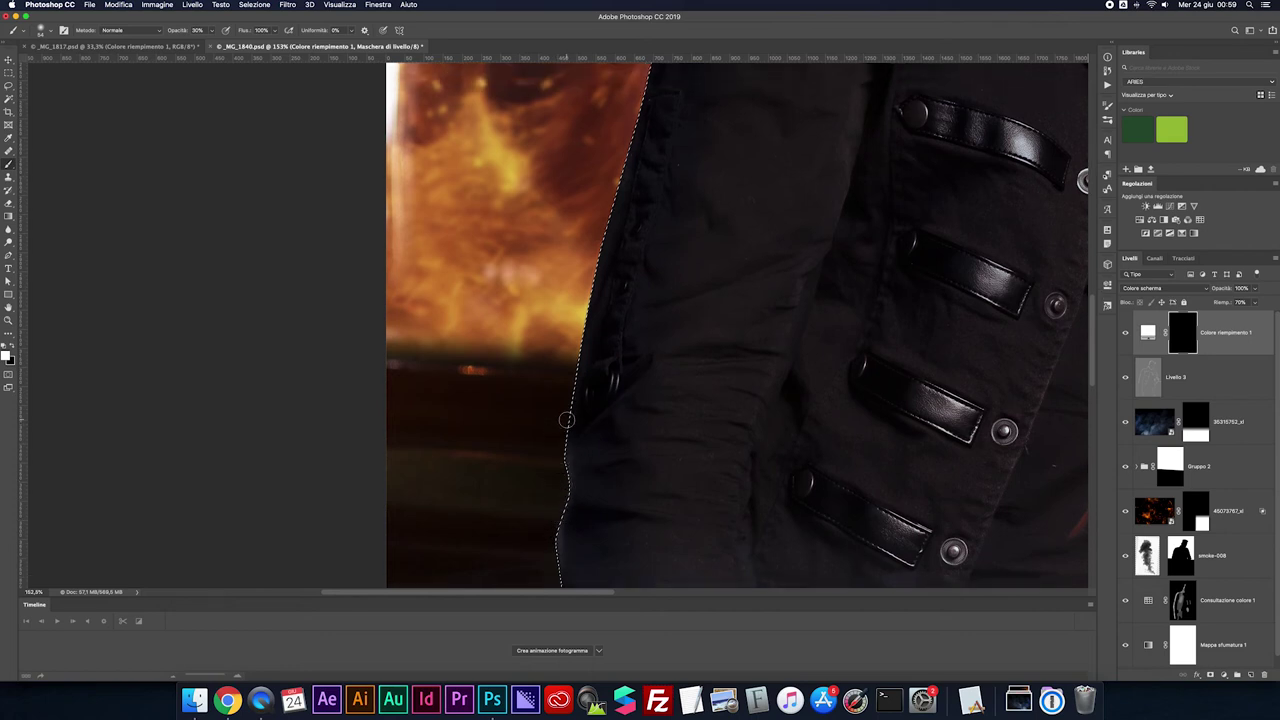
scroll(600, 360, "up", 1)
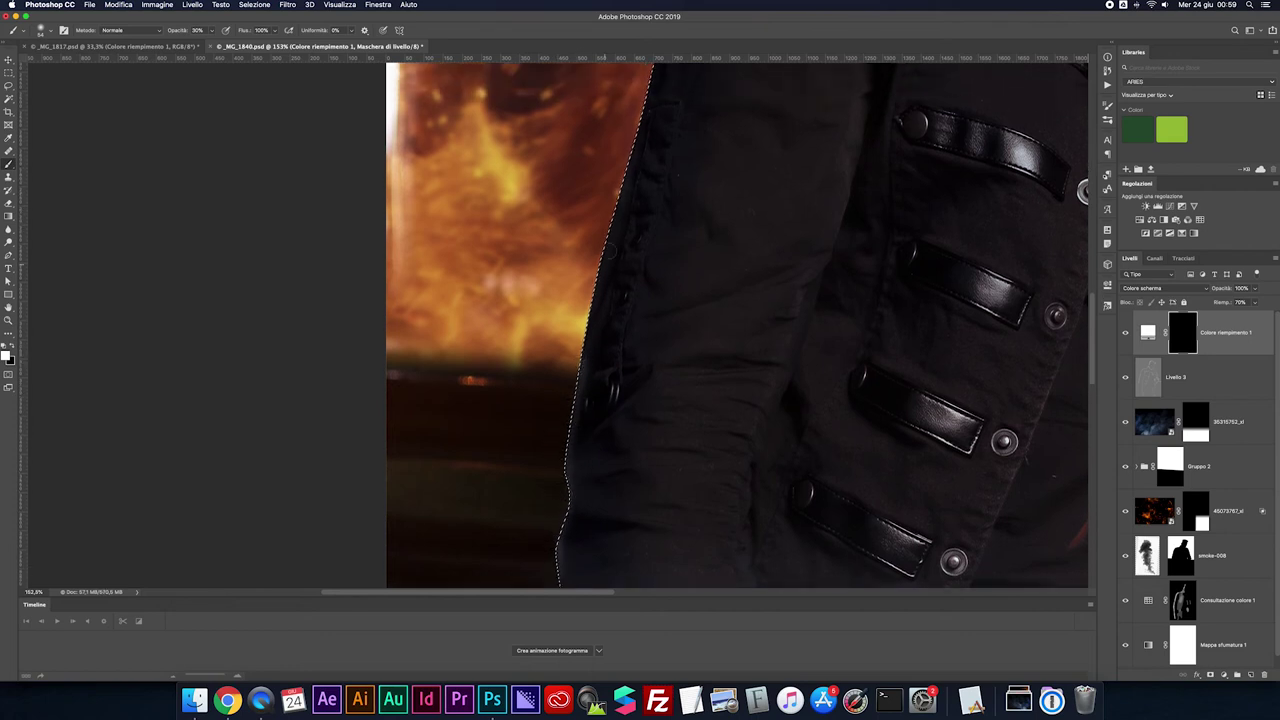
scroll(630, 175, "up", 2)
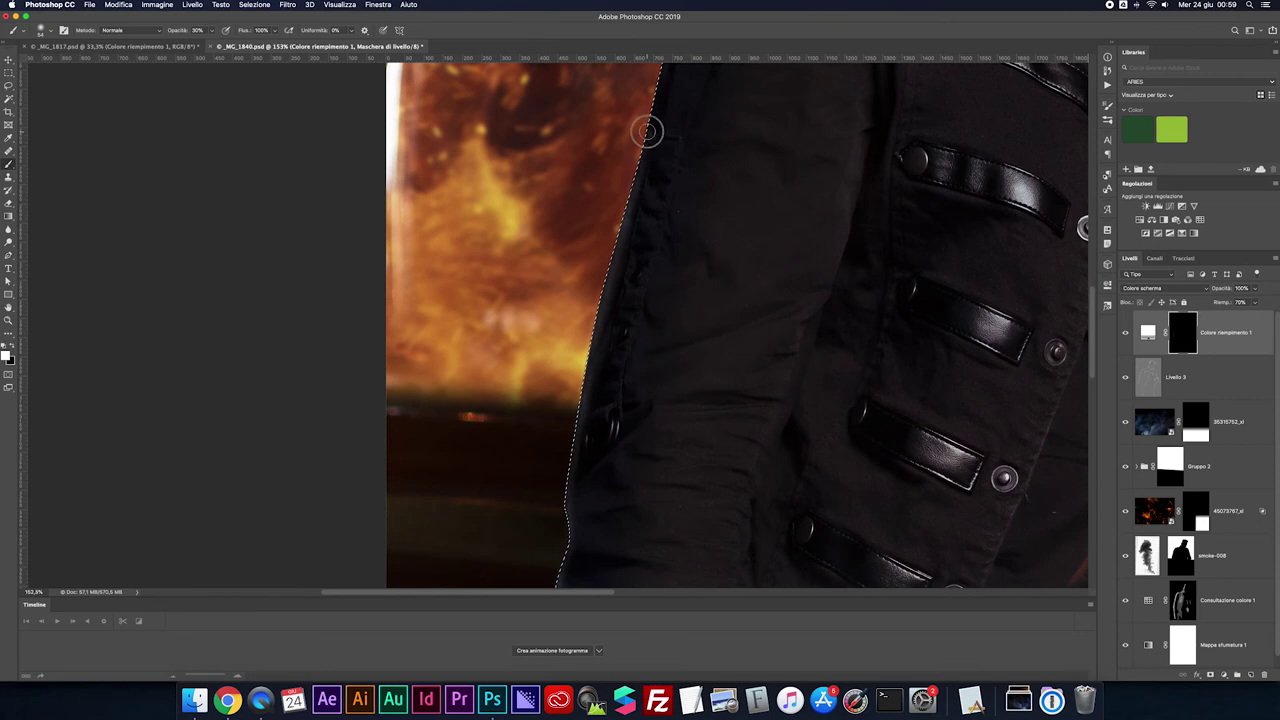
scroll(634, 291, "up", 2)
scroll(630, 285, "up", 2)
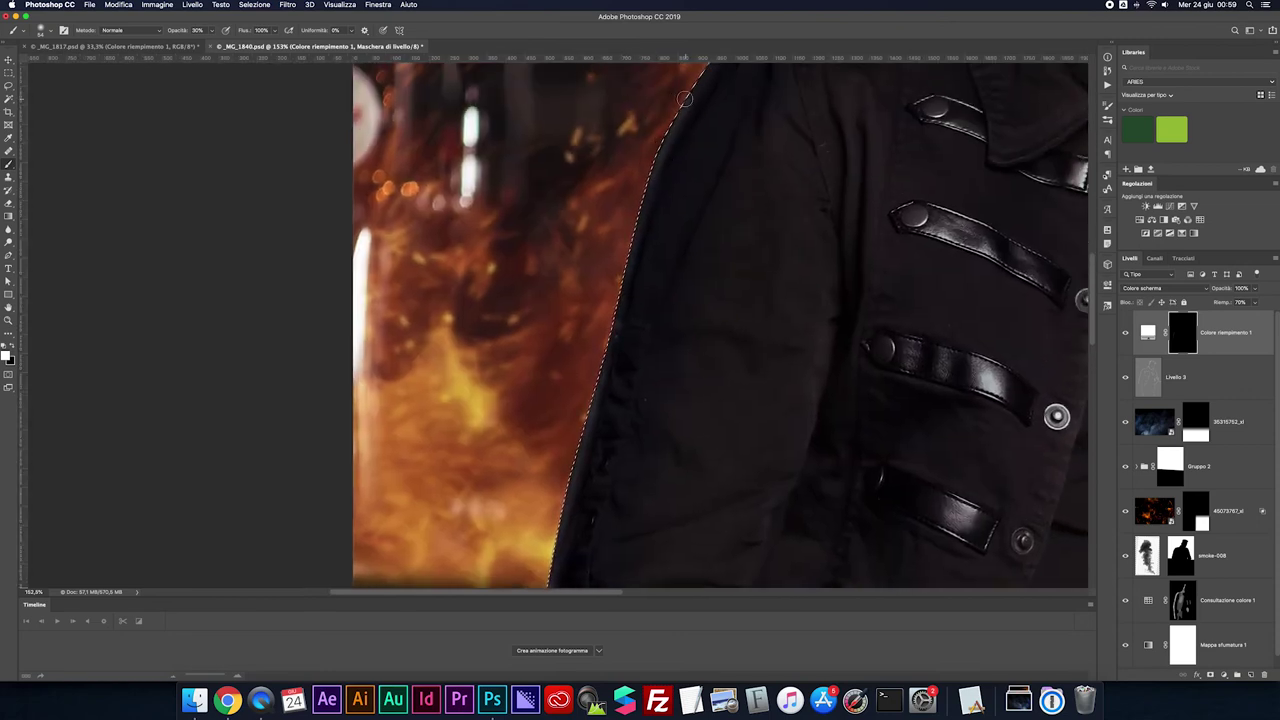
left_click_drag(635, 219, 610, 277)
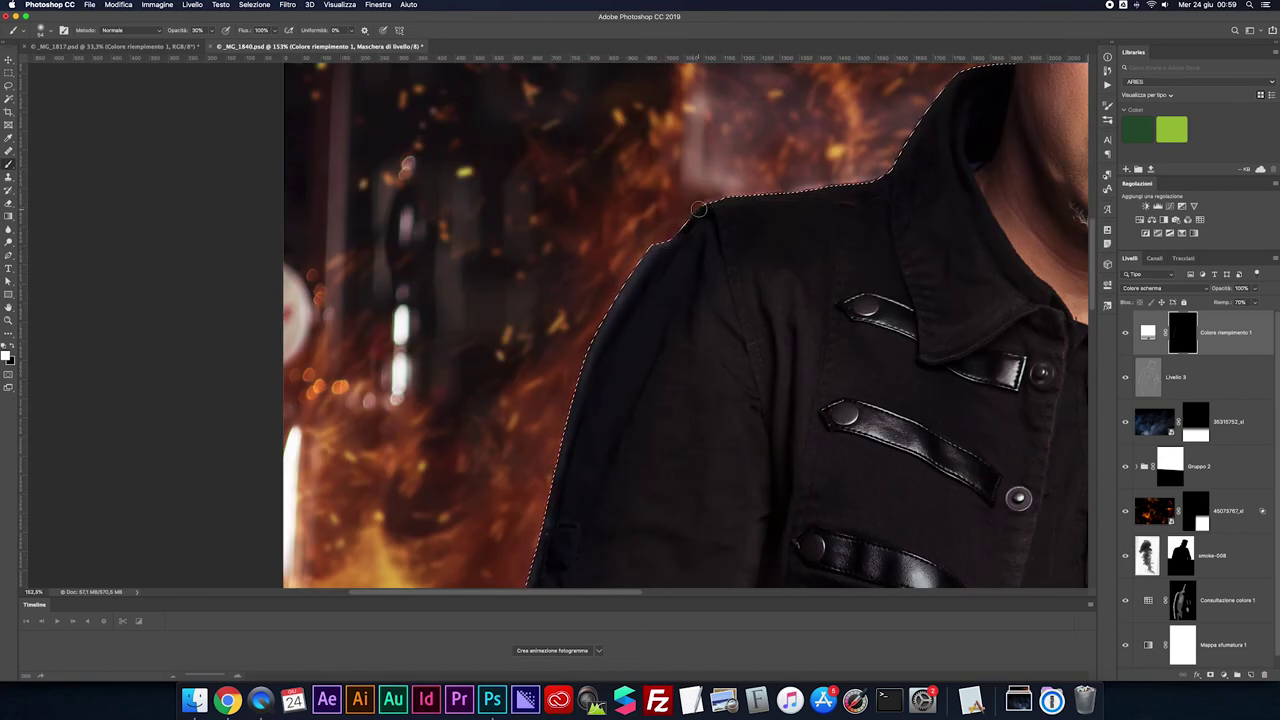
scroll(700, 215, "up", 1)
scroll(722, 208, "up", 2)
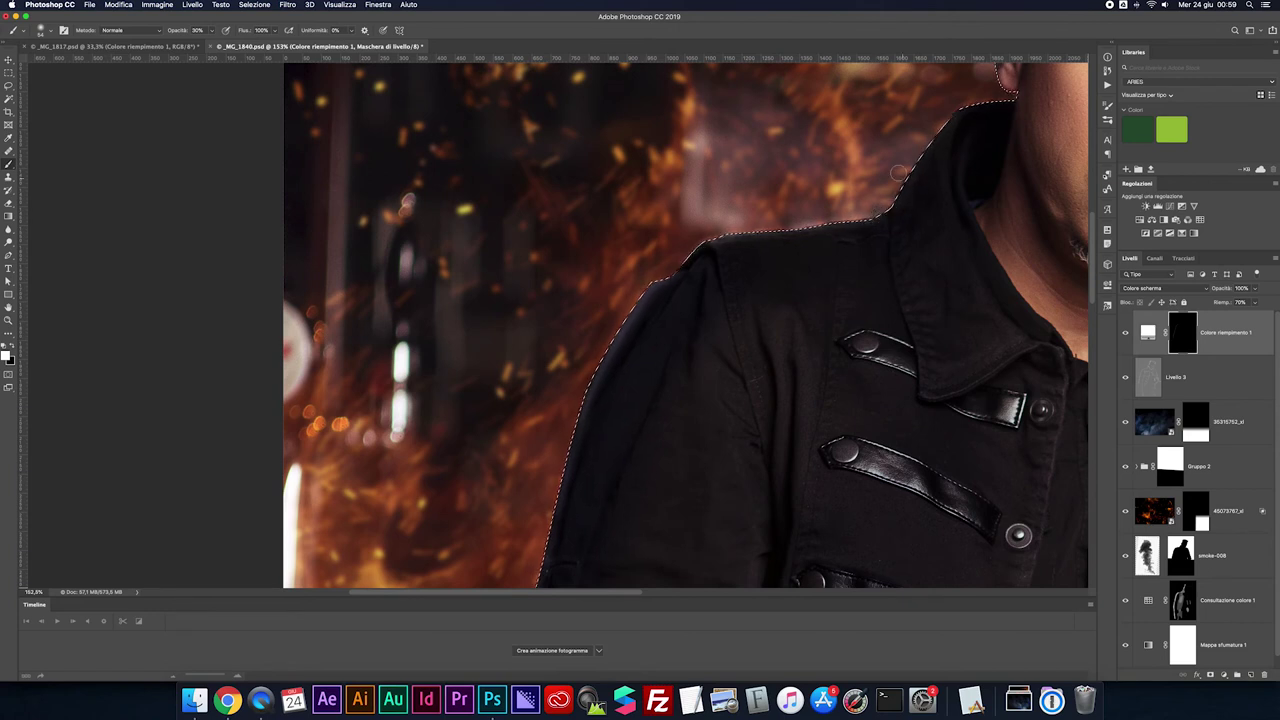
left_click_drag(899, 172, 730, 337)
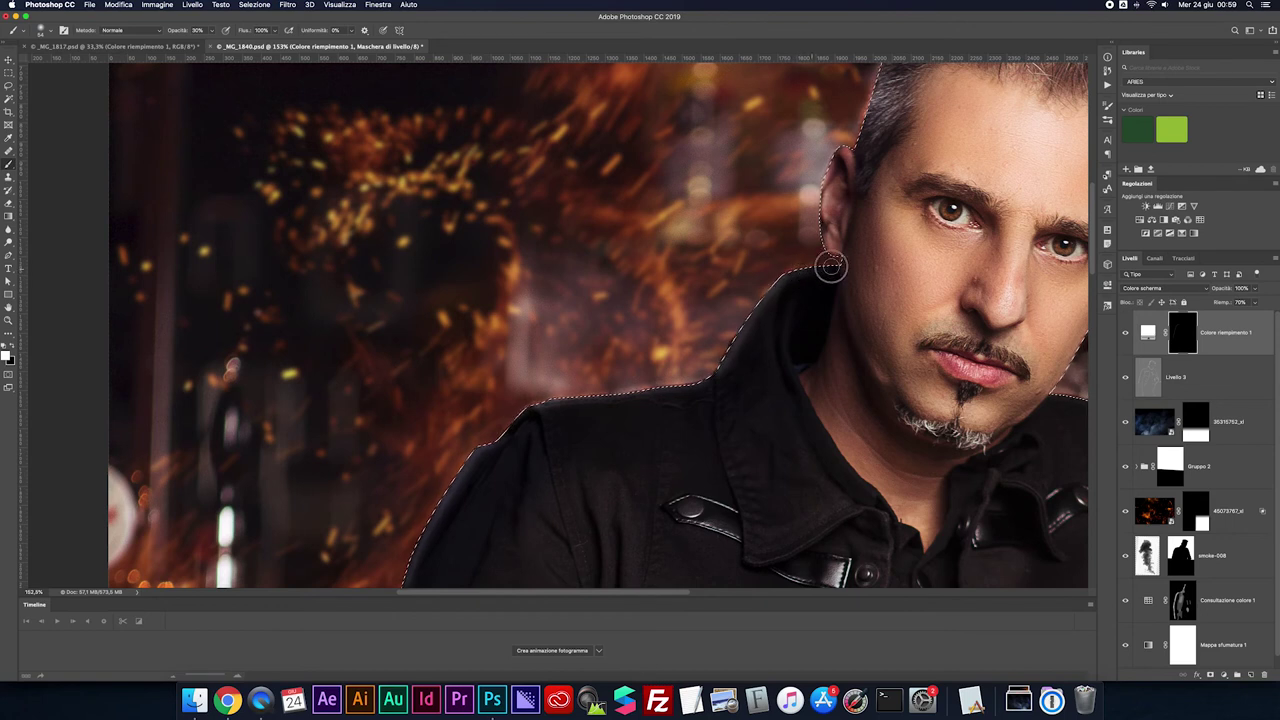
Paint glow along the jaw, undo and repaint it, then glow down the shoulder edge
scroll(830, 266, "up", 1)
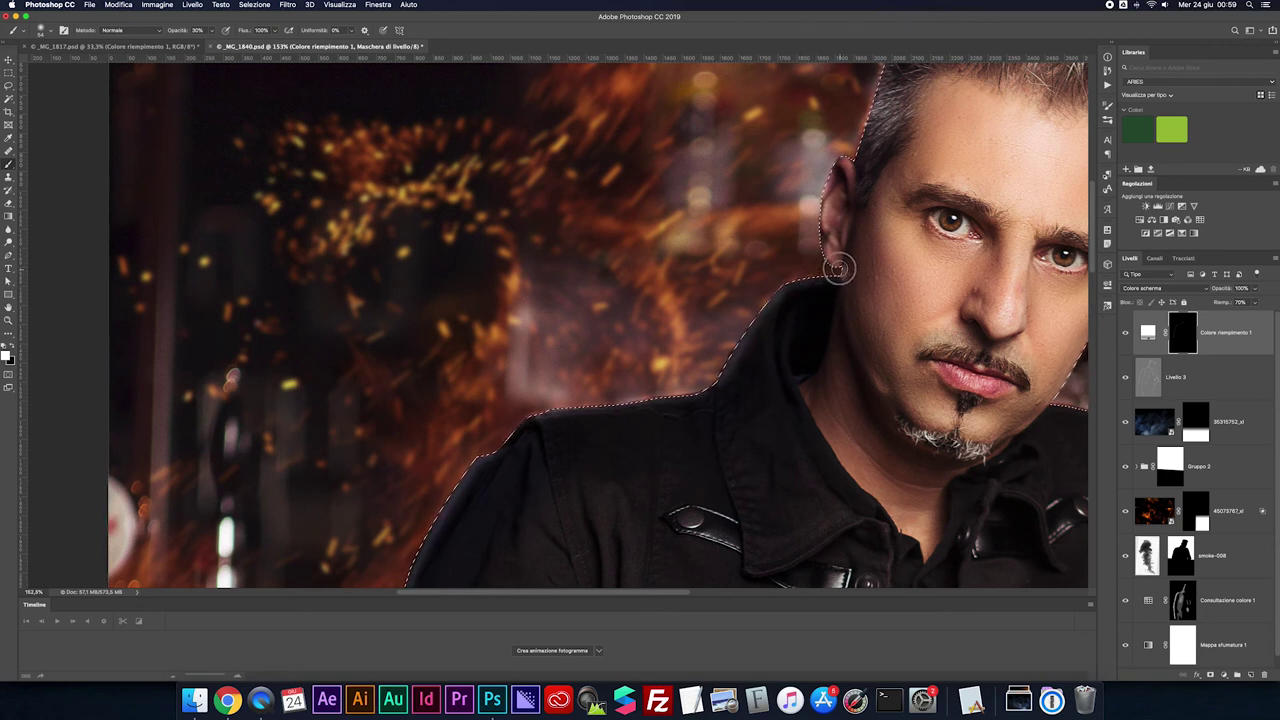
scroll(830, 215, "up", 2)
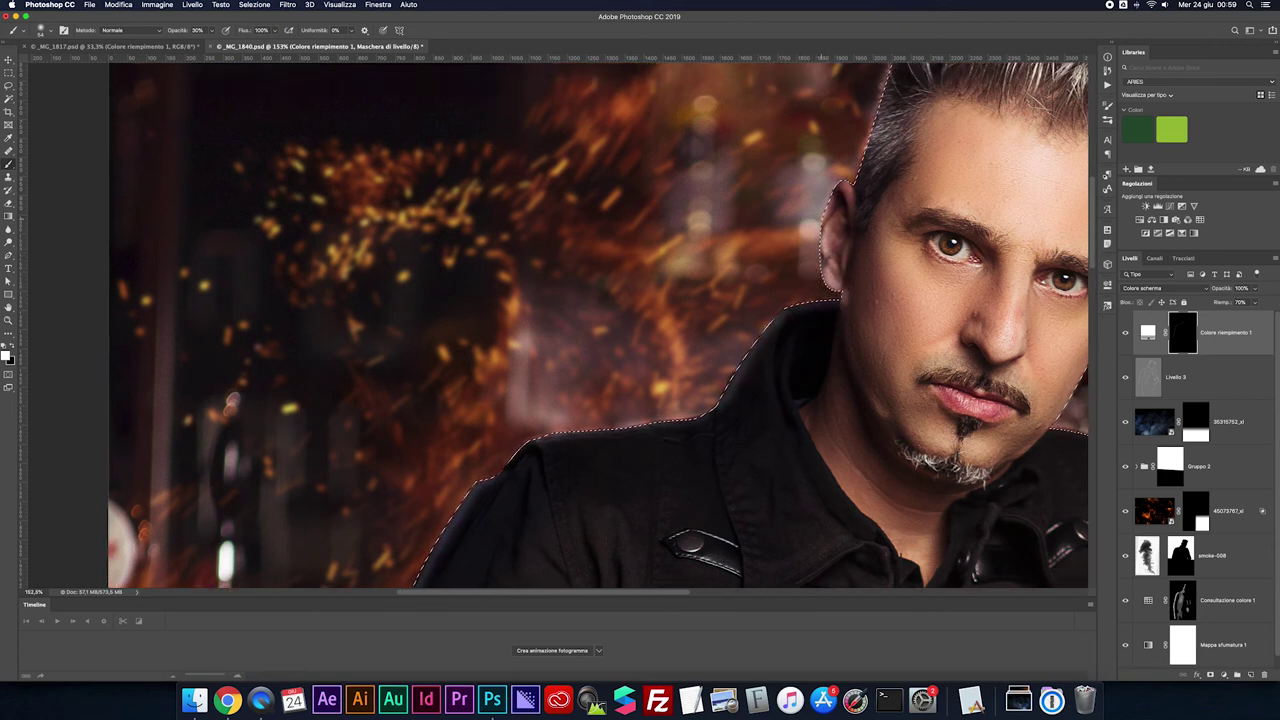
scroll(855, 185, "up", 3)
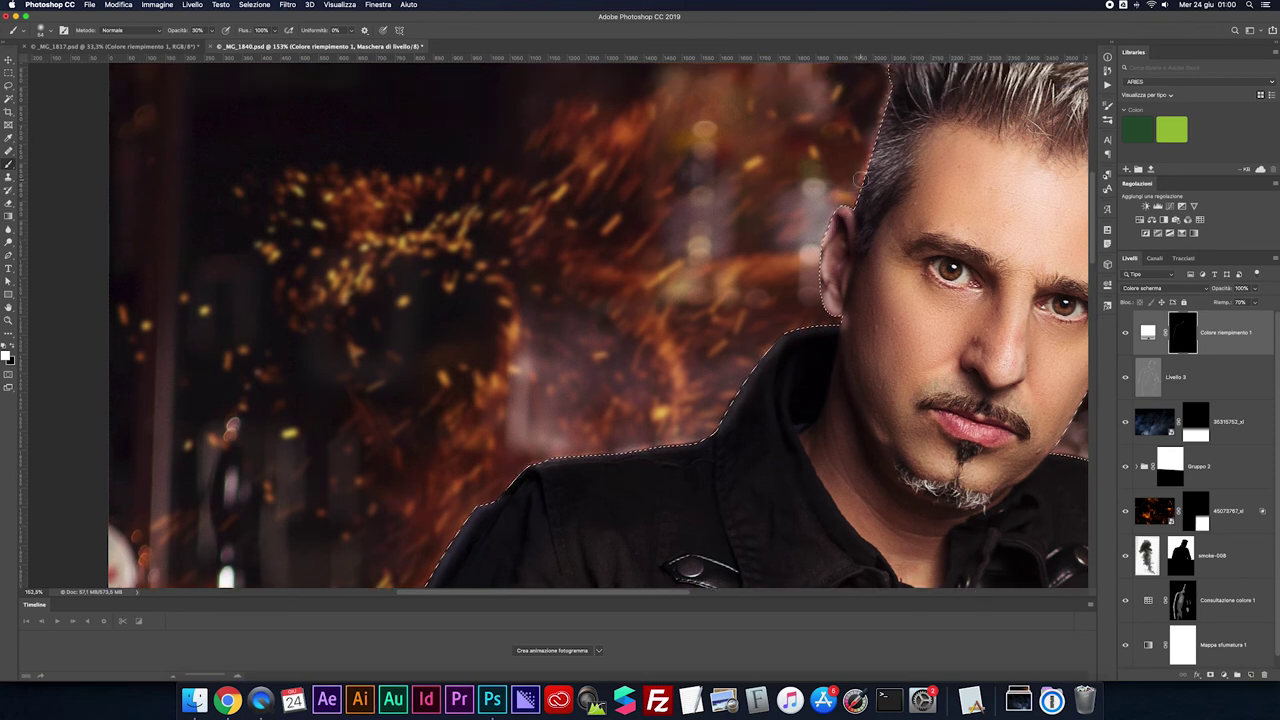
scroll(860, 179, "up", 7)
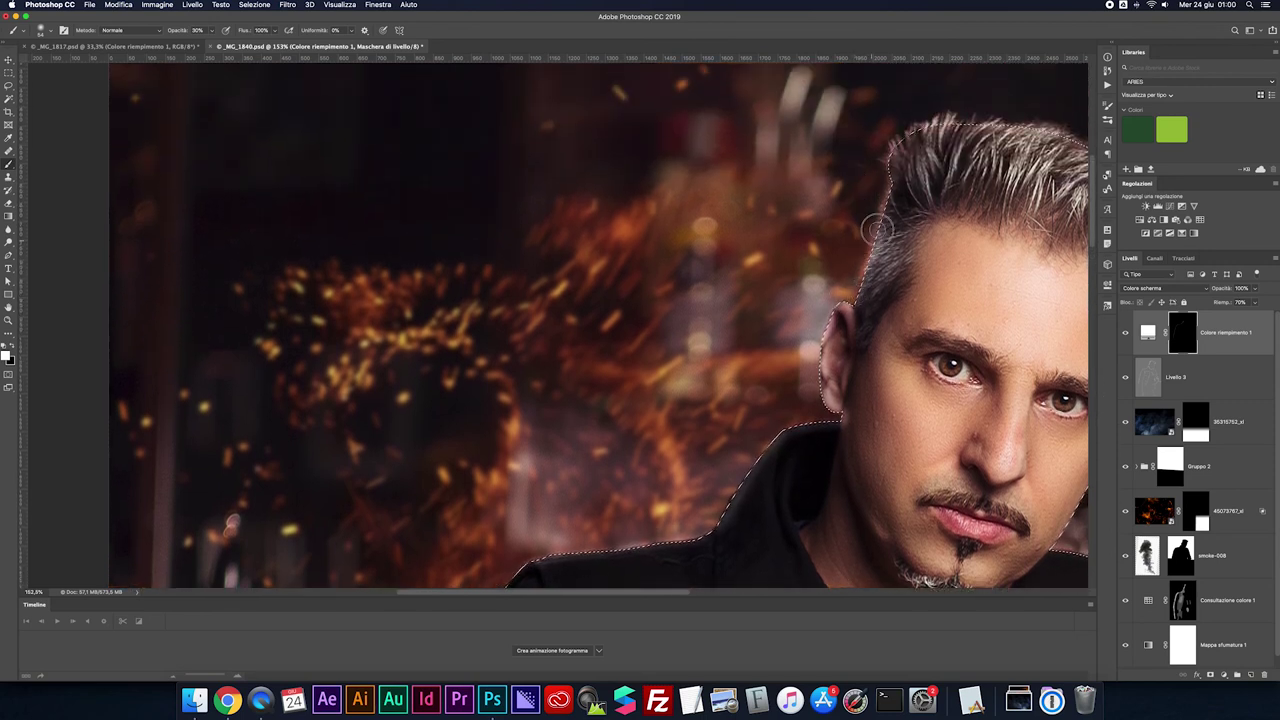
scroll(885, 172, "up", 1)
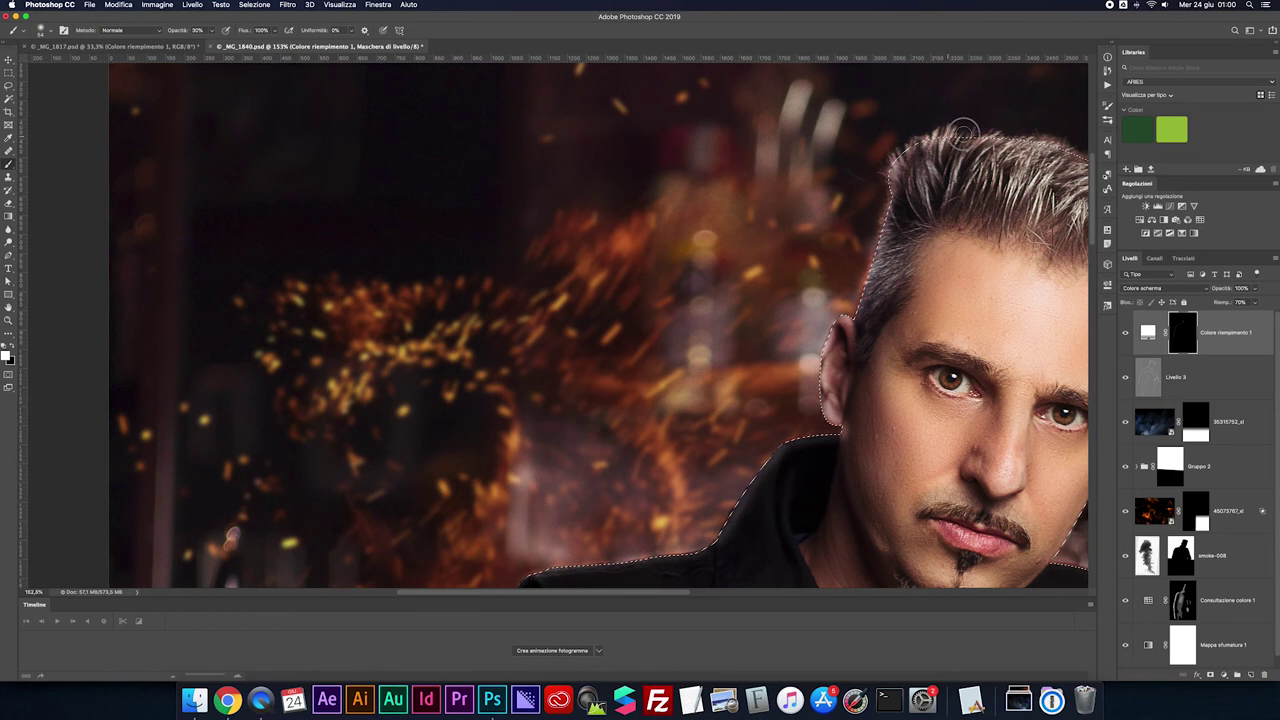
scroll(958, 140, "up", 1)
scroll(962, 138, "right", 8)
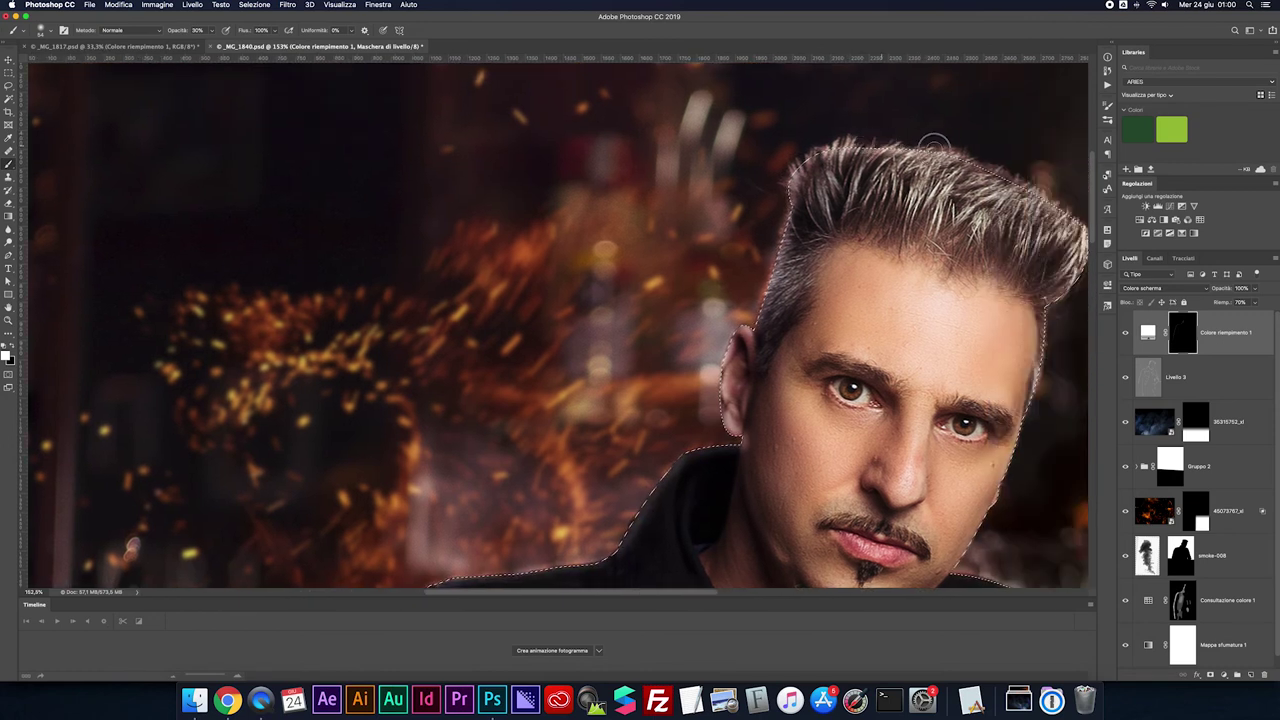
scroll(1025, 190, "right", 3)
scroll(990, 195, "right", 3)
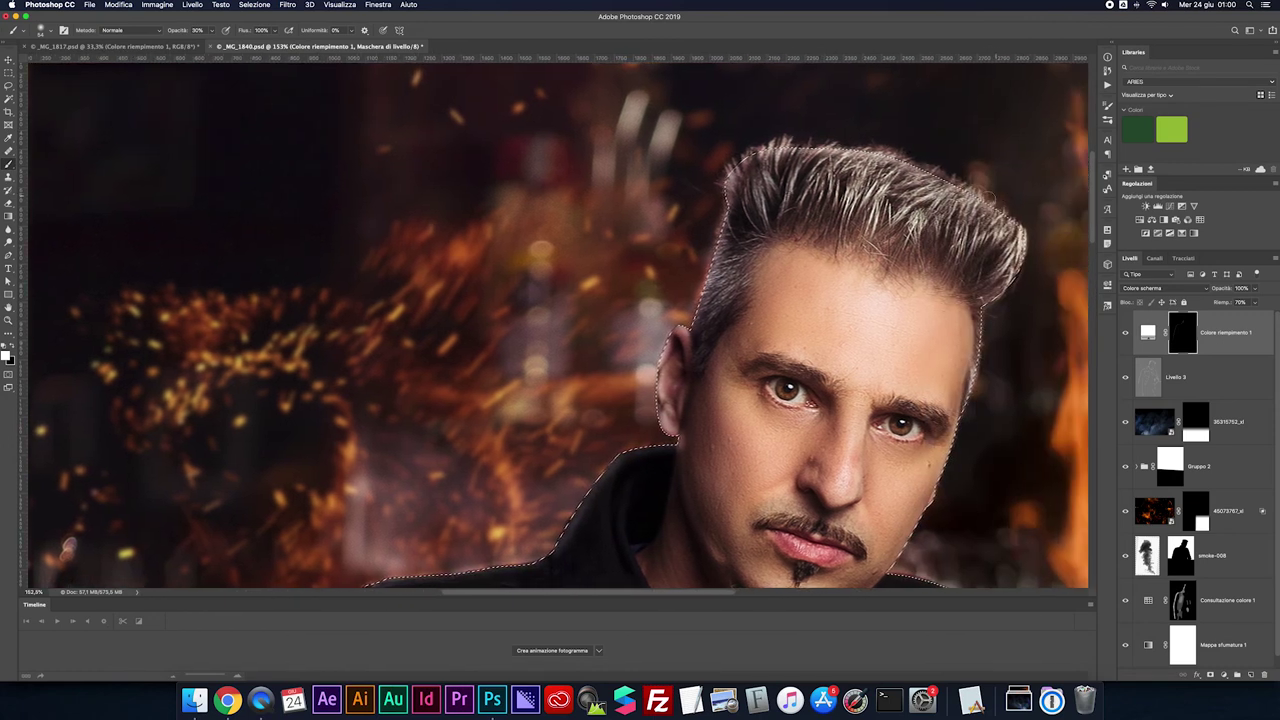
scroll(960, 200, "right", 3)
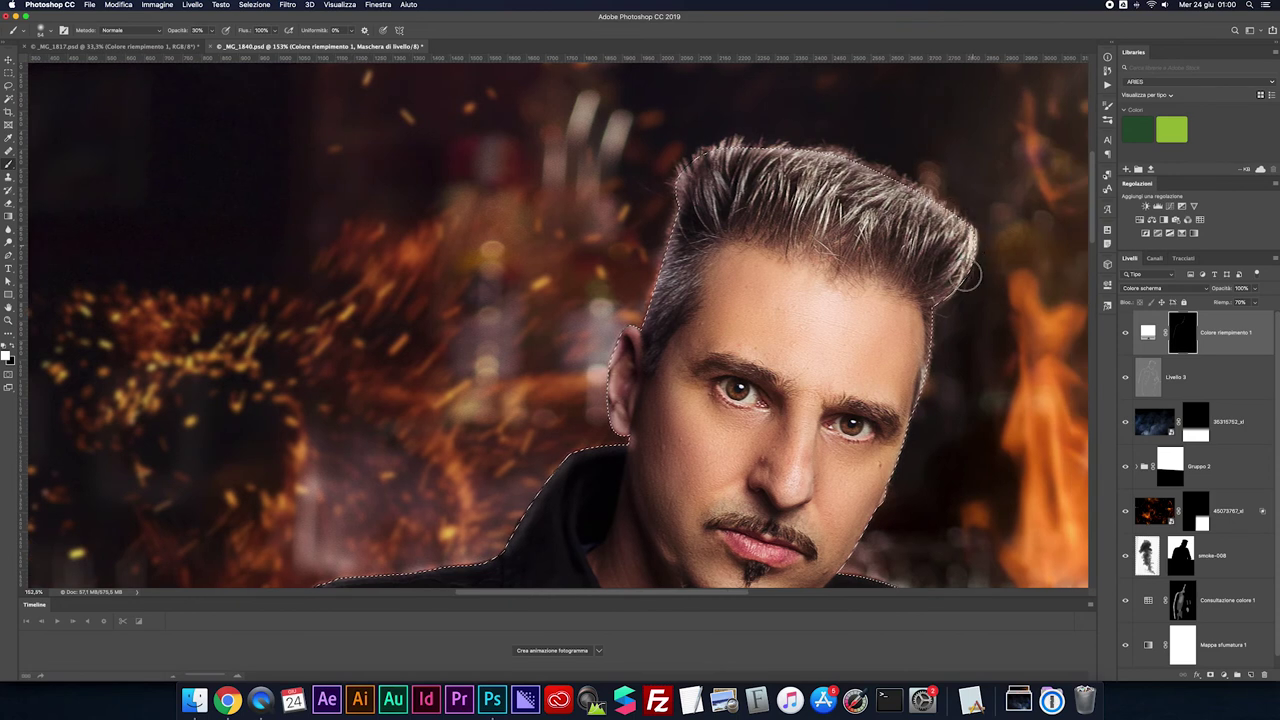
scroll(930, 378, "down", 1)
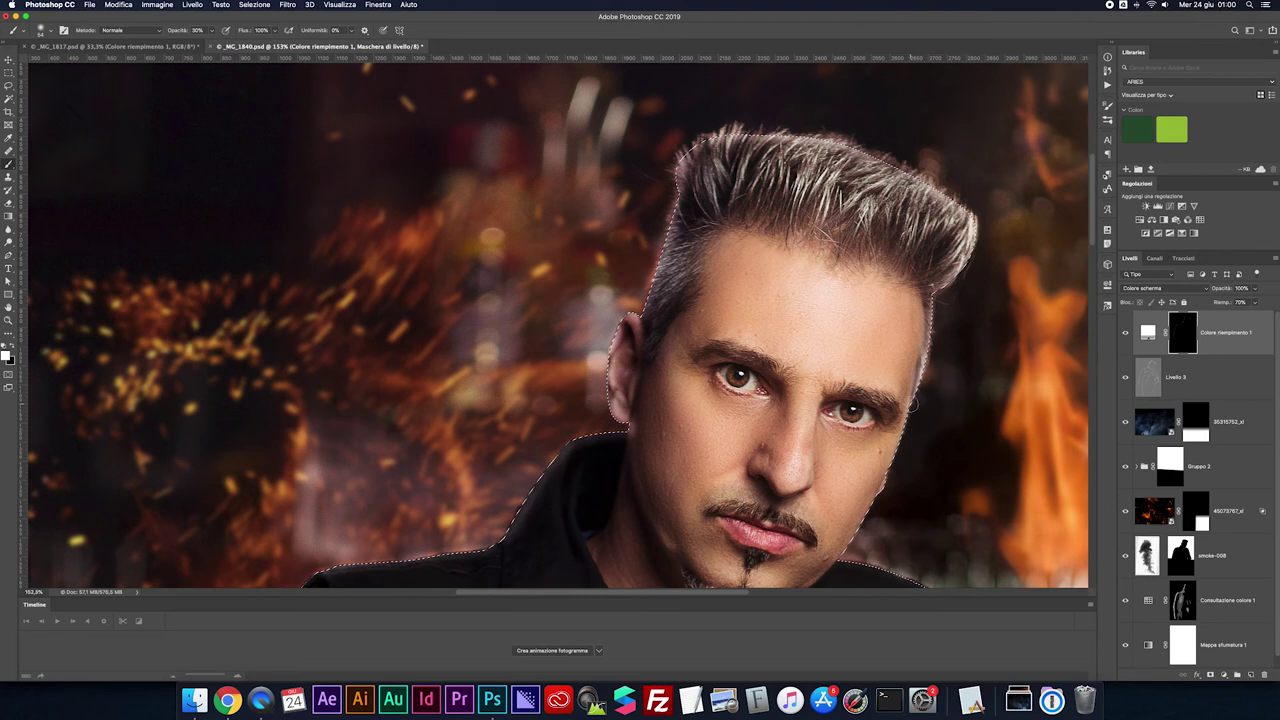
left_click_drag(912, 412, 843, 561)
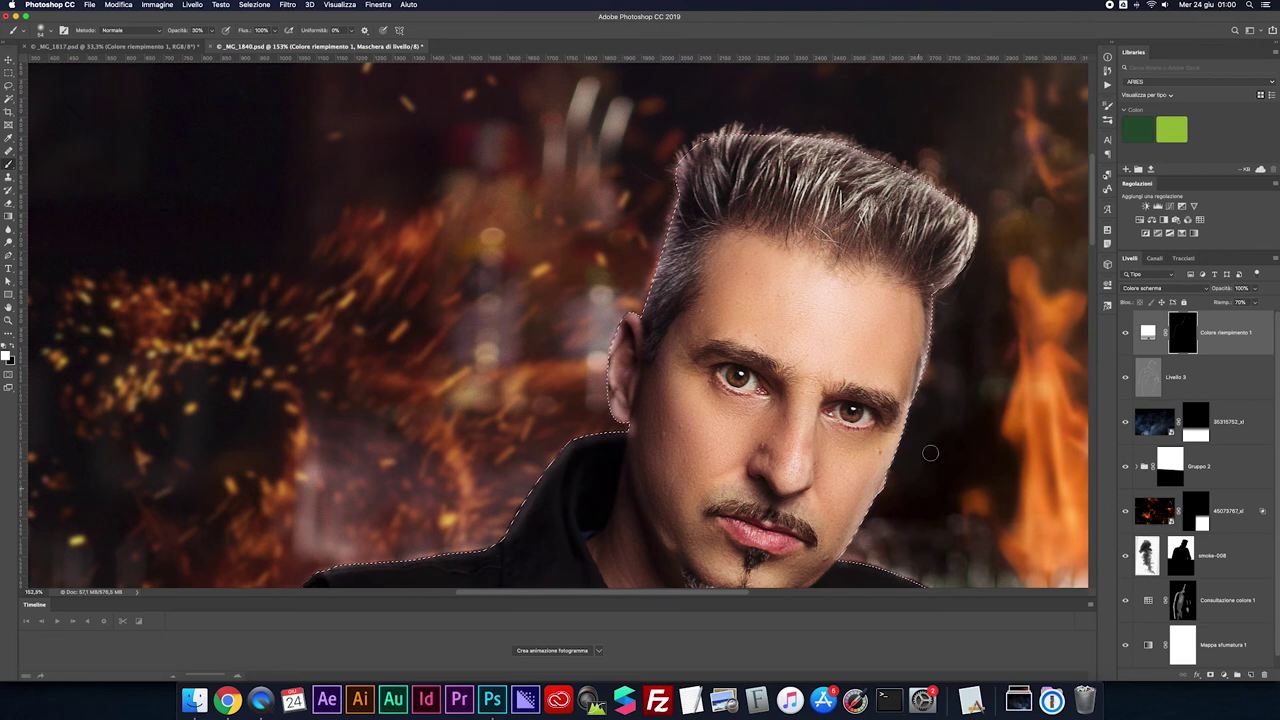
key("ctrl+z")
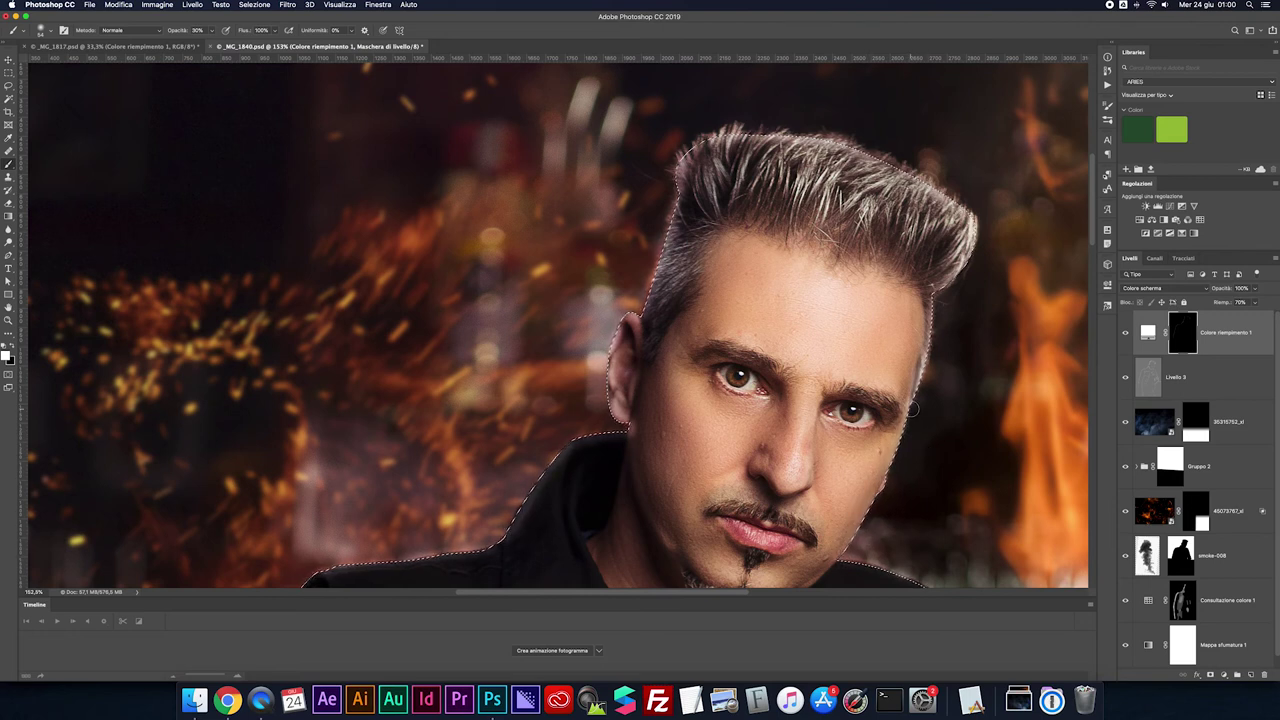
mouse_move(910, 414)
left_mouse_down()
mouse_move(841, 565)
mouse_move(732, 348)
left_mouse_up()
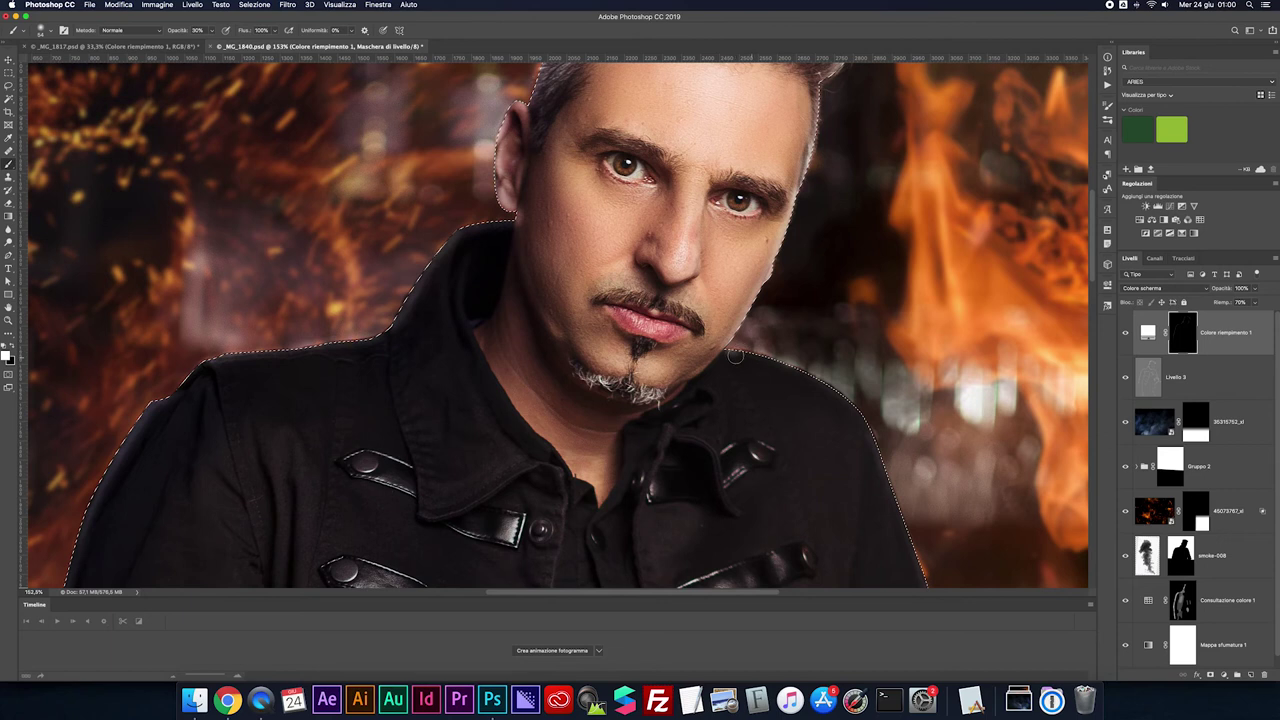
mouse_move(742, 355)
left_mouse_down()
mouse_move(856, 403)
mouse_move(899, 502)
left_mouse_up()
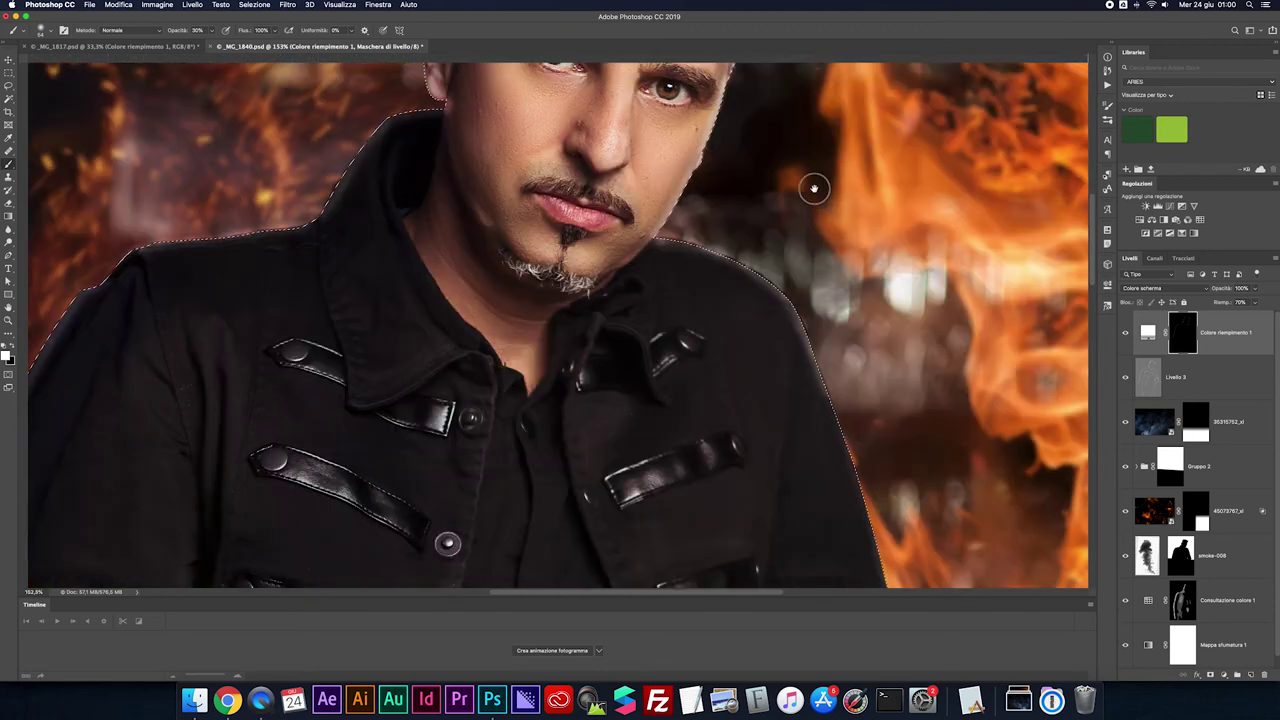
Brush rim glow over the shoulder, down the sleeve and along the hand and cuff edge
scroll(814, 189, "down", 5)
left_click_drag(771, 390, 724, 240)
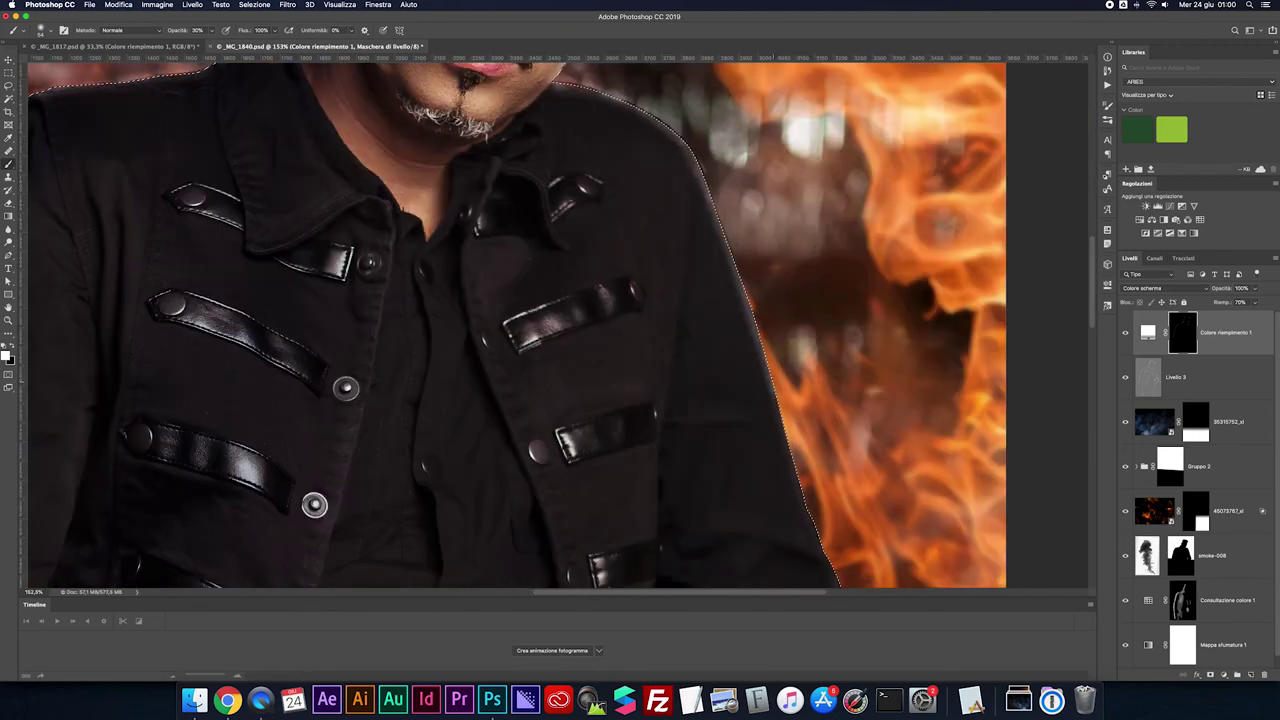
scroll(889, 491, "down", 5)
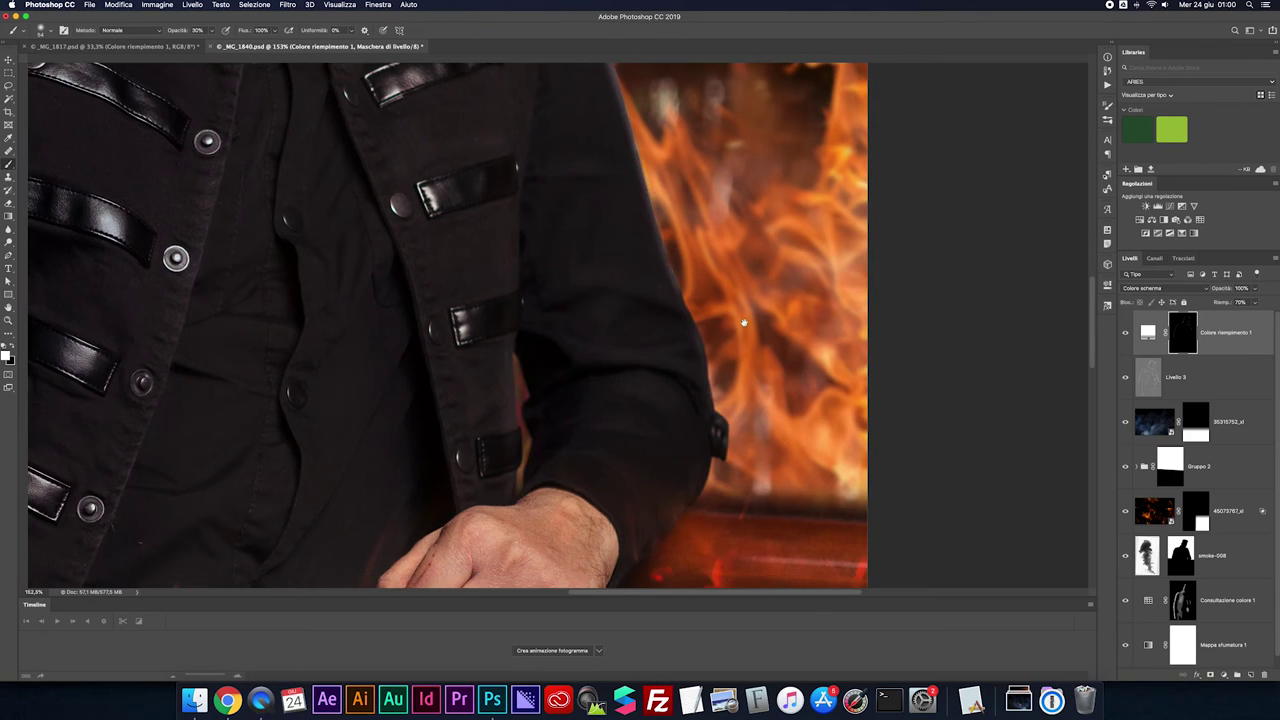
mouse_move(705, 352)
left_mouse_down()
mouse_move(731, 433)
mouse_move(648, 552)
left_mouse_up()
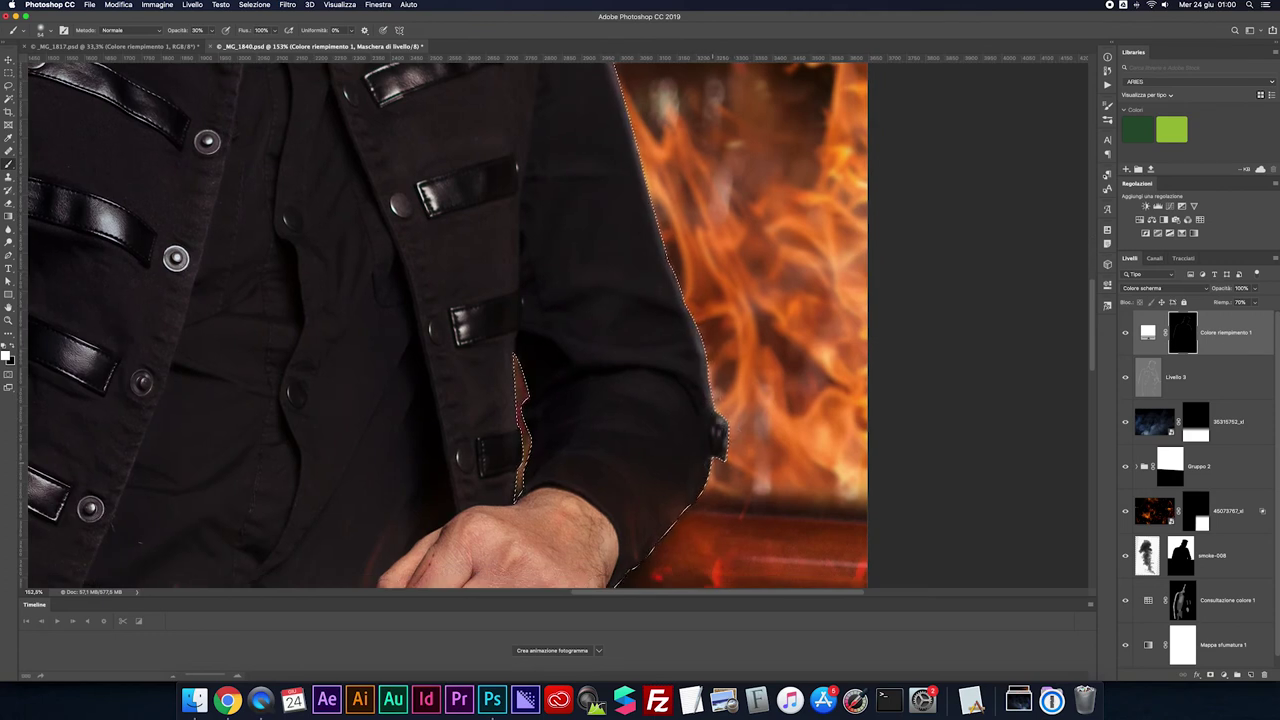
left_click_drag(709, 485, 657, 540)
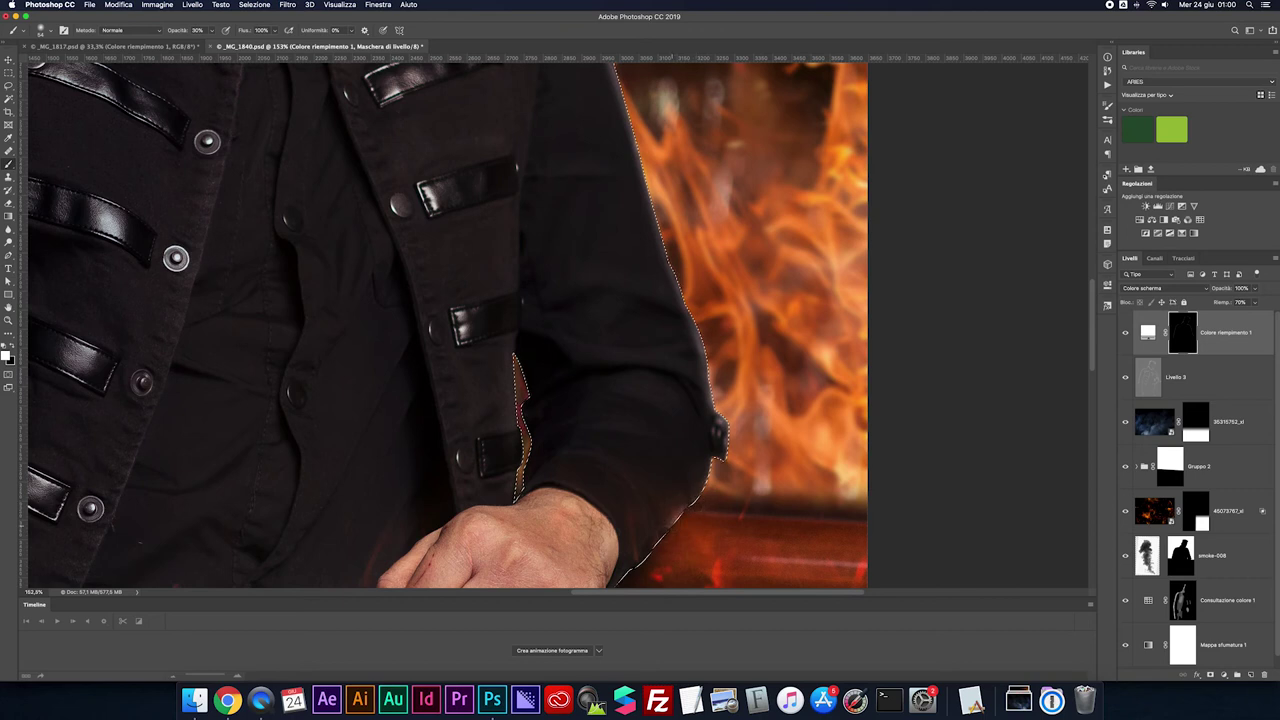
scroll(625, 560, "down", 5)
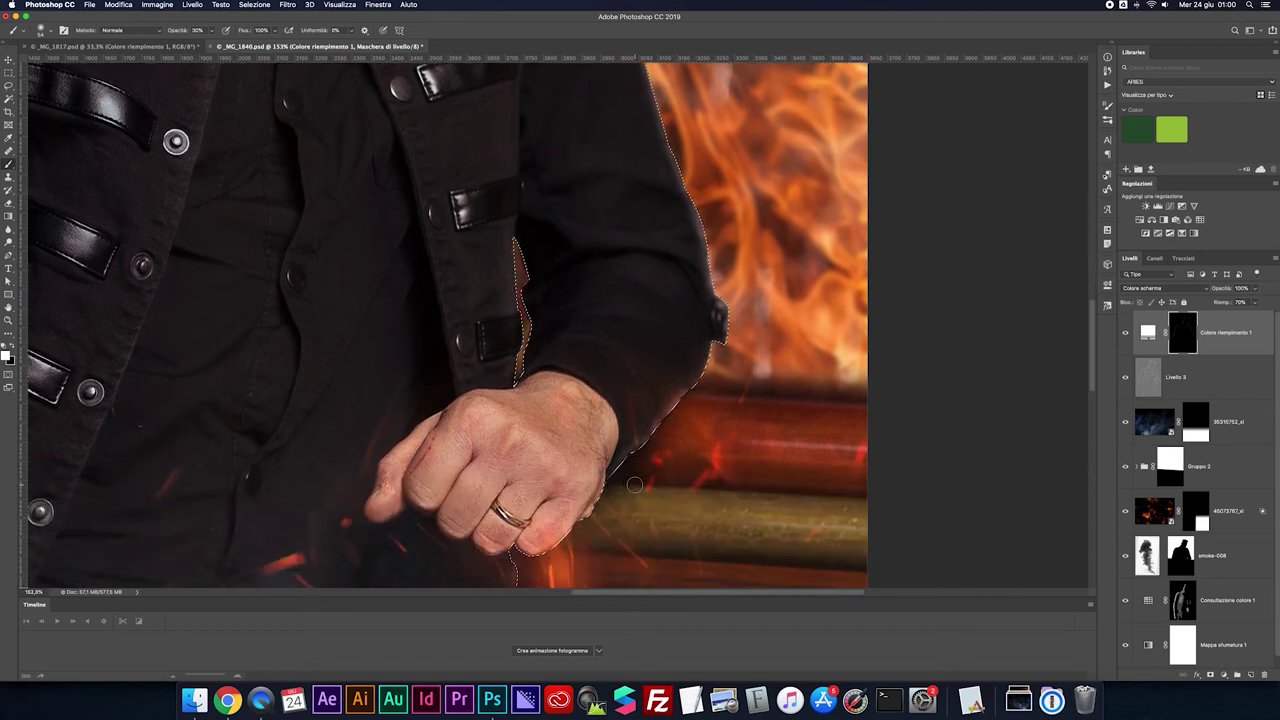
left_click_drag(612, 478, 525, 576)
With a smaller brush, glow under the fingertip, below the hand and along the jacket flap
scroll(537, 552, "up", 1)
scroll(525, 560, "down", 3)
scroll(525, 540, "down", 2)
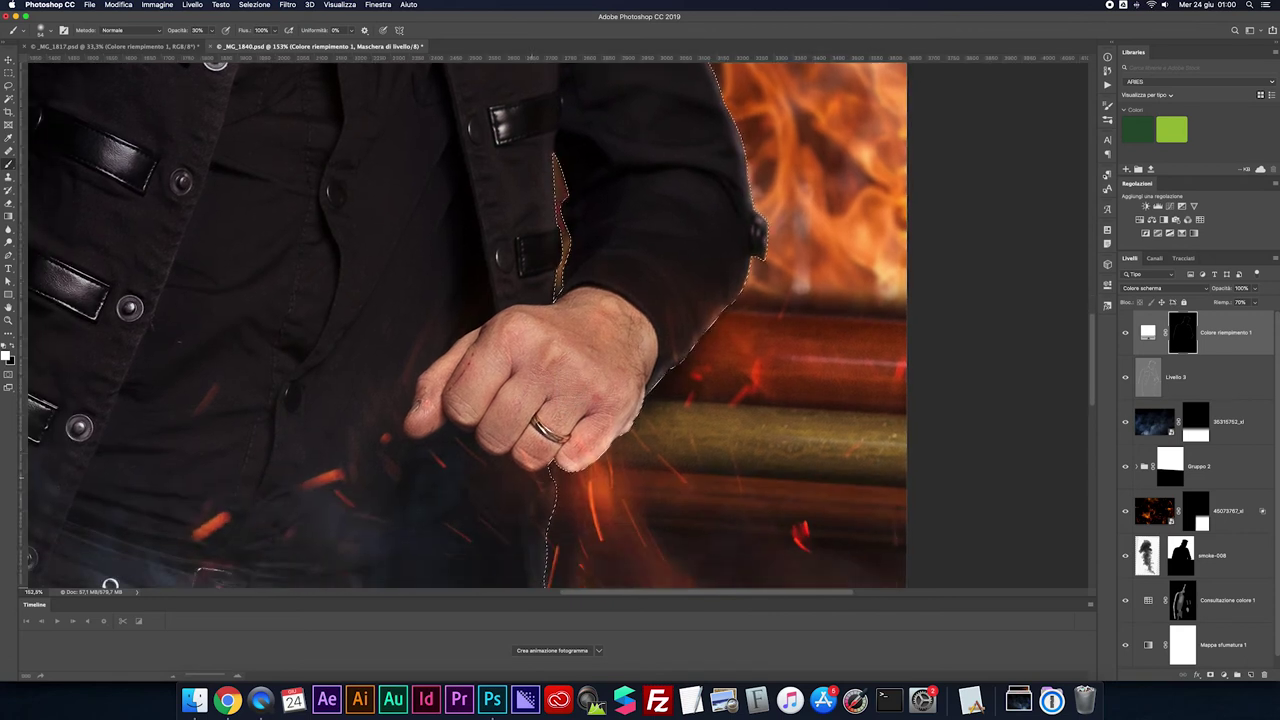
key("bracketleft")
key("bracketleft")
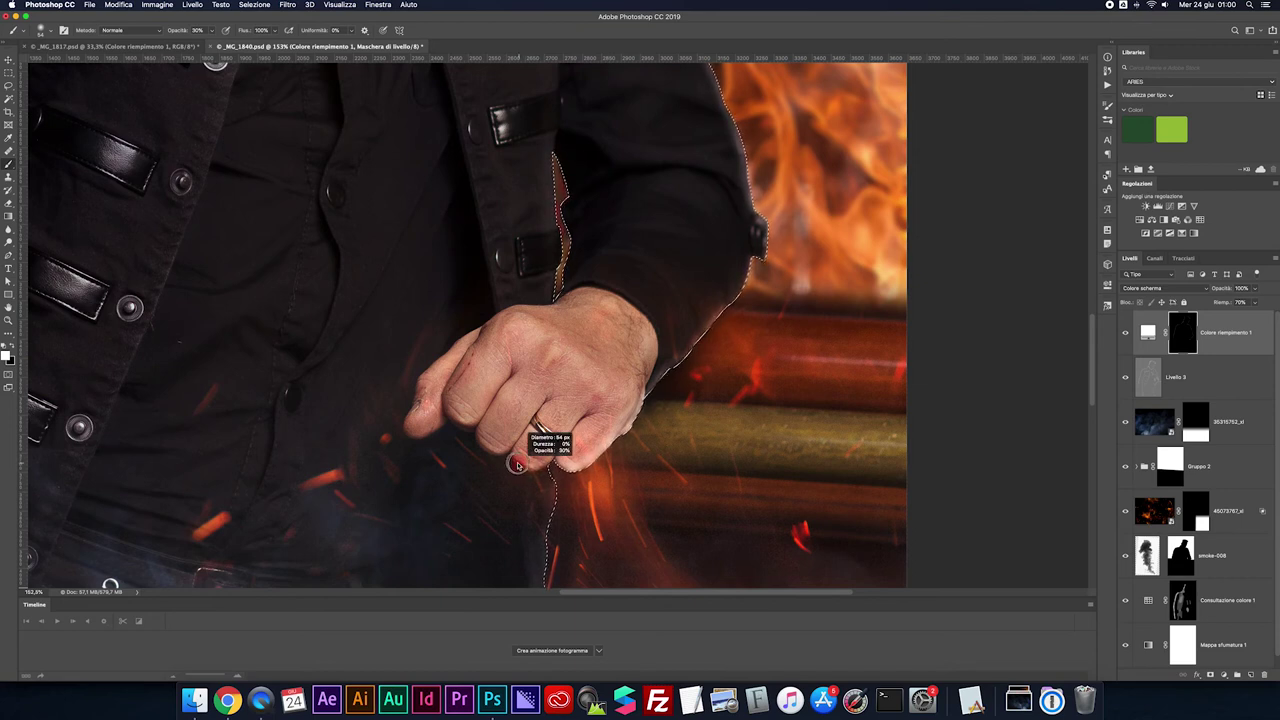
left_click_drag(521, 466, 548, 466)
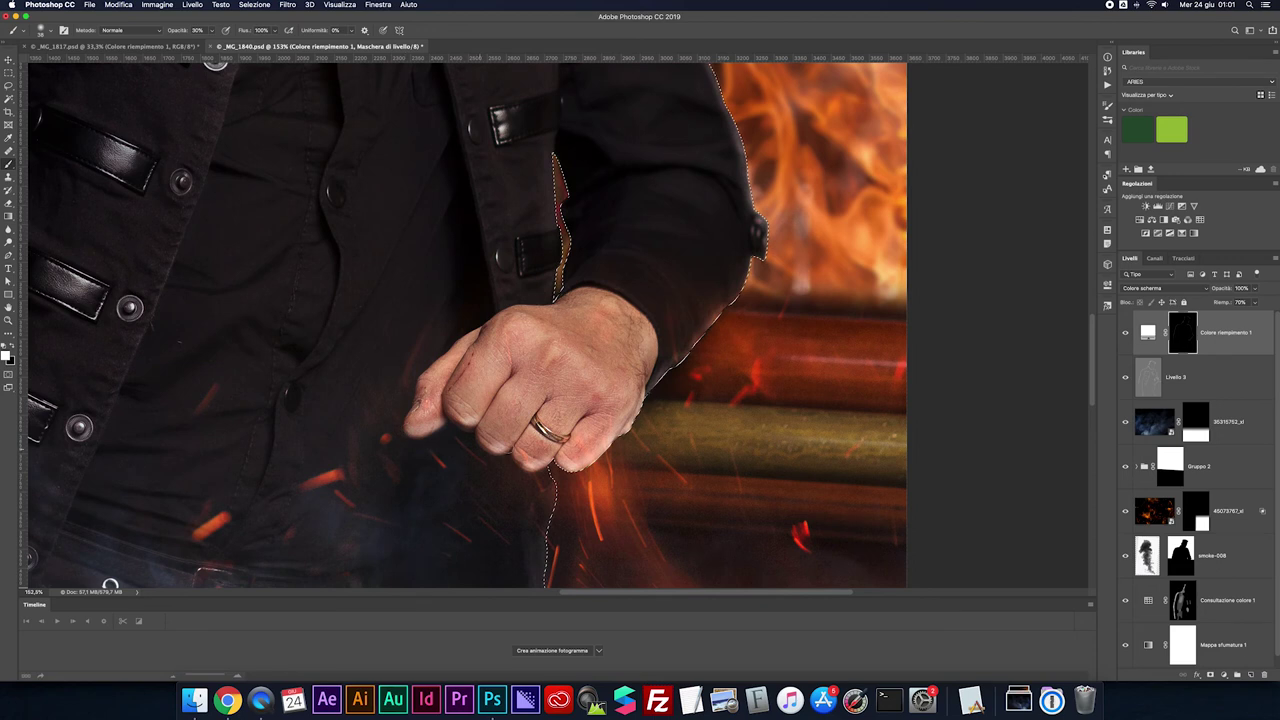
scroll(600, 365, "down", 5)
left_click_drag(552, 342, 545, 433)
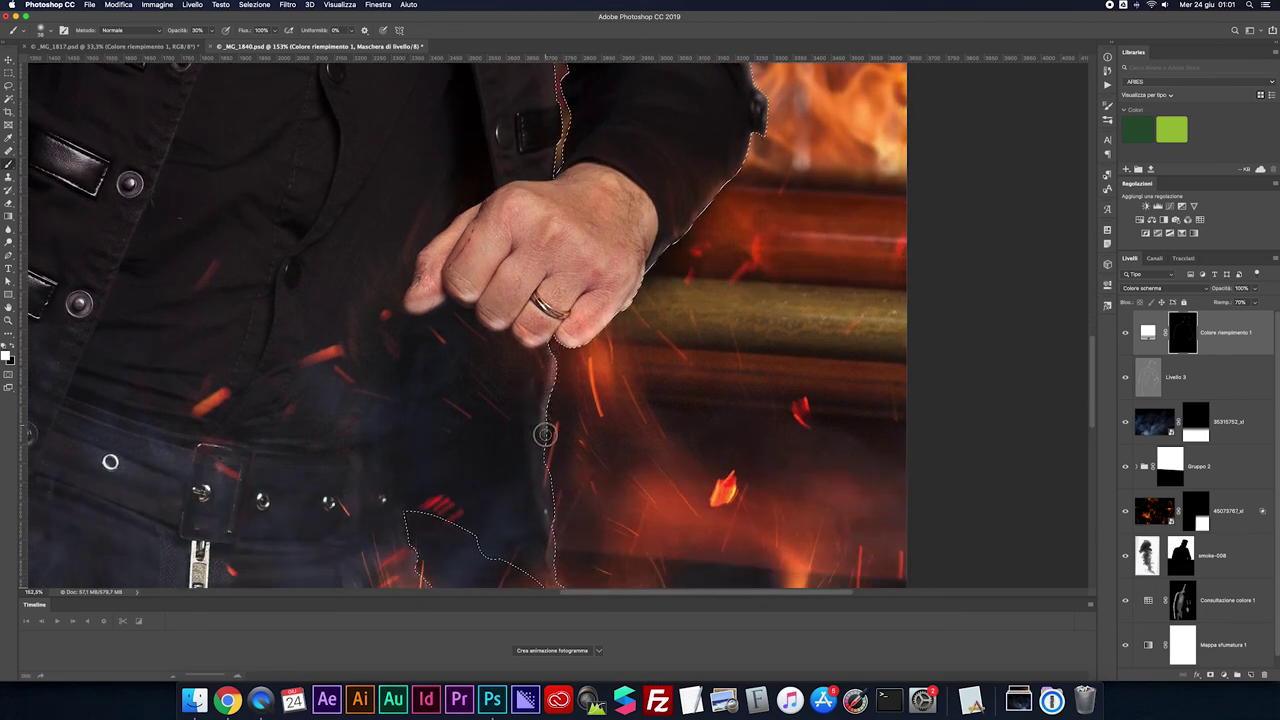
scroll(560, 520, "down", 5)
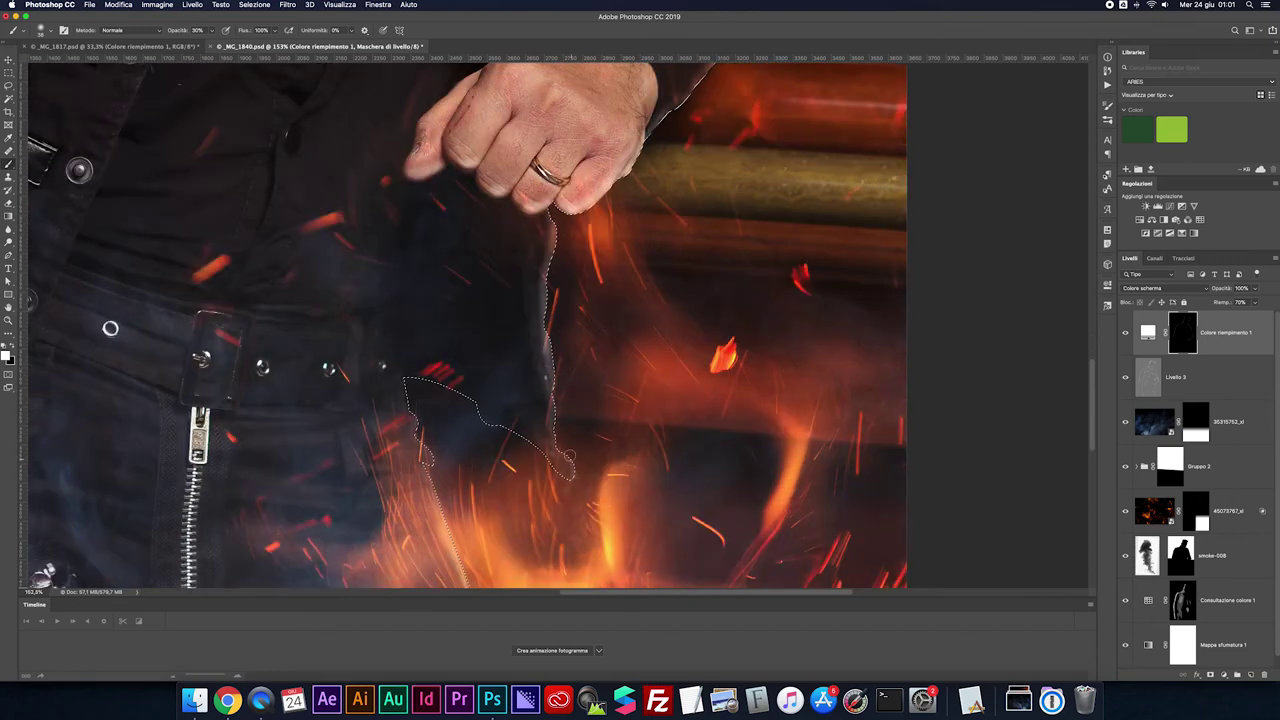
left_click_drag(555, 391, 573, 474)
left_click_drag(436, 466, 439, 484)
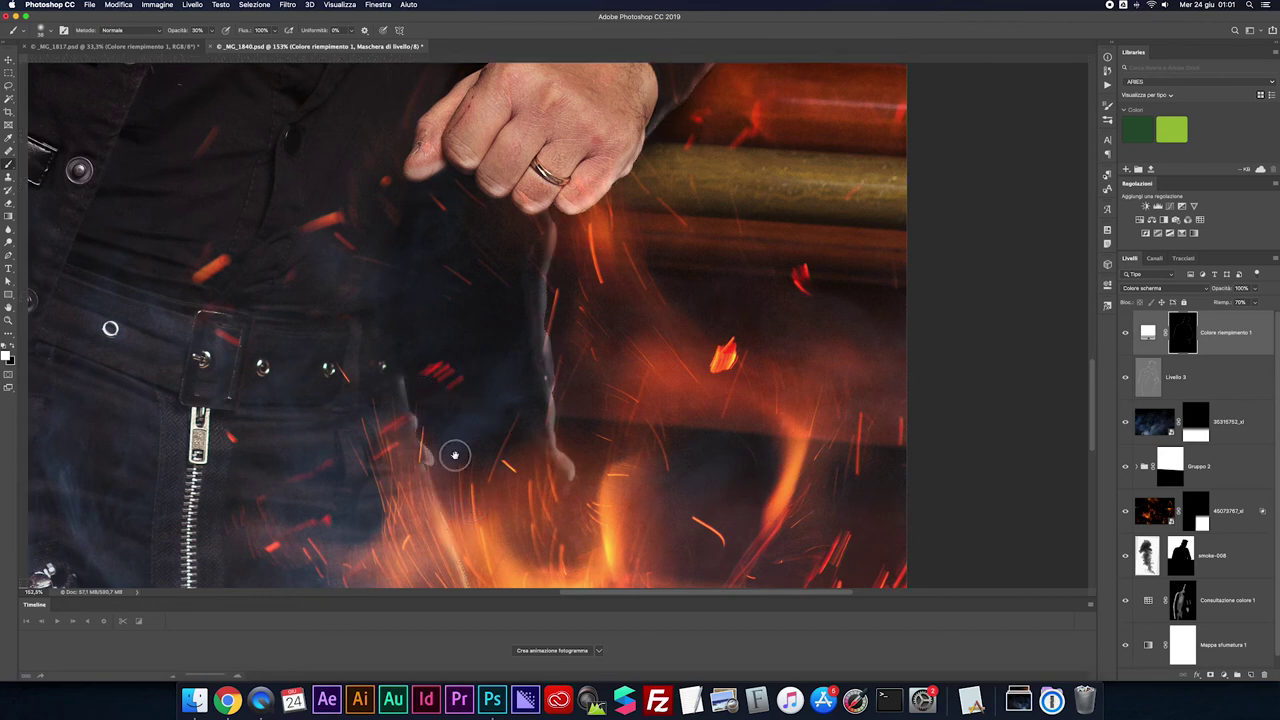
scroll(454, 451, "down", 3)
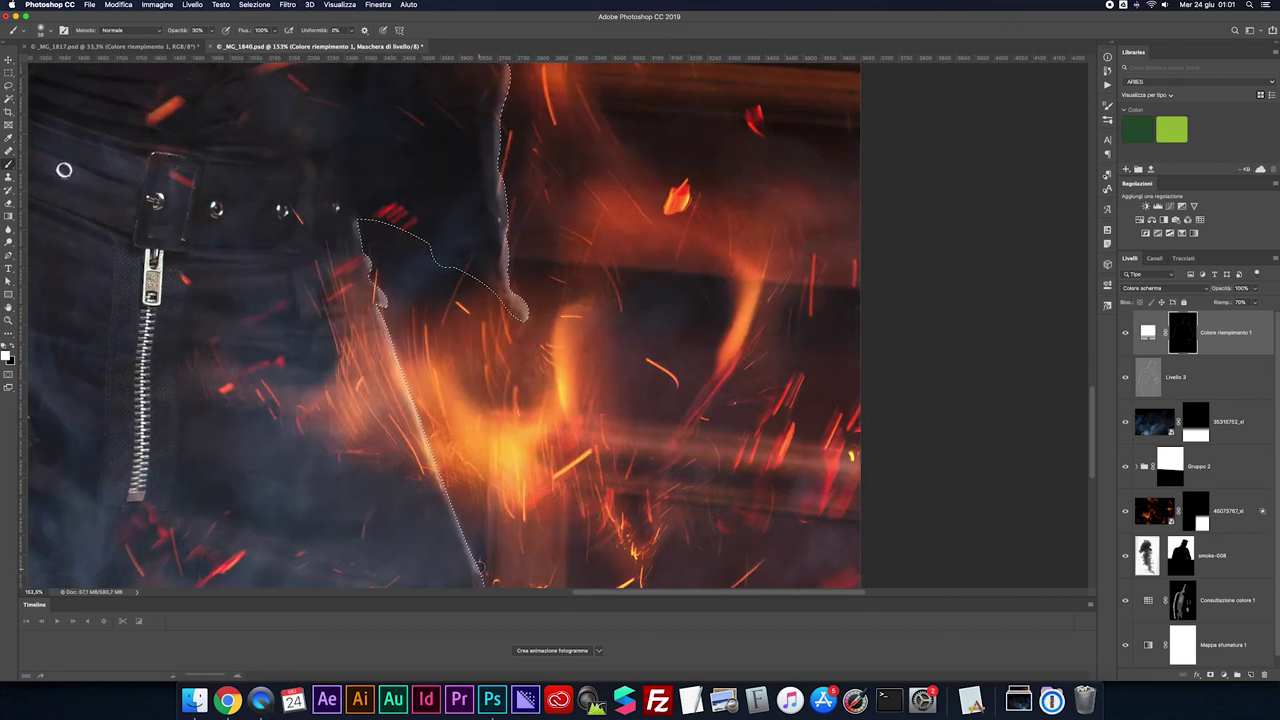
scroll(494, 406, "down", 1)
scroll(478, 342, "down", 3)
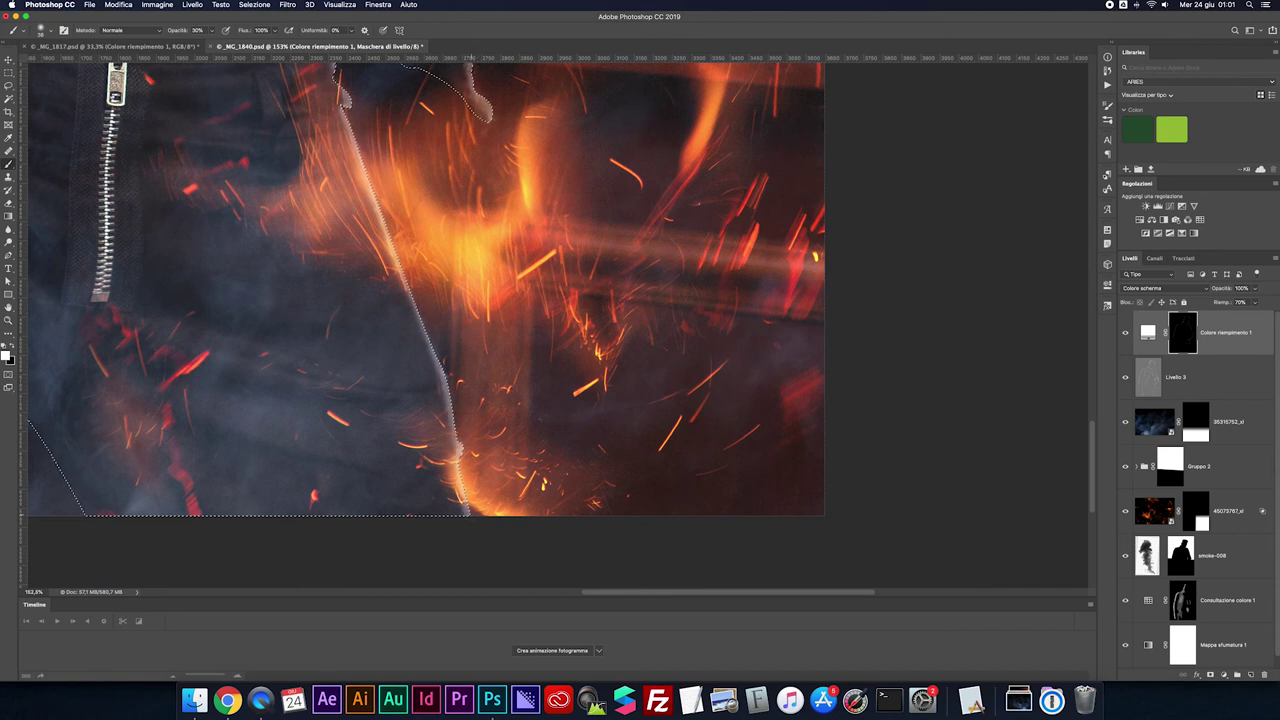
key("super+minus")
key("super+minus")
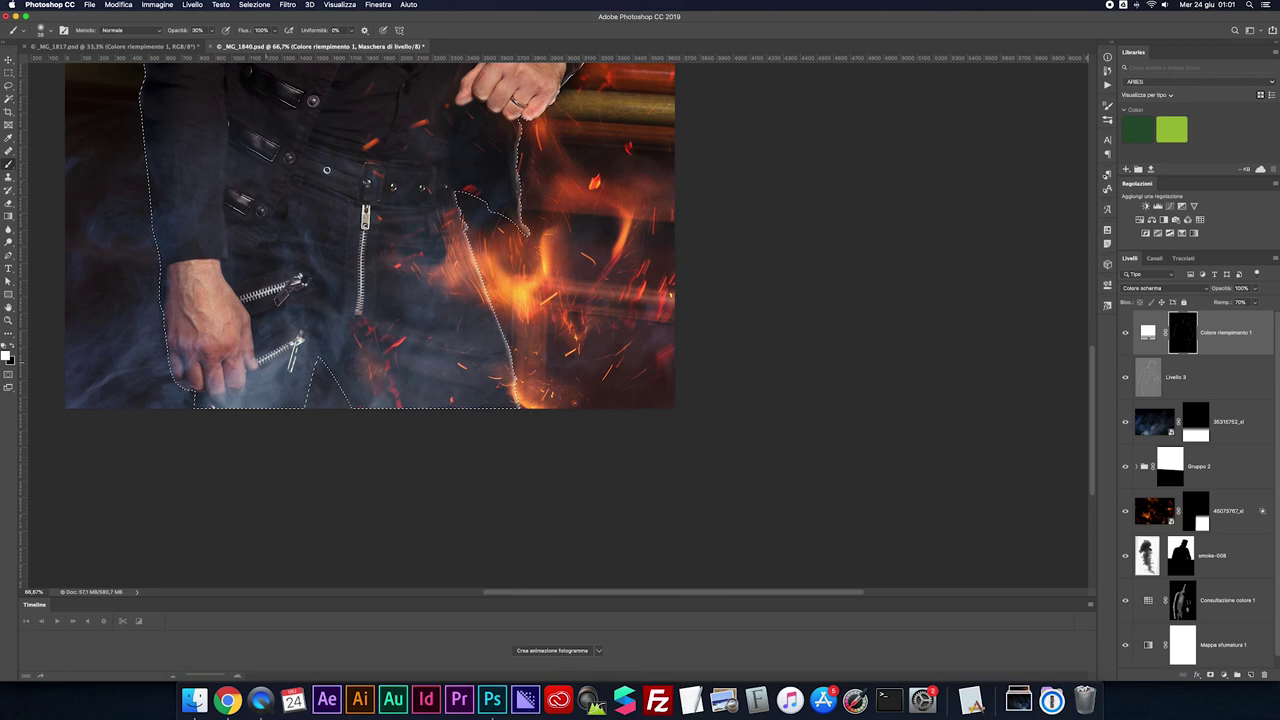
Deselect, then give the Colore riempimento 1 mask a 4 px feather
key("super+0")
key("super+d")
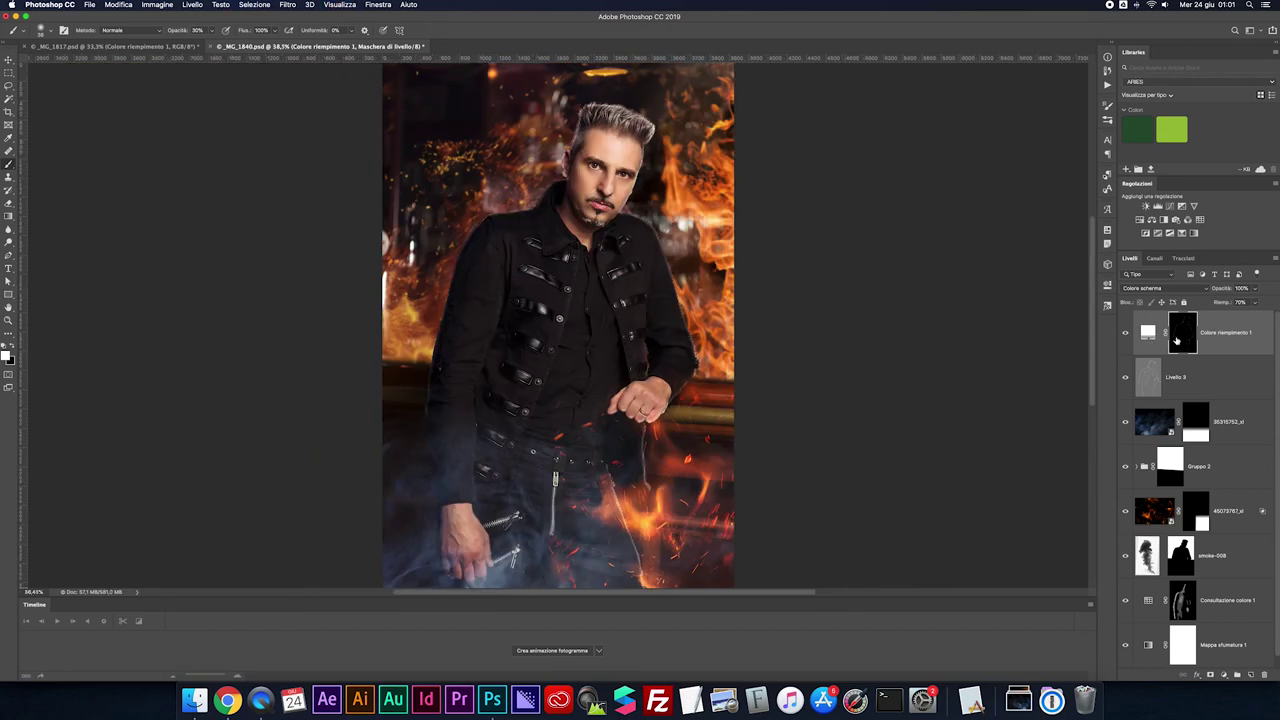
double_click(1177, 341)
left_click(1066, 374)
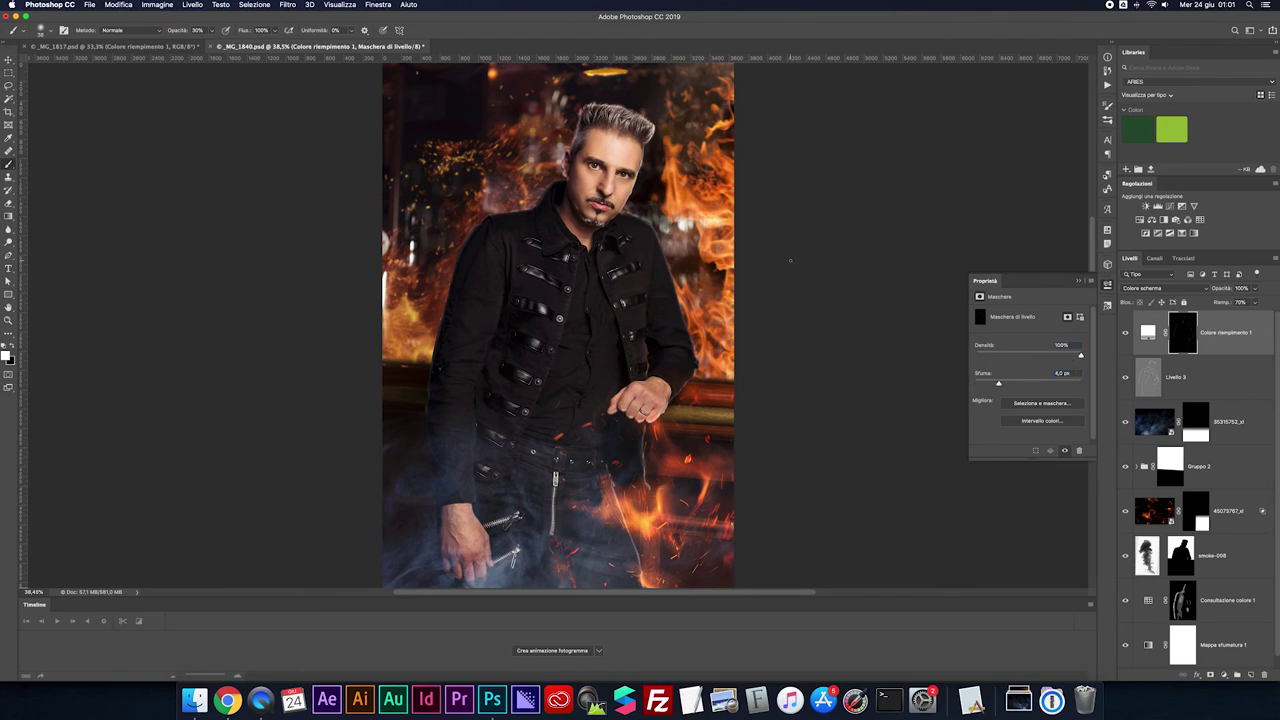
key("super+plus")
key("super+plus")
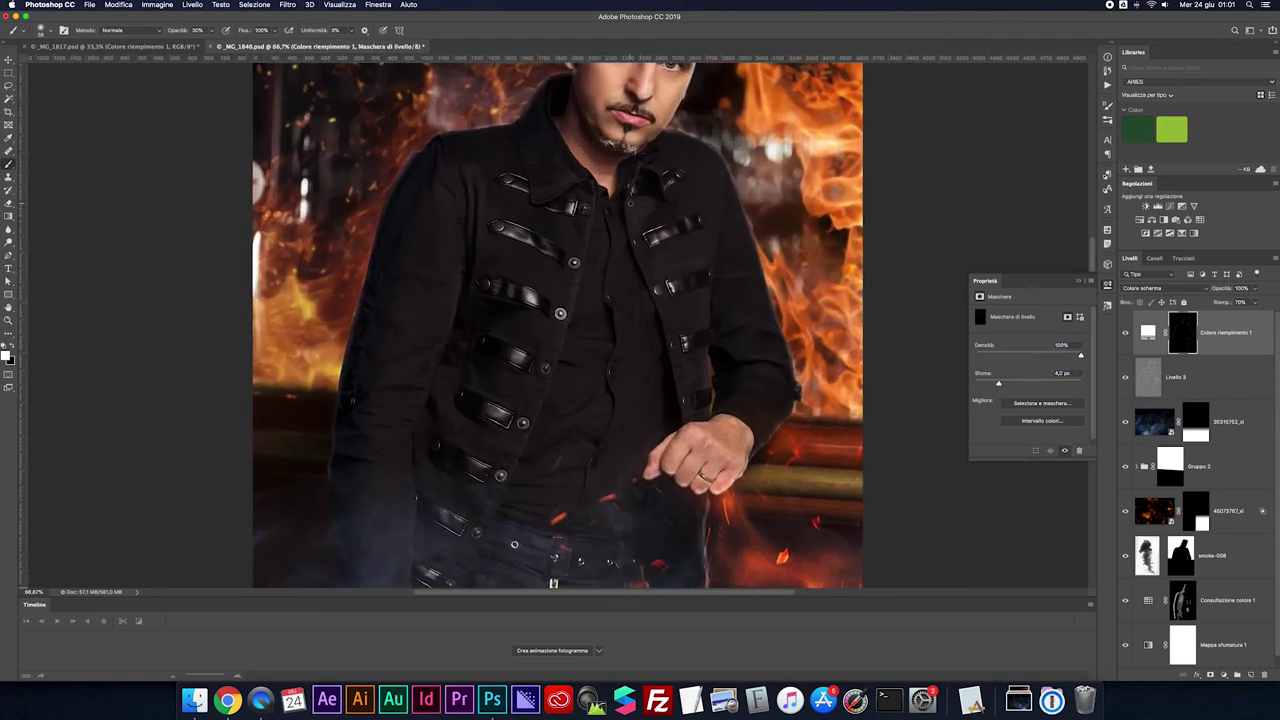
key("super+plus")
scroll(800, 204, "up", 2)
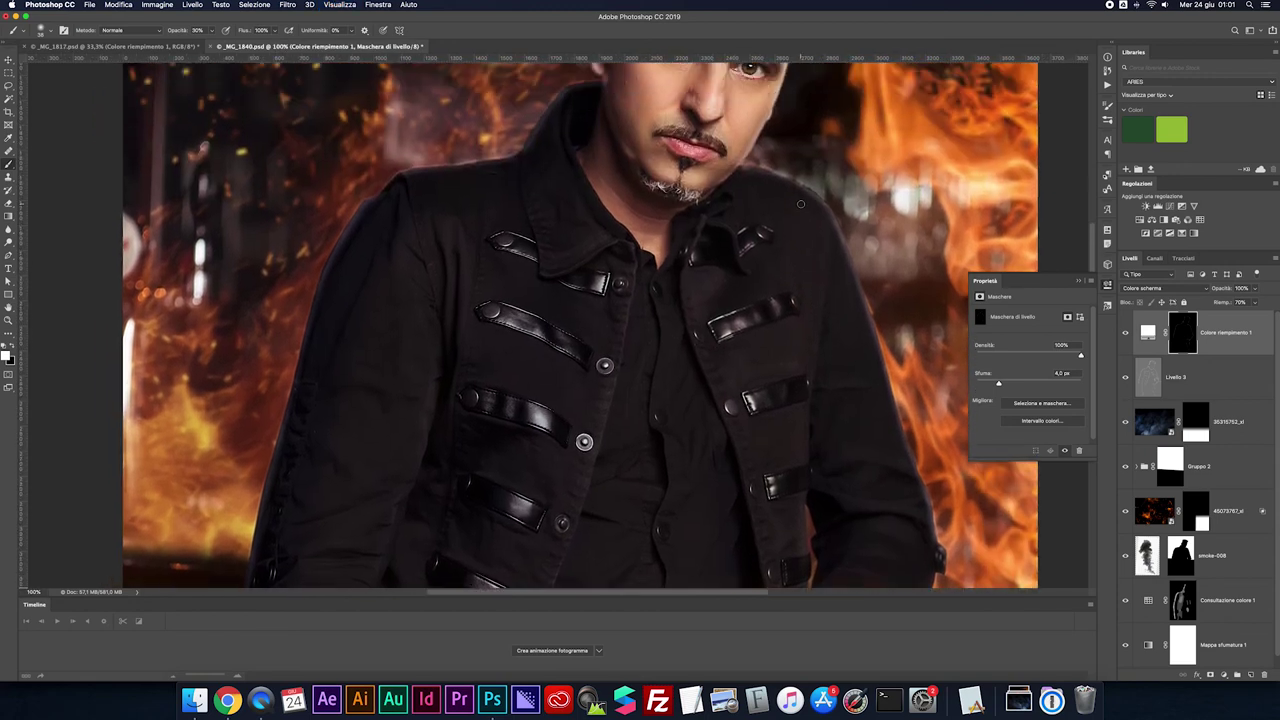
scroll(800, 204, "up", 3)
scroll(856, 206, "up", 1)
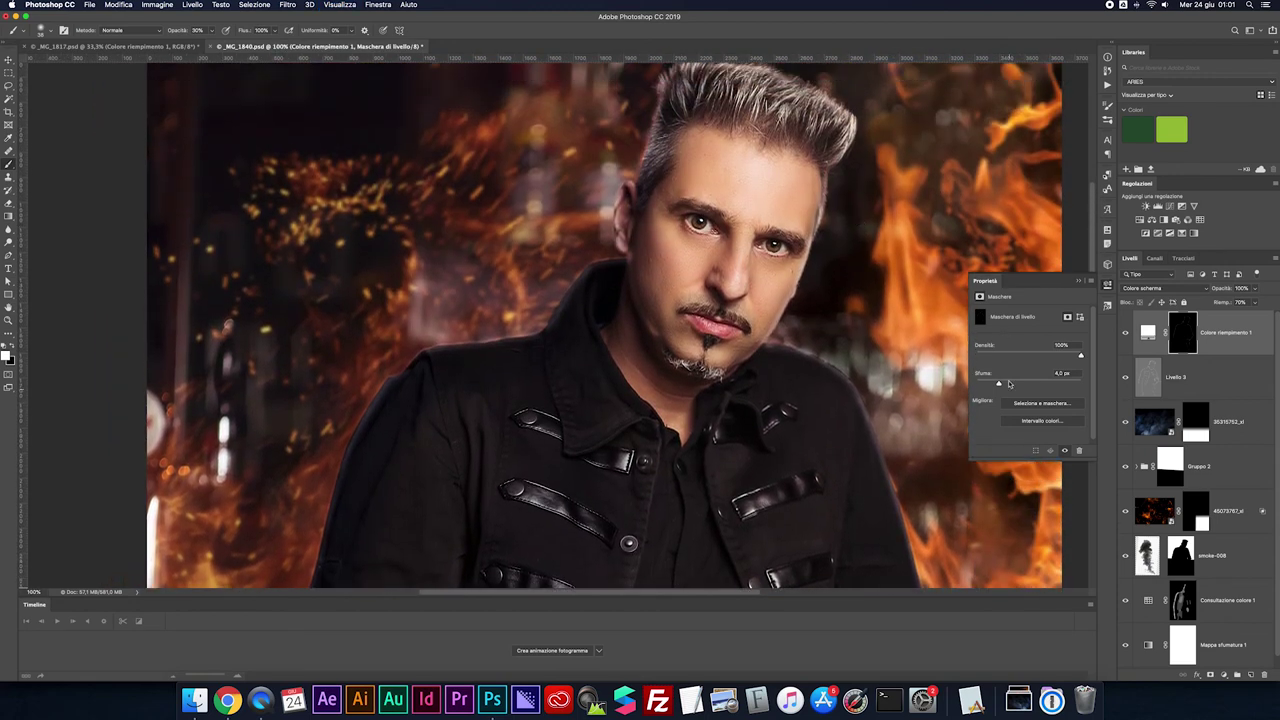
Compare the glow on and off, then set the glow layer's fill to 60%
left_click(1126, 333)
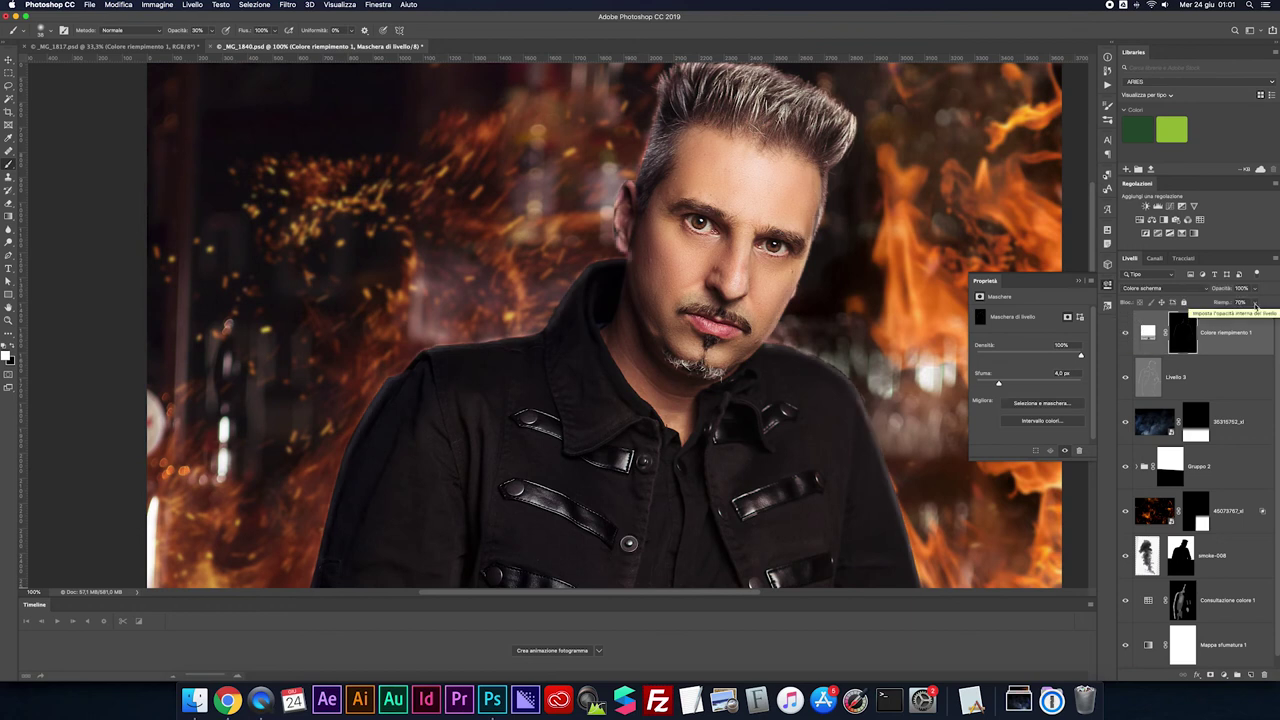
left_click(1230, 303)
type("080")
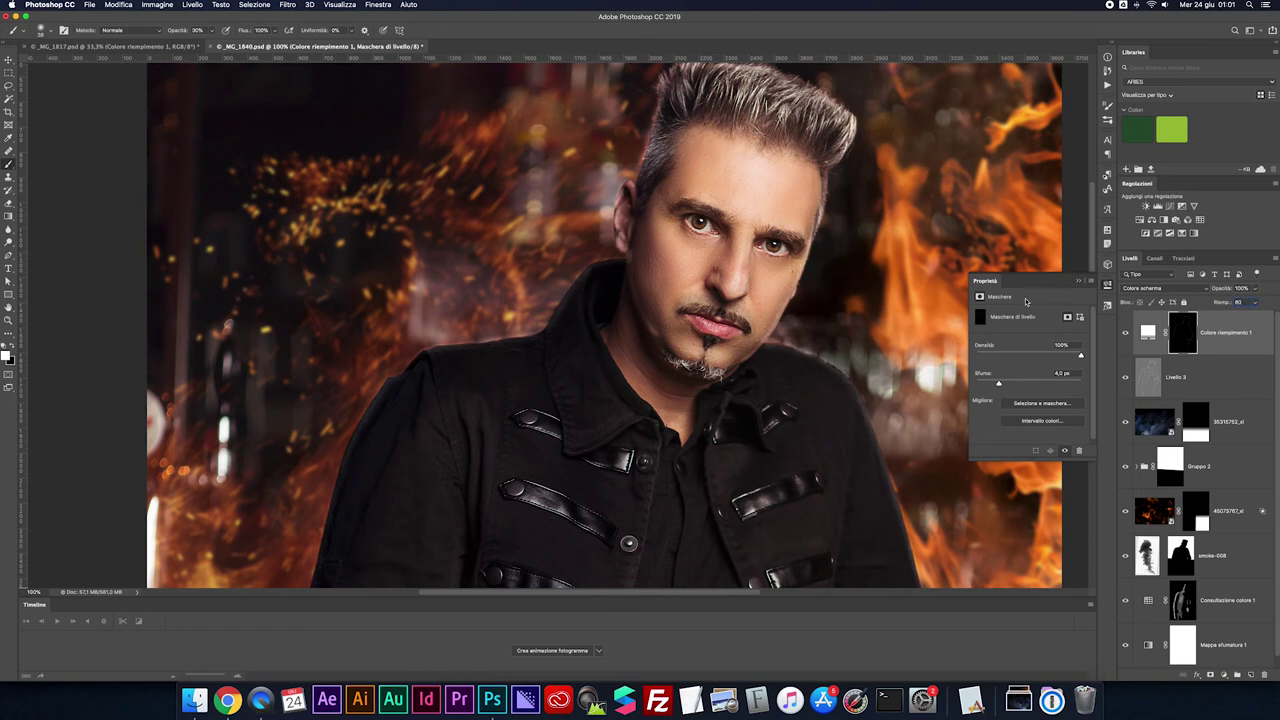
left_click(1077, 283)
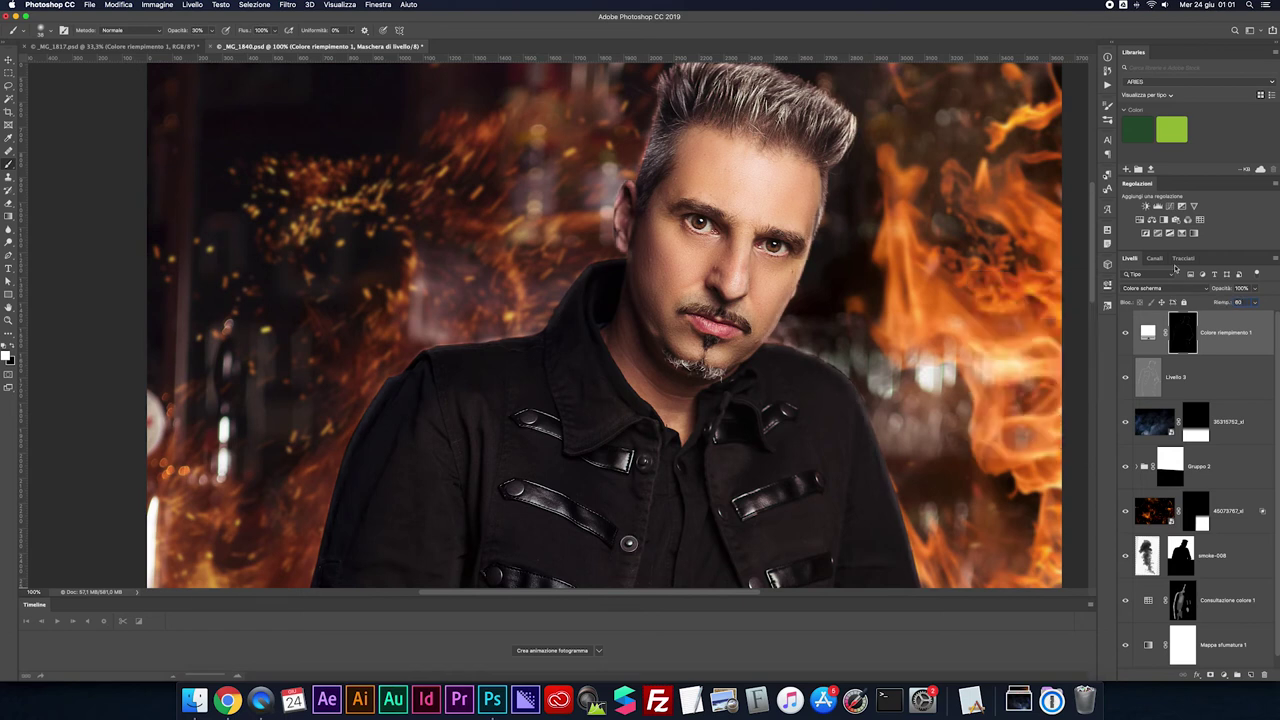
Load Tracciato1 as a selection and invert it to select everything around the man
left_click(1183, 258)
left_click(1133, 291, "super")
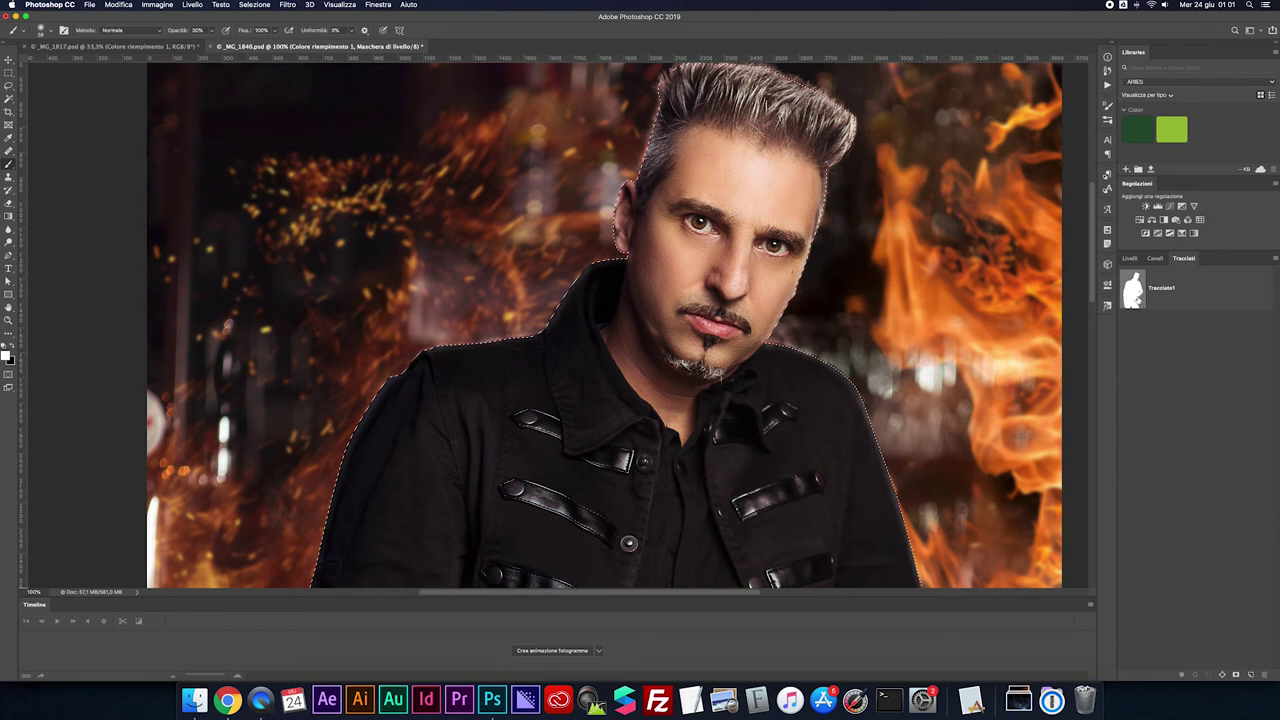
left_click(1129, 258)
key("super+shift+i")
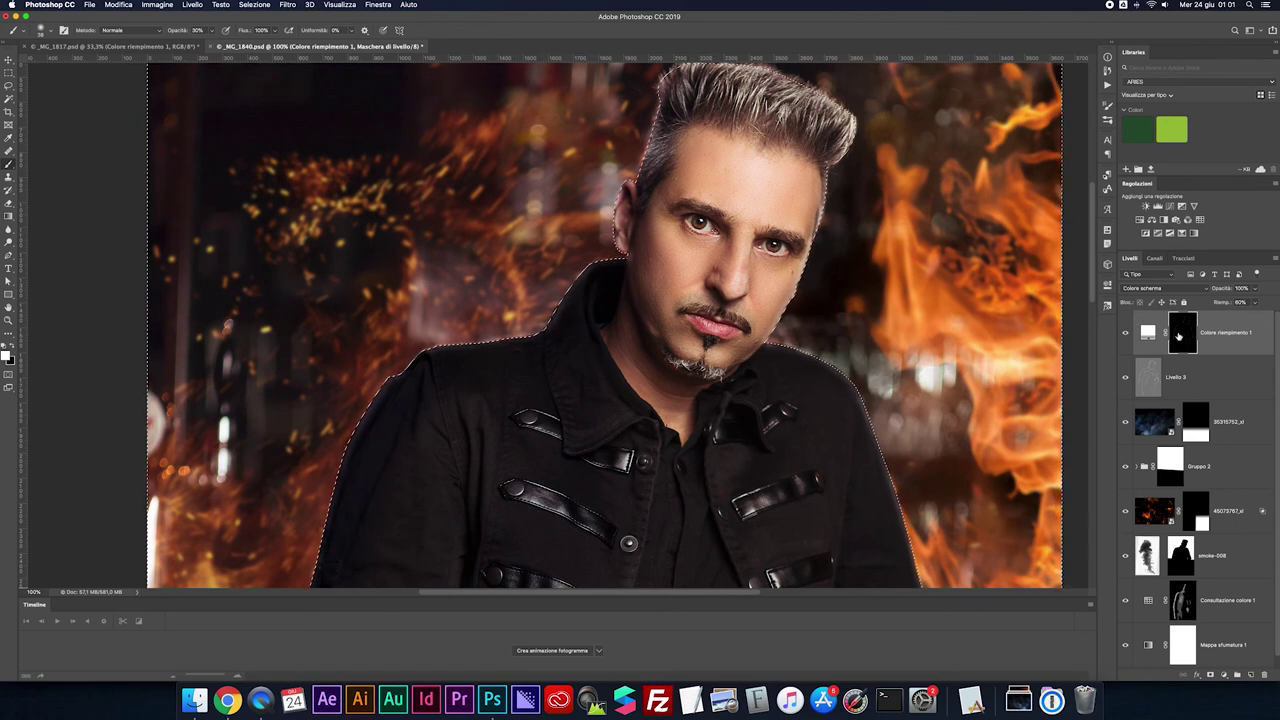
Deselect and feather the fill layer's mask to 2 px, then preview it toggled off and on
key("v")
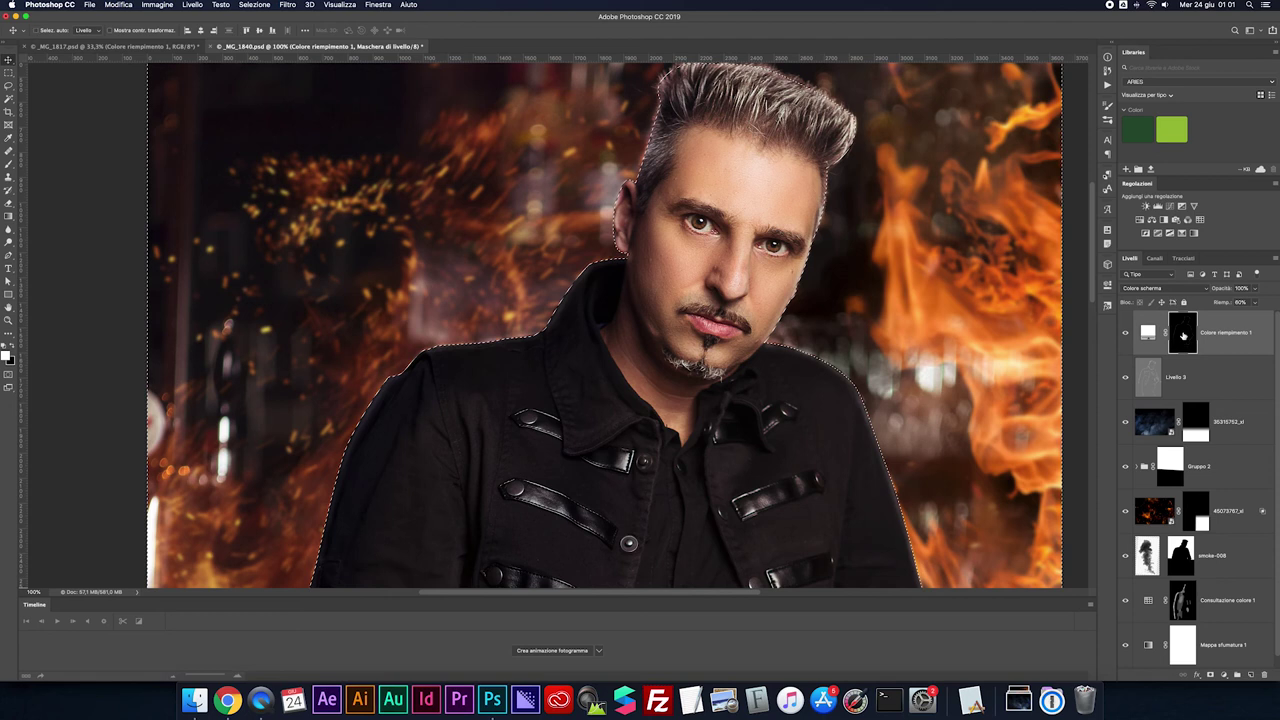
key("ctrl+d")
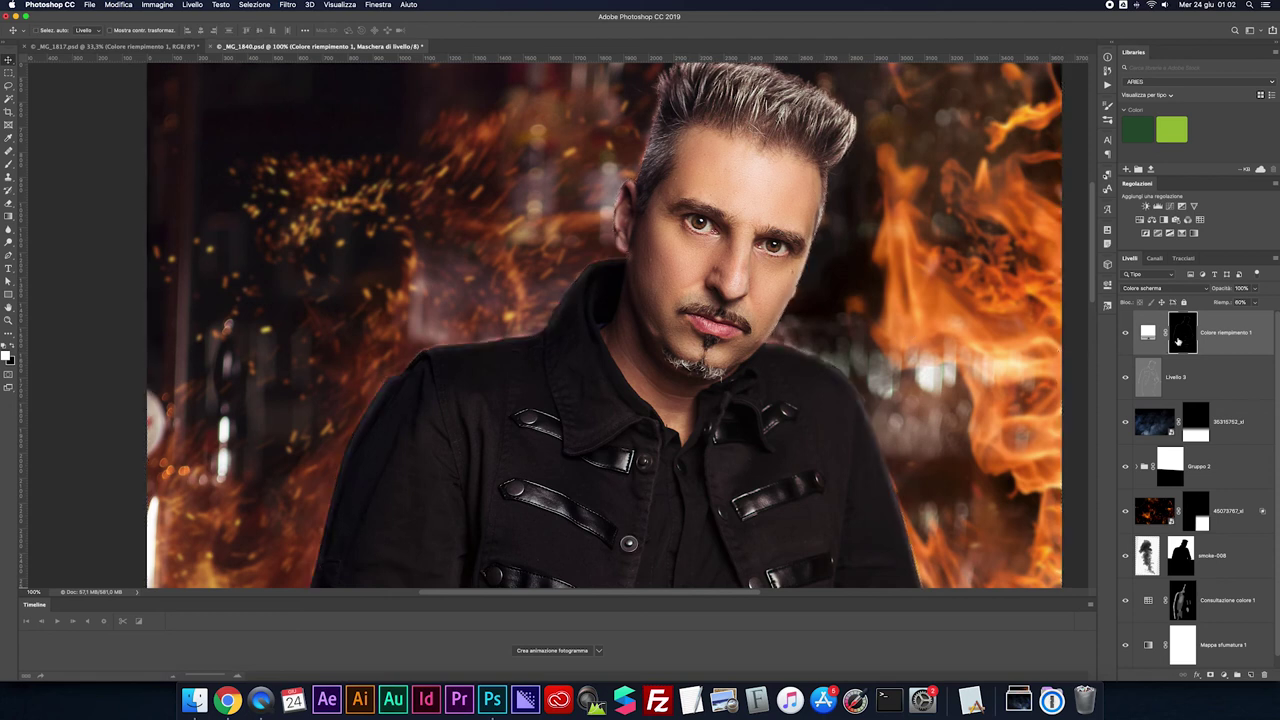
double_click(1179, 342)
left_click(1068, 373)
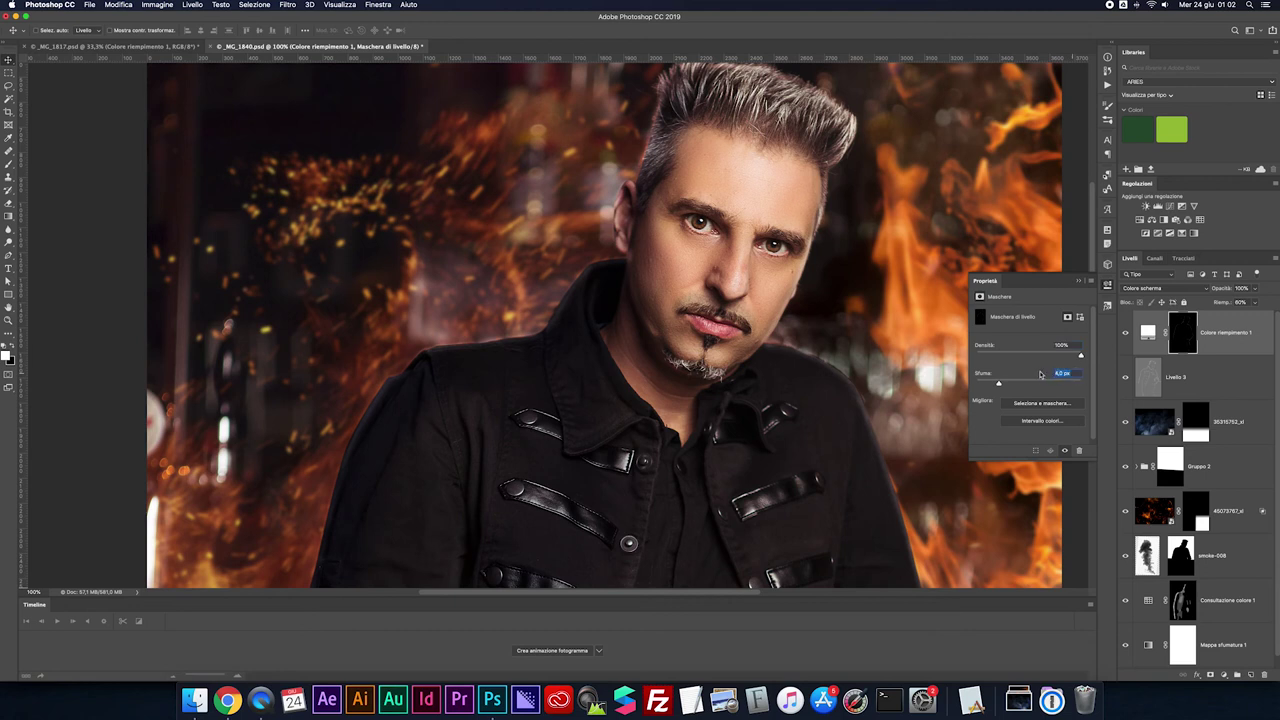
key("Return")
left_click(1080, 283)
key("super+0")
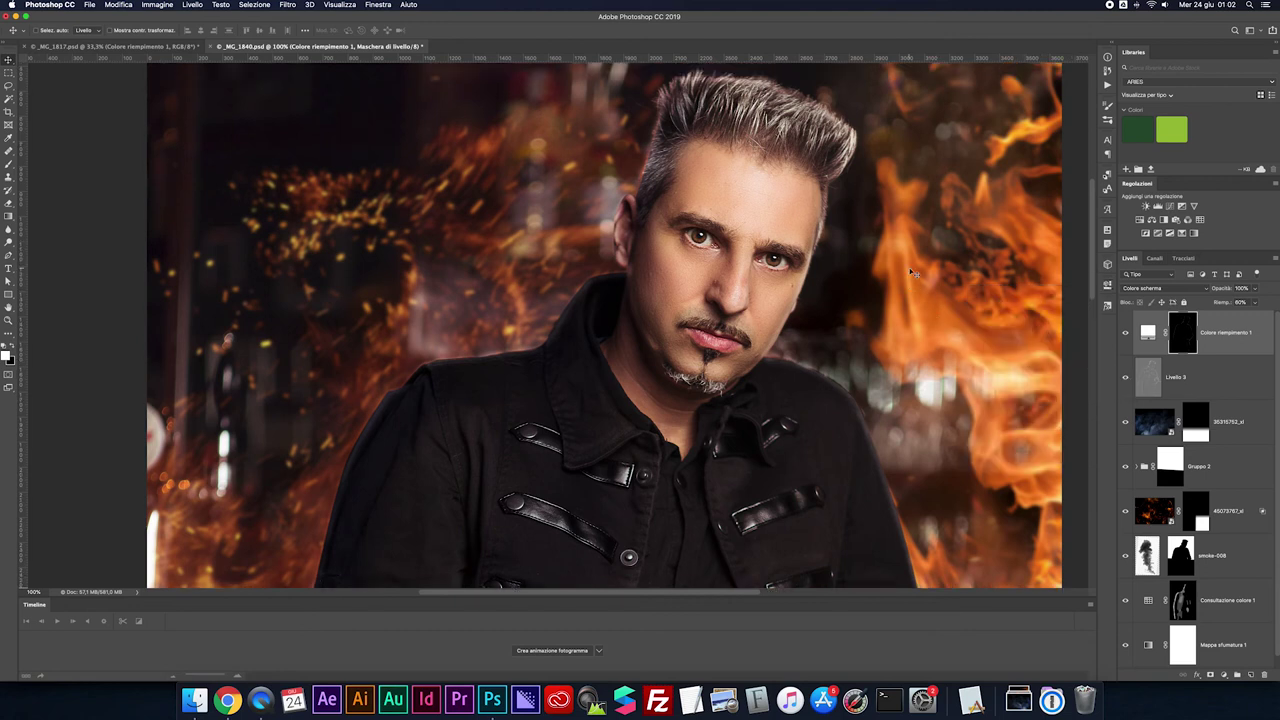
left_click(1123, 336)
left_click(1123, 336)
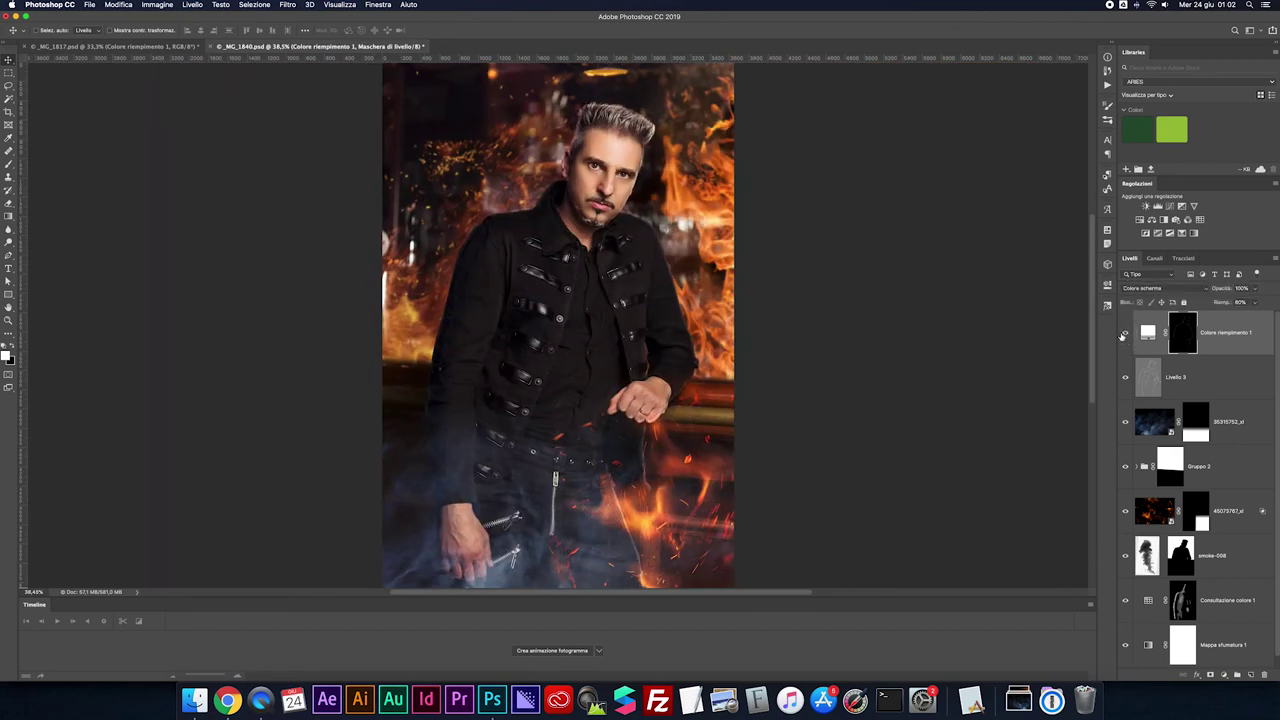
Duplicate the fill layer, feather the copy's mask to 36 px, and select both fill layers
left_click(1148, 332)
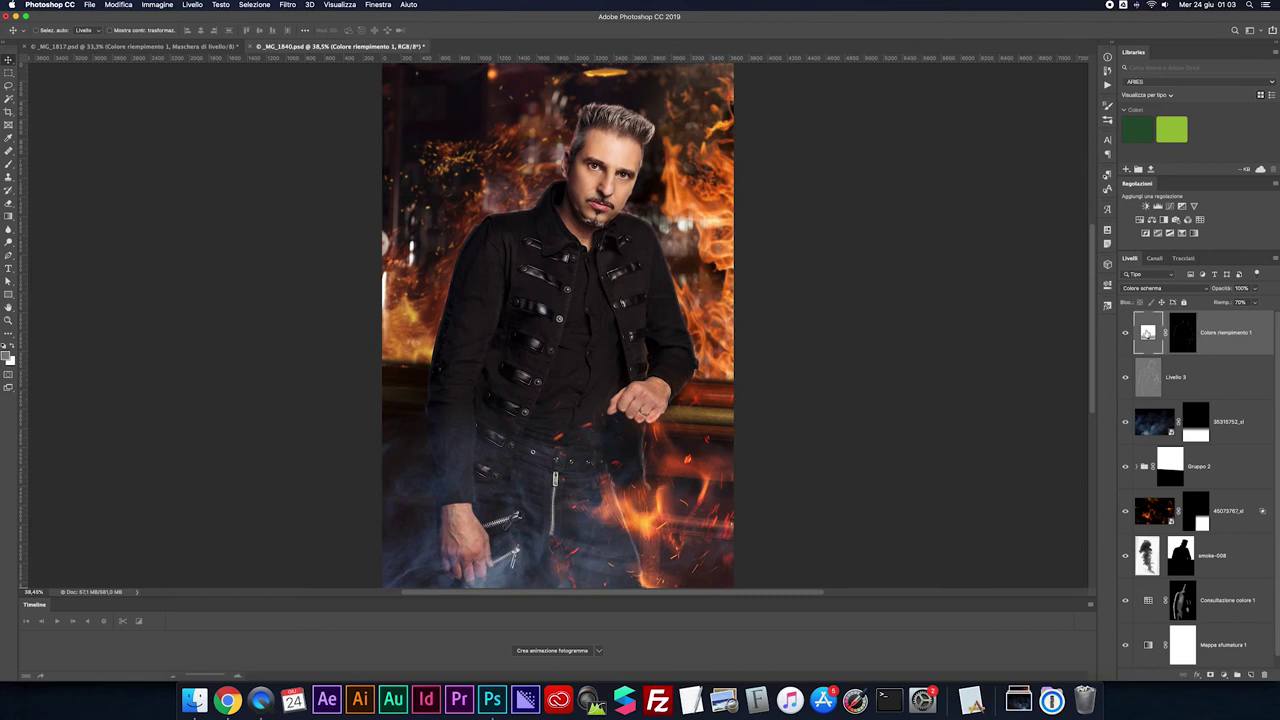
key("super+j")
double_click(1185, 339)
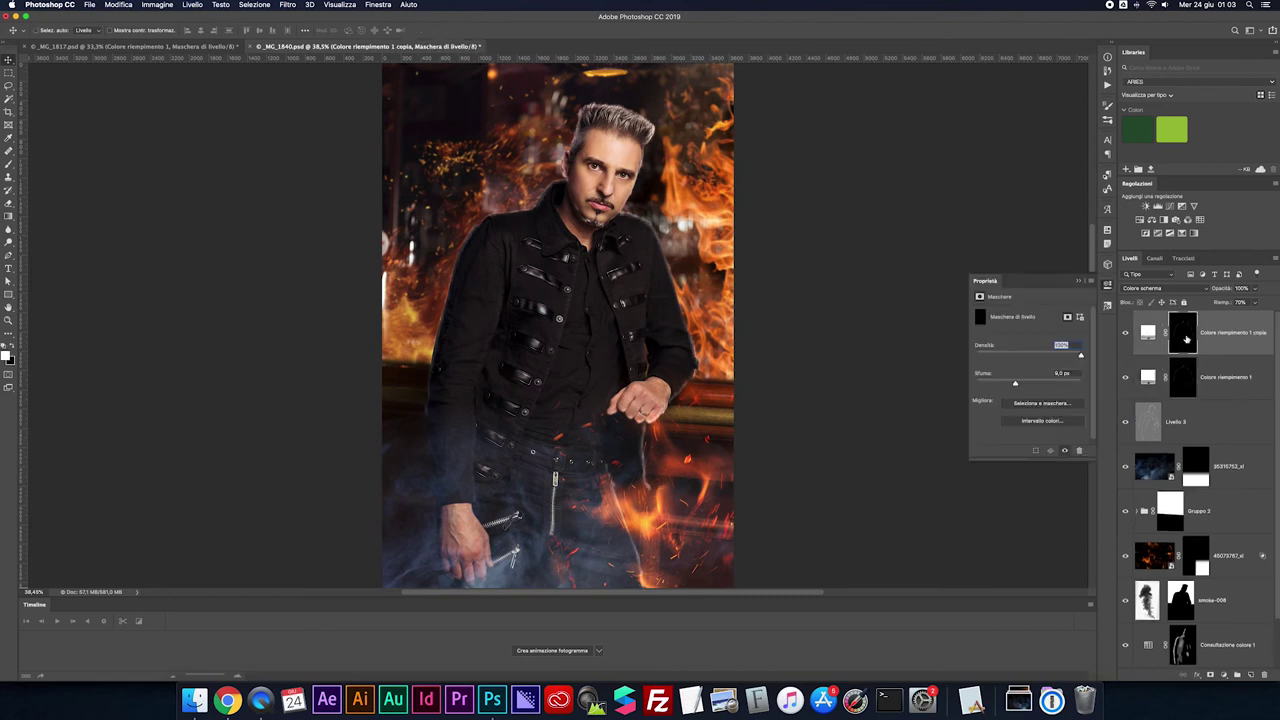
left_click_drag(1016, 385, 1025, 384)
left_click(1124, 334)
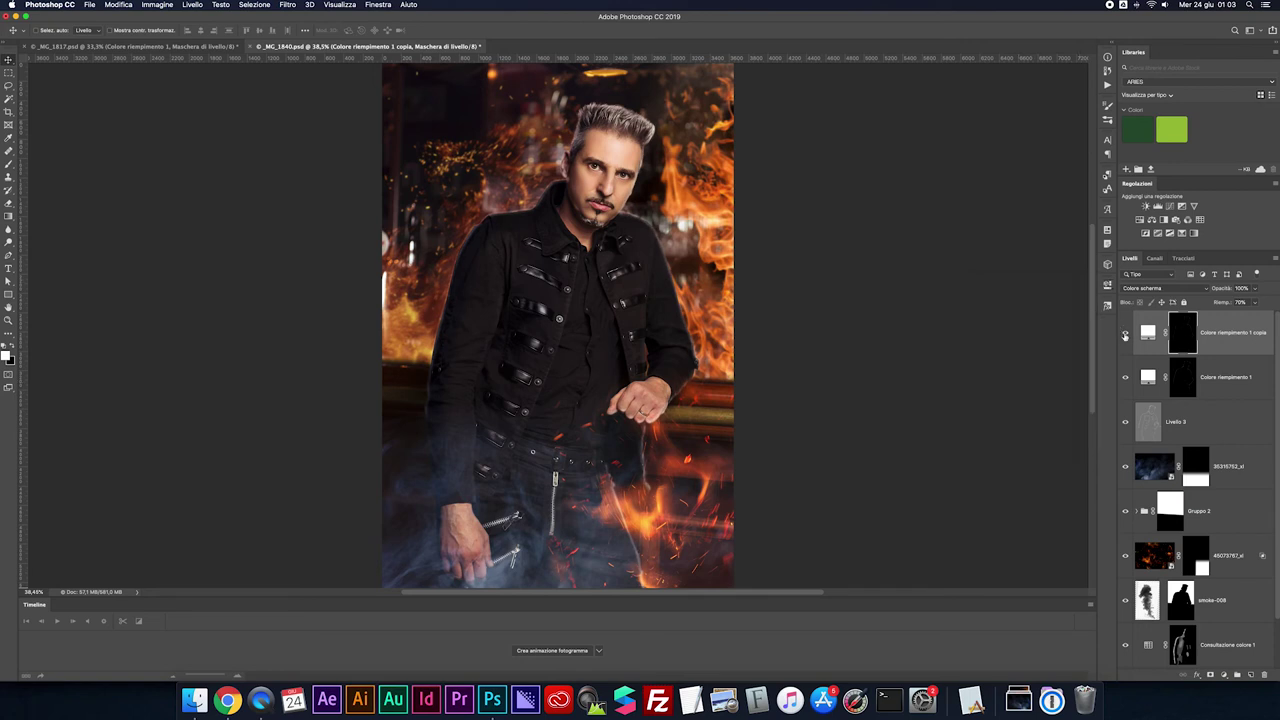
left_click(1125, 336)
left_click(1220, 377, "shift")
Group the two fill layers into Gruppo 3 and mask it to the man's outline
key("super+g")
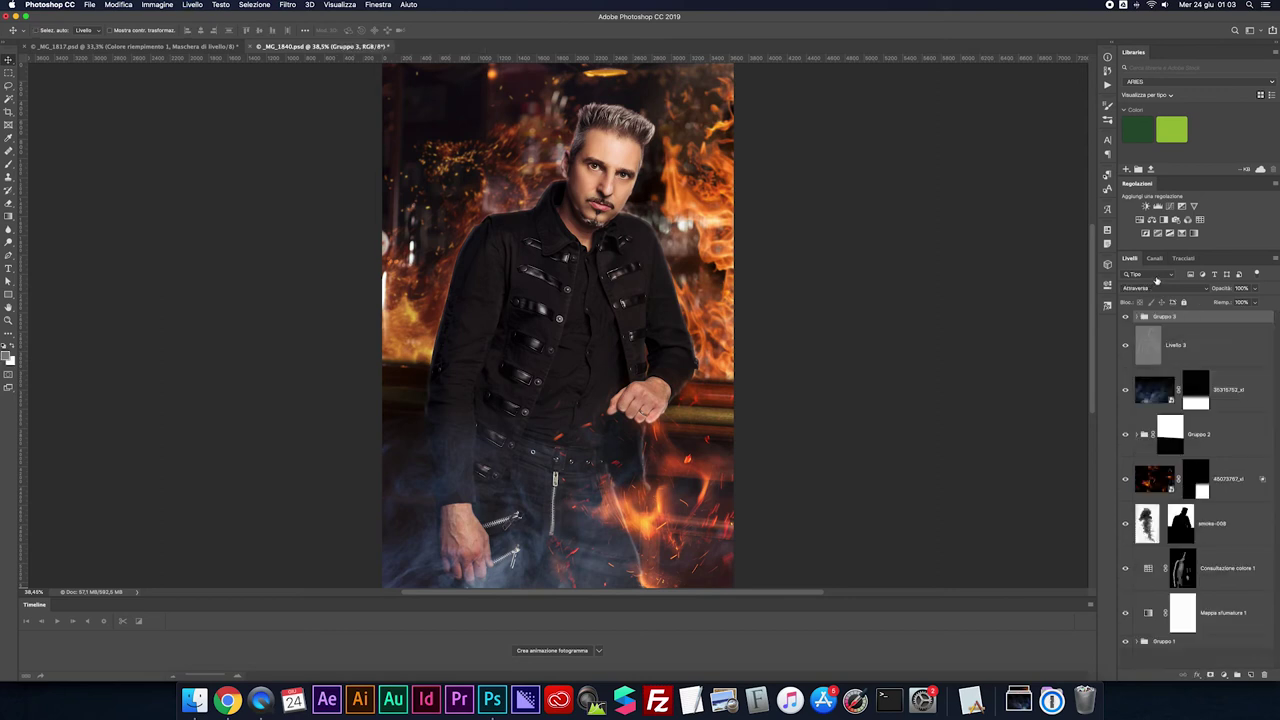
left_click(1152, 316, "super")
key("super+alt+m")
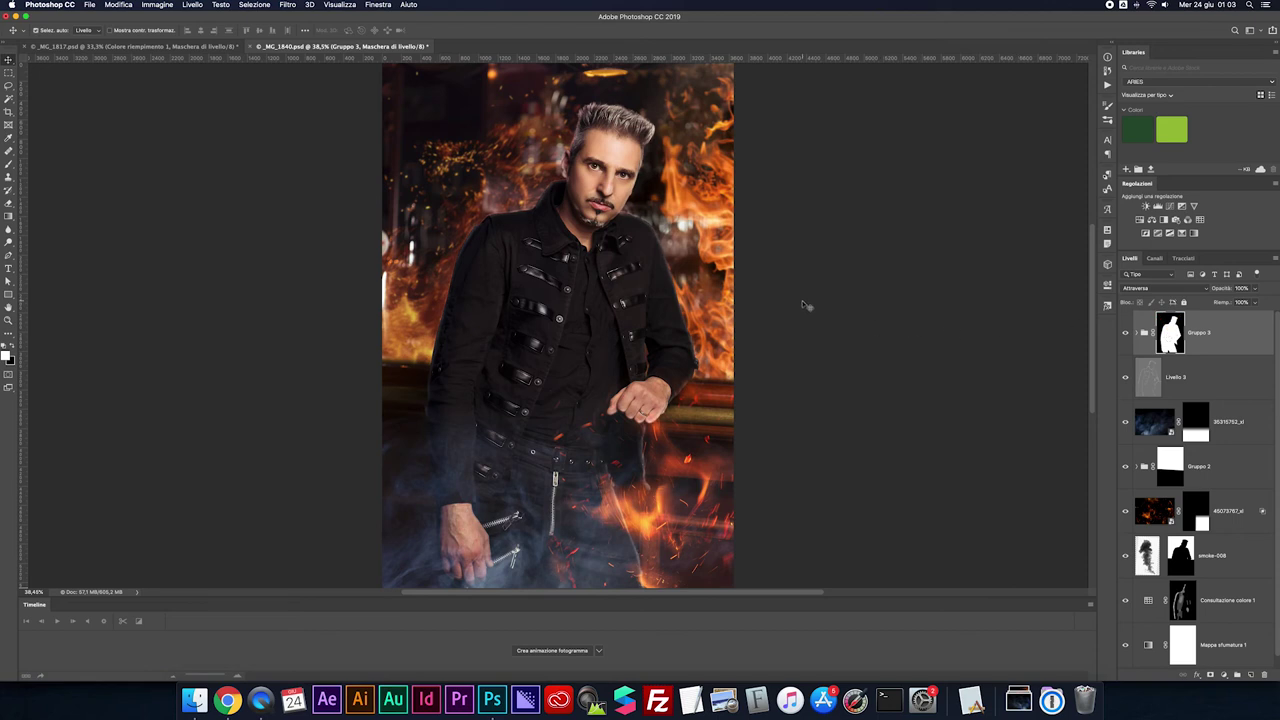
Zoom to 200% on the face and compare it with Gruppo 3 hidden and shown
key("ctrl+plus")
scroll(805, 305, "up", 2)
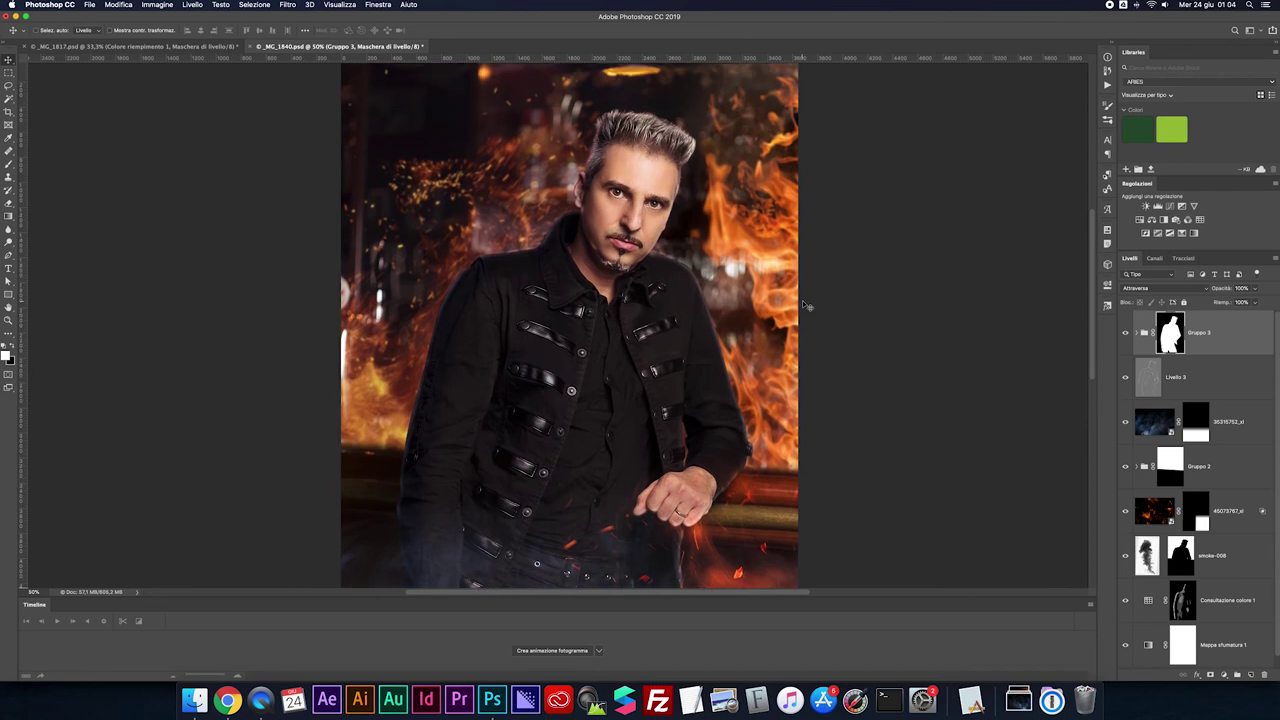
scroll(802, 300, "up", 5)
key("ctrl+plus")
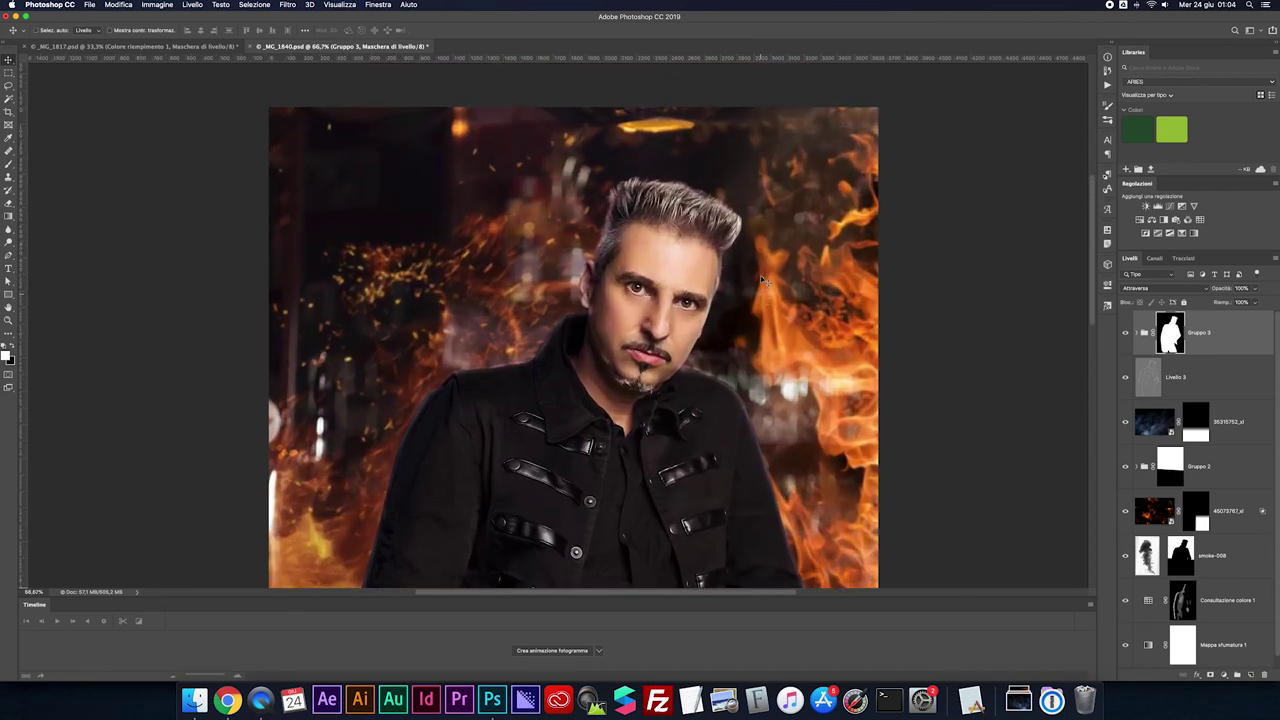
key("ctrl+plus")
scroll(760, 275, "up", 2)
scroll(760, 275, "right", 2)
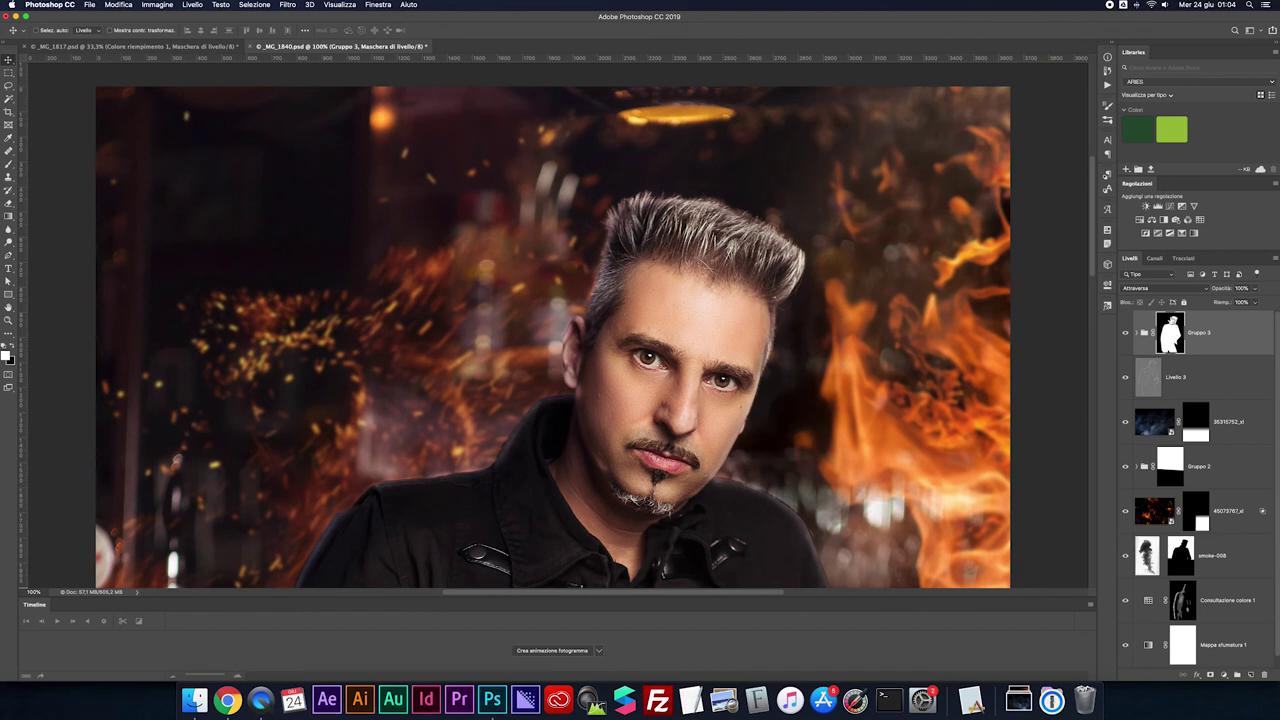
left_click(1125, 333)
left_click(1125, 333)
key("ctrl+plus")
scroll(806, 291, "right", 3)
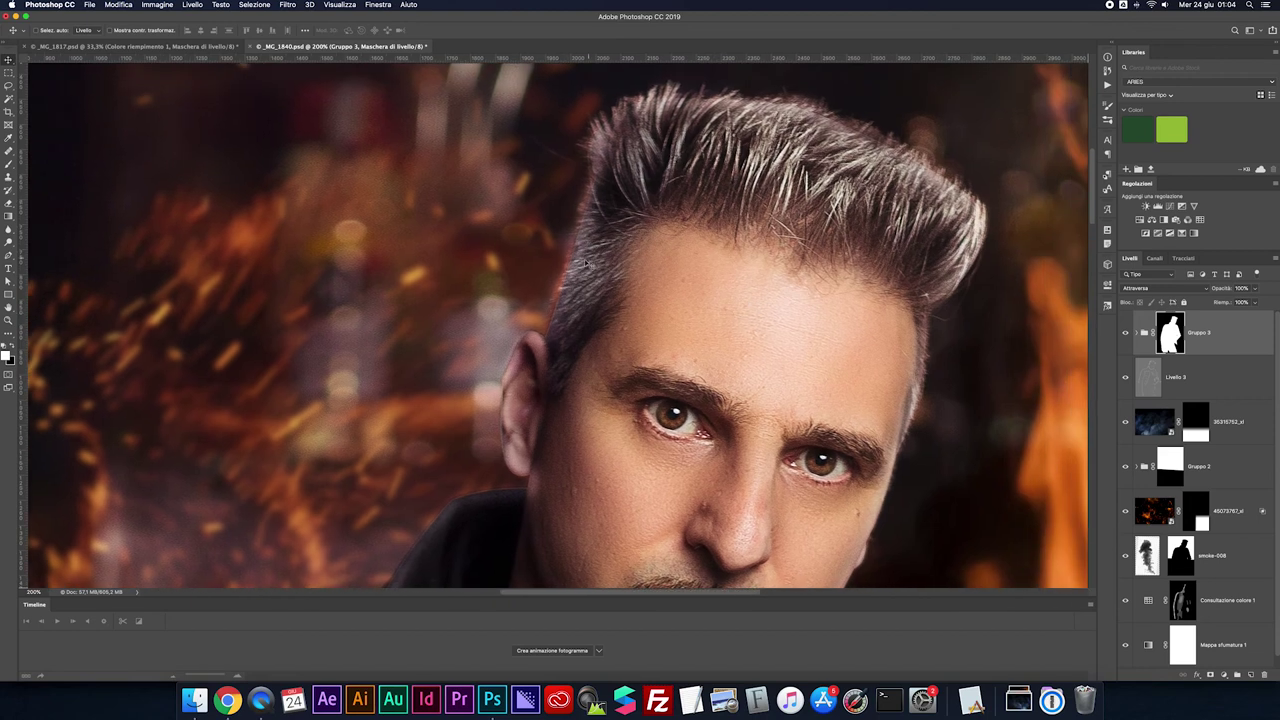
key("b")
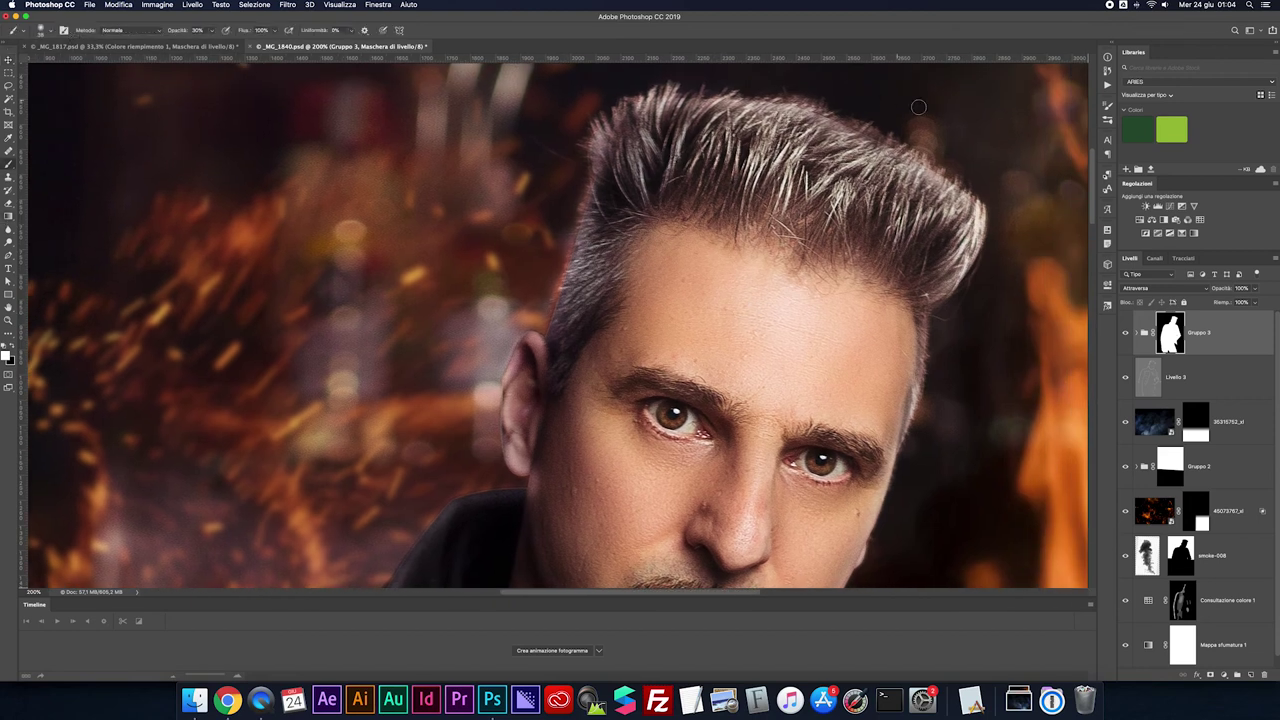
Load the FurBrushSampler kinkyfuzzbrush and view Gruppo 3's mask alone, undoing a test stroke
left_click(1108, 122)
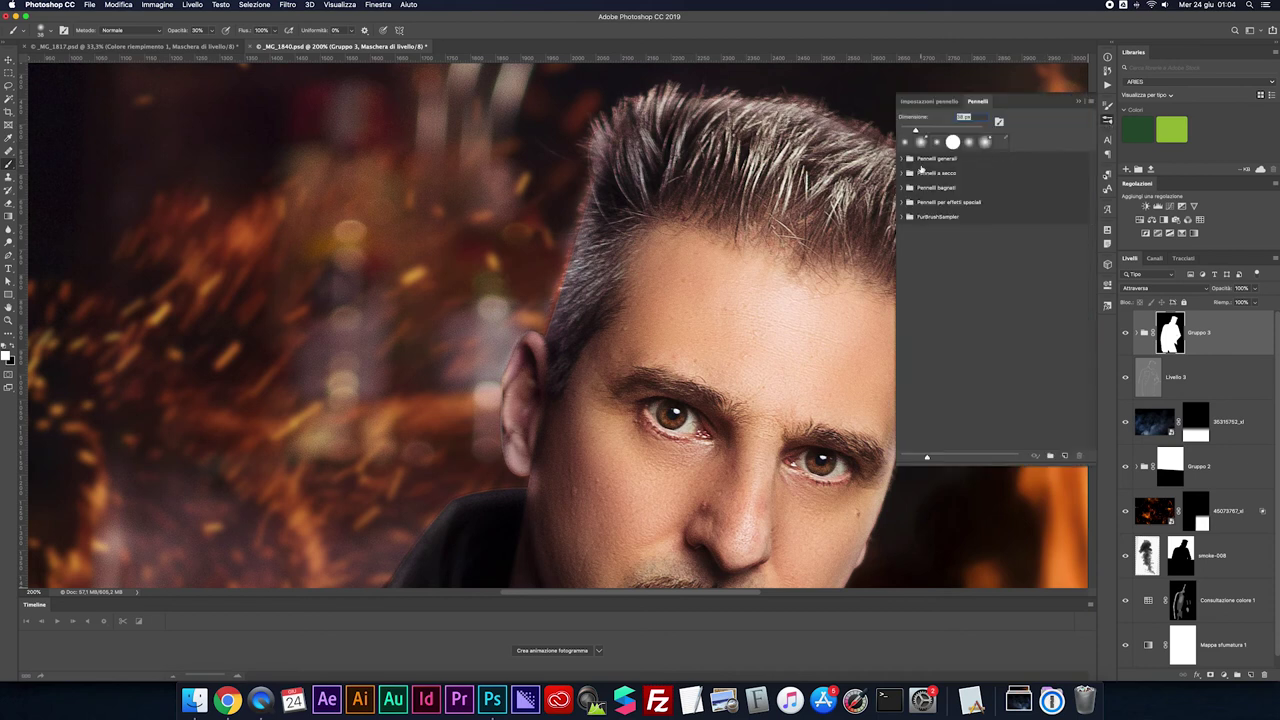
left_click(901, 216)
left_click(958, 234)
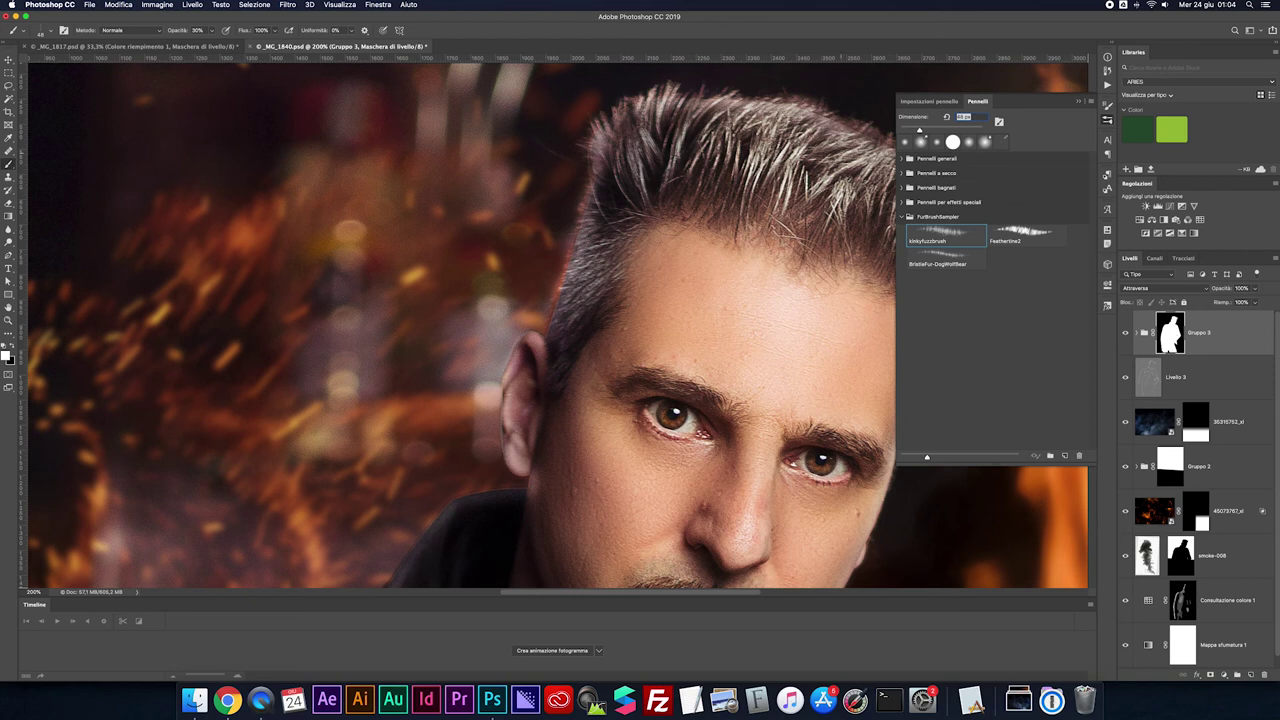
left_click(1076, 103)
left_click(1170, 340, "alt")
mouse_move(703, 317)
left_mouse_down()
mouse_move(700, 292)
mouse_move(768, 305)
left_mouse_up()
key("super+z")
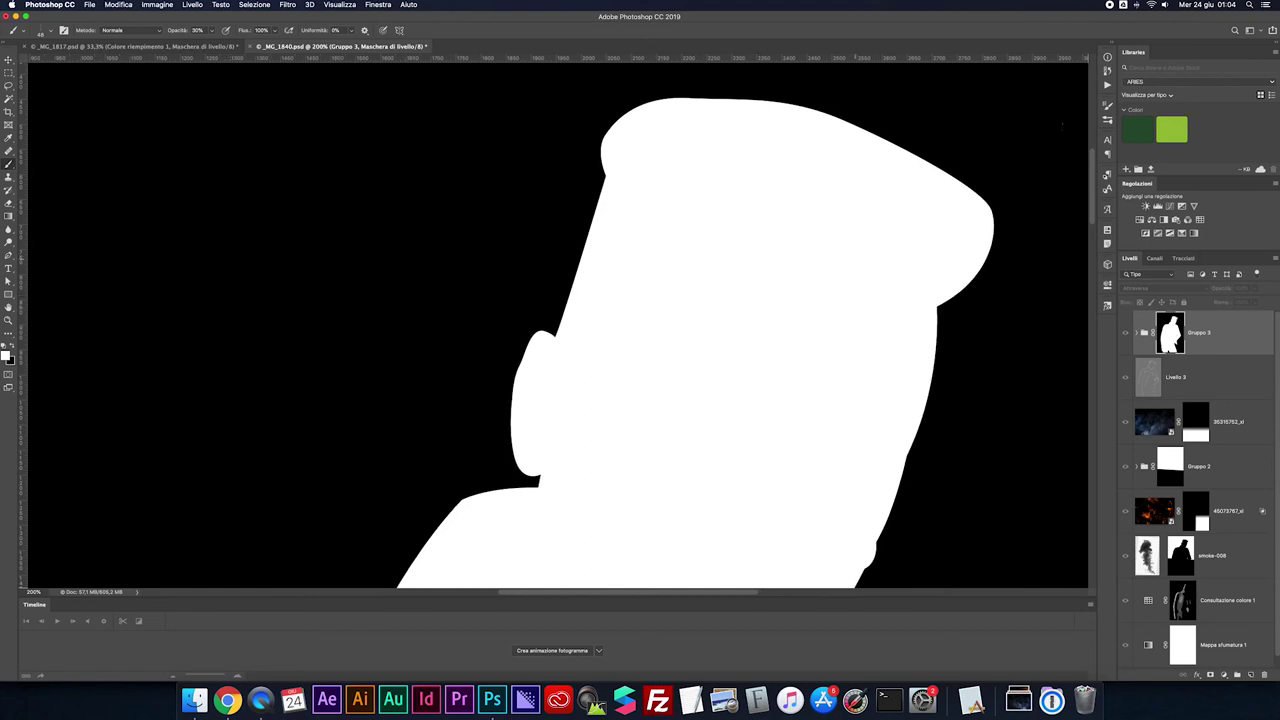
Swap colours and adjust the brush's Shape Dynamics and Scattering settings after a test stroke
left_click(1104, 122)
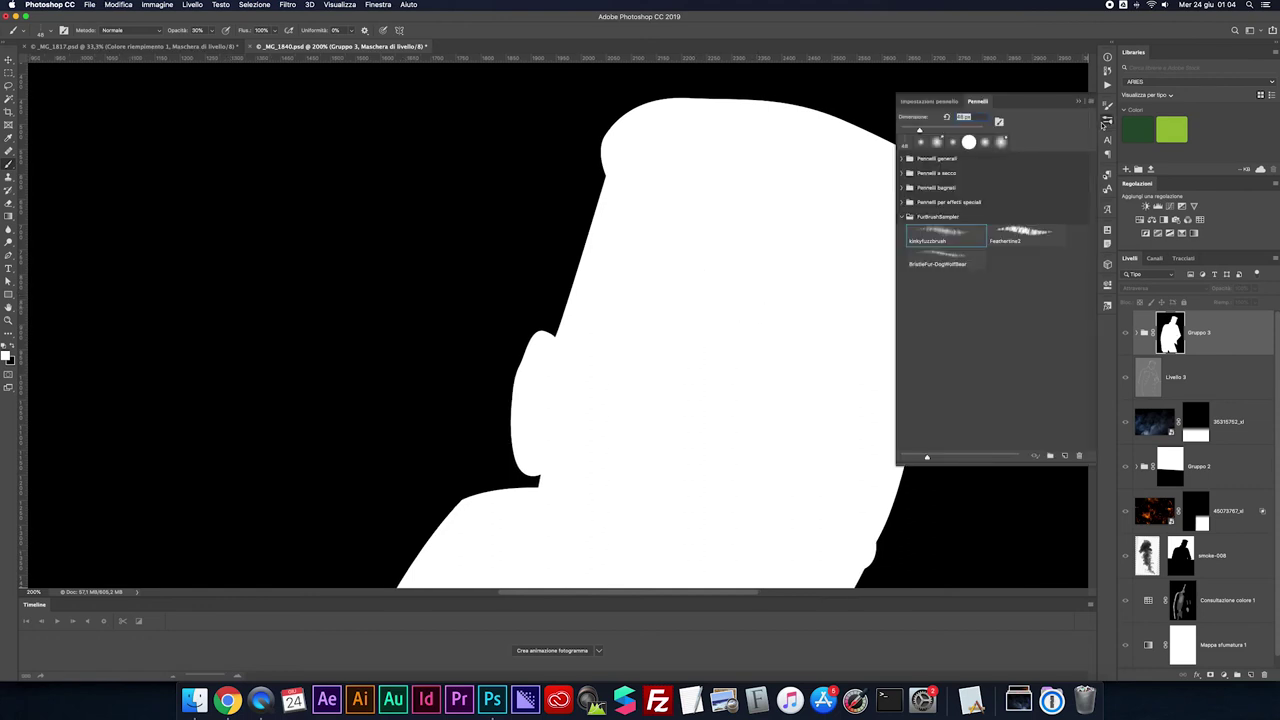
left_click(924, 102)
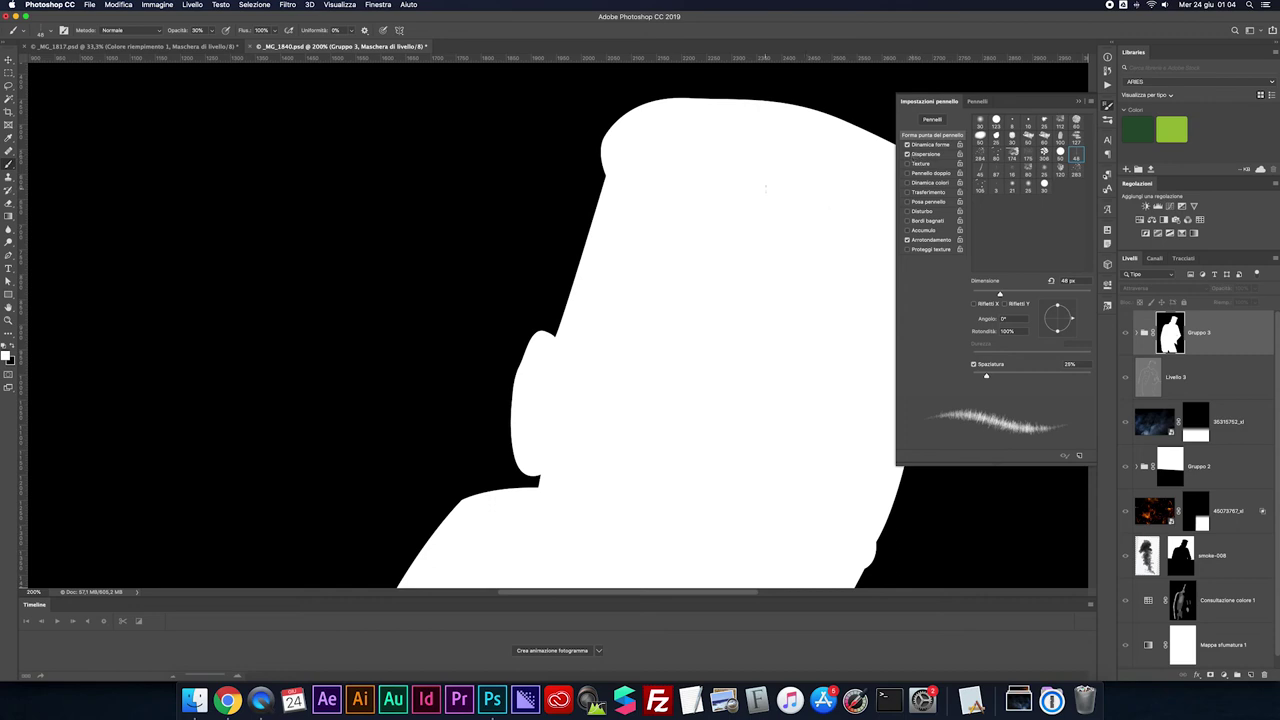
key("x")
mouse_move(758, 214)
left_mouse_down()
mouse_move(818, 212)
mouse_move(780, 289)
mouse_move(716, 291)
left_mouse_up()
key("ctrl+z")
left_click(908, 155)
left_click(907, 156)
left_click(926, 148)
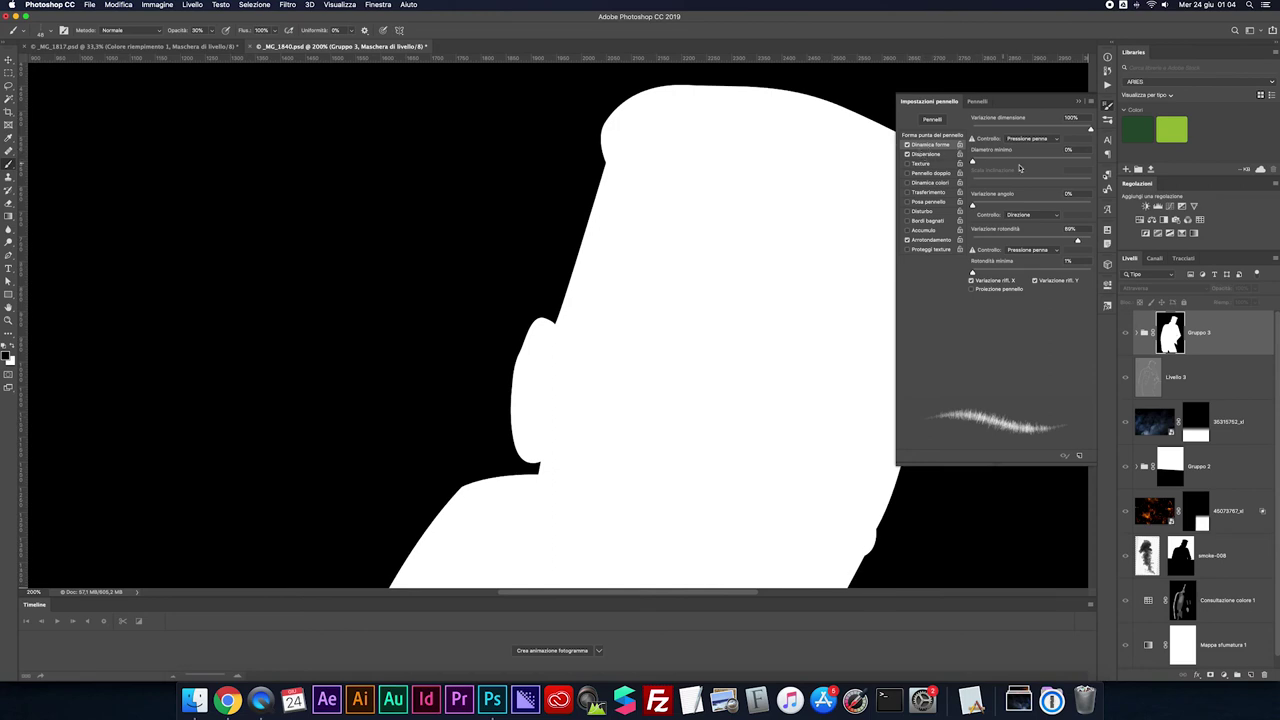
left_click(927, 155)
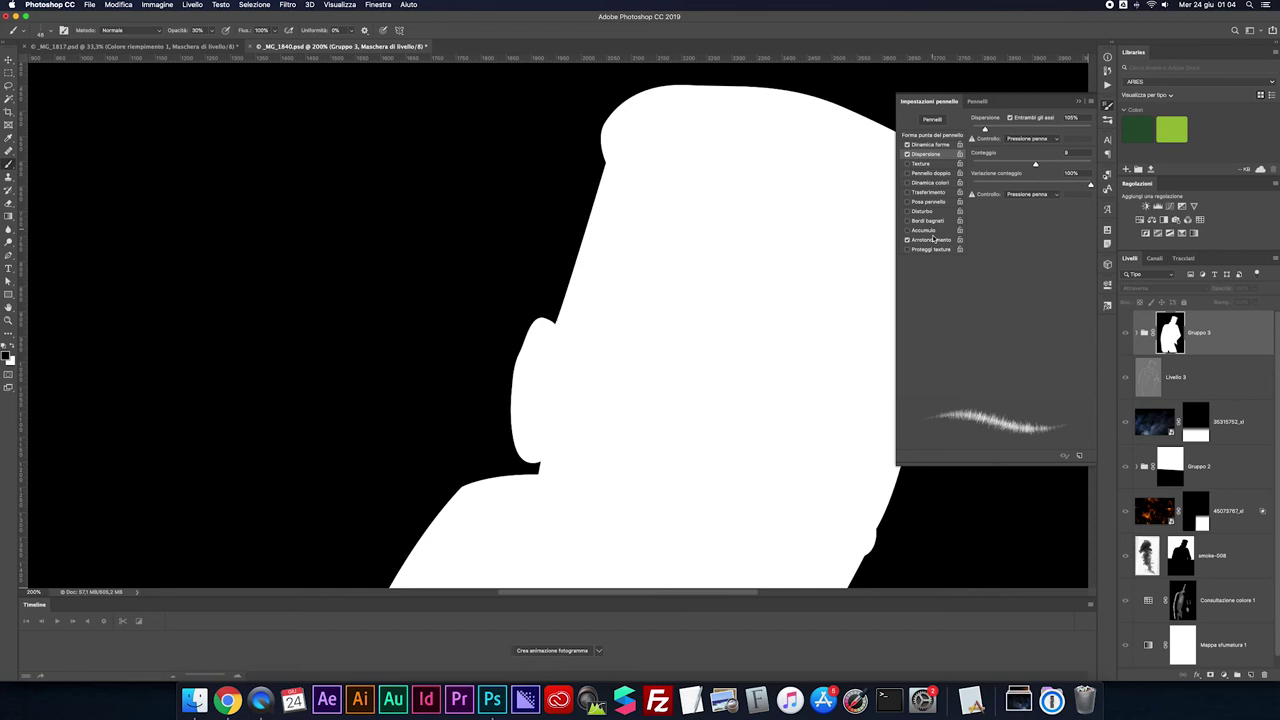
scroll(928, 245, "down", 1)
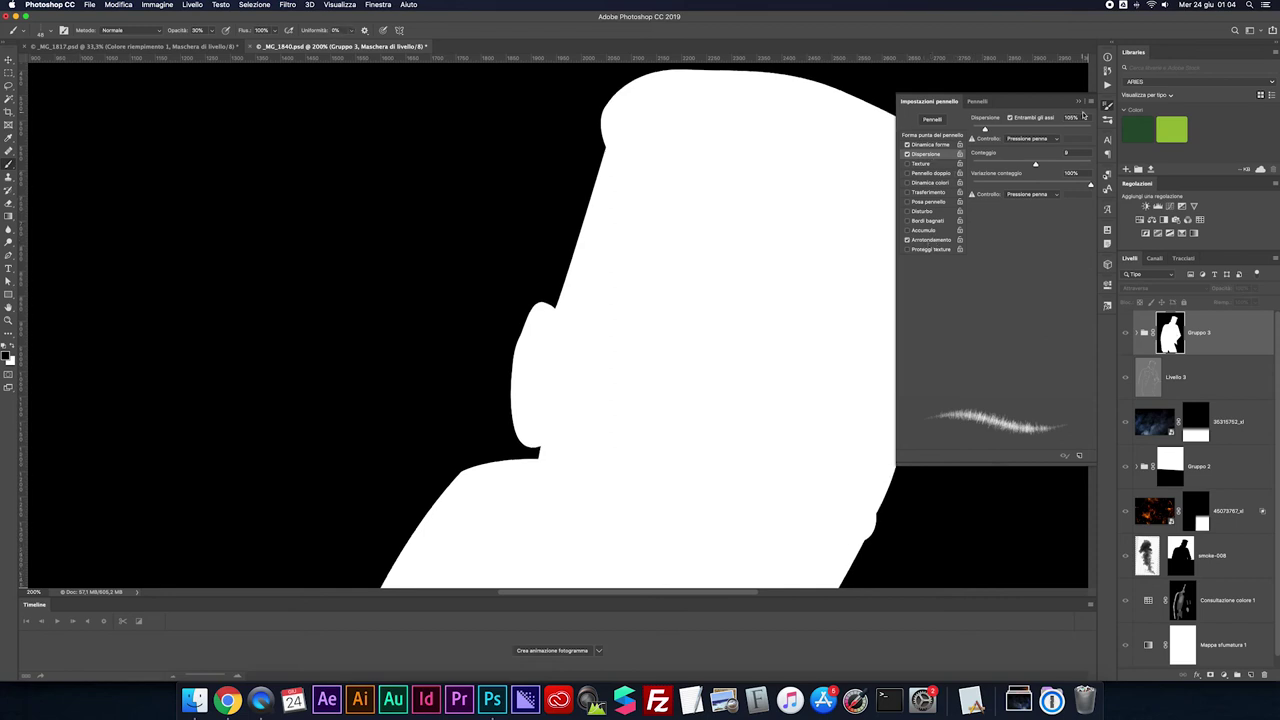
left_click(1079, 104)
scroll(647, 218, "up", 3)
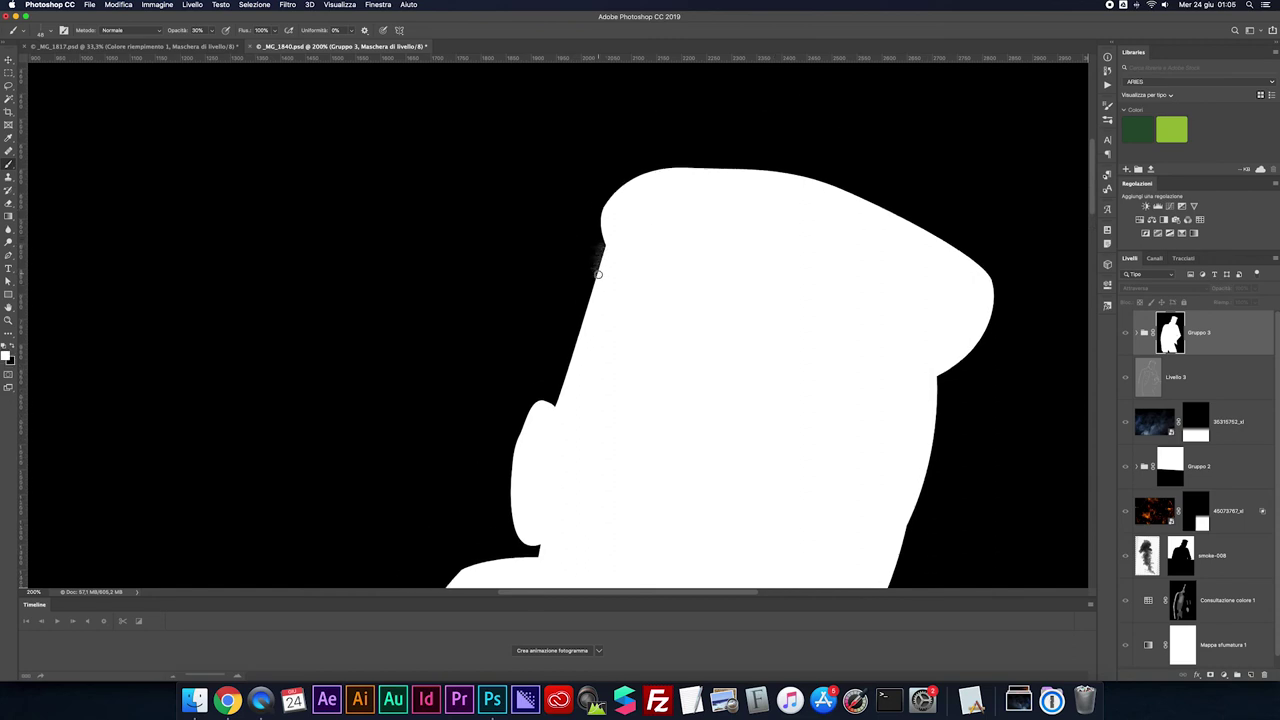
Zoom to 300% on the head edge, undo the earlier fringe stroke, and review brush settings
key("super+plus")
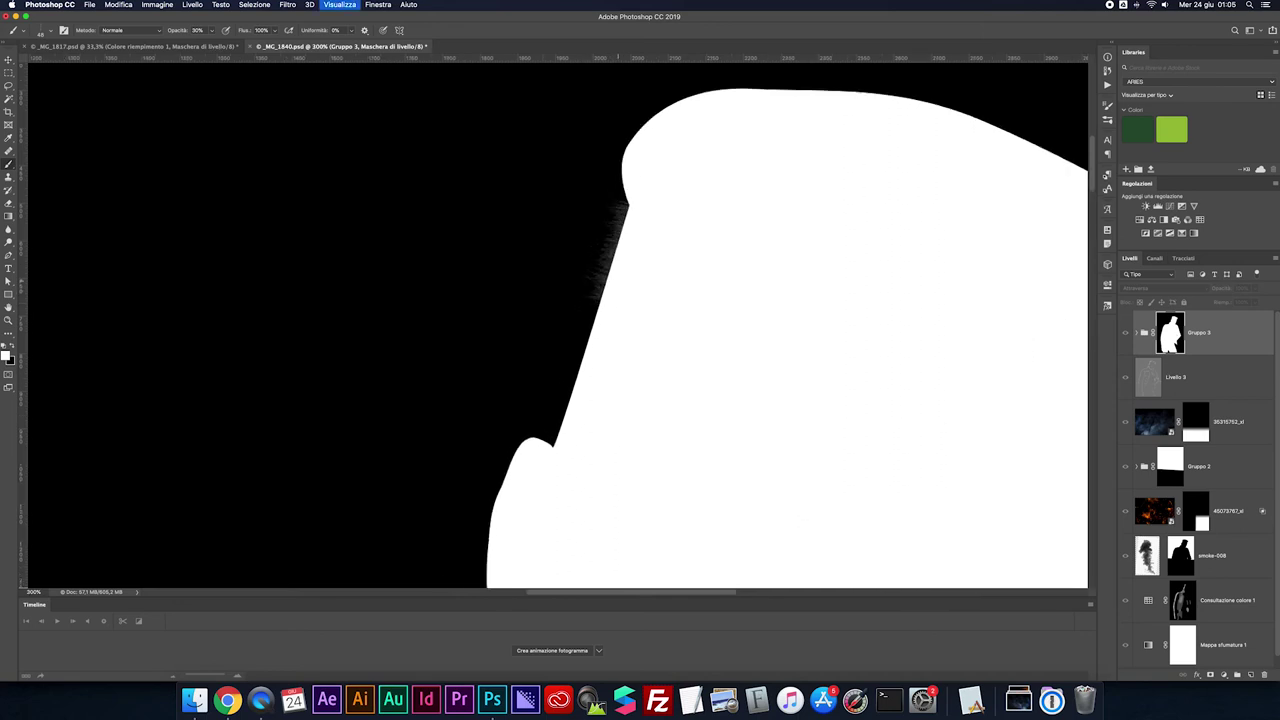
key("super+z")
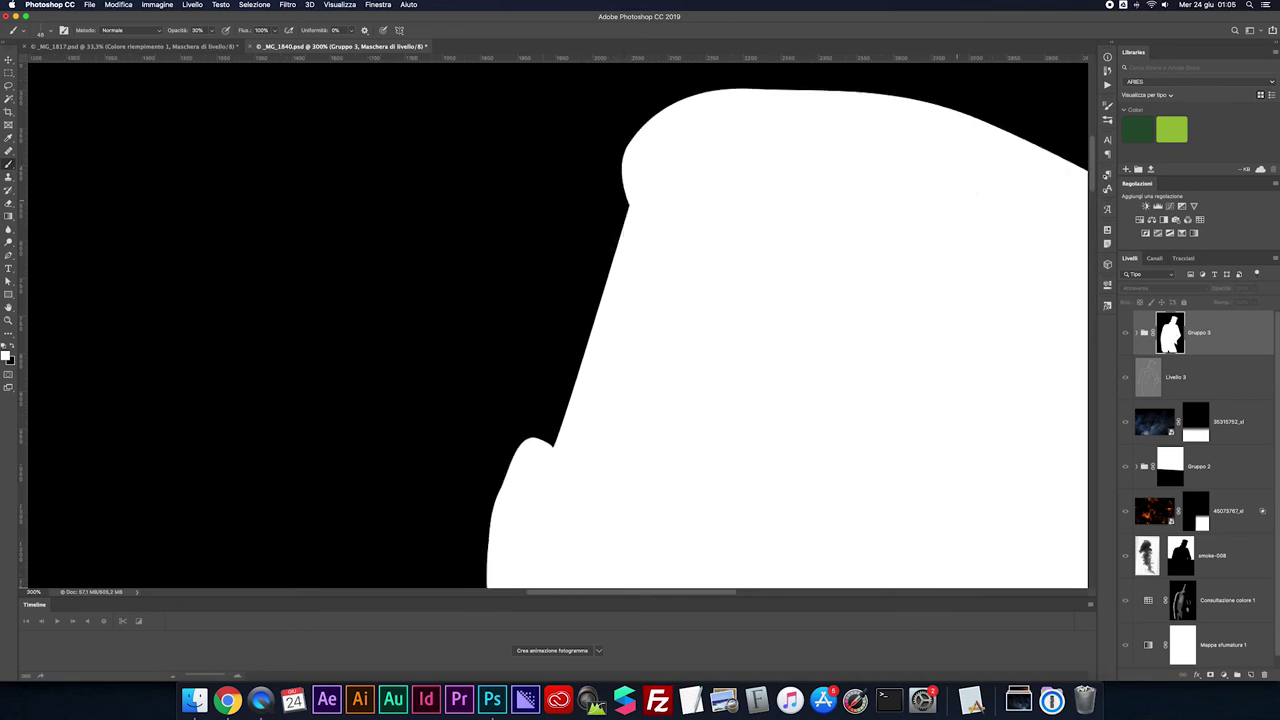
left_click(1107, 122)
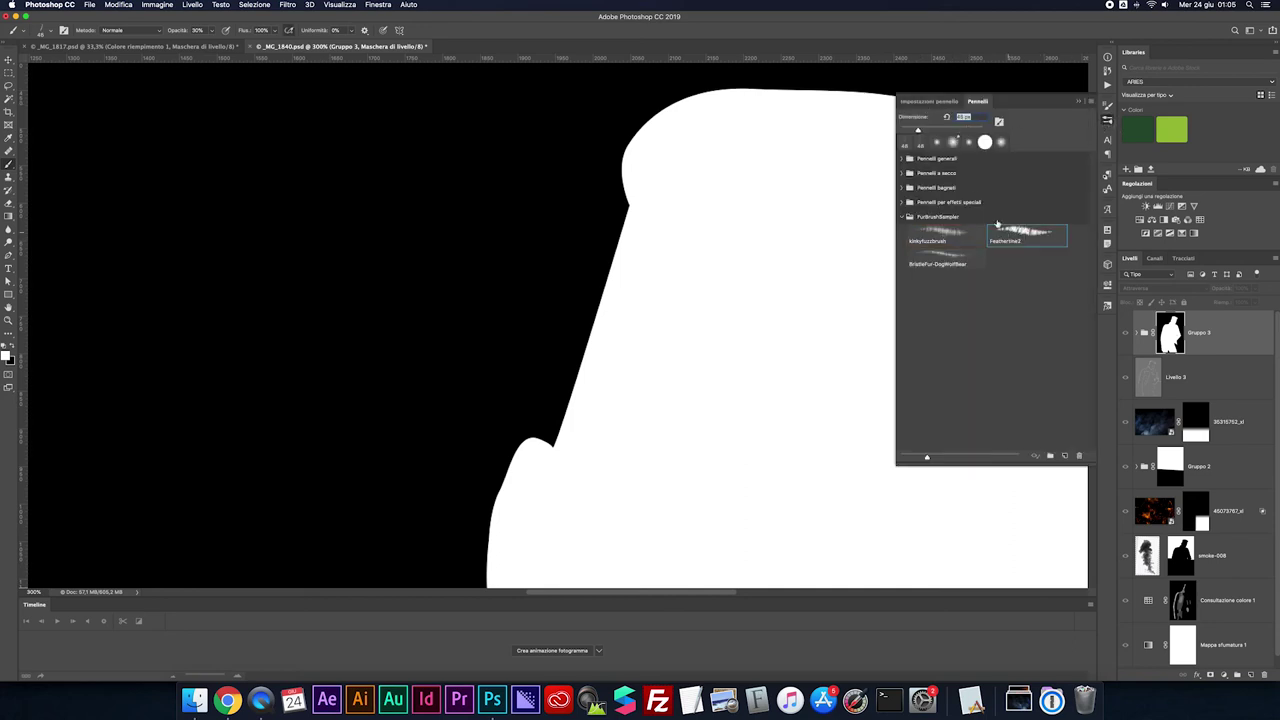
left_click(927, 104)
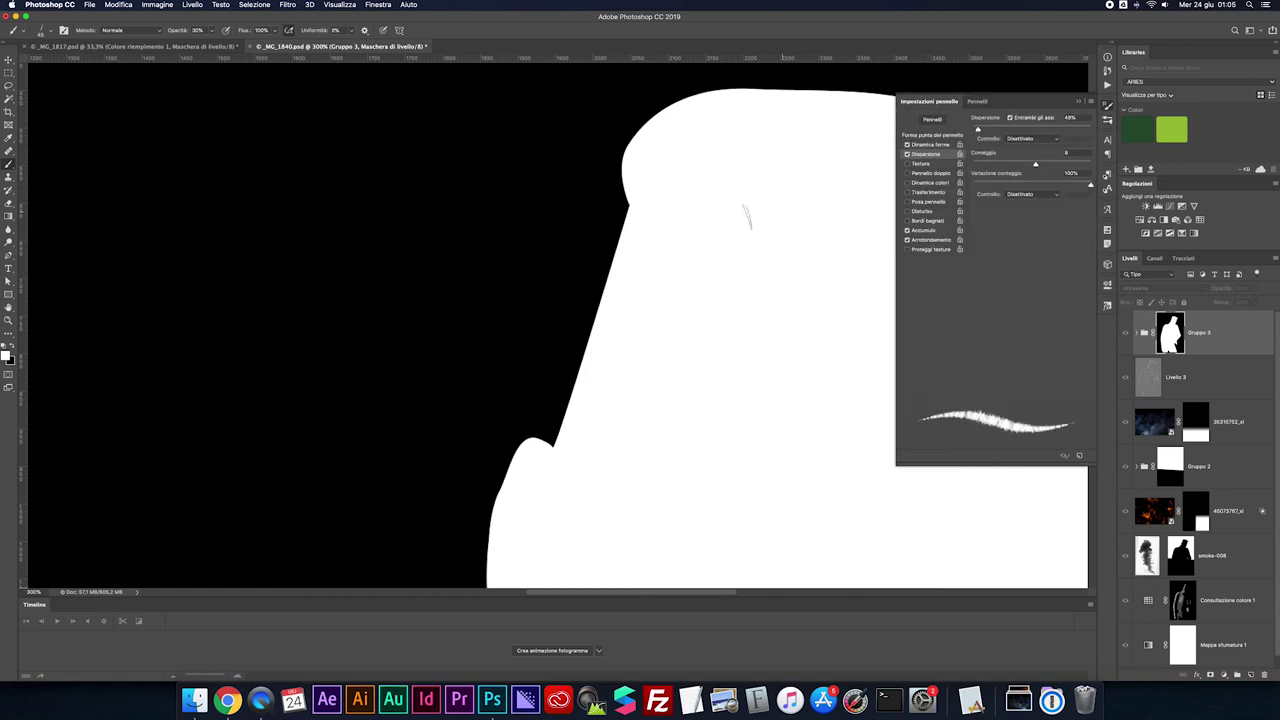
Paint hair-like fur strands down the mask's diagonal left edge, then return to the photo view
left_click_drag(632, 213, 562, 455)
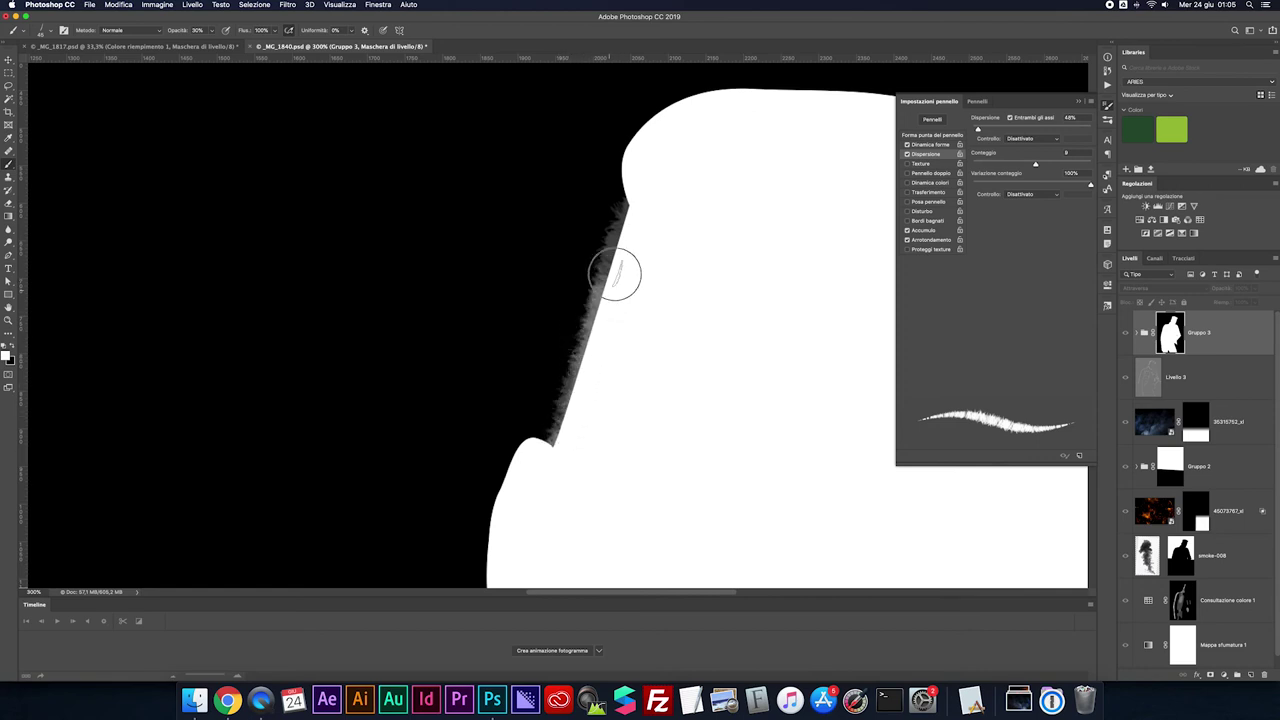
left_click_drag(633, 217, 562, 455)
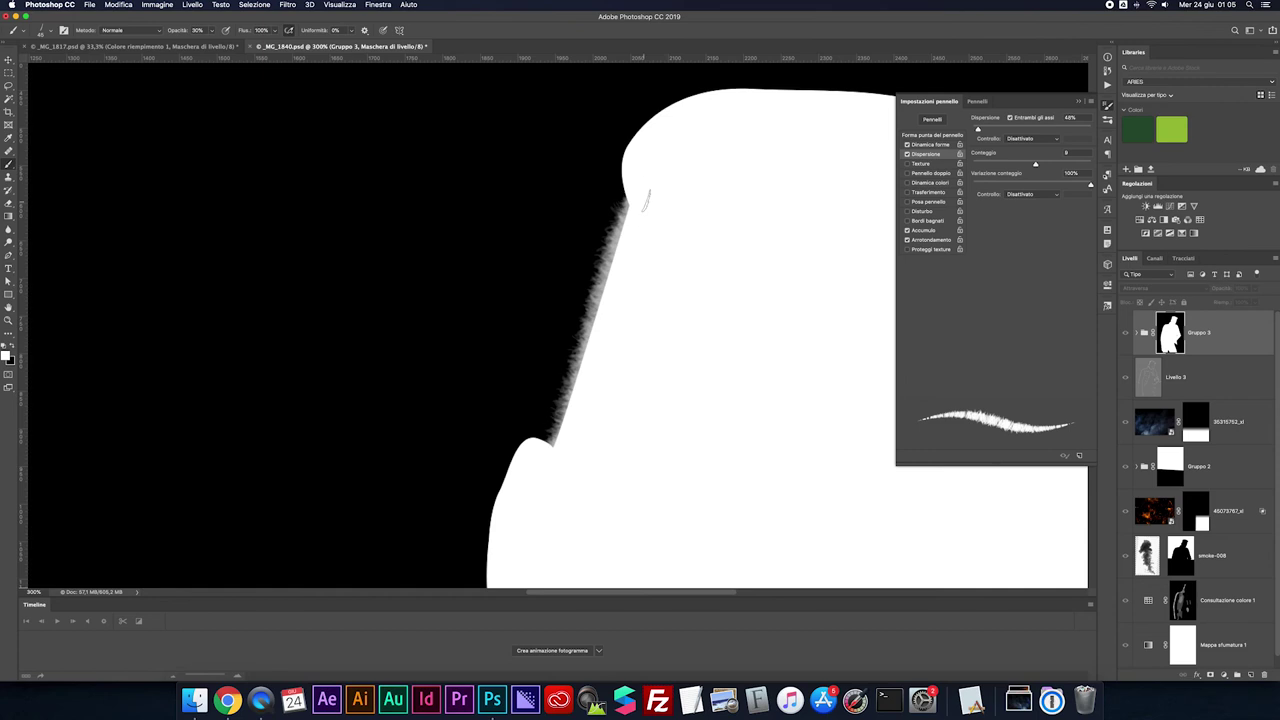
left_click_drag(628, 205, 550, 447)
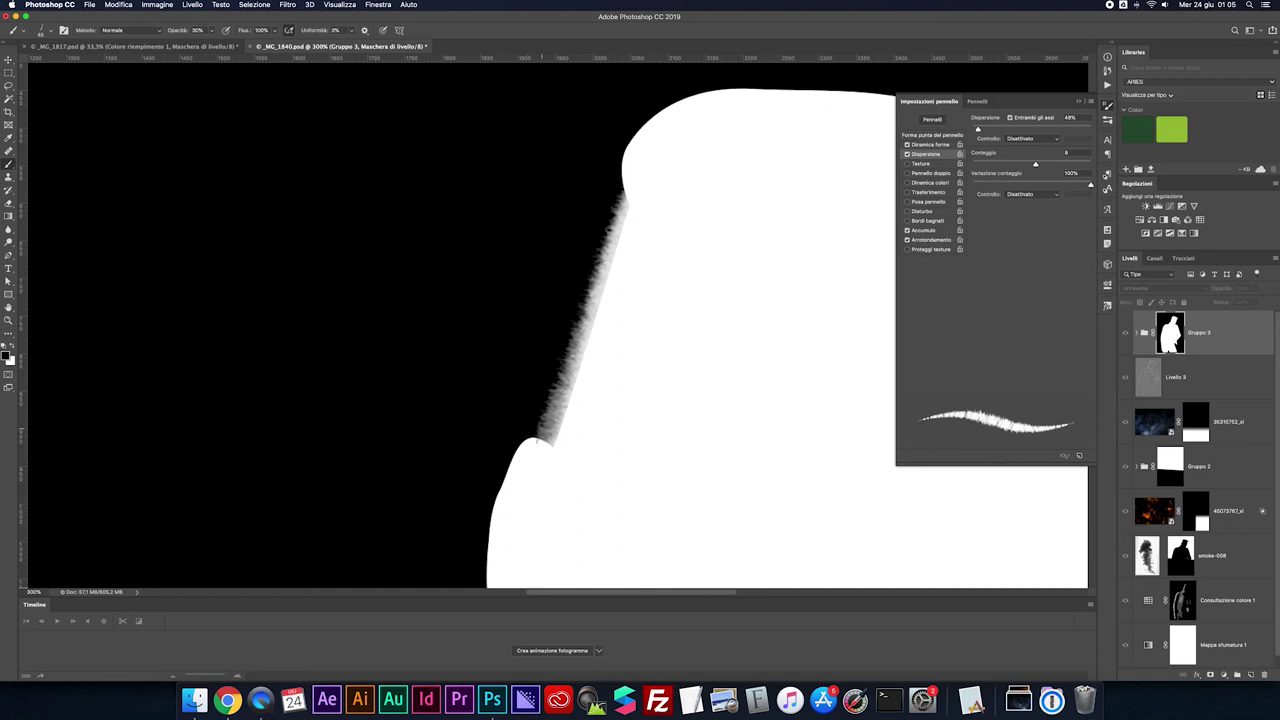
left_click(628, 190, "shift")
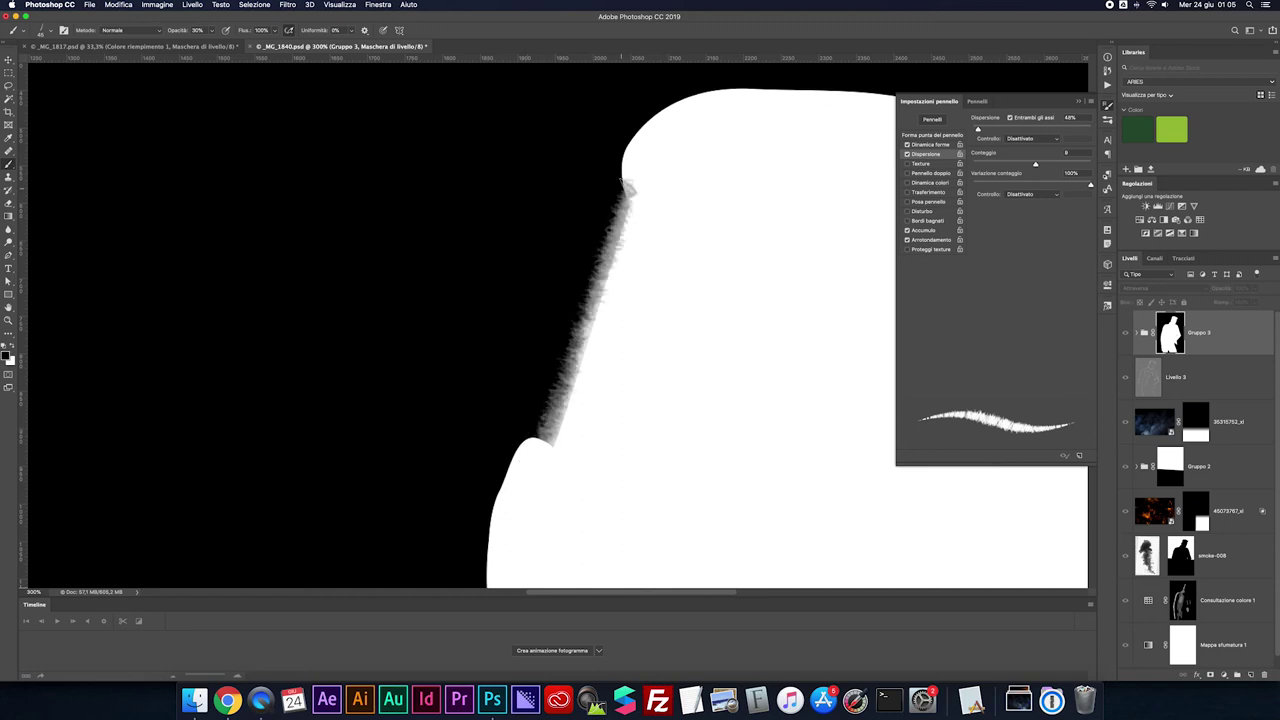
left_click(545, 420, "shift")
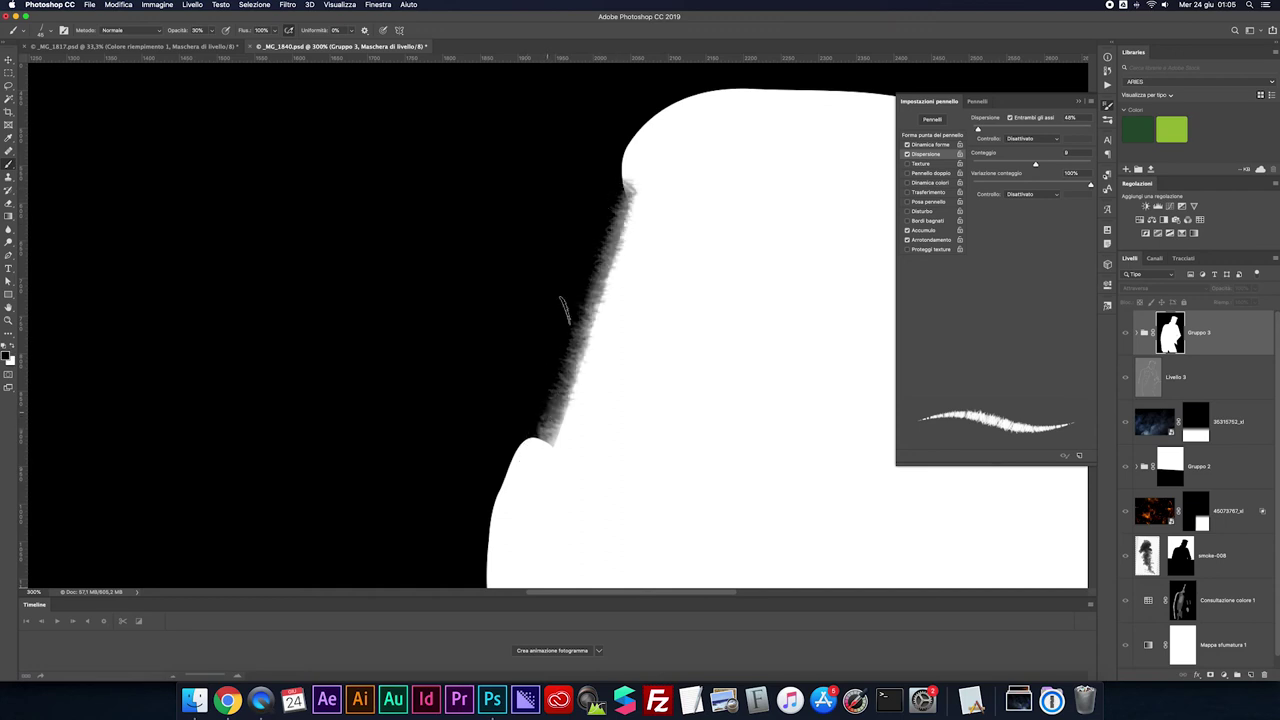
left_click(615, 183, "shift")
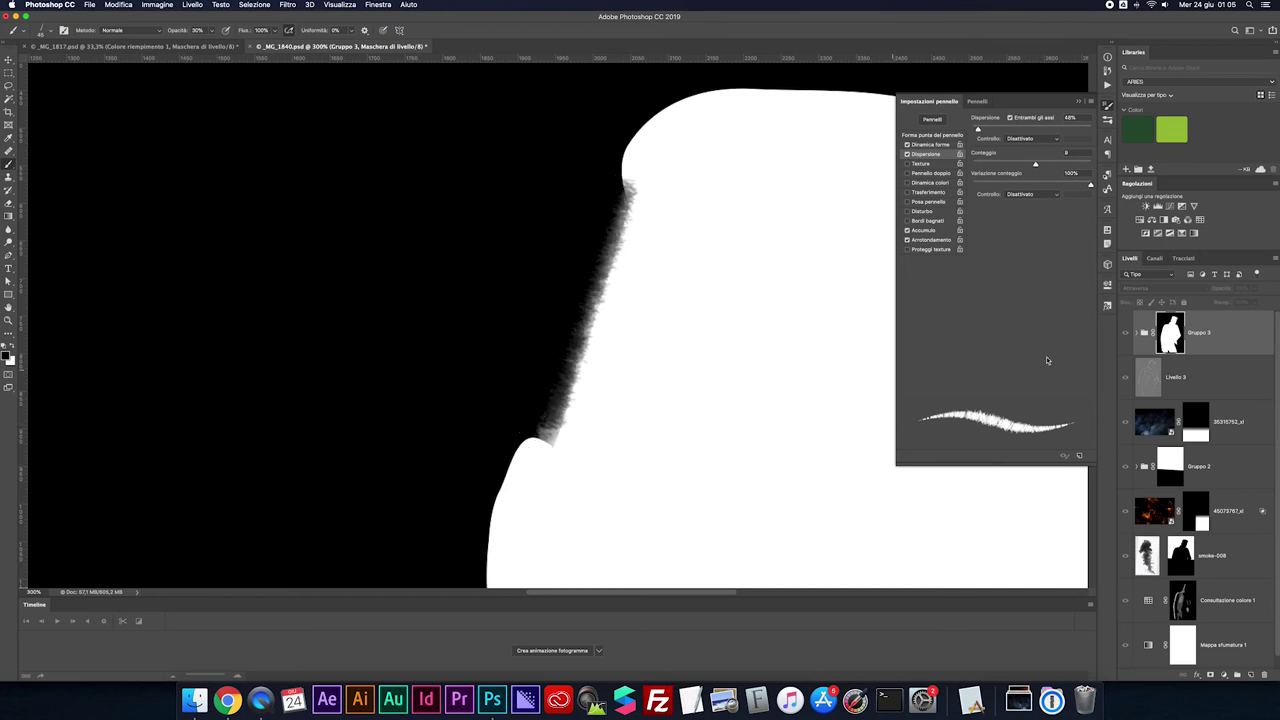
left_click(1170, 335, "alt")
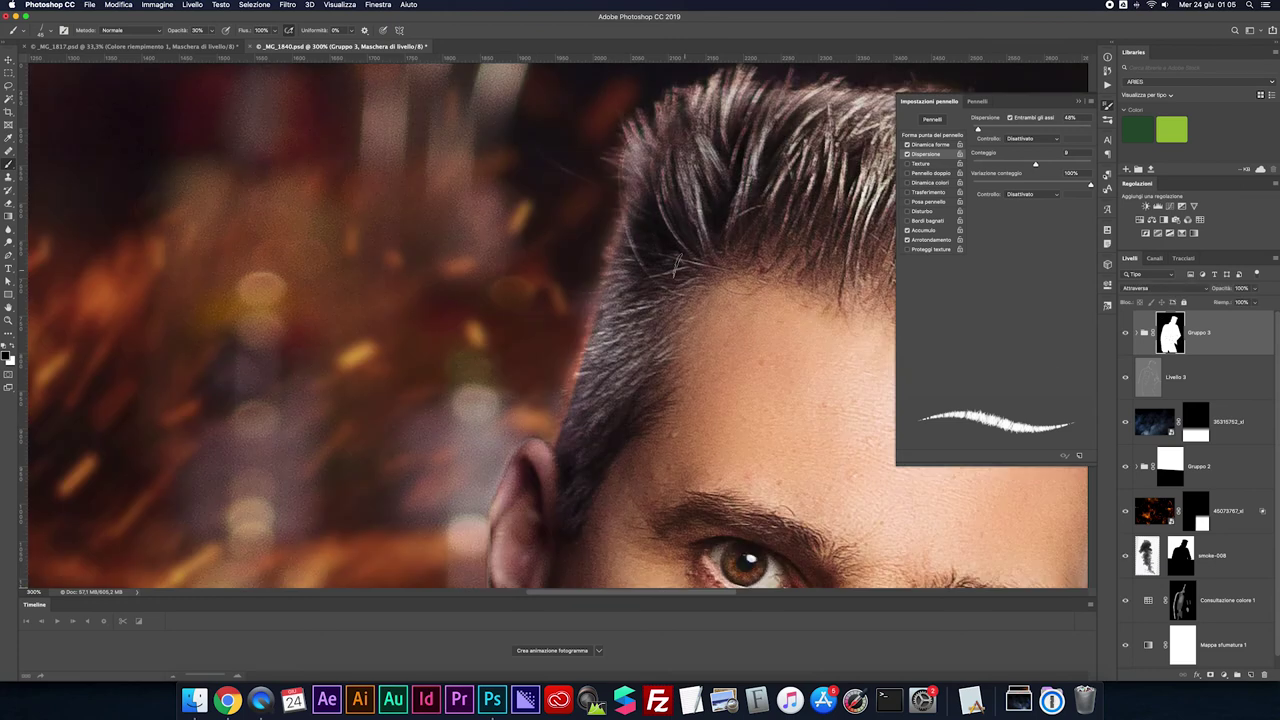
Brush fur strands along the left hairline and across the top of the head on the mask
scroll(677, 262, "right", 5)
scroll(677, 262, "up", 3)
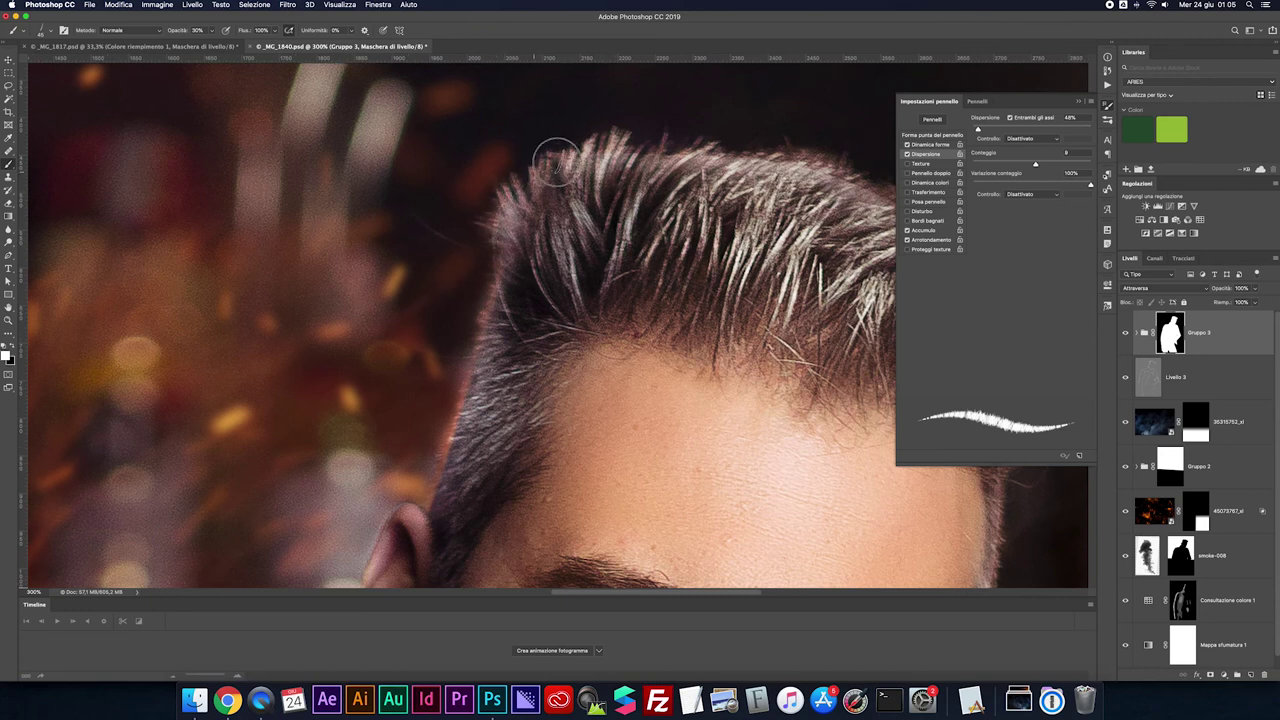
left_click_drag(563, 143, 523, 185)
left_click(1170, 333, "shift")
left_click(1170, 333, "shift")
mouse_move(494, 234)
left_mouse_down()
mouse_move(638, 166)
mouse_move(737, 166)
left_mouse_up()
Extend white fur strokes along the mask's top edge toward the curve of the head
scroll(737, 166, "right", 3)
mouse_move(496, 156)
left_mouse_down()
mouse_move(714, 180)
mouse_move(532, 170)
mouse_move(657, 171)
mouse_move(609, 163)
mouse_move(400, 223)
mouse_move(463, 180)
mouse_move(563, 163)
mouse_move(705, 180)
left_mouse_up()
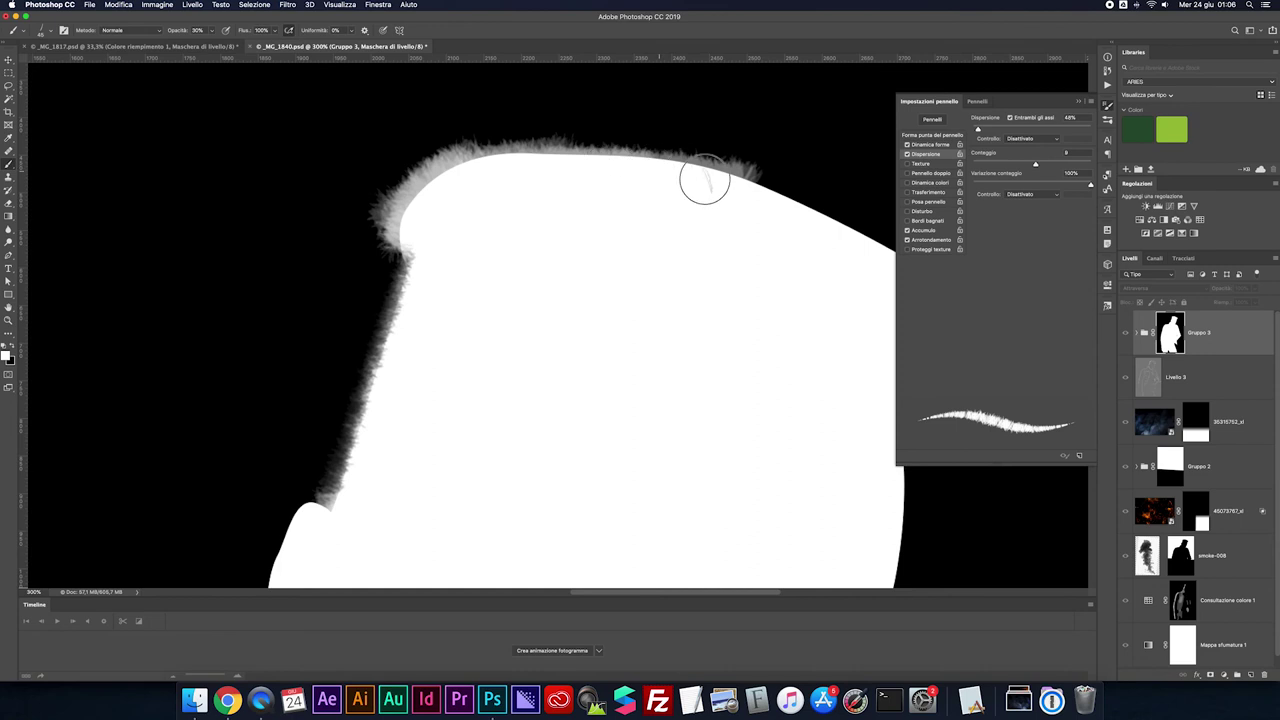
scroll(610, 166, "right", 10)
mouse_move(450, 190)
left_mouse_down()
mouse_move(614, 271)
mouse_move(599, 258)
mouse_move(466, 194)
mouse_move(663, 334)
mouse_move(646, 297)
mouse_move(669, 323)
left_mouse_up()
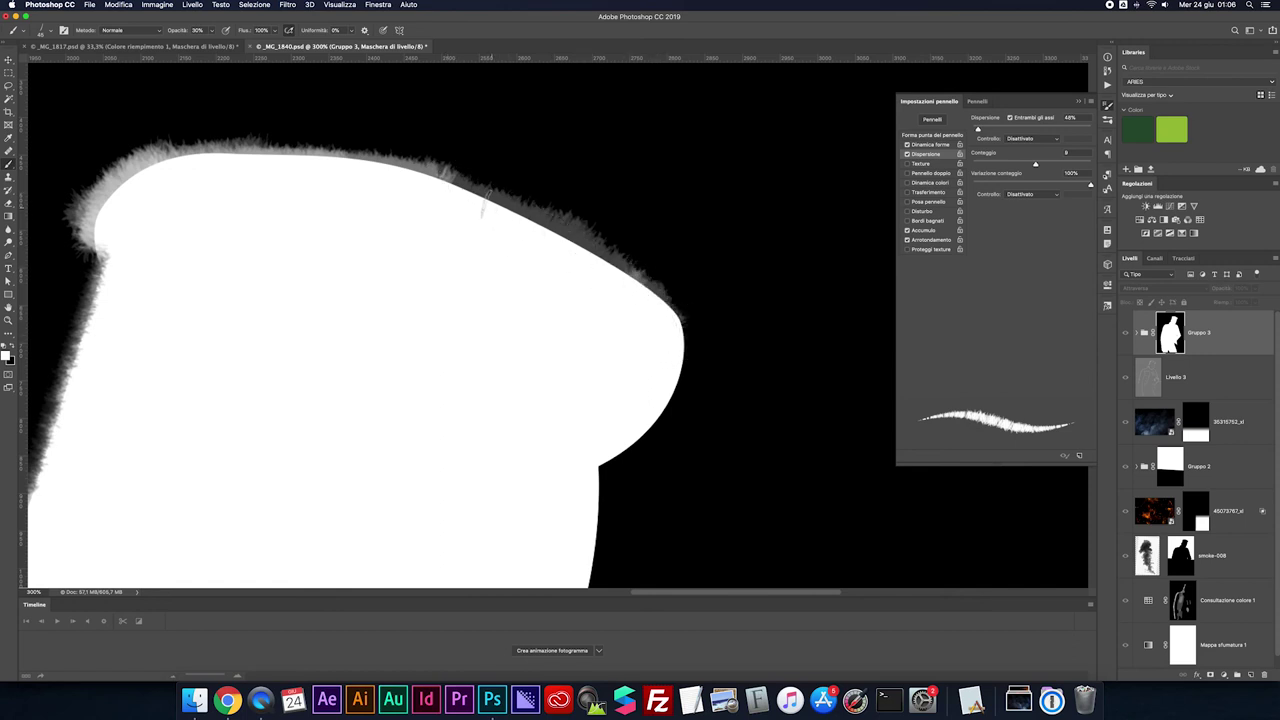
left_click_drag(600, 281, 658, 305)
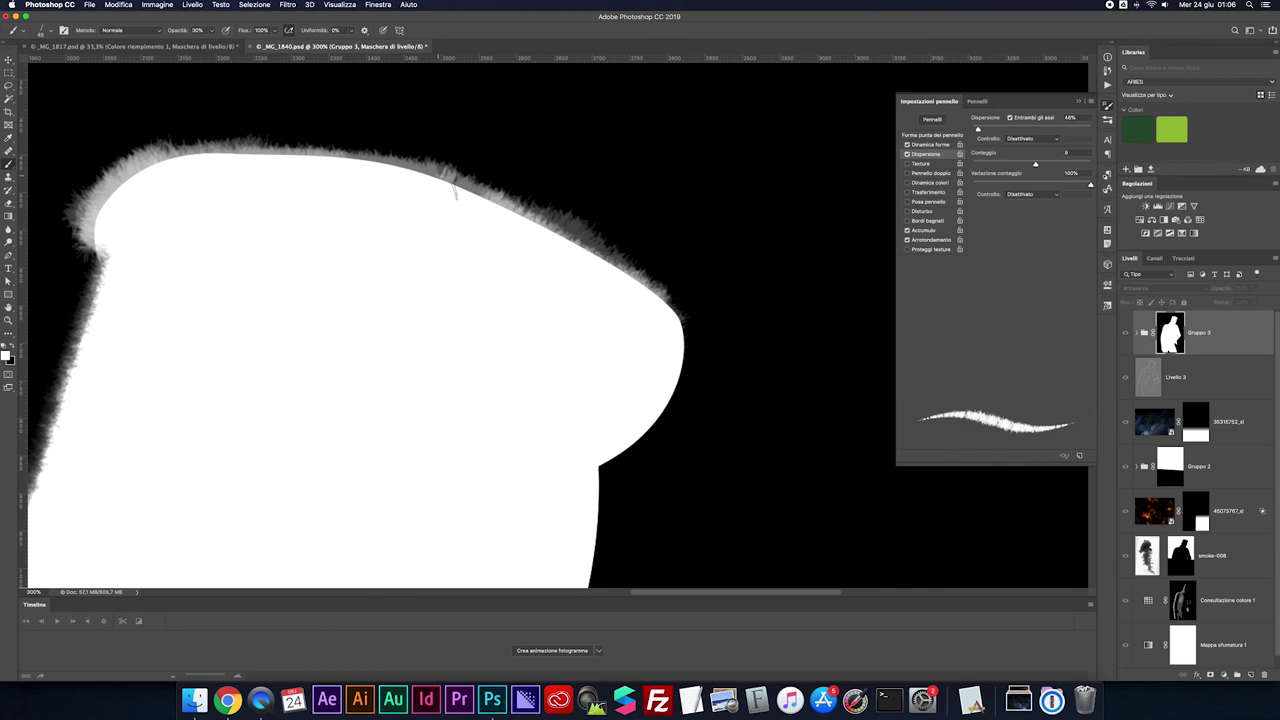
Brighten the fringe along the upper-right and right edges, then along the top again
scroll(659, 316, "down", 2)
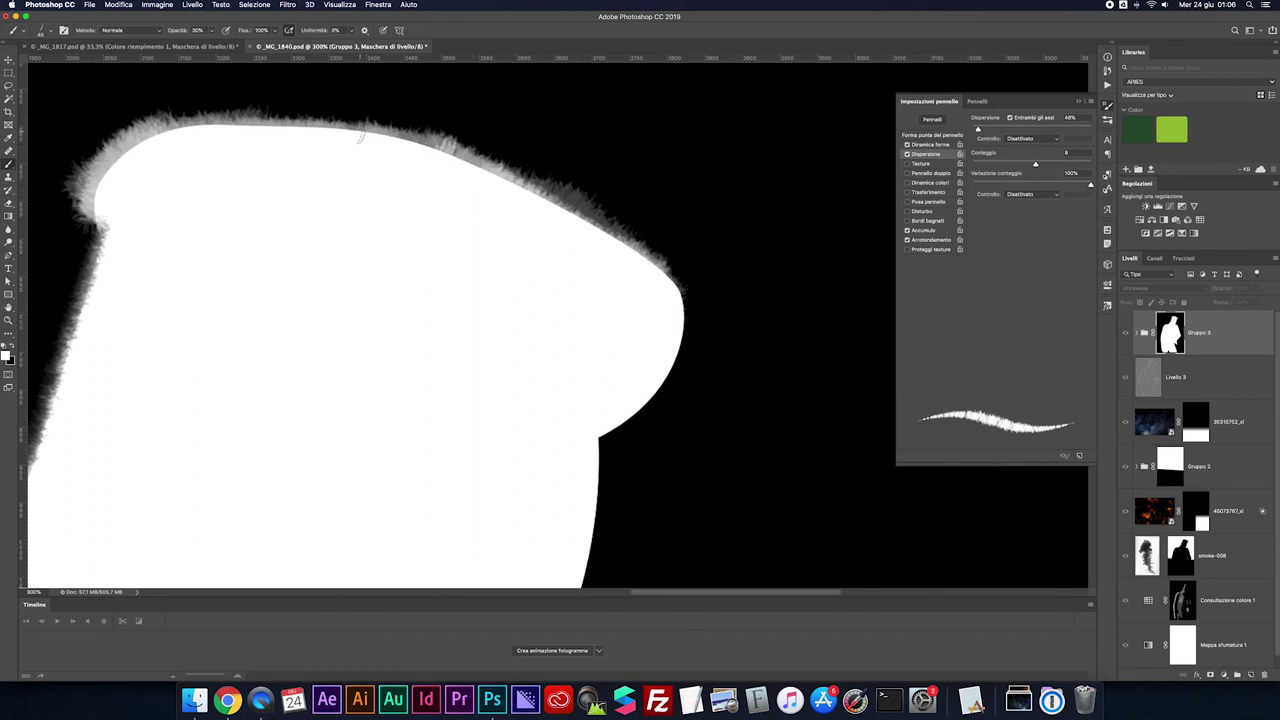
left_click_drag(618, 247, 535, 200)
mouse_move(673, 279)
left_mouse_down()
mouse_move(690, 284)
mouse_move(677, 337)
mouse_move(623, 409)
mouse_move(674, 337)
mouse_move(657, 277)
mouse_move(666, 343)
mouse_move(617, 410)
left_mouse_up()
mouse_move(665, 376)
left_mouse_down()
mouse_move(686, 306)
mouse_move(671, 277)
mouse_move(648, 384)
left_mouse_up()
scroll(620, 410, "down", 1)
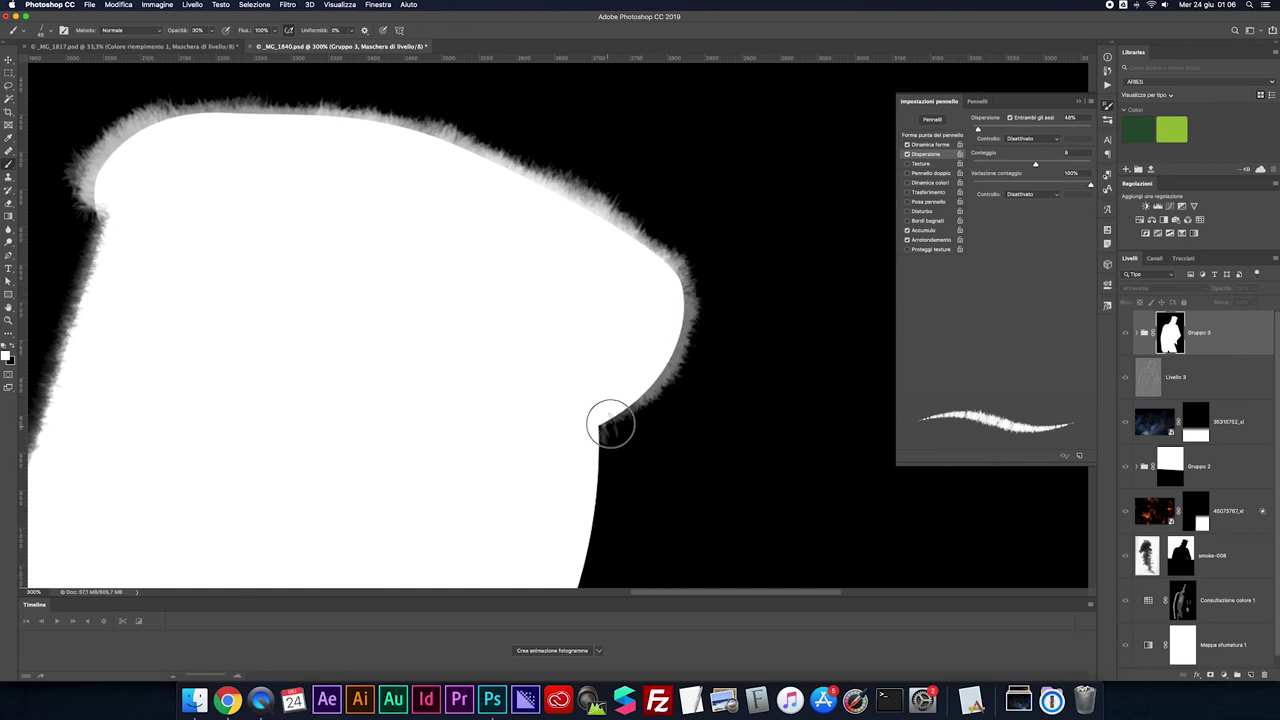
mouse_move(664, 300)
left_mouse_down()
mouse_move(634, 246)
mouse_move(551, 194)
left_mouse_up()
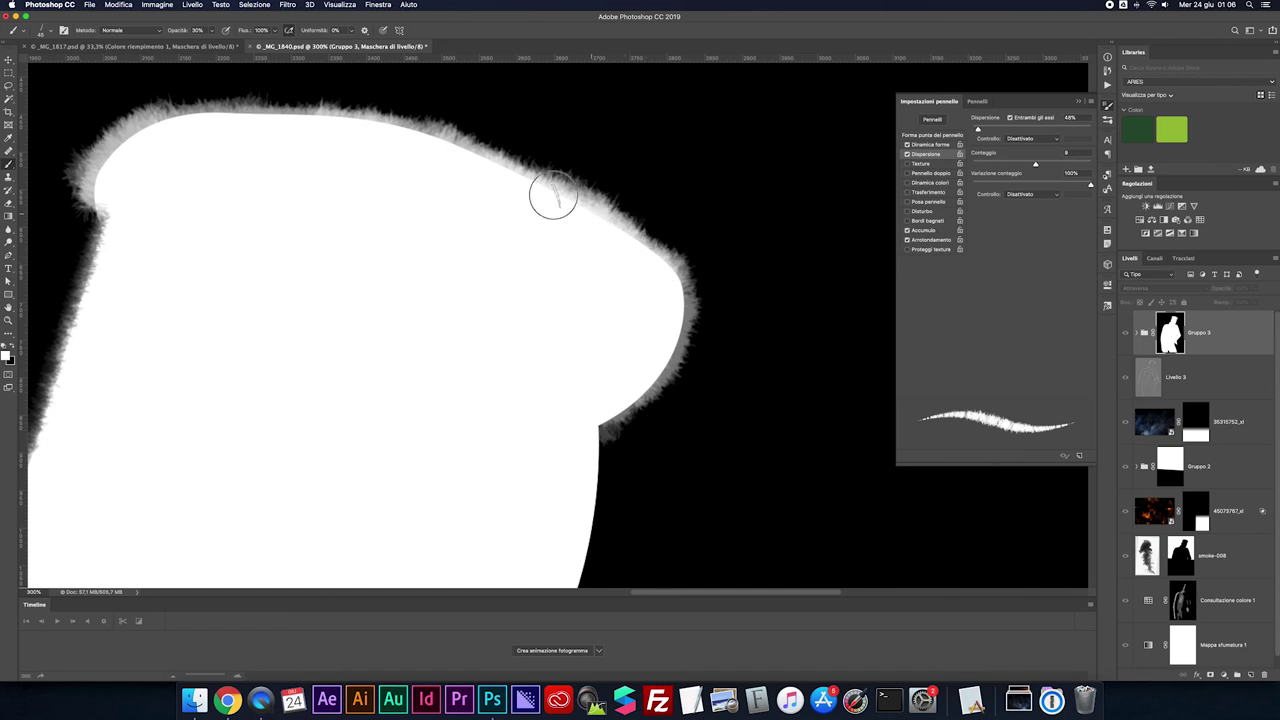
scroll(520, 180, "up", 2)
mouse_move(466, 165)
left_mouse_down()
mouse_move(238, 138)
mouse_move(249, 134)
mouse_move(143, 174)
mouse_move(113, 287)
mouse_move(120, 209)
mouse_move(120, 257)
mouse_move(116, 212)
mouse_move(106, 229)
mouse_move(120, 240)
mouse_move(157, 157)
mouse_move(105, 200)
mouse_move(206, 134)
mouse_move(201, 145)
left_mouse_up()
Repaint the right-edge fringe, undoing the stroke that looked wrong
key("super+z")
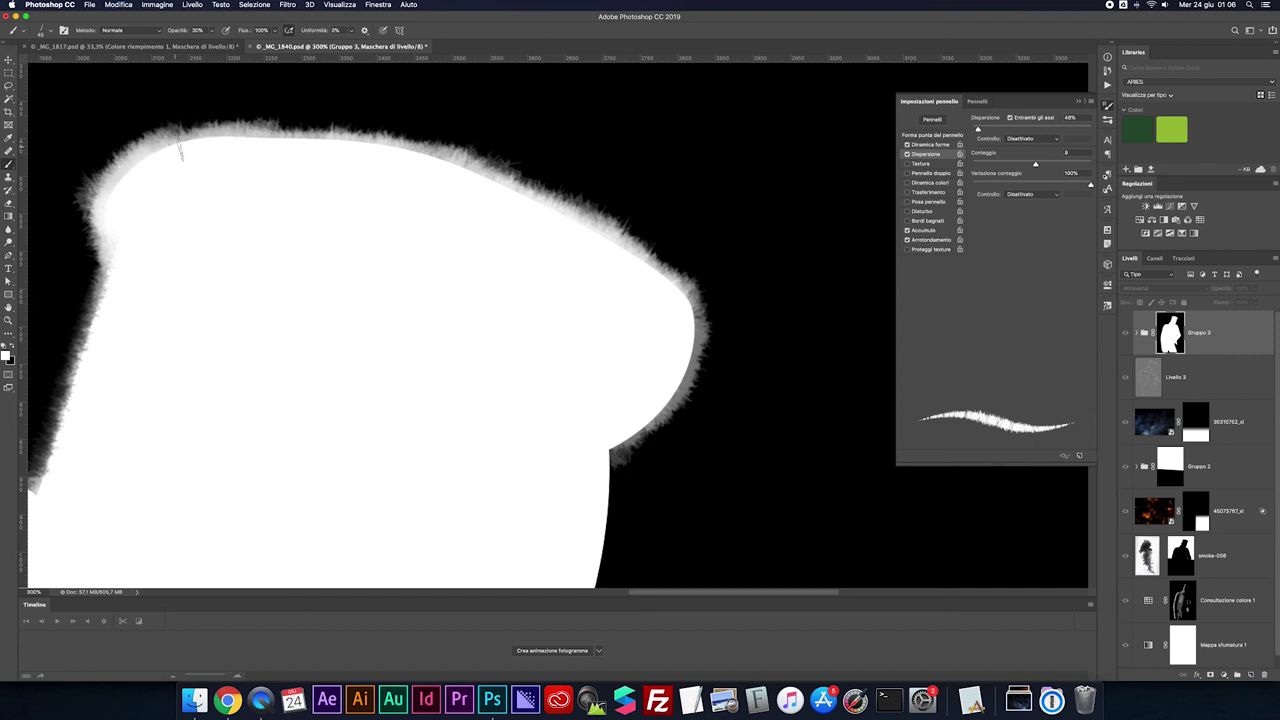
key("super+shift+z")
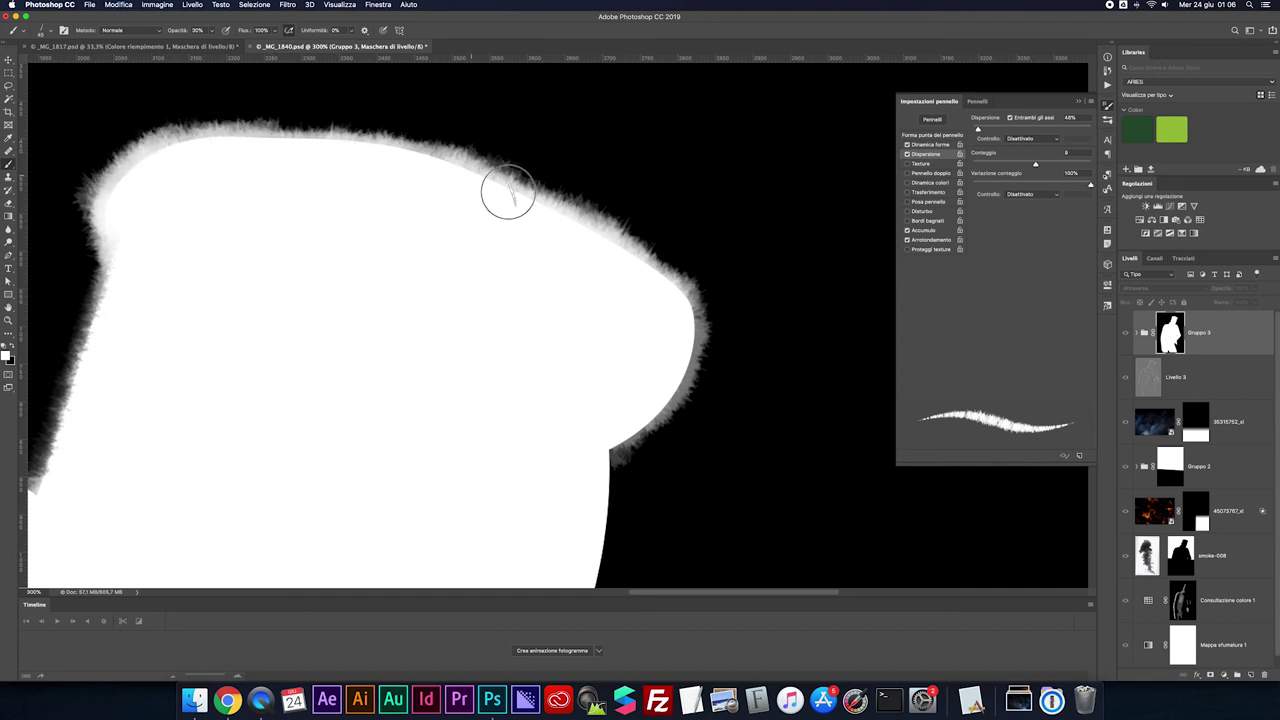
left_click_drag(644, 274, 679, 308)
mouse_move(605, 432)
left_mouse_down()
mouse_move(651, 400)
mouse_move(677, 320)
mouse_move(686, 354)
mouse_move(617, 450)
mouse_move(680, 276)
mouse_move(674, 374)
mouse_move(612, 441)
mouse_move(651, 429)
mouse_move(686, 371)
mouse_move(690, 290)
mouse_move(680, 386)
mouse_move(700, 371)
mouse_move(692, 295)
mouse_move(709, 329)
mouse_move(694, 386)
mouse_move(654, 431)
mouse_move(673, 421)
mouse_move(694, 346)
mouse_move(680, 269)
mouse_move(618, 212)
mouse_move(517, 163)
mouse_move(640, 229)
mouse_move(513, 171)
mouse_move(354, 126)
mouse_move(497, 154)
left_mouse_up()
key("ctrl+z")
key("ctrl+z")
Darken and widen the fringe along the top and left of the head mask
scroll(420, 145, "up", 1)
mouse_move(327, 131)
left_mouse_down()
mouse_move(163, 154)
mouse_move(106, 191)
mouse_move(98, 238)
mouse_move(137, 143)
mouse_move(63, 214)
mouse_move(149, 134)
left_mouse_up()
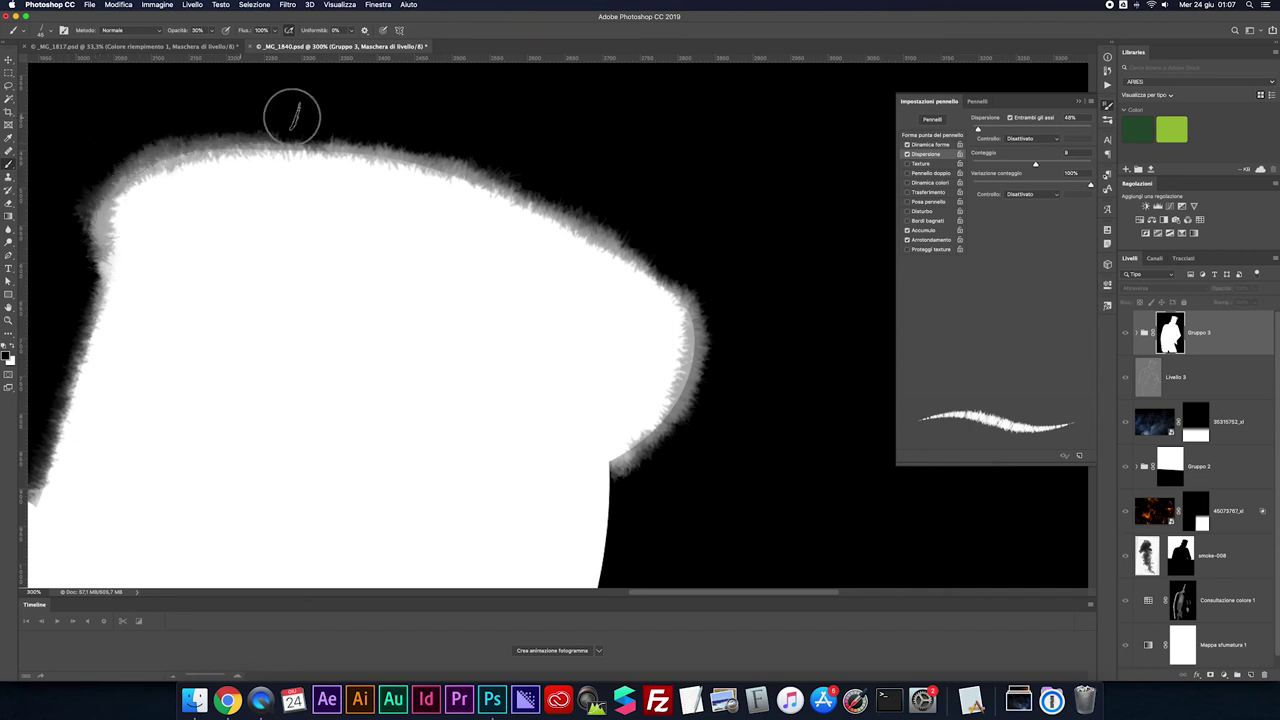
mouse_move(238, 122)
left_mouse_down()
mouse_move(166, 131)
mouse_move(80, 229)
mouse_move(118, 167)
left_mouse_up()
mouse_move(366, 123)
left_mouse_down()
mouse_move(517, 177)
mouse_move(474, 149)
mouse_move(335, 118)
mouse_move(471, 154)
mouse_move(610, 220)
left_mouse_up()
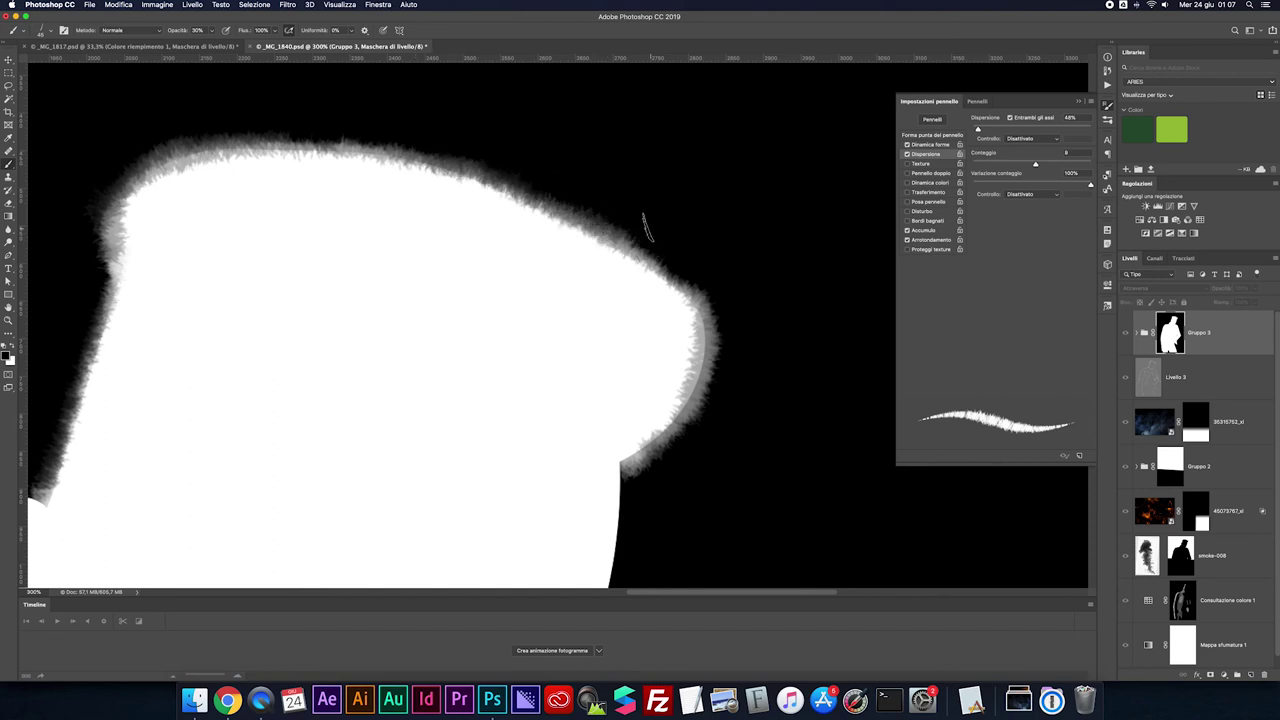
Undo two top-fringe strokes and texture the lower-right mask edge with hair fringe
key("ctrl+z")
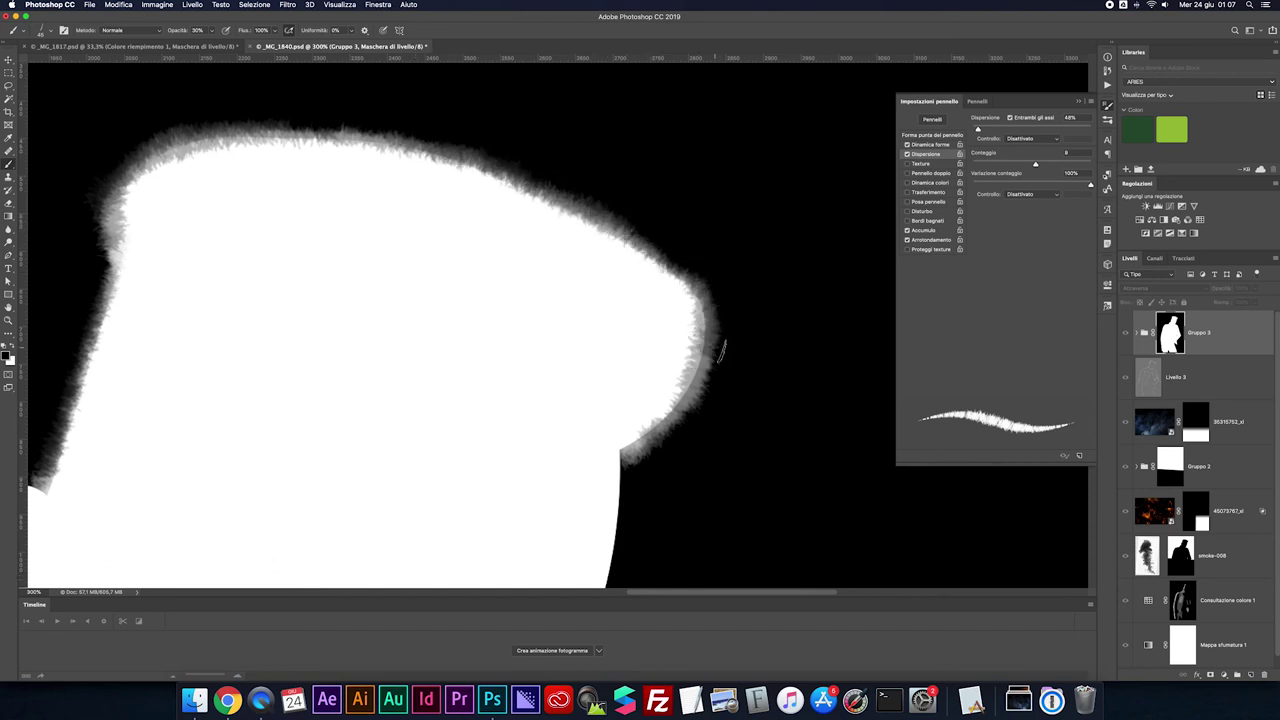
key("ctrl+z")
mouse_move(716, 330)
left_mouse_down()
mouse_move(651, 434)
mouse_move(714, 349)
mouse_move(678, 412)
mouse_move(726, 334)
mouse_move(634, 443)
mouse_move(690, 385)
mouse_move(717, 303)
mouse_move(641, 465)
left_mouse_up()
mouse_move(690, 397)
left_mouse_down()
mouse_move(640, 455)
mouse_move(705, 313)
left_mouse_up()
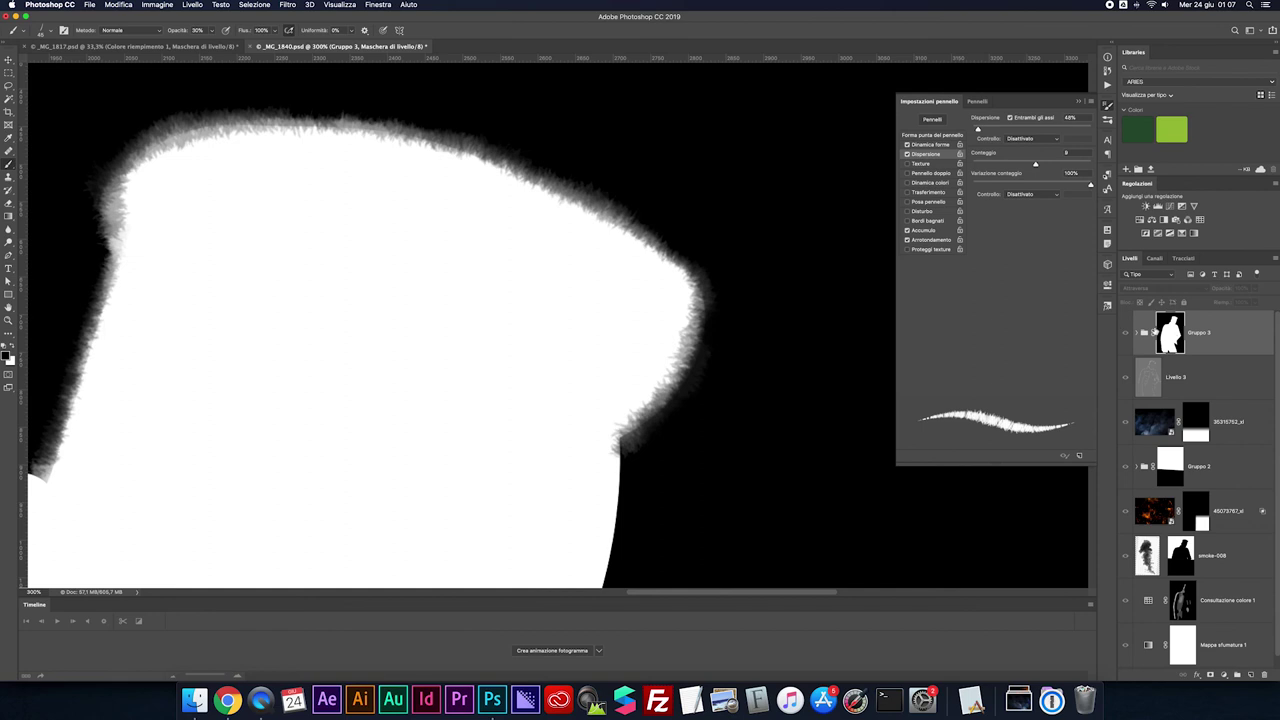
Soften the mask's right edge with black strokes, then zoom out to check the hairline on the photo
left_click(1163, 333, "alt")
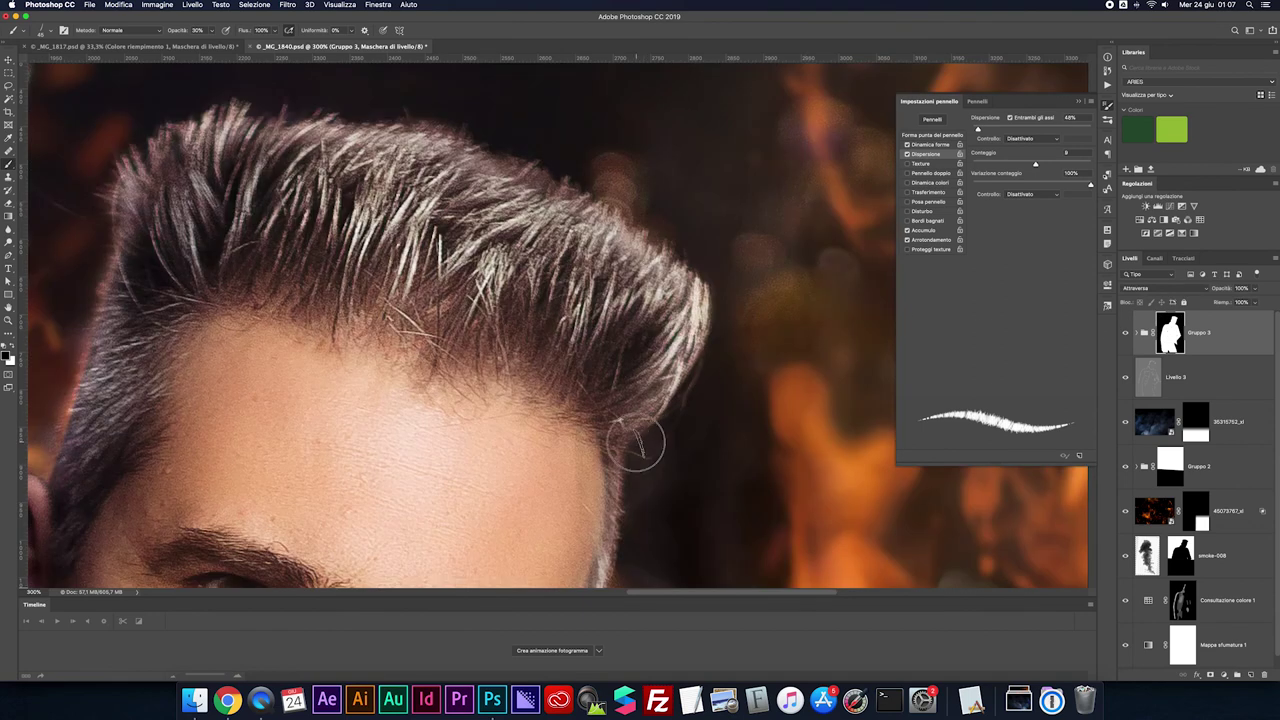
scroll(650, 455, "down", 3)
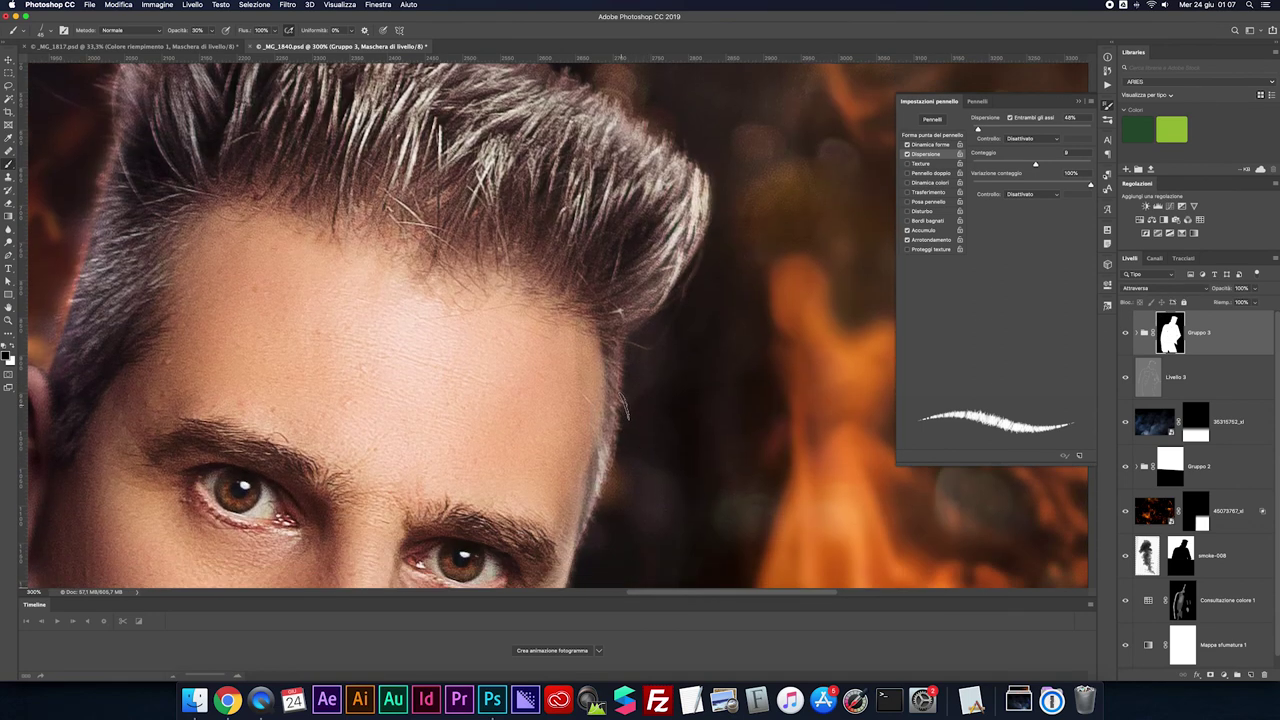
left_click(1170, 332, "alt")
mouse_move(632, 380)
left_mouse_down()
mouse_move(608, 403)
mouse_move(590, 525)
mouse_move(634, 325)
mouse_move(586, 537)
mouse_move(628, 342)
mouse_move(597, 389)
mouse_move(558, 537)
mouse_move(604, 335)
mouse_move(600, 424)
mouse_move(573, 529)
mouse_move(606, 331)
mouse_move(598, 452)
mouse_move(576, 528)
mouse_move(609, 411)
mouse_move(613, 342)
mouse_move(571, 543)
mouse_move(603, 449)
mouse_move(612, 322)
mouse_move(609, 401)
mouse_move(573, 529)
left_mouse_up()
mouse_move(590, 479)
left_mouse_down()
mouse_move(612, 353)
mouse_move(576, 540)
mouse_move(609, 431)
left_mouse_up()
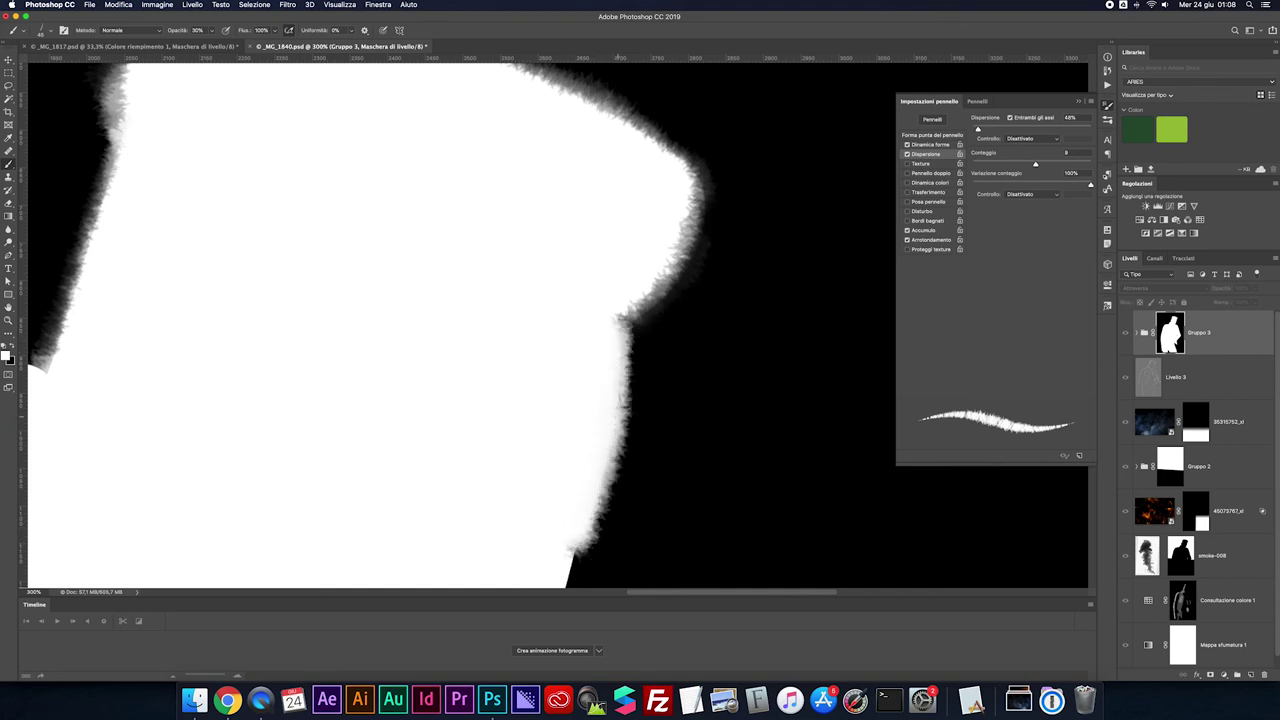
mouse_move(638, 348)
left_mouse_down()
mouse_move(600, 547)
mouse_move(620, 451)
mouse_move(675, 327)
left_mouse_up()
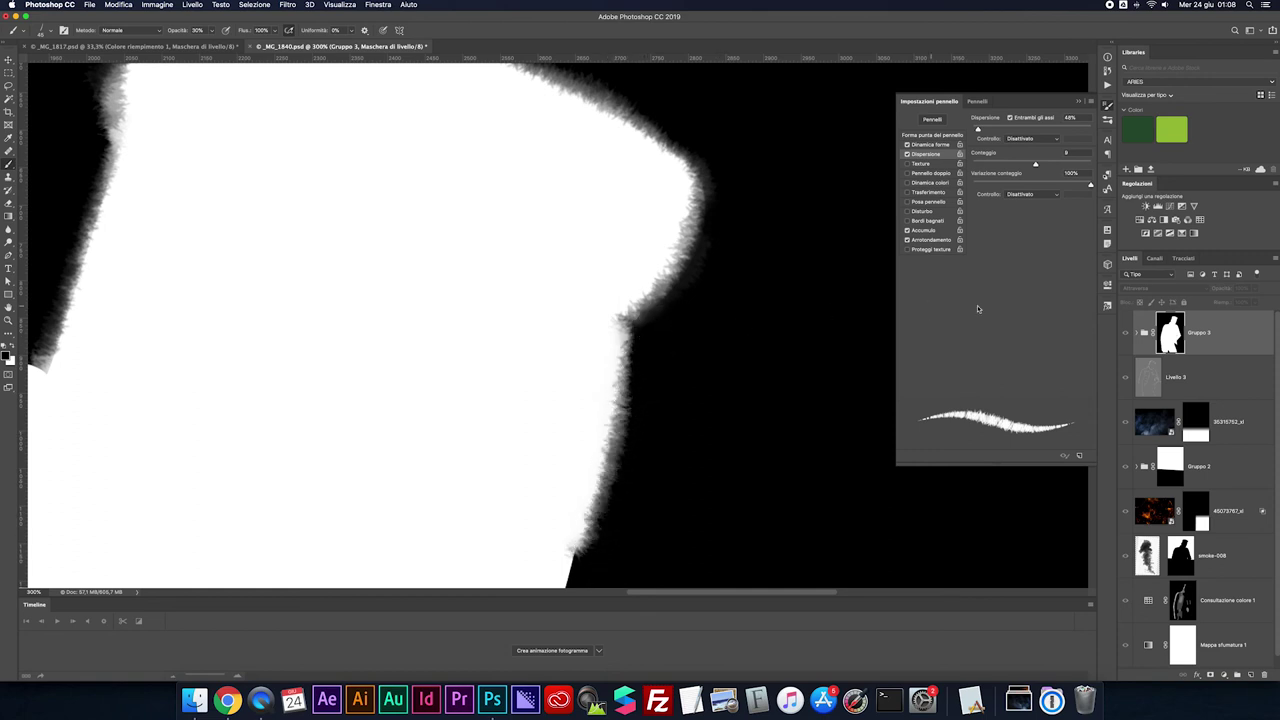
key("super+2")
key("super+minus")
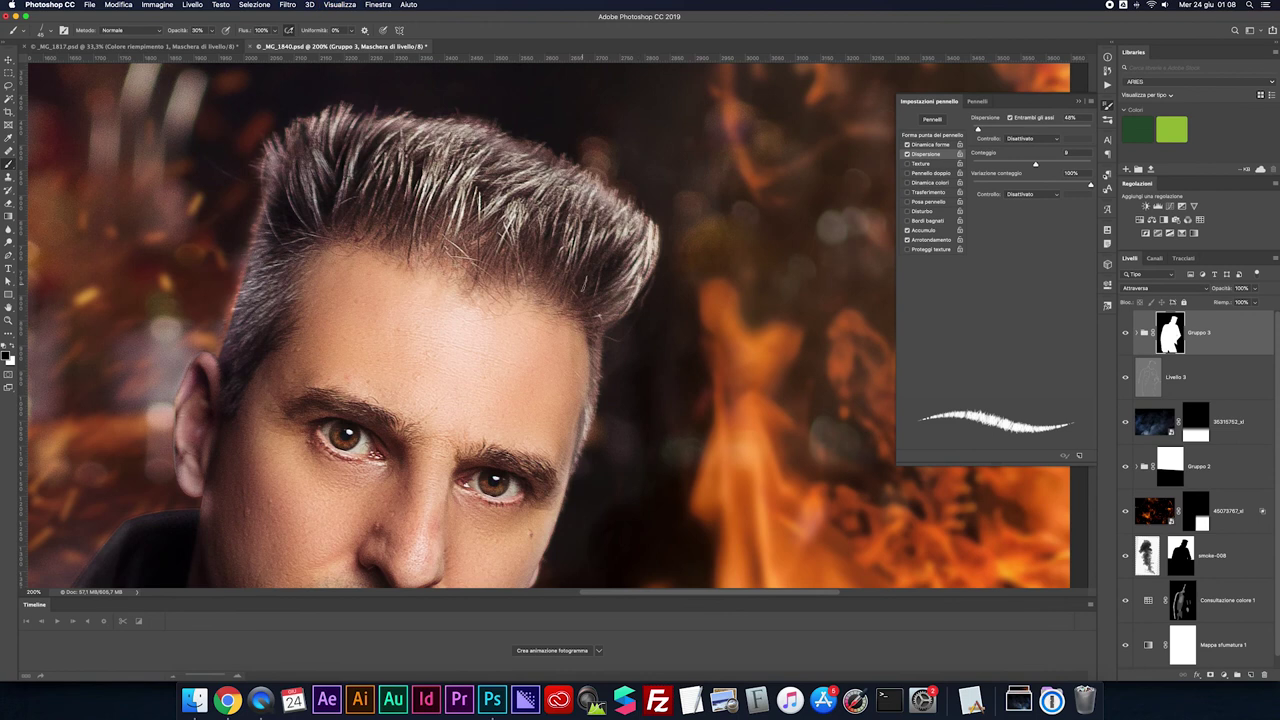
Zoom out to the full composite and select the 45073767 fire layer
key("super+minus")
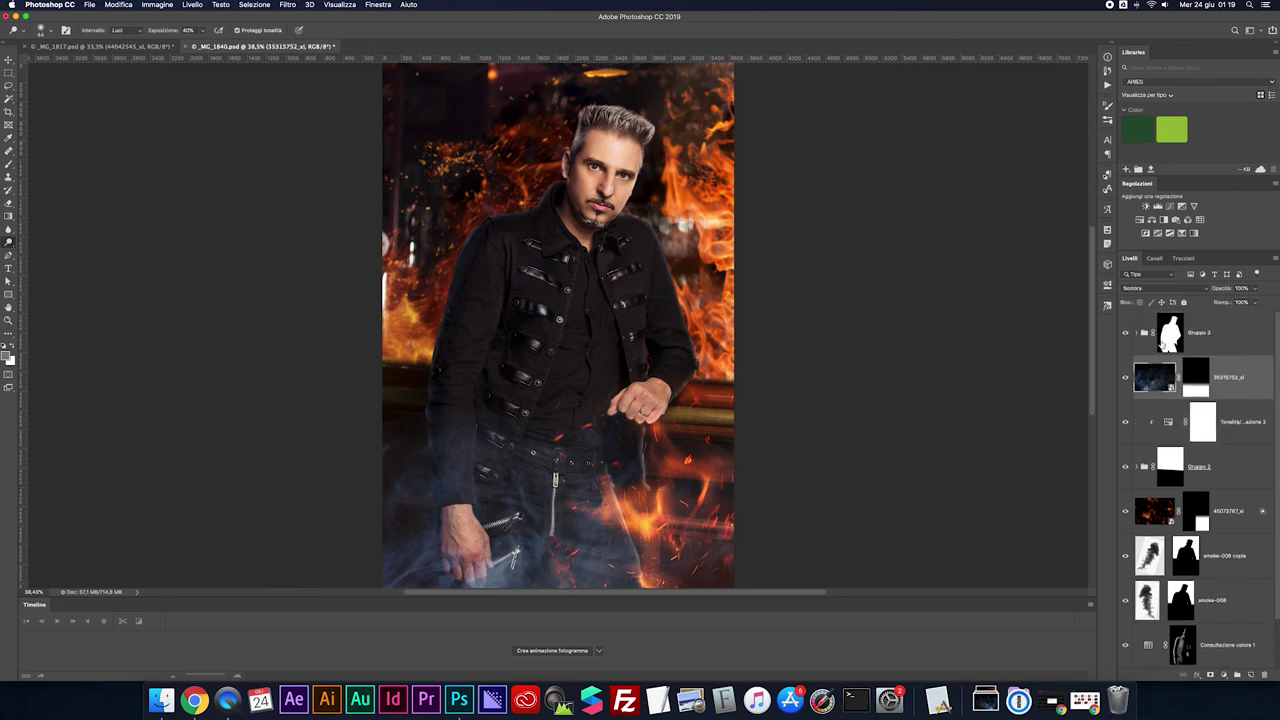
left_click(1141, 333)
left_click(1157, 502)
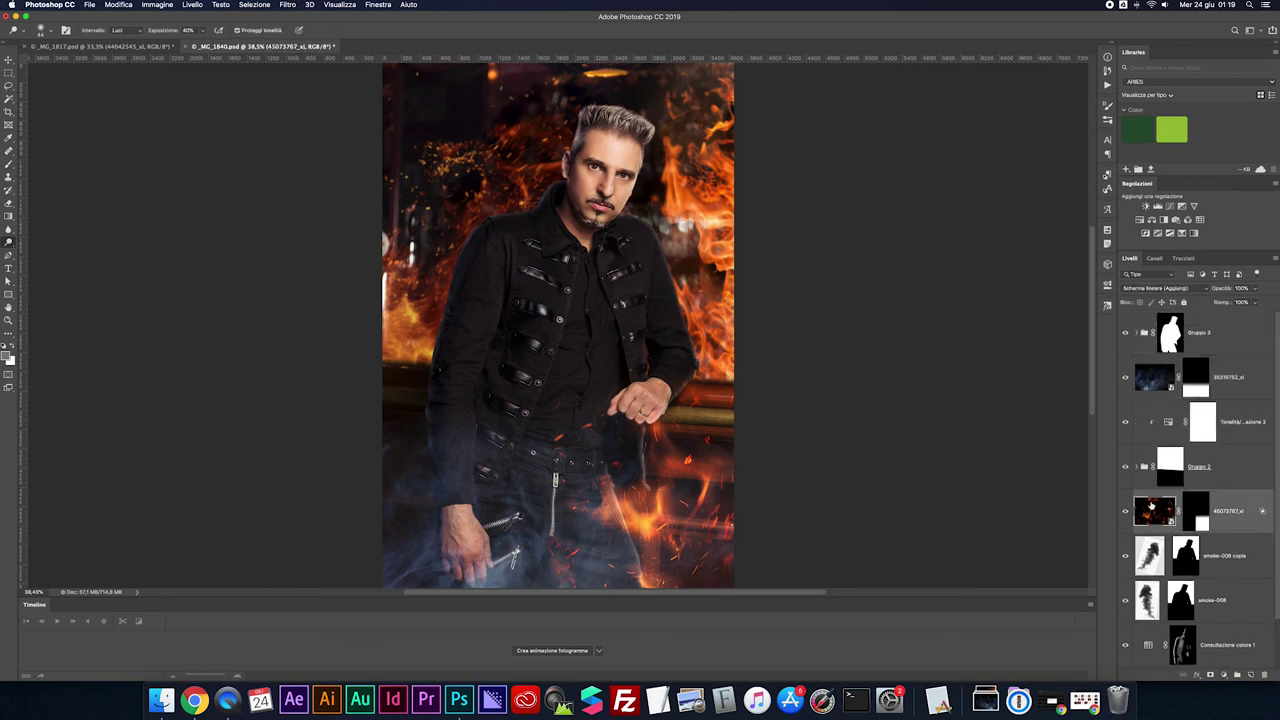
Drag 83063007_xl.jpg from the 123RF folder onto the Photoshop composite
left_click(163, 702)
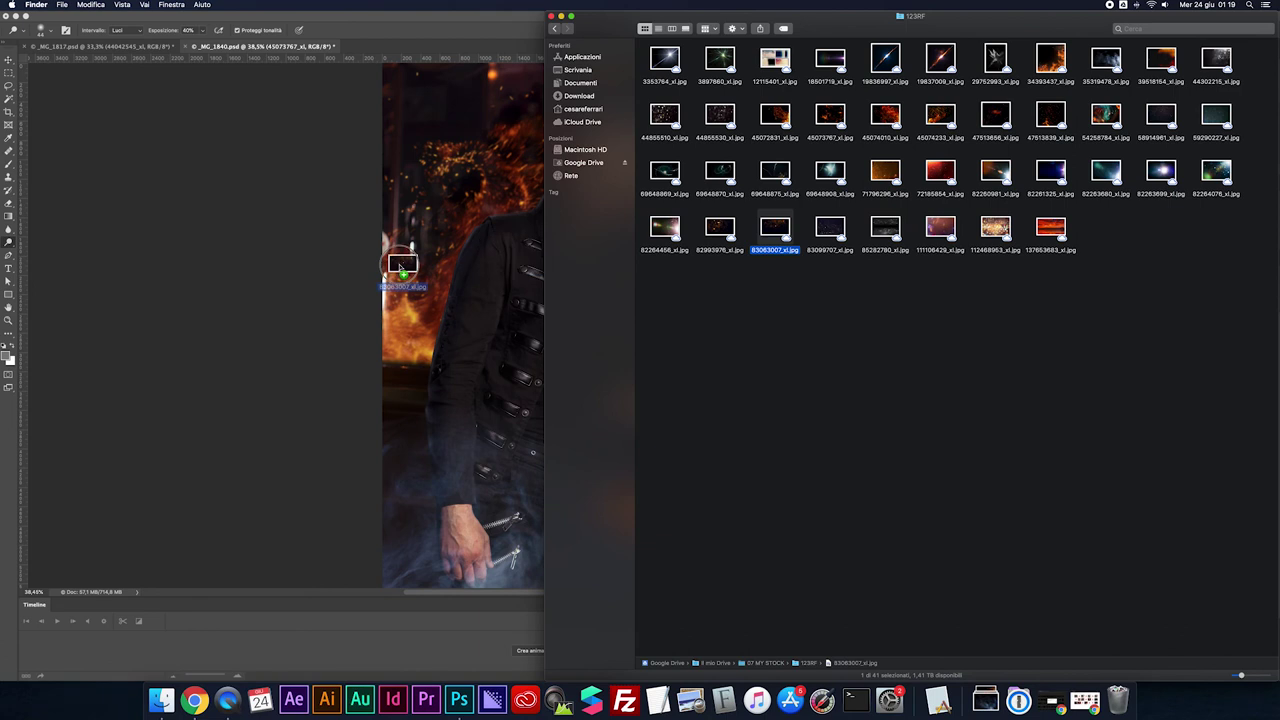
left_click_drag(768, 228, 425, 268)
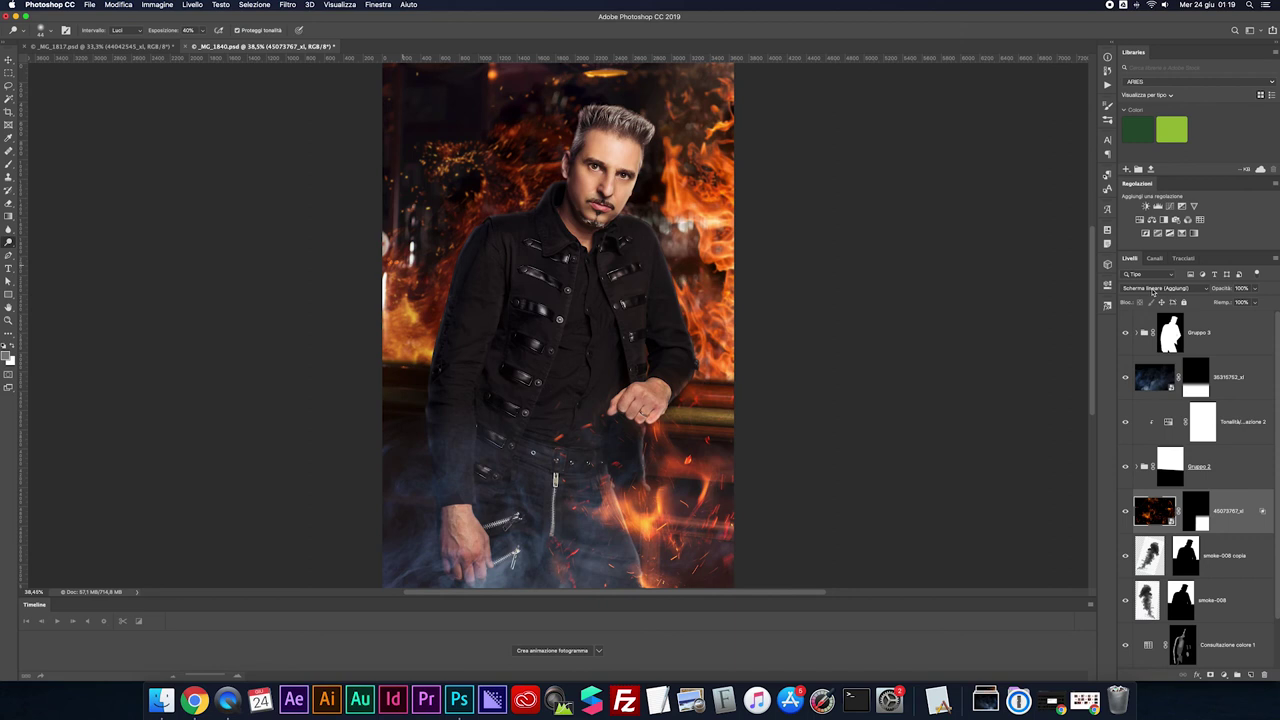
Set the placed 83063007_xl sparks image to Schermo lineare (Aggiungi) and place it
left_click(1155, 289)
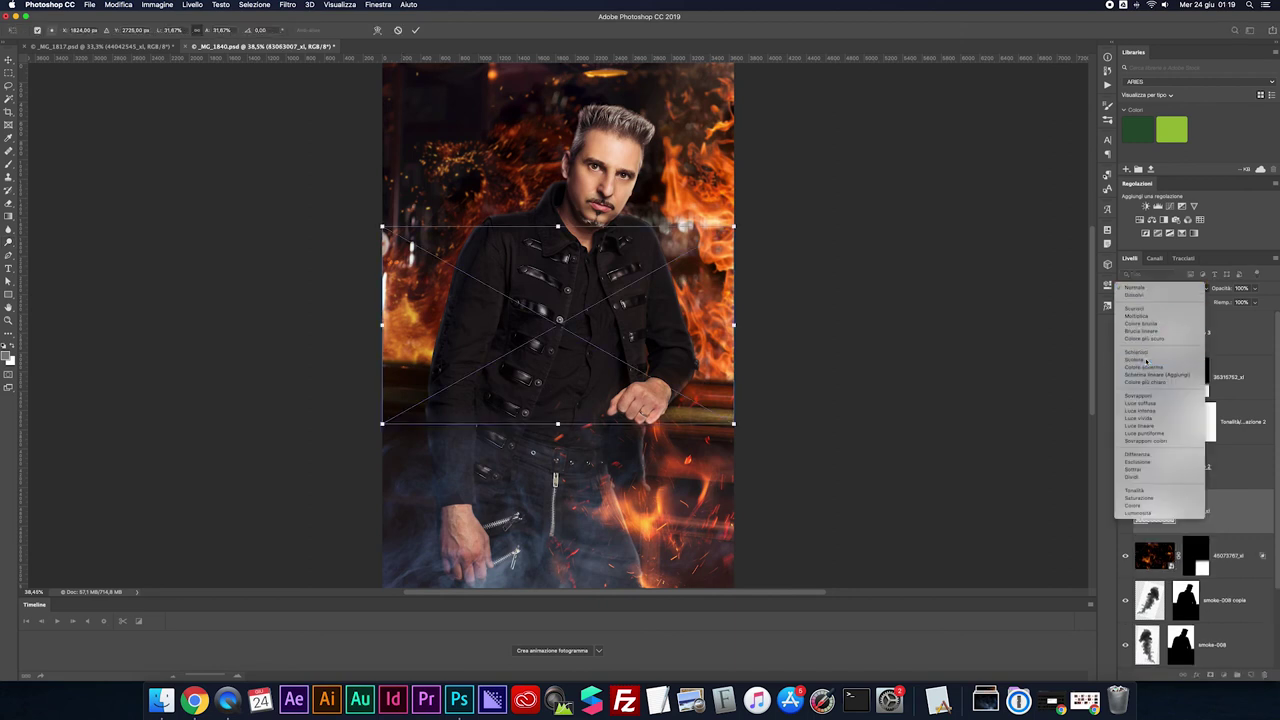
left_click(1155, 374)
key("super+minus")
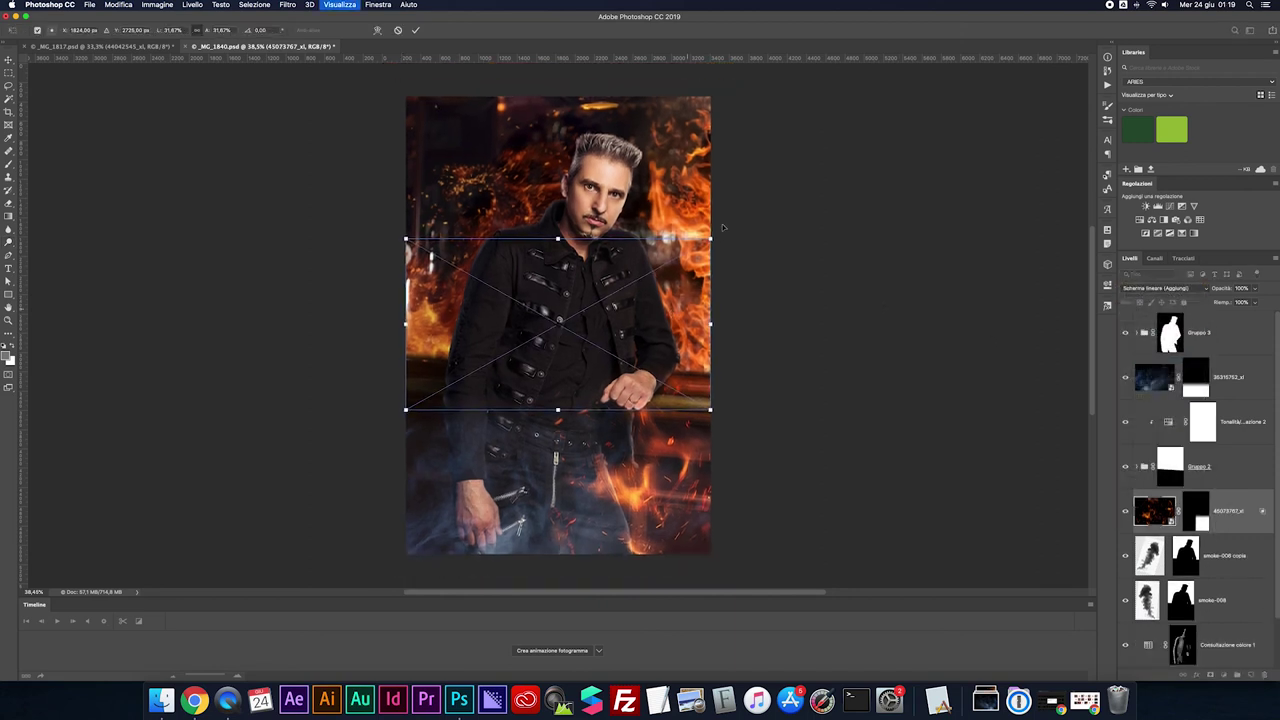
key("Return")
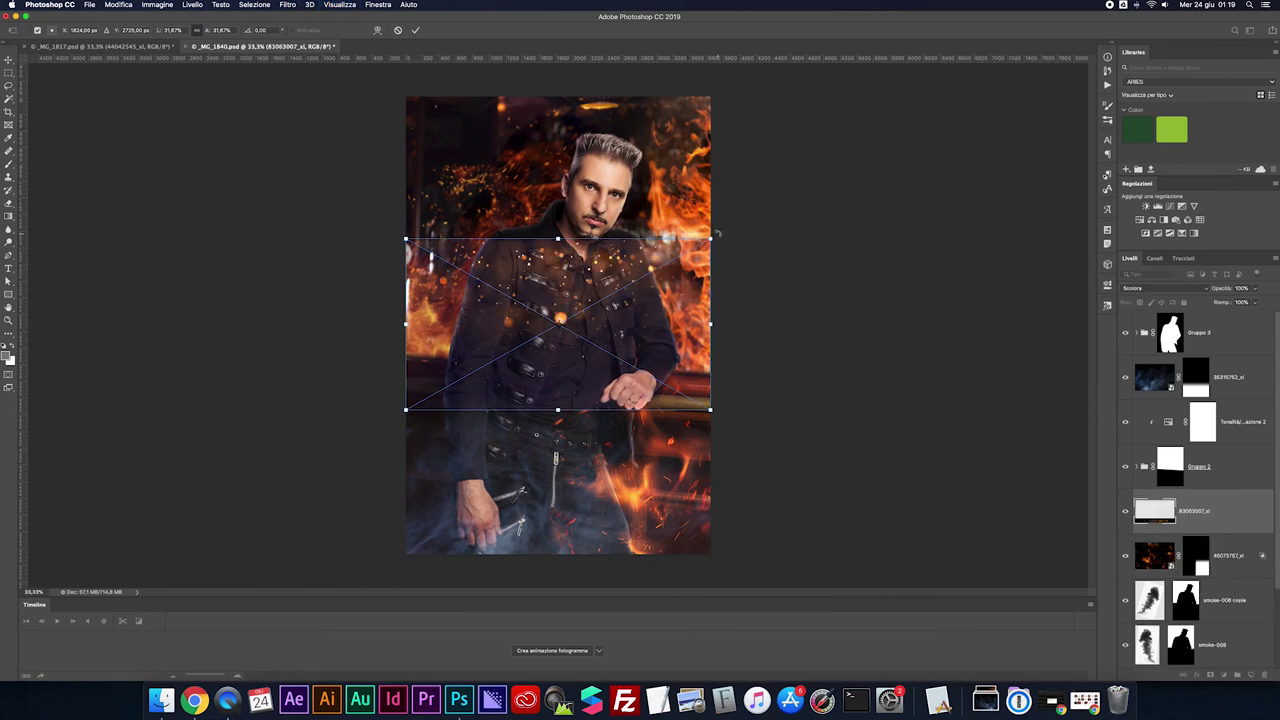
Rotate the sparks layer to 60°, enlarge it, shift it right, and commit the transform
mouse_move(717, 233)
left_mouse_down()
mouse_move(595, 412)
mouse_move(607, 438)
left_mouse_up()
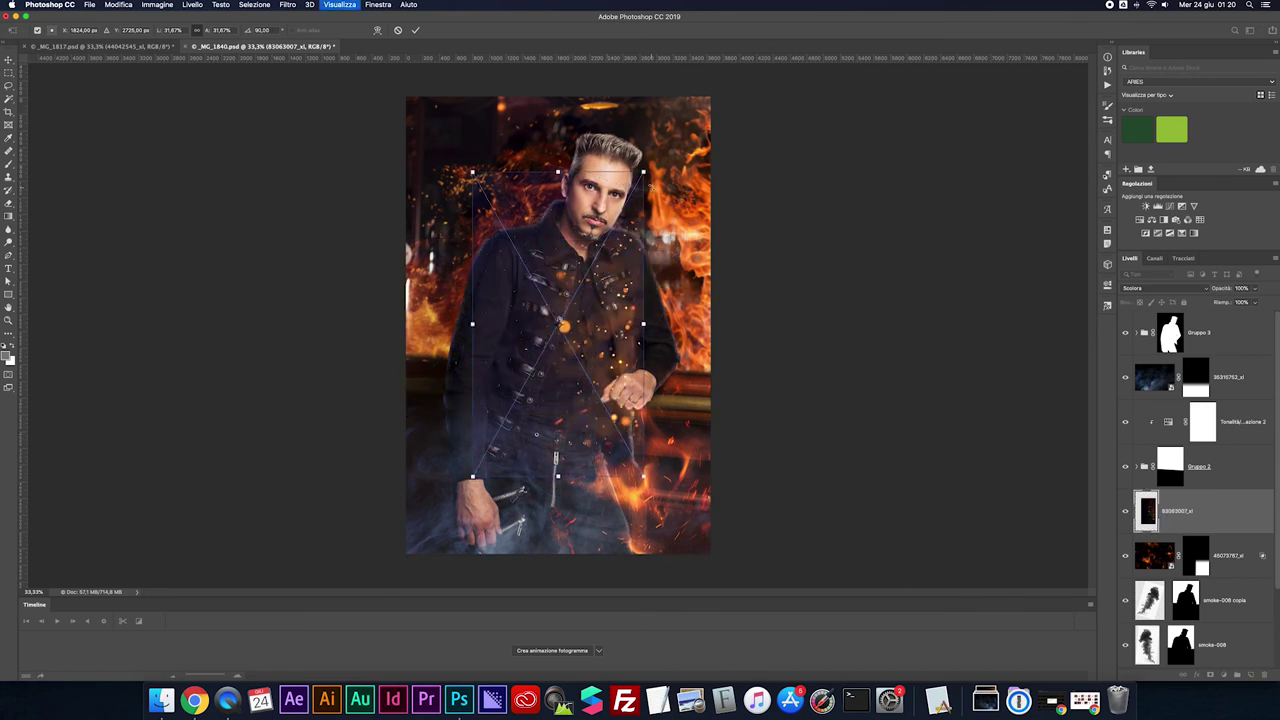
key("super+minus")
left_click_drag(622, 211, 716, 163)
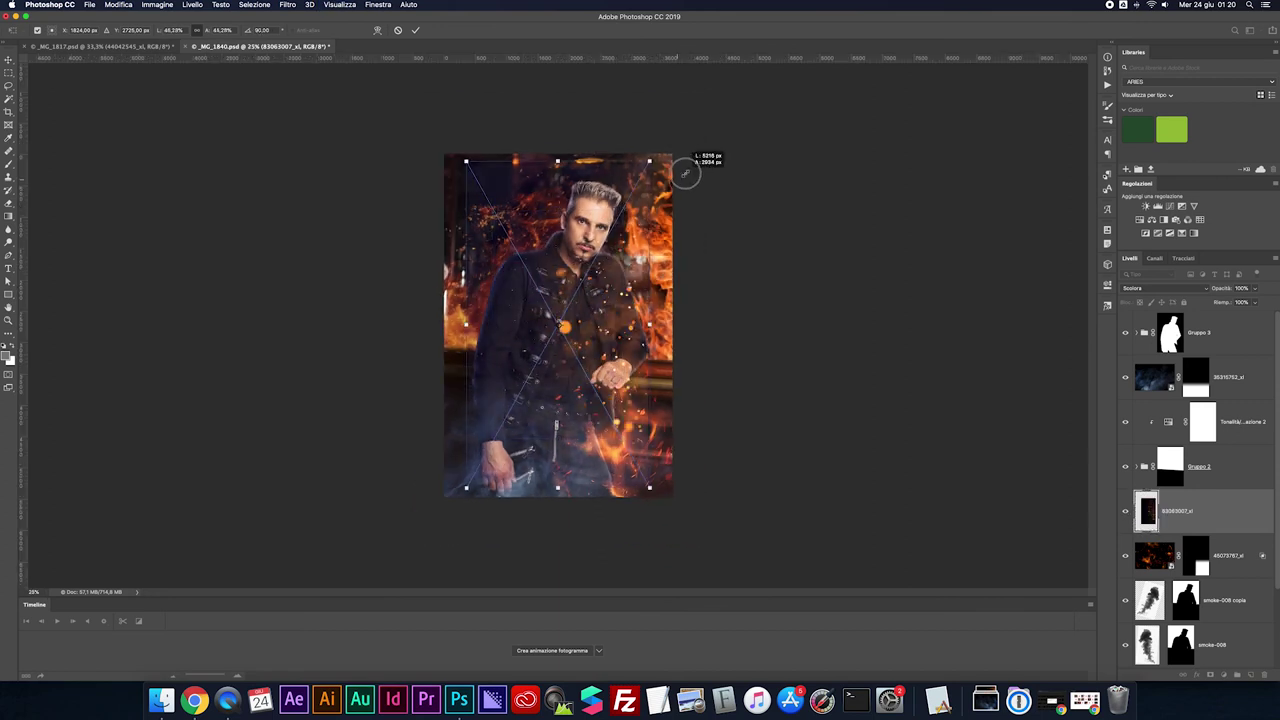
left_click_drag(577, 199, 697, 203)
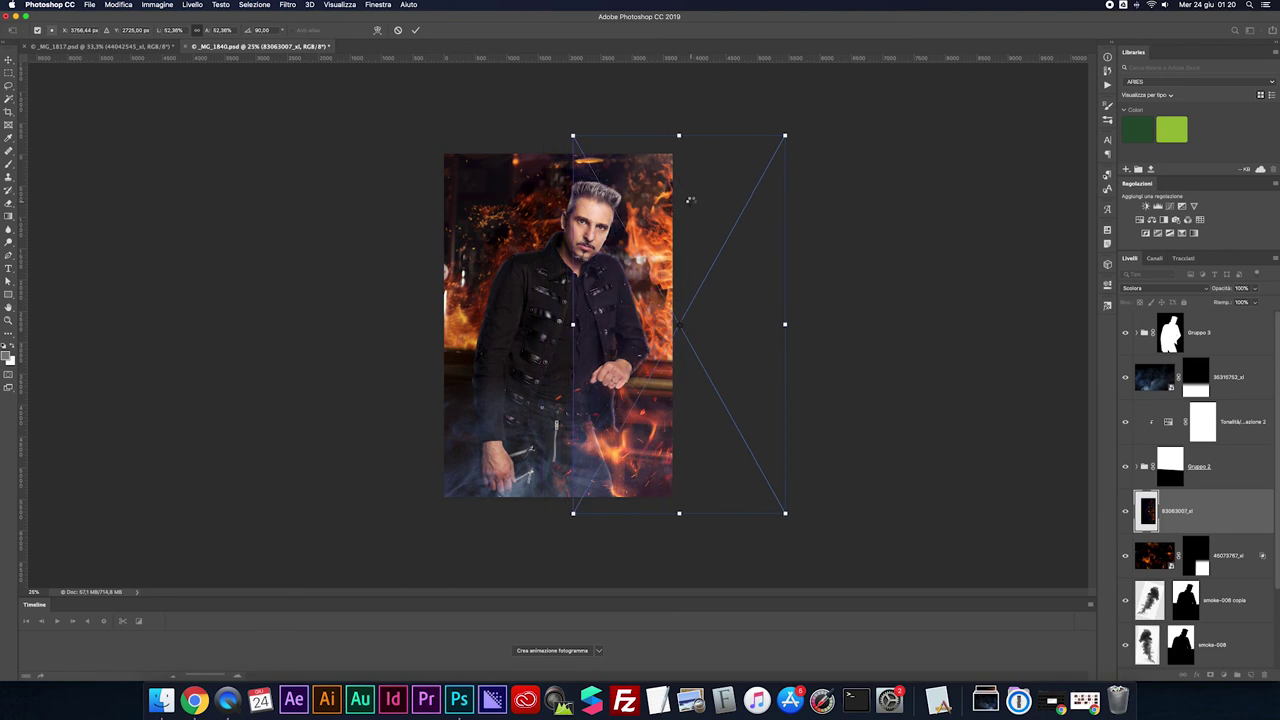
key("Return")
key("o")
key("ctrl+plus")
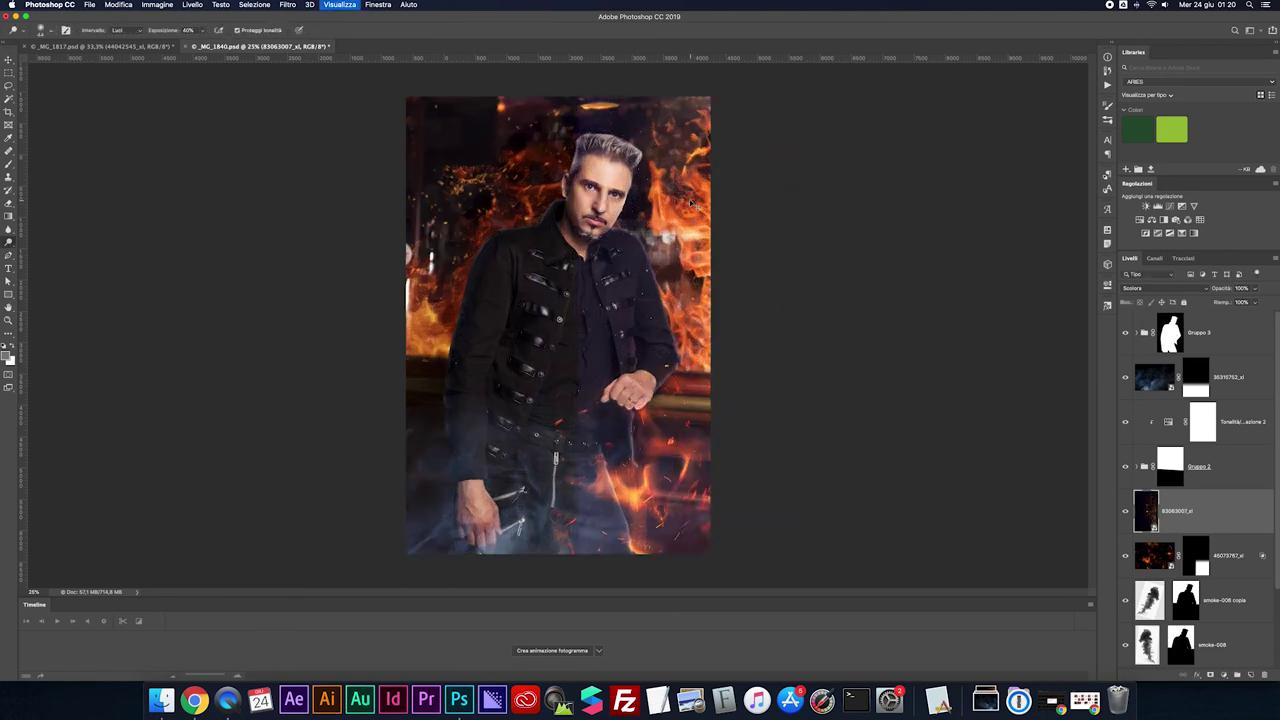
Drop the sparks layer's dark tones with a This Layer Blend If black point of 48
key("ctrl+plus")
scroll(689, 200, "right", 5)
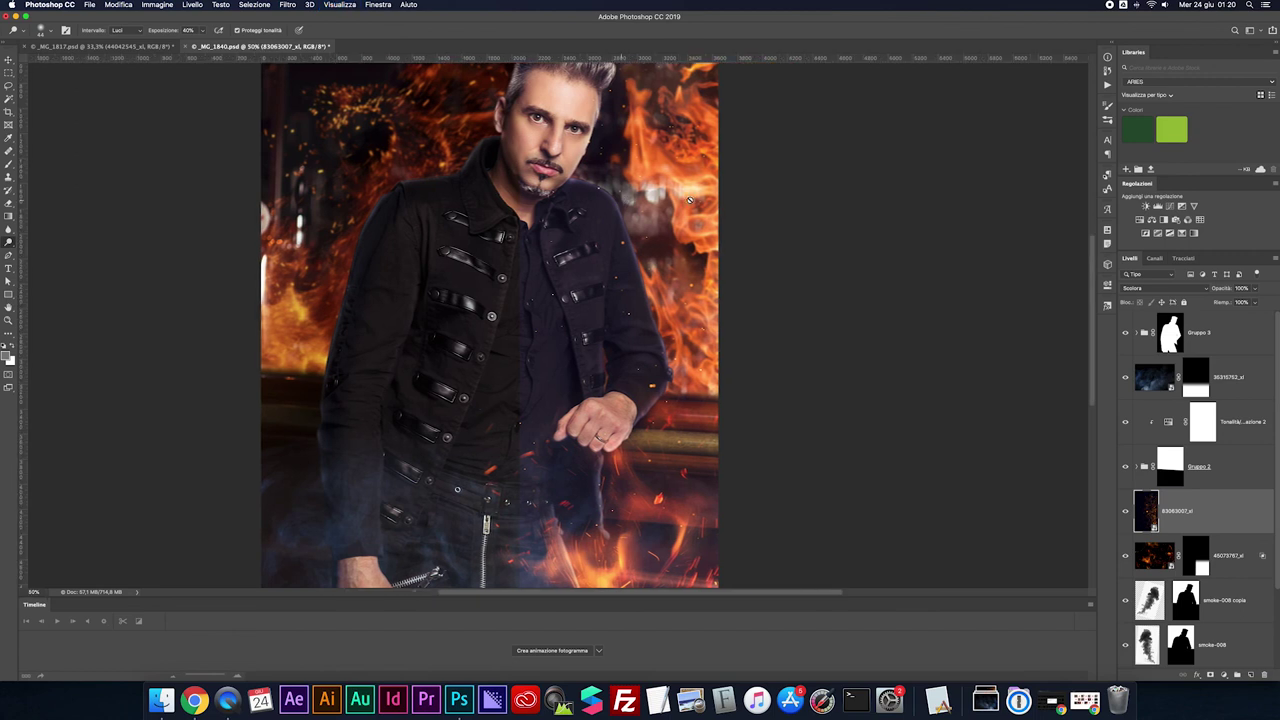
scroll(690, 200, "up", 3)
scroll(692, 200, "left", 1)
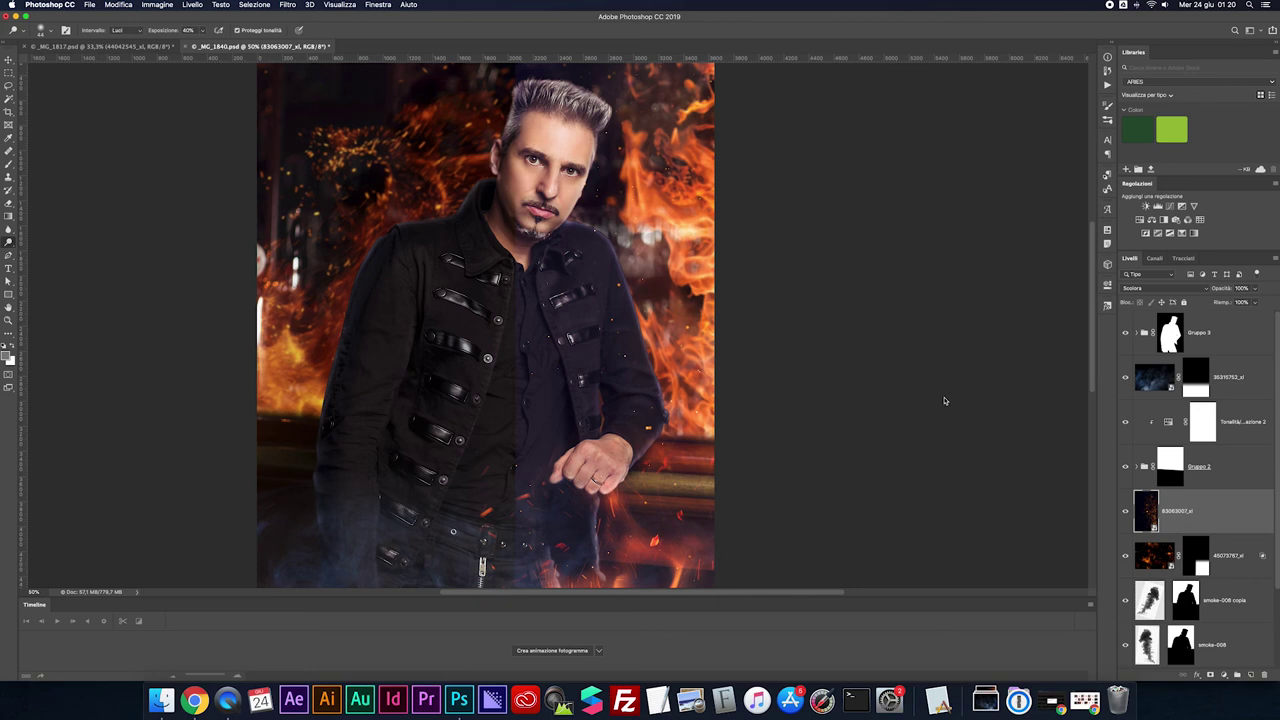
left_click_drag(818, 458, 839, 456)
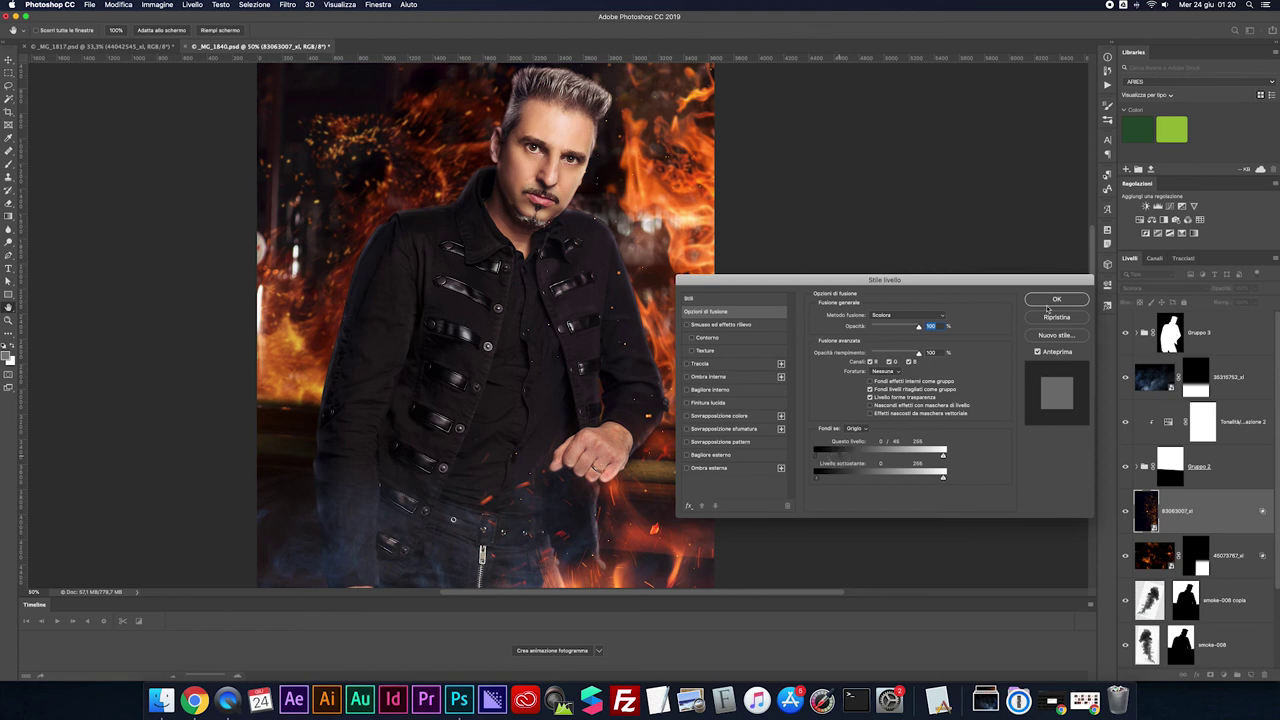
key("Return")
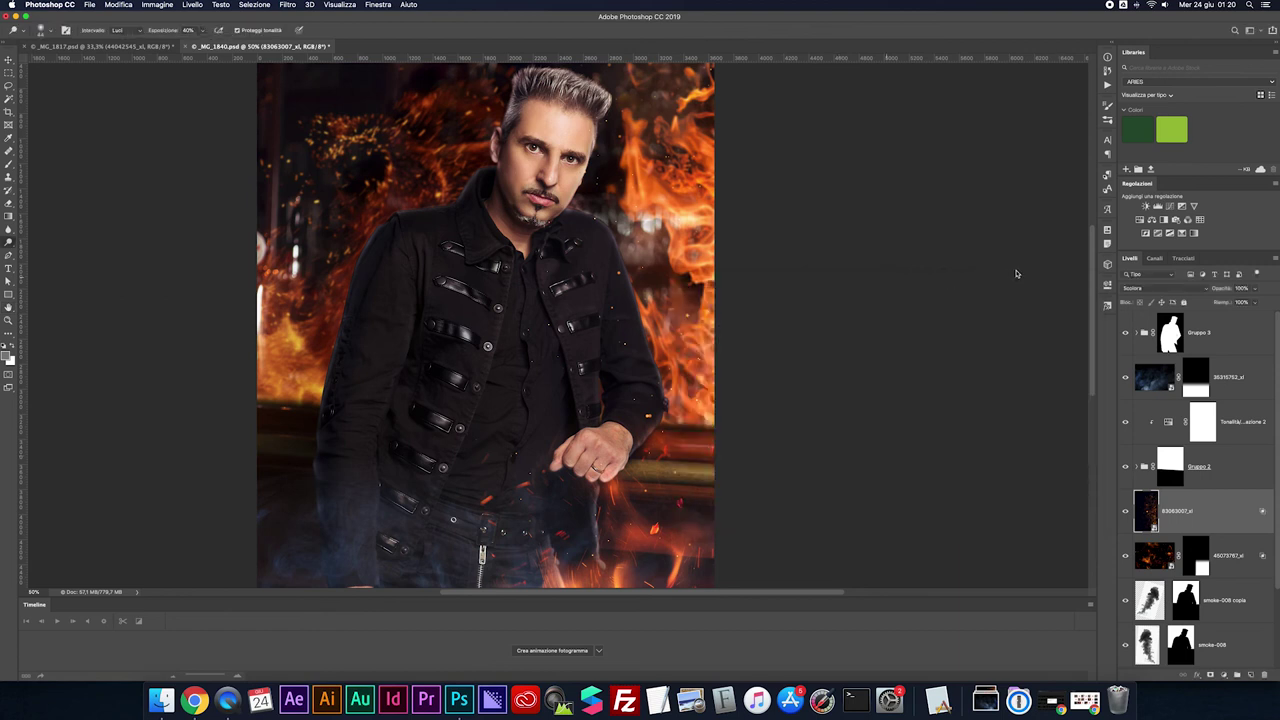
Nudge the sparks layer into a new position with the Move tool
key("super+minus")
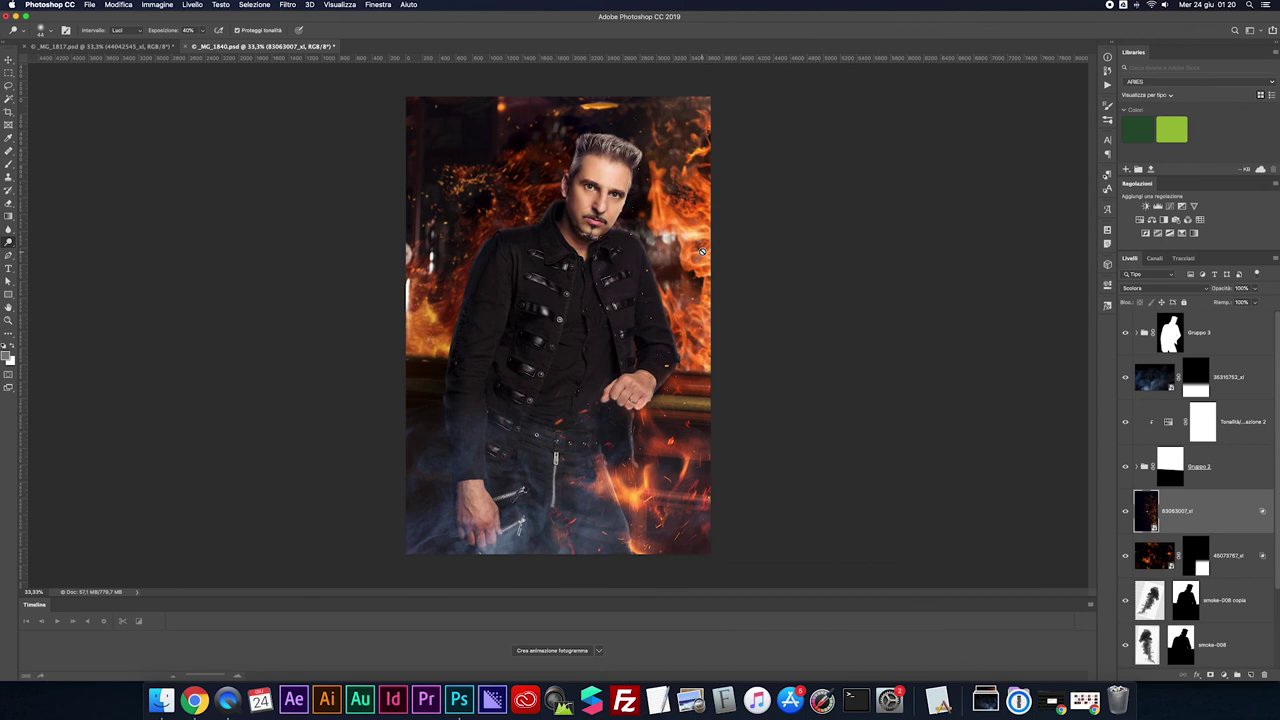
key("v")
mouse_move(670, 320)
left_mouse_down()
mouse_move(686, 298)
mouse_move(668, 325)
left_mouse_up()
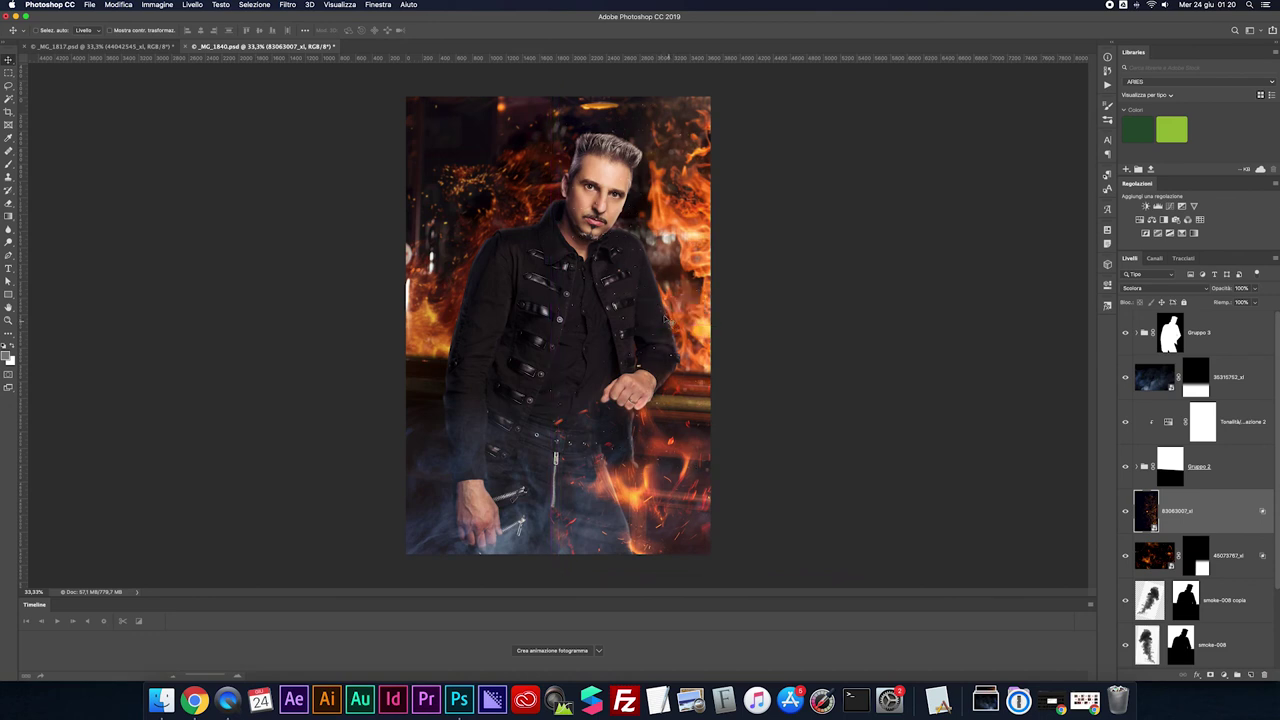
Apply a Path Blur to the sparks layer and delete the extra blur paths on the jacket
left_click(288, 5)
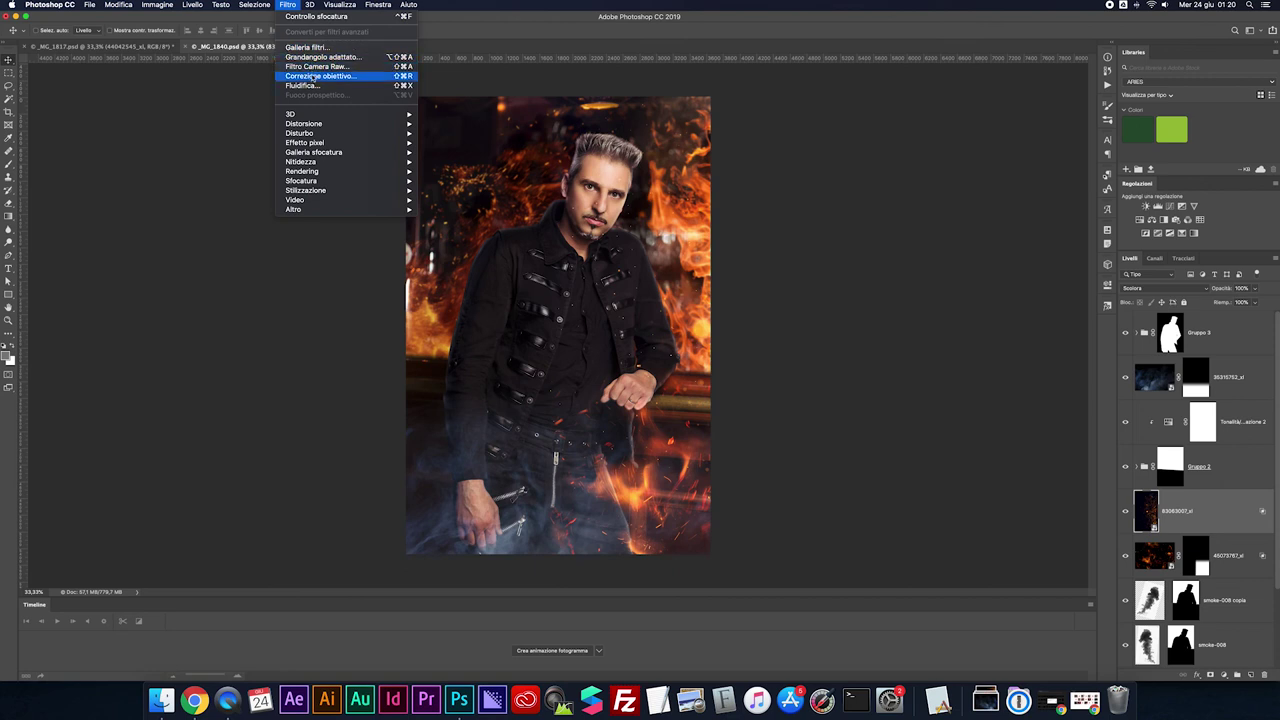
mouse_move(314, 152)
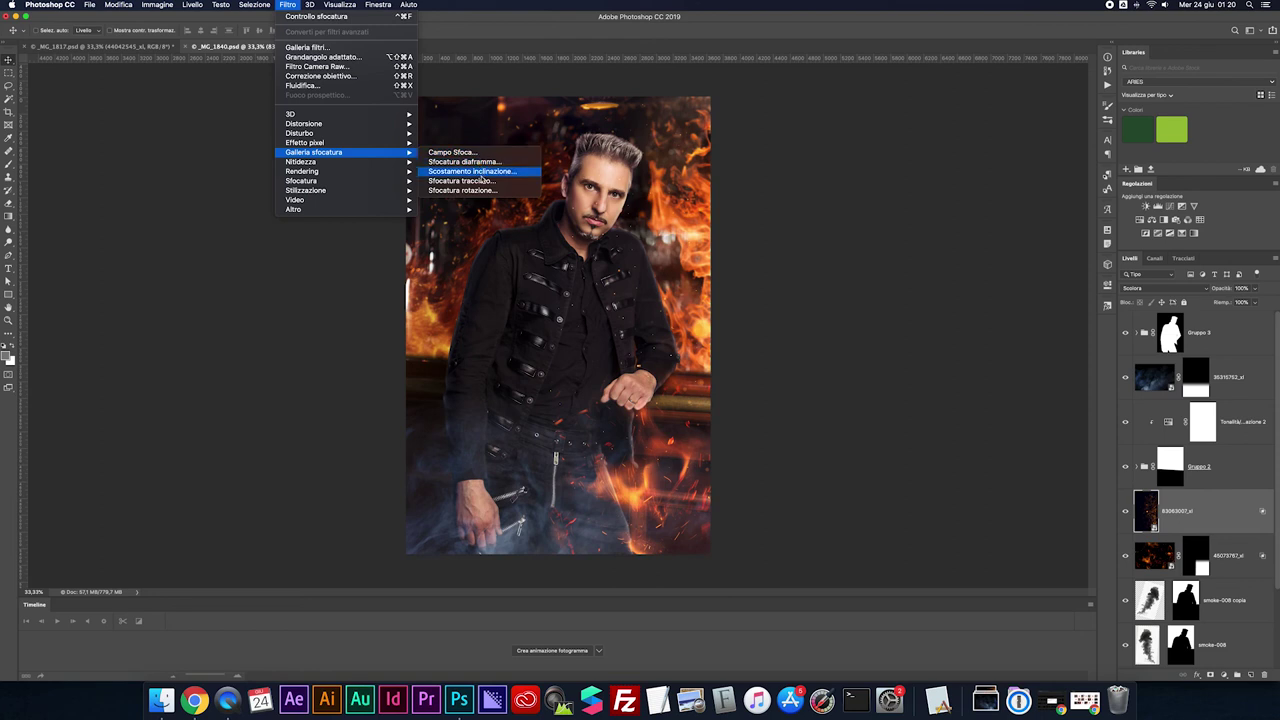
left_click(484, 178)
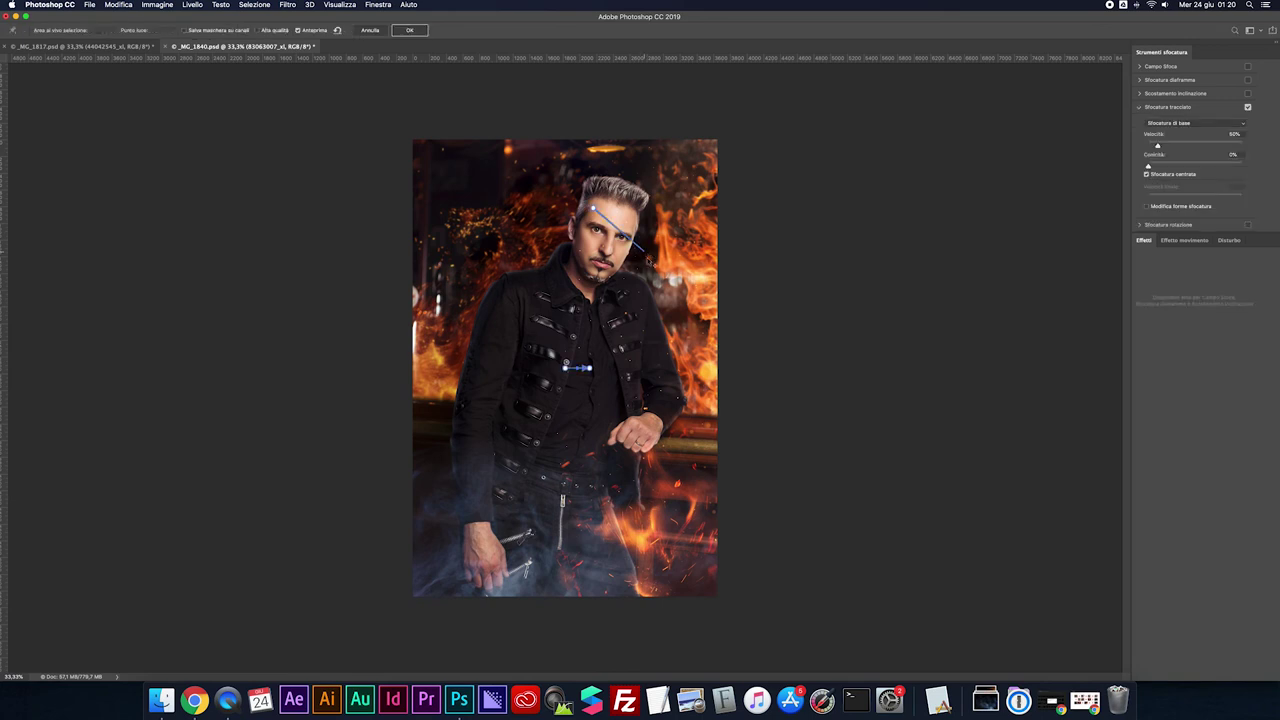
left_click_drag(675, 279, 654, 268)
left_click_drag(704, 341, 697, 382)
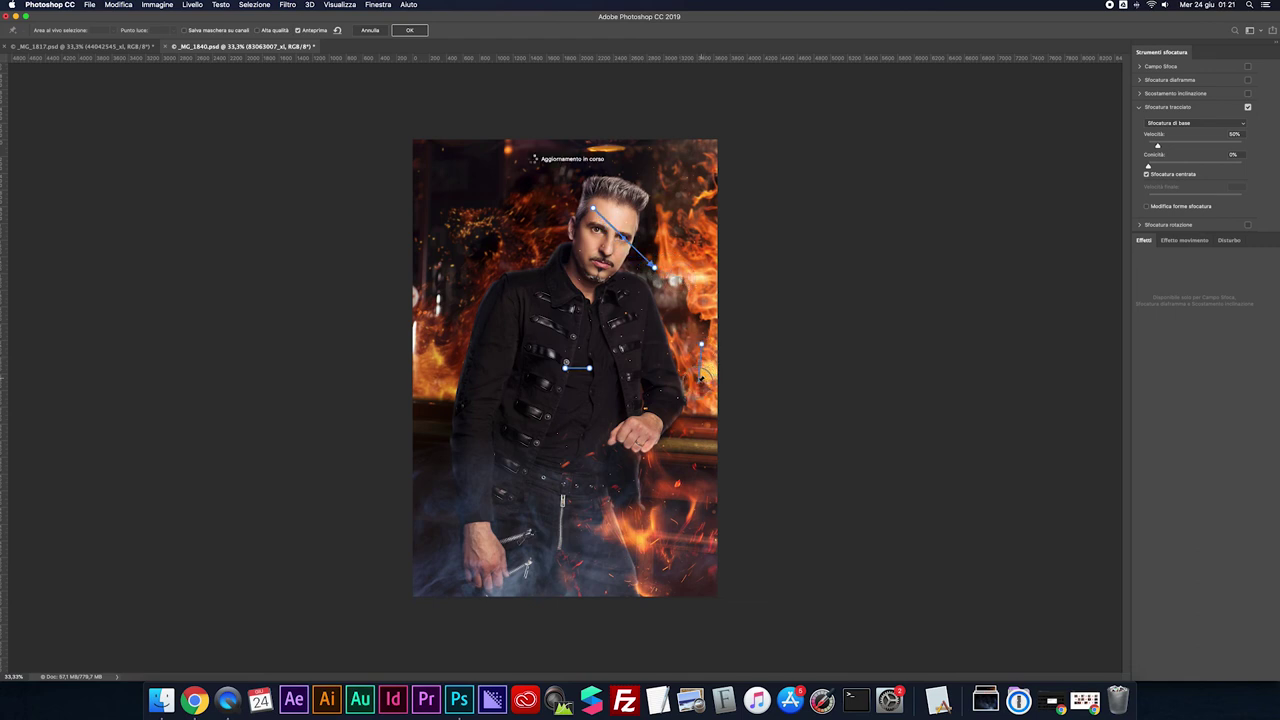
mouse_move(655, 268)
left_mouse_down()
mouse_move(672, 281)
mouse_move(622, 258)
left_mouse_up()
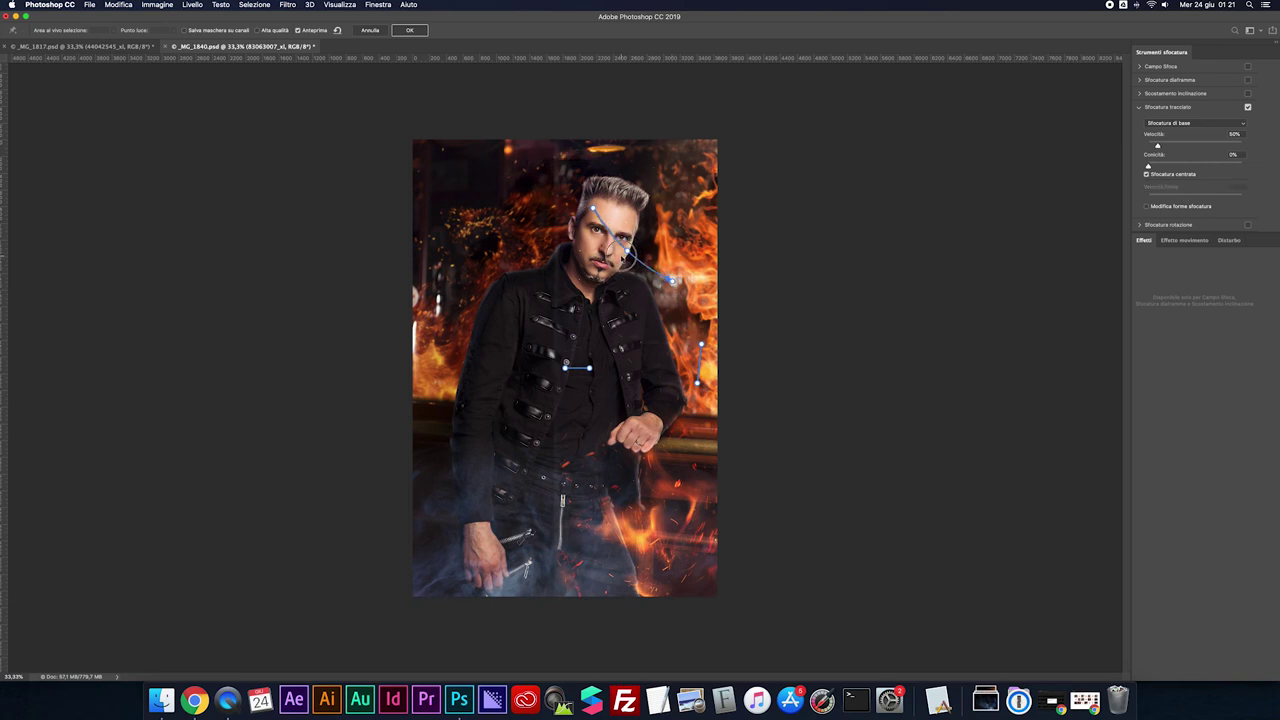
left_click(701, 344)
key("Delete")
left_click(590, 368)
key("Delete")
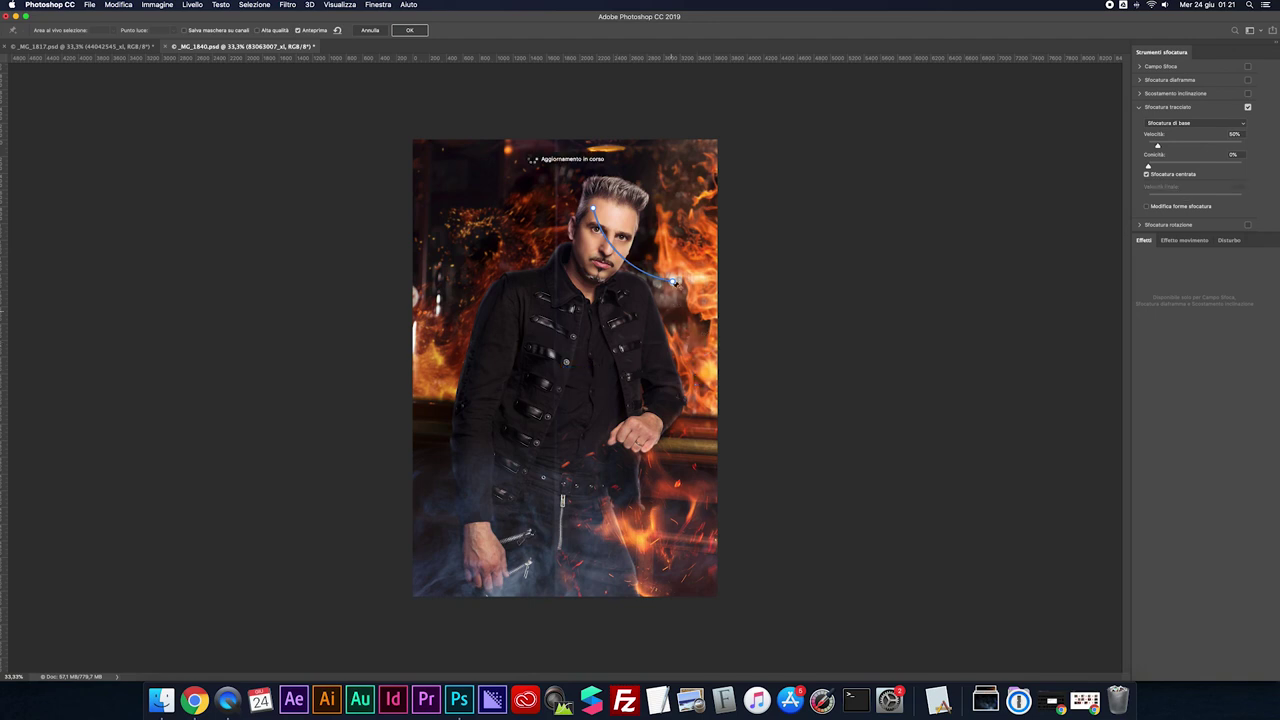
Curve the blur path from the head down to the right and apply the path blur
left_click(674, 281)
left_click(697, 366)
left_click(706, 375)
left_click(674, 282)
left_click_drag(674, 282, 686, 310)
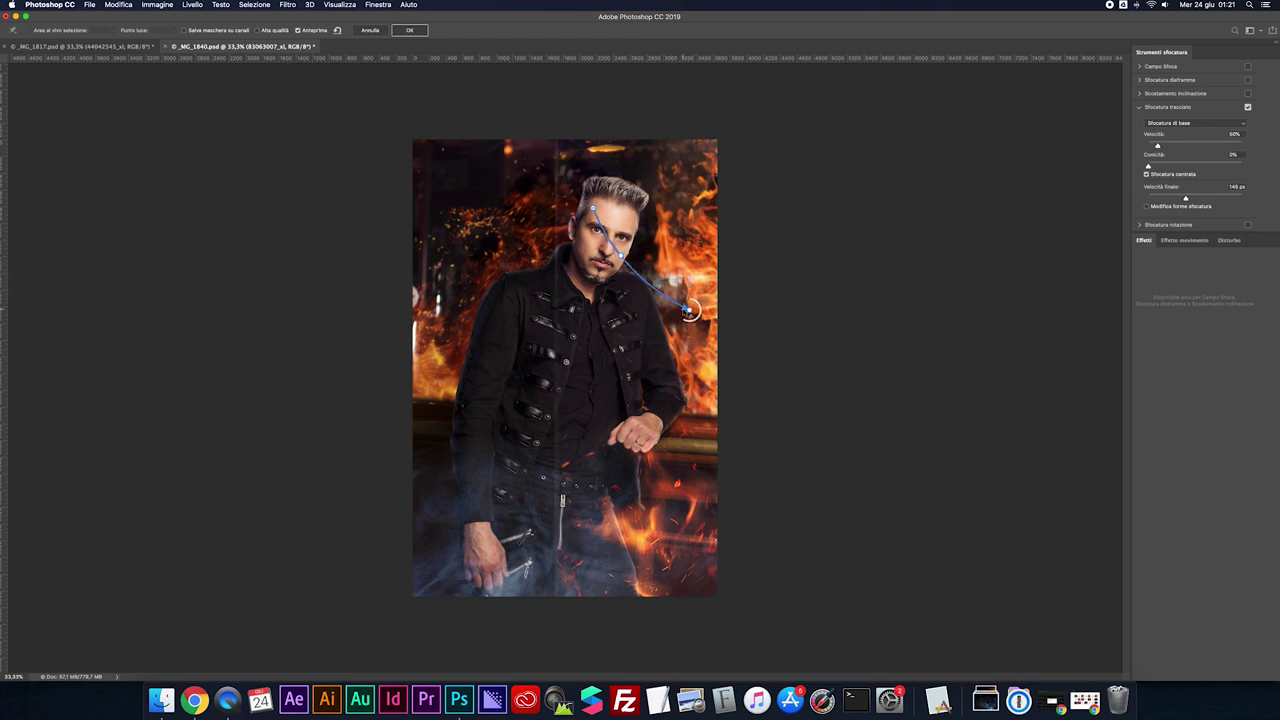
left_click(417, 30)
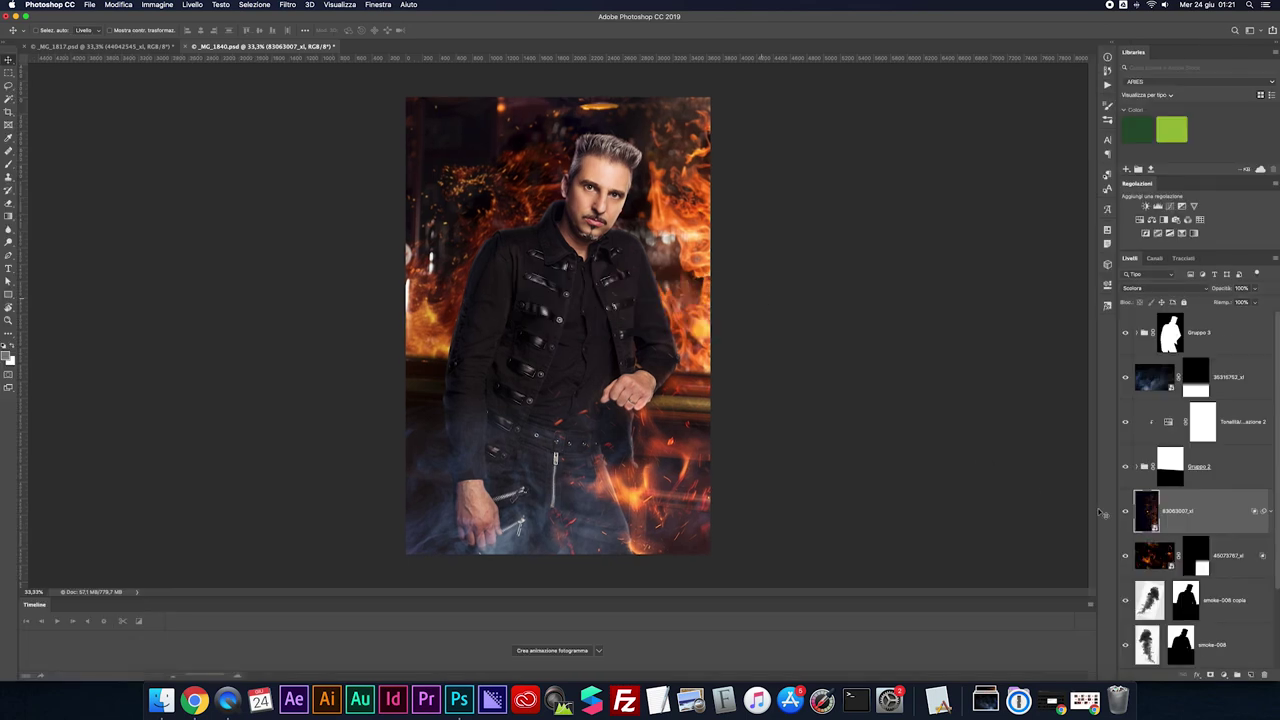
Hide and show the sparks layer to compare the portrait with and without it
left_click(1126, 513)
key("super+plus")
key("super+plus")
key("super+plus")
left_click(1125, 513)
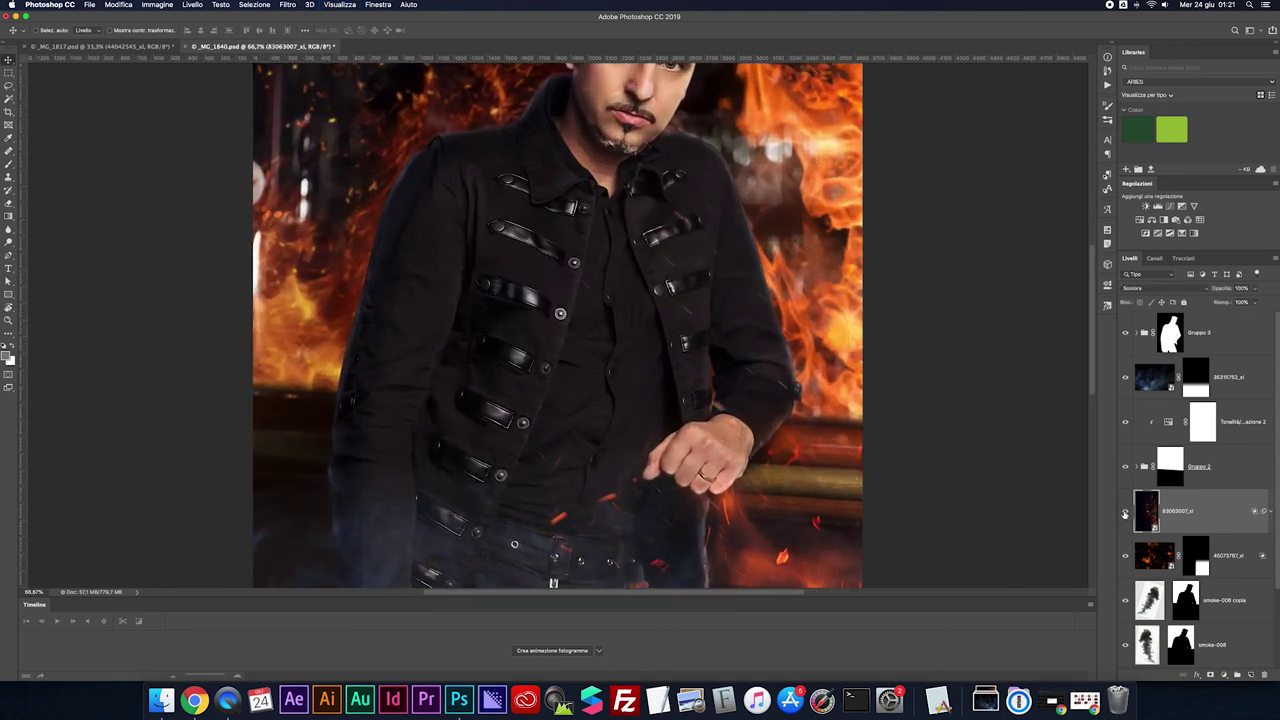
Toggle the sparks layer's Blur Gallery smart filter off and on, then collapse its filters
left_click(1266, 511)
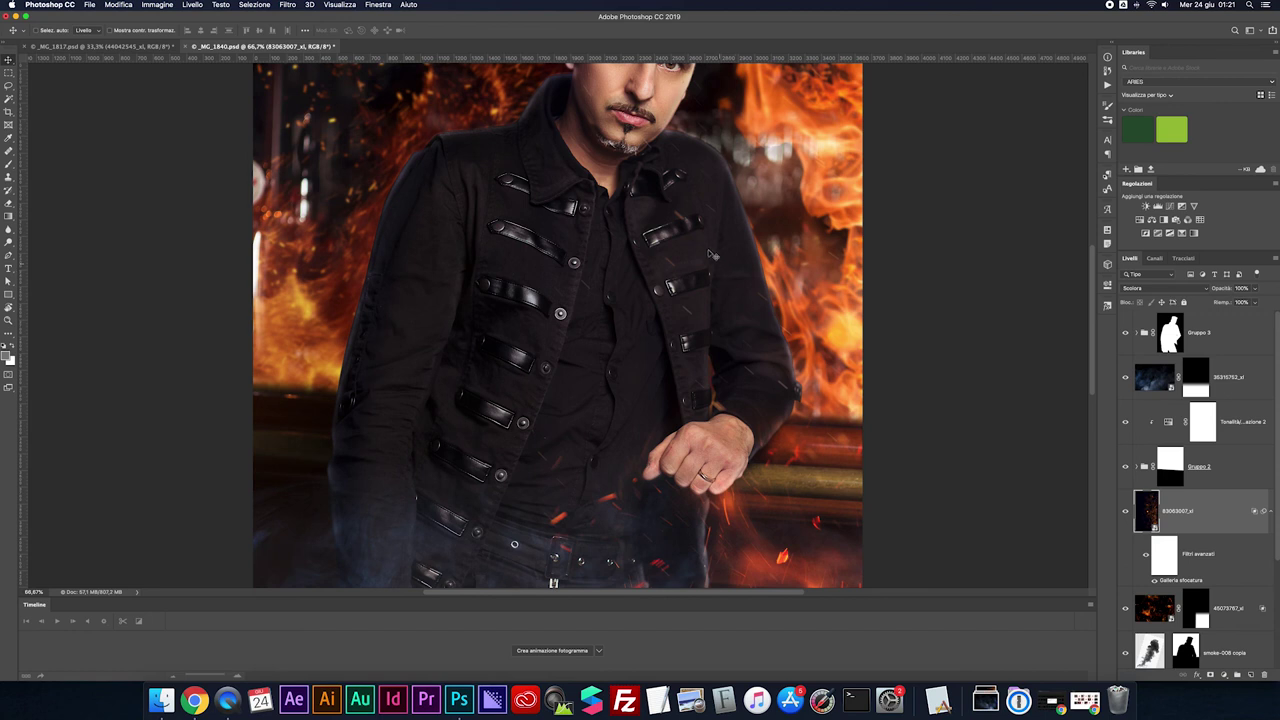
left_click(1146, 560)
left_click(1146, 560)
left_click(1266, 511)
key("super+0")
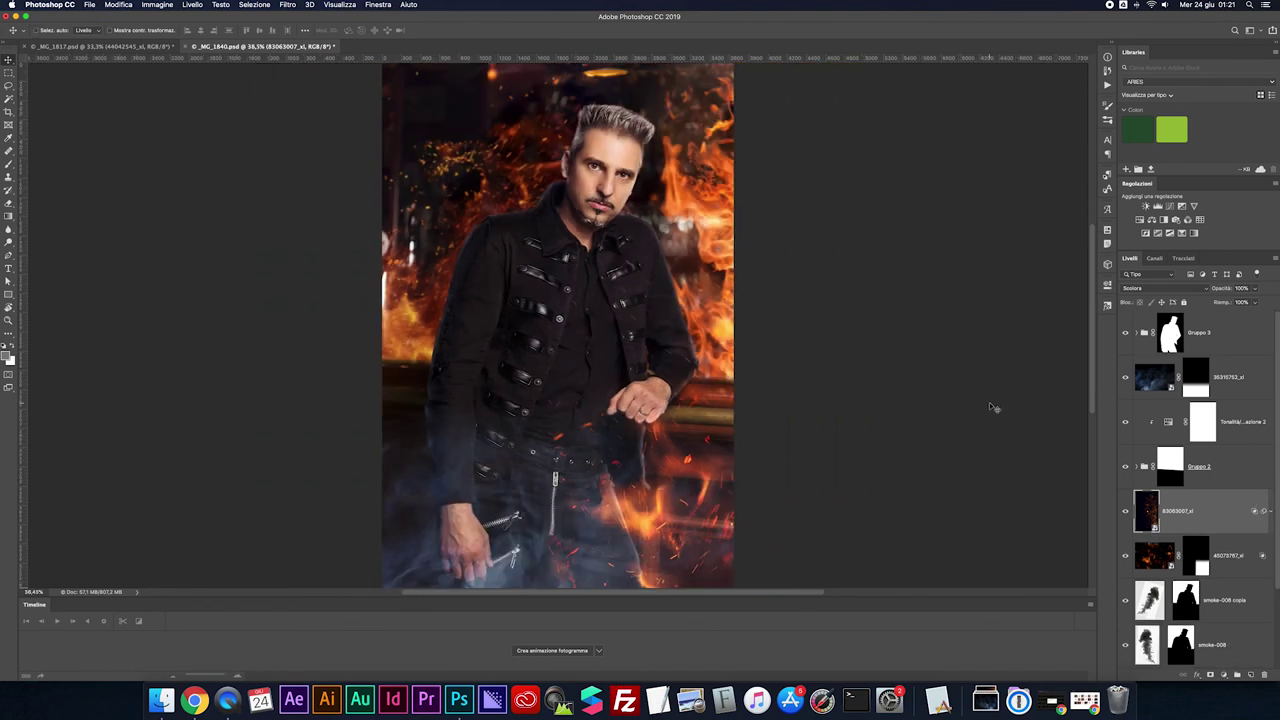
left_click(1188, 290)
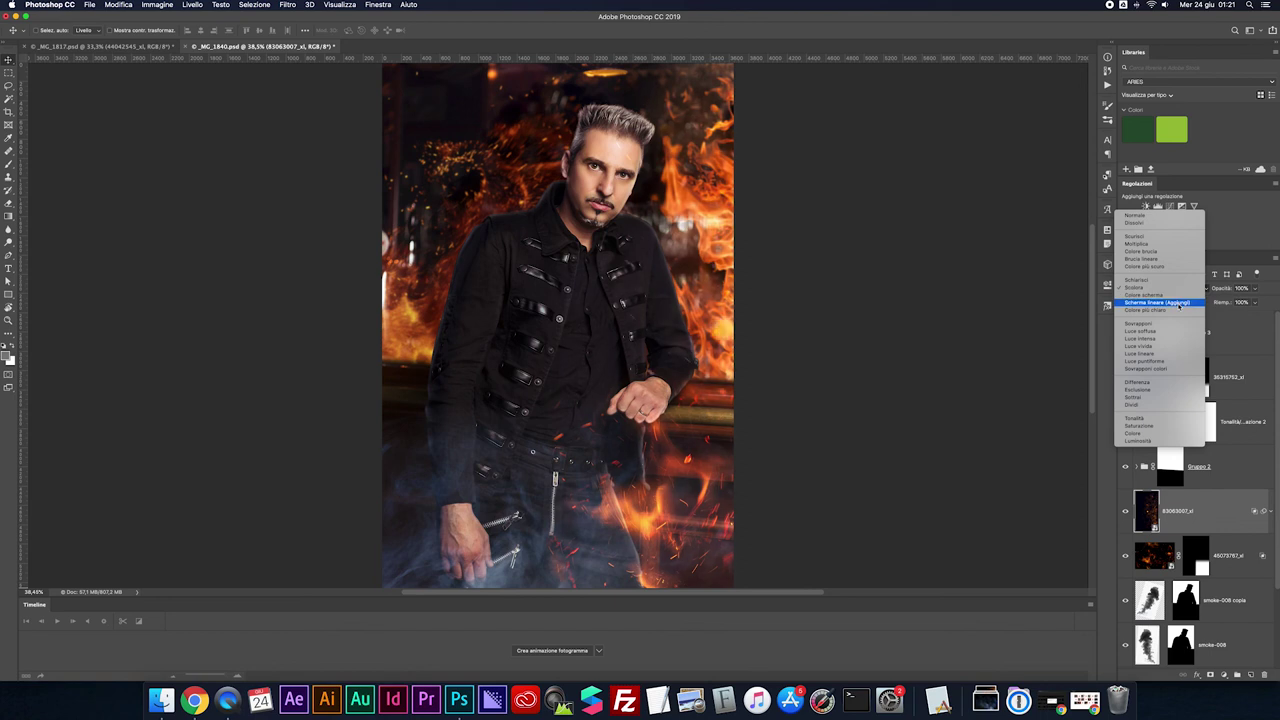
Set the sparks layer to Schermo lineare (Aggiungi) and raise its Blend If split slider to 66
left_click(1179, 303)
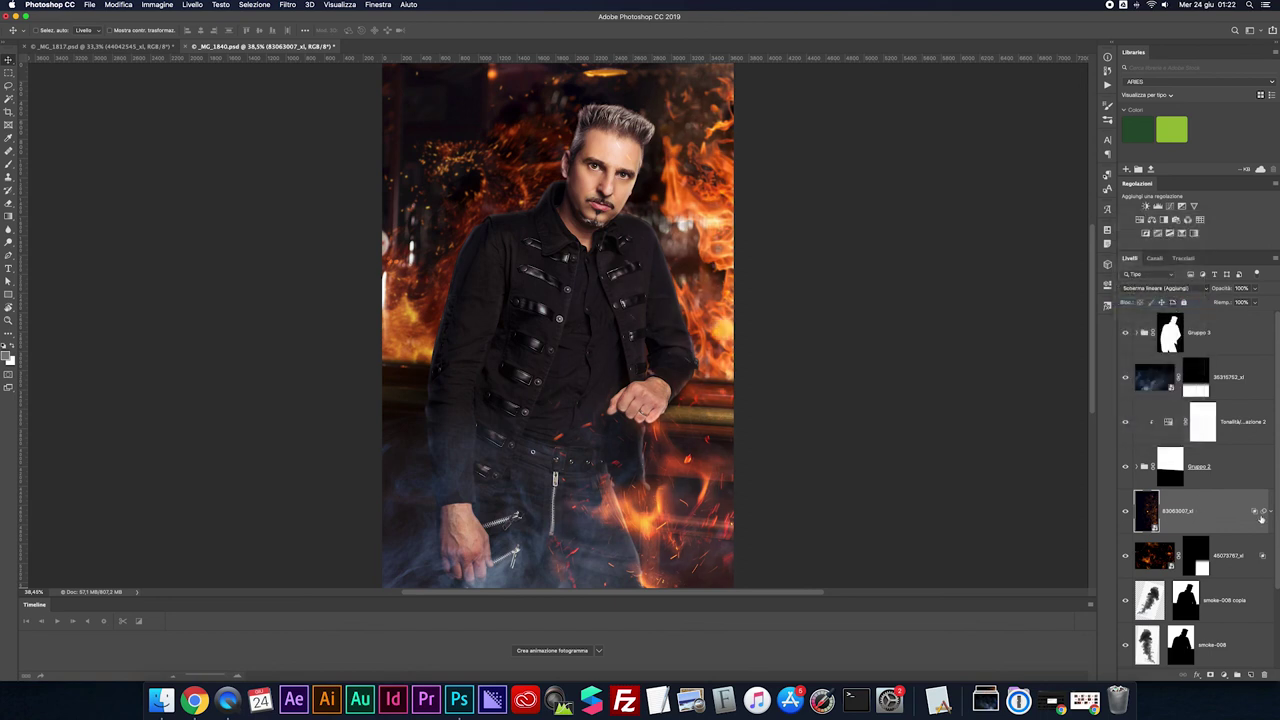
double_click(1224, 514)
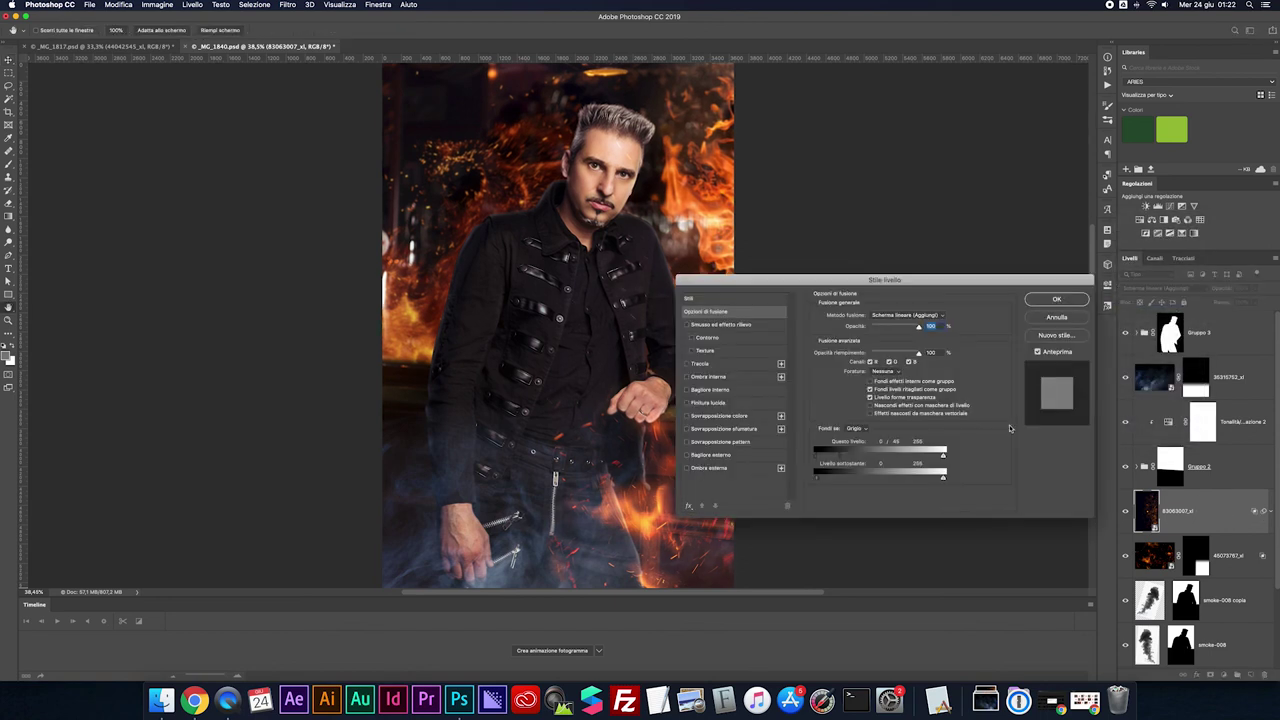
left_click_drag(840, 457, 849, 458)
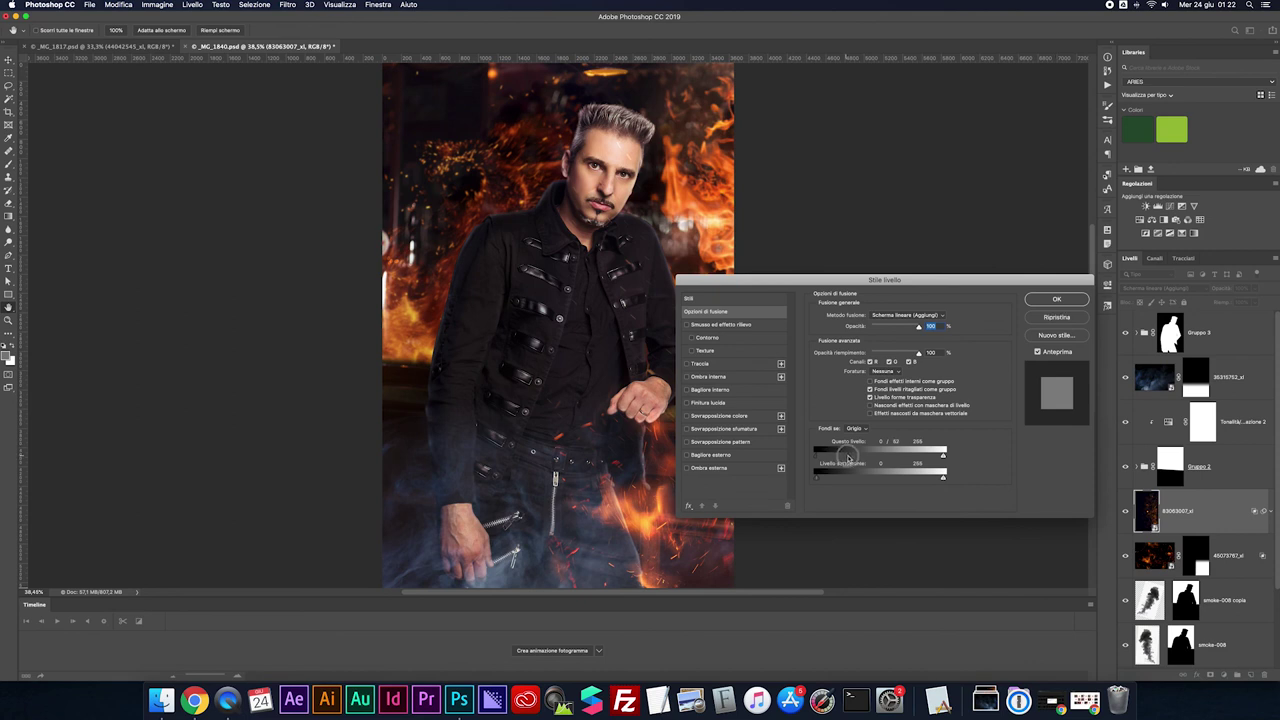
left_click(1060, 301)
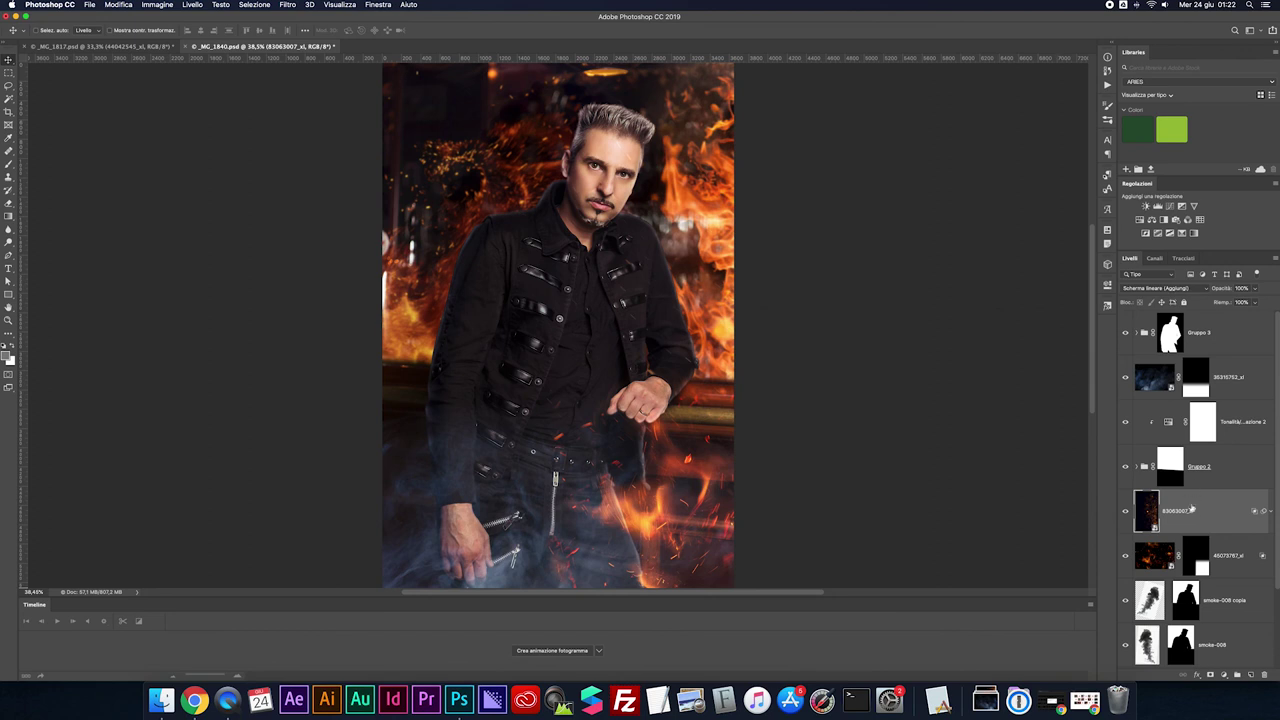
Add a layer mask and paint black at 100% to hide the sparks over the chin
left_click(1211, 676)
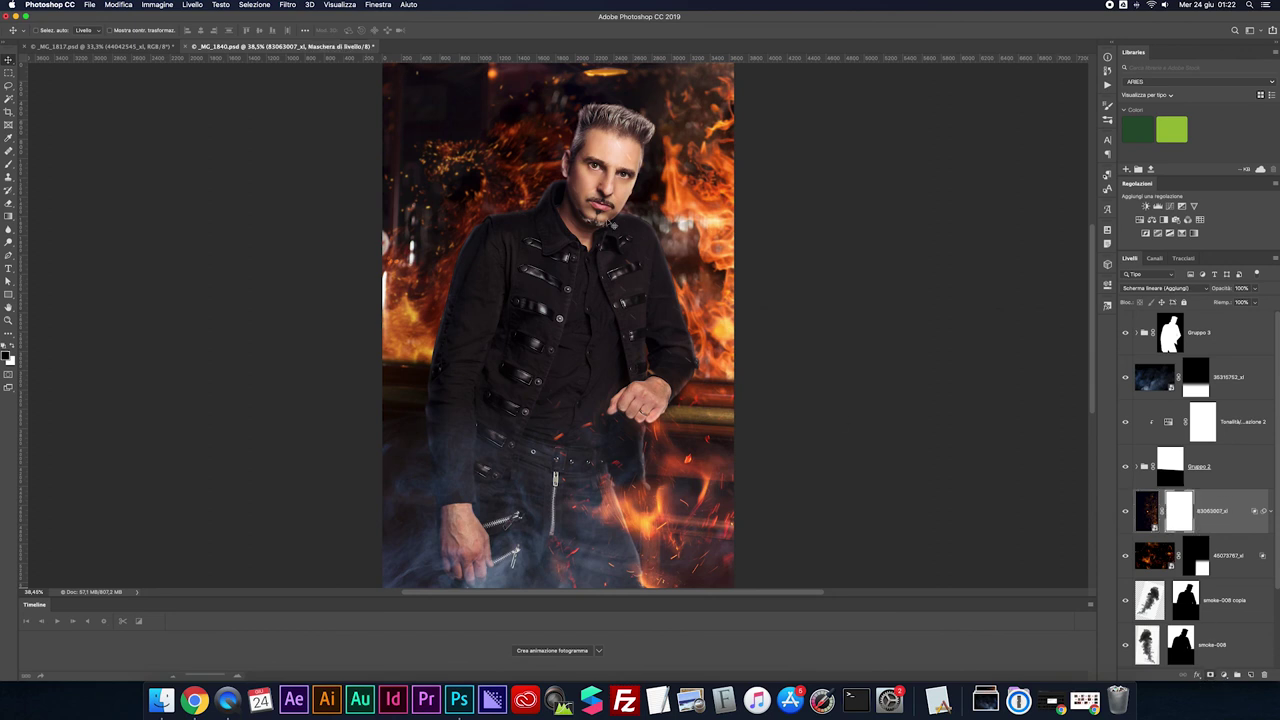
key("b")
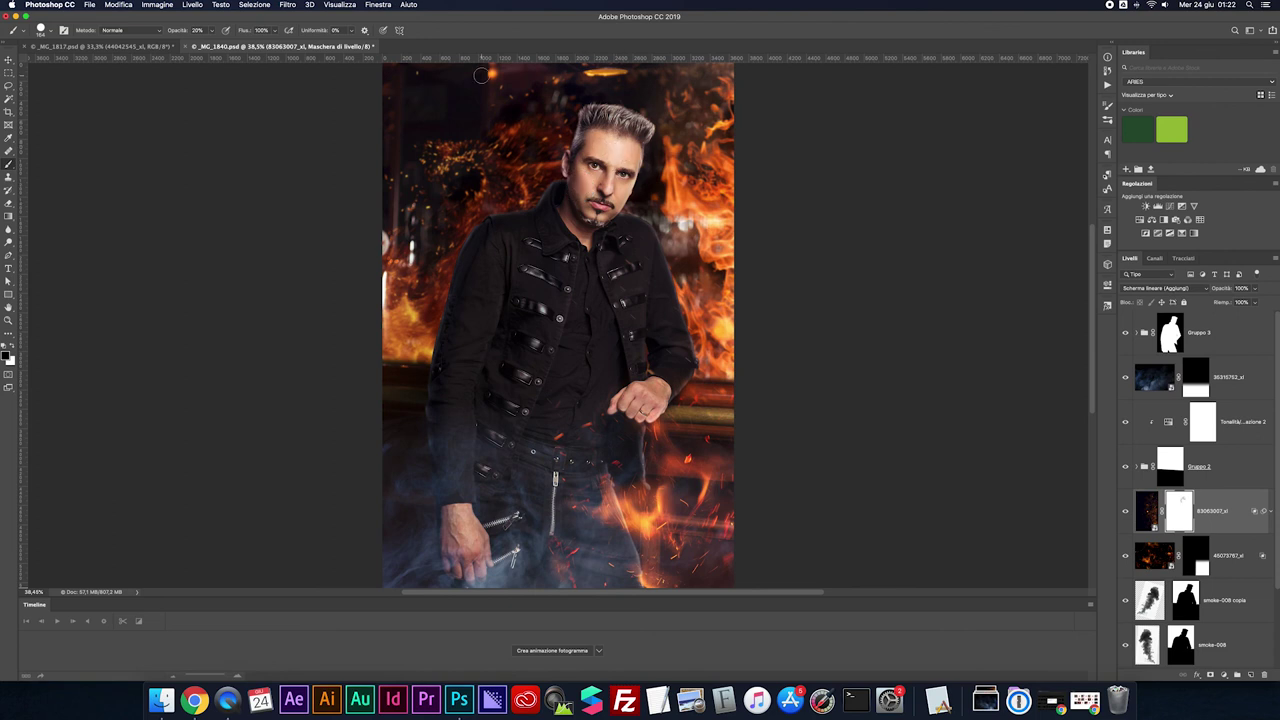
key("0")
left_click(612, 220)
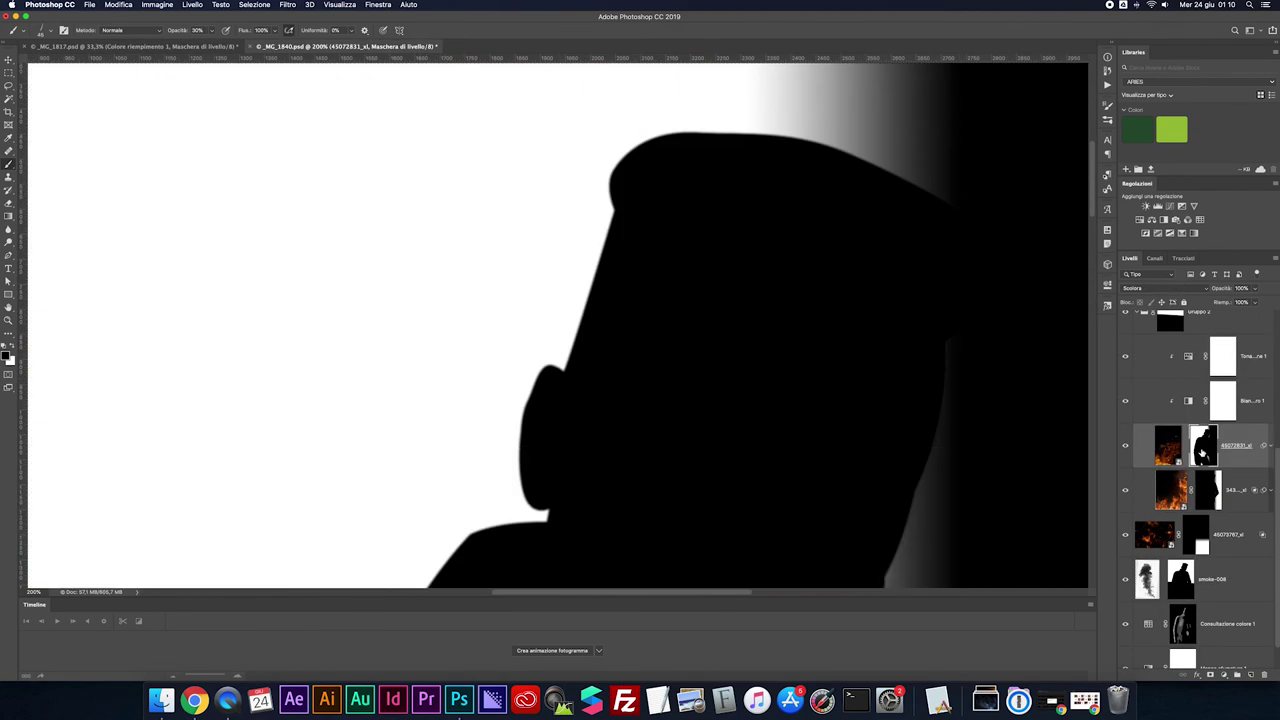
Paint the mask along the face edge, then lighten it with white along the hair and head top
mouse_move(566, 365)
left_mouse_down()
mouse_move(620, 217)
mouse_move(564, 370)
mouse_move(618, 208)
mouse_move(591, 318)
mouse_move(566, 362)
mouse_move(603, 255)
mouse_move(612, 175)
mouse_move(811, 177)
mouse_move(948, 238)
mouse_move(829, 186)
mouse_move(726, 169)
mouse_move(654, 178)
mouse_move(620, 206)
mouse_move(562, 405)
mouse_move(614, 228)
mouse_move(634, 191)
mouse_move(677, 166)
mouse_move(827, 179)
mouse_move(946, 234)
mouse_move(825, 180)
mouse_move(720, 171)
mouse_move(646, 183)
mouse_move(603, 223)
mouse_move(612, 255)
mouse_move(608, 214)
mouse_move(643, 180)
mouse_move(703, 160)
mouse_move(786, 163)
mouse_move(954, 231)
mouse_move(755, 177)
mouse_move(623, 194)
mouse_move(709, 166)
mouse_move(652, 176)
mouse_move(766, 163)
mouse_move(689, 177)
left_mouse_up()
scroll(612, 175, "up", 3)
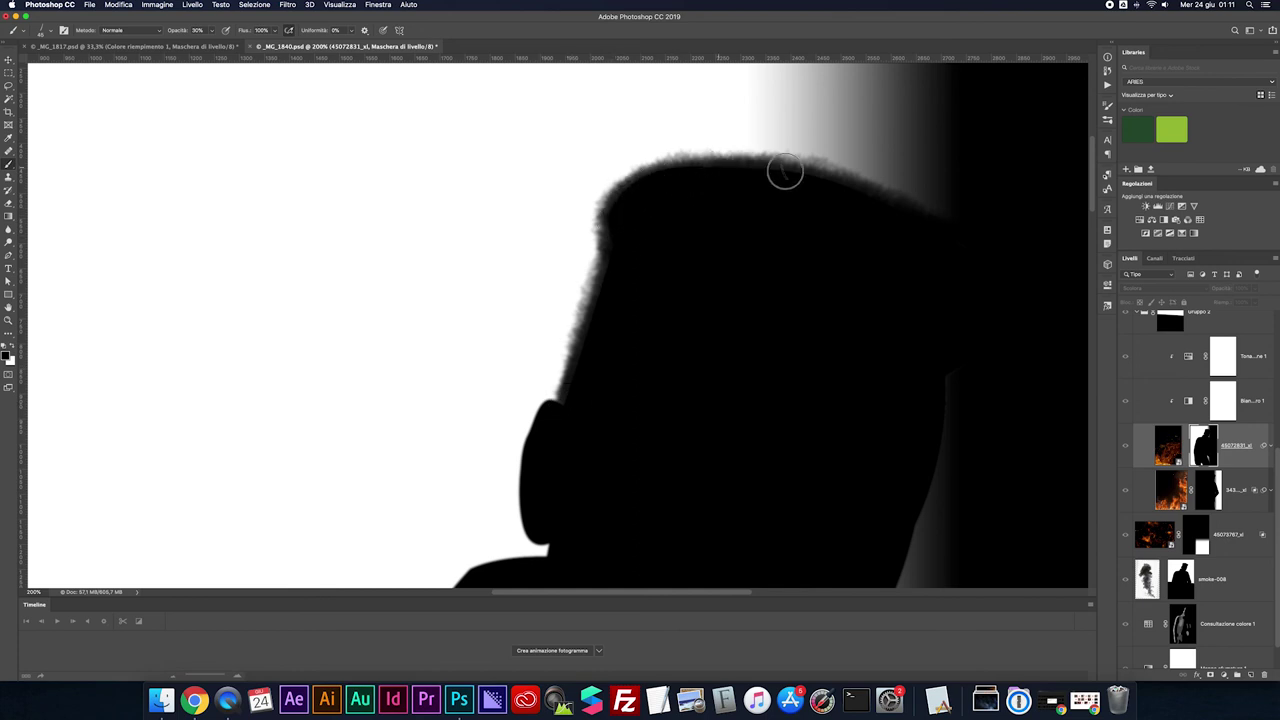
key("x")
mouse_move(576, 329)
left_mouse_down()
mouse_move(597, 226)
mouse_move(611, 191)
mouse_move(631, 184)
left_mouse_up()
scroll(632, 185, "up", 1)
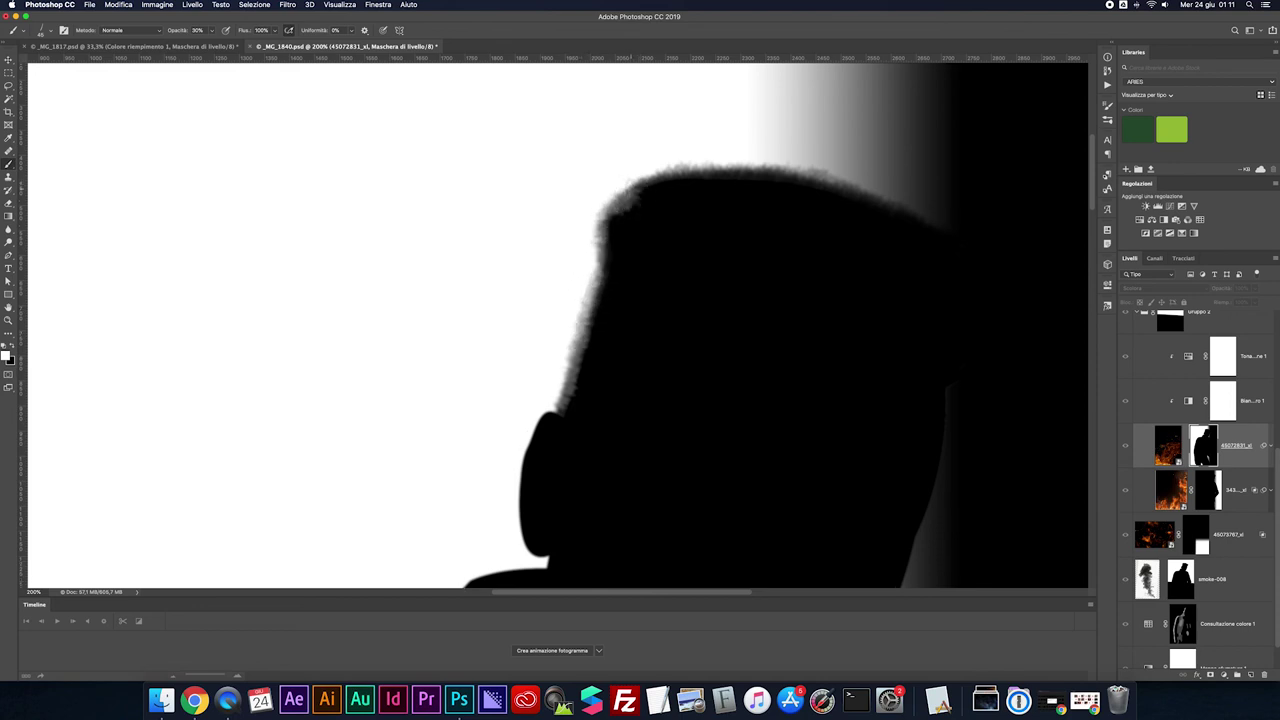
left_click_drag(796, 167, 940, 212)
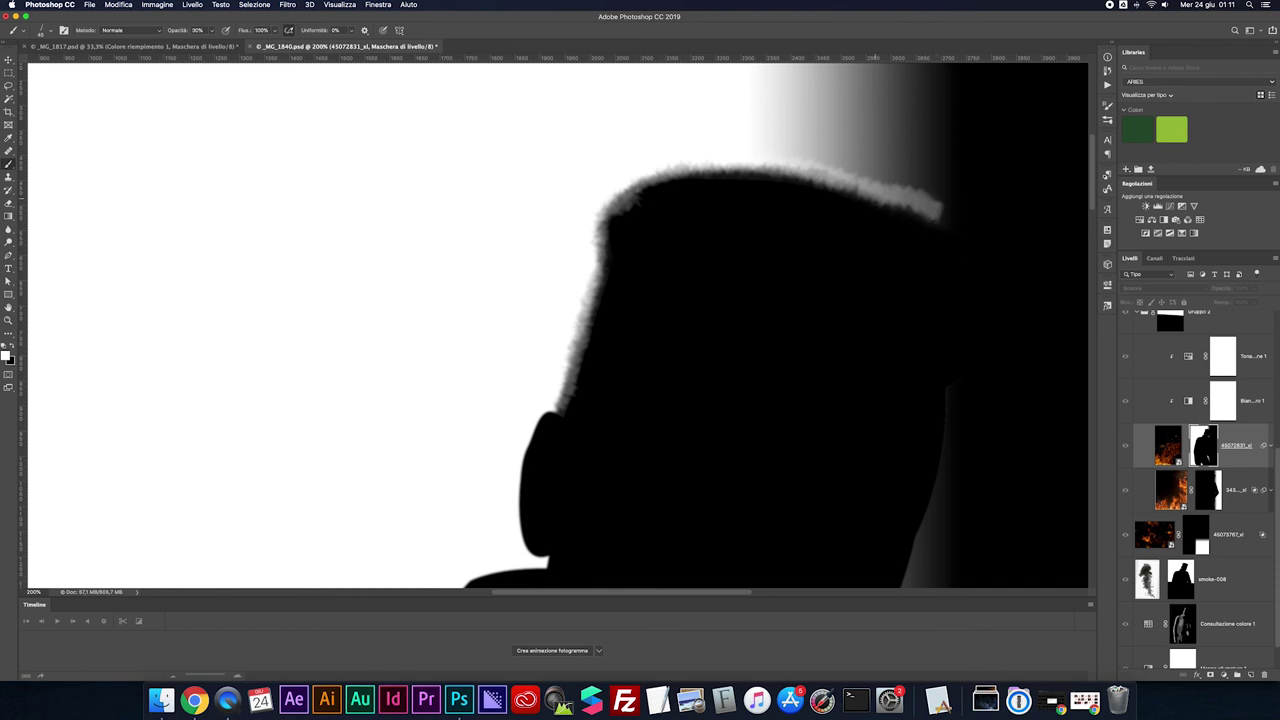
Undo the last head-mask stroke, return to the composite view, and fit the portrait on screen
key("ctrl+z")
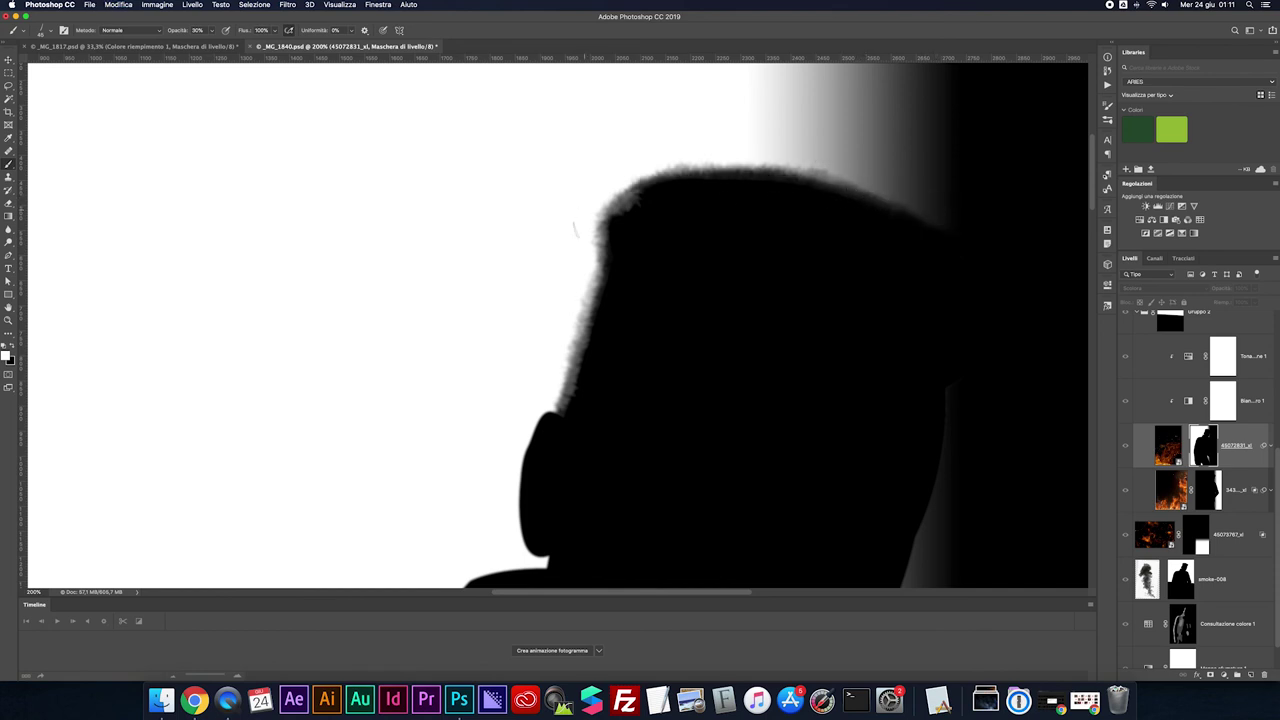
left_click(1197, 439, "alt")
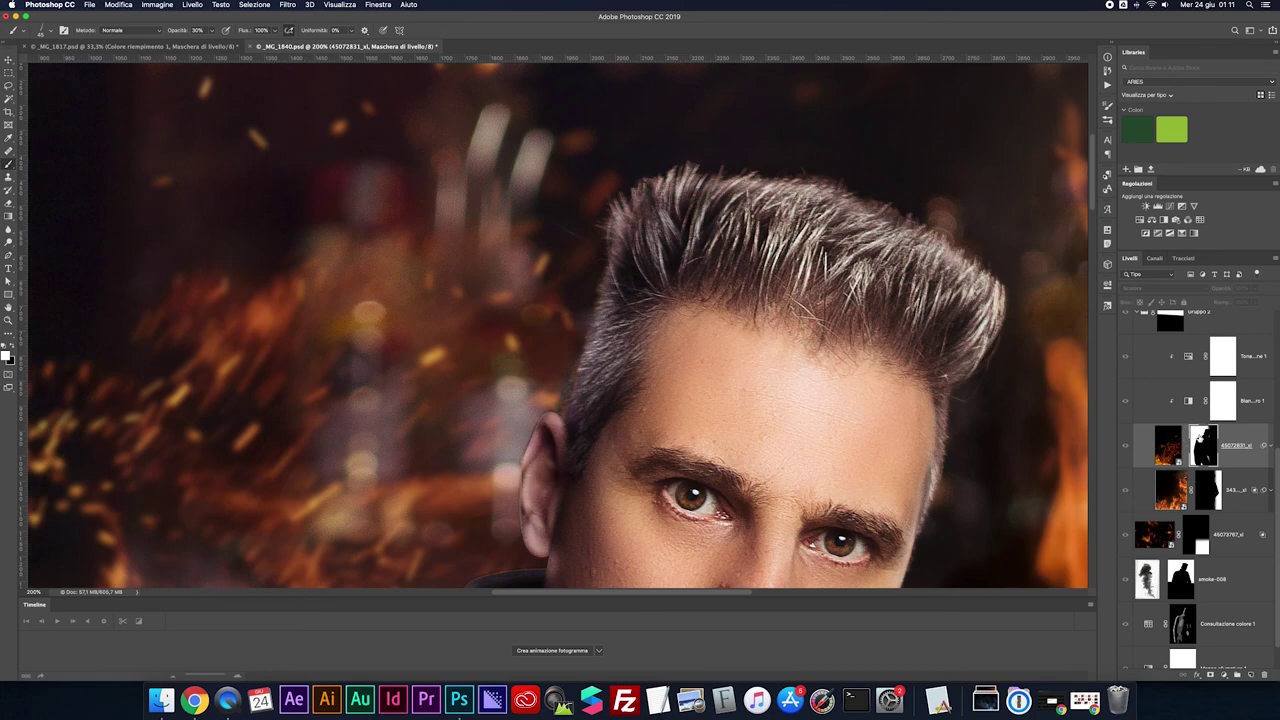
left_click(1125, 446)
left_click(1125, 446)
scroll(1124, 447, "down", 1)
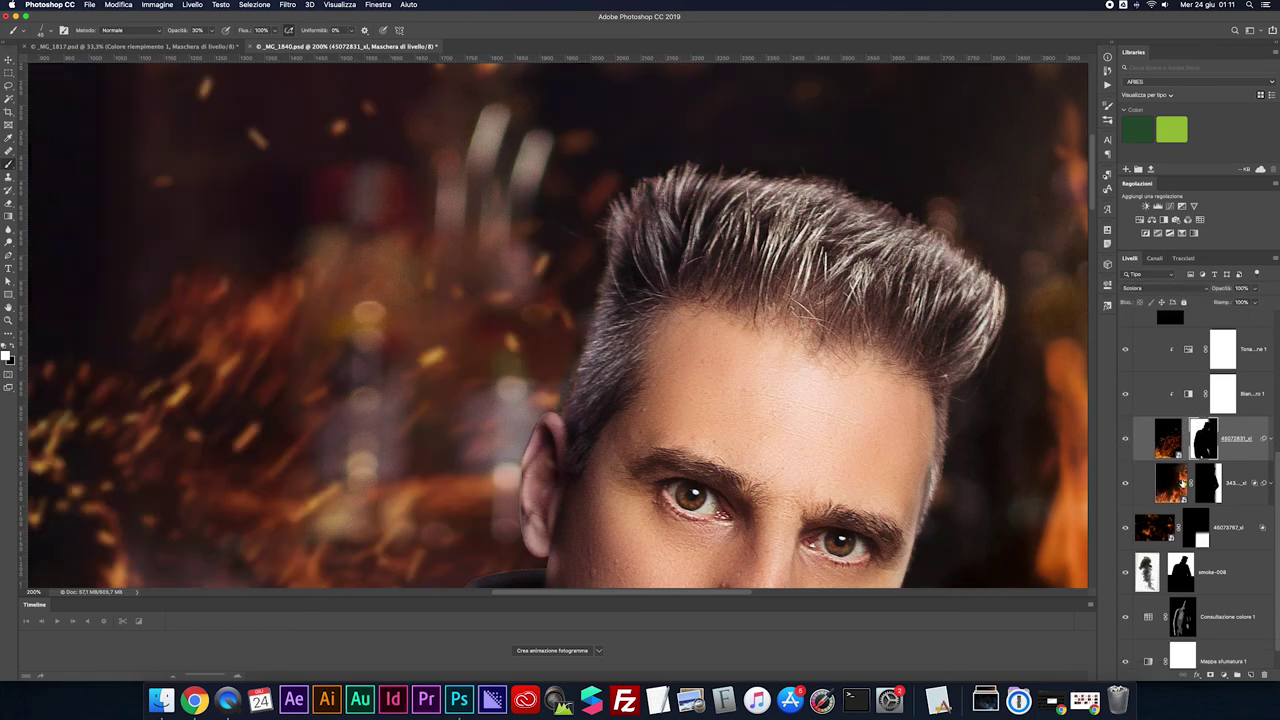
key("super+0")
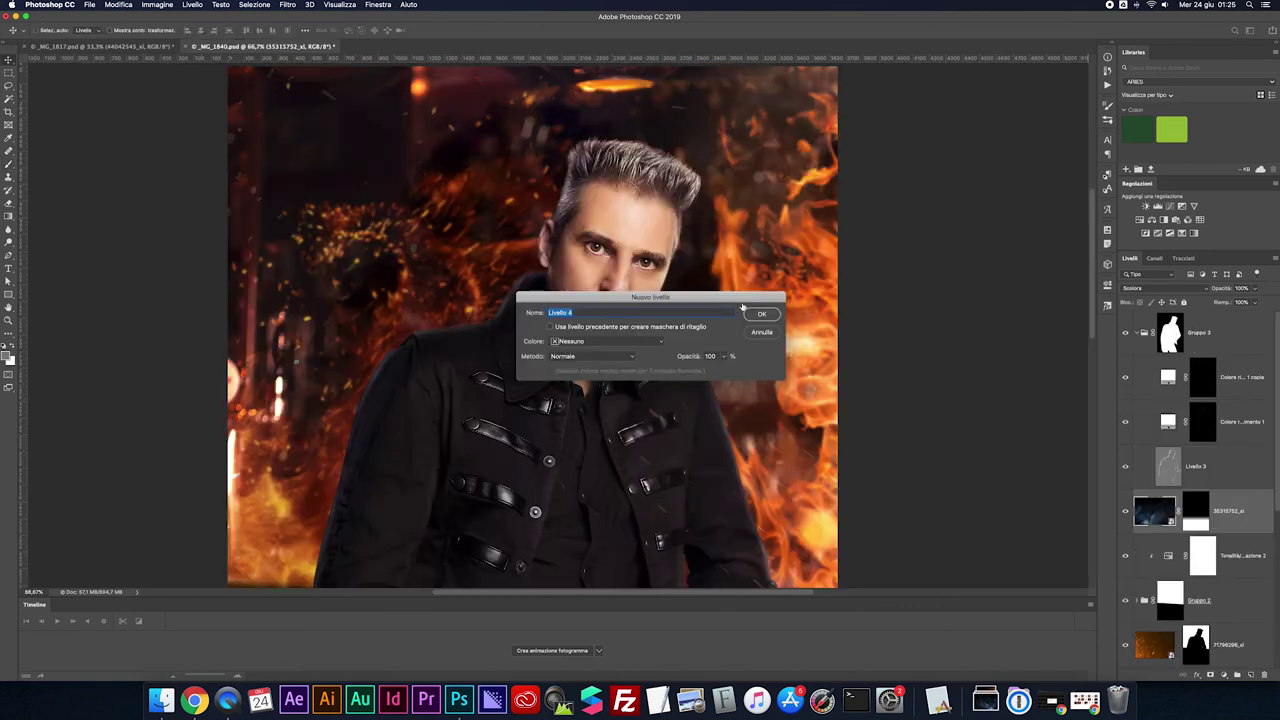
Create the new layer Livello 4 and set its blend mode to Sovrapponi
left_click(761, 314)
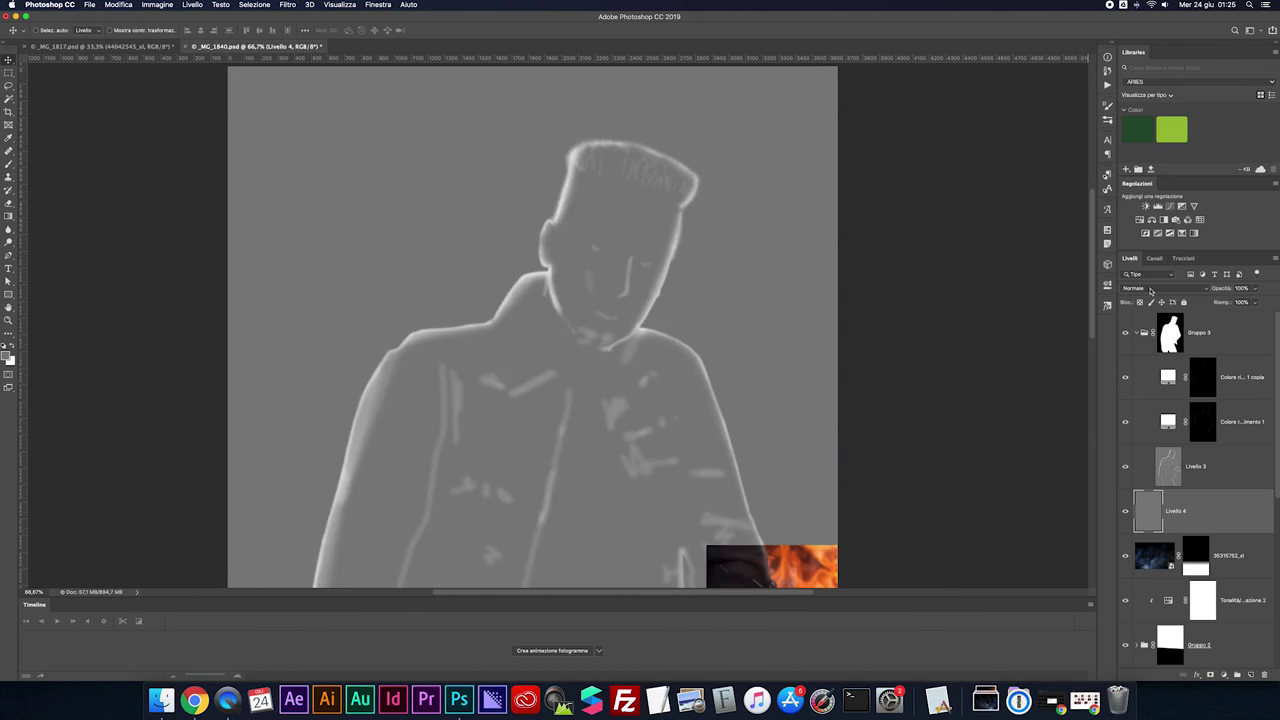
left_click(1150, 288)
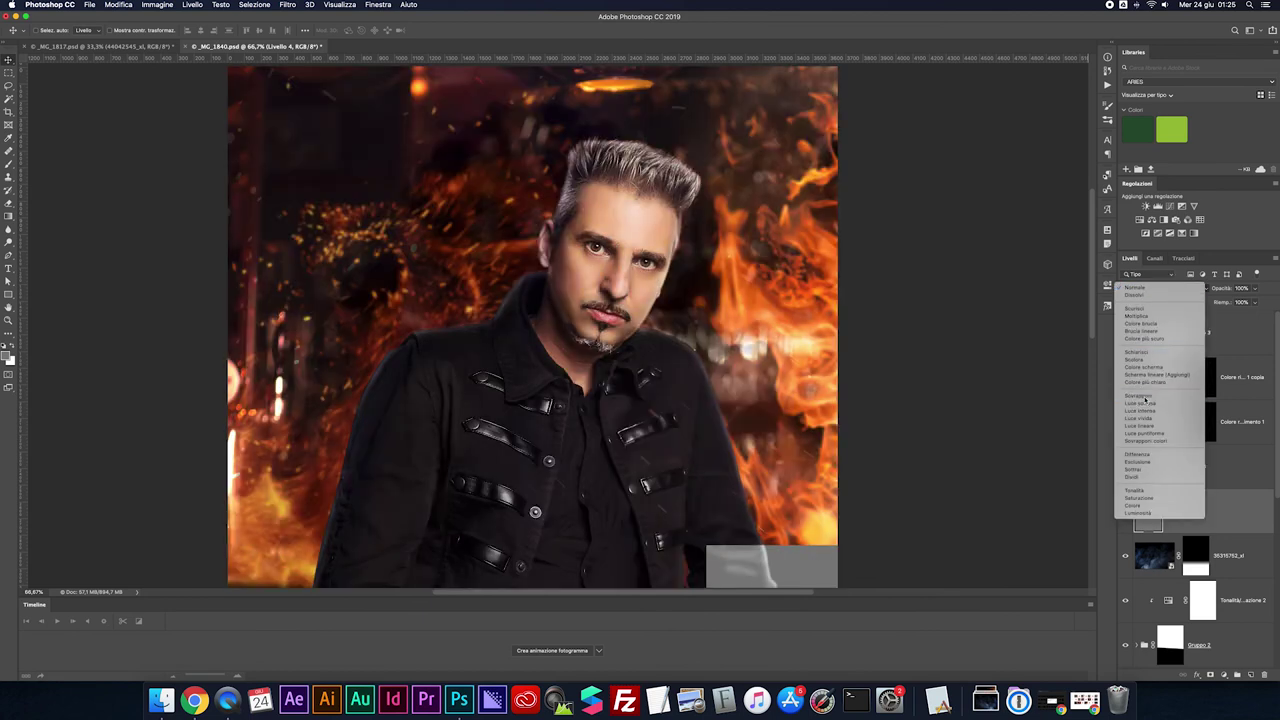
left_click(1140, 396)
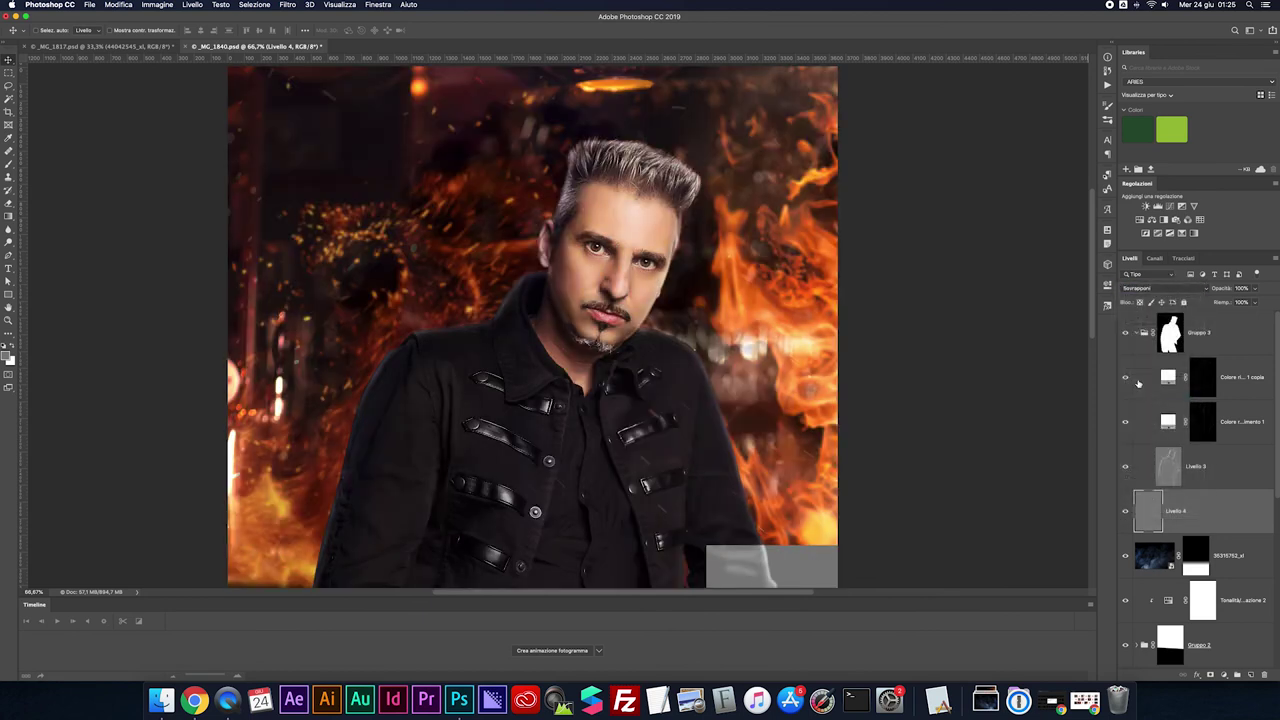
Burn Midtones at 30% to darken the temple beside the ear and the jacket's left edge
key("o")
key("shift+o")
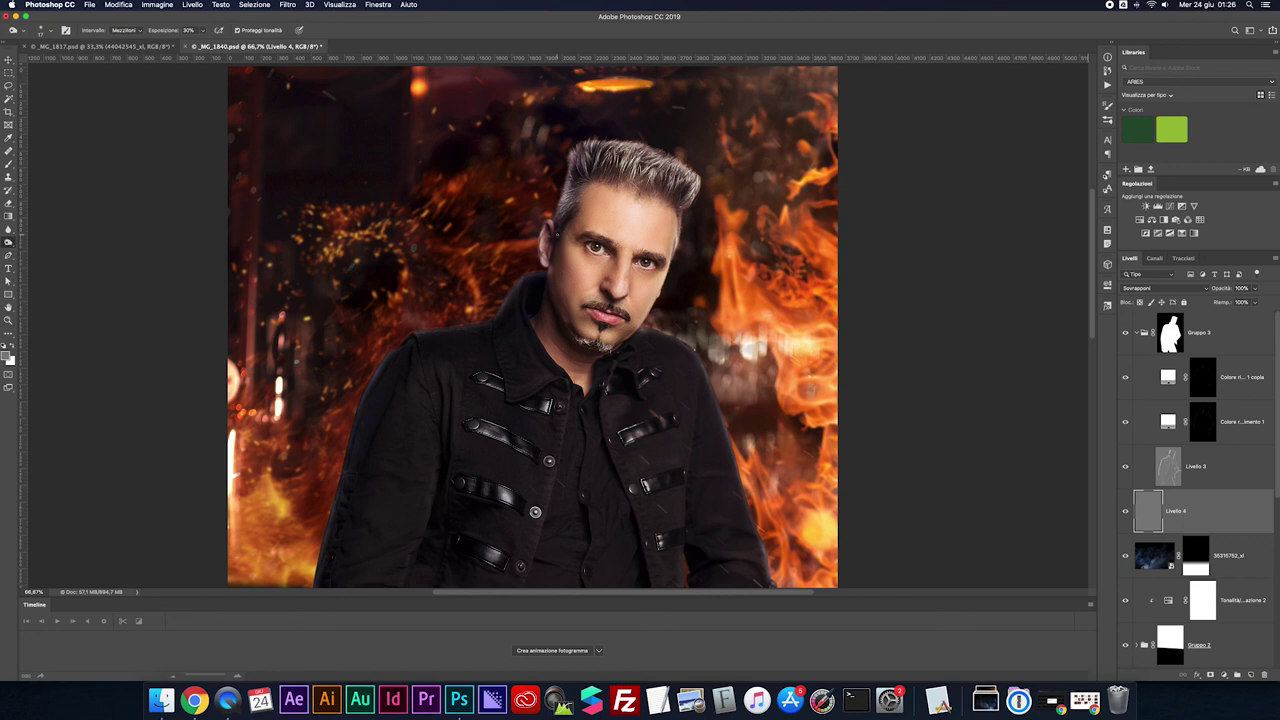
left_click_drag(571, 231, 560, 231)
key("super+1")
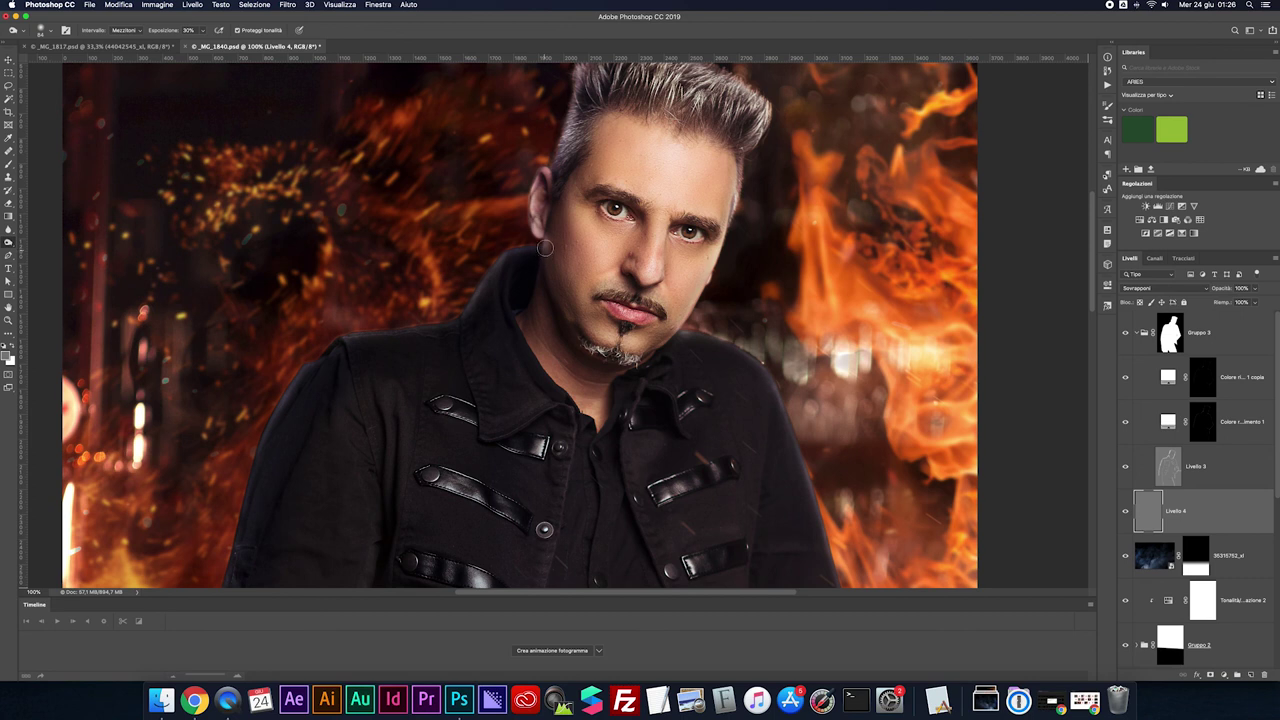
mouse_move(560, 205)
left_mouse_down()
mouse_move(563, 261)
mouse_move(573, 121)
mouse_move(534, 237)
mouse_move(534, 193)
mouse_move(534, 251)
mouse_move(493, 275)
mouse_move(500, 266)
mouse_move(454, 329)
mouse_move(329, 350)
mouse_move(266, 437)
mouse_move(349, 342)
left_mouse_up()
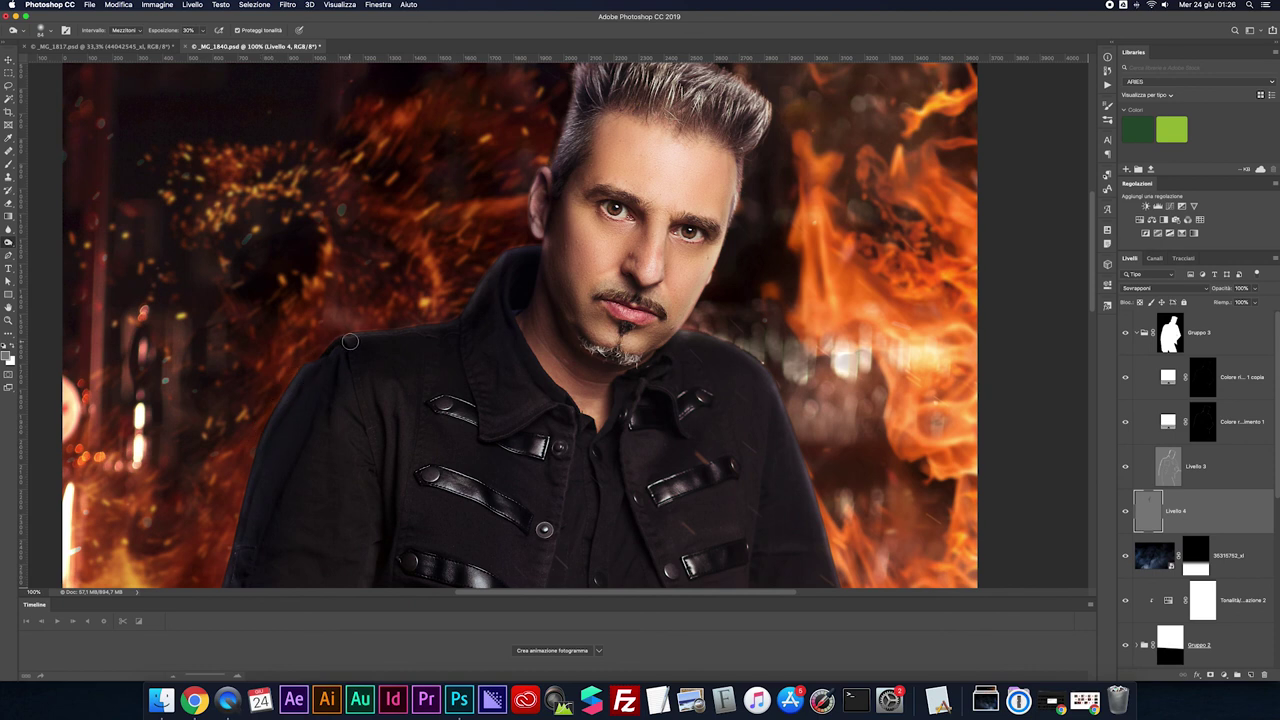
key("super+minus")
scroll(395, 361, "down", 2)
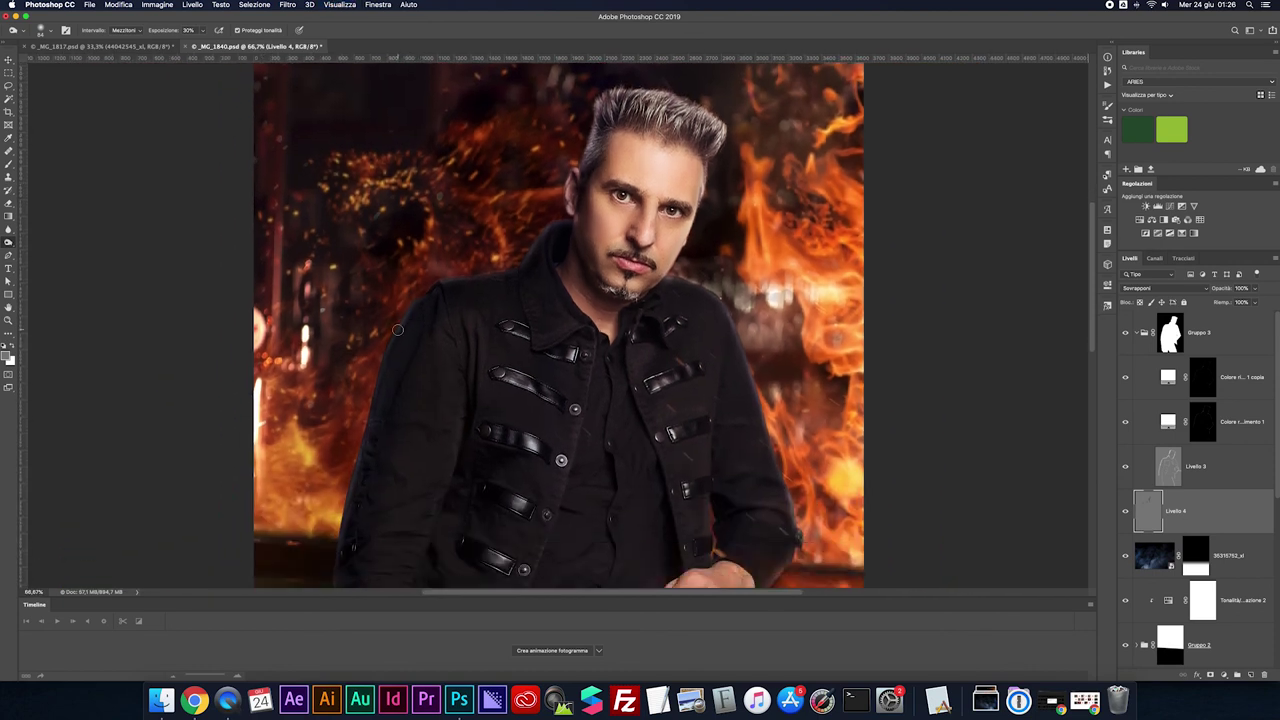
left_click_drag(400, 316, 412, 314, "ctrl+alt")
mouse_move(412, 307)
left_mouse_down()
mouse_move(375, 398)
mouse_move(420, 417)
mouse_move(403, 517)
mouse_move(414, 452)
left_mouse_up()
Burn the left hair edge and the hand and lower arm, then toggle Livello 4 to compare
key("super+minus")
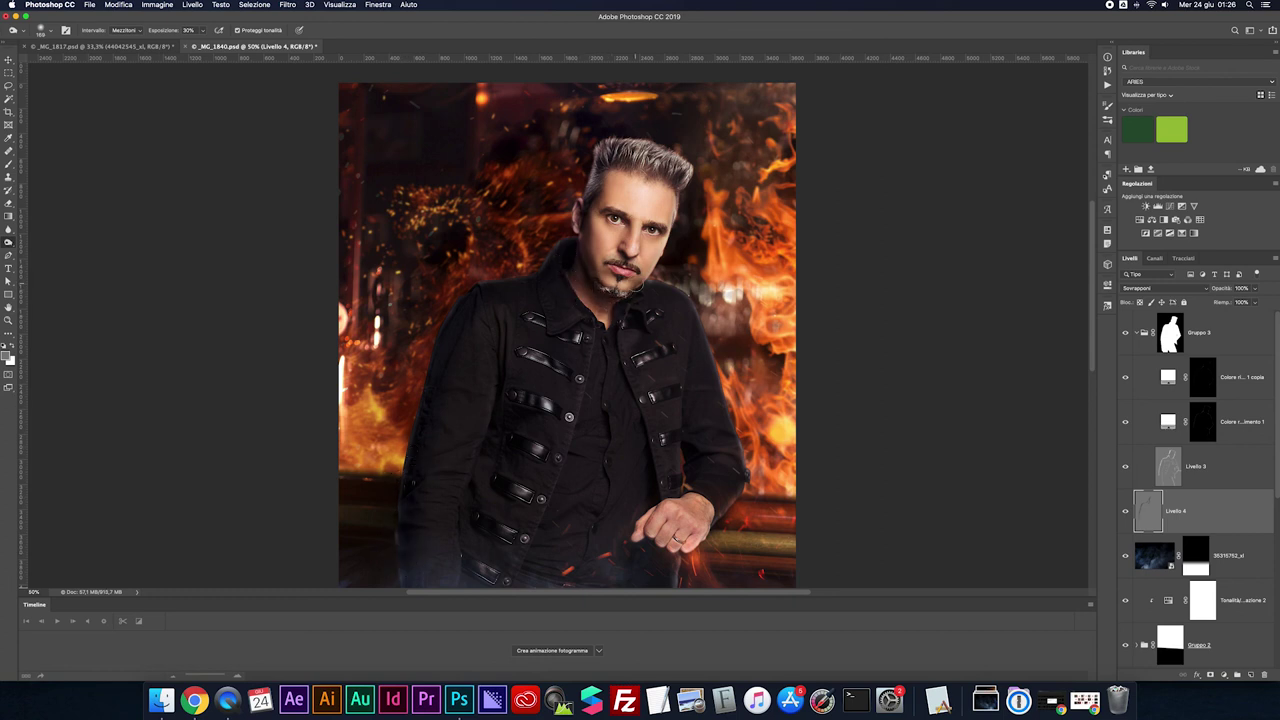
key("super+plus")
key("super+plus")
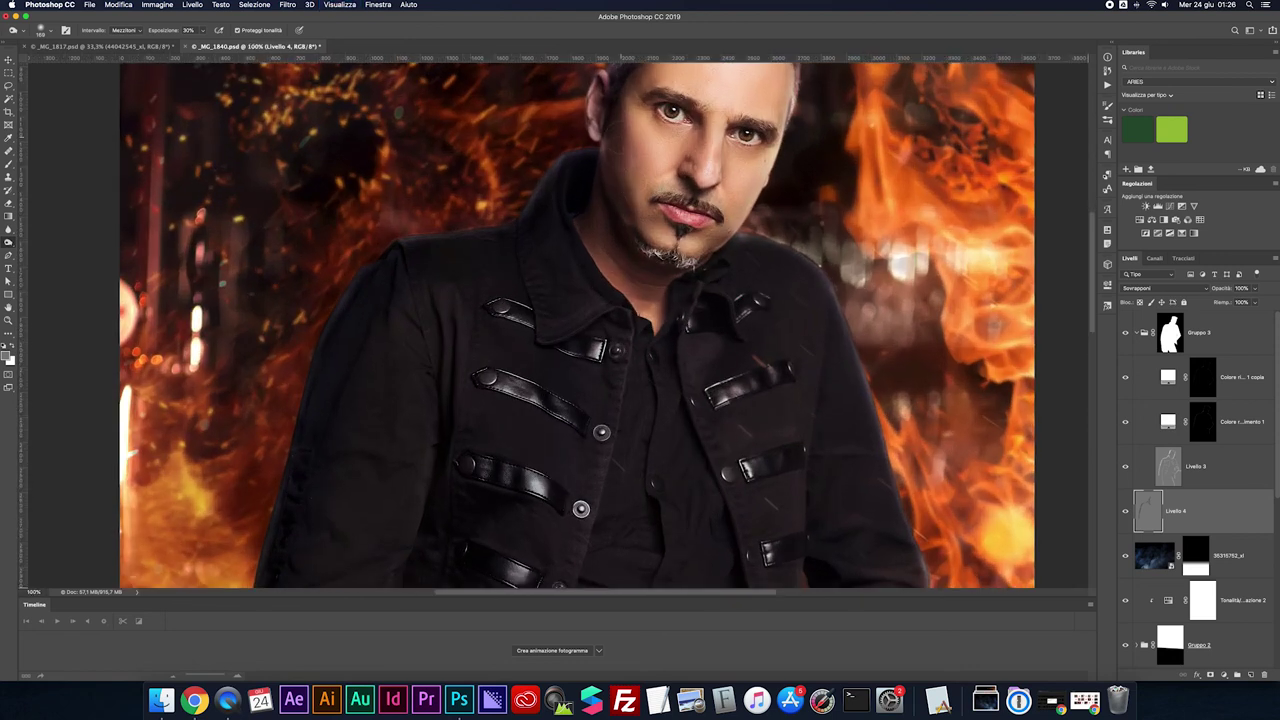
scroll(645, 175, "up", 5)
mouse_move(648, 175)
left_mouse_down()
mouse_move(610, 305)
mouse_move(650, 175)
left_mouse_up()
key("super+y")
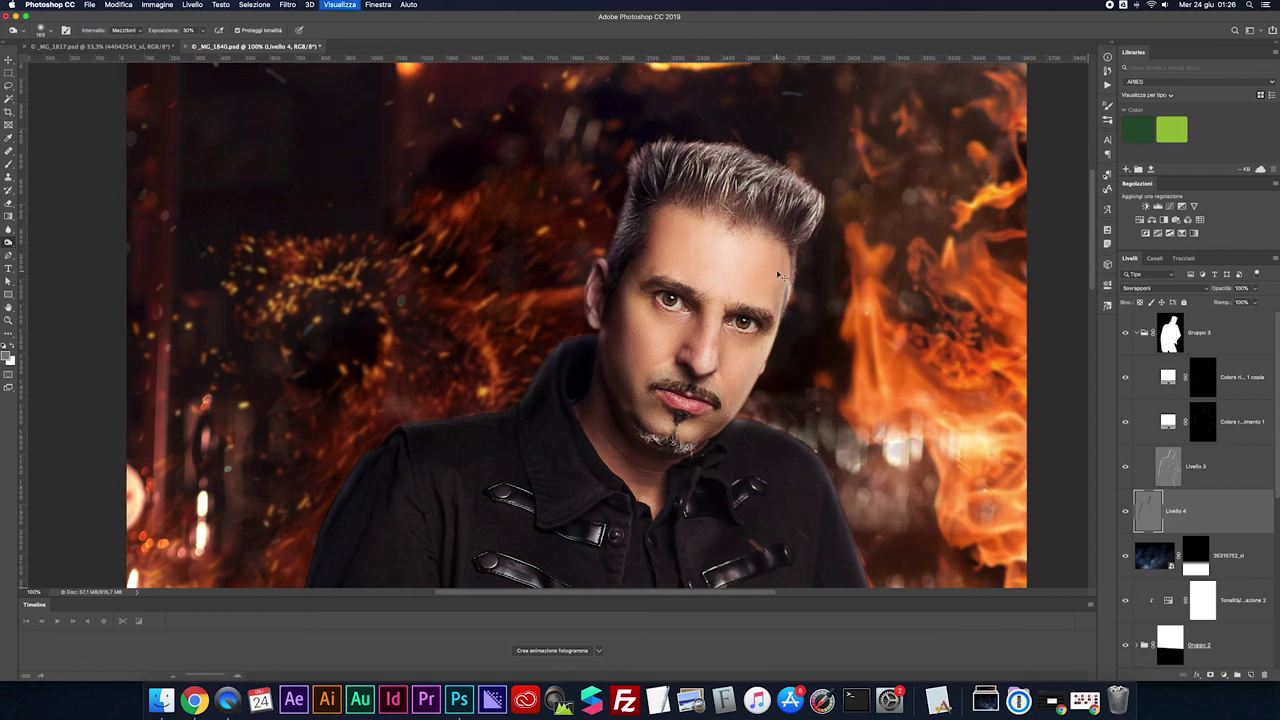
key("super+minus")
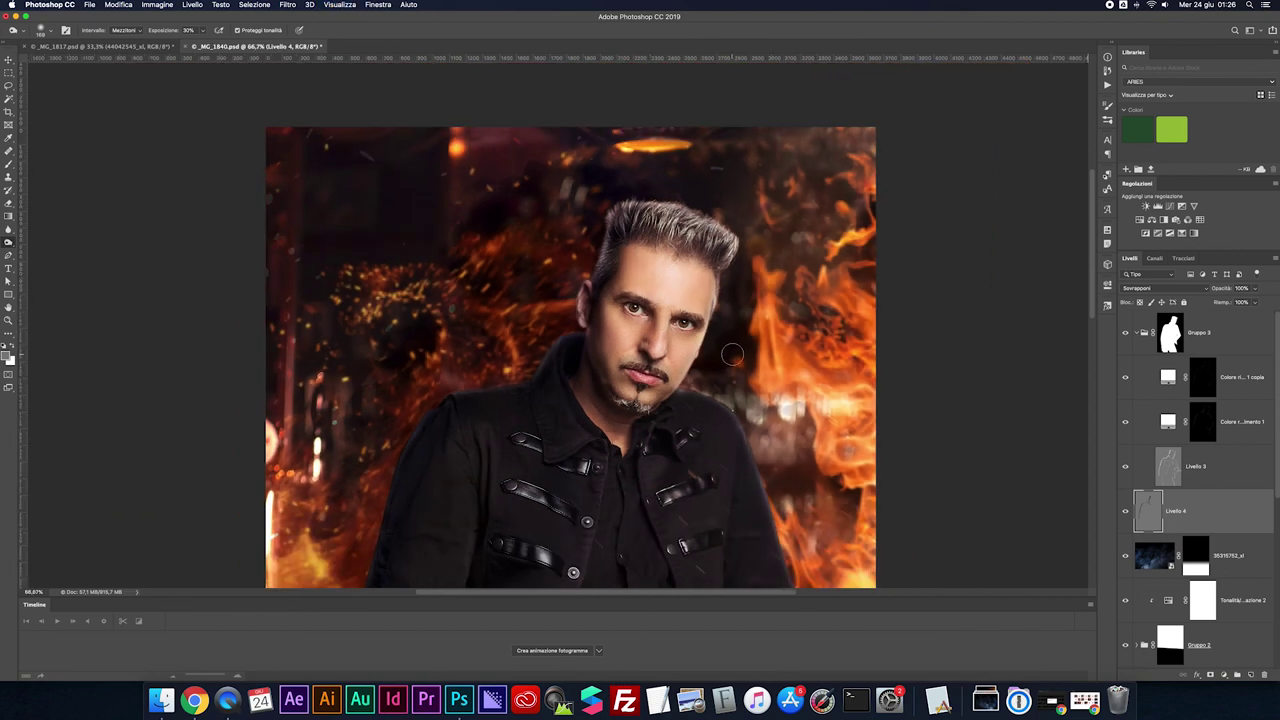
scroll(732, 354, "down", 2)
scroll(700, 352, "down", 2)
scroll(700, 352, "left", 2)
scroll(670, 350, "down", 2)
scroll(640, 349, "down", 2)
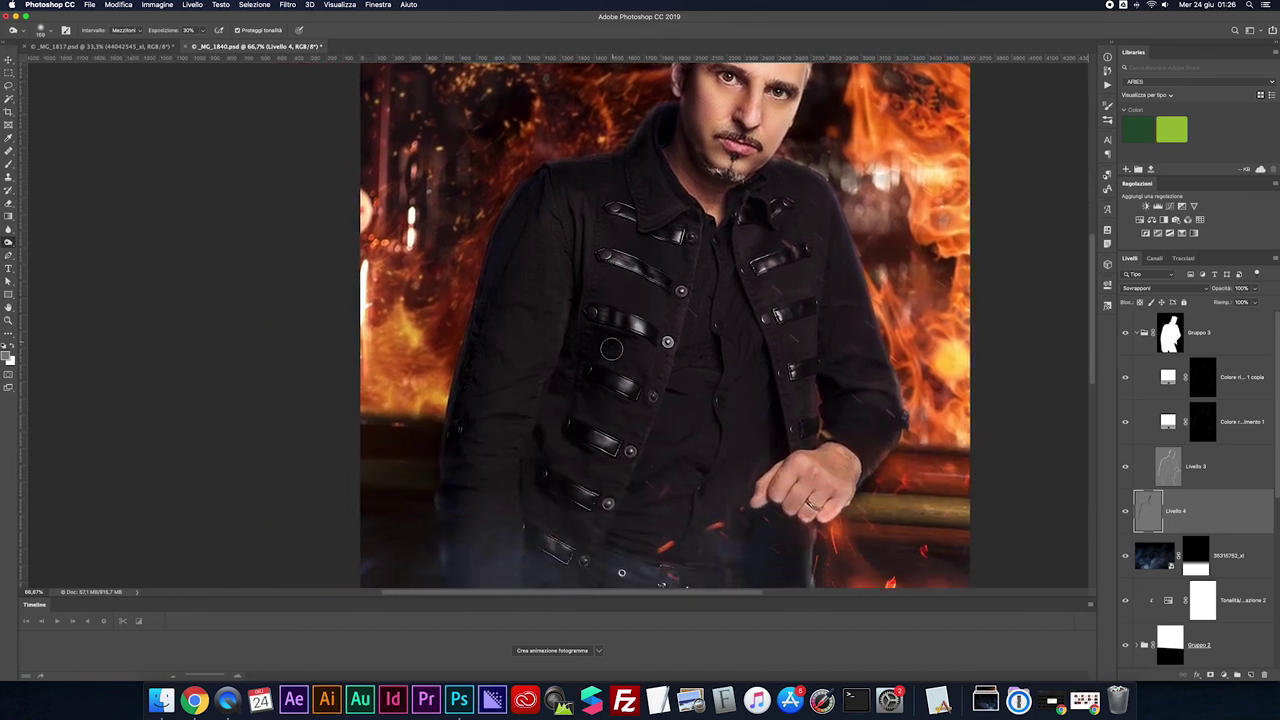
scroll(611, 349, "down", 1)
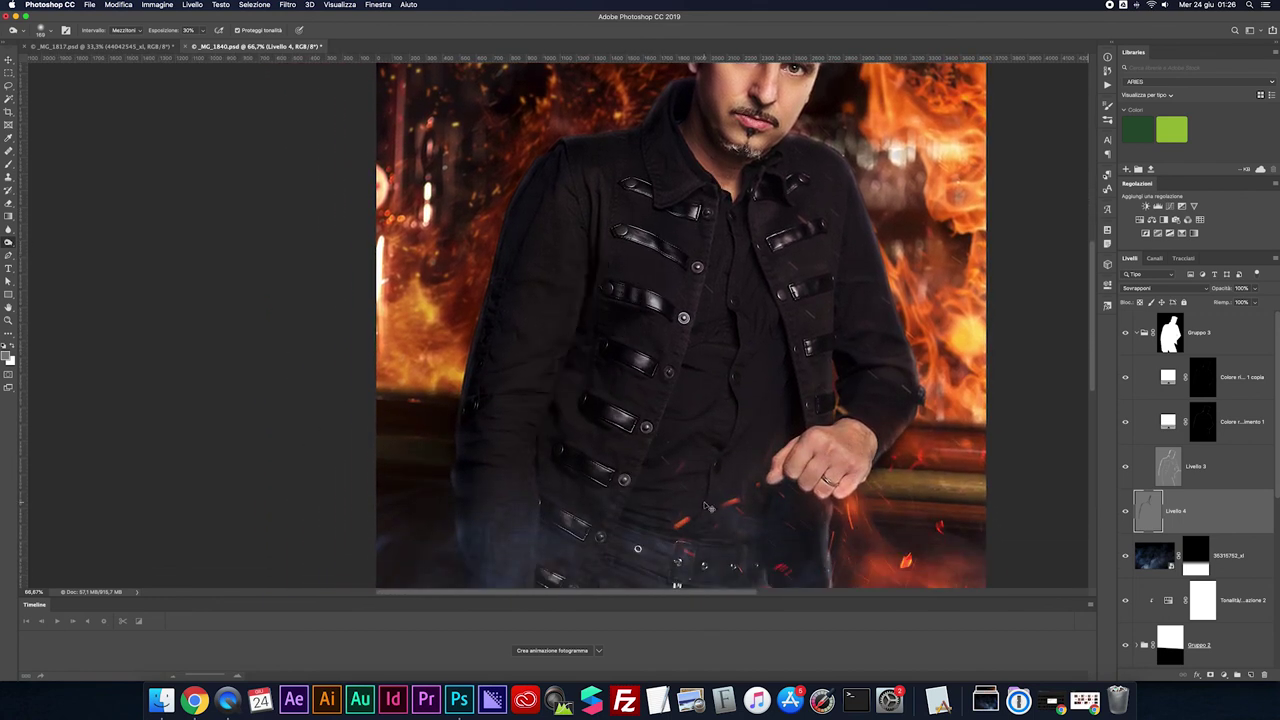
key("super+minus")
scroll(716, 360, "down", 2)
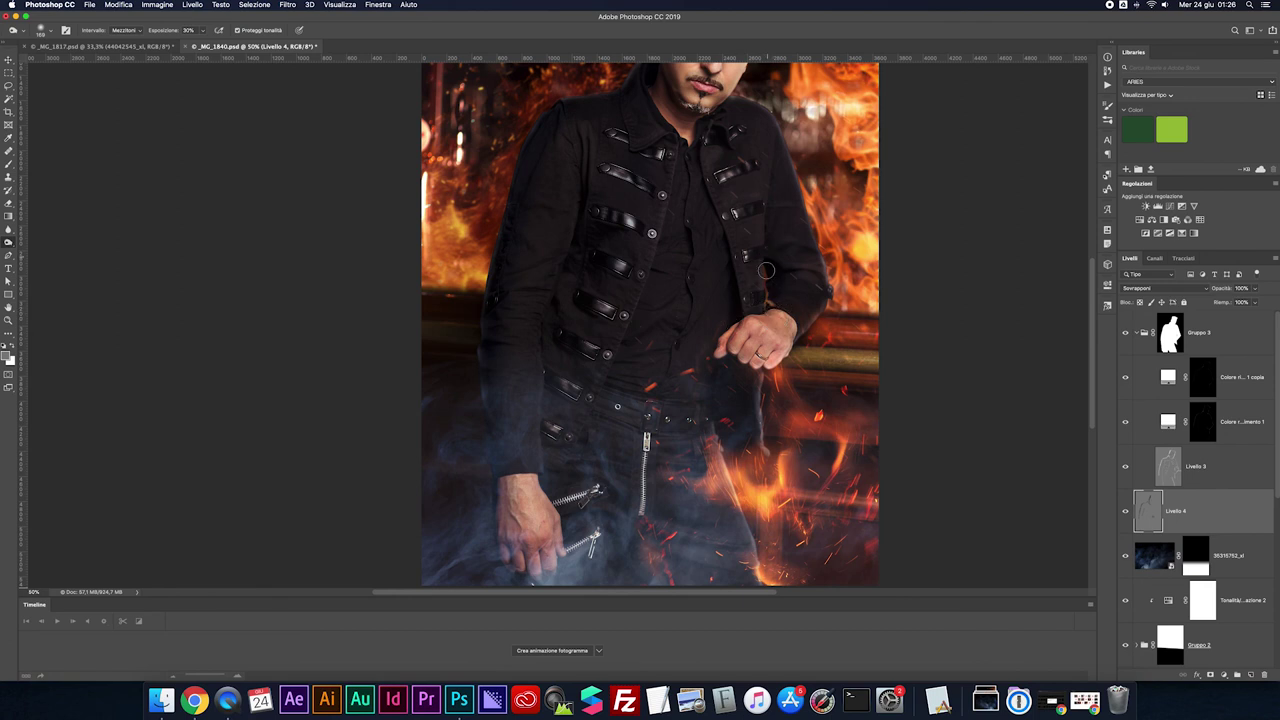
left_click_drag(507, 504, 510, 562)
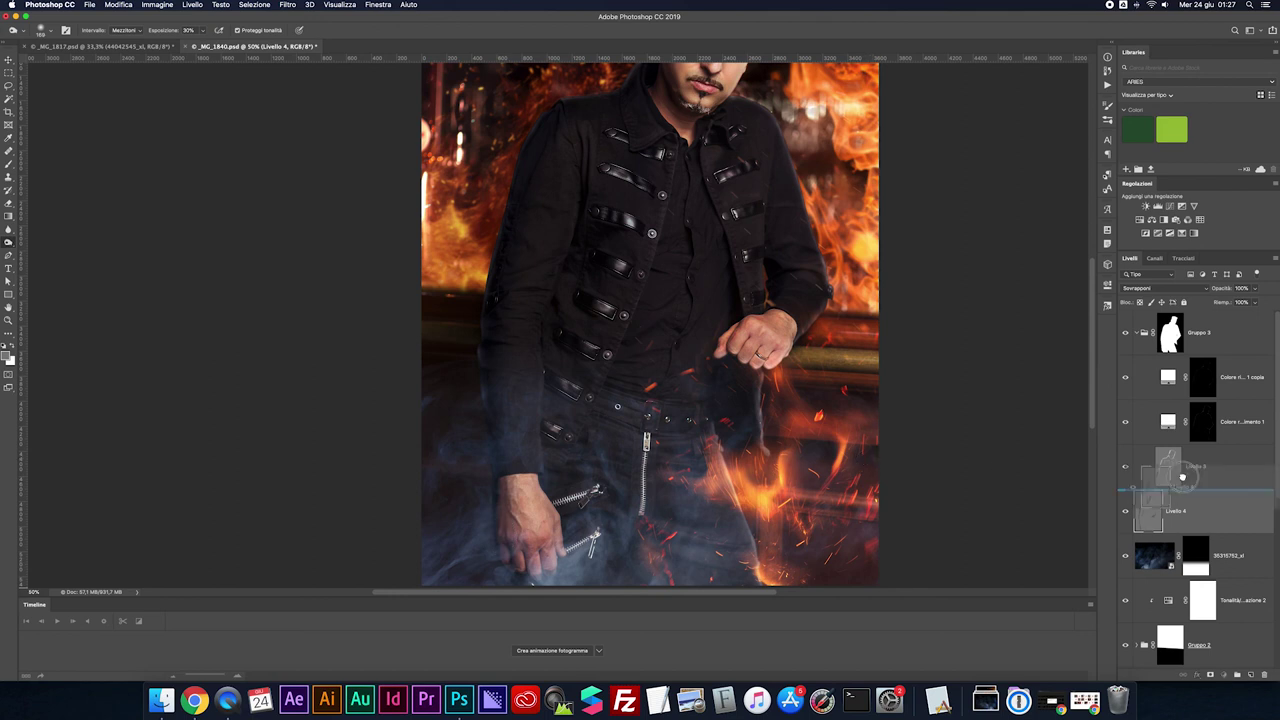
scroll(1183, 480, "down", 1)
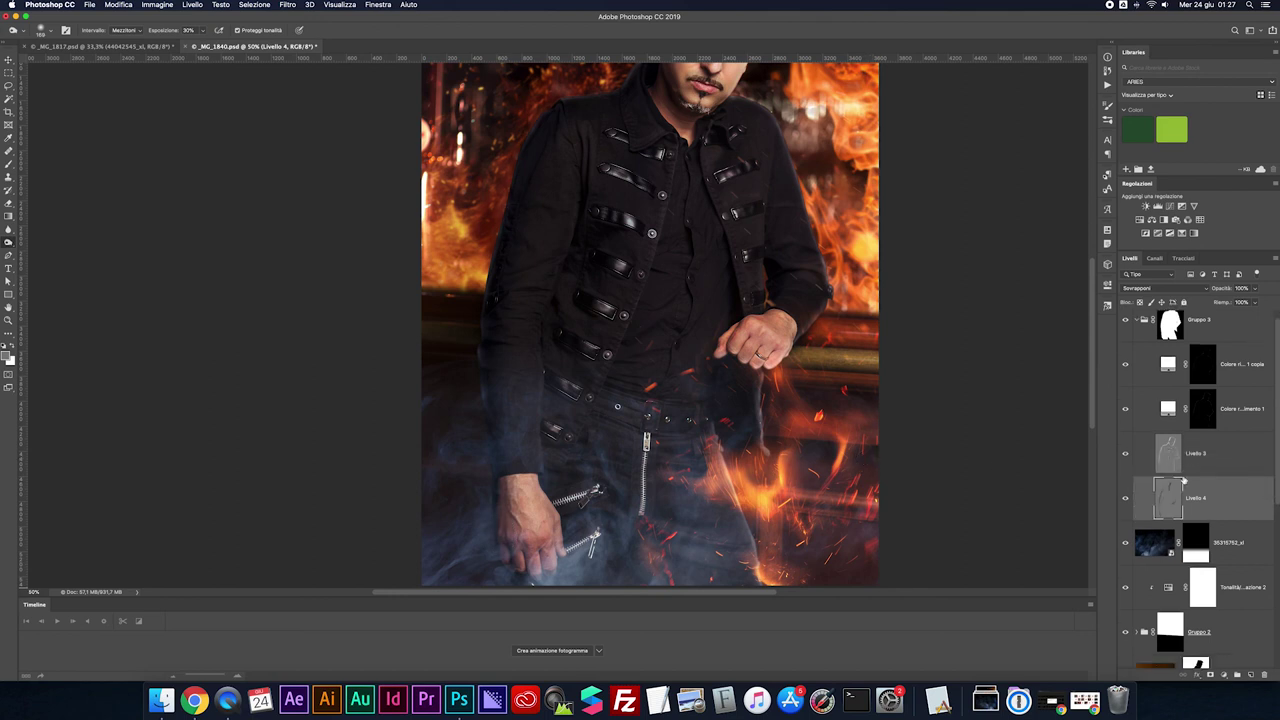
left_click(1124, 499)
left_click(1124, 499)
Set Livello 3's opacity to 100%
left_click(1125, 456)
left_click(1125, 456)
left_click(1160, 453)
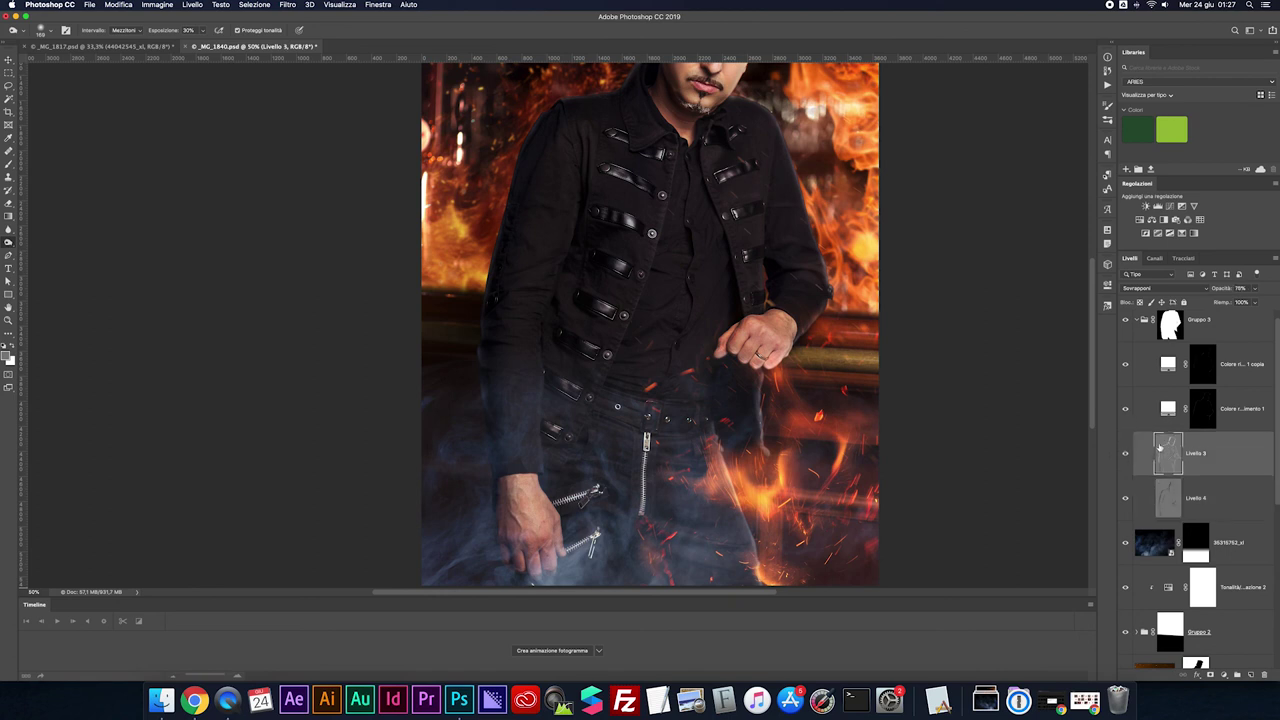
scroll(1160, 449, "up", 1)
scroll(930, 430, "up", 3)
scroll(930, 430, "up", 2)
left_click(1255, 288)
left_click_drag(1254, 301, 1268, 302)
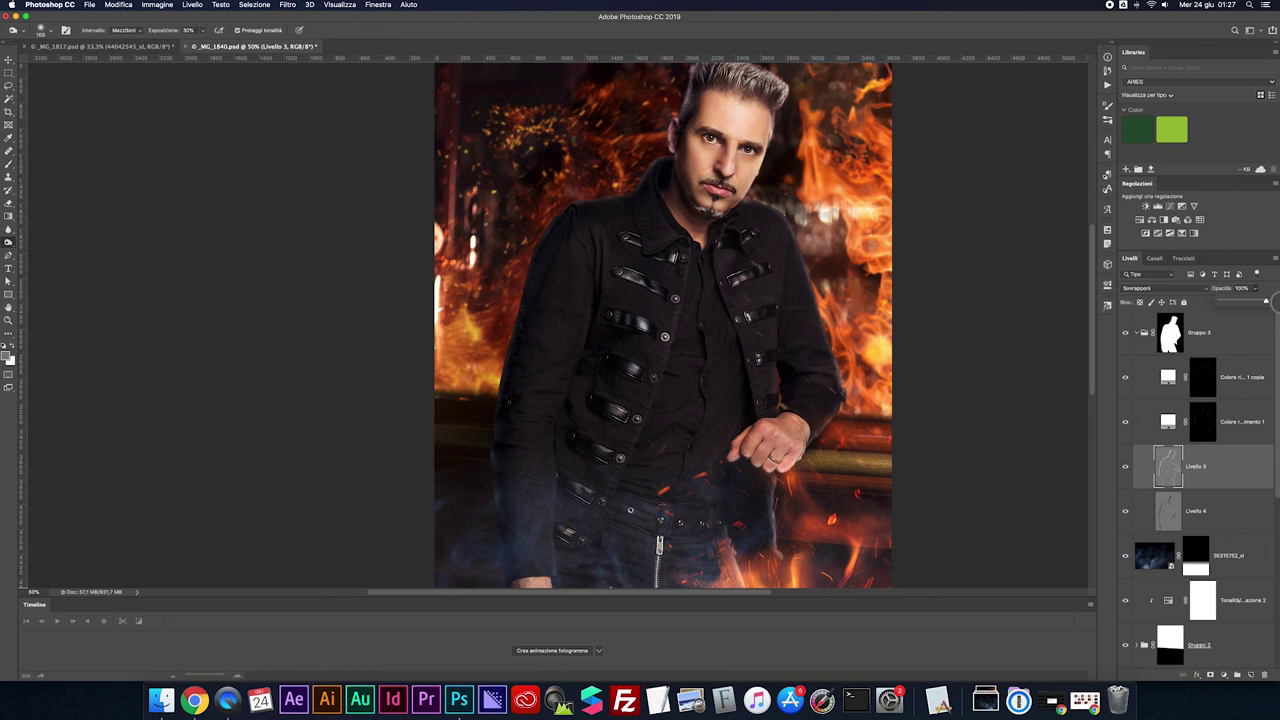
Set the colour-fill copy's fill to 84% and Colore riempimento 1's fill to 77%
left_click(1172, 417)
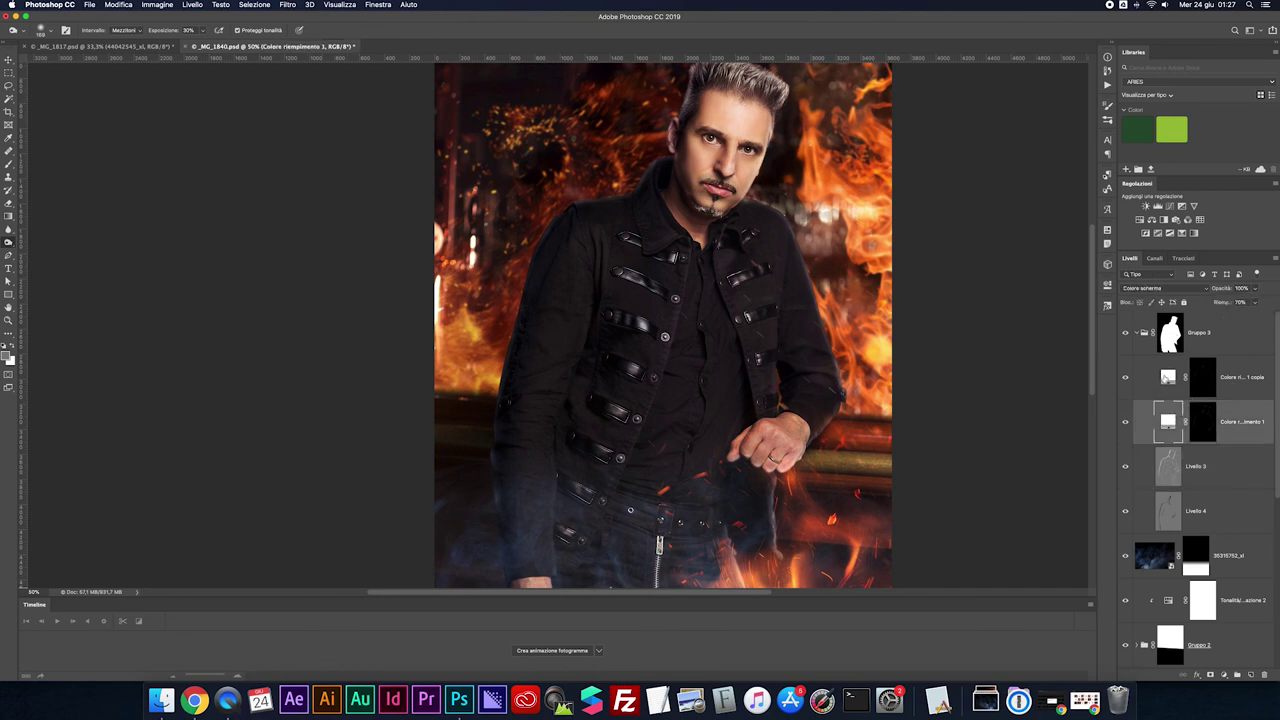
left_click(1165, 379)
left_click(1257, 303)
left_click_drag(1256, 316, 1261, 316)
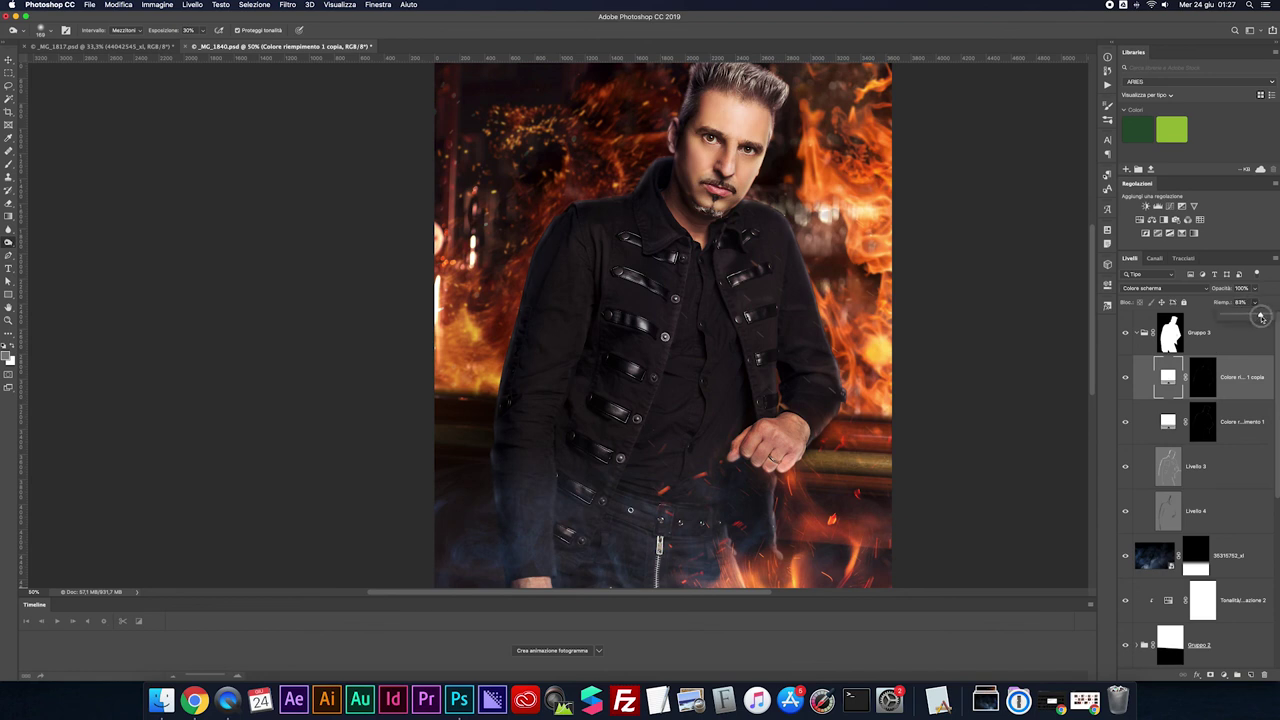
left_click(1189, 412)
left_click(1256, 304)
left_click_drag(1256, 316, 1259, 316)
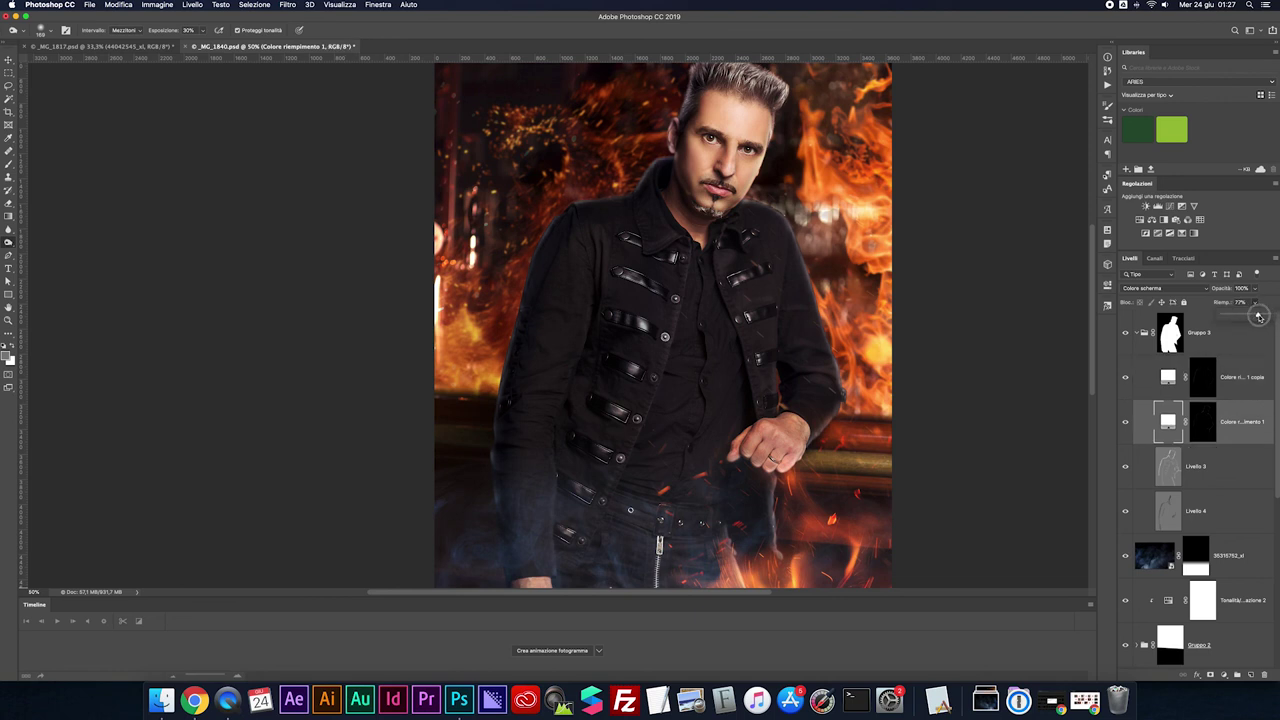
scroll(1195, 350, "down", 1)
left_click(1200, 320)
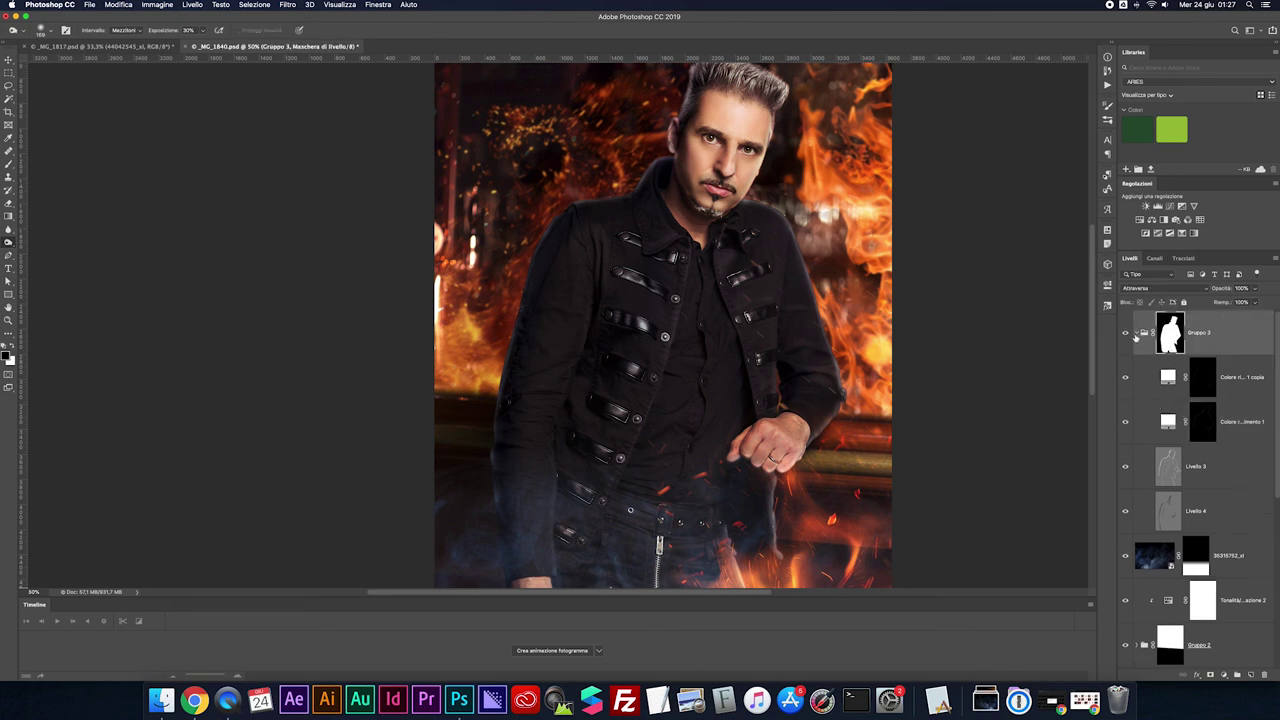
Collapse Gruppo 3 and raise Tonalità/saturazione 2 saturation to +18 in its Properties
left_click(1124, 511)
left_click(1124, 512)
key("super+minus")
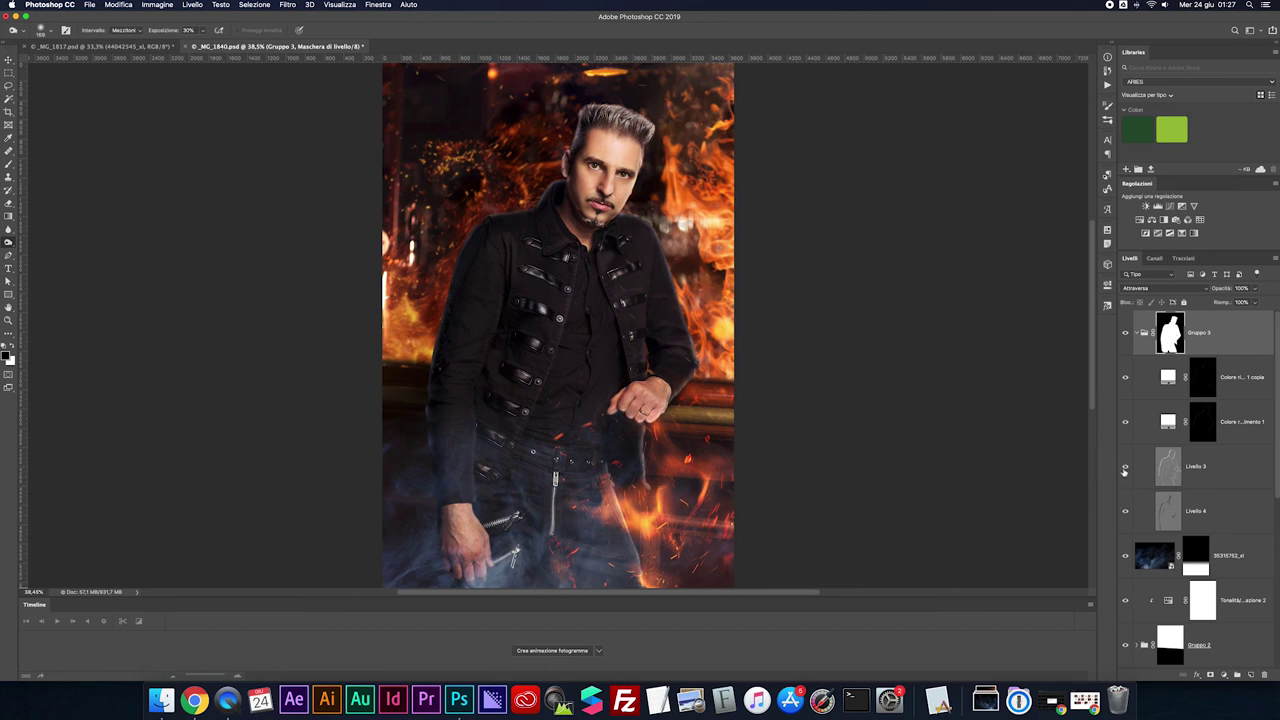
left_click(1139, 333)
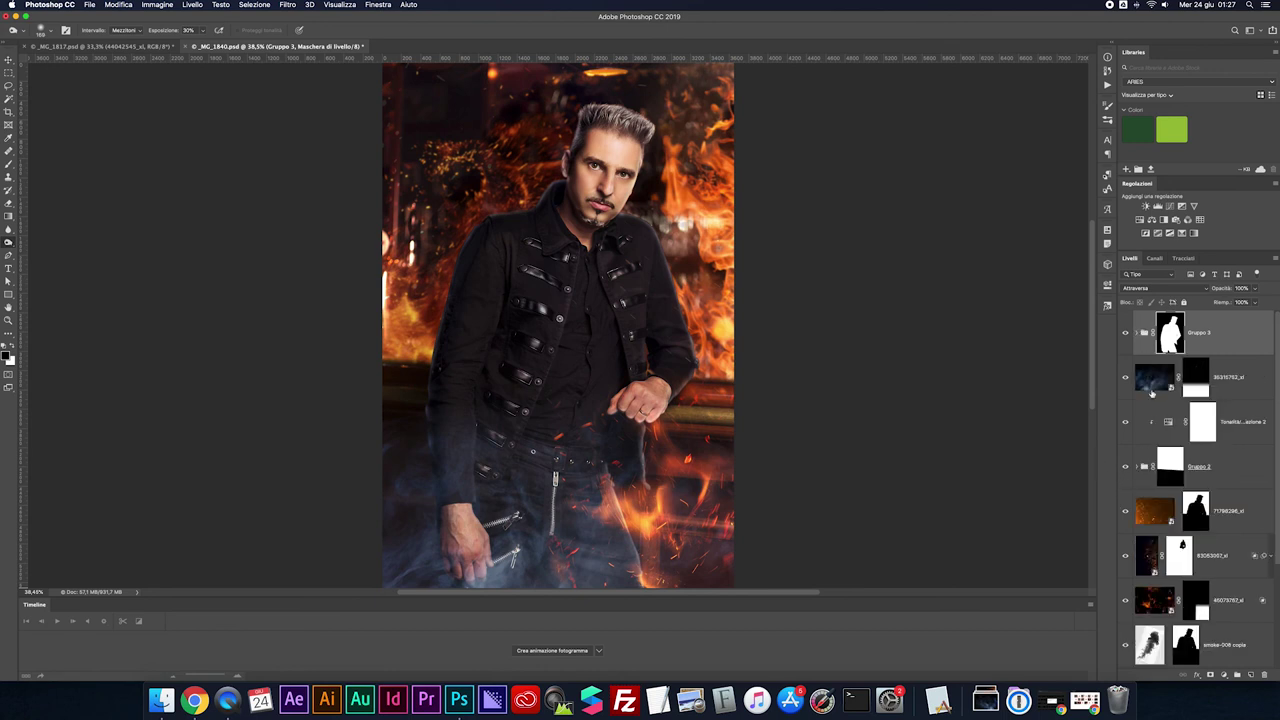
double_click(1167, 424)
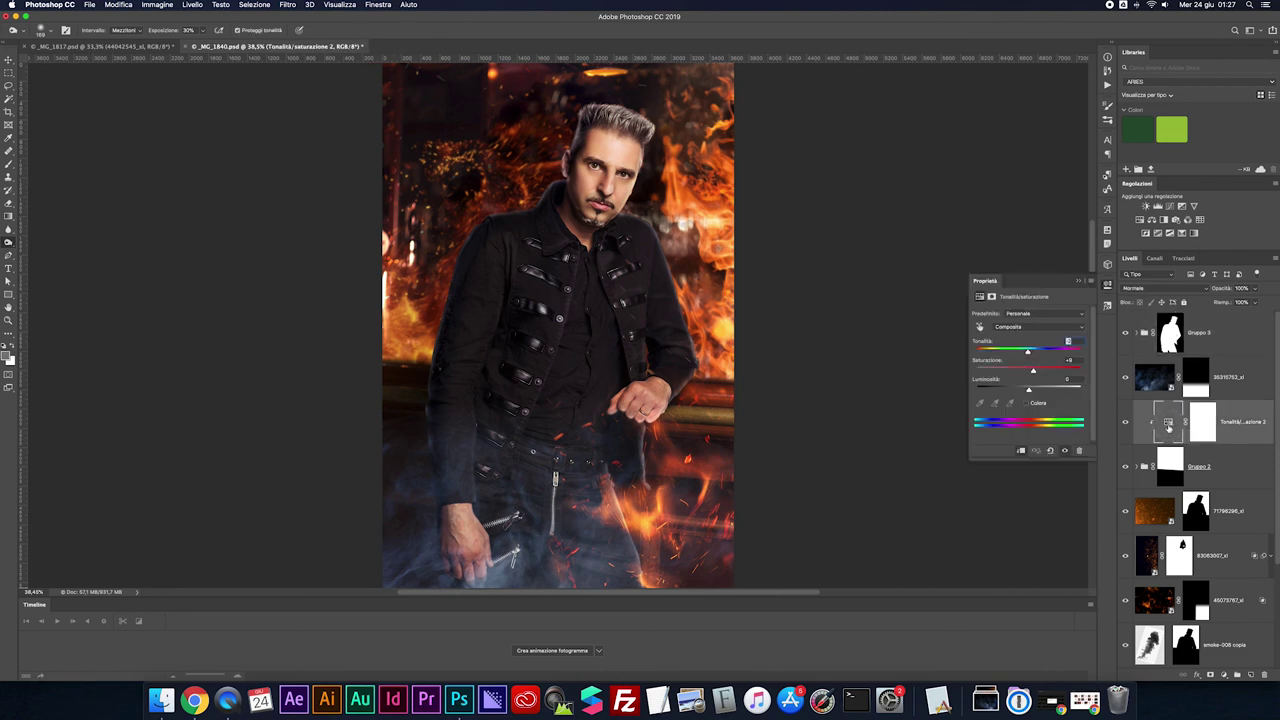
left_click_drag(1033, 374, 1036, 372)
left_click(1078, 283)
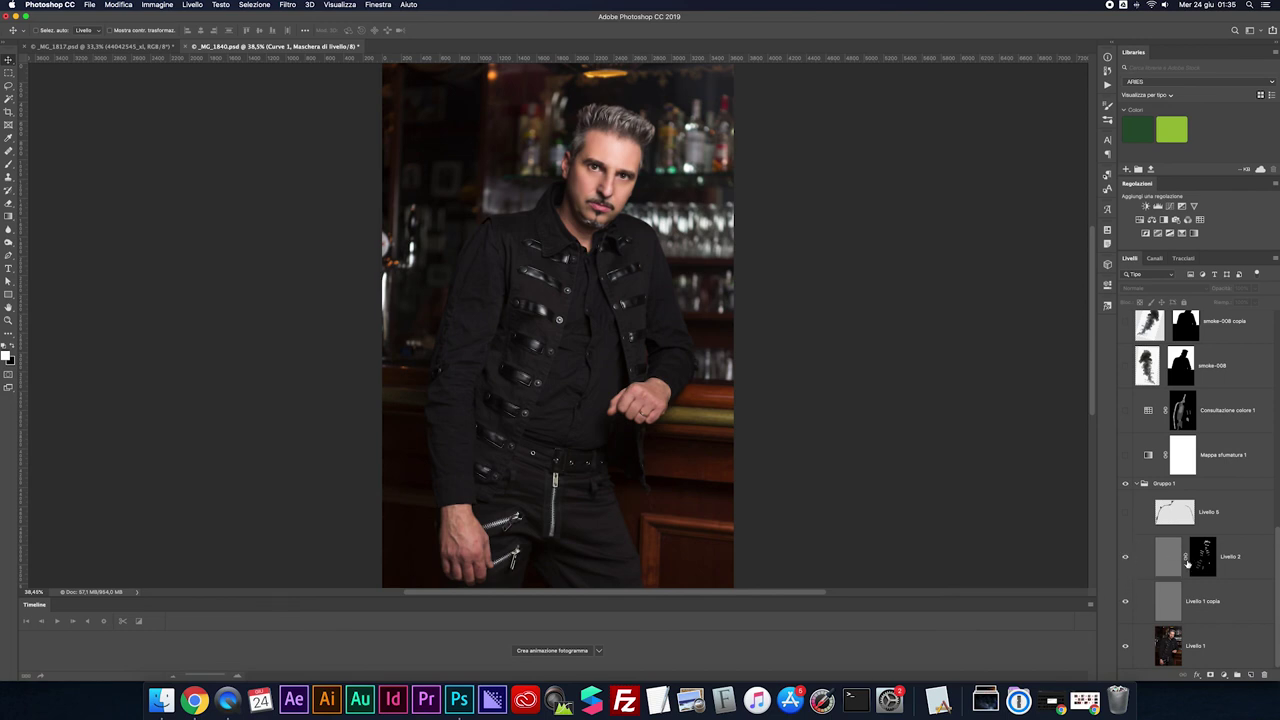
Collapse Gruppo 1 and turn the Consultazione colore 1 colour lookup back on
left_click(1190, 562, "alt")
left_click(1190, 562, "alt")
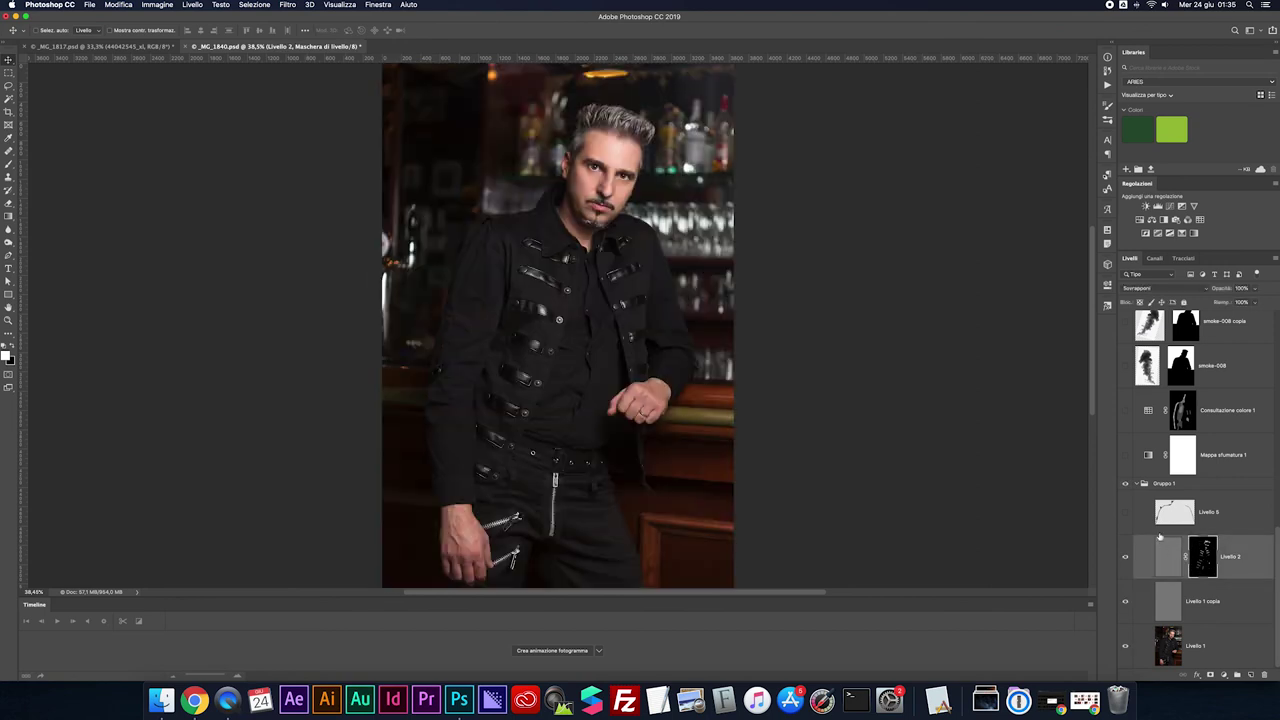
left_click(1163, 520)
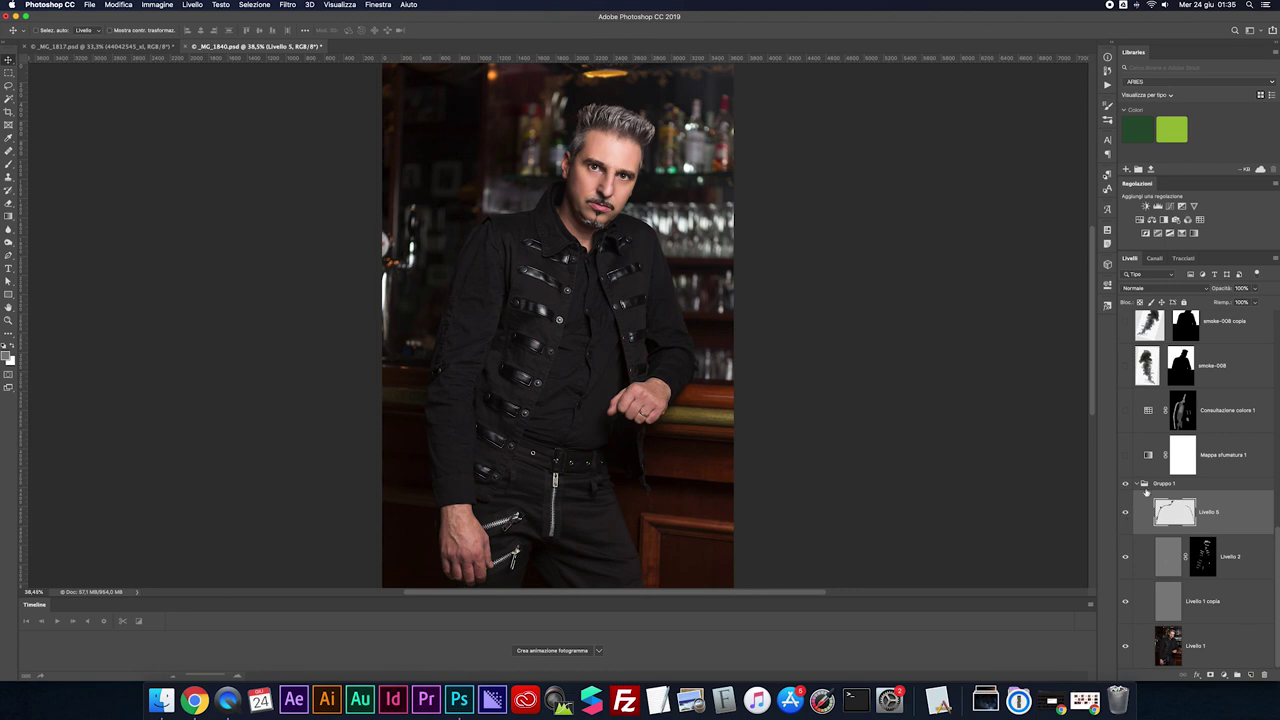
left_click(1141, 484)
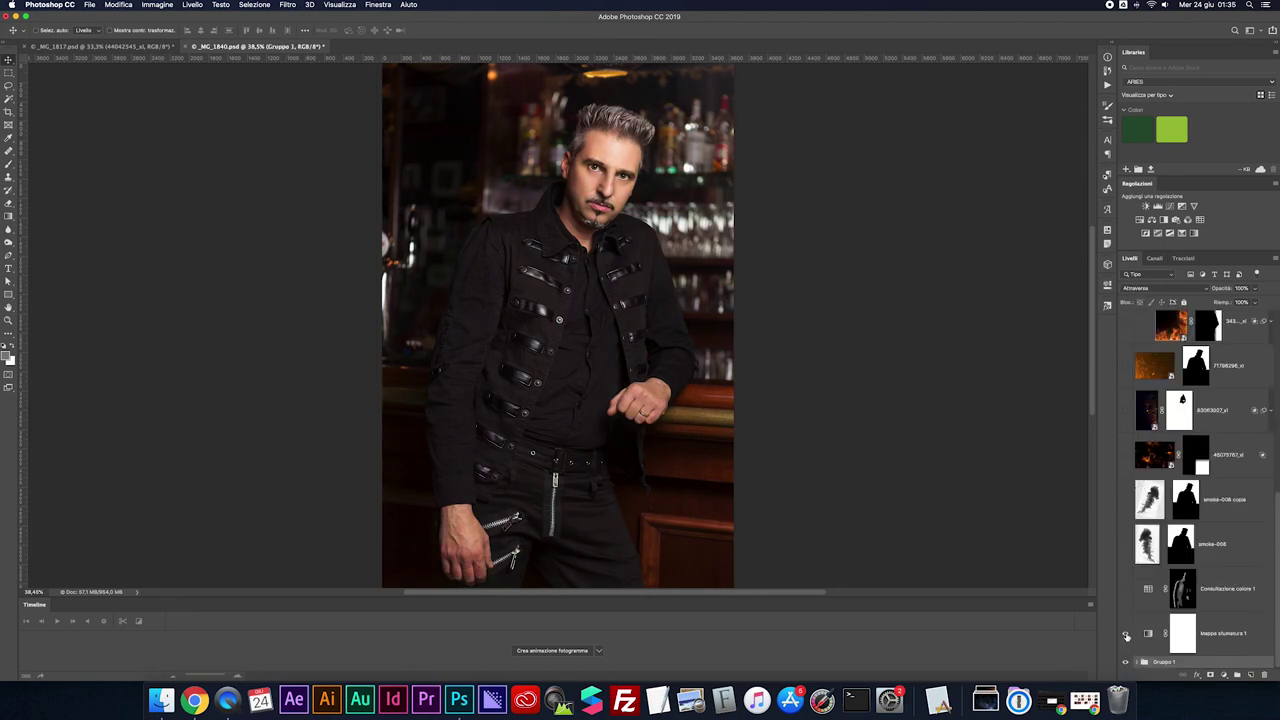
left_click(1125, 591)
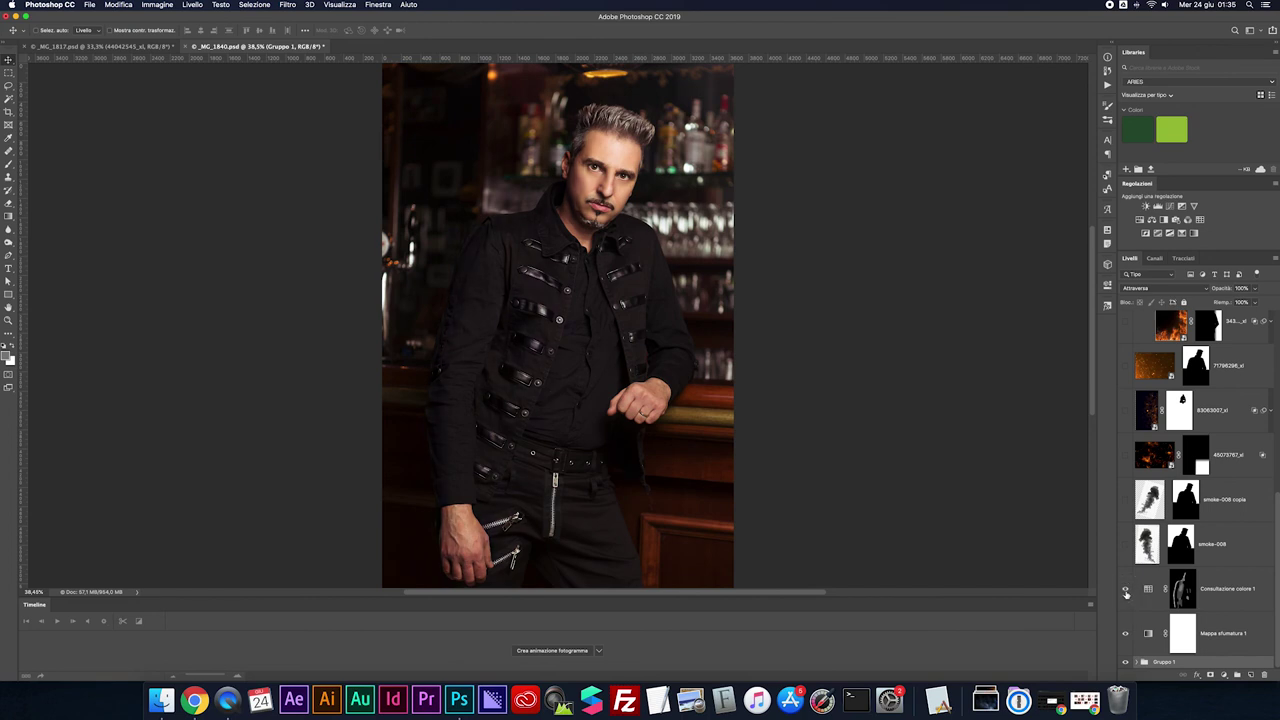
scroll(1162, 450, "up", 5)
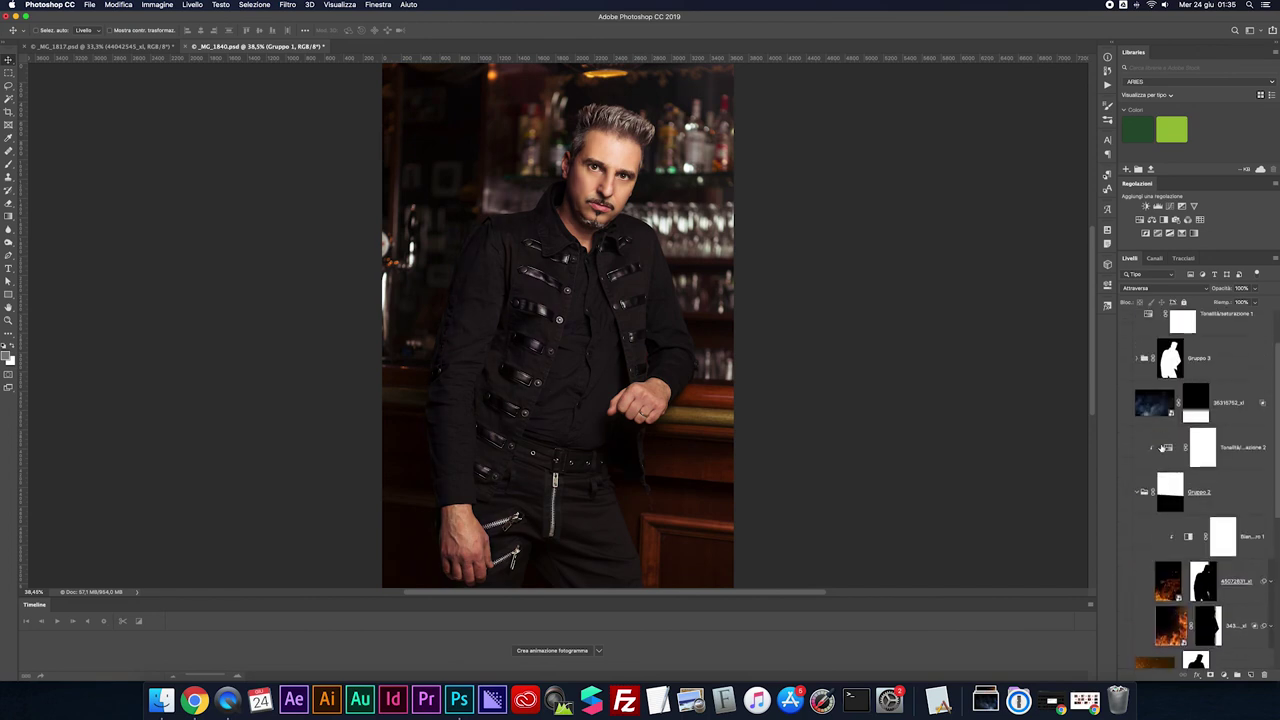
scroll(1160, 480, "down", 5)
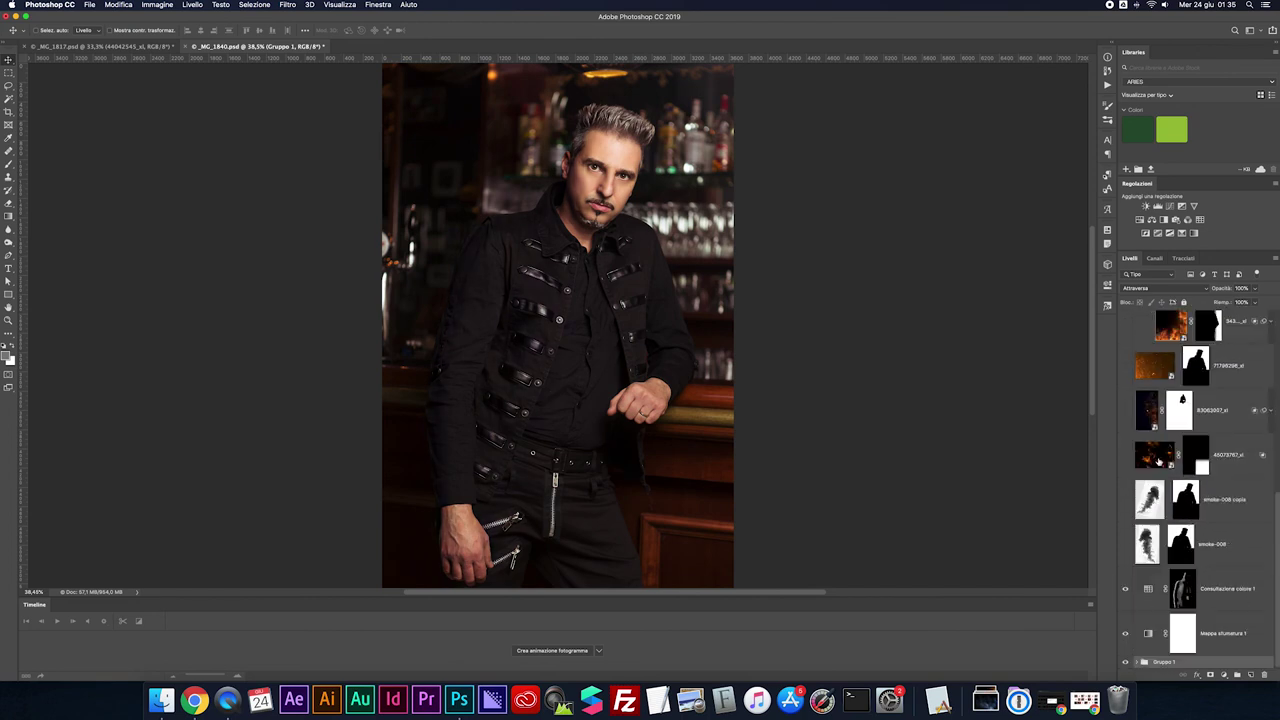
Show smoke-008, smoke-008 copia, the lower-jacket fire and sparks, orange bokeh and orange glow layers
left_click(1125, 546)
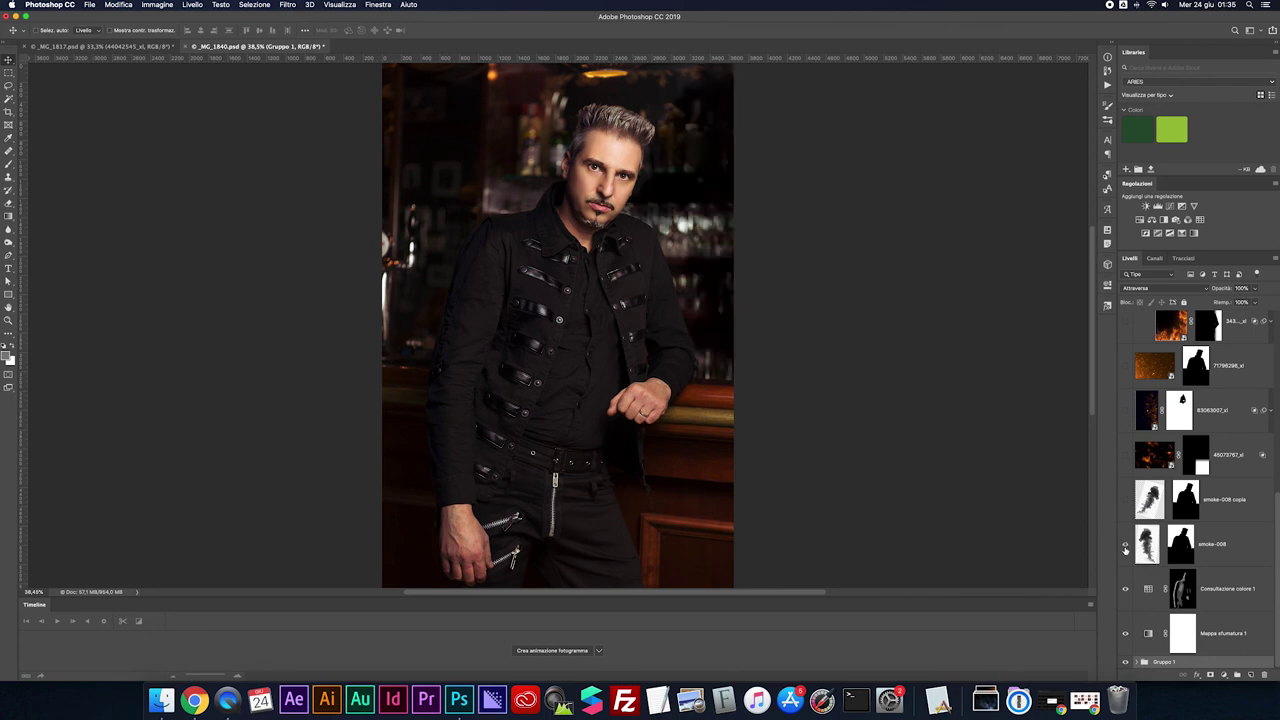
left_click(1125, 502)
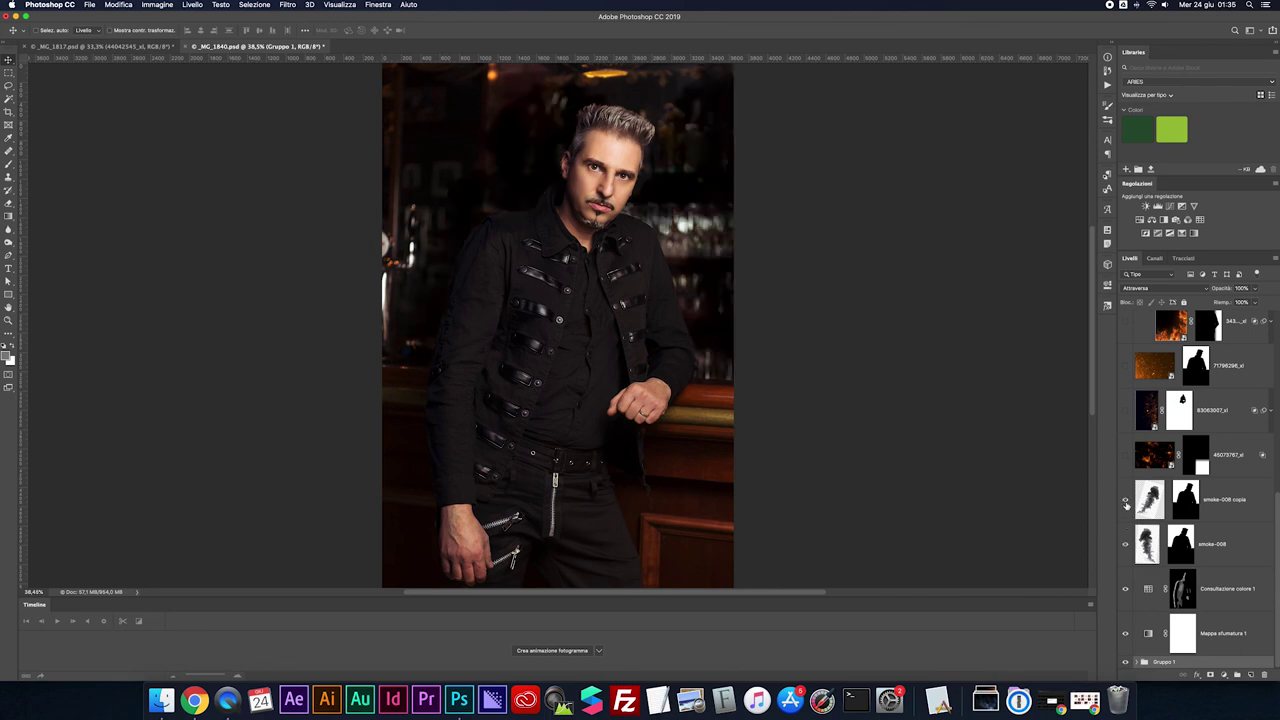
left_click(1125, 456)
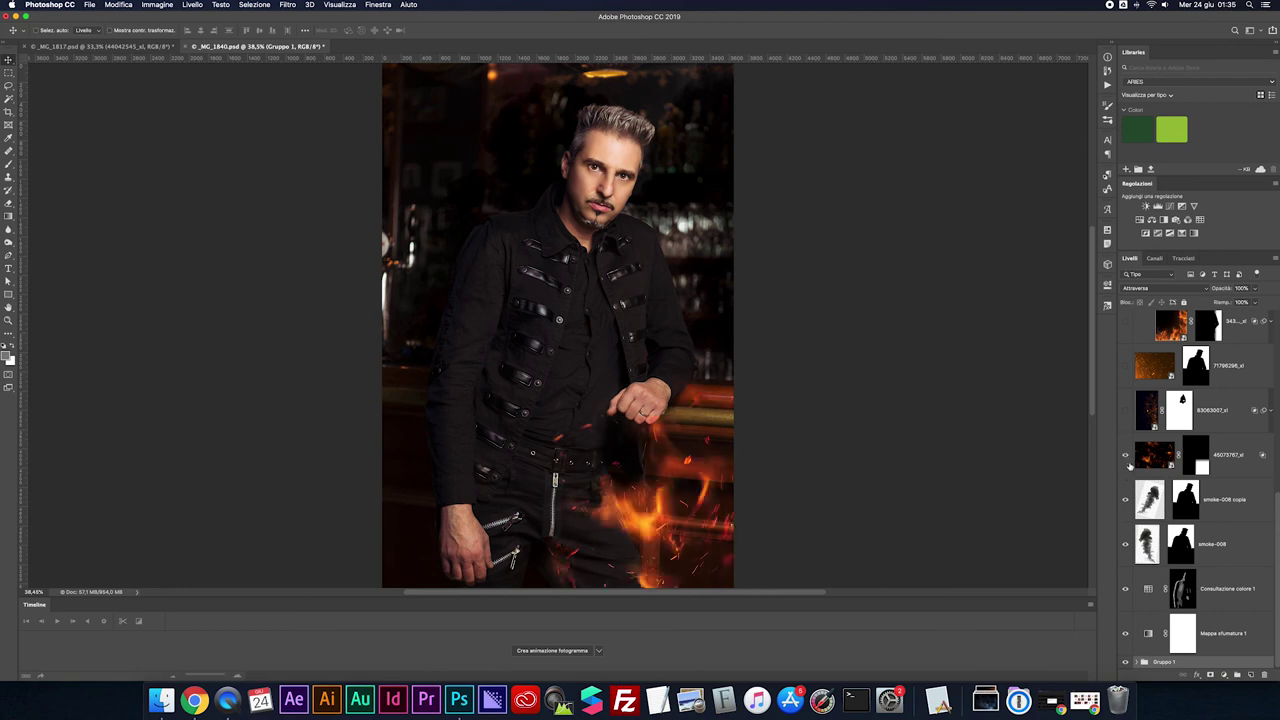
left_click(1125, 411)
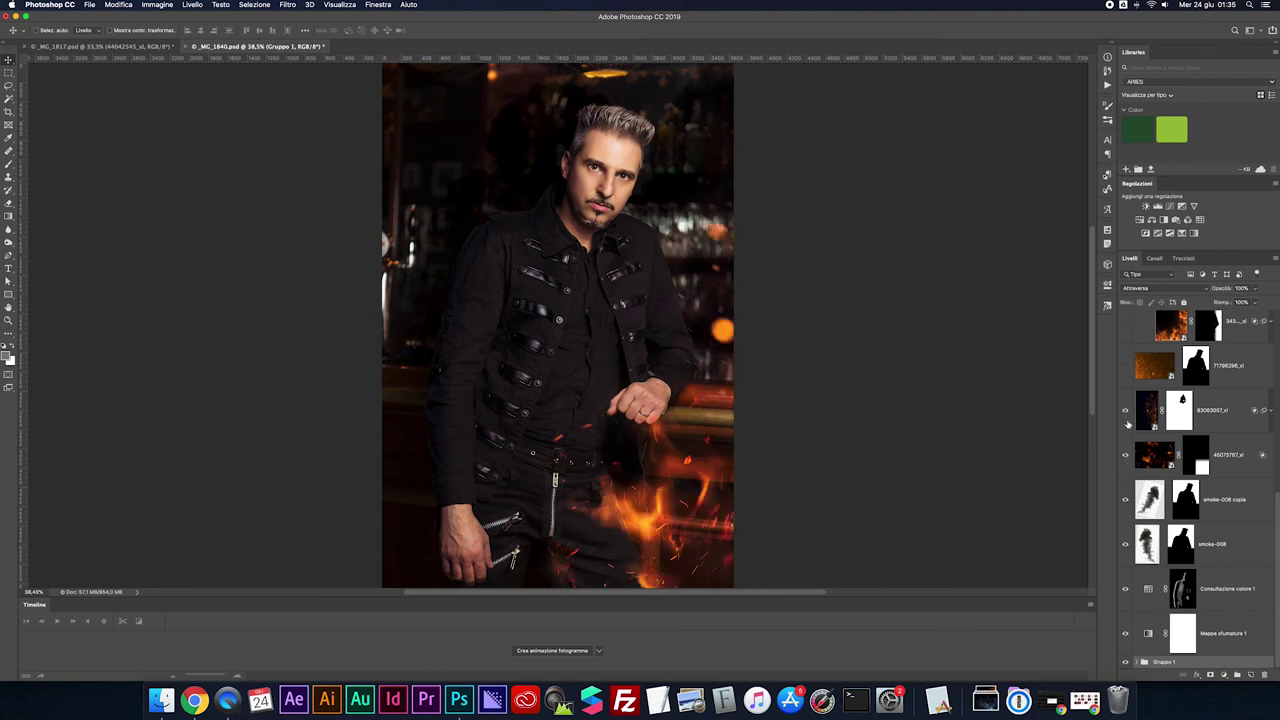
left_click(1125, 366)
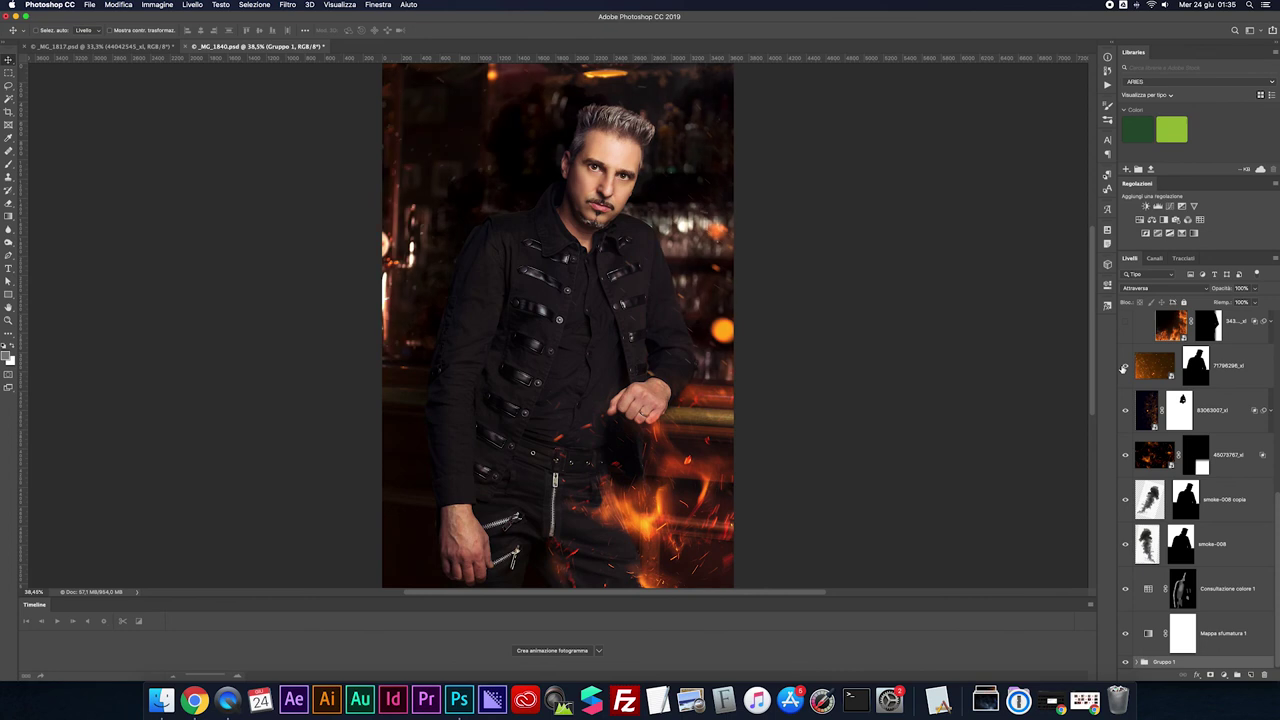
Show the upper flames and their darkening adjustment, collapse Gruppo 2, and show the blue smoke
scroll(1166, 400, "up", 2)
scroll(1172, 424, "up", 1)
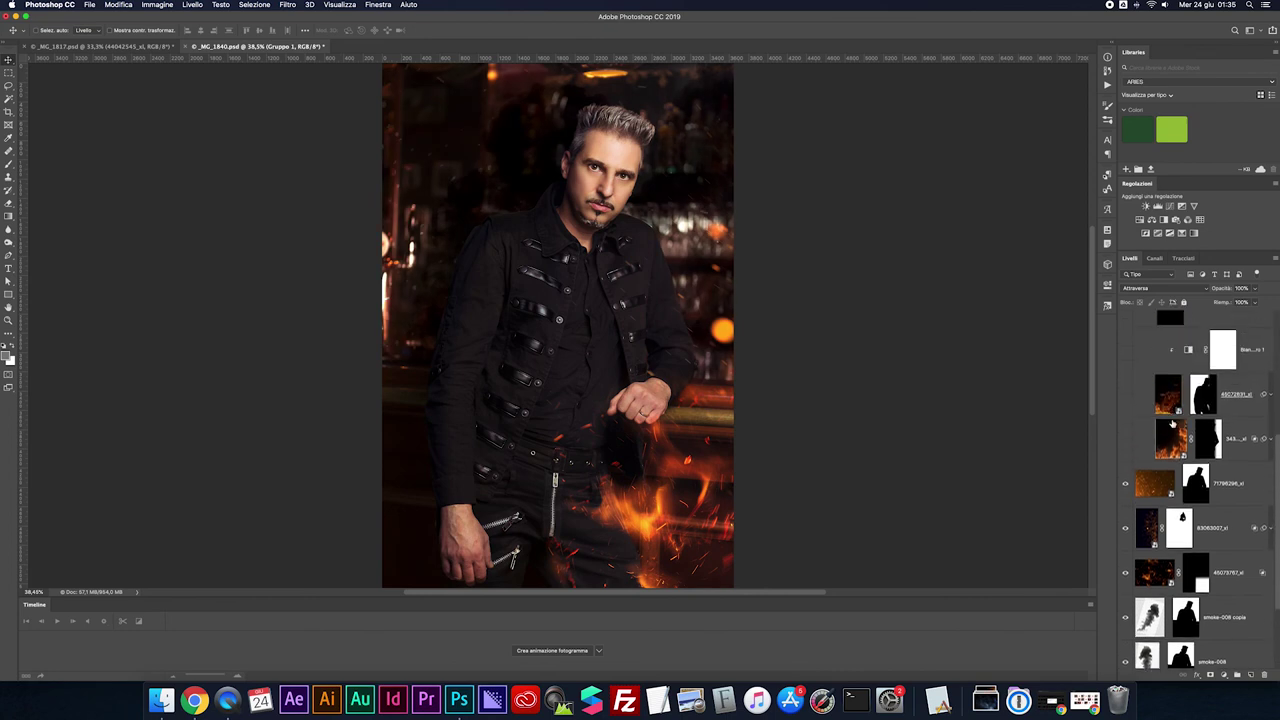
left_click(1125, 438)
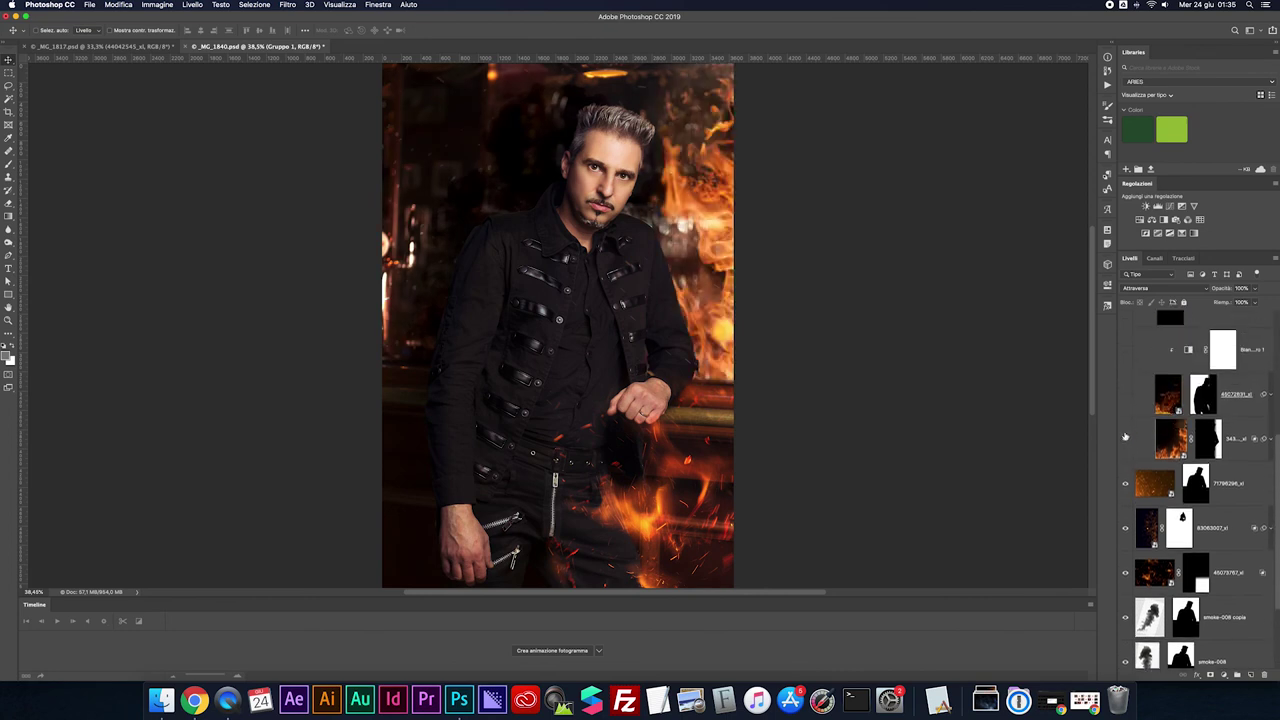
left_click(1125, 396)
scroll(1130, 400, "down", 1)
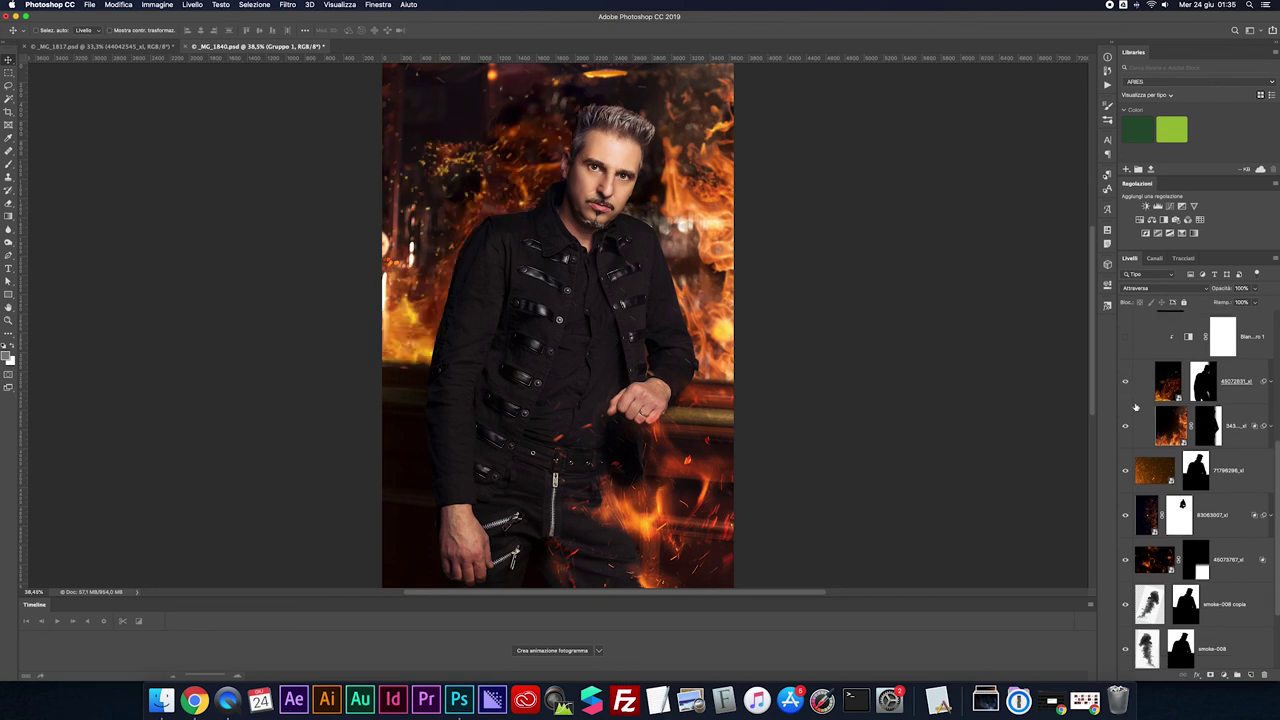
scroll(1178, 460, "up", 2)
left_click(1126, 424)
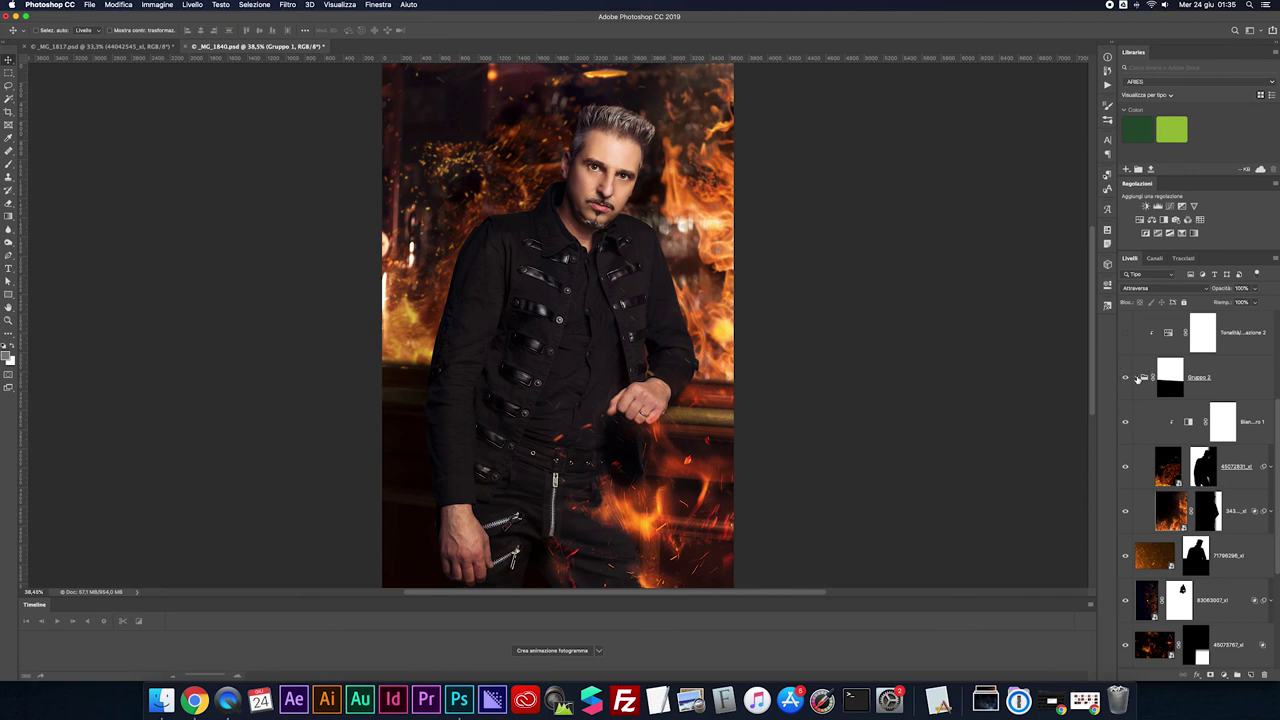
left_click(1140, 378)
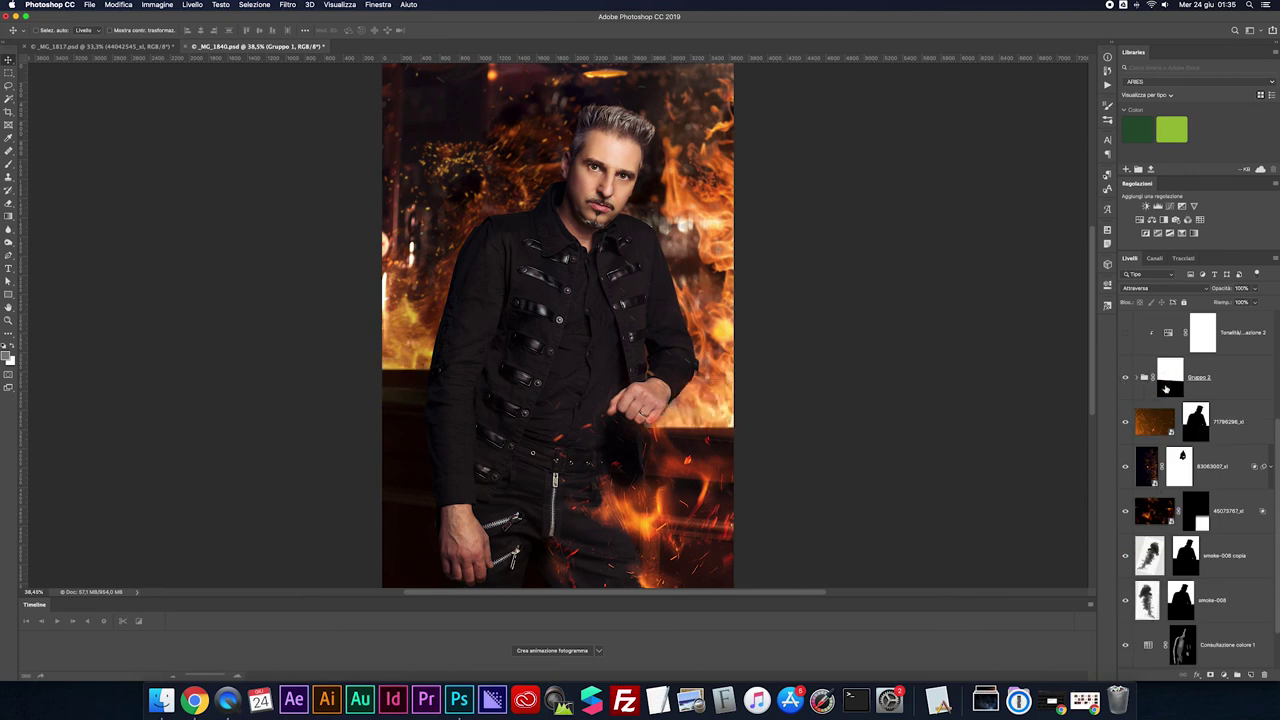
scroll(1163, 398, "up", 5)
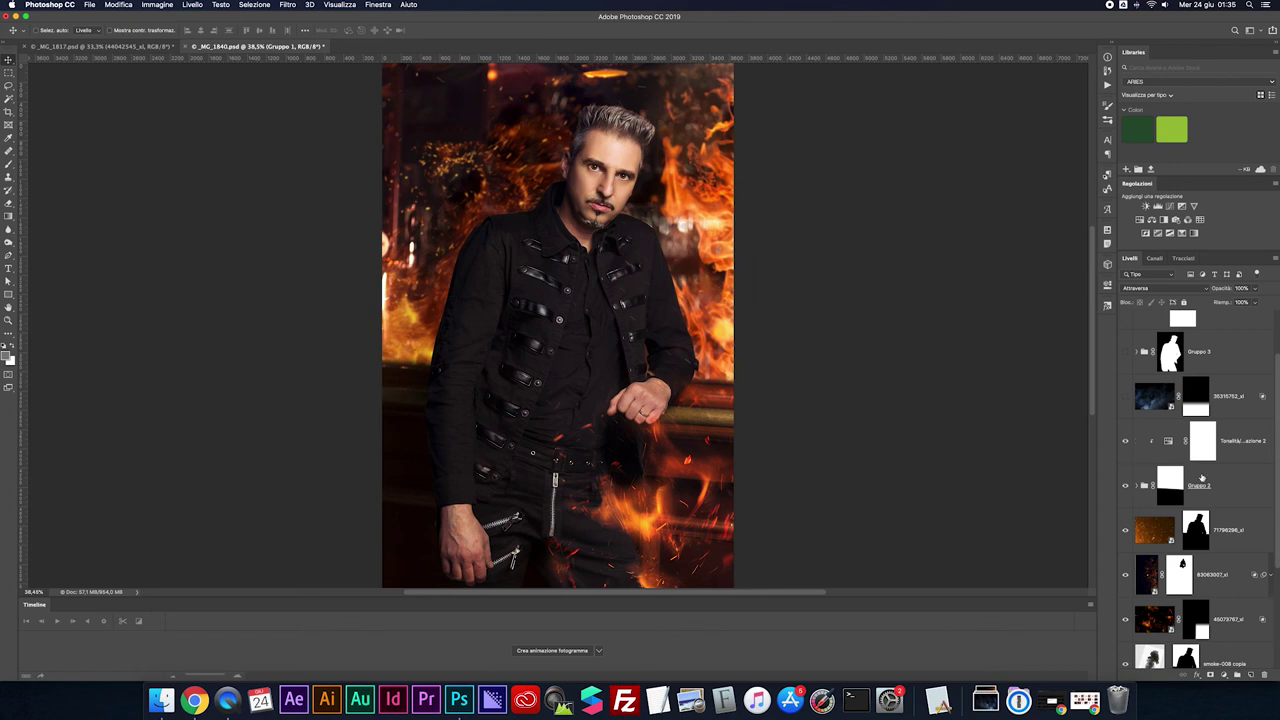
scroll(1202, 476, "up", 1)
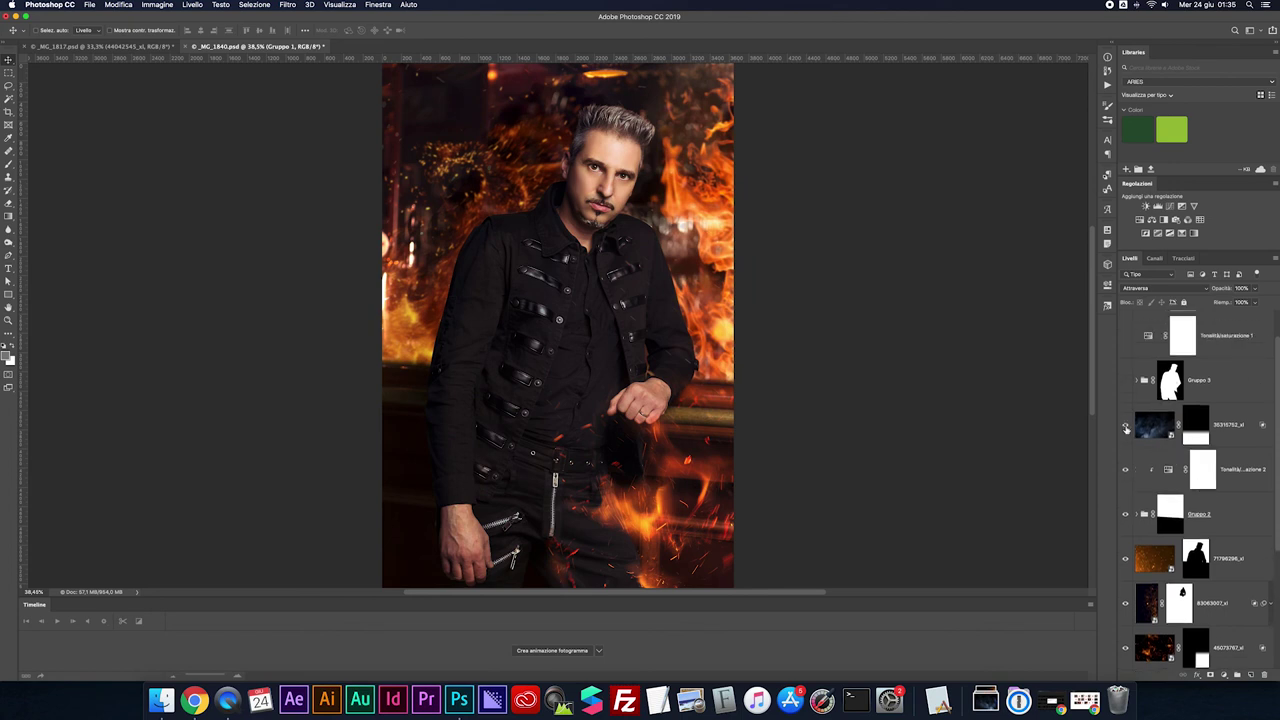
left_click(1125, 425)
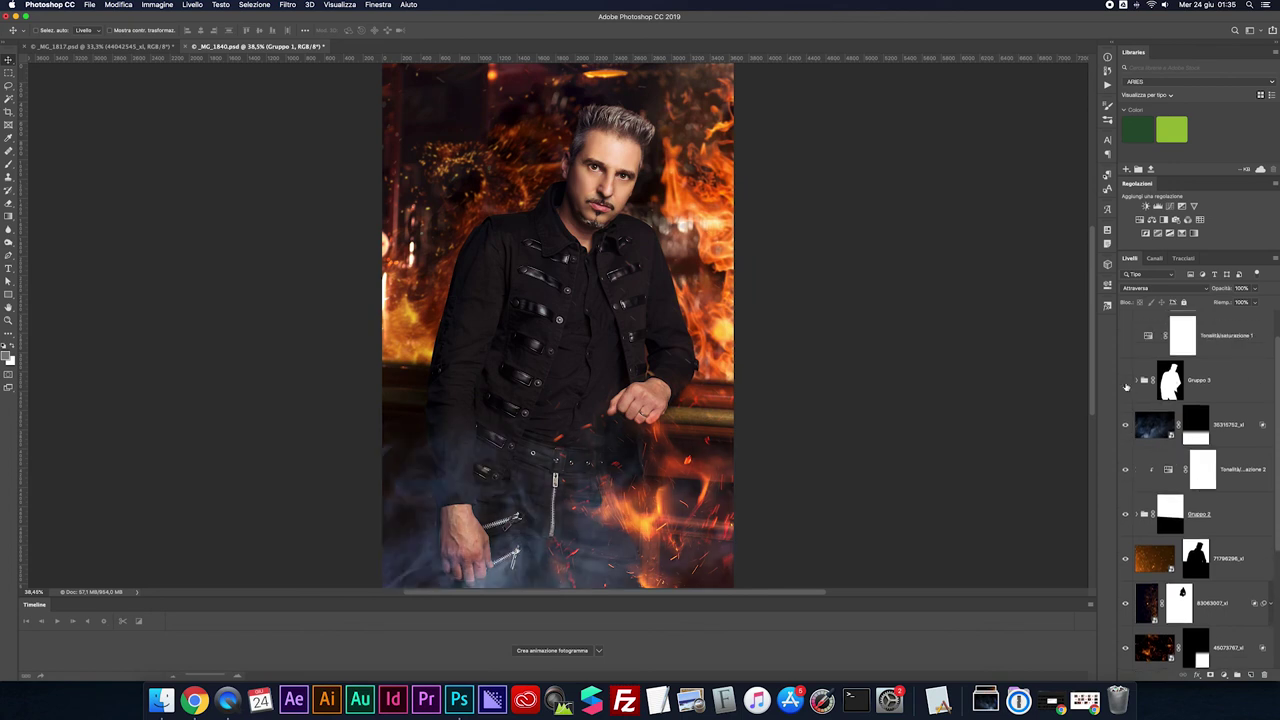
Turn on Gruppo 3 with its Livello 4 and Livello 3 shading and both colour fill layers
left_click(1144, 380)
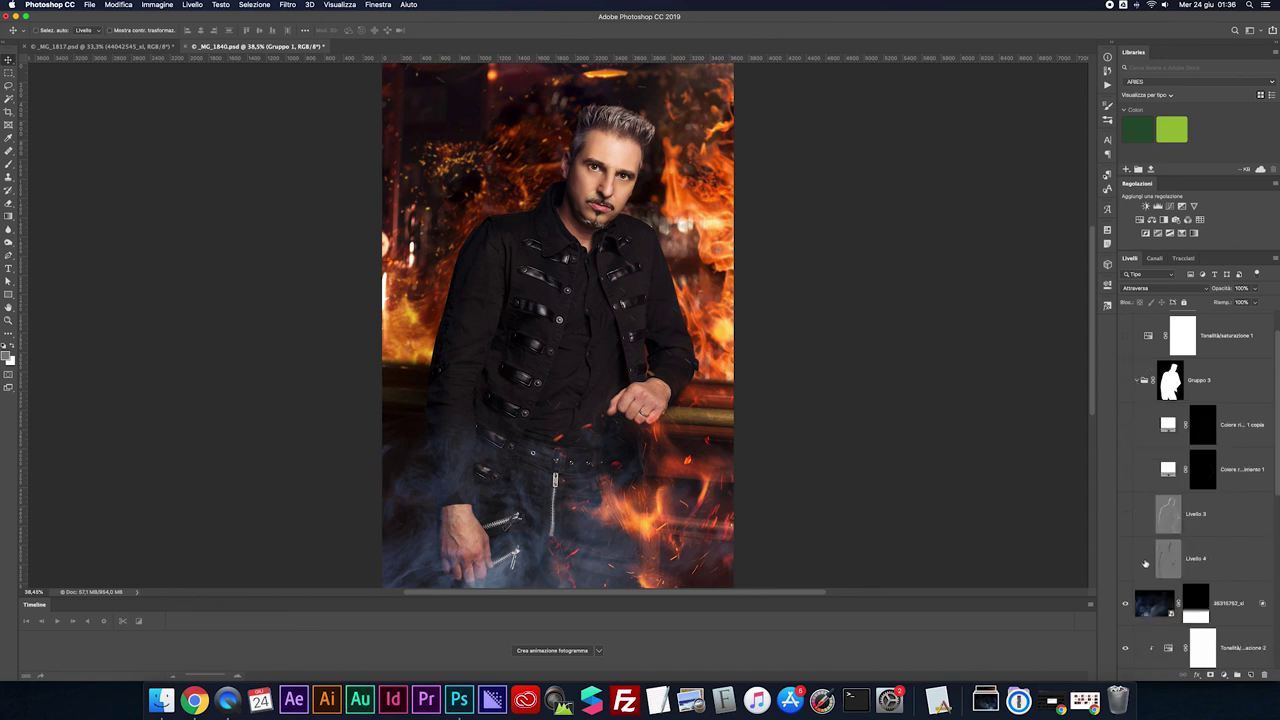
left_click(1126, 560)
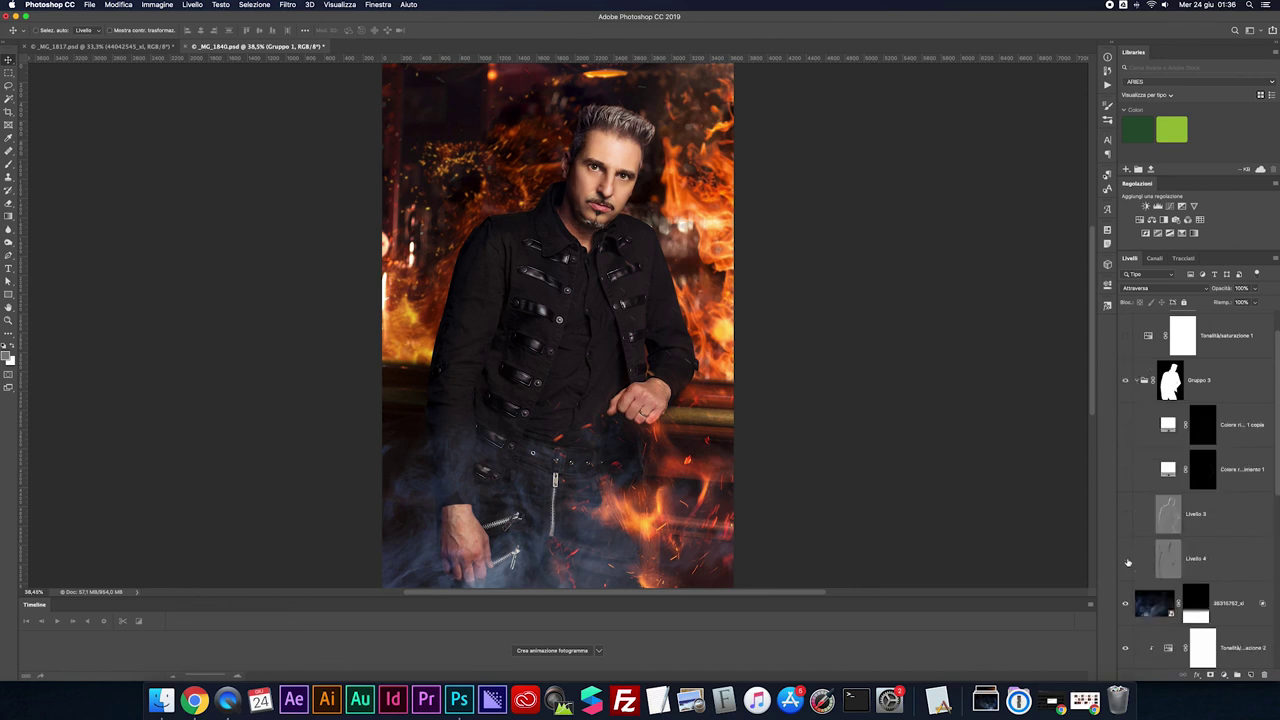
left_click(1127, 560)
left_click(1127, 560)
left_click(1125, 516)
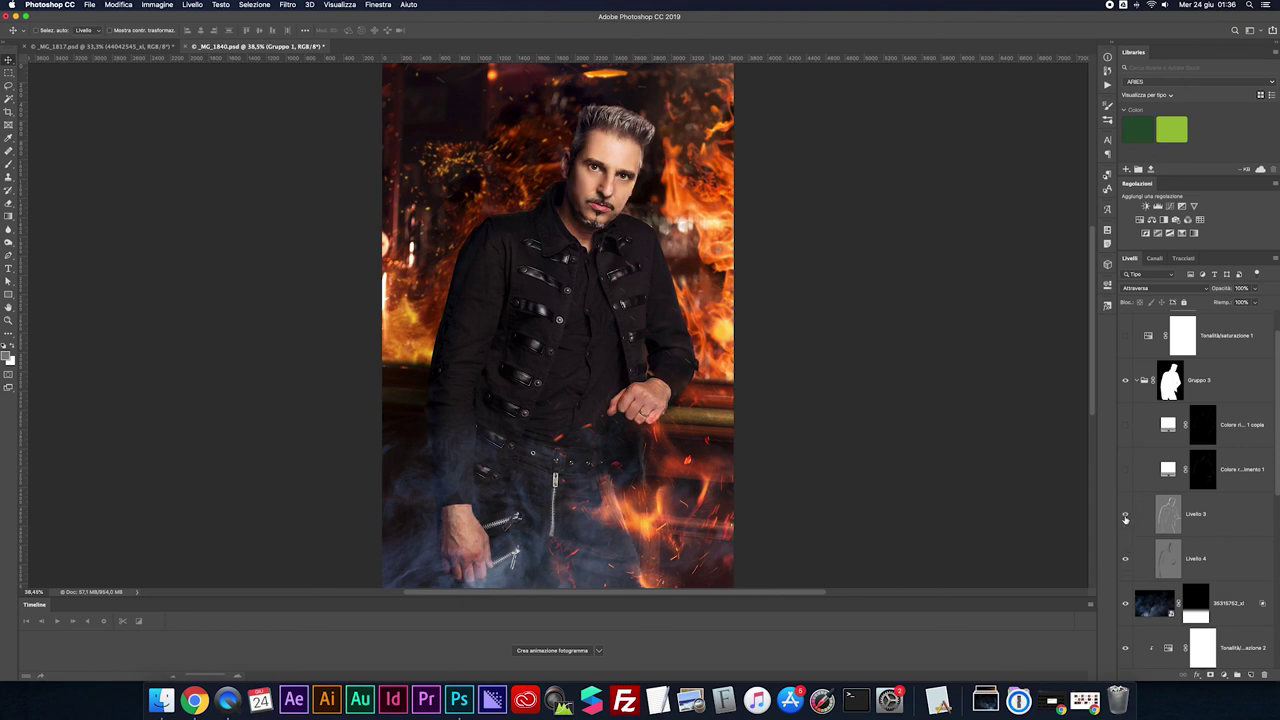
left_click(1125, 470)
left_click(1125, 425)
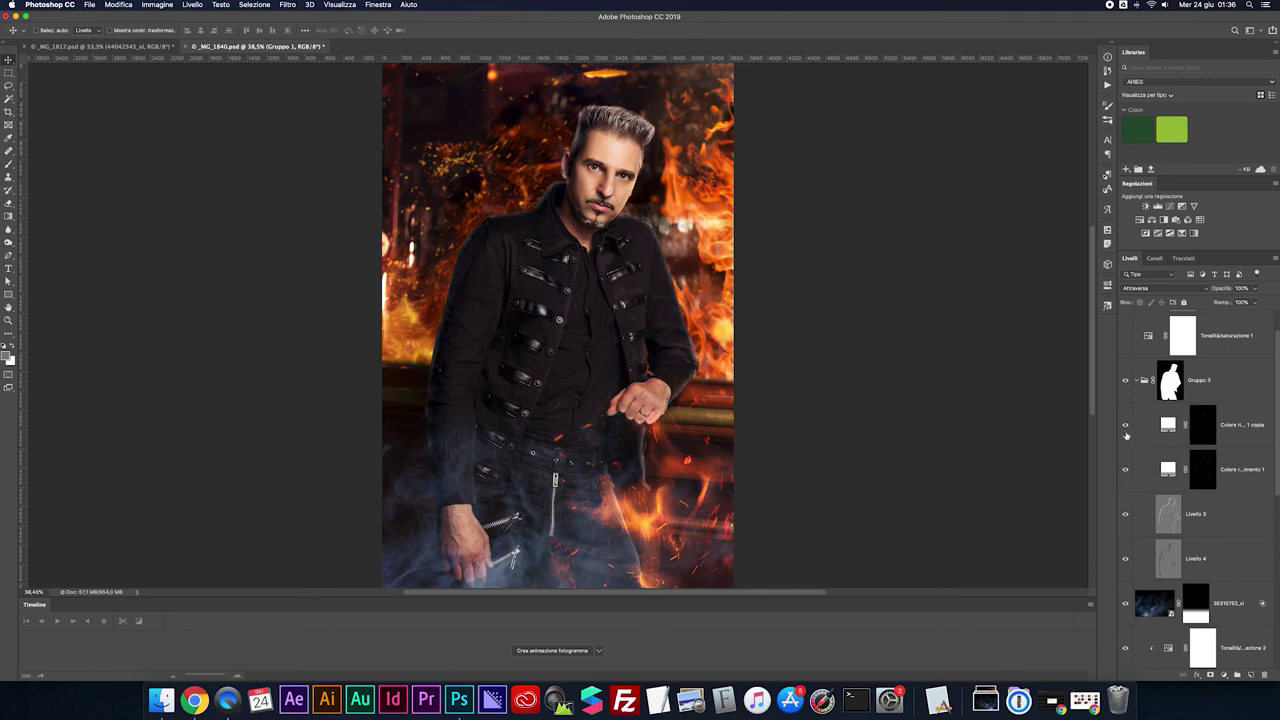
left_click(1135, 381)
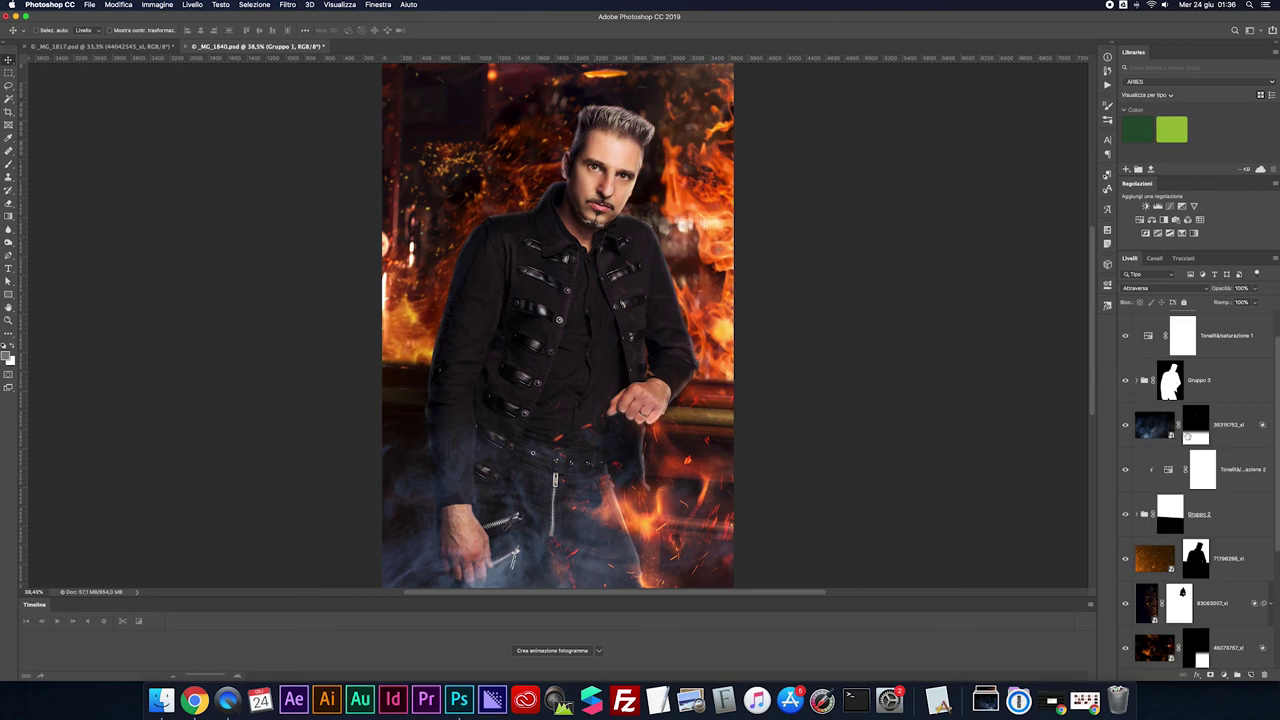
Add Curve 1 on top, set Tonalità/saturazione 1 opacity to 70, and compare it on/off
key("ctrl+m")
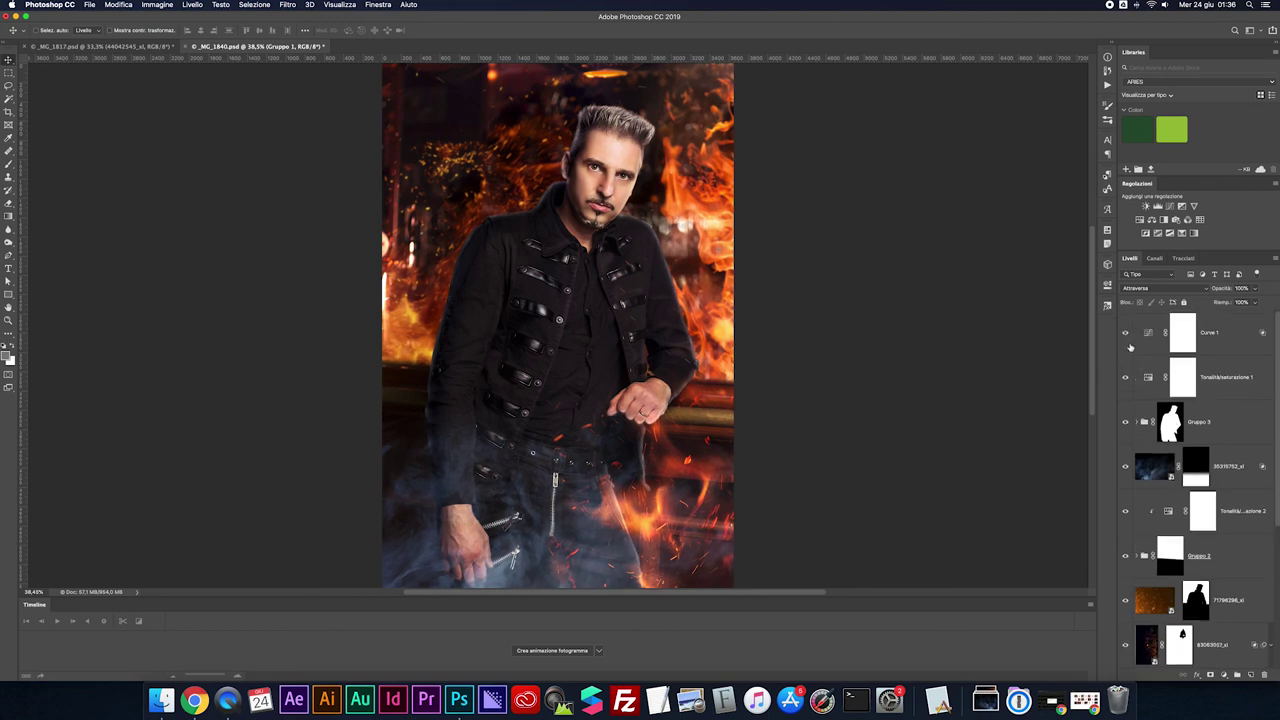
left_click(1152, 381)
left_click(1244, 288)
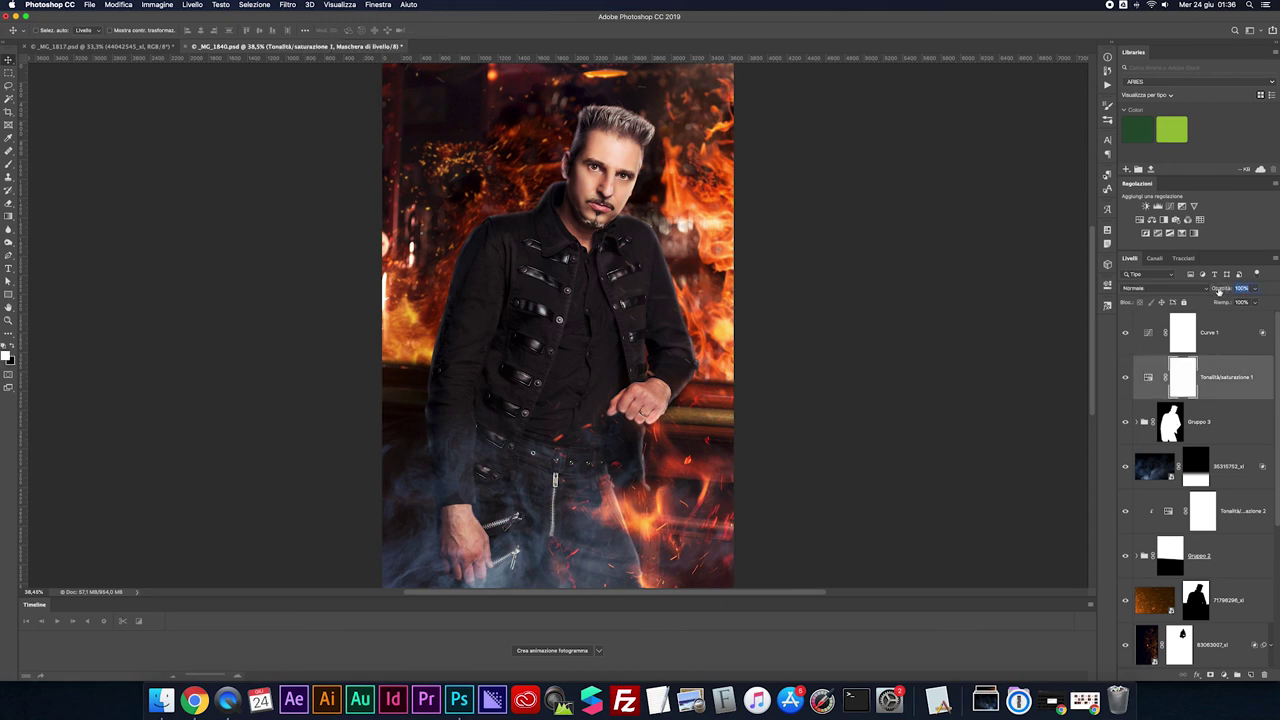
type("70")
left_click(1124, 378)
left_click(1124, 378)
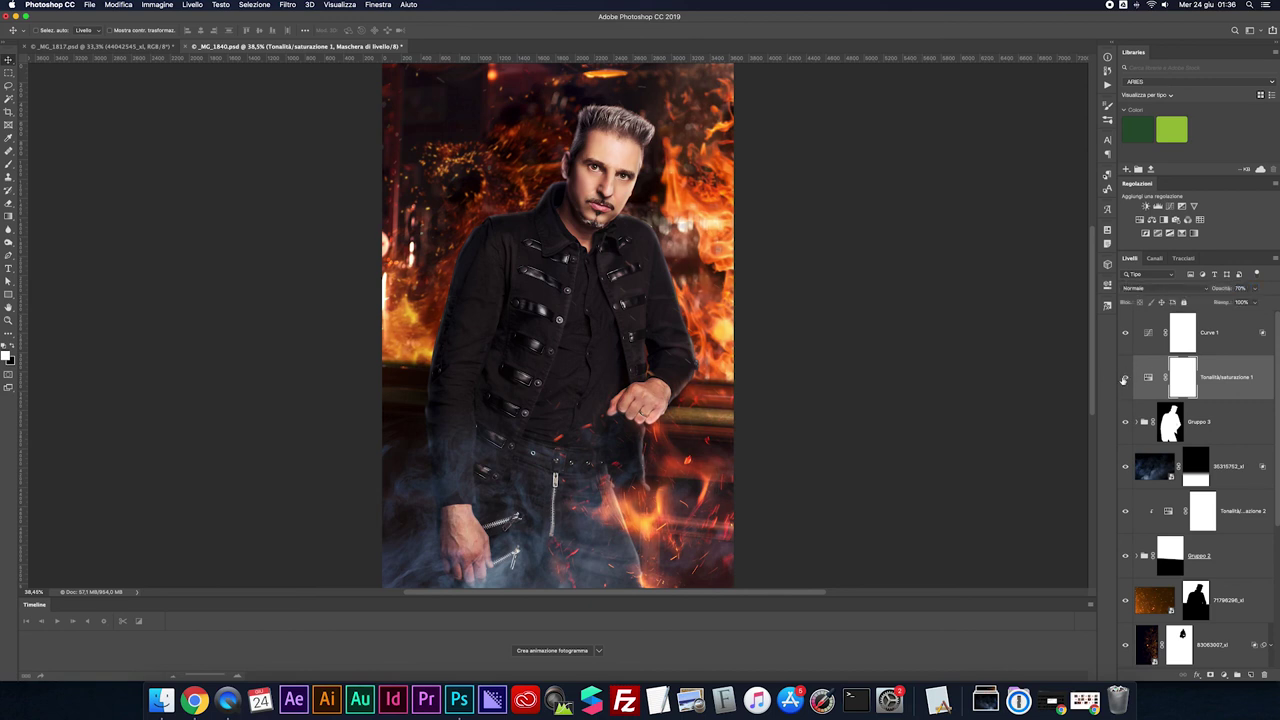